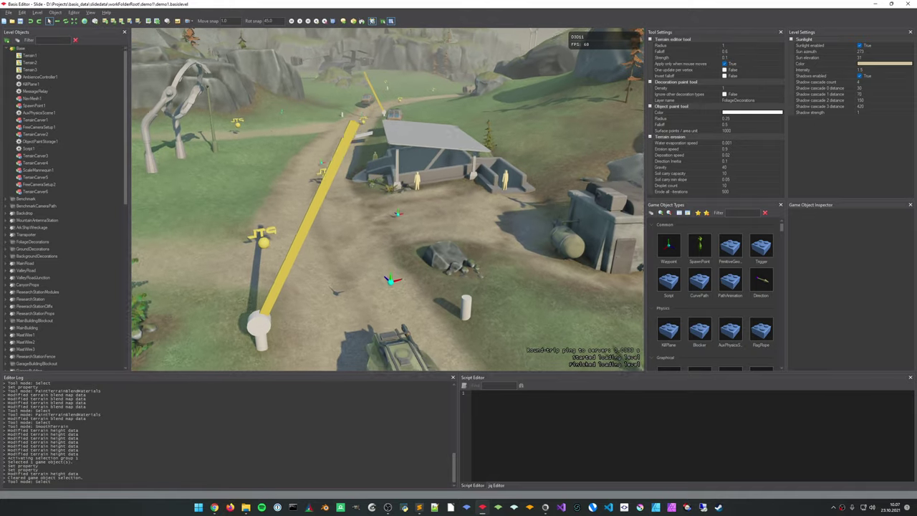
Examine the transporter receiver pit beside the road, including its walls, roof and the plants and rocks around it
{"action": "key", "text": "a"}
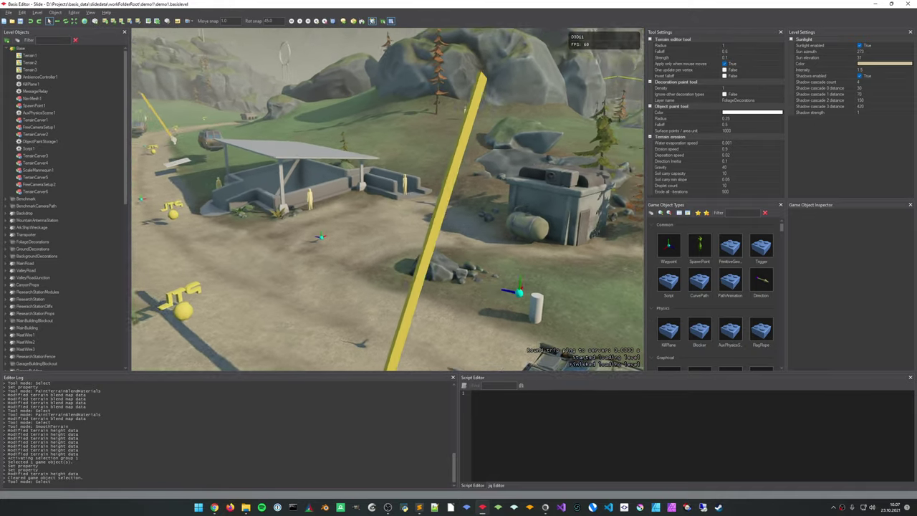
{"action": "key", "text": "w"}
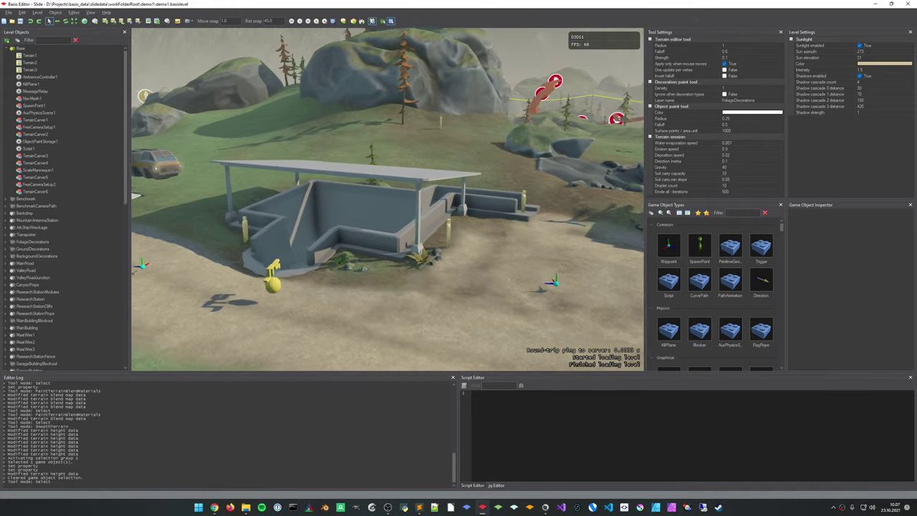
{"action": "right_click_drag", "start_coordinate": [381, 199], "coordinate": [399, 258]}
{"action": "left_click", "coordinate": [417, 267]}
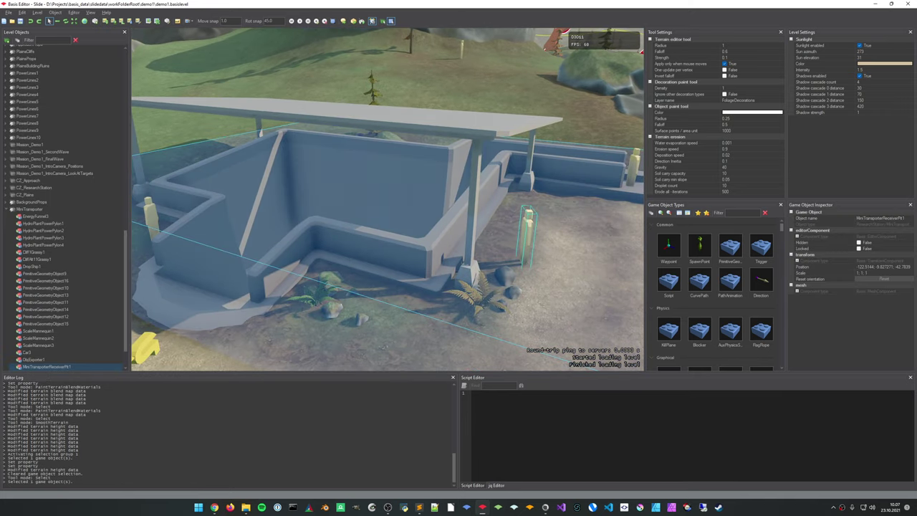
{"action": "left_click", "coordinate": [523, 273]}
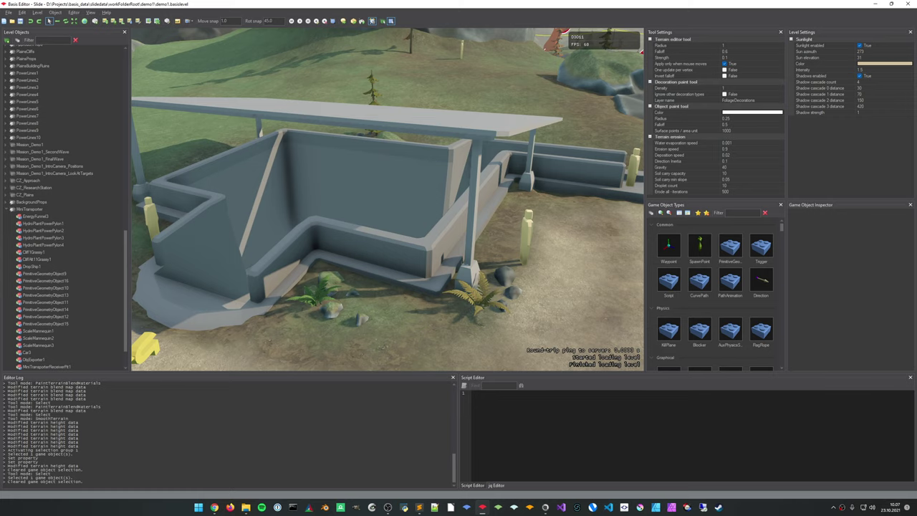
{"action": "right_click_drag", "start_coordinate": [459, 244], "coordinate": [519, 279]}
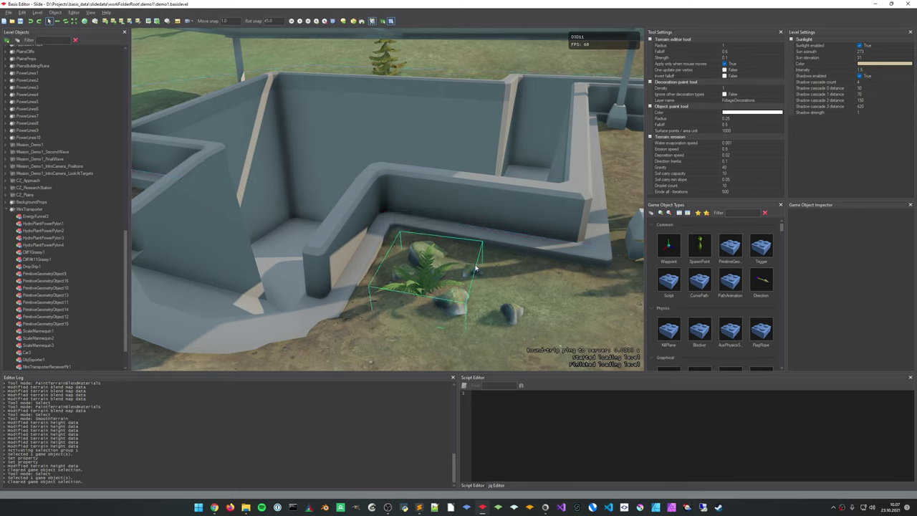
{"action": "right_click_drag", "start_coordinate": [458, 244], "coordinate": [556, 316]}
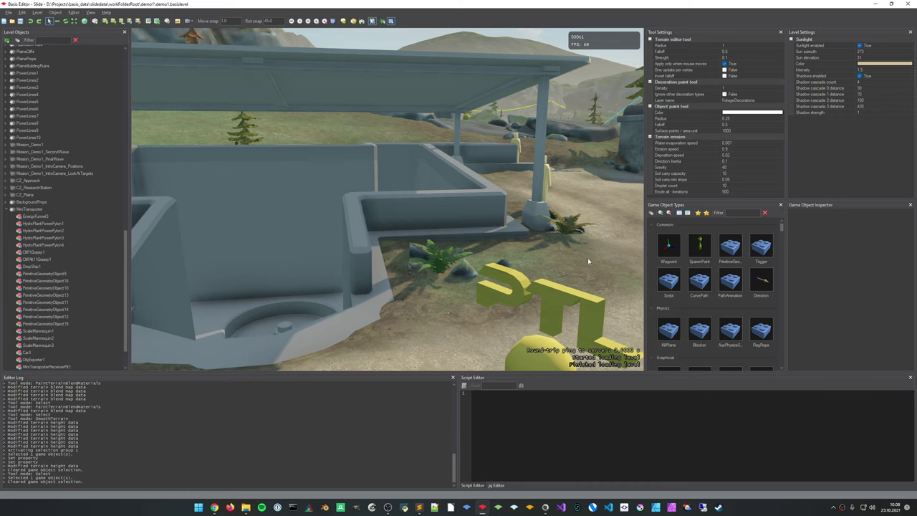
{"action": "right_click_drag", "start_coordinate": [589, 261], "coordinate": [580, 216]}
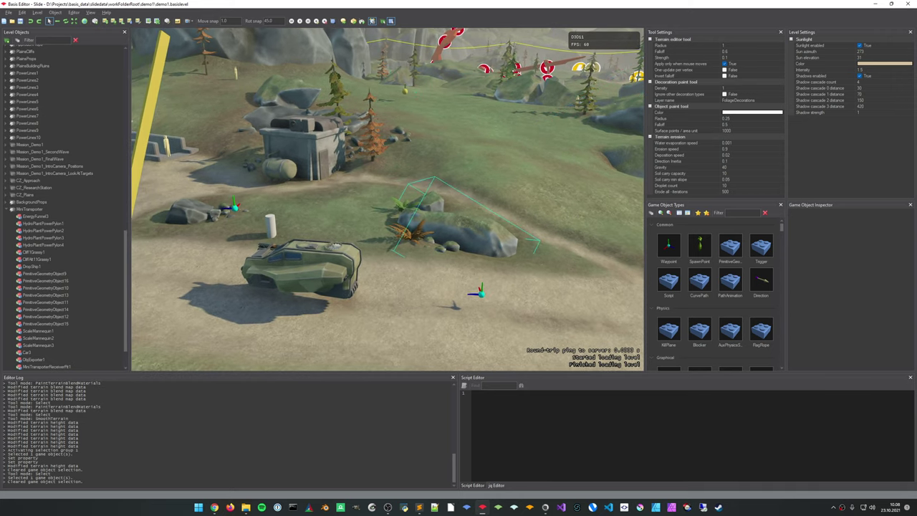
Examine the small building with its tank, the nearby rocks and foliage, and the vehicle parked beside the road
{"action": "mouse_move", "coordinate": [465, 230]}
{"action": "right_mouse_down"}
{"action": "mouse_move", "coordinate": [502, 233]}
{"action": "mouse_move", "coordinate": [458, 236]}
{"action": "mouse_move", "coordinate": [494, 240]}
{"action": "mouse_move", "coordinate": [473, 236]}
{"action": "right_mouse_up"}
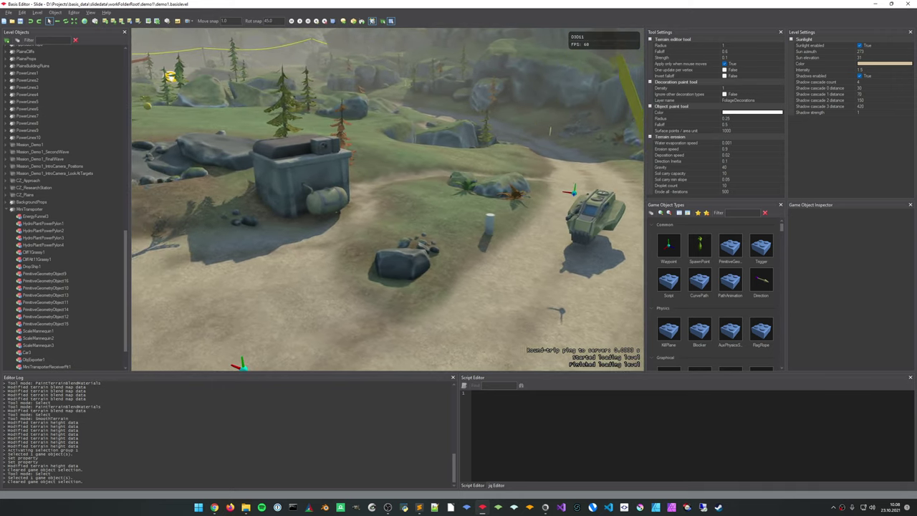
{"action": "right_click_drag", "start_coordinate": [381, 233], "coordinate": [375, 233]}
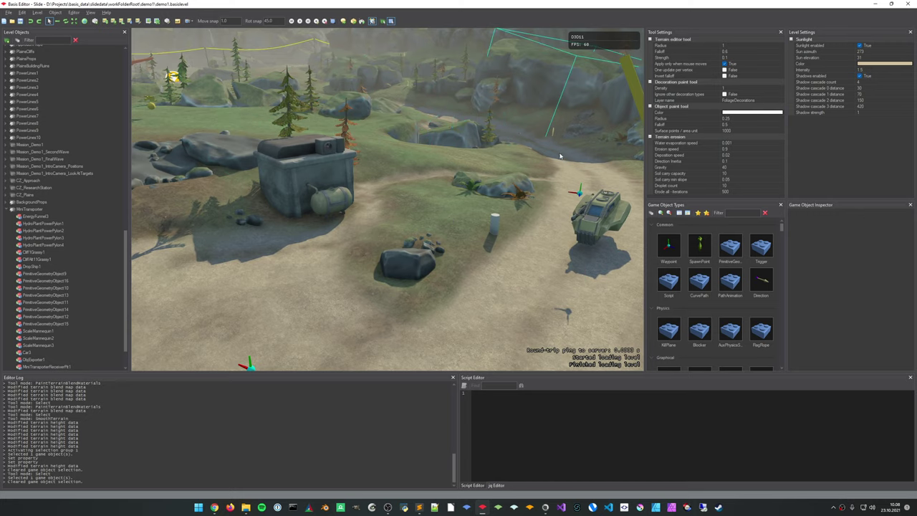
{"action": "mouse_move", "coordinate": [322, 233]}
{"action": "right_mouse_down"}
{"action": "mouse_move", "coordinate": [331, 240]}
{"action": "mouse_move", "coordinate": [322, 246]}
{"action": "right_mouse_up"}
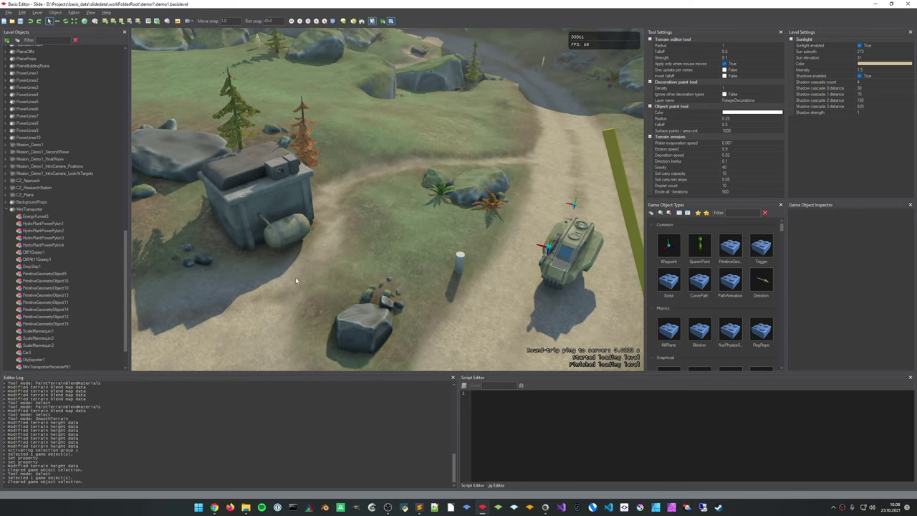
{"action": "mouse_move", "coordinate": [296, 280]}
{"action": "right_mouse_down"}
{"action": "mouse_move", "coordinate": [282, 288]}
{"action": "mouse_move", "coordinate": [289, 284]}
{"action": "right_mouse_up"}
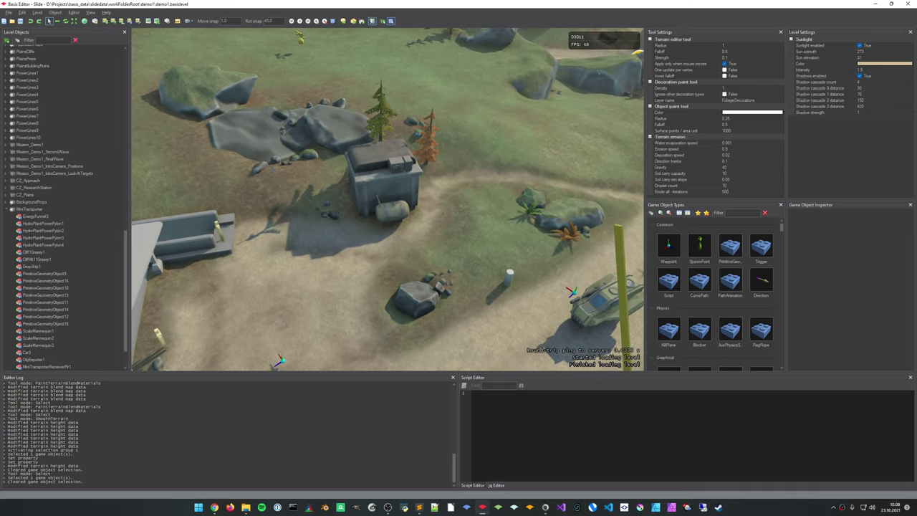
{"action": "key", "text": "w"}
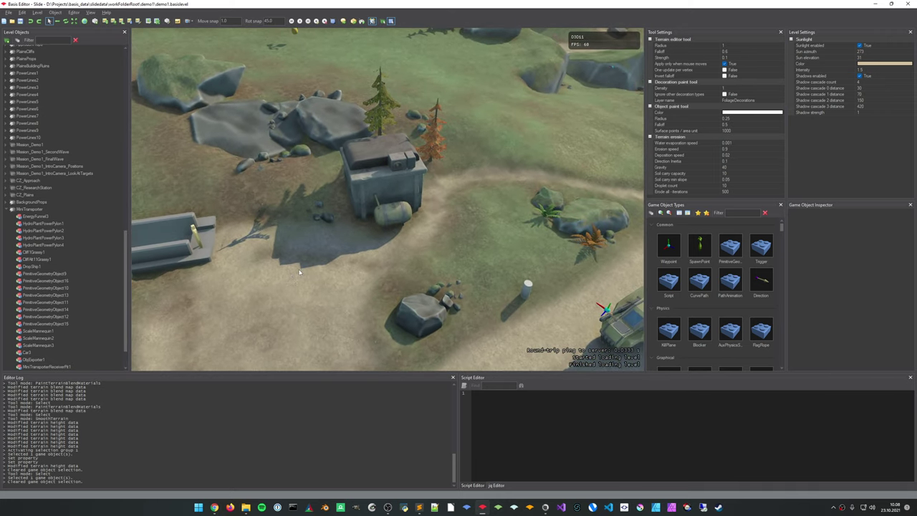
{"action": "key", "text": "s"}
Examine the research station area with its red and orange modules, the rock clusters and the paths around them
{"action": "mouse_move", "coordinate": [294, 282]}
{"action": "right_mouse_down"}
{"action": "mouse_move", "coordinate": [278, 276]}
{"action": "mouse_move", "coordinate": [289, 271]}
{"action": "mouse_move", "coordinate": [284, 282]}
{"action": "mouse_move", "coordinate": [293, 281]}
{"action": "right_mouse_up"}
{"action": "key", "text": "d"}
{"action": "key", "text": "w"}
{"action": "key", "text": "a"}
{"action": "key", "text": "s"}
{"action": "key", "text": "w"}
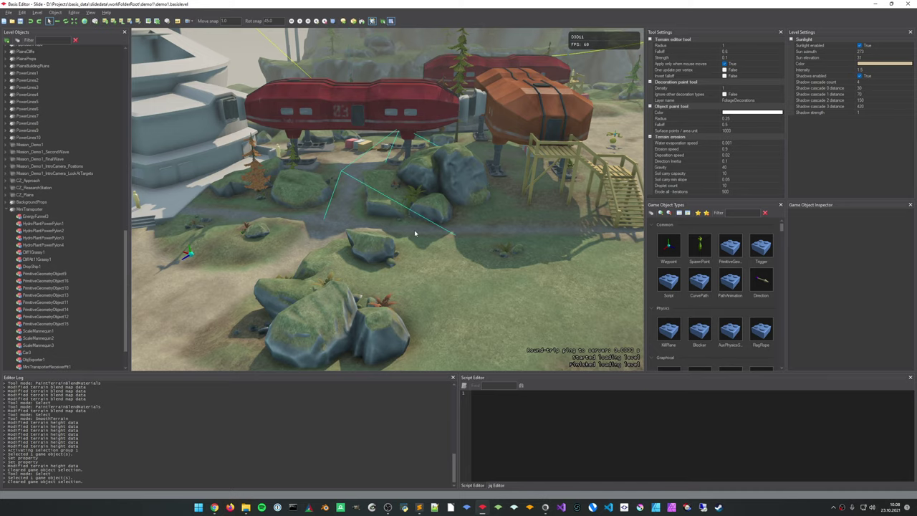
{"action": "right_click_drag", "start_coordinate": [228, 207], "coordinate": [296, 224]}
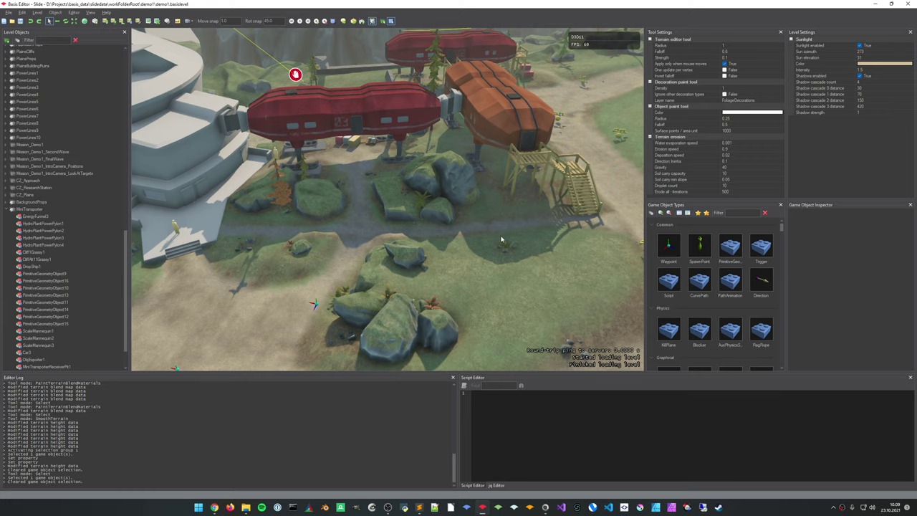
{"action": "key", "text": "a"}
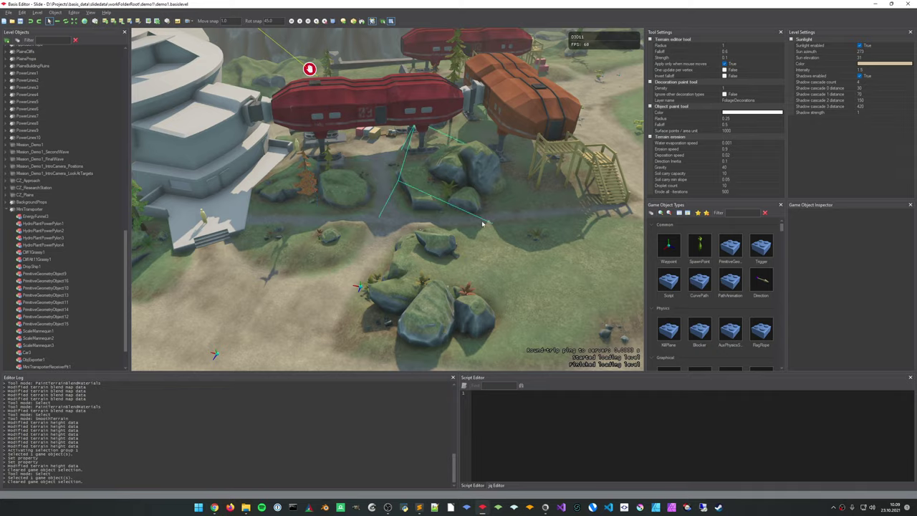
{"action": "key", "text": "s"}
{"action": "right_click_drag", "start_coordinate": [482, 224], "coordinate": [469, 189]}
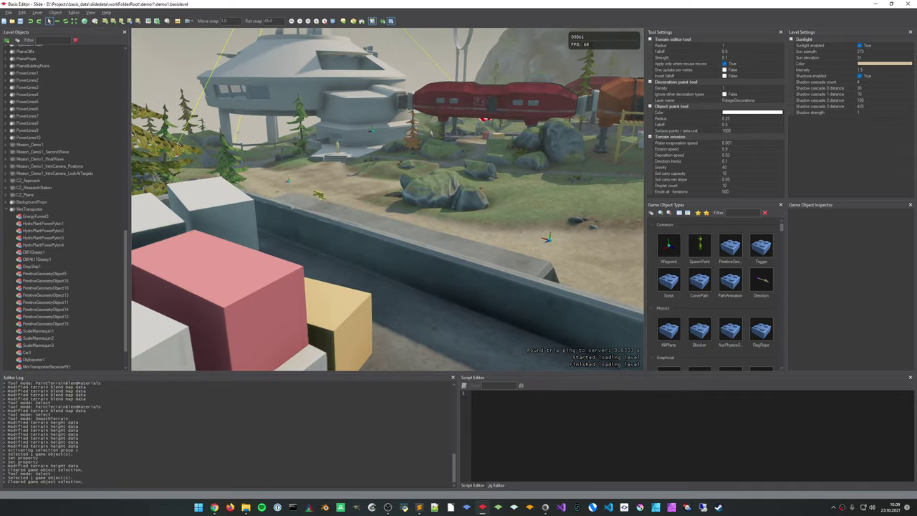
Try moving the bent and vertical leg segments of the first transporter tower, undo both movements, and clear the selection
{"action": "key", "text": "w"}
{"action": "right_click_drag", "start_coordinate": [387, 199], "coordinate": [555, 188]}
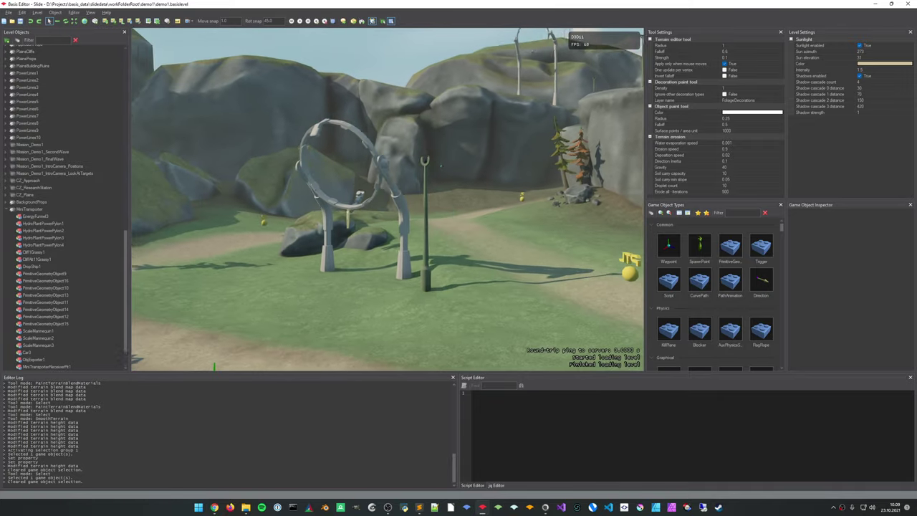
{"action": "right_click_drag", "start_coordinate": [387, 199], "coordinate": [423, 196]}
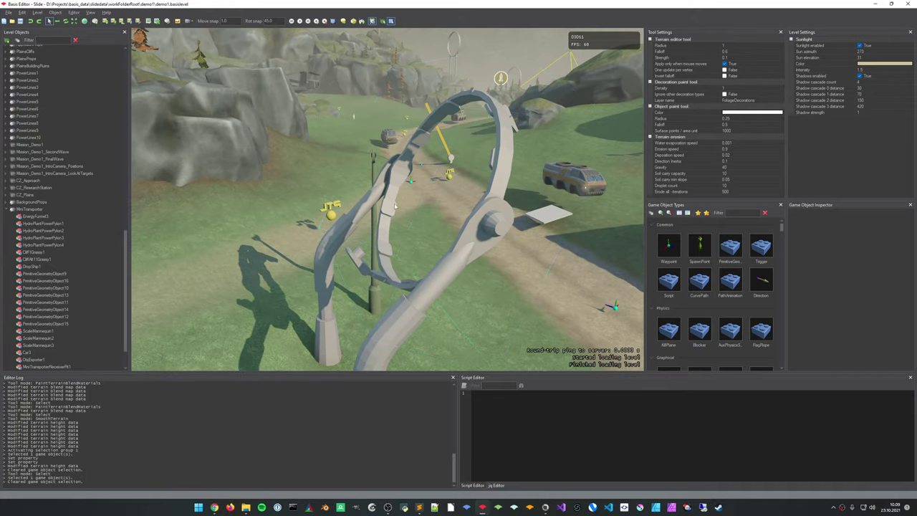
{"action": "right_click_drag", "start_coordinate": [411, 279], "coordinate": [315, 251]}
{"action": "left_click", "coordinate": [466, 200]}
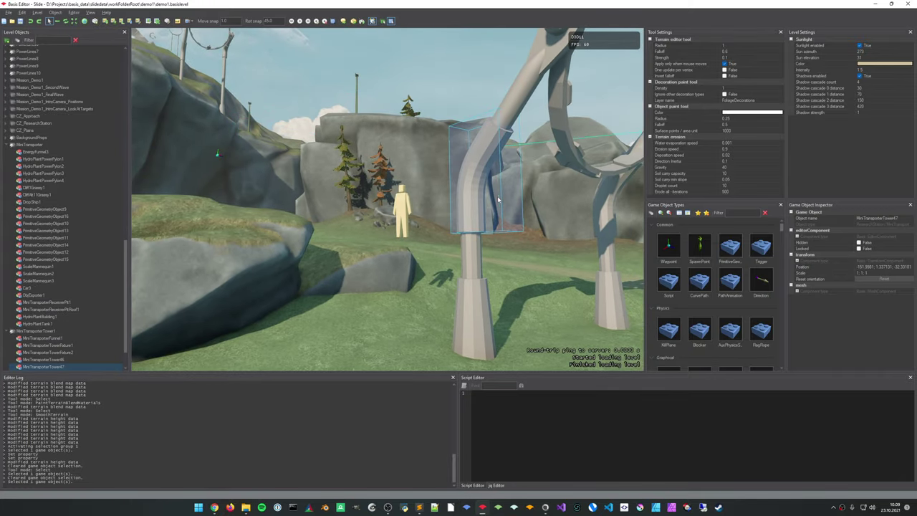
{"action": "key", "text": "w"}
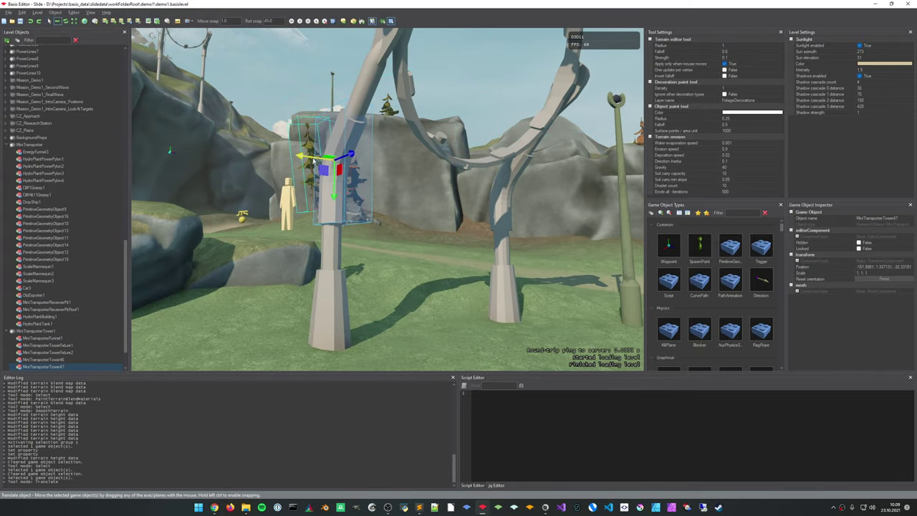
{"action": "key", "text": "ctrl+z"}
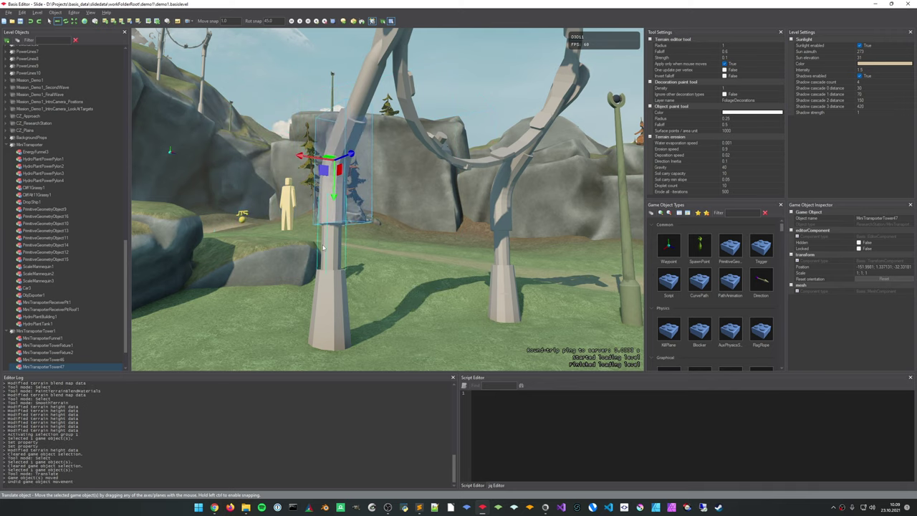
{"action": "left_click", "coordinate": [326, 250]}
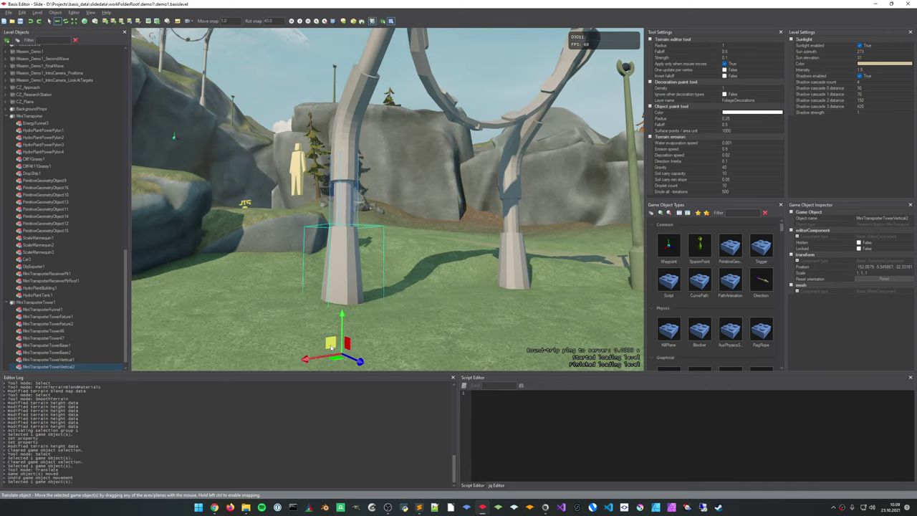
{"action": "left_click_drag", "start_coordinate": [258, 266], "coordinate": [351, 278]}
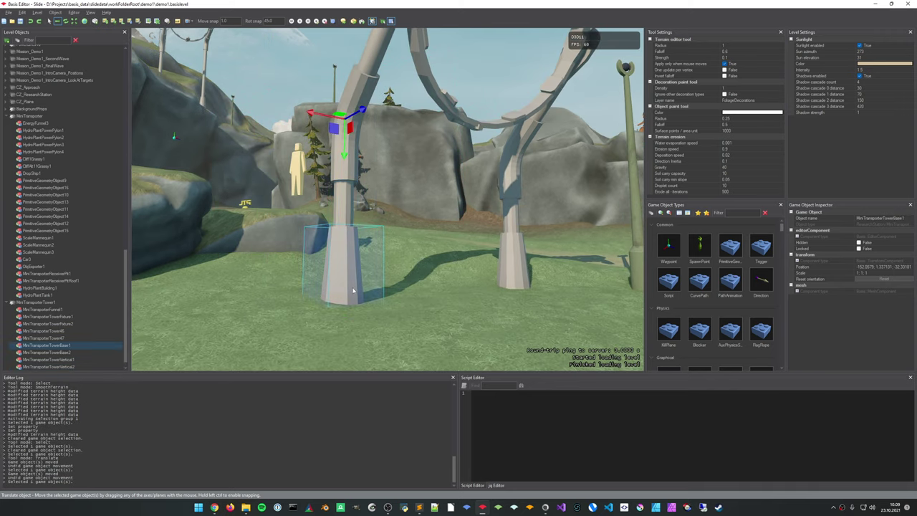
{"action": "key", "text": "s"}
{"action": "right_click_drag", "start_coordinate": [353, 290], "coordinate": [333, 337]}
{"action": "left_click", "coordinate": [417, 283]}
Examine the second transporter tower on the grassy cliff, selecting one of its base pieces and clearing the selection
{"action": "key", "text": "d"}
{"action": "key", "text": "w"}
{"action": "key", "text": "d"}
{"action": "key", "text": "w"}
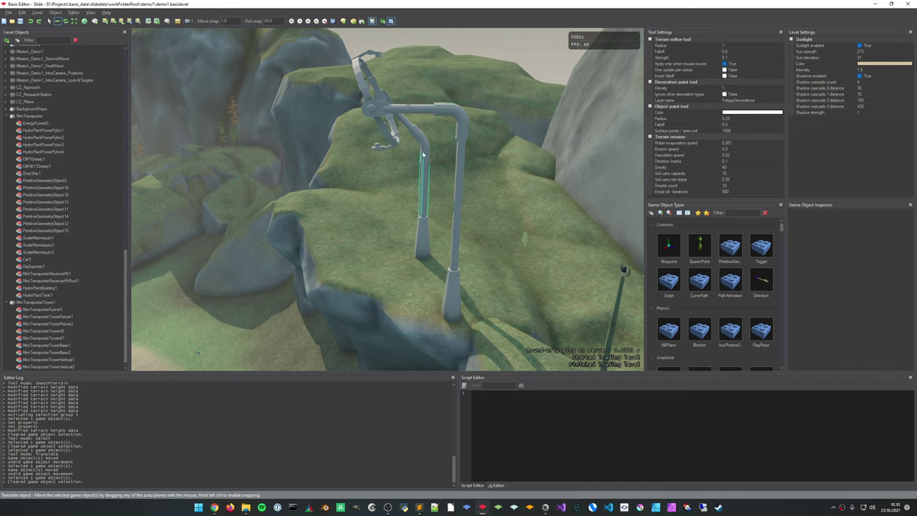
{"action": "right_click_drag", "start_coordinate": [430, 169], "coordinate": [431, 218]}
{"action": "key", "text": "w"}
{"action": "key", "text": "q"}
{"action": "mouse_move", "coordinate": [432, 218]}
{"action": "middle_mouse_down"}
{"action": "mouse_move", "coordinate": [441, 195]}
{"action": "mouse_move", "coordinate": [441, 220]}
{"action": "middle_mouse_up"}
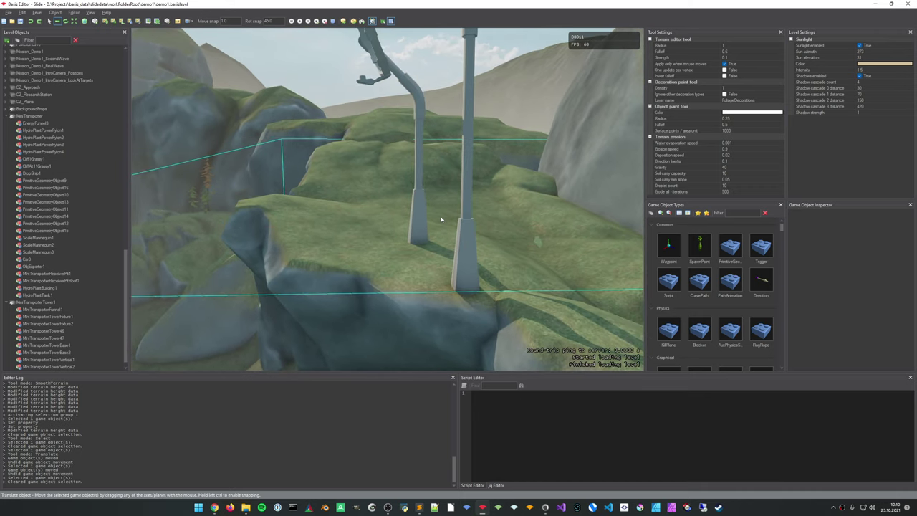
{"action": "left_click", "coordinate": [466, 246]}
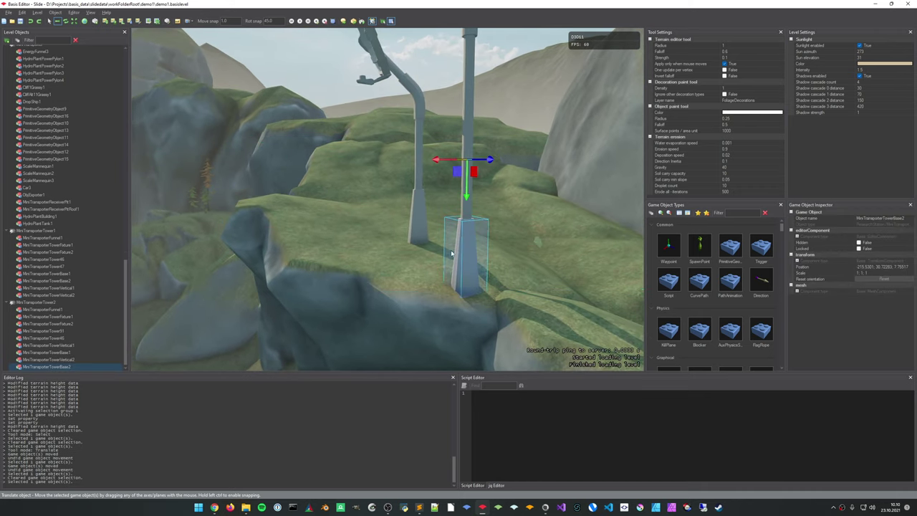
{"action": "right_click_drag", "start_coordinate": [420, 293], "coordinate": [612, 301]}
{"action": "left_click", "coordinate": [422, 315]}
Examine the second transporter tower from behind and the sight line across the valley towards the distant rings
{"action": "key", "text": "a"}
{"action": "key", "text": "w"}
{"action": "key", "text": "a"}
{"action": "key", "text": "w"}
{"action": "key", "text": "a"}
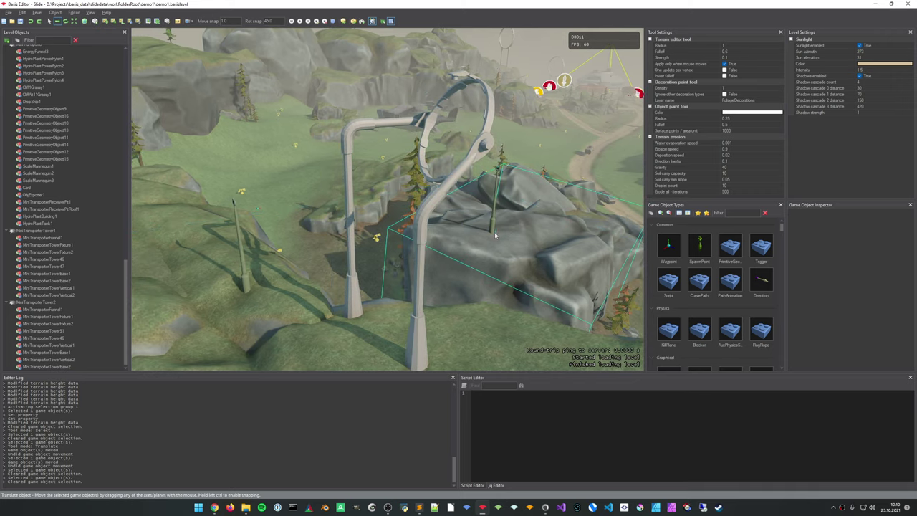
{"action": "key", "text": "d"}
{"action": "right_click_drag", "start_coordinate": [495, 235], "coordinate": [493, 164]}
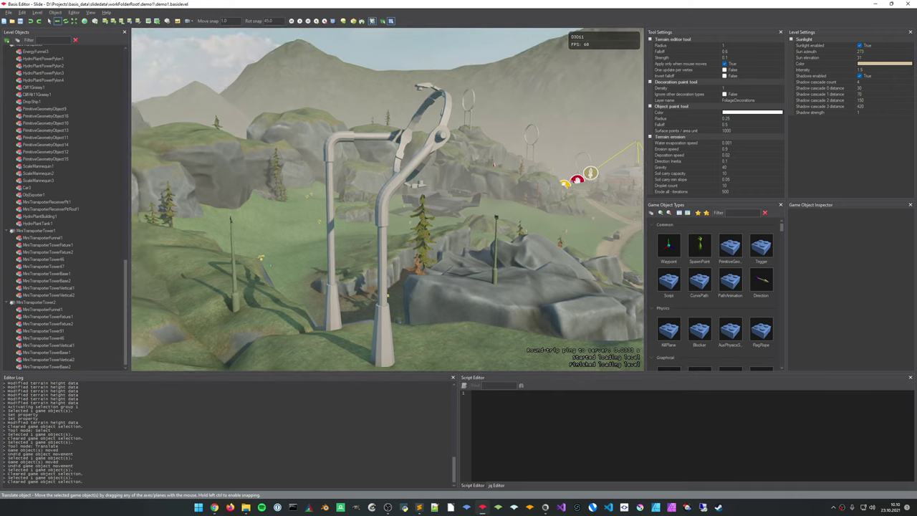
{"action": "middle_click_drag", "start_coordinate": [494, 164], "coordinate": [534, 218]}
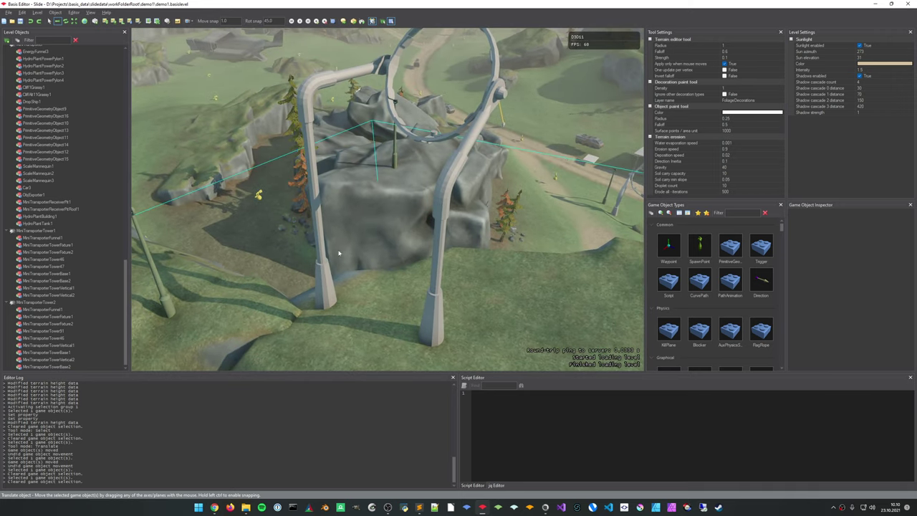
{"action": "right_click_drag", "start_coordinate": [542, 256], "coordinate": [389, 168]}
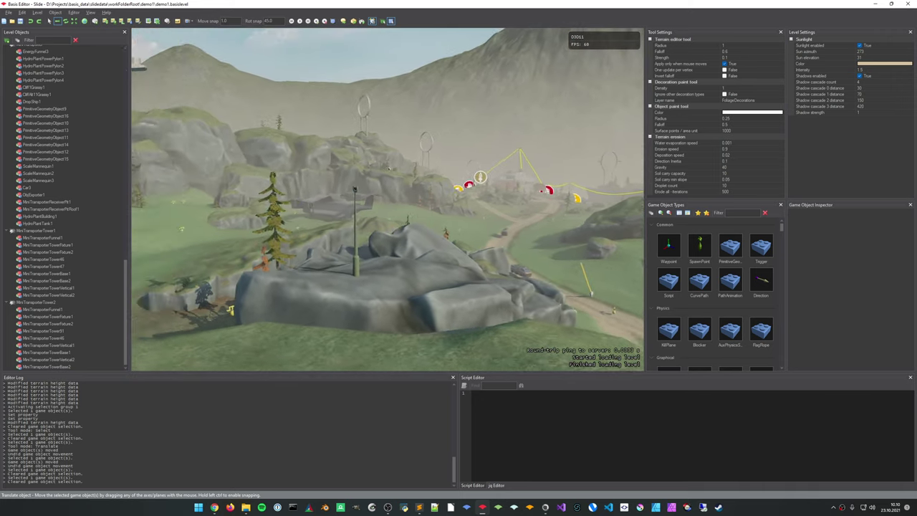
{"action": "middle_click_drag", "start_coordinate": [417, 182], "coordinate": [417, 182]}
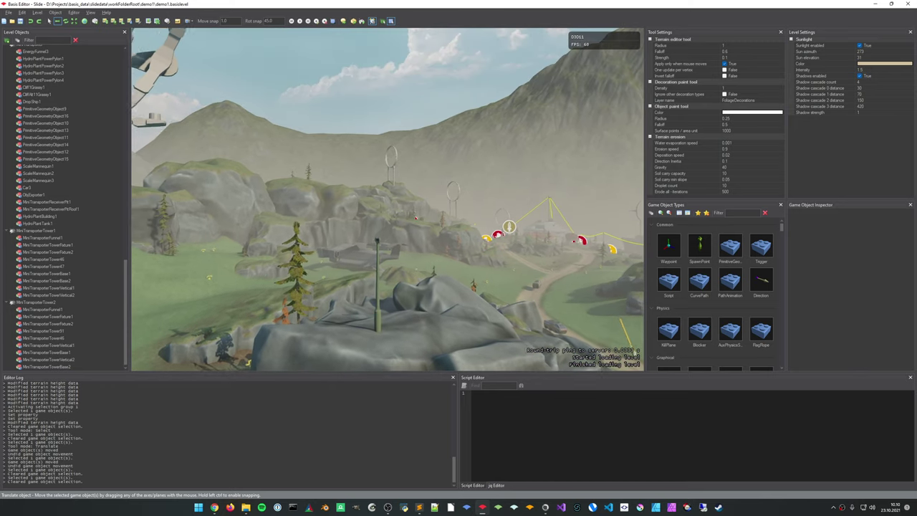
{"action": "right_click_drag", "start_coordinate": [417, 182], "coordinate": [472, 221]}
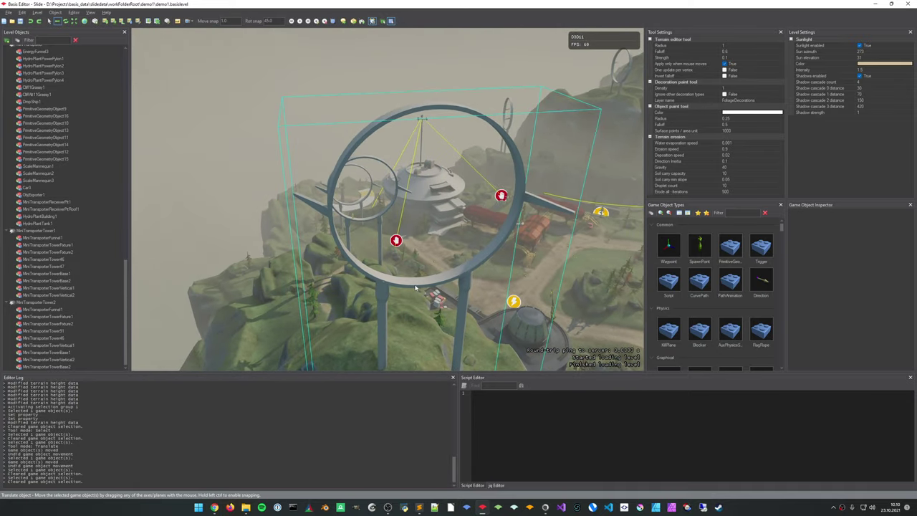
Select the large energy funnel ring overlooking the research station, and its miniature copy on the distant grassy hilltop
{"action": "left_click", "coordinate": [415, 287]}
{"action": "right_click_drag", "start_coordinate": [416, 287], "coordinate": [555, 276]}
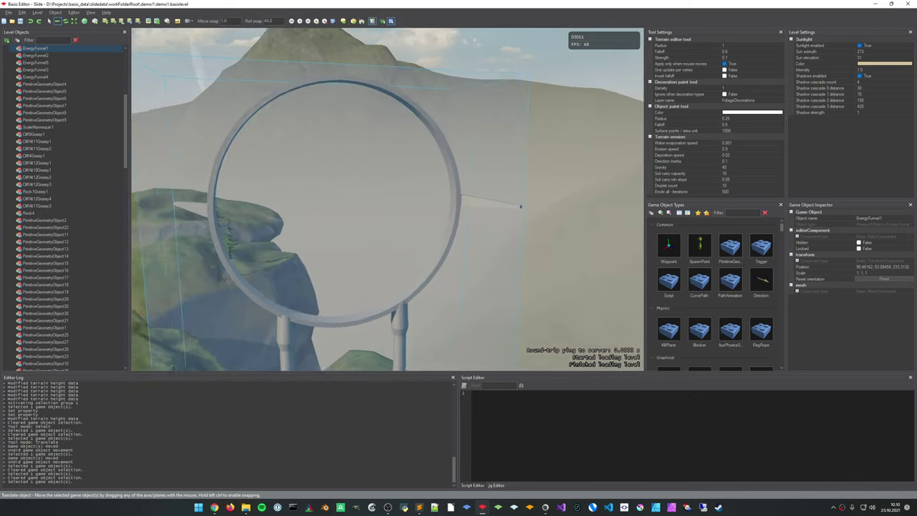
{"action": "right_click_drag", "start_coordinate": [388, 200], "coordinate": [276, 182]}
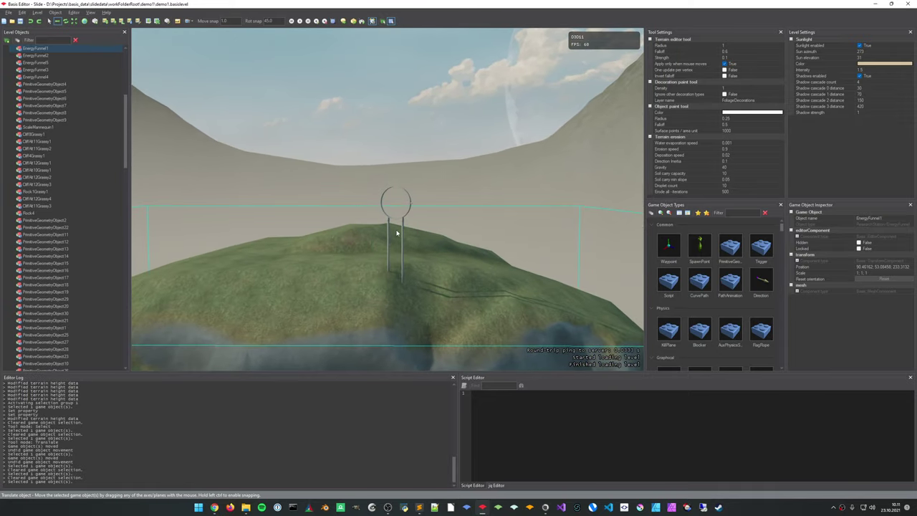
{"action": "left_click", "coordinate": [403, 224]}
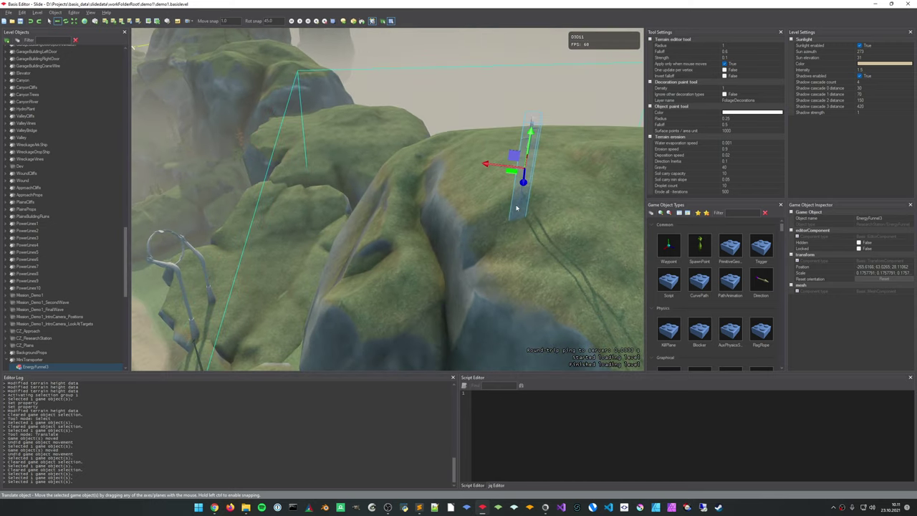
Duplicate the miniature energy funnel on the hilltop and move the copy to the second transporter tower's ring
{"action": "key", "text": "ctrl+d"}
{"action": "left_click_drag", "start_coordinate": [516, 160], "coordinate": [166, 263]}
{"action": "mouse_move", "coordinate": [282, 277]}
{"action": "right_mouse_down"}
{"action": "mouse_move", "coordinate": [162, 275]}
{"action": "mouse_move", "coordinate": [308, 292]}
{"action": "mouse_move", "coordinate": [358, 272]}
{"action": "mouse_move", "coordinate": [387, 294]}
{"action": "mouse_move", "coordinate": [315, 265]}
{"action": "mouse_move", "coordinate": [282, 276]}
{"action": "right_mouse_up"}
Try rotating the second transporter tower's funnel ring around its centre, and undo the rotation
{"action": "left_click", "coordinate": [412, 151]}
{"action": "key", "text": "e"}
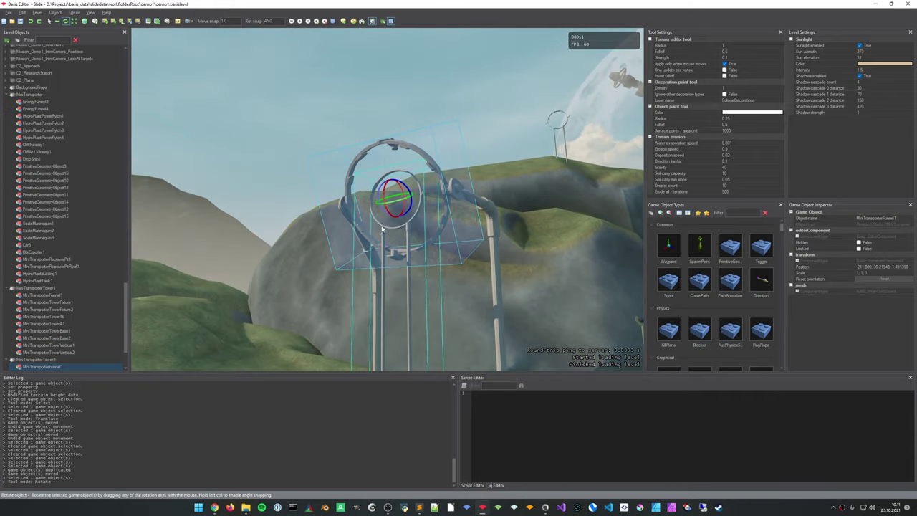
{"action": "left_click_drag", "start_coordinate": [384, 200], "coordinate": [430, 260]}
{"action": "key", "text": "ctrl+z"}
Examine the second transporter tower from the side, and the first tower at ground level beside the scale mannequin
{"action": "right_click_drag", "start_coordinate": [436, 291], "coordinate": [452, 264]}
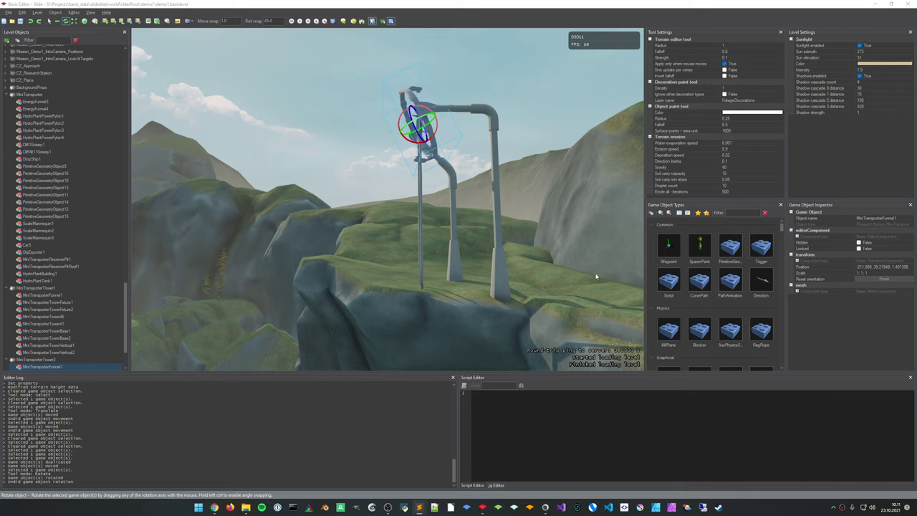
{"action": "key", "text": "a"}
{"action": "right_click_drag", "start_coordinate": [596, 277], "coordinate": [684, 272]}
{"action": "key", "text": "a"}
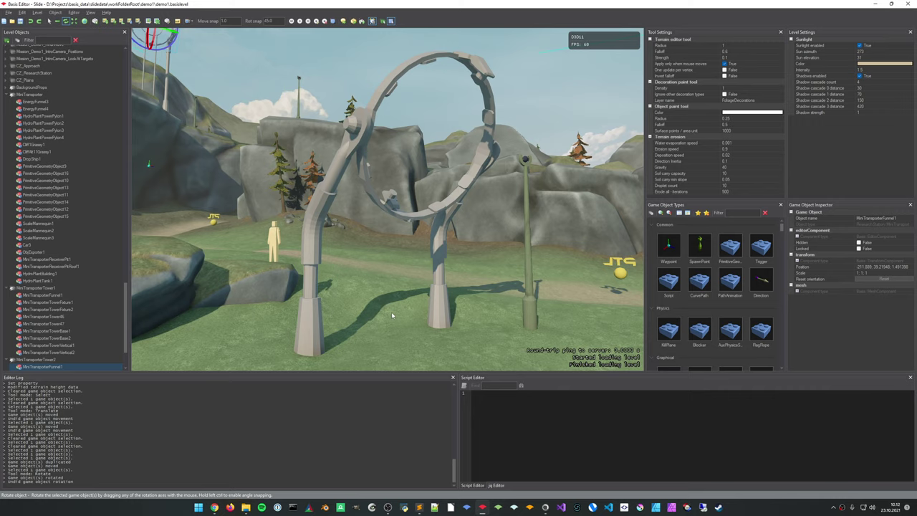
{"action": "left_click", "coordinate": [537, 255]}
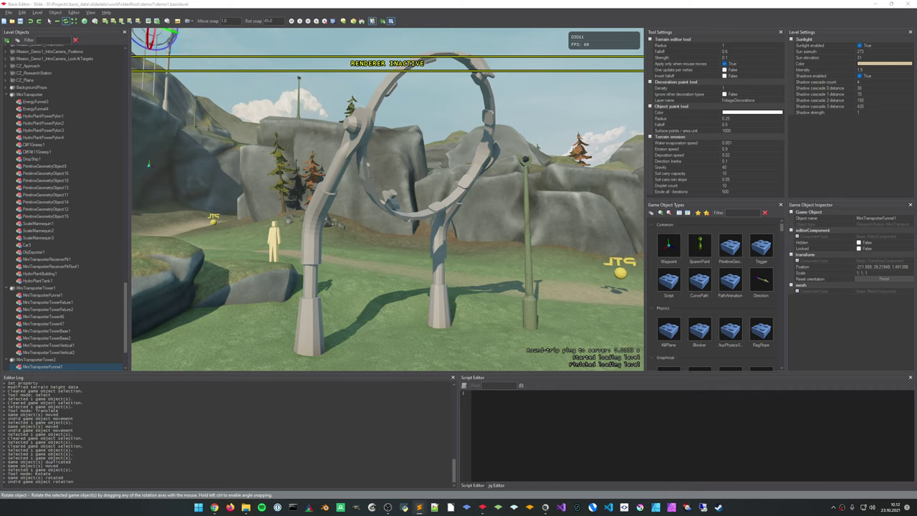
Delete the duplicated energy funnel standing inside the second transporter tower's ring
{"action": "right_click_drag", "start_coordinate": [571, 303], "coordinate": [358, 244]}
{"action": "key", "text": "w"}
{"action": "right_click_drag", "start_coordinate": [444, 315], "coordinate": [448, 314]}
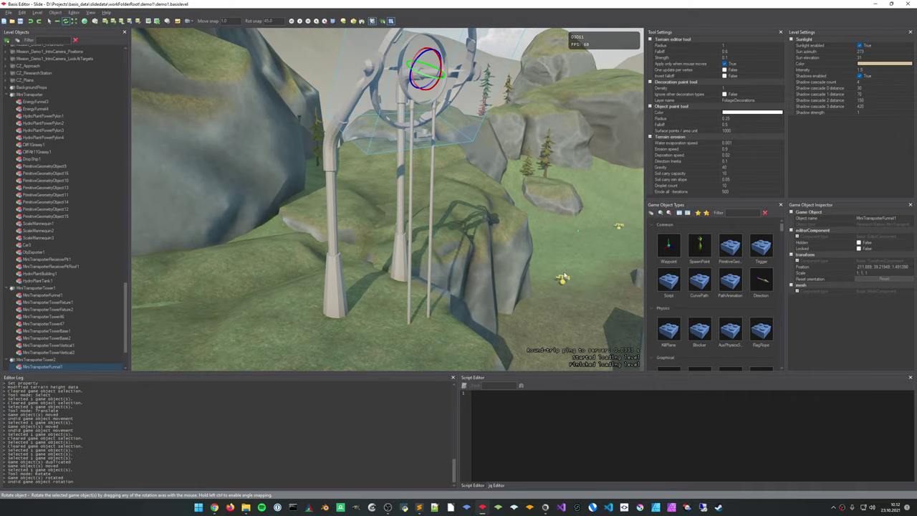
{"action": "left_click", "coordinate": [410, 224]}
{"action": "key", "text": "Delete"}
{"action": "key", "text": "Return"}
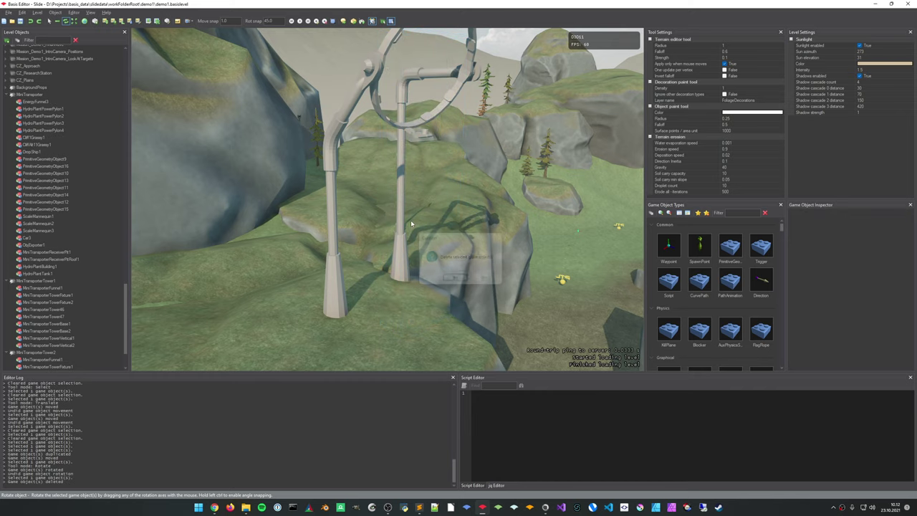
Collapse the expanded layers in the level's object list and create a new layer
{"action": "right_click_drag", "start_coordinate": [410, 221], "coordinate": [494, 260]}
{"action": "key", "text": "q"}
{"action": "right_click_drag", "start_coordinate": [499, 294], "coordinate": [527, 288]}
{"action": "right_click_drag", "start_coordinate": [498, 322], "coordinate": [496, 318]}
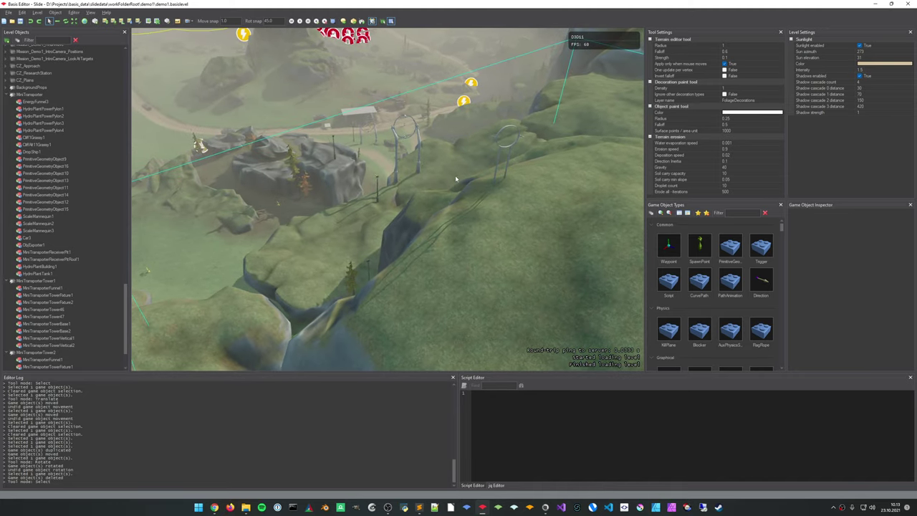
{"action": "right_click_drag", "start_coordinate": [458, 200], "coordinate": [514, 198]}
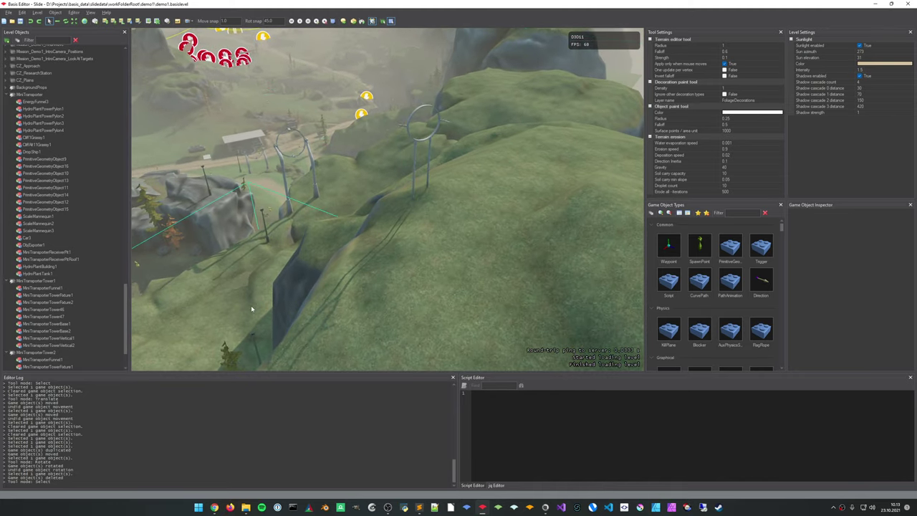
{"action": "left_click", "coordinate": [18, 41]}
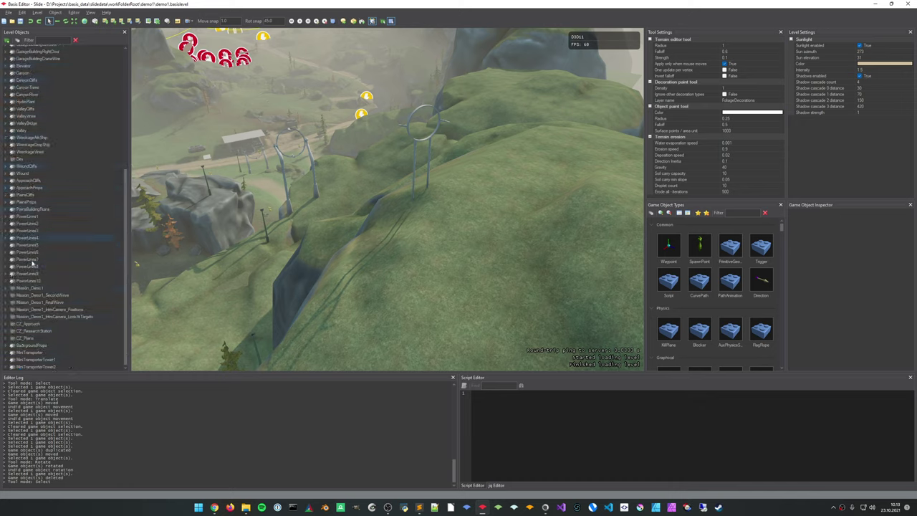
{"action": "double_click", "coordinate": [45, 367]}
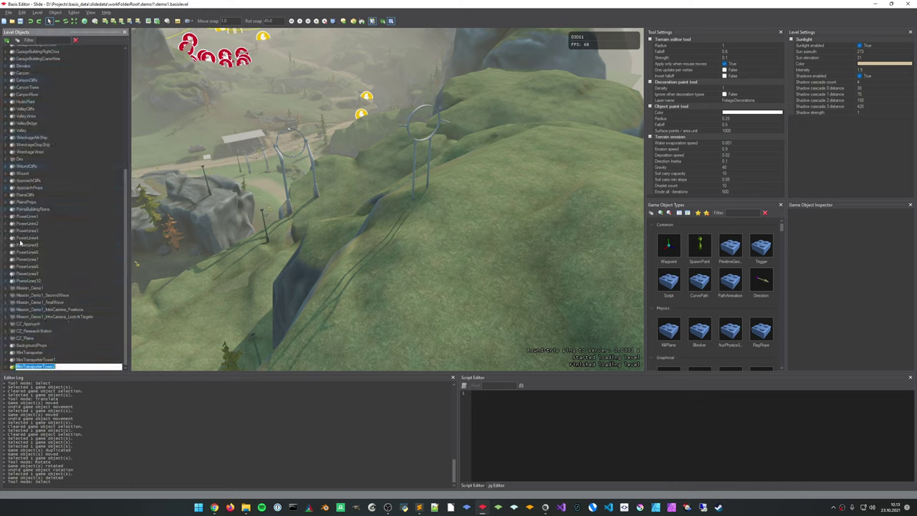
{"action": "left_click", "coordinate": [8, 40]}
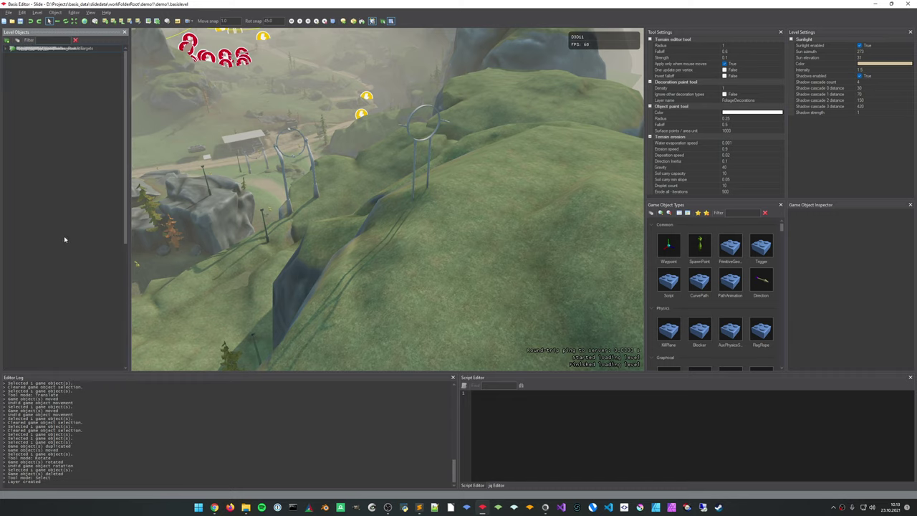
Collapse the layer list again and rename the new layer as MiniTransporterTower3
{"action": "left_click_drag", "start_coordinate": [125, 122], "coordinate": [129, 73]}
{"action": "scroll", "coordinate": [51, 116], "scroll_direction": "down", "scroll_amount": 6}
{"action": "middle_click_drag", "start_coordinate": [179, 225], "coordinate": [196, 220]}
{"action": "scroll", "coordinate": [76, 209], "scroll_direction": "up", "scroll_amount": 5}
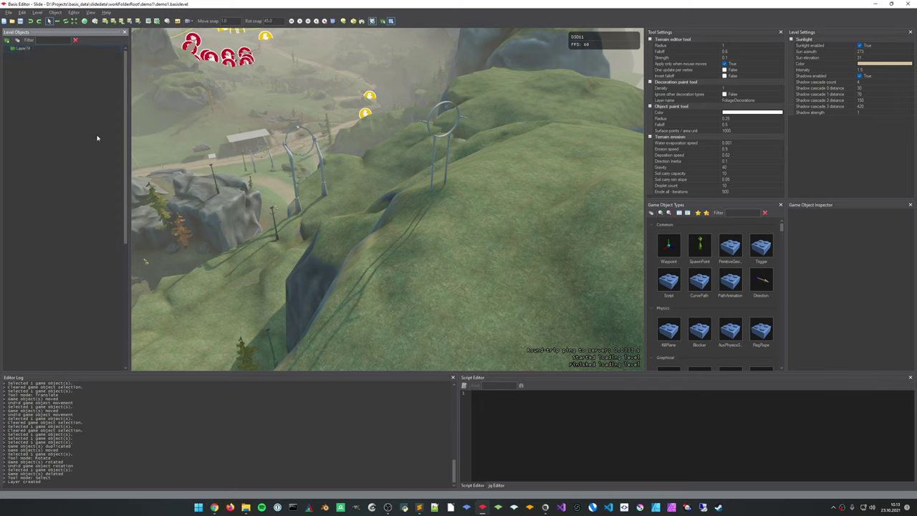
{"action": "left_click", "coordinate": [16, 41]}
{"action": "scroll", "coordinate": [114, 150], "scroll_direction": "down", "scroll_amount": 10}
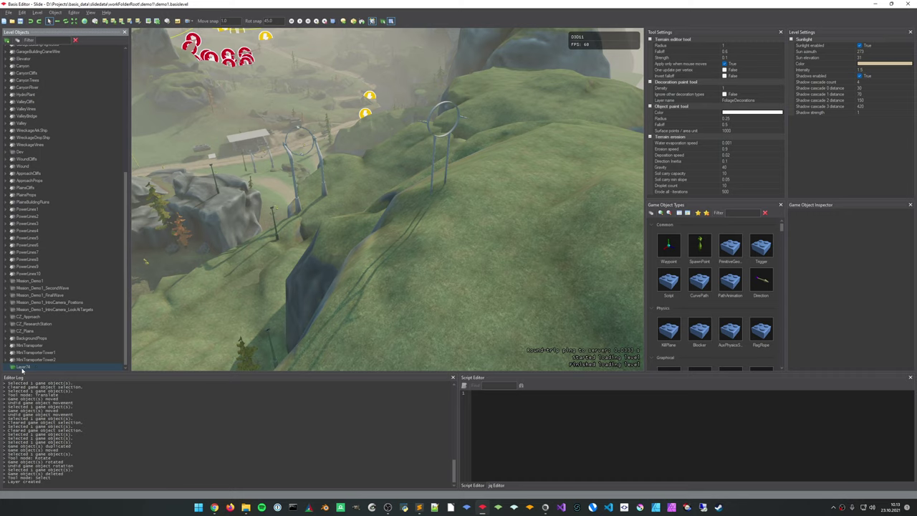
{"action": "double_click", "coordinate": [22, 368]}
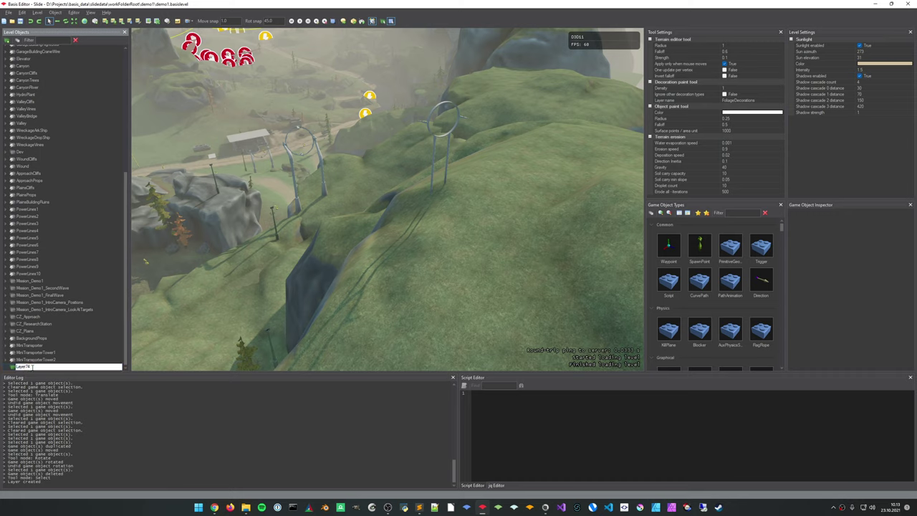
{"action": "type", "text": "MiniTransporterTower3"}
{"action": "key", "text": "Return"}
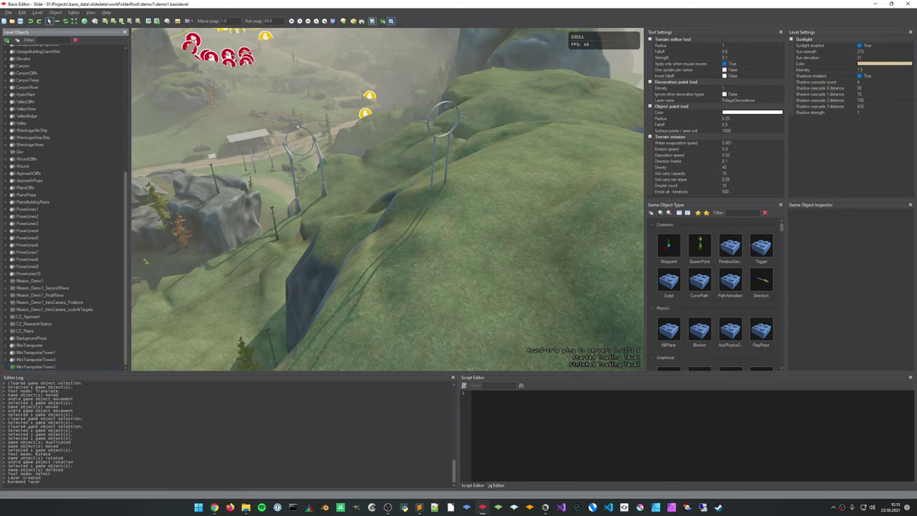
Duplicate the second transporter tower's funnel ring and transfer the copy to the MiniTransporterTower3 layer
{"action": "right_click_drag", "start_coordinate": [425, 184], "coordinate": [468, 231]}
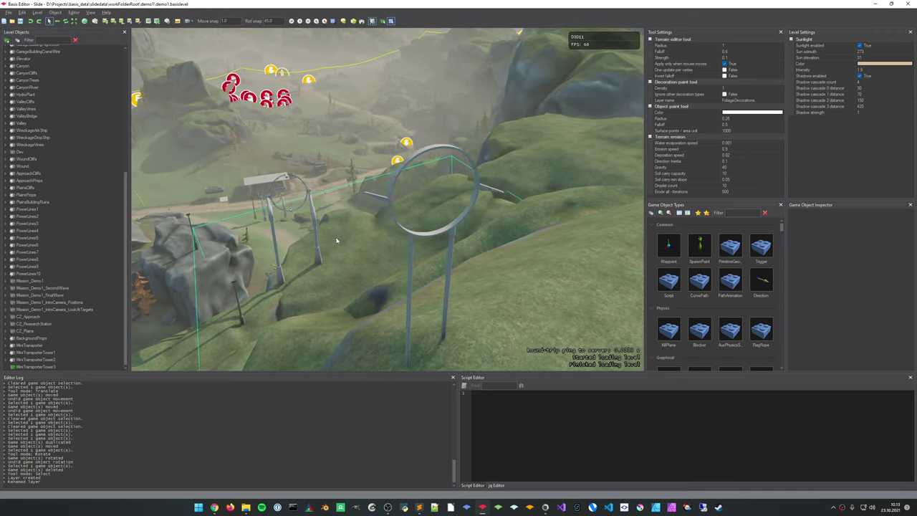
{"action": "right_click_drag", "start_coordinate": [337, 240], "coordinate": [344, 238]}
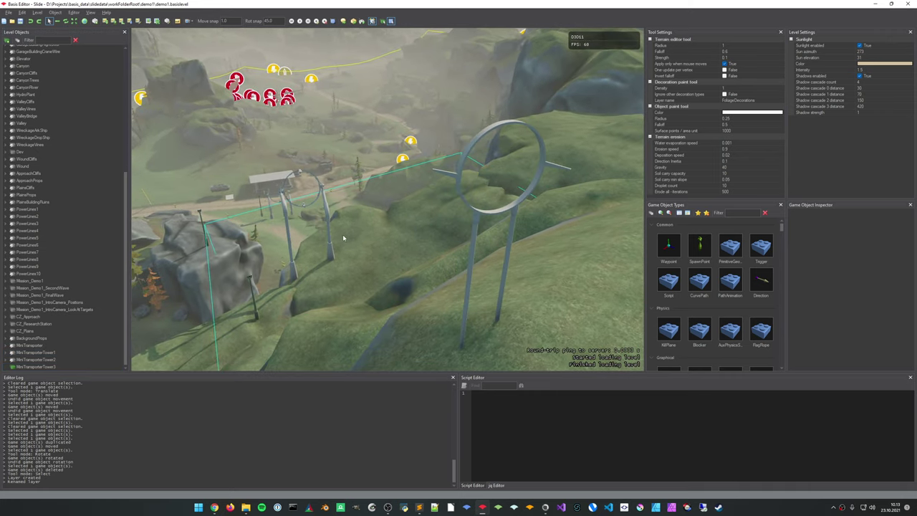
{"action": "left_click", "coordinate": [299, 174]}
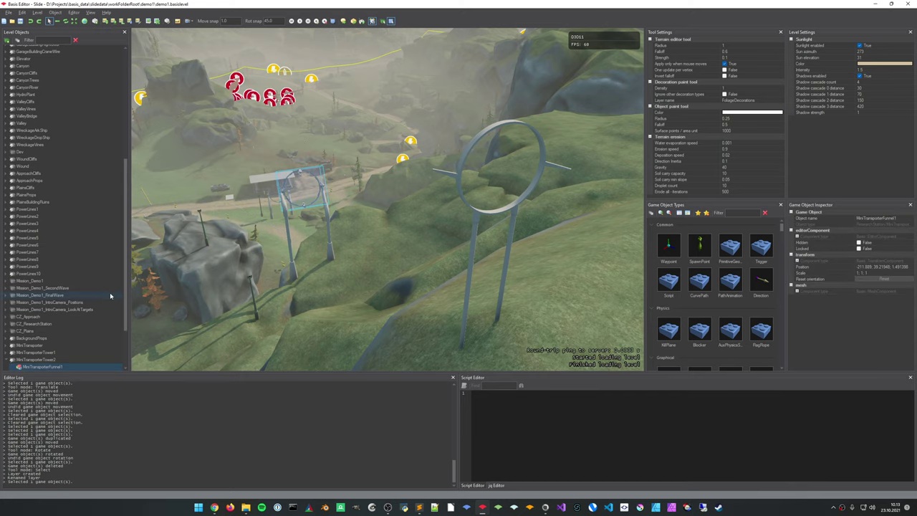
{"action": "right_click_drag", "start_coordinate": [304, 240], "coordinate": [328, 261]}
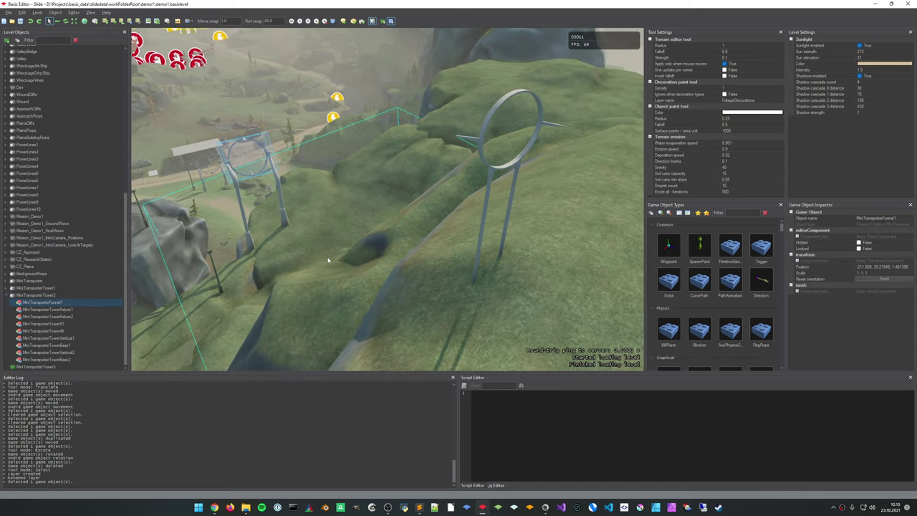
{"action": "key", "text": "ctrl+d"}
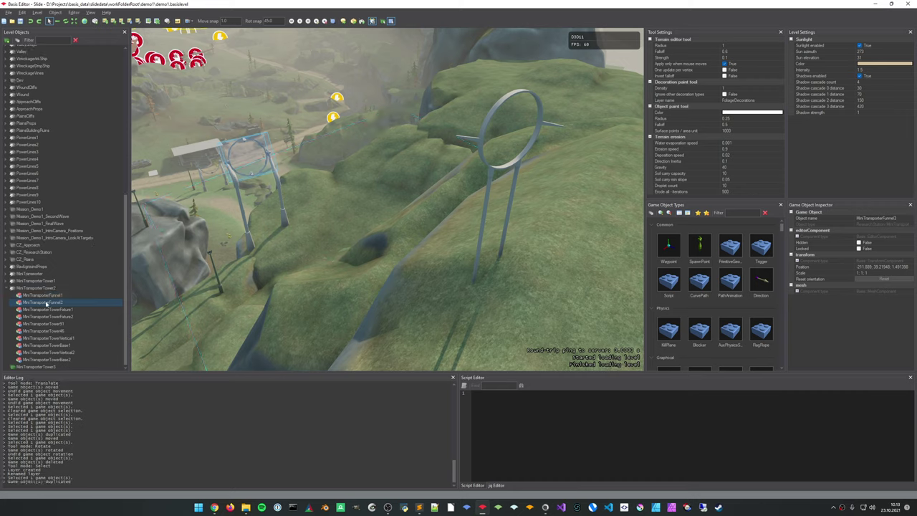
{"action": "left_click_drag", "start_coordinate": [46, 304], "coordinate": [53, 363]}
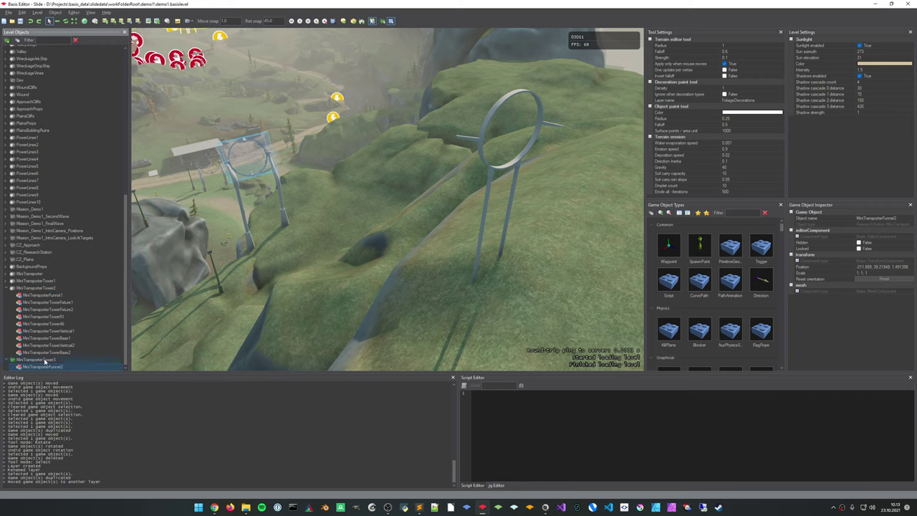
Rename the duplicated funnel ring as MiniTransporterFunnel1 and clear the selection
{"action": "double_click", "coordinate": [66, 368]}
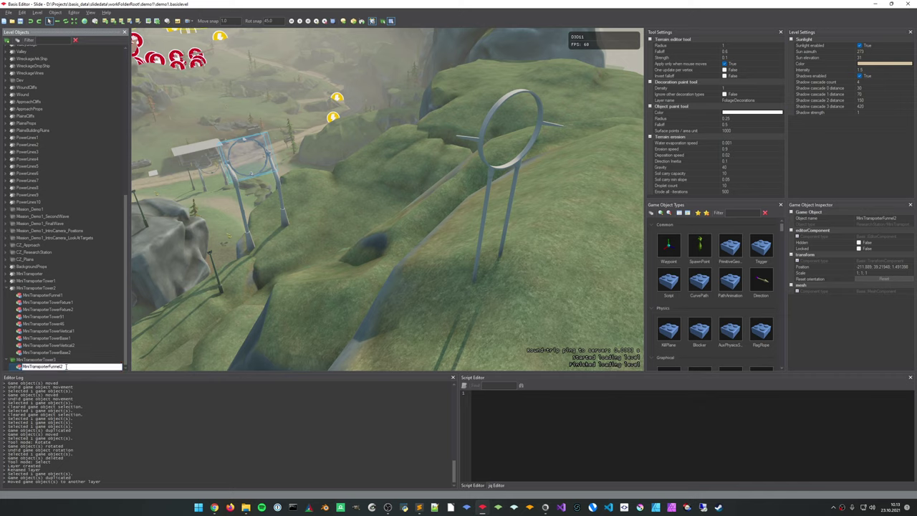
{"action": "key", "text": "Return"}
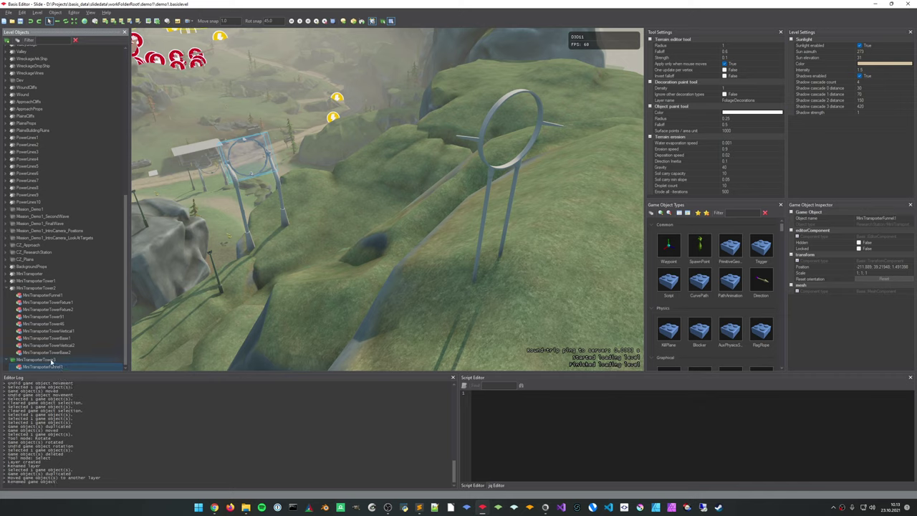
{"action": "left_click", "coordinate": [91, 365]}
{"action": "right_click_drag", "start_coordinate": [313, 265], "coordinate": [315, 237]}
{"action": "key", "text": "a"}
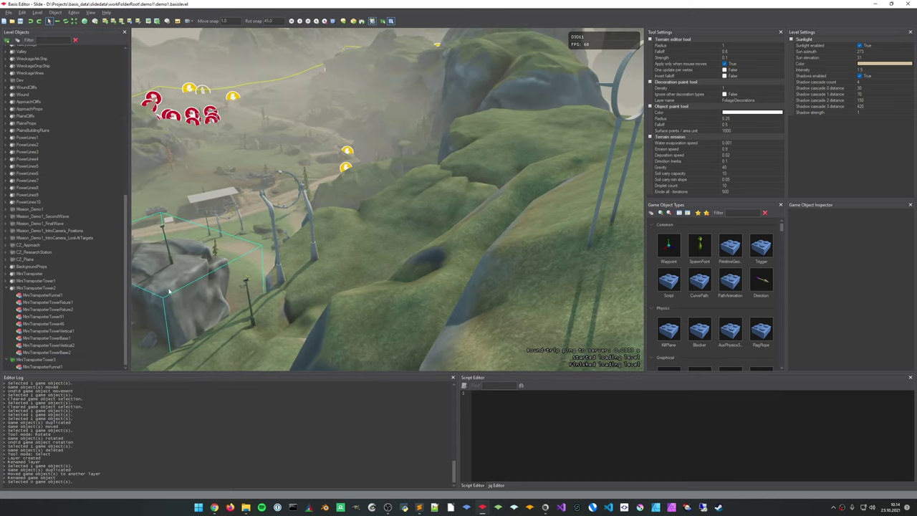
Move the MiniTransporterTower3 funnel ring up to the grassy hilltop, at about -249.5, 59.5, 28.1
{"action": "double_click", "coordinate": [35, 367]}
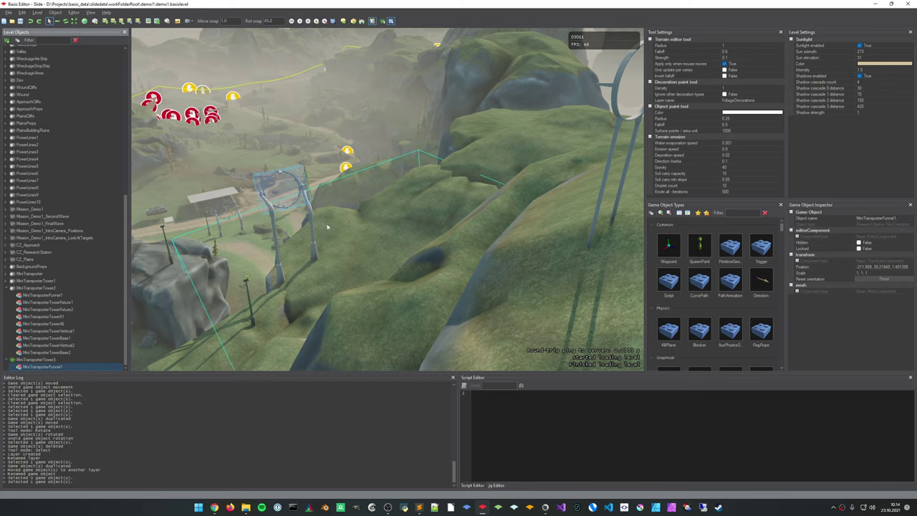
{"action": "mouse_move", "coordinate": [381, 279]}
{"action": "right_mouse_down"}
{"action": "mouse_move", "coordinate": [390, 272]}
{"action": "mouse_move", "coordinate": [381, 279]}
{"action": "right_mouse_up"}
{"action": "key", "text": "w"}
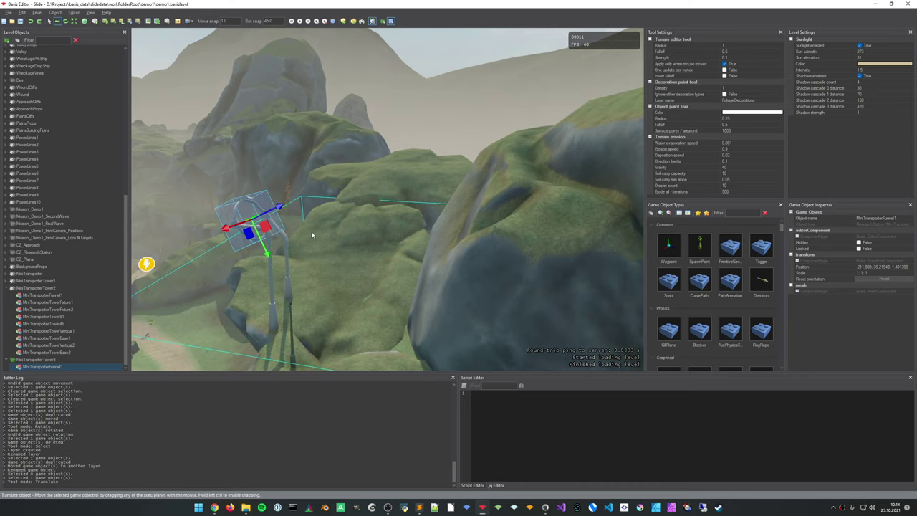
{"action": "left_click_drag", "start_coordinate": [273, 212], "coordinate": [580, 129]}
{"action": "right_click_drag", "start_coordinate": [566, 184], "coordinate": [437, 222]}
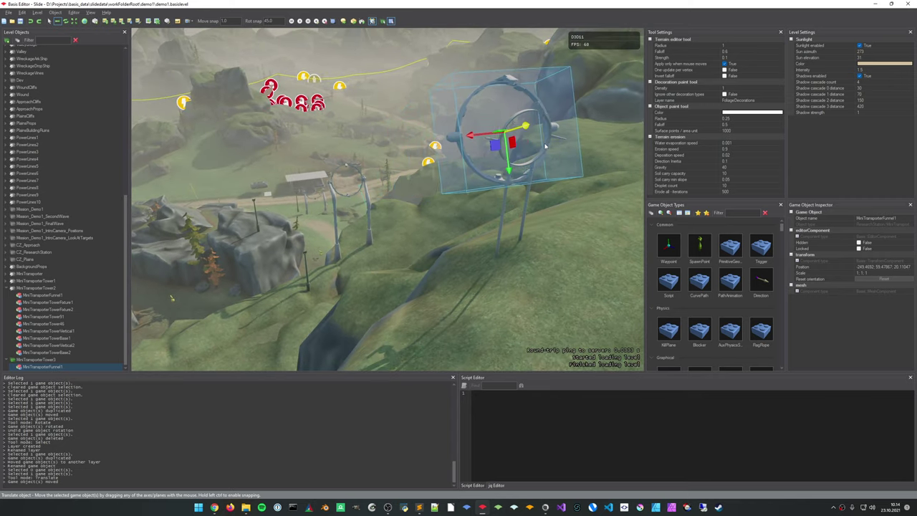
Align the funnel ring around the hilltop's miniature energy funnel, moving it to about -264.9, 67.8, 27.7
{"action": "right_click_drag", "start_coordinate": [437, 223], "coordinate": [473, 222]}
{"action": "middle_click_drag", "start_coordinate": [253, 233], "coordinate": [540, 249]}
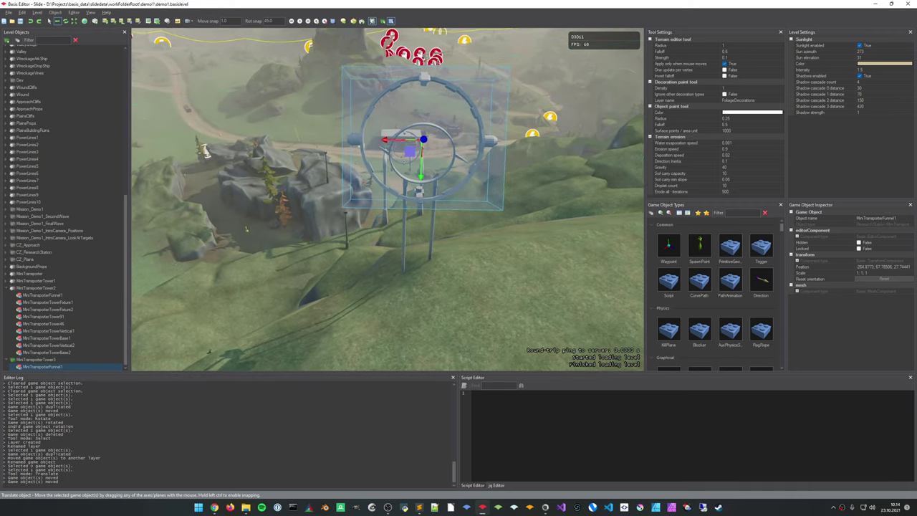
{"action": "right_click_drag", "start_coordinate": [473, 265], "coordinate": [441, 308]}
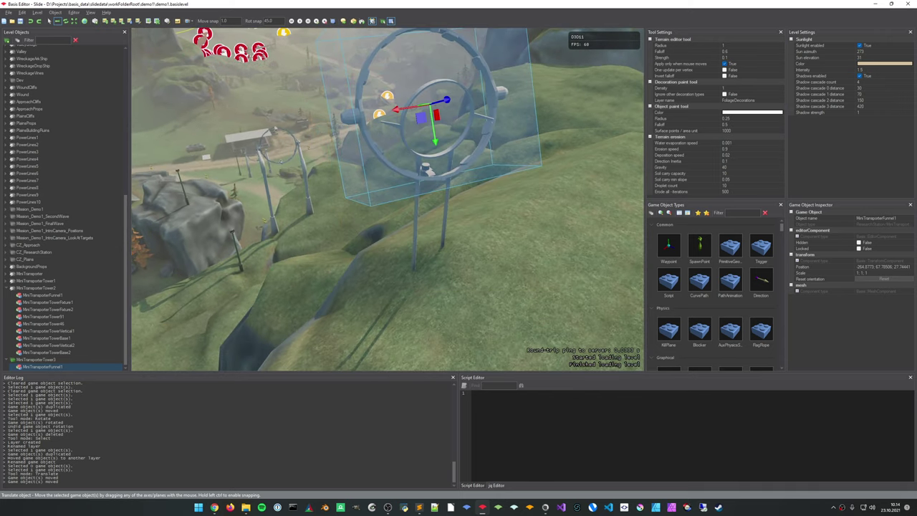
{"action": "middle_click_drag", "start_coordinate": [387, 287], "coordinate": [445, 279]}
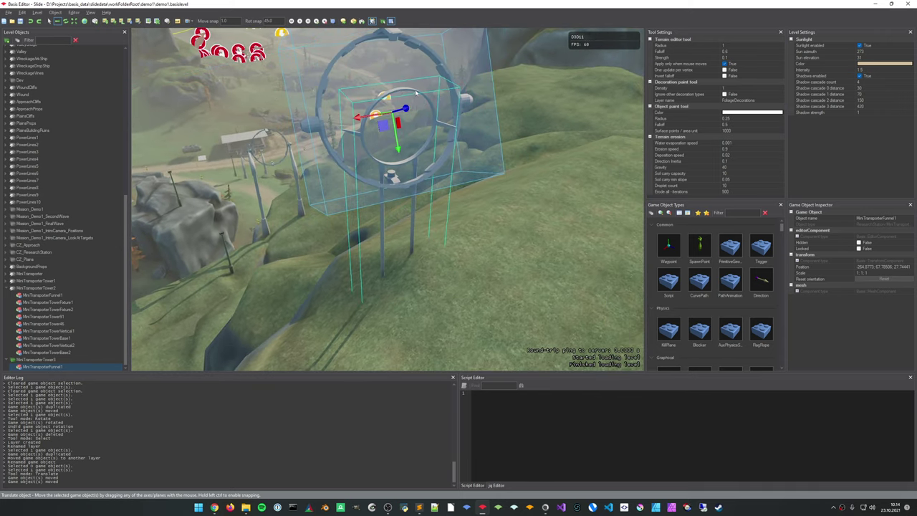
{"action": "middle_click_drag", "start_coordinate": [444, 129], "coordinate": [422, 112]}
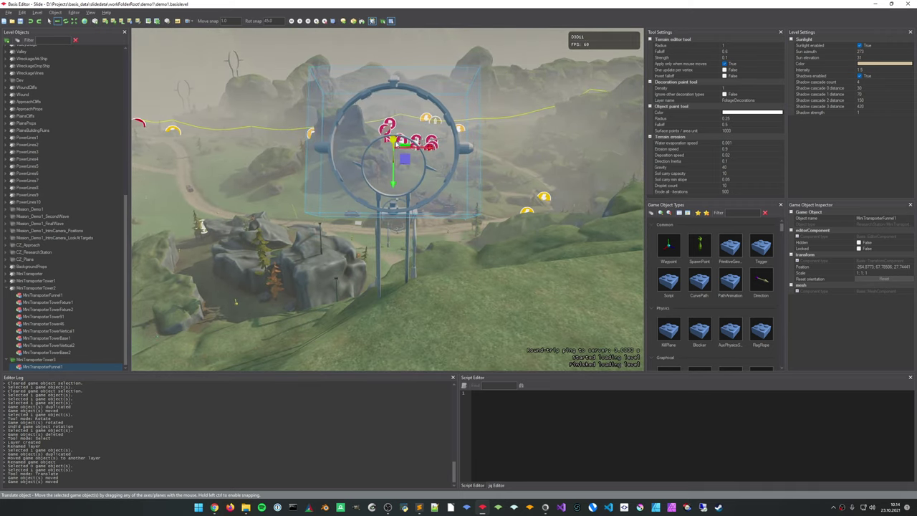
Delete the miniature energy funnel inside the new hilltop ring, and examine the sight line through the towers to the receiver pit
{"action": "middle_click_drag", "start_coordinate": [471, 277], "coordinate": [416, 179]}
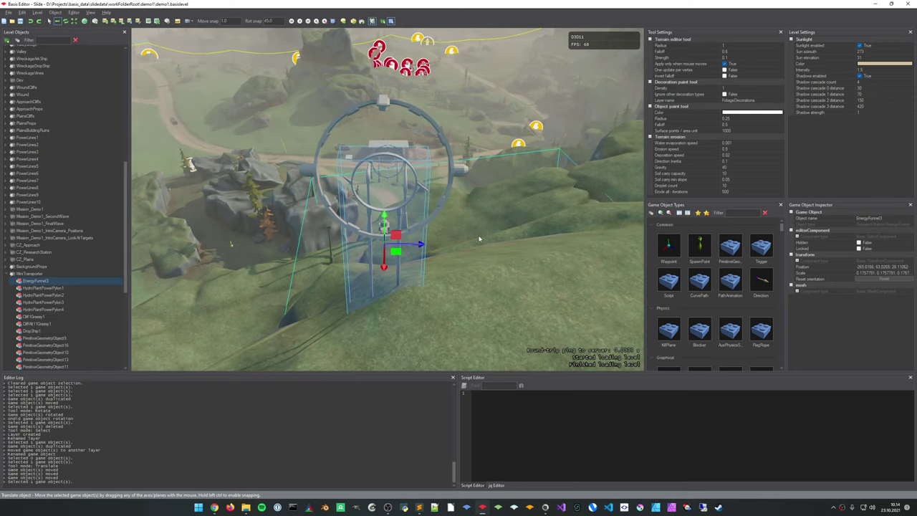
{"action": "key", "text": "Return"}
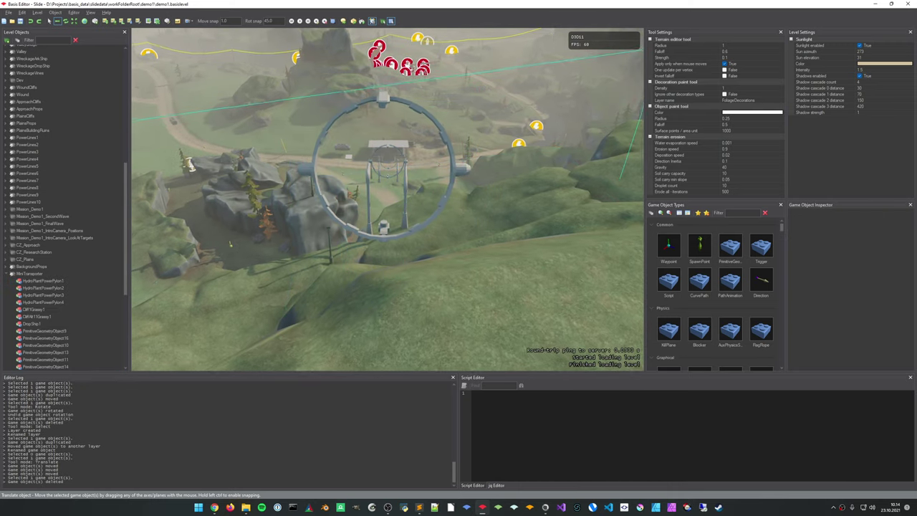
{"action": "key", "text": "w"}
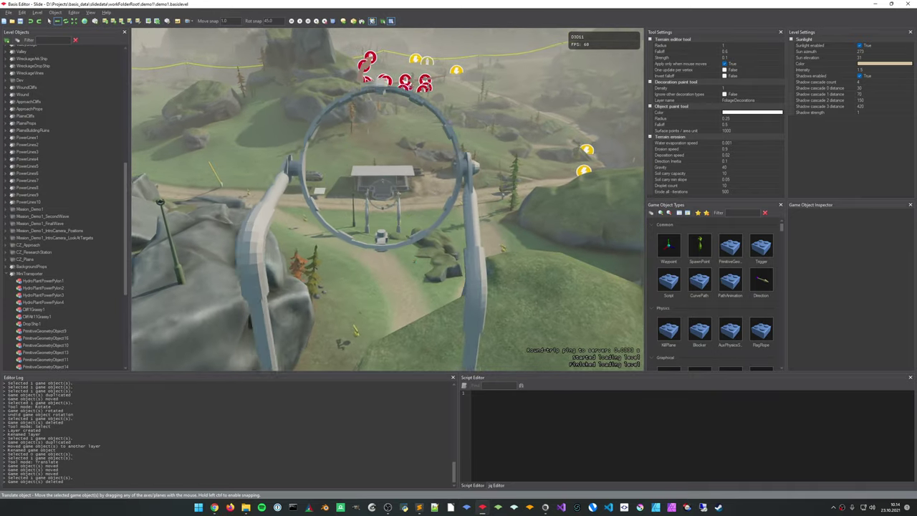
{"action": "key", "text": "w"}
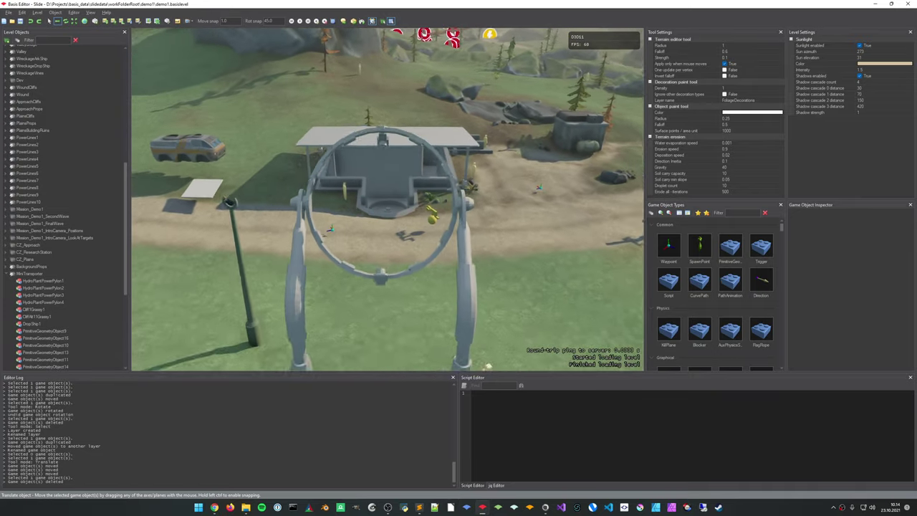
Examine the sight line from inside the receiver pit through the aligned tower rings toward the moon
{"action": "key", "text": "w"}
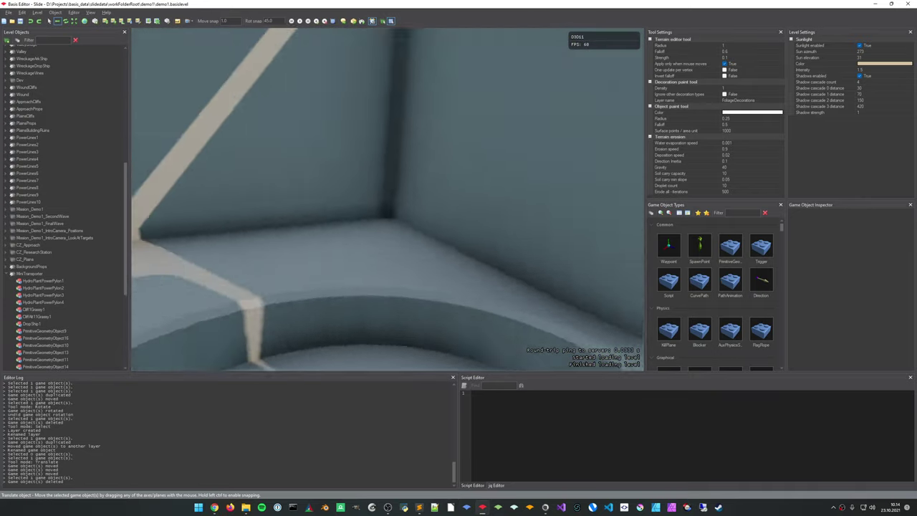
{"action": "right_click_drag", "start_coordinate": [515, 268], "coordinate": [463, 230]}
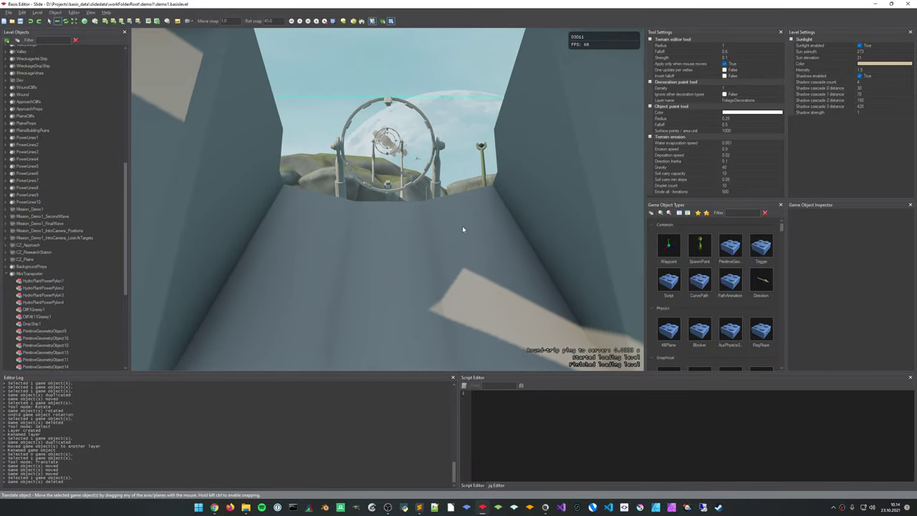
{"action": "middle_click_drag", "start_coordinate": [462, 229], "coordinate": [461, 212]}
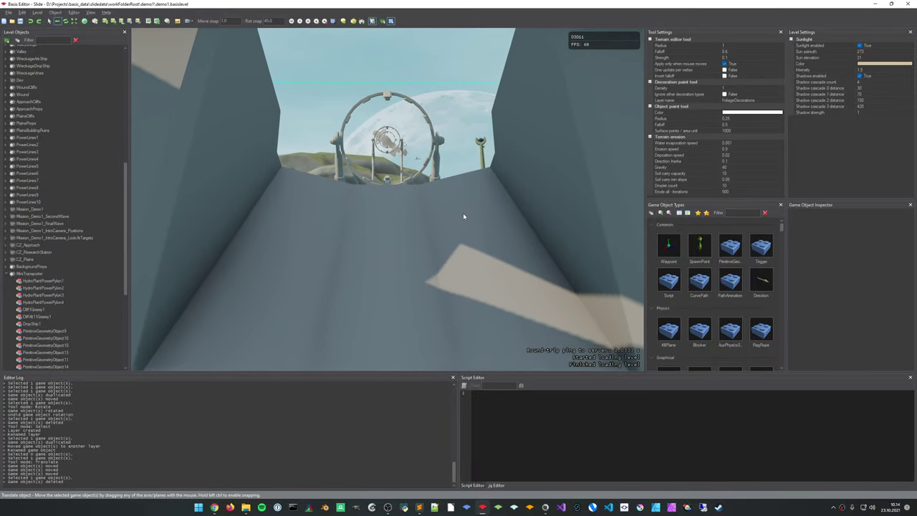
{"action": "right_click_drag", "start_coordinate": [462, 213], "coordinate": [458, 193]}
{"action": "key", "text": "w"}
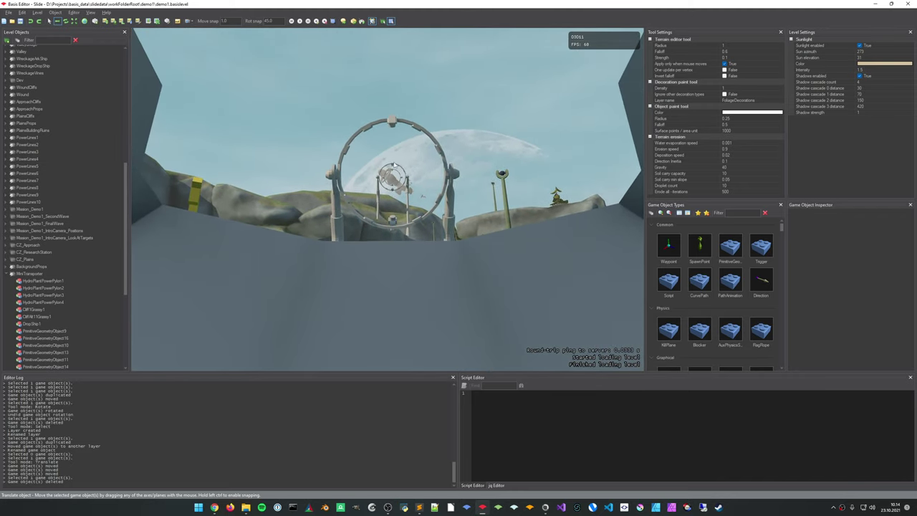
Inspect the distant ark ship wreckage visible through the funnel rings from close range
{"action": "left_click", "coordinate": [393, 180]}
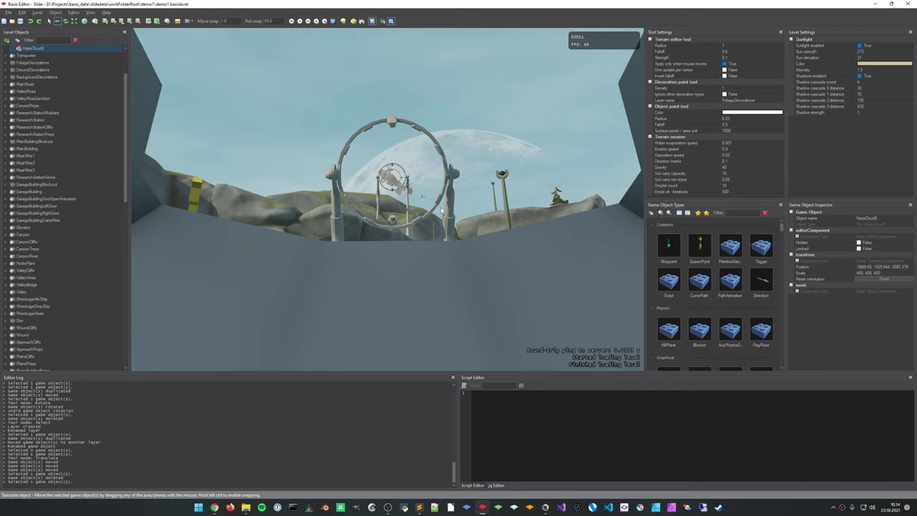
{"action": "key", "text": "f"}
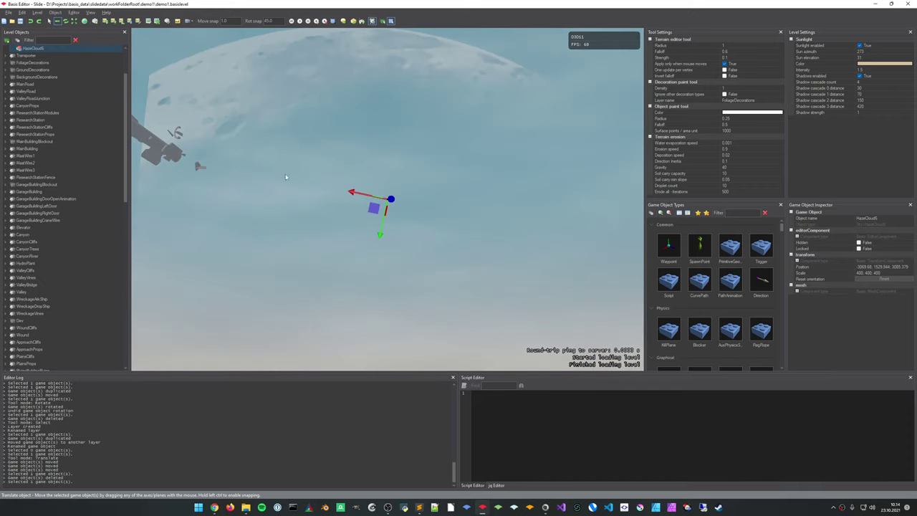
{"action": "left_click", "coordinate": [135, 144]}
{"action": "right_click_drag", "start_coordinate": [135, 143], "coordinate": [13, 128]}
{"action": "key", "text": "w"}
{"action": "key", "text": "w"}
{"action": "key", "text": "w"}
{"action": "right_click_drag", "start_coordinate": [266, 146], "coordinate": [276, 160]}
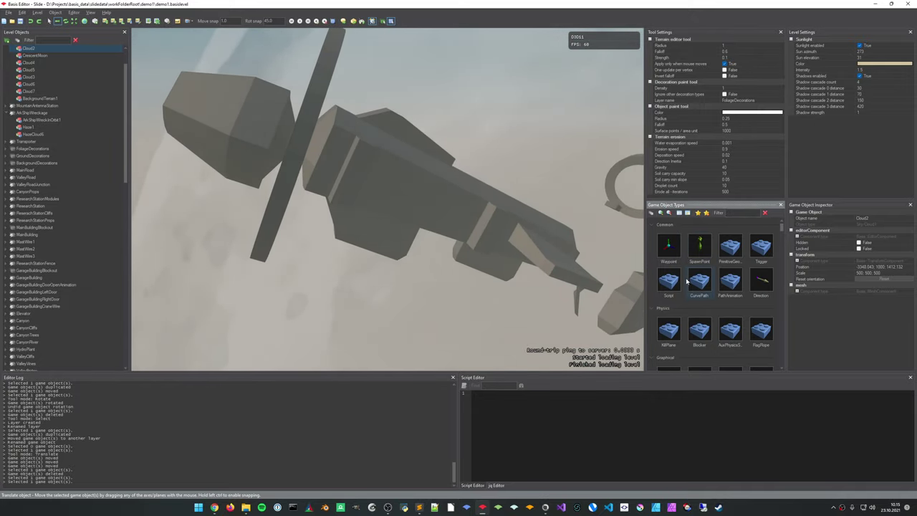
Filter the object types for "sca", place a scale mannequin on the ark ship wreckage, and delete it again
{"action": "type", "text": "sca"}
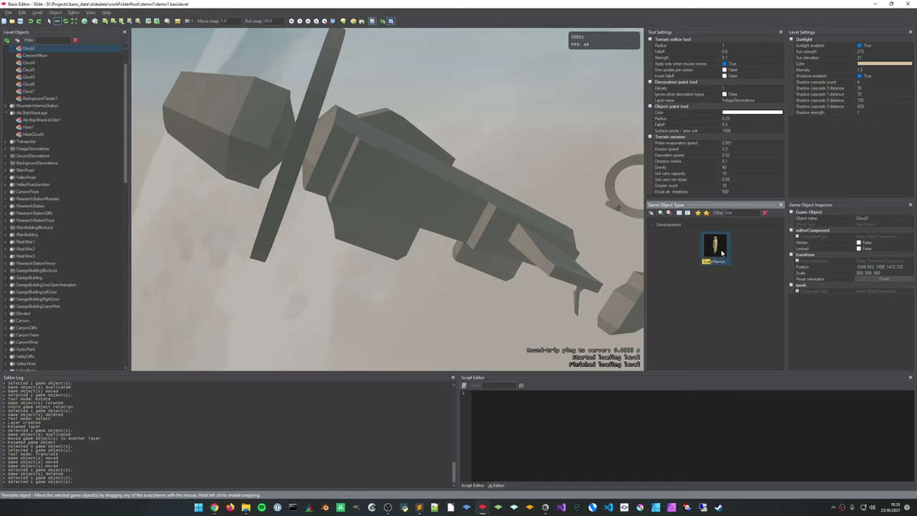
{"action": "left_click", "coordinate": [350, 122]}
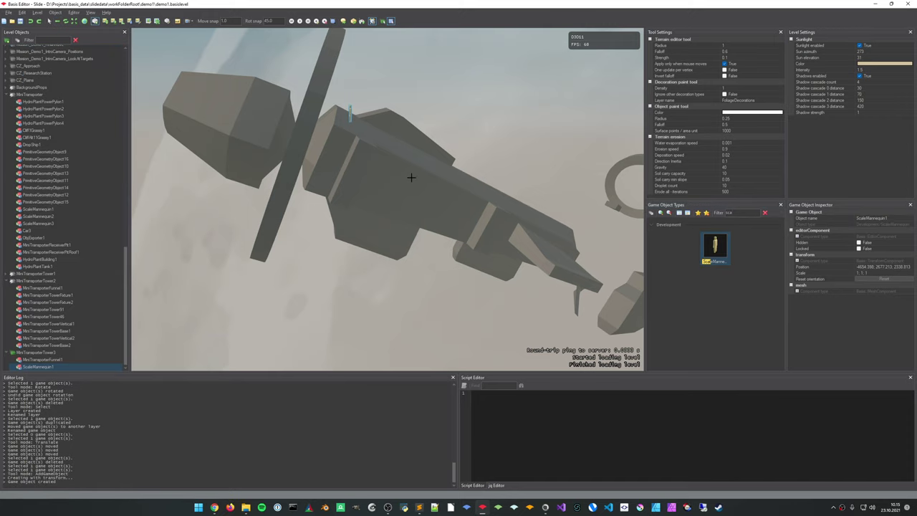
{"action": "key", "text": "a"}
{"action": "right_click_drag", "start_coordinate": [410, 178], "coordinate": [391, 93]}
{"action": "key", "text": "Delete"}
{"action": "key", "text": "Return"}
Place a scale mannequin on the wreck's flat hull to judge its size, and undo its creation
{"action": "key", "text": "w"}
{"action": "key", "text": "w"}
{"action": "left_click", "coordinate": [379, 132]}
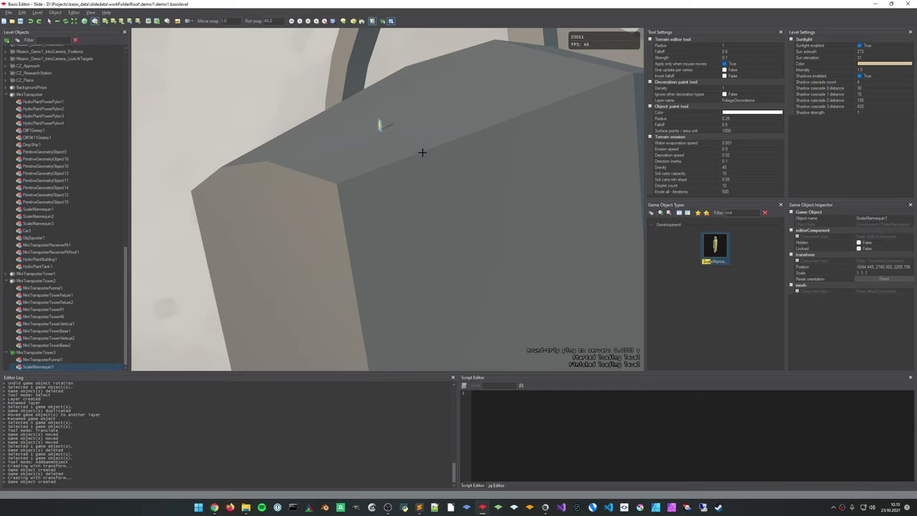
{"action": "right_click_drag", "start_coordinate": [458, 188], "coordinate": [475, 184]}
{"action": "key", "text": "Escape"}
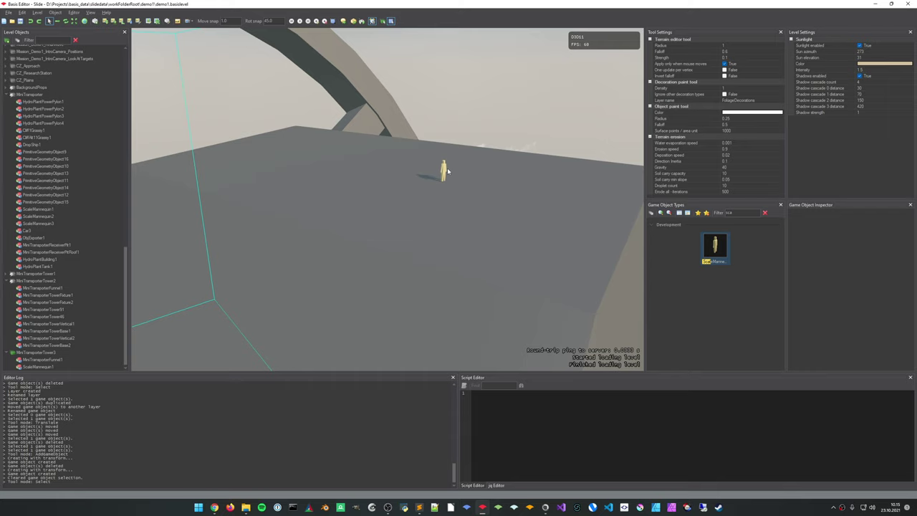
{"action": "key", "text": "ctrl+z"}
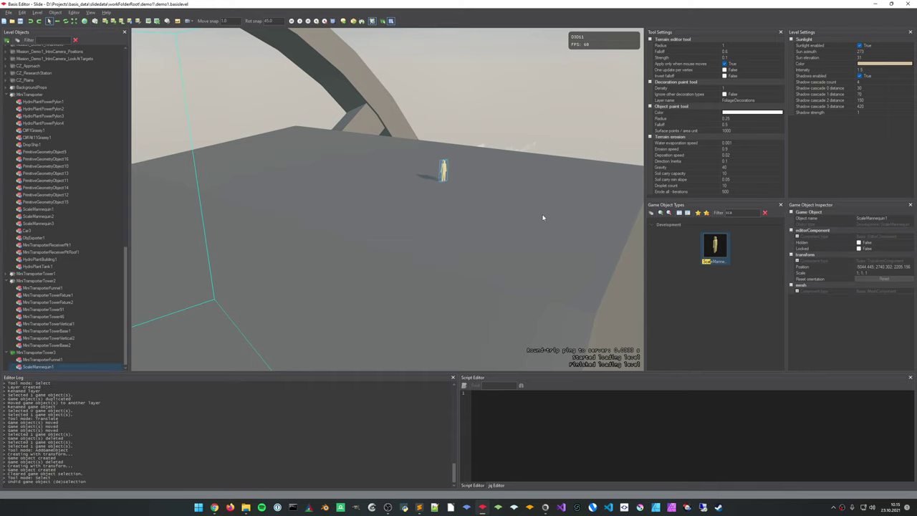
{"action": "key", "text": "ctrl+z"}
Examine the ring alignment from the receiver pit and the tower layout from above the valley
{"action": "right_click_drag", "start_coordinate": [544, 217], "coordinate": [545, 217]}
{"action": "key", "text": "w"}
{"action": "right_click_drag", "start_coordinate": [525, 266], "coordinate": [508, 250]}
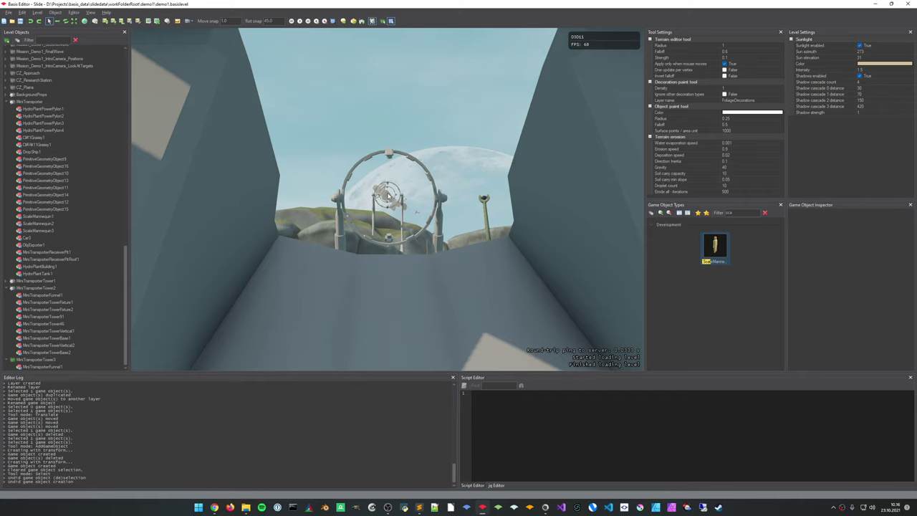
{"action": "right_click_drag", "start_coordinate": [389, 196], "coordinate": [644, 248]}
{"action": "key", "text": "w"}
{"action": "key", "text": "a"}
{"action": "right_click_drag", "start_coordinate": [329, 224], "coordinate": [426, 230]}
{"action": "middle_click_drag", "start_coordinate": [426, 229], "coordinate": [437, 222]}
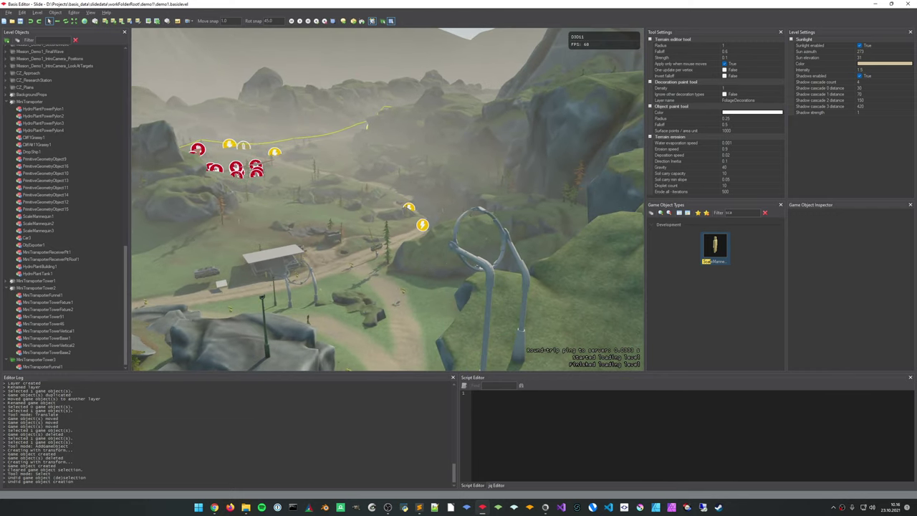
Examine from the side how MiniTransporterTower2's fixture and bent pipes carry its funnel ring
{"action": "left_click", "coordinate": [514, 255]}
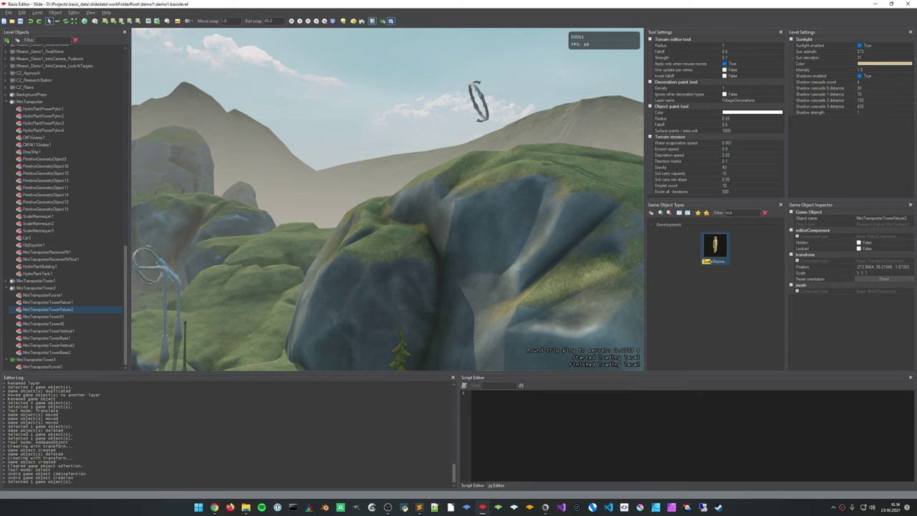
{"action": "right_click_drag", "start_coordinate": [515, 257], "coordinate": [508, 277]}
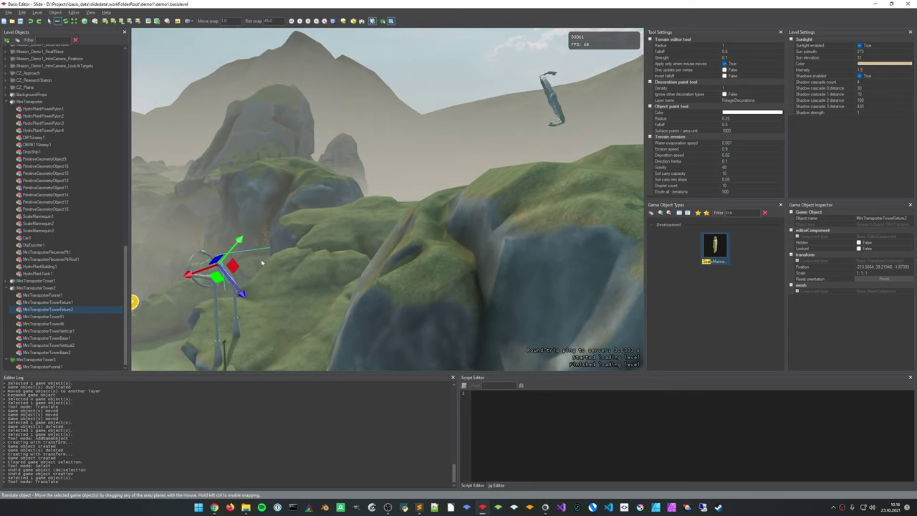
{"action": "right_click_drag", "start_coordinate": [359, 312], "coordinate": [308, 320]}
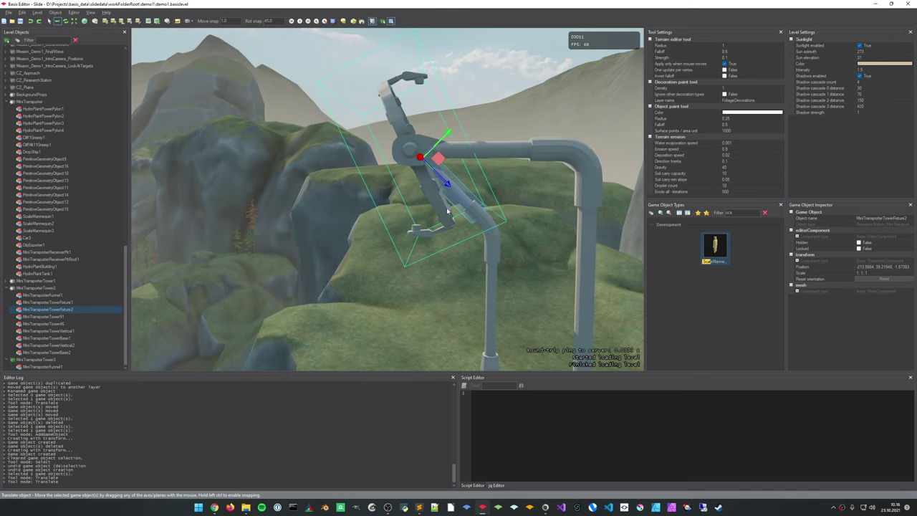
{"action": "scroll", "coordinate": [513, 261], "scroll_direction": "down", "scroll_amount": 6}
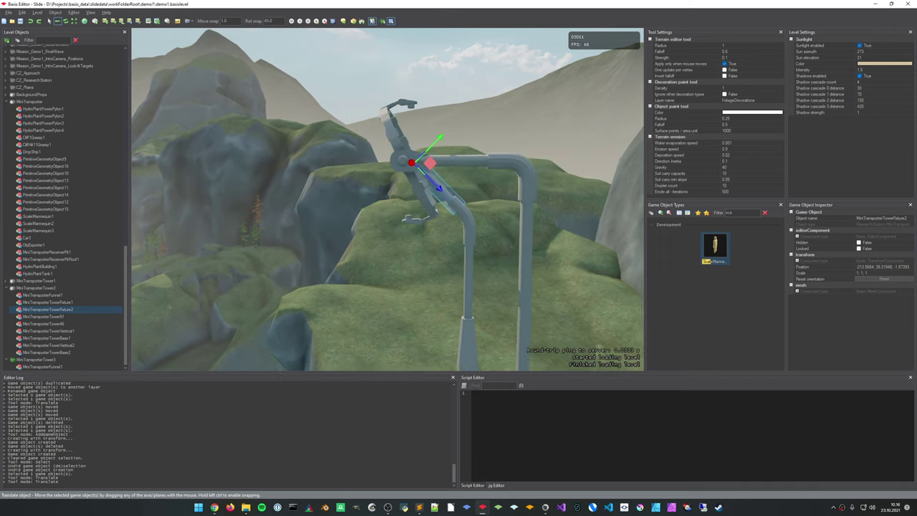
{"action": "middle_click_drag", "start_coordinate": [516, 263], "coordinate": [415, 300]}
{"action": "key", "text": "d"}
Copy the hilltop funnel ring's transform and add a MiniTransporterTowerFixture with that transform to MiniTransporterTower3
{"action": "right_click_drag", "start_coordinate": [414, 300], "coordinate": [442, 281]}
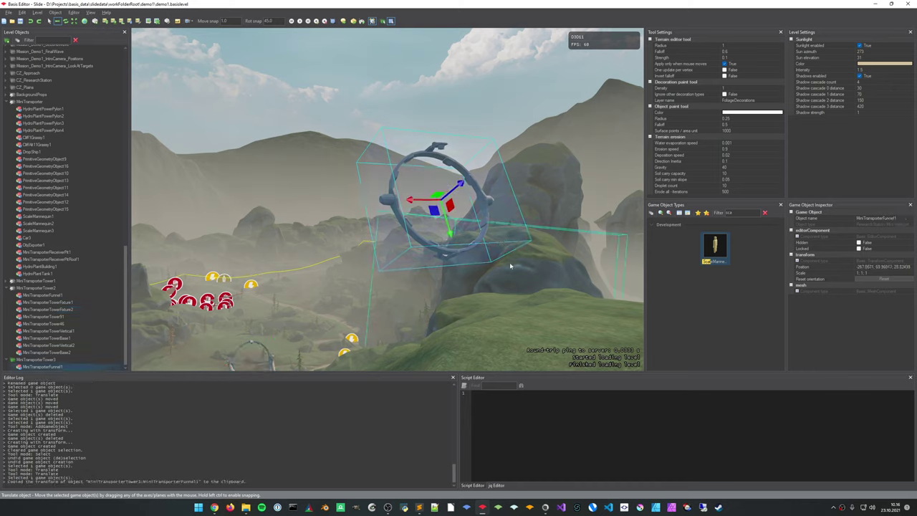
{"action": "left_click", "coordinate": [764, 213]}
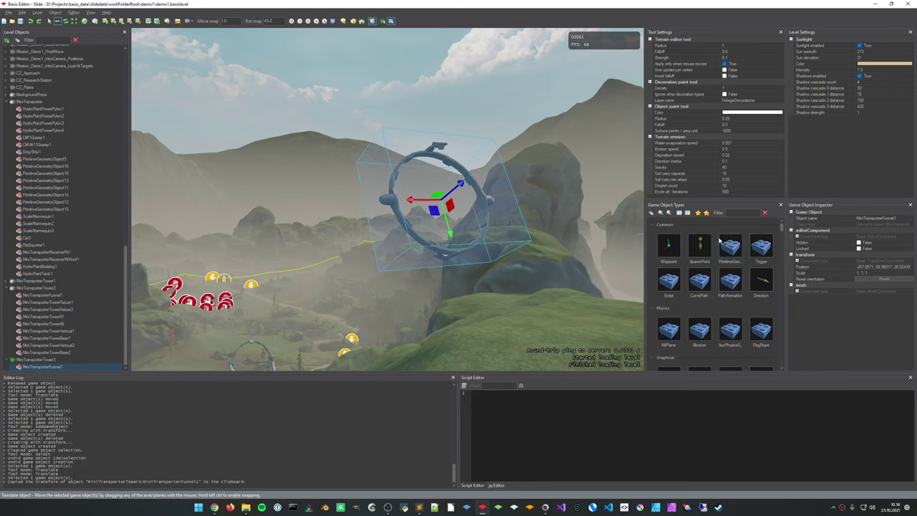
{"action": "left_click", "coordinate": [651, 213]}
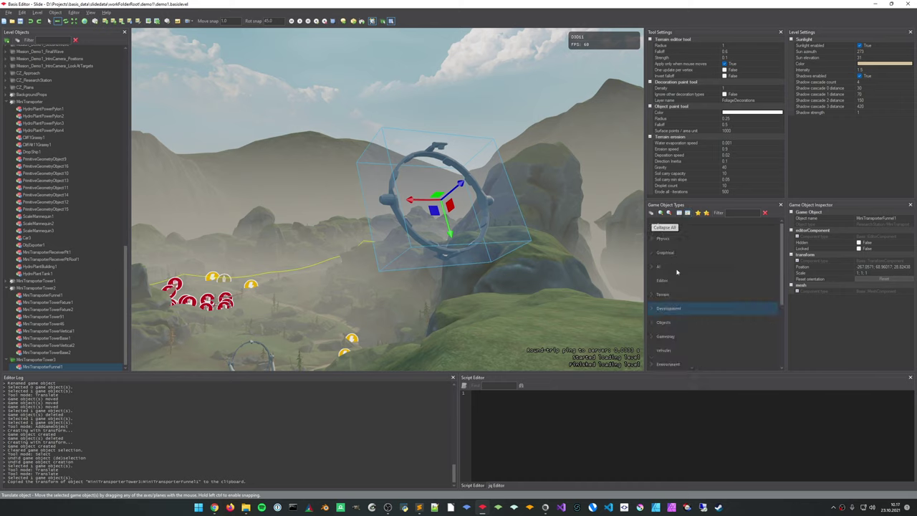
{"action": "scroll", "coordinate": [659, 348], "scroll_direction": "down", "scroll_amount": 5}
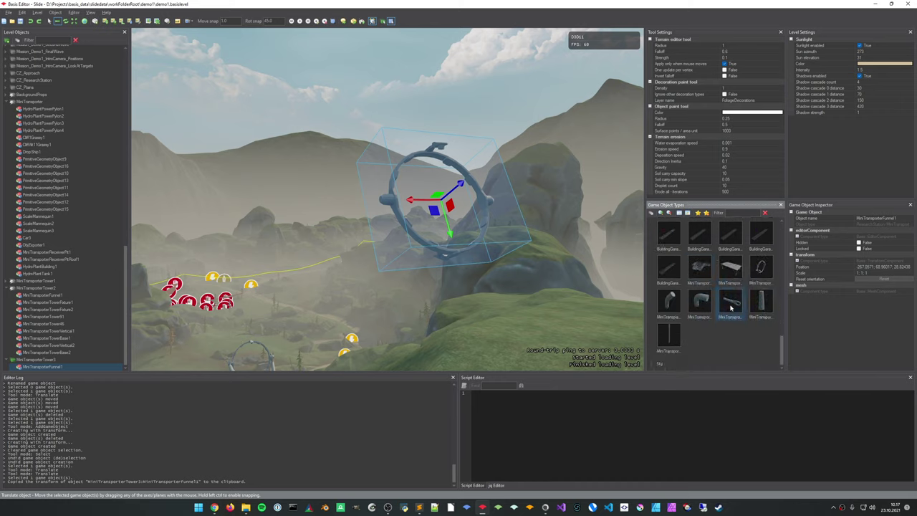
{"action": "left_click", "coordinate": [730, 307]}
{"action": "key", "text": "ctrl+shift+v"}
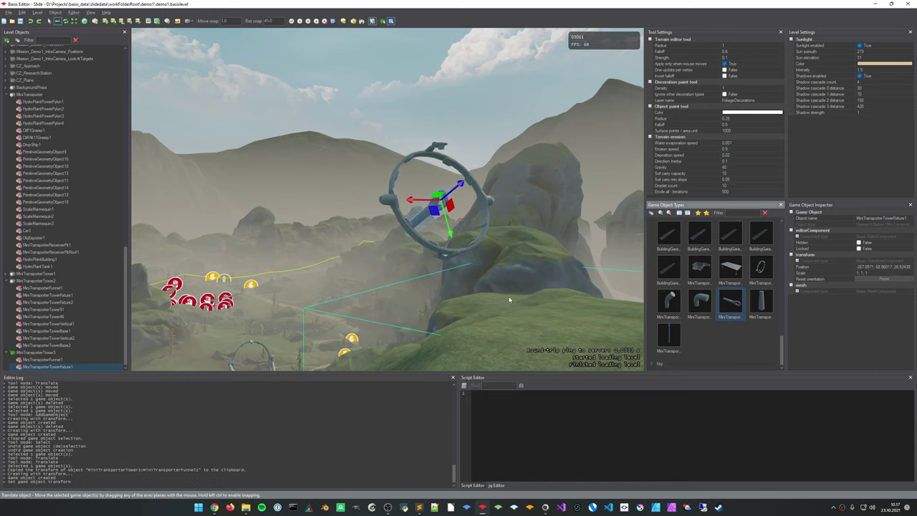
Rotate the new tower fixture about the hilltop ring's centre, swinging its arm out of the ring plane
{"action": "left_click", "coordinate": [525, 269]}
{"action": "right_click_drag", "start_coordinate": [525, 269], "coordinate": [526, 270]}
{"action": "key", "text": "q"}
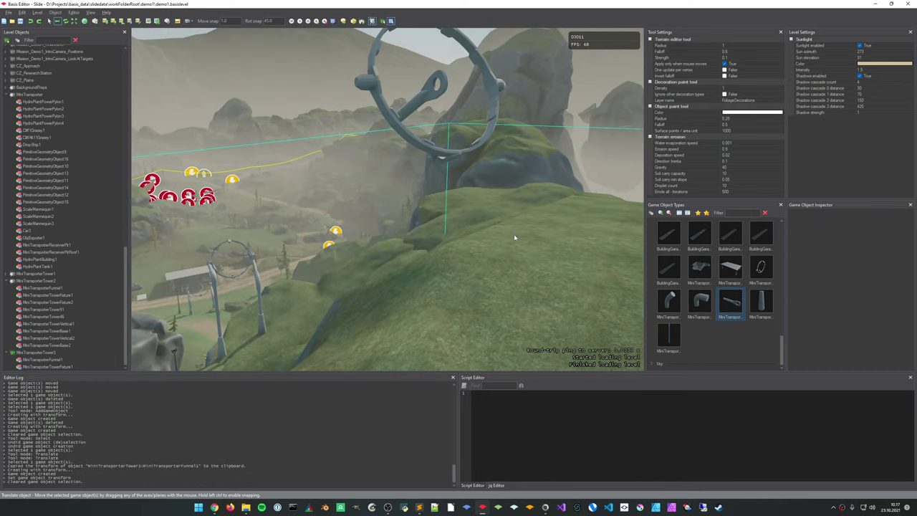
{"action": "left_click", "coordinate": [439, 95]}
{"action": "right_click_drag", "start_coordinate": [438, 95], "coordinate": [439, 96]}
{"action": "key", "text": "e"}
{"action": "key", "text": "e"}
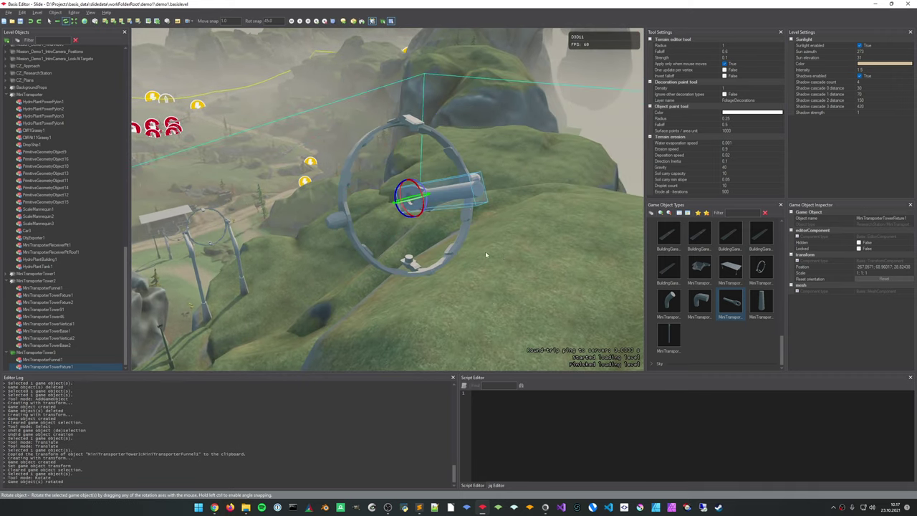
Tilt the hilltop tower fixture so its arm slopes diagonally downward behind the ring
{"action": "key", "text": "d"}
{"action": "right_click_drag", "start_coordinate": [486, 254], "coordinate": [486, 255]}
{"action": "scroll", "coordinate": [504, 242], "scroll_direction": "up", "scroll_amount": 1}
{"action": "scroll", "coordinate": [501, 245], "scroll_direction": "down", "scroll_amount": 1}
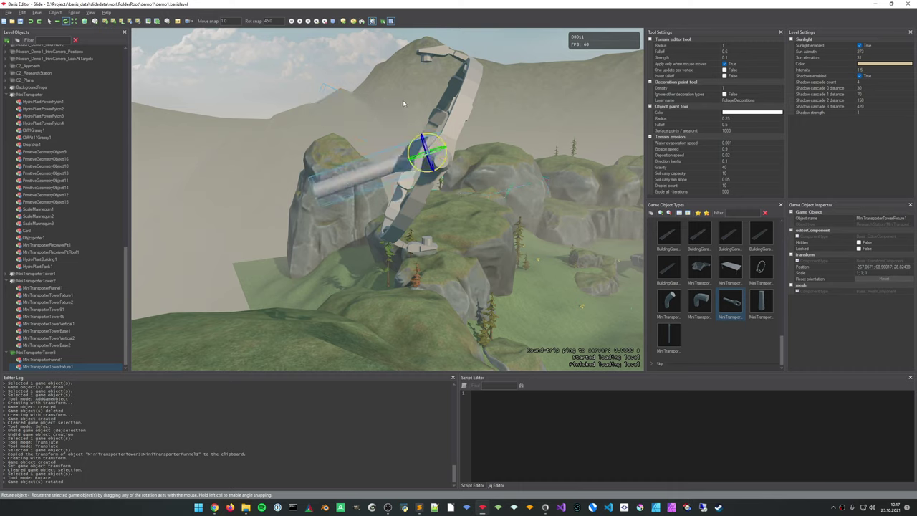
{"action": "left_click", "coordinate": [413, 144]}
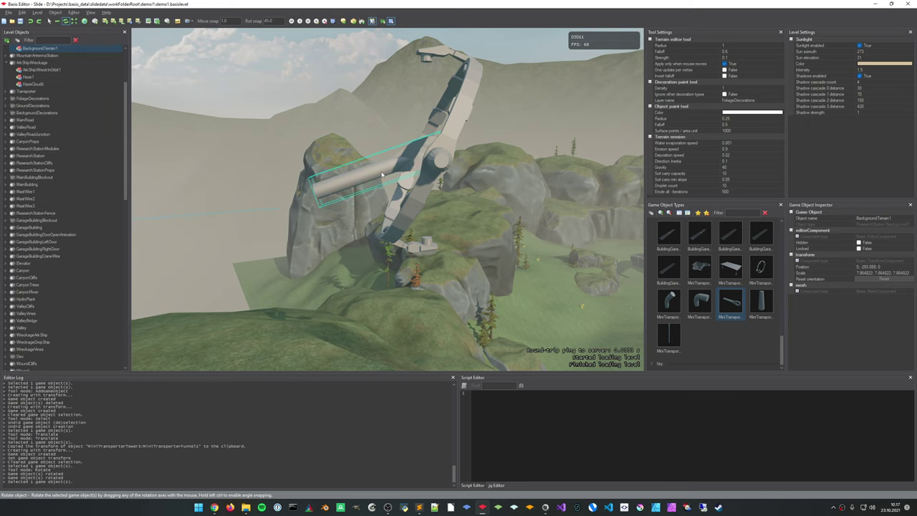
{"action": "left_click", "coordinate": [414, 149]}
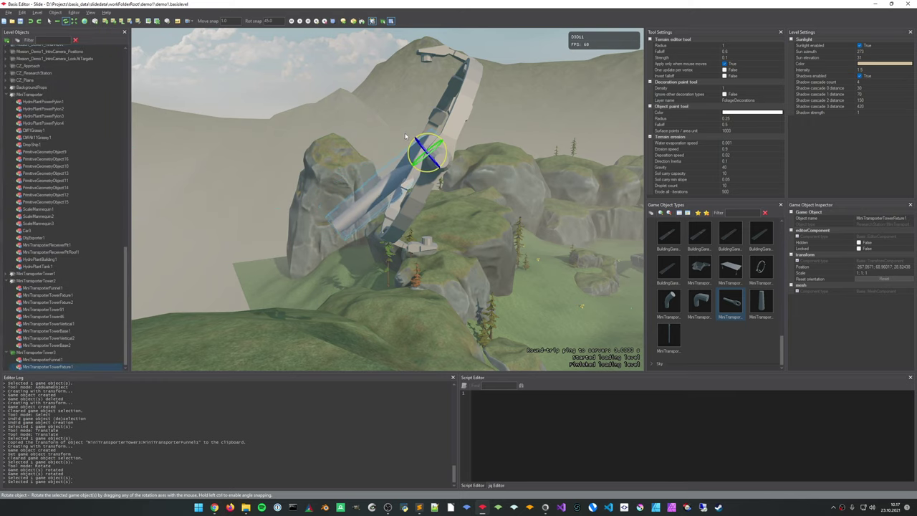
{"action": "right_click_drag", "start_coordinate": [417, 168], "coordinate": [419, 251]}
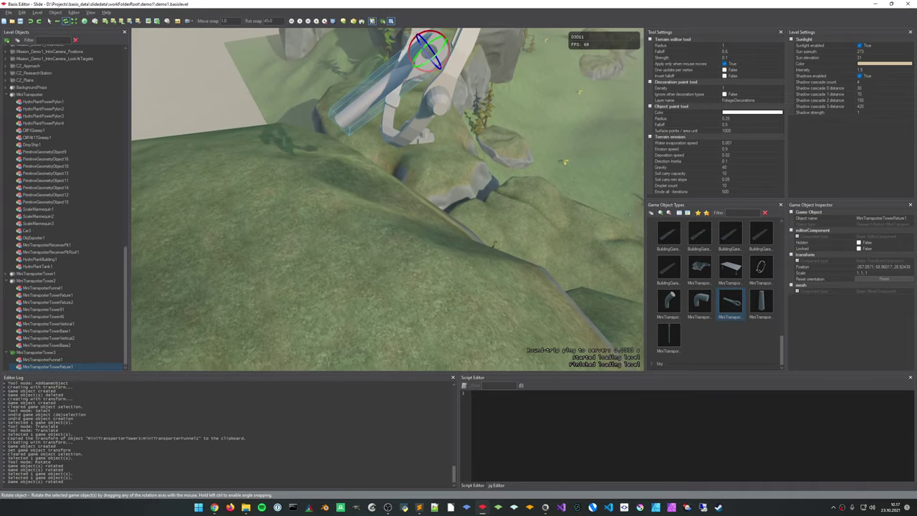
Add a slightly bent tower pipe at the copied ring transform and reset its orientation
{"action": "left_click", "coordinate": [679, 301]}
{"action": "right_click_drag", "start_coordinate": [492, 223], "coordinate": [492, 224]}
{"action": "key", "text": "e"}
{"action": "key", "text": "e"}
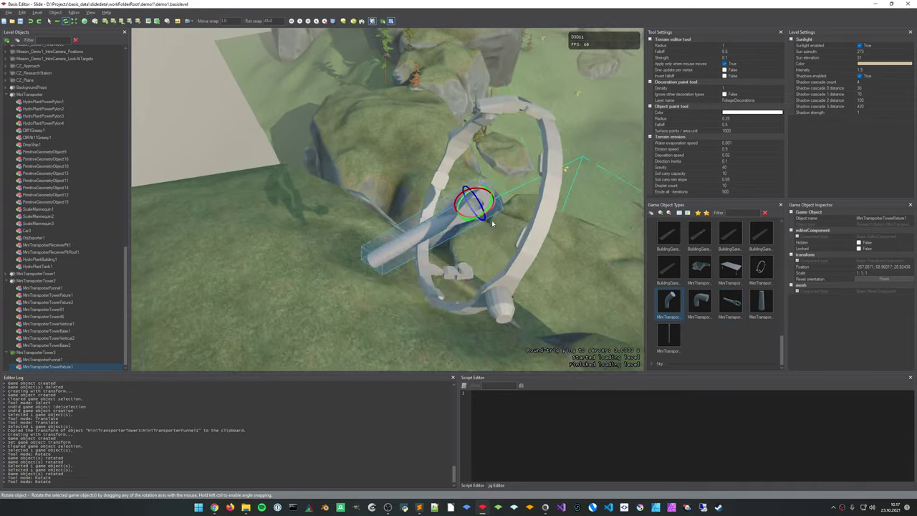
{"action": "double_click", "coordinate": [677, 309]}
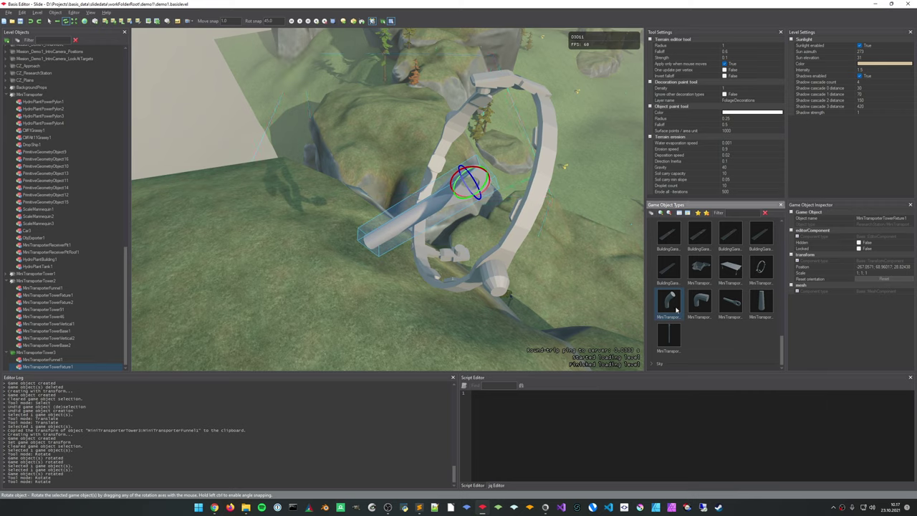
{"action": "key", "text": "ctrl+shift+v"}
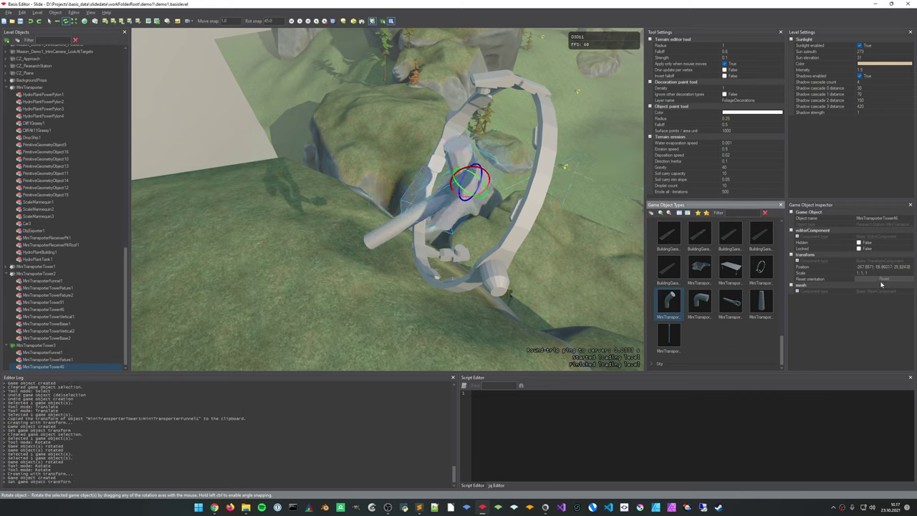
{"action": "left_click", "coordinate": [884, 279]}
Rotate the bent tower pipe so its angled end runs parallel to the fixture's arm, undoing one misplaced rotation
{"action": "key", "text": "r"}
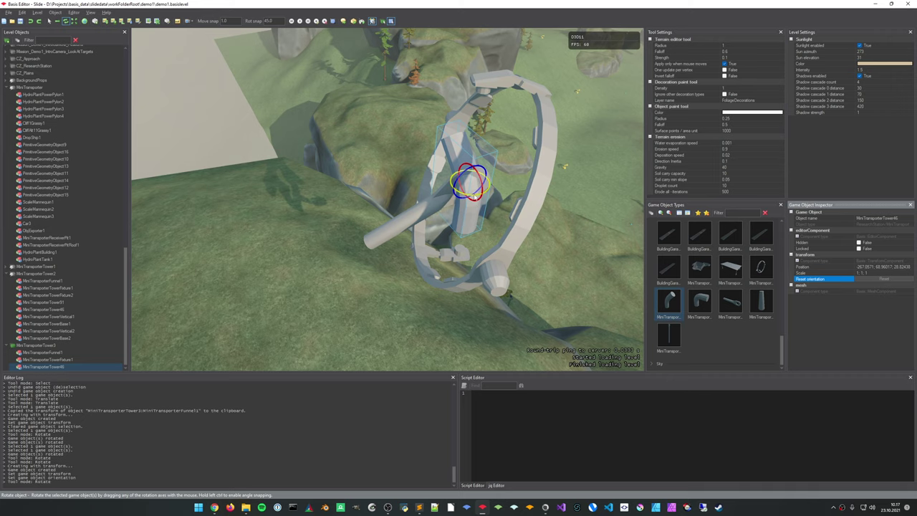
{"action": "left_click_drag", "start_coordinate": [478, 192], "coordinate": [418, 199]}
{"action": "right_click_drag", "start_coordinate": [419, 199], "coordinate": [396, 254]}
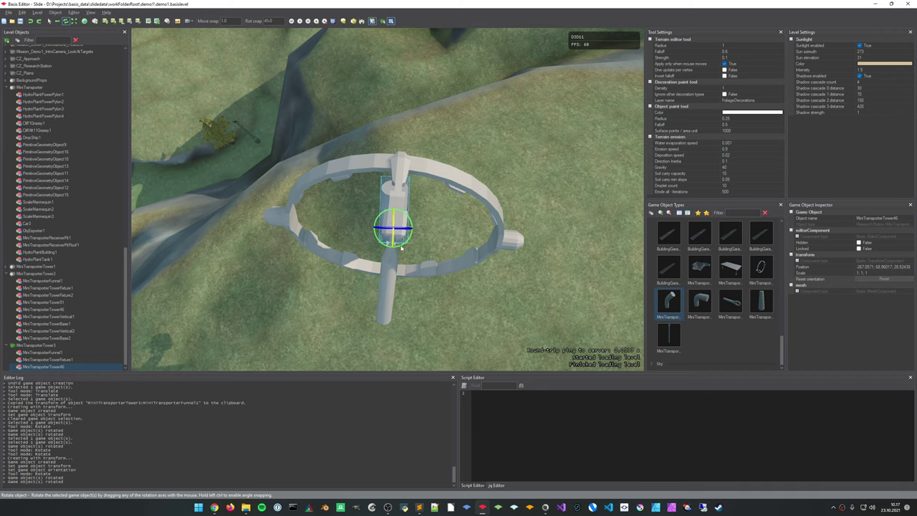
{"action": "key", "text": "ctrl+z"}
{"action": "left_click_drag", "start_coordinate": [401, 247], "coordinate": [401, 247]}
{"action": "right_click_drag", "start_coordinate": [401, 248], "coordinate": [414, 148]}
{"action": "right_click_drag", "start_coordinate": [430, 244], "coordinate": [442, 265]}
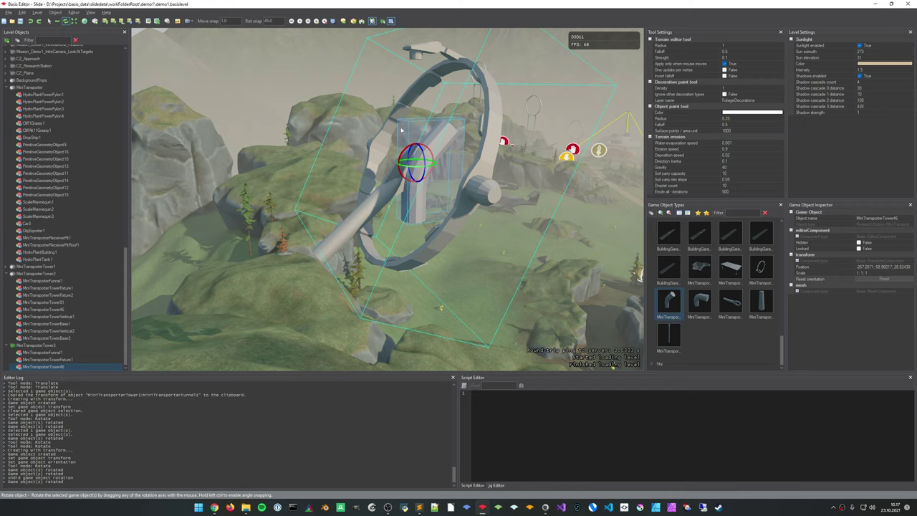
Move the bent tower pipe down to the lower end of the hilltop fixture's arm
{"action": "left_click", "coordinate": [479, 189]}
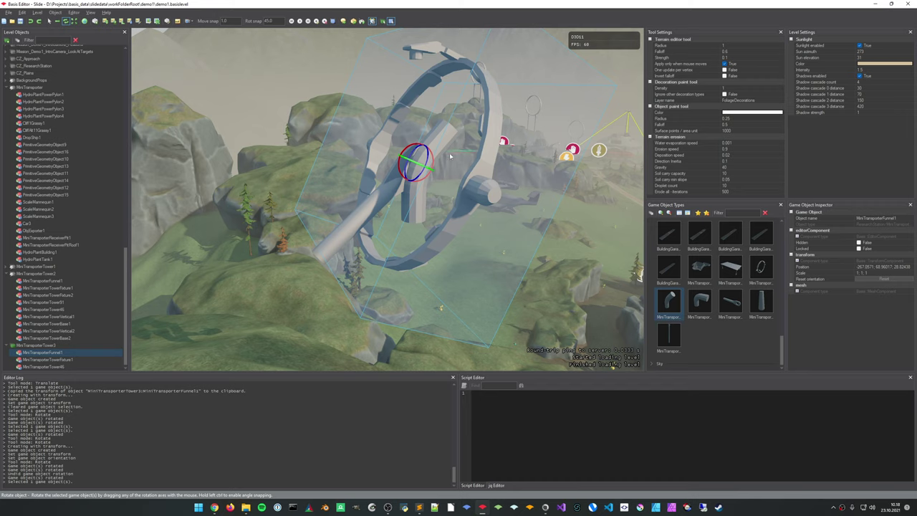
{"action": "left_click", "coordinate": [435, 181]}
{"action": "key", "text": "w"}
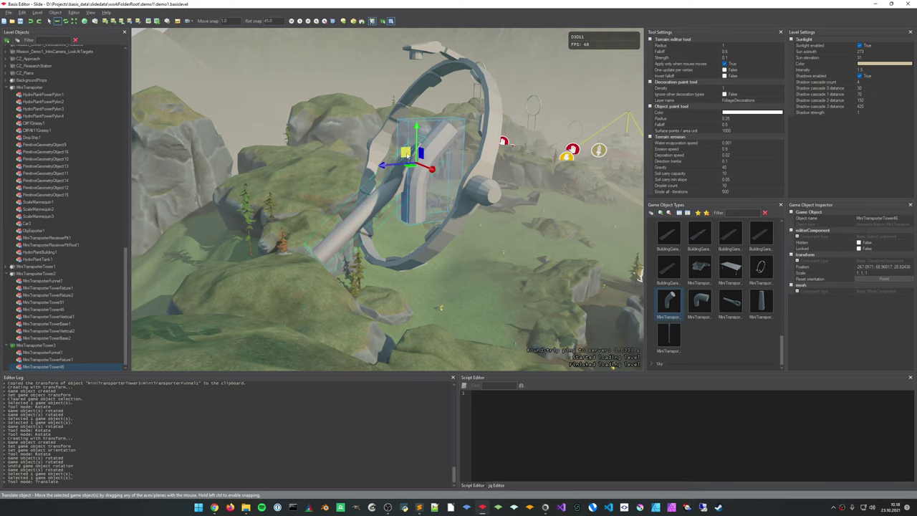
{"action": "left_click_drag", "start_coordinate": [404, 156], "coordinate": [310, 258]}
{"action": "right_click_drag", "start_coordinate": [309, 259], "coordinate": [272, 240]}
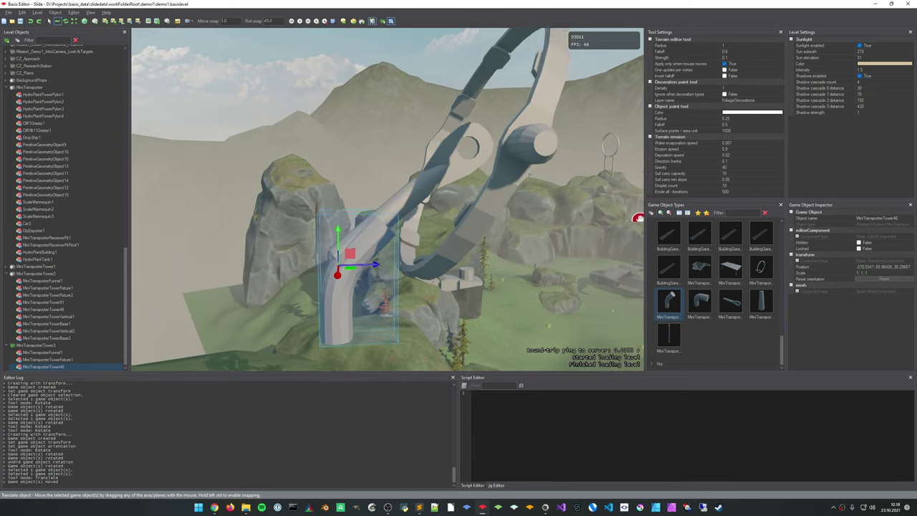
Rotate the hilltop tower fixture slightly so its arm lines up with the angled end of the bent pipe
{"action": "left_click", "coordinate": [430, 182]}
{"action": "key", "text": "e"}
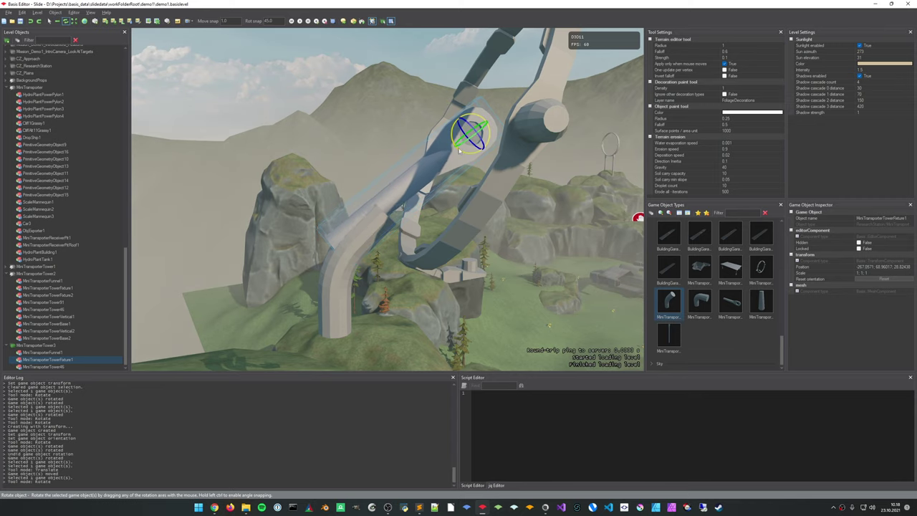
{"action": "left_click_drag", "start_coordinate": [458, 149], "coordinate": [457, 147]}
{"action": "mouse_move", "coordinate": [457, 148]}
{"action": "right_mouse_down"}
{"action": "mouse_move", "coordinate": [344, 147]}
{"action": "mouse_move", "coordinate": [469, 147]}
{"action": "right_mouse_up"}
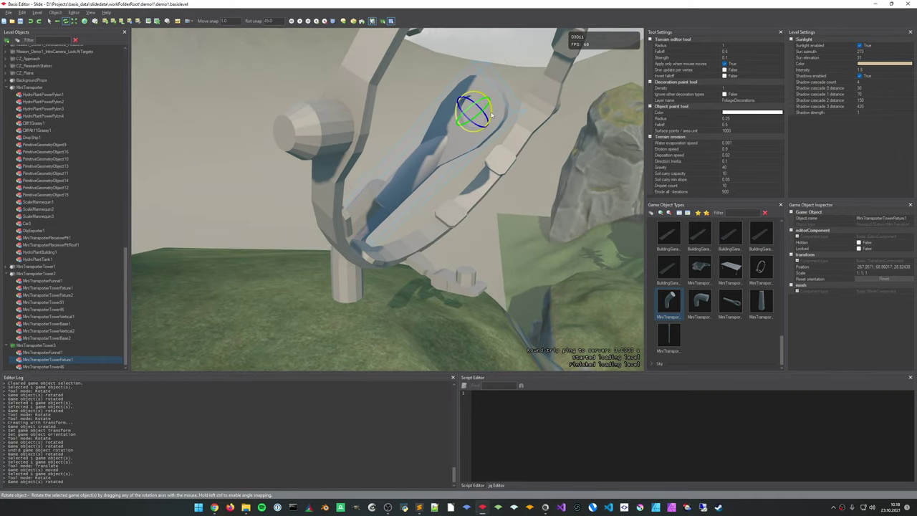
{"action": "right_click_drag", "start_coordinate": [491, 114], "coordinate": [406, 207]}
Nudge the bent tower pipe within its vertical plane so its angled end meets the fixture arm
{"action": "left_click", "coordinate": [406, 207]}
{"action": "key", "text": "w"}
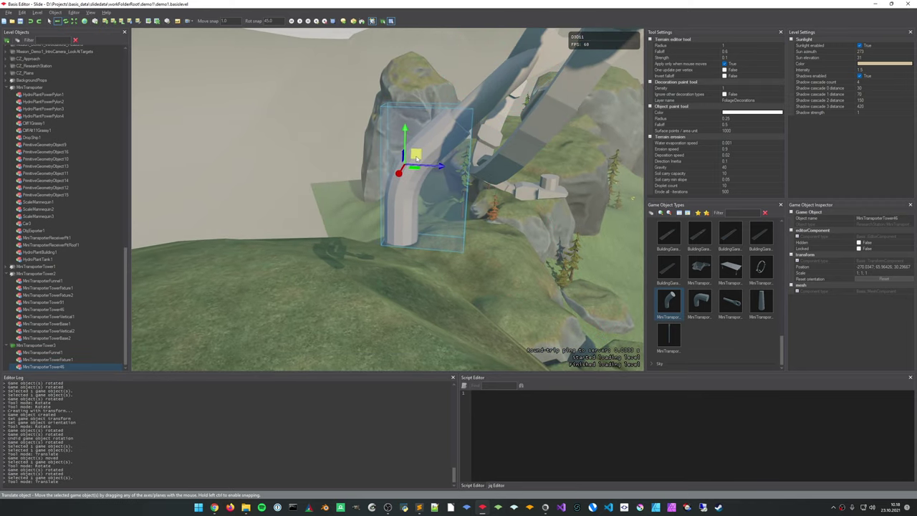
{"action": "left_click_drag", "start_coordinate": [417, 160], "coordinate": [417, 163]}
{"action": "right_click_drag", "start_coordinate": [423, 165], "coordinate": [536, 261]}
{"action": "left_click", "coordinate": [495, 201]}
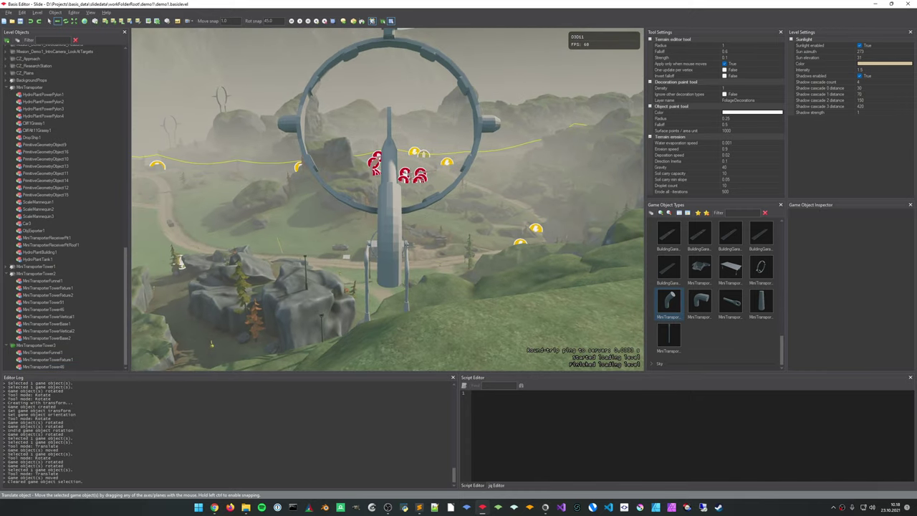
Select the bent pipe together with the tower fixture and move both sideways onto one side pivot of the funnel ring
{"action": "left_click", "coordinate": [414, 222]}
{"action": "left_click", "coordinate": [389, 142], "text": "shift"}
{"action": "right_click_drag", "start_coordinate": [390, 142], "coordinate": [337, 169]}
{"action": "right_click_drag", "start_coordinate": [474, 195], "coordinate": [395, 201]}
{"action": "left_click_drag", "start_coordinate": [416, 192], "coordinate": [503, 233]}
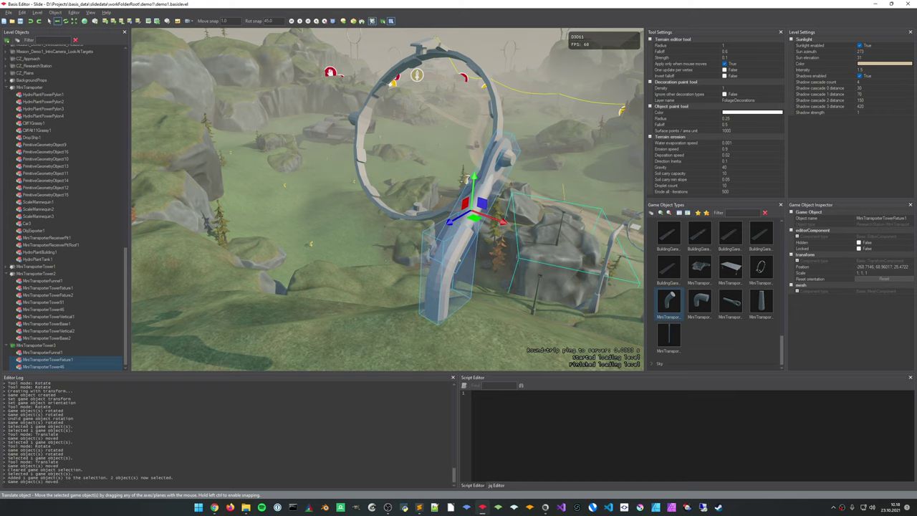
{"action": "left_click", "coordinate": [546, 315]}
Duplicate the fixture and bent pipe together and move the copies onto the funnel ring's opposite side pivot
{"action": "right_click_drag", "start_coordinate": [546, 315], "coordinate": [603, 333]}
{"action": "mouse_move", "coordinate": [430, 238]}
{"action": "right_mouse_down"}
{"action": "mouse_move", "coordinate": [423, 100]}
{"action": "mouse_move", "coordinate": [463, 104]}
{"action": "mouse_move", "coordinate": [414, 232]}
{"action": "right_mouse_up"}
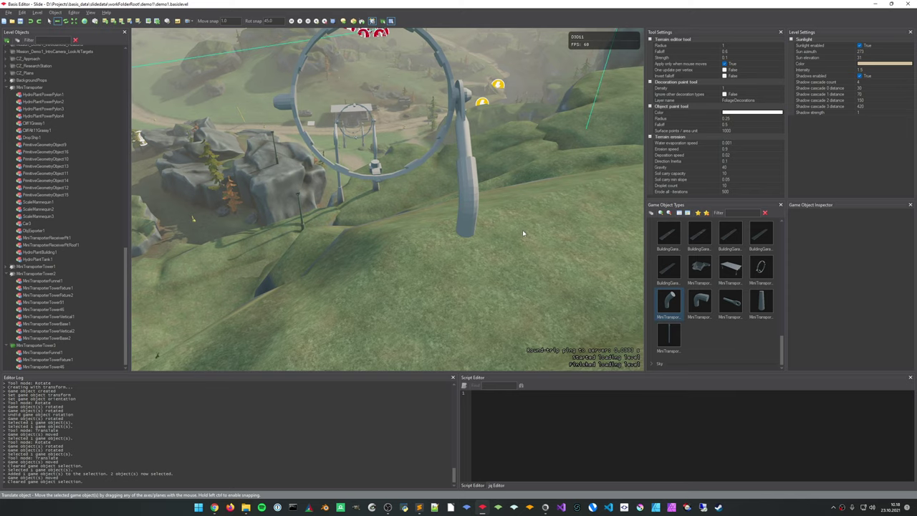
{"action": "right_click_drag", "start_coordinate": [545, 188], "coordinate": [477, 194]}
{"action": "left_click", "coordinate": [476, 194]}
{"action": "left_click", "coordinate": [475, 194], "text": "ctrl"}
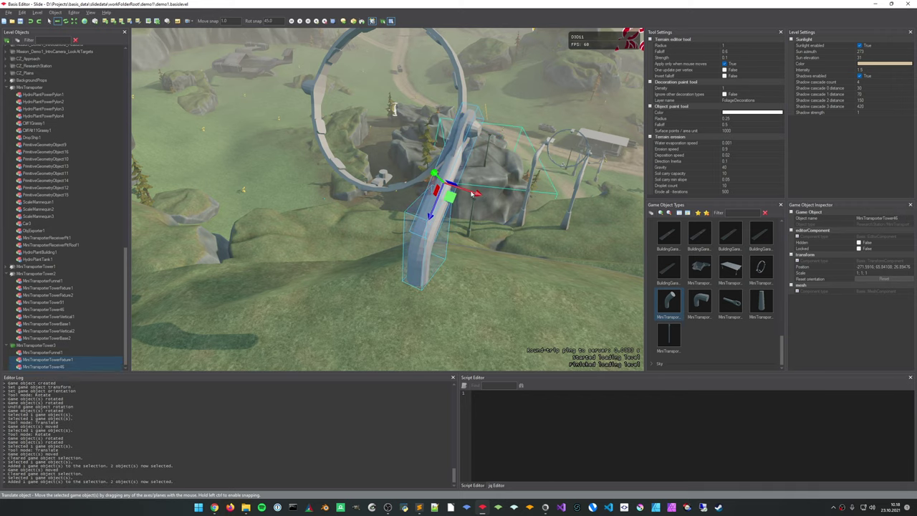
{"action": "key", "text": "ctrl+d"}
{"action": "left_click_drag", "start_coordinate": [473, 193], "coordinate": [311, 144]}
{"action": "right_click_drag", "start_coordinate": [311, 144], "coordinate": [364, 201]}
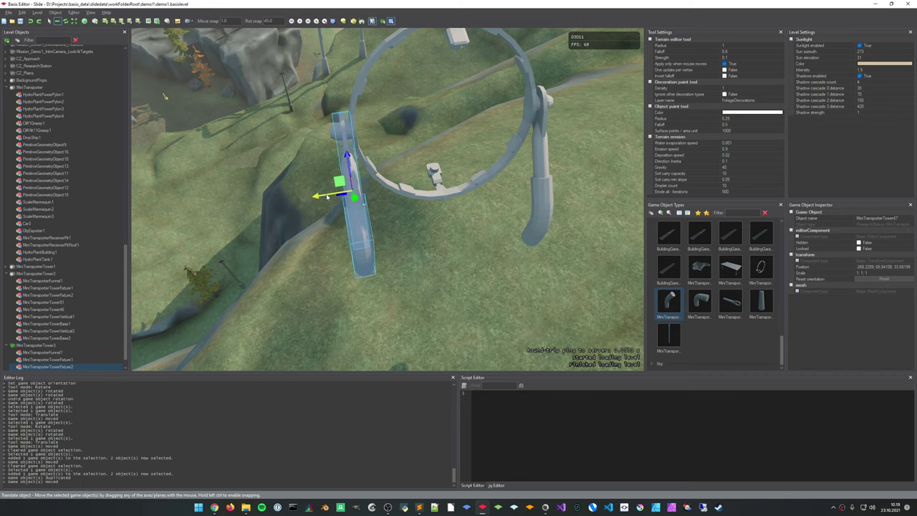
{"action": "left_click_drag", "start_coordinate": [326, 197], "coordinate": [330, 195]}
{"action": "right_click_drag", "start_coordinate": [330, 195], "coordinate": [222, 144]}
{"action": "key", "text": "Escape"}
{"action": "right_click_drag", "start_coordinate": [387, 200], "coordinate": [437, 290]}
{"action": "right_click_drag", "start_coordinate": [217, 193], "coordinate": [477, 220]}
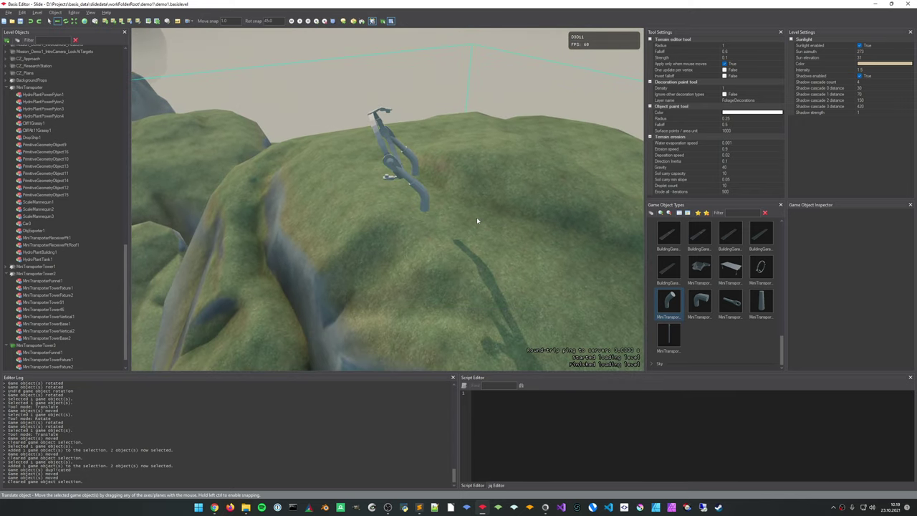
{"action": "left_click", "coordinate": [421, 195]}
{"action": "right_click_drag", "start_coordinate": [422, 196], "coordinate": [498, 221]}
{"action": "left_click", "coordinate": [404, 200], "text": "shift"}
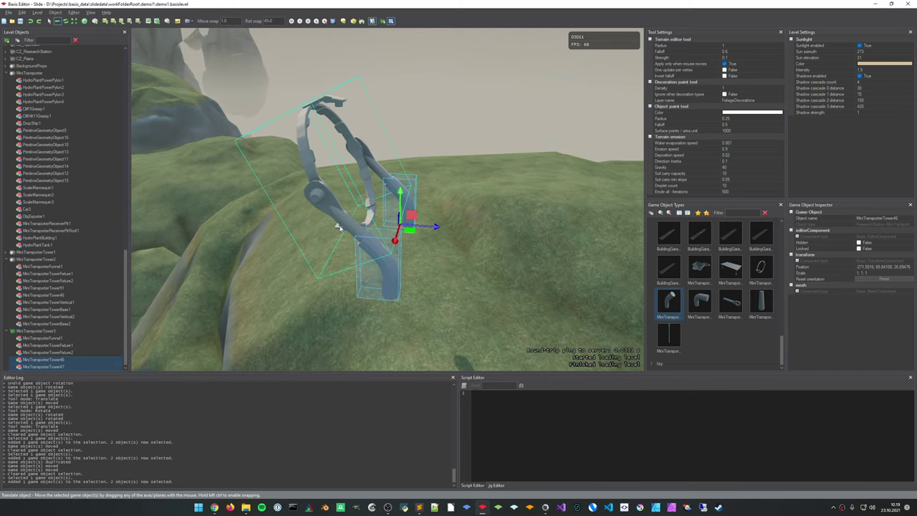
{"action": "left_click", "coordinate": [327, 199], "text": "shift"}
{"action": "left_click", "coordinate": [344, 142], "text": "ctrl"}
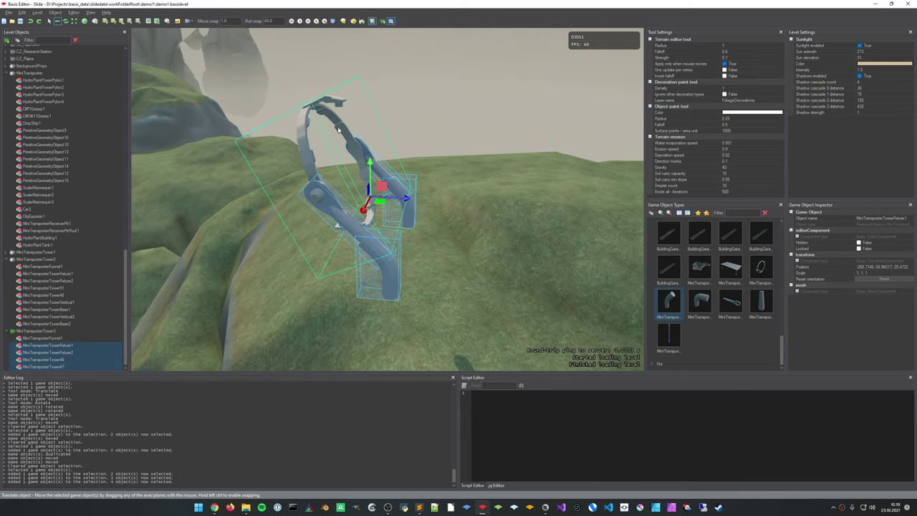
{"action": "left_click", "coordinate": [391, 216], "text": "ctrl"}
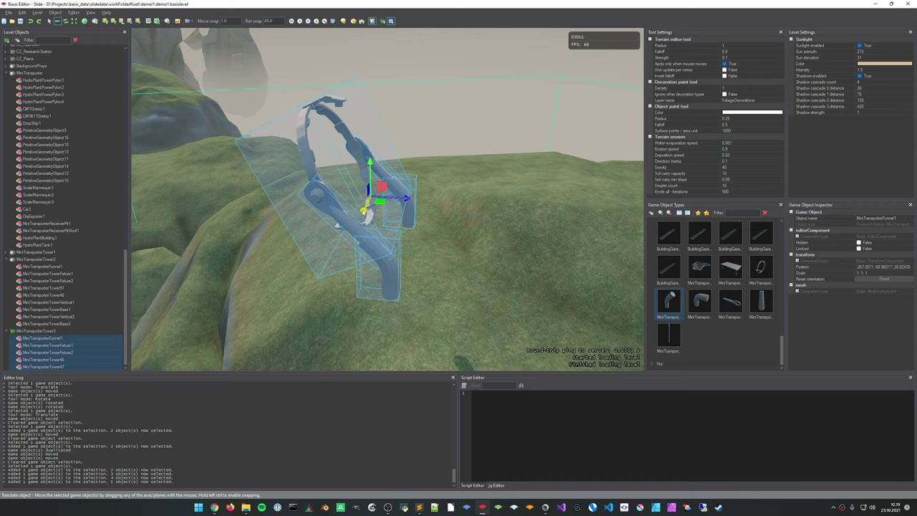
Select the funnel ring, both fixtures and both bent pipes, and move them back over the hilltop along the ring's local axis
{"action": "key", "text": "x"}
{"action": "left_click", "coordinate": [321, 197]}
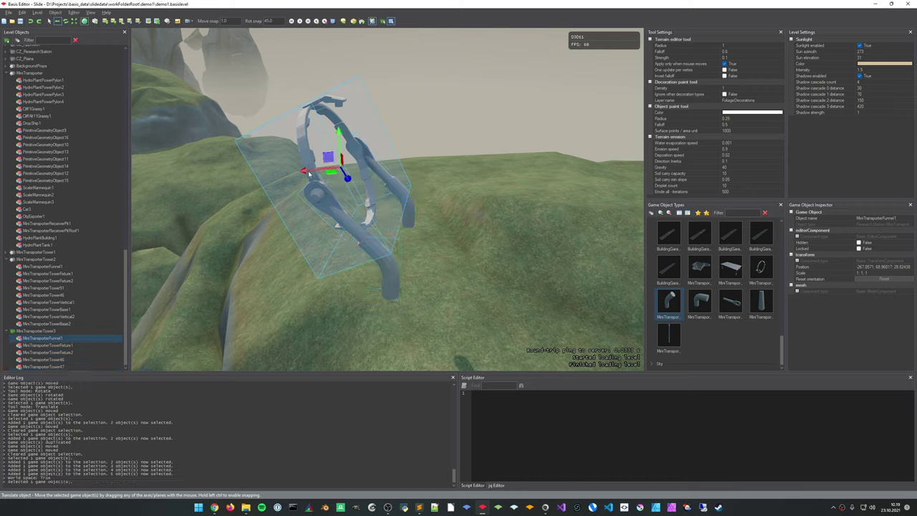
{"action": "key", "text": "x"}
{"action": "left_click", "coordinate": [343, 226], "text": "ctrl"}
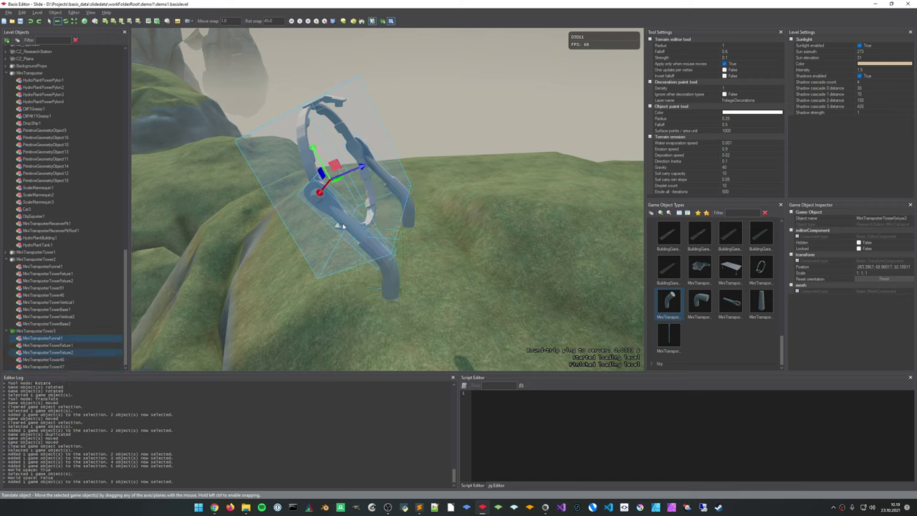
{"action": "left_click", "coordinate": [399, 273], "text": "ctrl"}
{"action": "left_click", "coordinate": [412, 212], "text": "ctrl"}
{"action": "left_click", "coordinate": [400, 213], "text": "ctrl"}
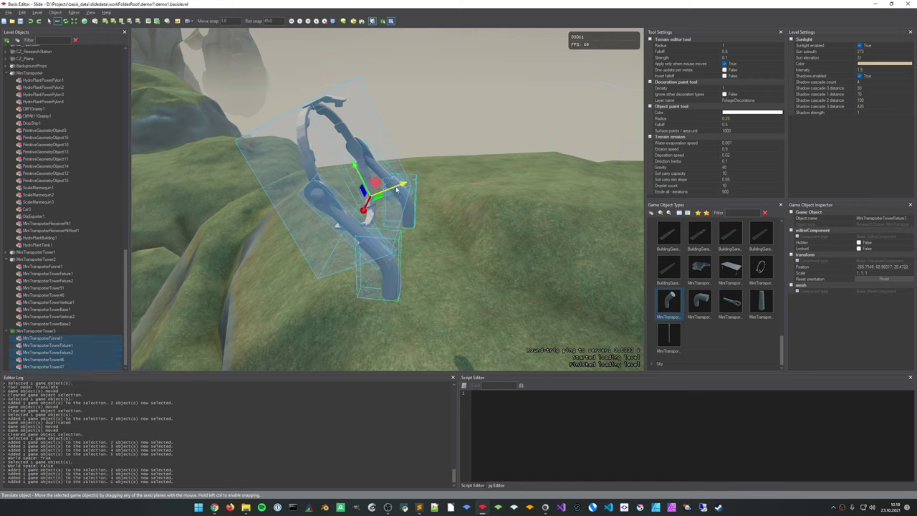
{"action": "left_click_drag", "start_coordinate": [396, 189], "coordinate": [568, 180]}
{"action": "right_click_drag", "start_coordinate": [569, 180], "coordinate": [498, 248]}
{"action": "left_click", "coordinate": [438, 260]}
Copy the transform of the duplicated bent pipe MiniTransporterTower47 and create a mini transporter tower base with it
{"action": "right_click_drag", "start_coordinate": [438, 260], "coordinate": [452, 243]}
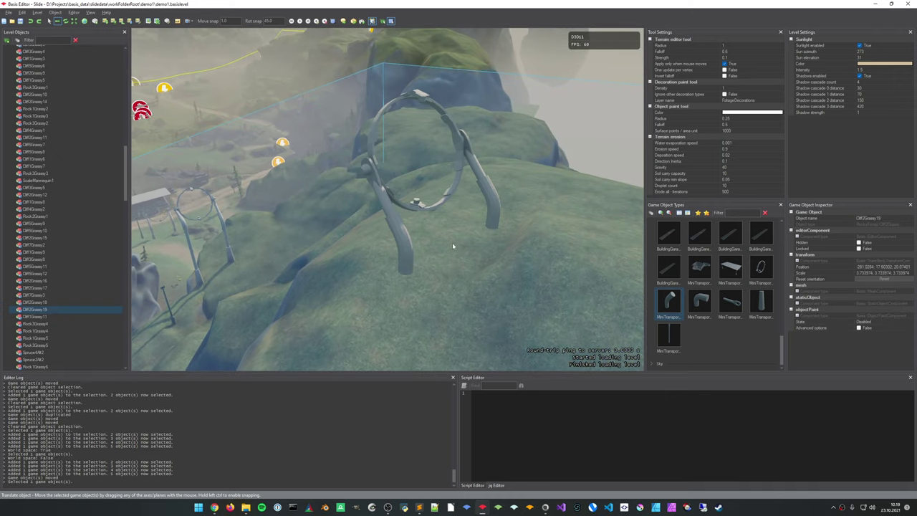
{"action": "left_click", "coordinate": [404, 264]}
{"action": "right_click_drag", "start_coordinate": [404, 264], "coordinate": [459, 234]}
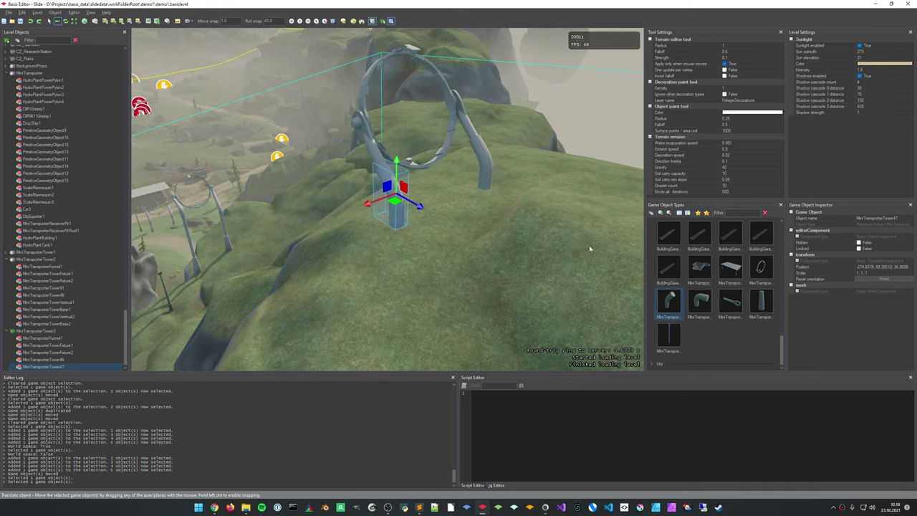
{"action": "key", "text": "ctrl+c"}
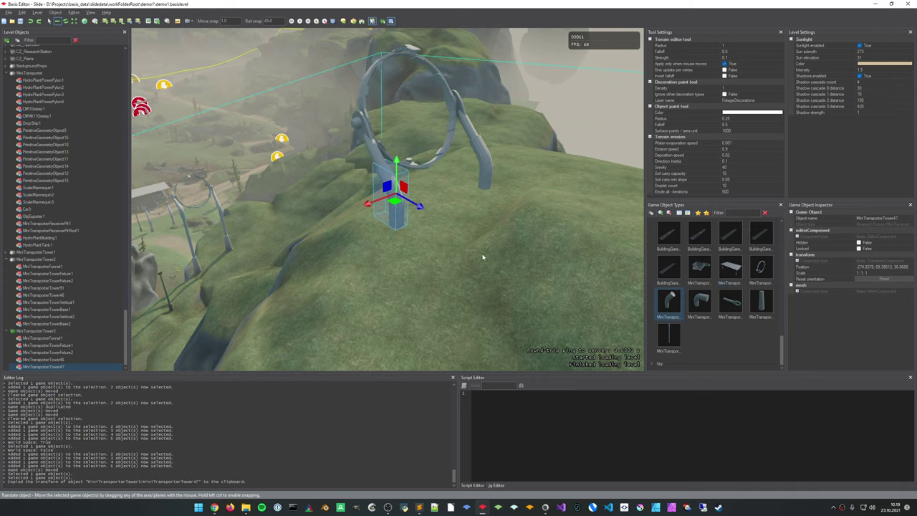
{"action": "double_click", "coordinate": [758, 302]}
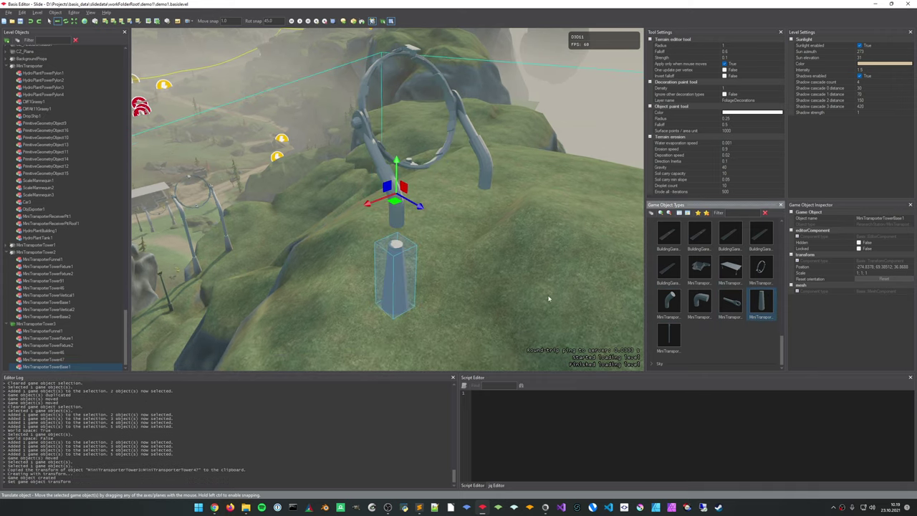
Copy the transform of the original bent pipe MiniTransporterTower46 and create a second tower base with it
{"action": "left_click", "coordinate": [484, 179]}
{"action": "key", "text": "ctrl+c"}
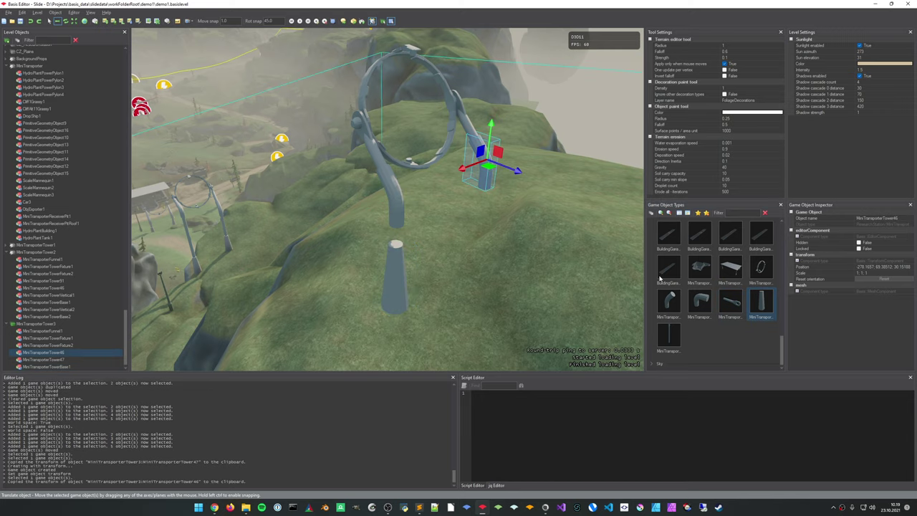
{"action": "double_click", "coordinate": [771, 308]}
{"action": "key", "text": "ctrl+v"}
{"action": "left_click", "coordinate": [520, 271]}
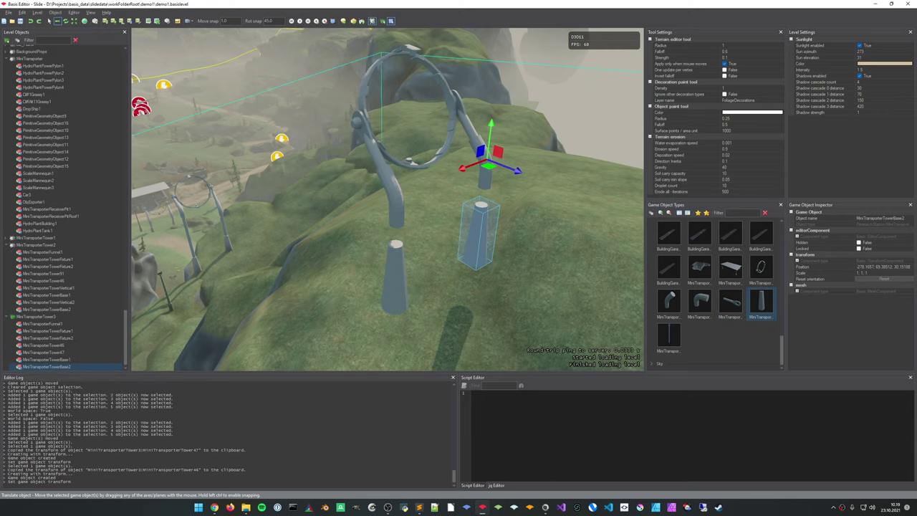
{"action": "middle_click_drag", "start_coordinate": [519, 270], "coordinate": [448, 161]}
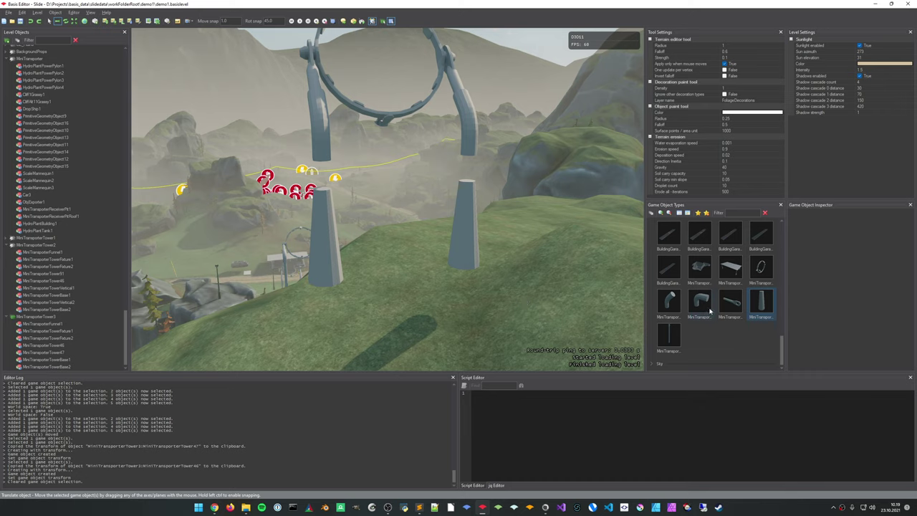
{"action": "left_click", "coordinate": [675, 341]}
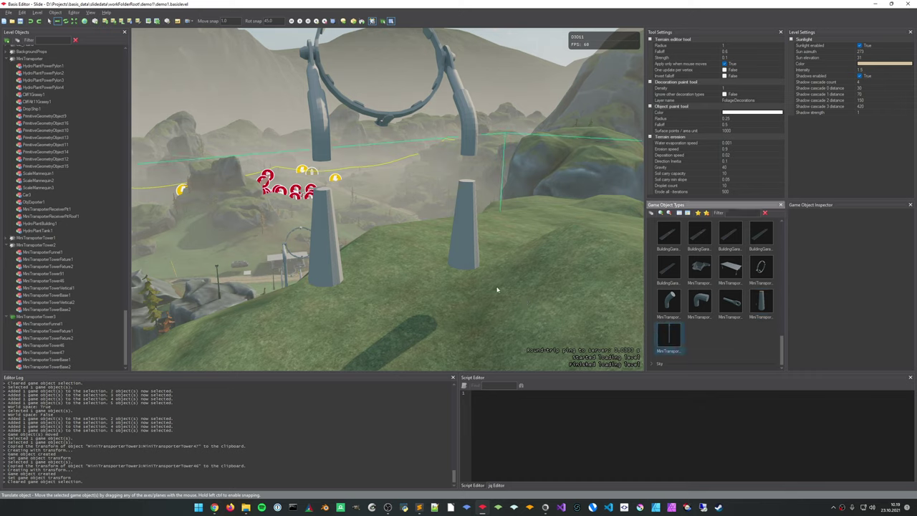
{"action": "left_click", "coordinate": [337, 209]}
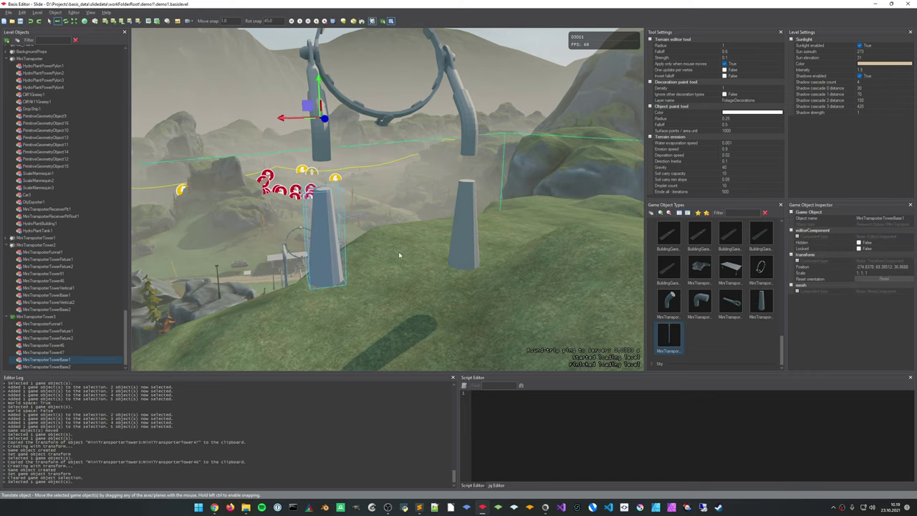
{"action": "key", "text": "ctrl+v"}
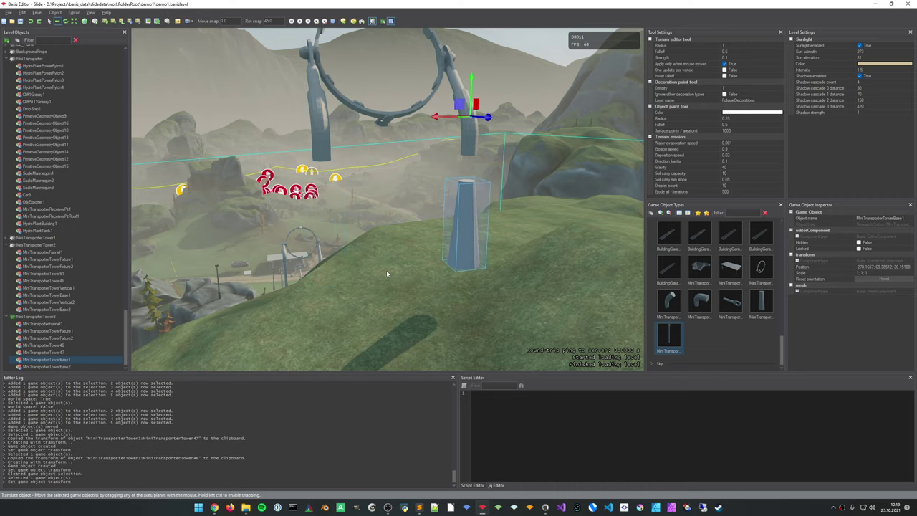
{"action": "key", "text": "ctrl+z"}
{"action": "middle_click_drag", "start_coordinate": [315, 294], "coordinate": [335, 302]}
{"action": "key", "text": "ctrl+z"}
{"action": "key", "text": "ctrl+z"}
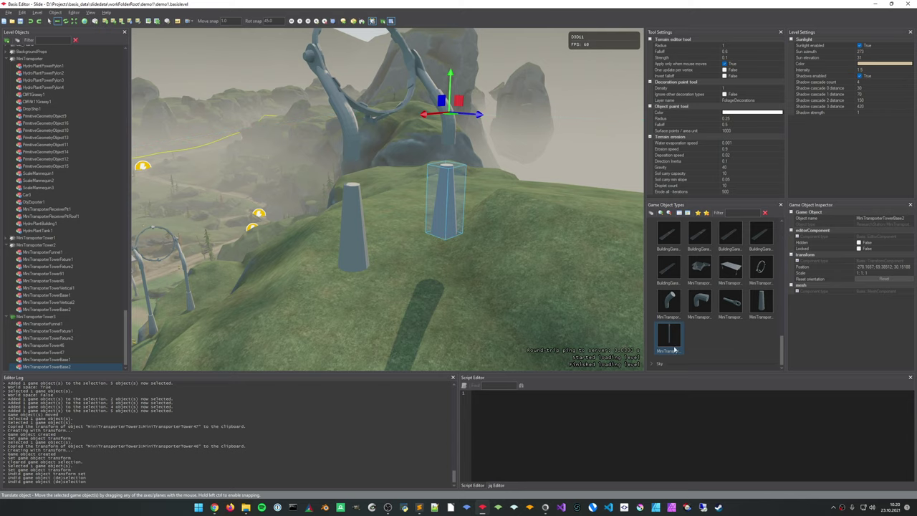
Add a vertical tower pipe at the copied MiniTransporterTower46 transform and lower it to a height of about 62.8, joining the bent pipe to its base
{"action": "left_click_drag", "start_coordinate": [672, 347], "coordinate": [458, 315]}
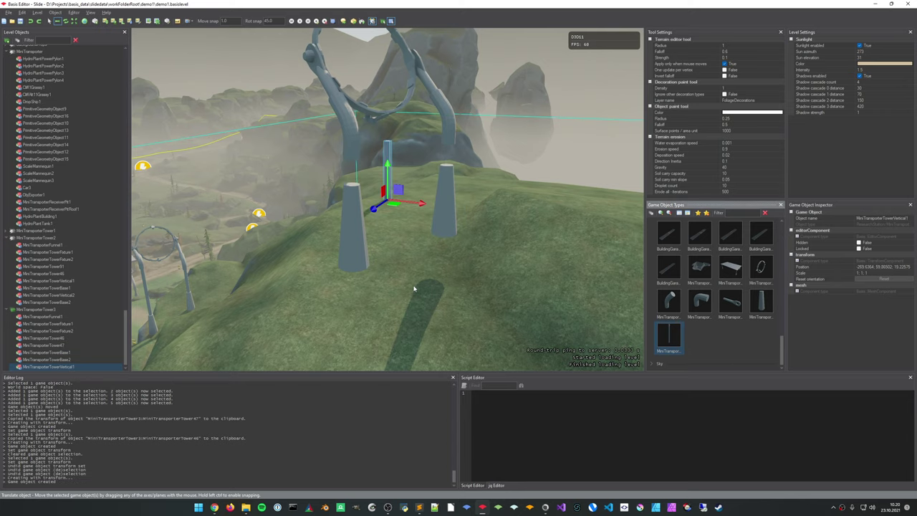
{"action": "key", "text": "ctrl+v"}
{"action": "middle_click_drag", "start_coordinate": [458, 80], "coordinate": [431, 176], "text": "shift"}
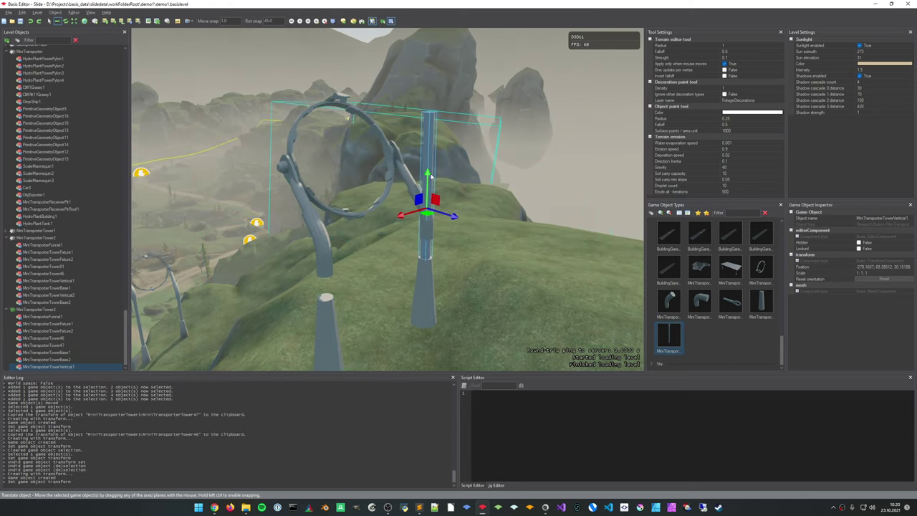
{"action": "left_click_drag", "start_coordinate": [428, 176], "coordinate": [425, 275]}
{"action": "right_click_drag", "start_coordinate": [425, 275], "coordinate": [393, 261]}
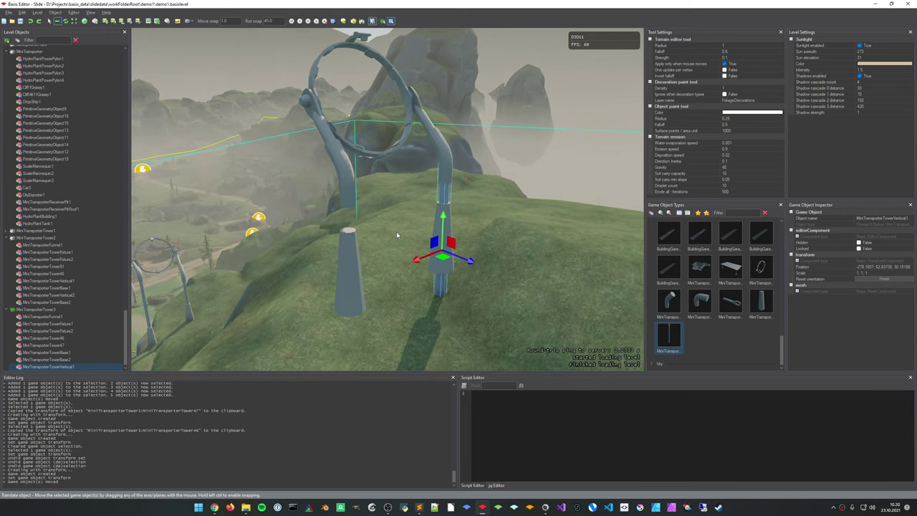
Copy MiniTransporterTowerBase1's transform, add a second vertical tower pipe there, and lower it to join the other bent pipe to its base
{"action": "left_click", "coordinate": [362, 283]}
{"action": "key", "text": "ctrl+c"}
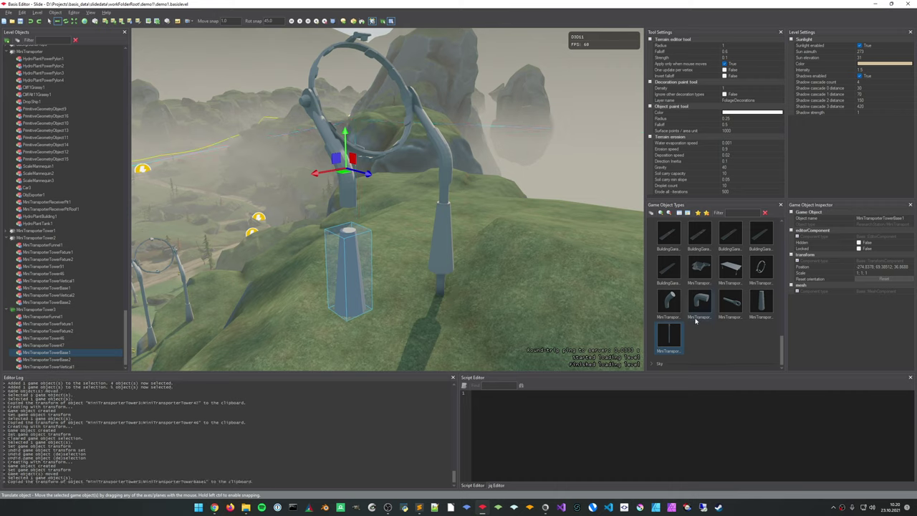
{"action": "double_click", "coordinate": [672, 333]}
{"action": "key", "text": "ctrl+v"}
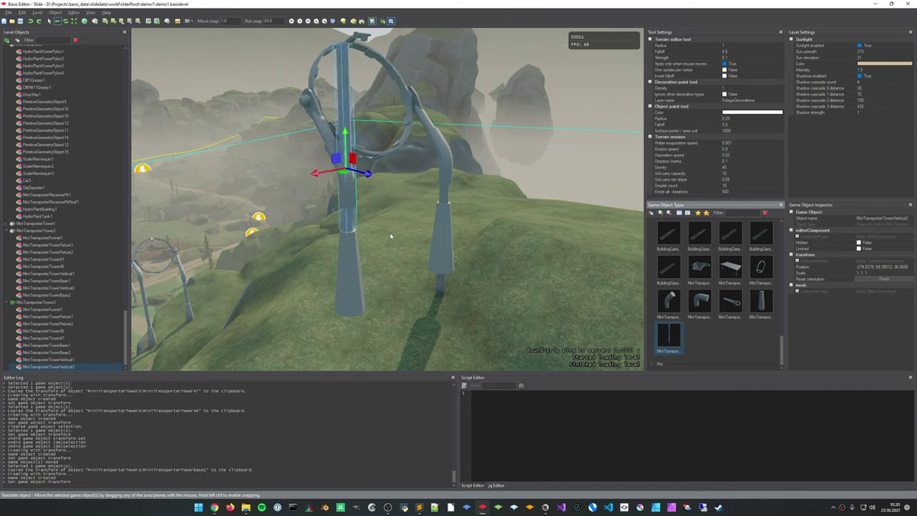
{"action": "left_click_drag", "start_coordinate": [347, 153], "coordinate": [355, 271]}
{"action": "right_click_drag", "start_coordinate": [355, 271], "coordinate": [372, 224]}
{"action": "left_click", "coordinate": [383, 197]}
{"action": "left_click", "coordinate": [439, 273]}
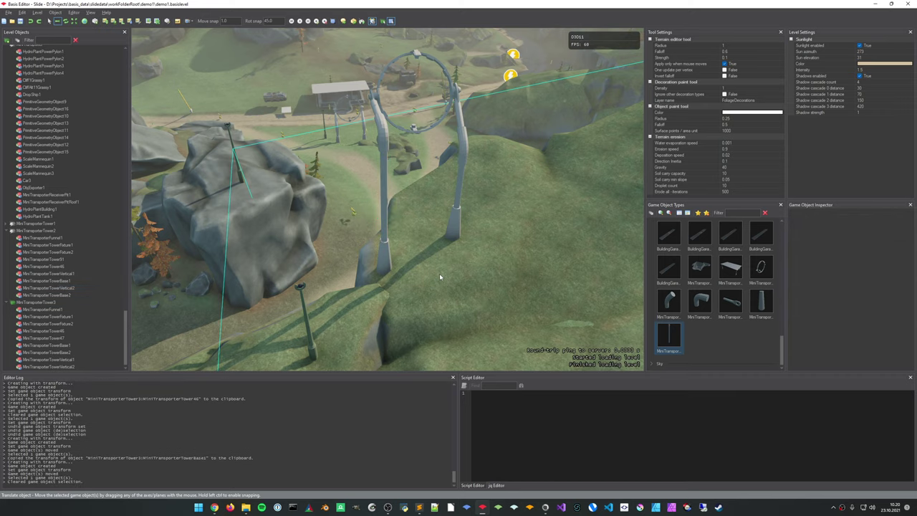
Lower MiniTransporterTowerBase1 of the third tower along its vertical pipe until it meets the hillside ground
{"action": "mouse_move", "coordinate": [439, 273]}
{"action": "right_mouse_down"}
{"action": "mouse_move", "coordinate": [416, 258]}
{"action": "mouse_move", "coordinate": [439, 274]}
{"action": "right_mouse_up"}
{"action": "left_click", "coordinate": [368, 212]}
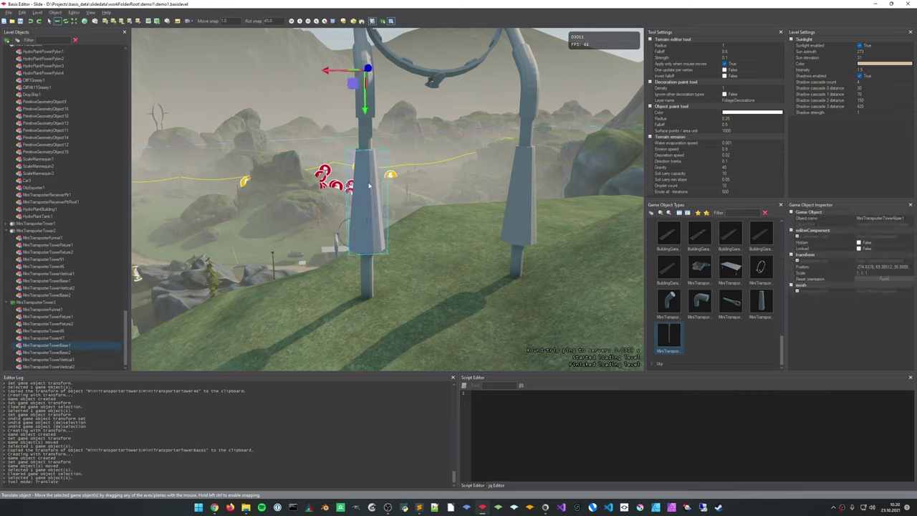
{"action": "left_click_drag", "start_coordinate": [366, 107], "coordinate": [365, 139]}
{"action": "left_click", "coordinate": [374, 244]}
{"action": "left_click", "coordinate": [365, 248]}
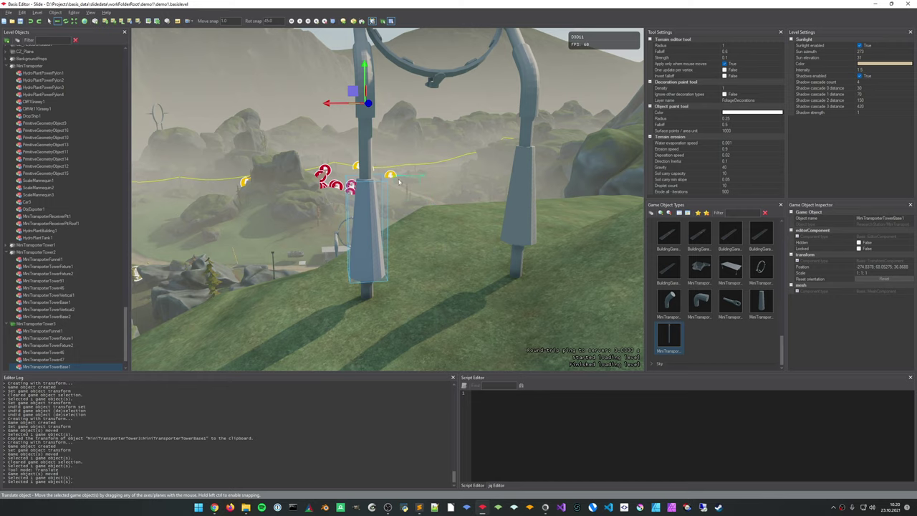
{"action": "key", "text": "s"}
{"action": "right_click_drag", "start_coordinate": [399, 182], "coordinate": [401, 207]}
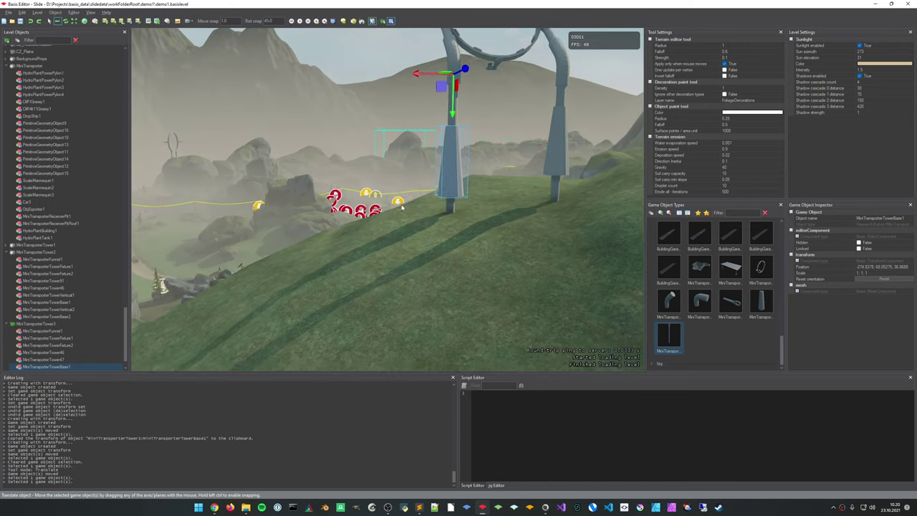
{"action": "middle_click_drag", "start_coordinate": [402, 207], "coordinate": [397, 215]}
{"action": "left_click_drag", "start_coordinate": [396, 203], "coordinate": [399, 226]}
{"action": "left_click", "coordinate": [440, 366]}
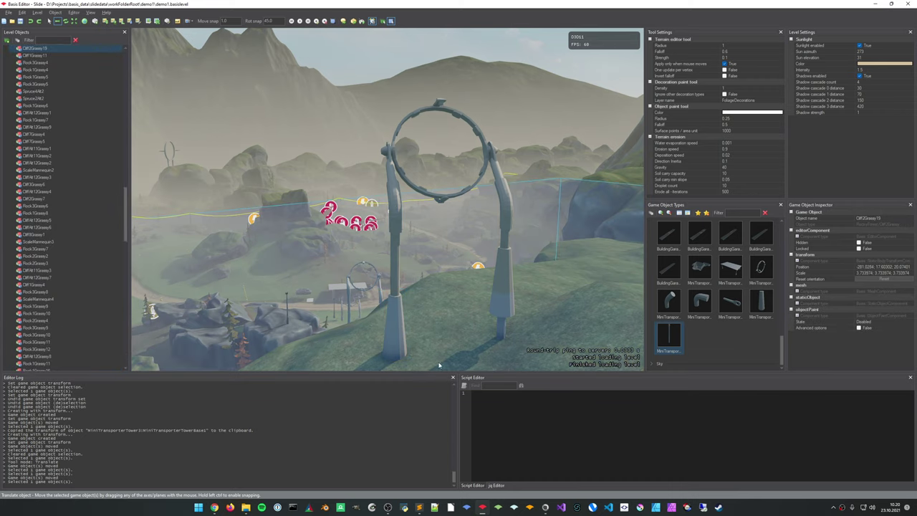
Open mini_transporter.blend in Blender, show FunnelTowerBase instead of FunnelTowerFixture, and enter Edit Mode on it
{"action": "right_click", "coordinate": [324, 507]}
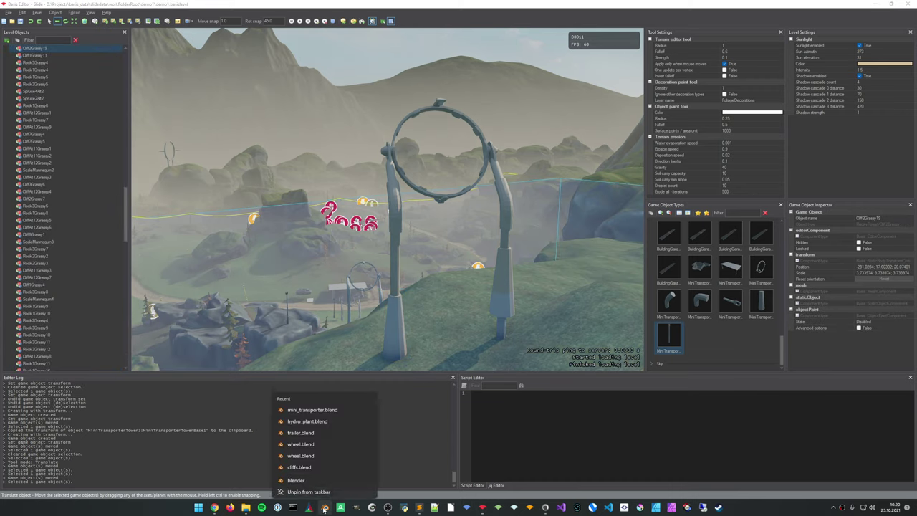
{"action": "left_click", "coordinate": [322, 407]}
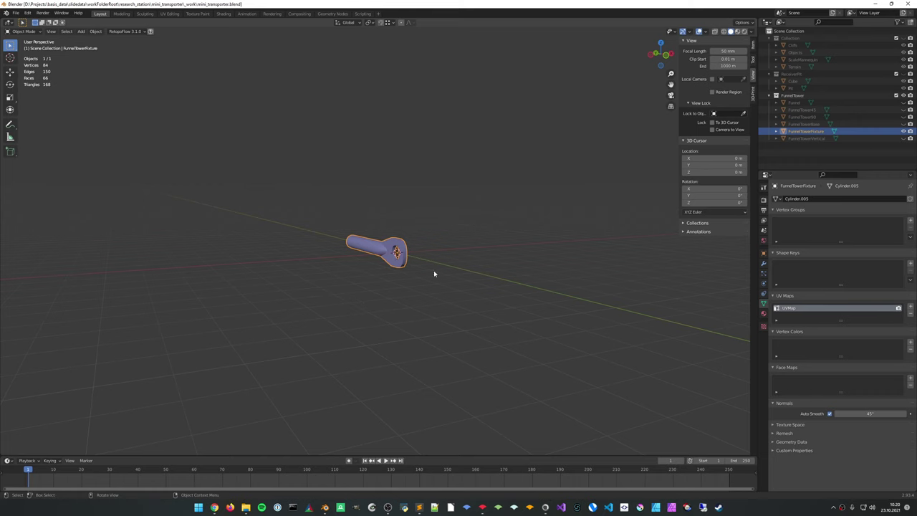
{"action": "left_click", "coordinate": [905, 124]}
{"action": "left_click", "coordinate": [904, 132]}
{"action": "middle_click_drag", "start_coordinate": [588, 294], "coordinate": [406, 364]}
{"action": "left_click", "coordinate": [406, 364]}
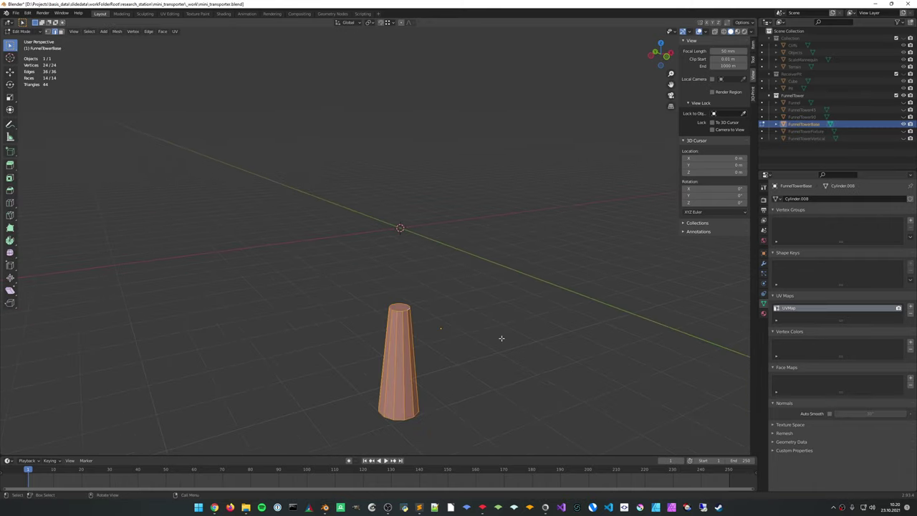
Move the whole FunnelTowerBase mesh up along Z so its bottom face sits at the world origin, and return to Object Mode
{"action": "mouse_move", "coordinate": [482, 353]}
{"action": "middle_mouse_down"}
{"action": "mouse_move", "coordinate": [473, 387]}
{"action": "mouse_move", "coordinate": [471, 372]}
{"action": "mouse_move", "coordinate": [501, 325]}
{"action": "mouse_move", "coordinate": [483, 349]}
{"action": "middle_mouse_up"}
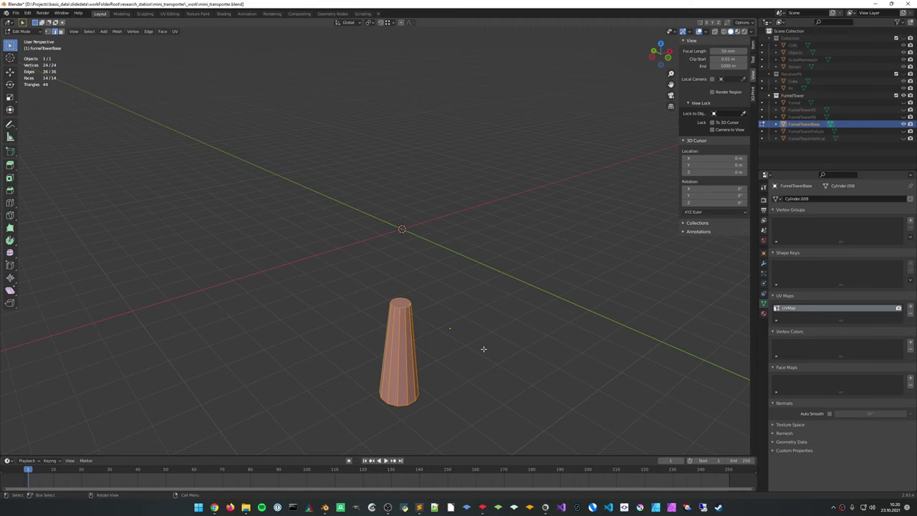
{"action": "key", "text": "KP_1"}
{"action": "key", "text": "g"}
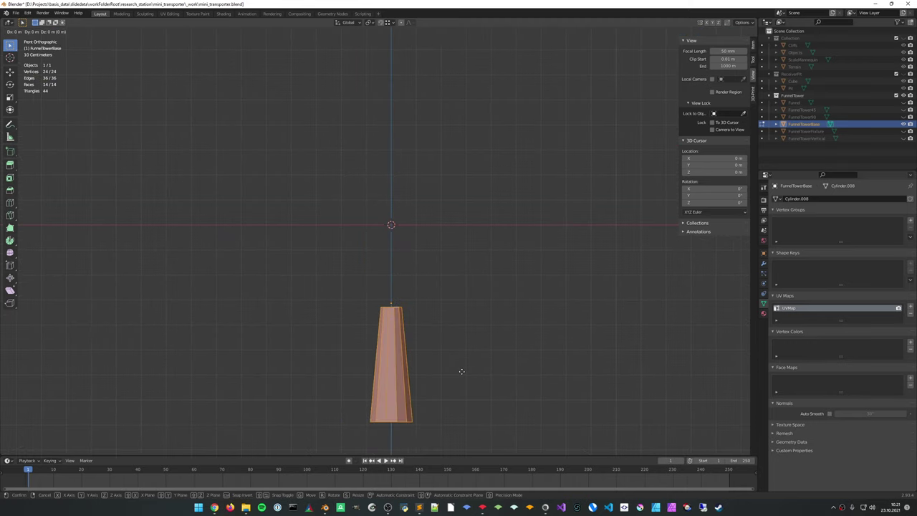
{"action": "key", "text": "z"}
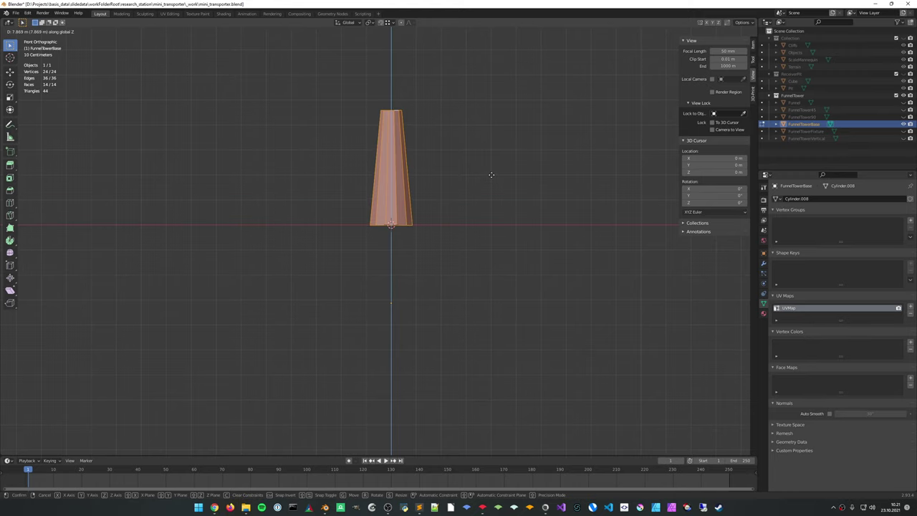
{"action": "left_click", "coordinate": [491, 175]}
{"action": "middle_click_drag", "start_coordinate": [437, 211], "coordinate": [463, 253]}
{"action": "key", "text": "Tab"}
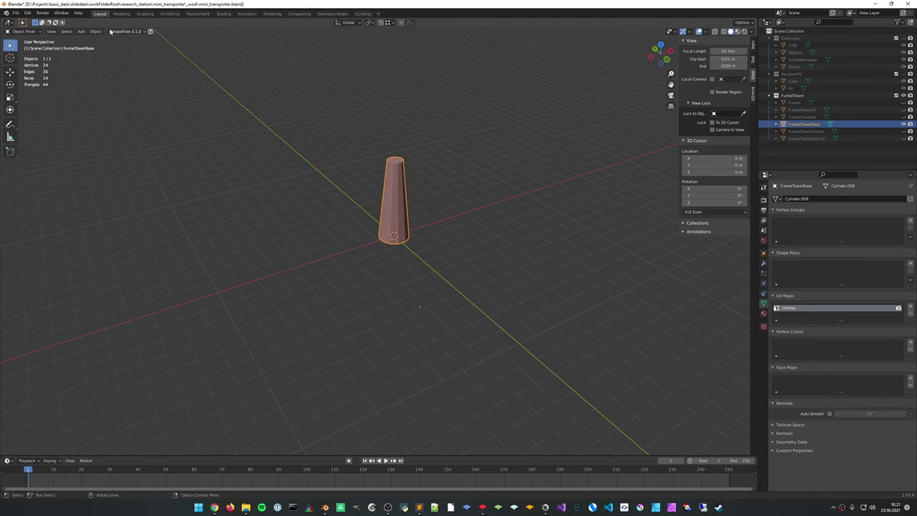
Set FunnelTowerBase's origin to the 3D cursor
{"action": "left_click", "coordinate": [95, 31]}
{"action": "mouse_move", "coordinate": [125, 48]}
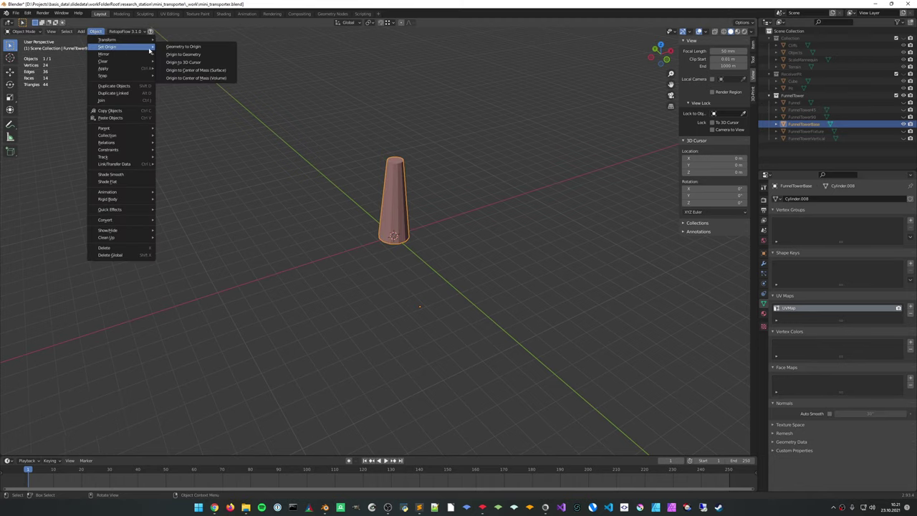
{"action": "left_click", "coordinate": [192, 61]}
{"action": "middle_click_drag", "start_coordinate": [414, 197], "coordinate": [361, 190]}
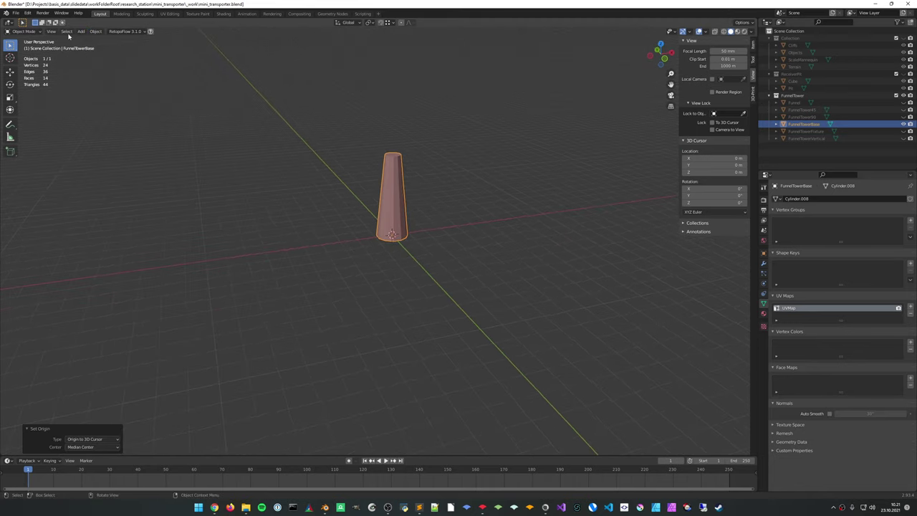
{"action": "key", "text": "q"}
{"action": "left_click", "coordinate": [269, 155]}
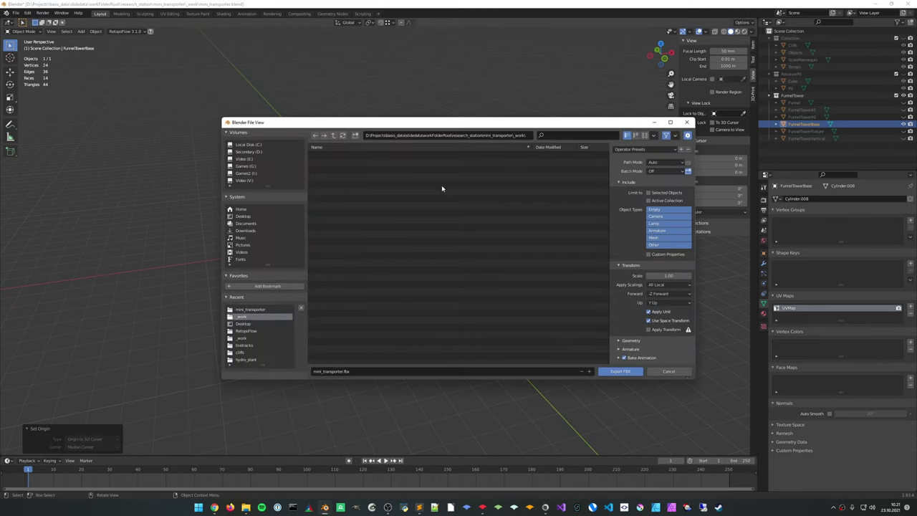
{"action": "key", "text": "Escape"}
{"action": "middle_click_drag", "start_coordinate": [414, 188], "coordinate": [453, 182]}
Switch to Basis Editor and examine the third tower's bases, pipes and fixtures from several angles
{"action": "key", "text": "alt+Tab"}
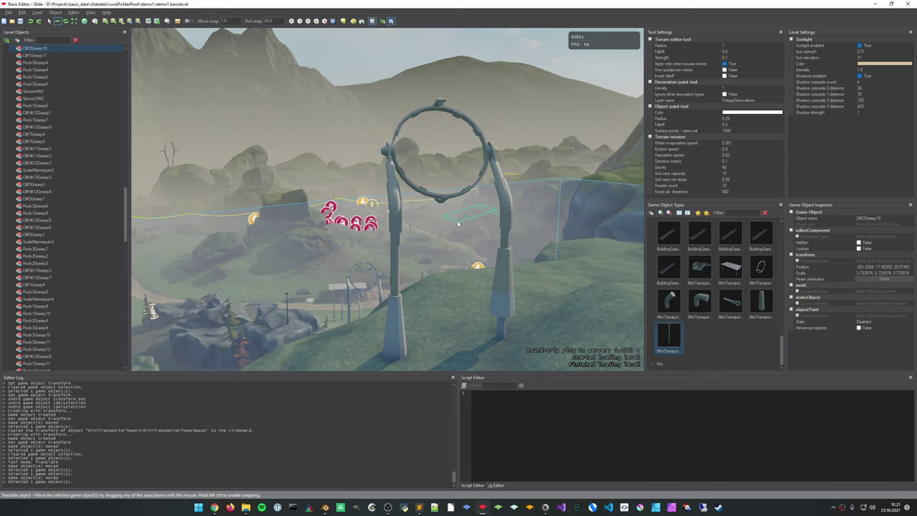
{"action": "right_click_drag", "start_coordinate": [456, 223], "coordinate": [456, 223]}
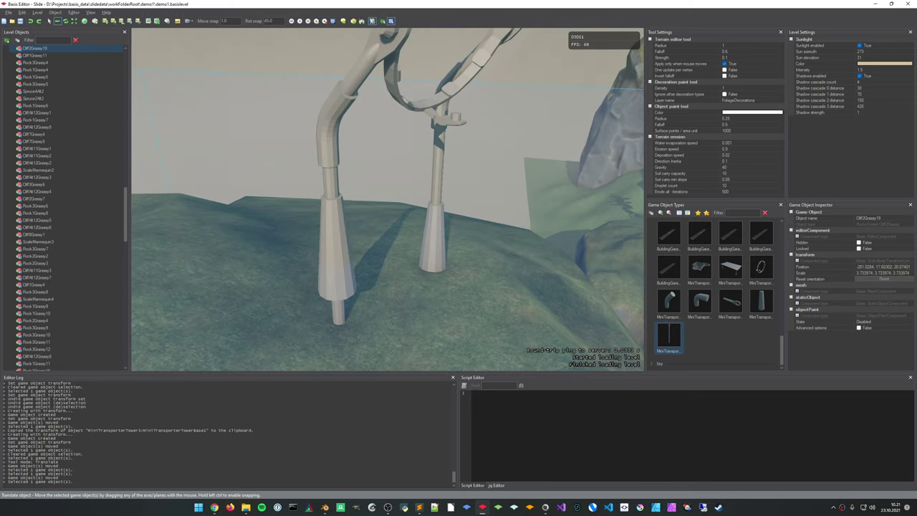
{"action": "key", "text": "Escape"}
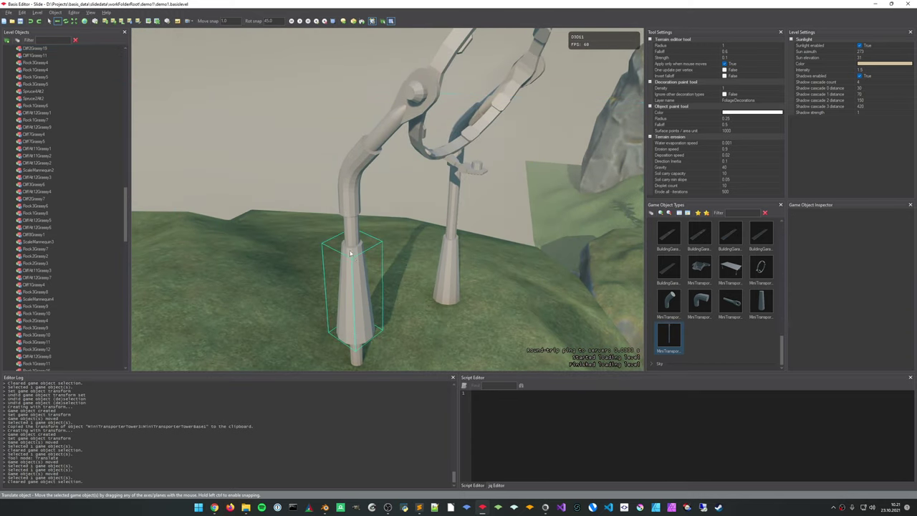
{"action": "scroll", "coordinate": [370, 201], "scroll_direction": "up", "scroll_amount": 3}
{"action": "scroll", "coordinate": [369, 189], "scroll_direction": "down", "scroll_amount": 3}
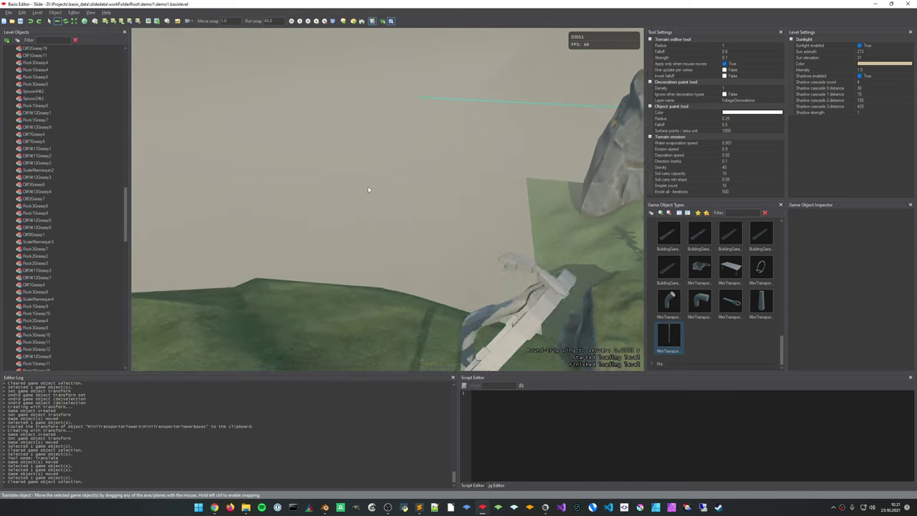
{"action": "right_click_drag", "start_coordinate": [366, 188], "coordinate": [469, 307]}
{"action": "left_click", "coordinate": [444, 258]}
{"action": "left_click", "coordinate": [401, 244]}
{"action": "left_click", "coordinate": [411, 244]}
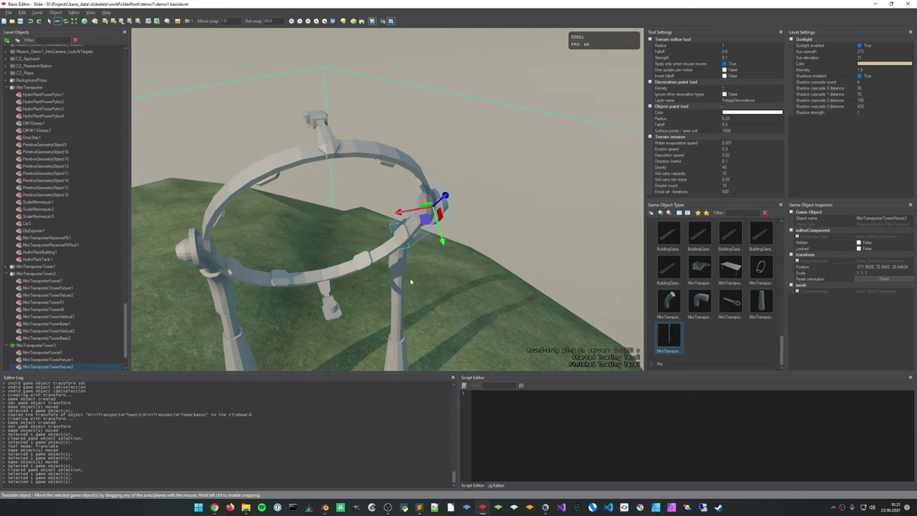
{"action": "right_click_drag", "start_coordinate": [410, 282], "coordinate": [430, 282]}
Switch back to Blender, enable Auto Smooth for FunnelTowerBase and shade it smooth
{"action": "key", "text": "alt+Tab"}
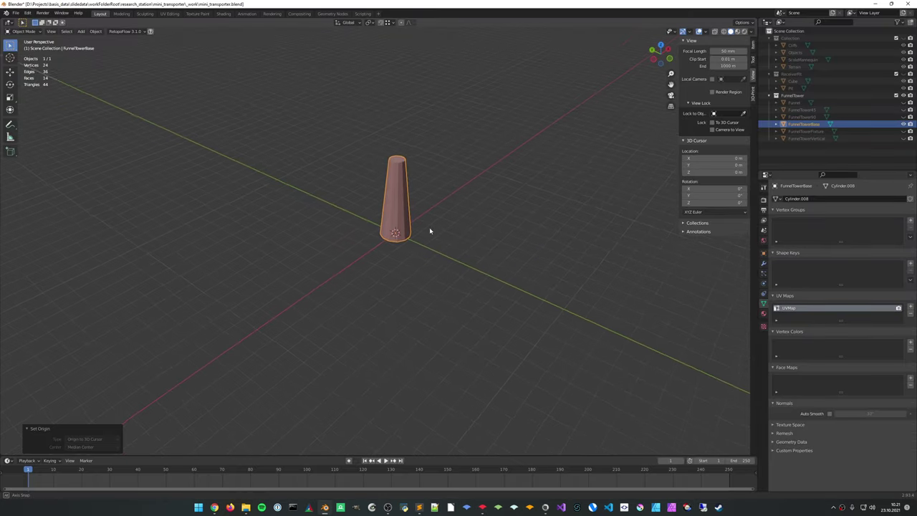
{"action": "key", "text": "KP_Decimal"}
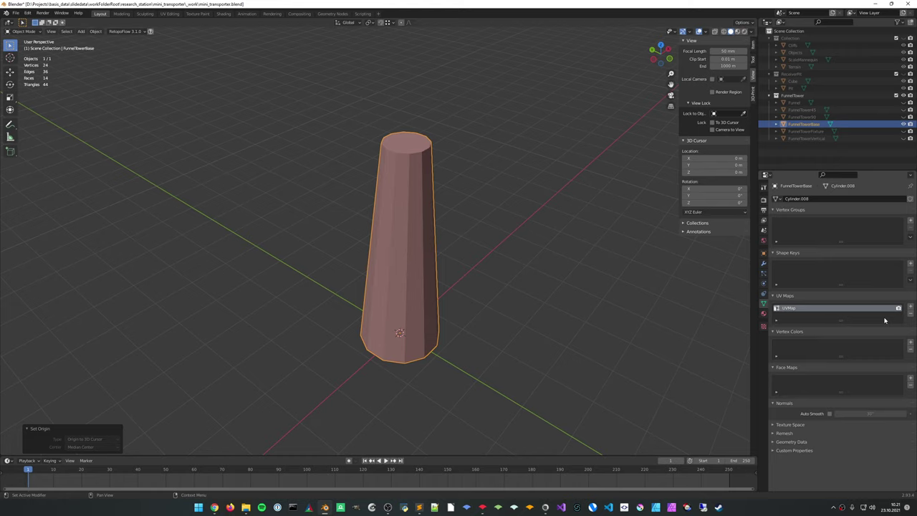
{"action": "left_click", "coordinate": [829, 413]}
{"action": "right_click", "coordinate": [426, 285]}
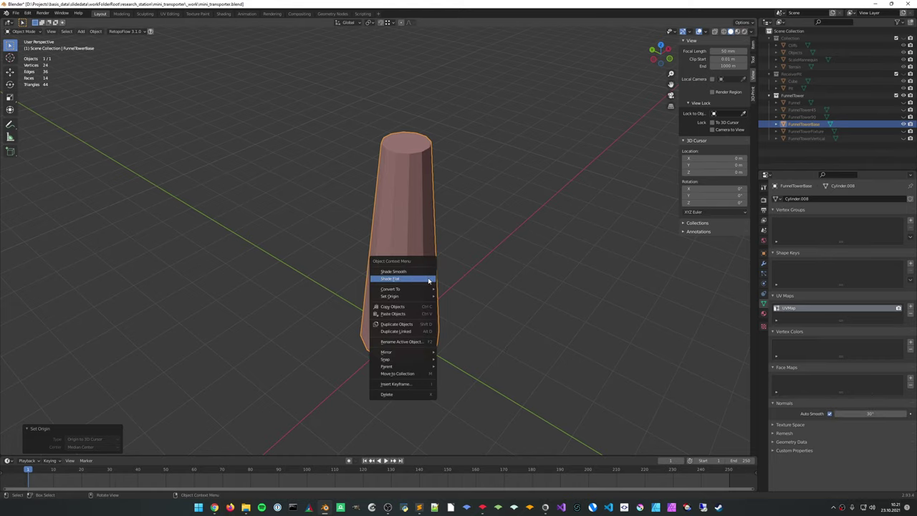
{"action": "left_click", "coordinate": [423, 275]}
Delete the bottom cap face of FunnelTowerBase and return to Object Mode
{"action": "middle_click_drag", "start_coordinate": [501, 313], "coordinate": [342, 219]}
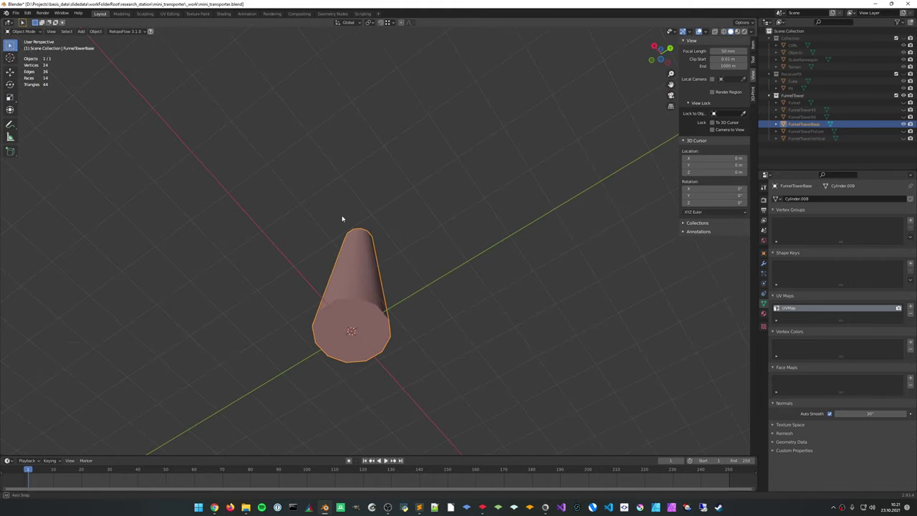
{"action": "key", "text": "Tab"}
{"action": "key", "text": "3"}
{"action": "left_click", "coordinate": [371, 318]}
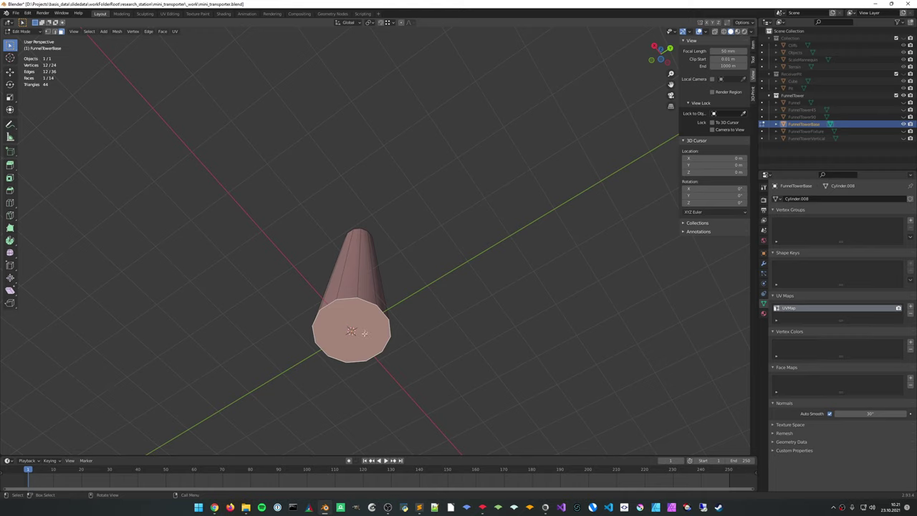
{"action": "key", "text": "x"}
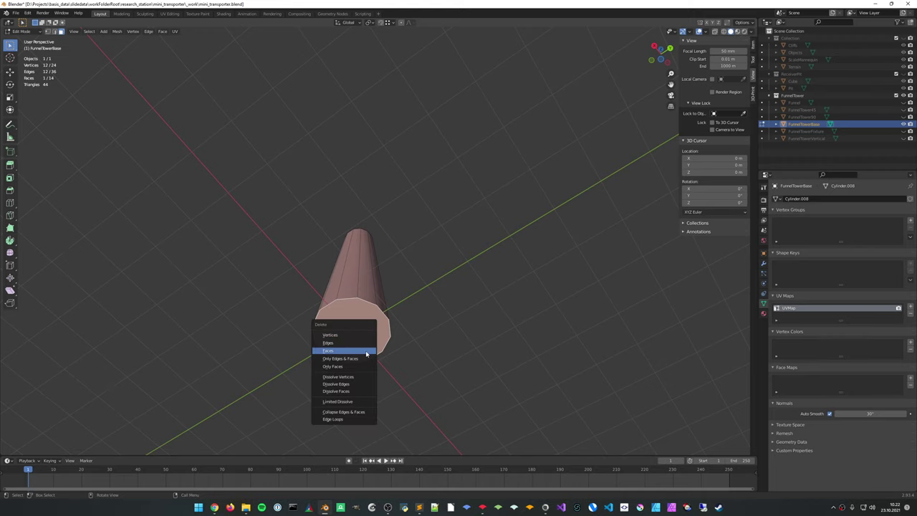
{"action": "left_click", "coordinate": [366, 354]}
{"action": "middle_click_drag", "start_coordinate": [366, 353], "coordinate": [495, 283]}
{"action": "key", "text": "Tab"}
Export the selected FunnelTowerBase as mini_transporter.fbx into the mini_transporter folder, using the Basis preset limited to selected objects
{"action": "key", "text": "q"}
{"action": "left_click", "coordinate": [495, 283]}
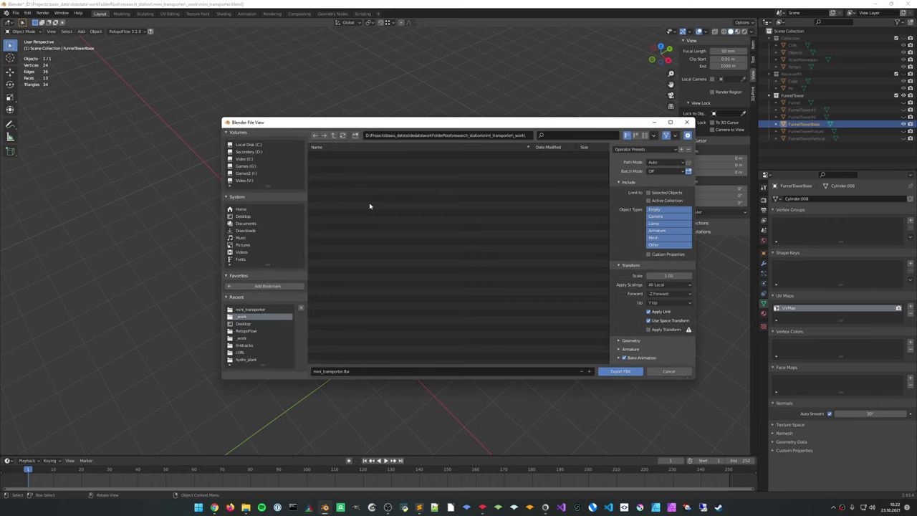
{"action": "left_click", "coordinate": [334, 135]}
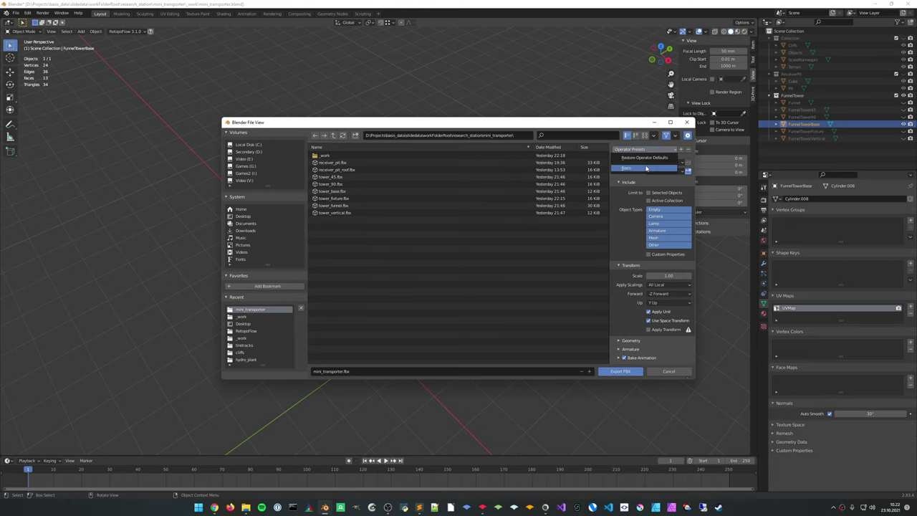
{"action": "left_click", "coordinate": [649, 192]}
{"action": "left_click", "coordinate": [624, 371]}
Switch to Basis Editor and check the tower bases on the hilltop after the export
{"action": "key", "text": "alt+Tab"}
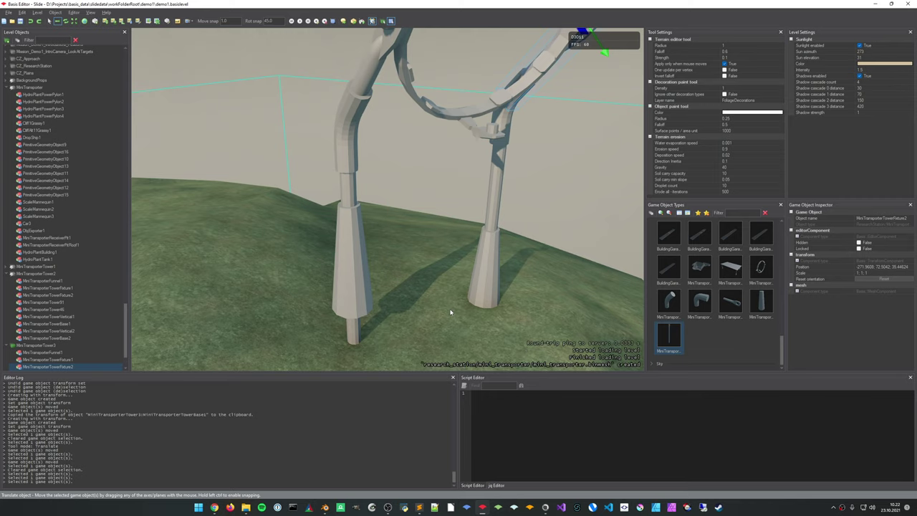
{"action": "middle_click_drag", "start_coordinate": [451, 312], "coordinate": [406, 314]}
{"action": "scroll", "coordinate": [451, 312], "scroll_direction": "down", "scroll_amount": 3}
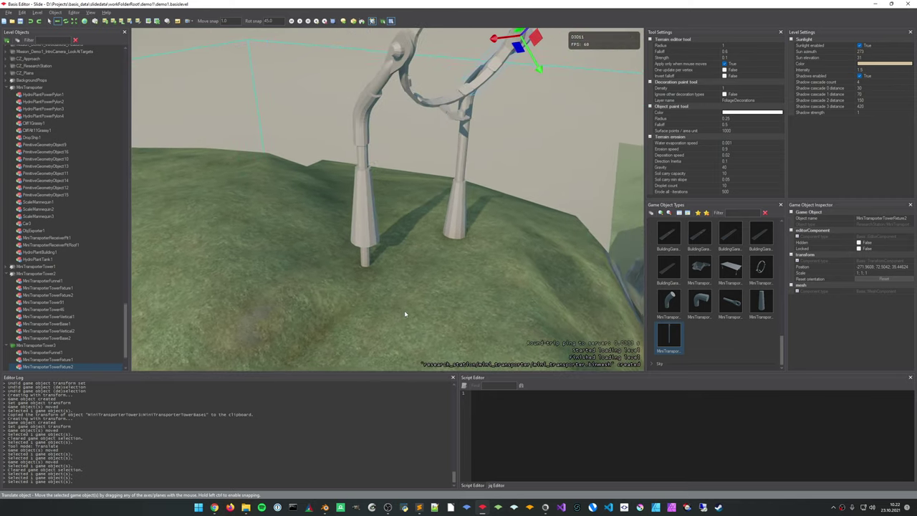
Delete mini_transporter.fbx from the research_station/mini_transporter folder in File Explorer
{"action": "key", "text": "alt+Tab"}
{"action": "left_click", "coordinate": [246, 507]}
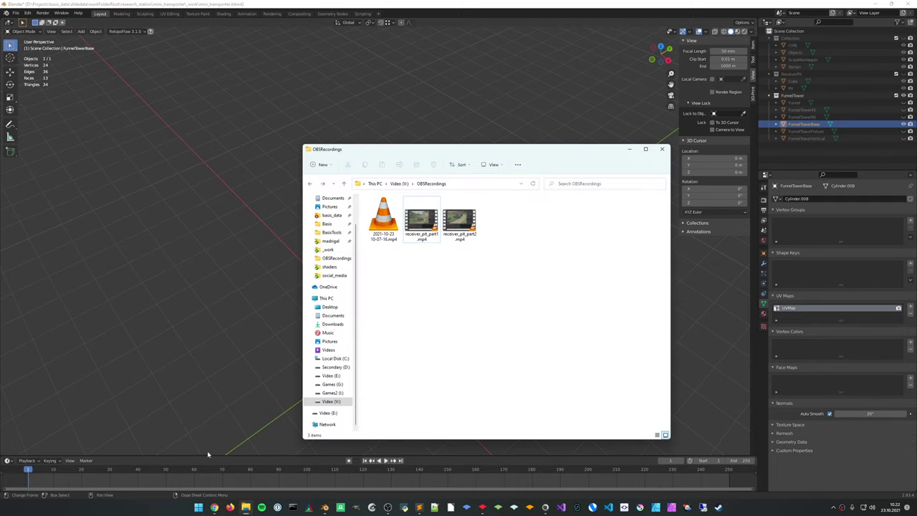
{"action": "left_click", "coordinate": [331, 217]}
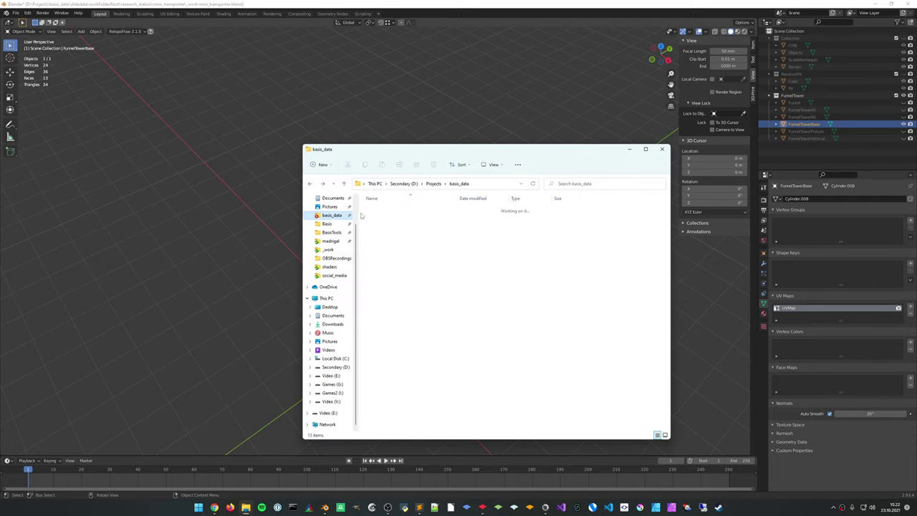
{"action": "left_click", "coordinate": [329, 249]}
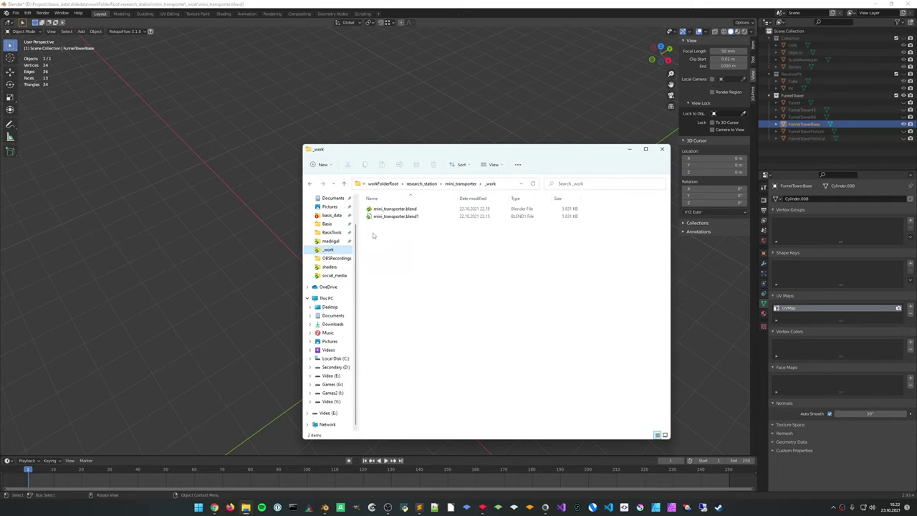
{"action": "left_click", "coordinate": [461, 183]}
{"action": "left_click", "coordinate": [406, 218]}
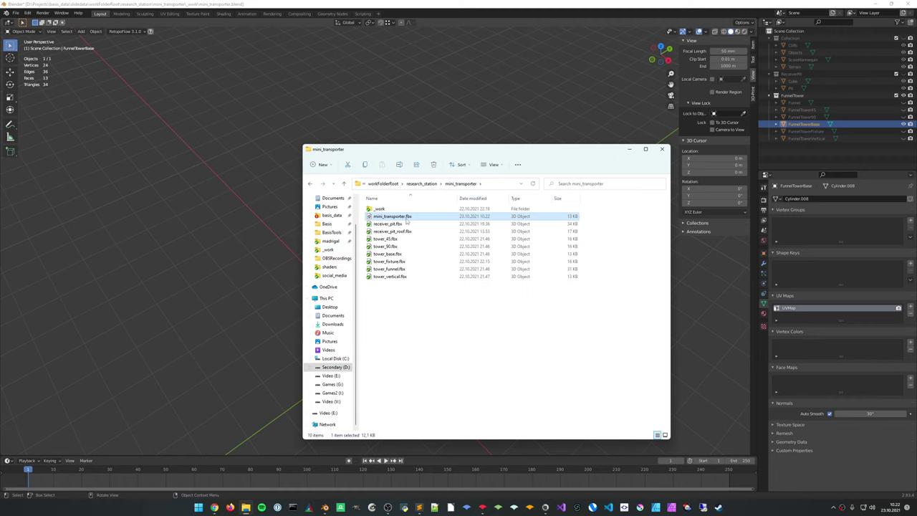
{"action": "key", "text": "Delete"}
Export the selected FunnelTowerBase over tower_base.fbx in the mini_transporter folder, limited to selected objects
{"action": "left_click", "coordinate": [253, 299]}
{"action": "key", "text": "q"}
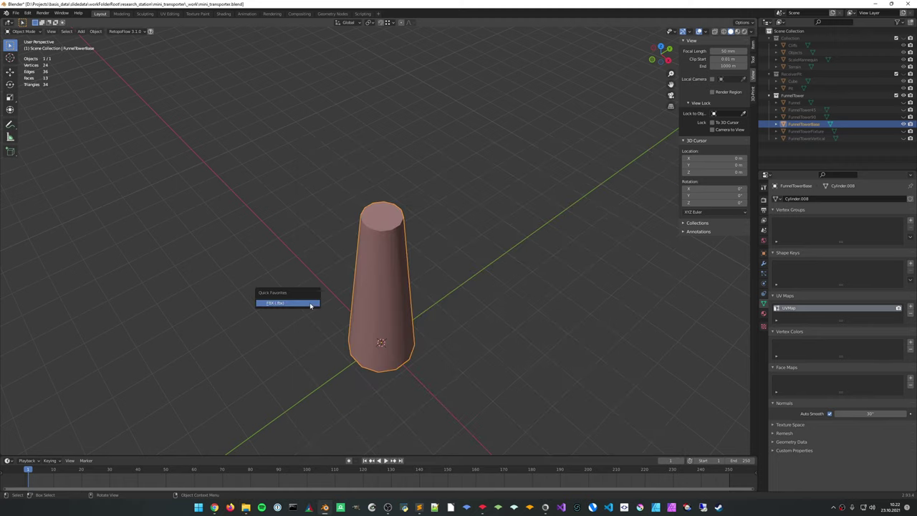
{"action": "left_click", "coordinate": [311, 304]}
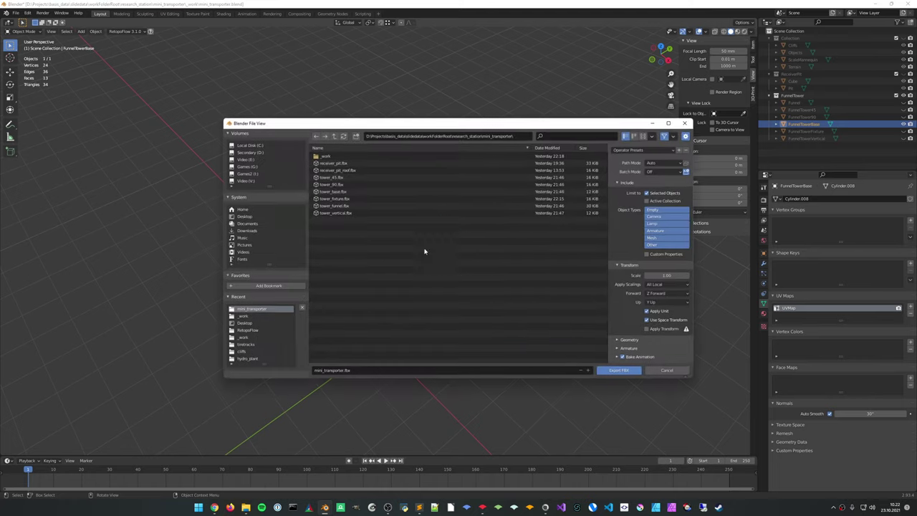
{"action": "left_click", "coordinate": [347, 191]}
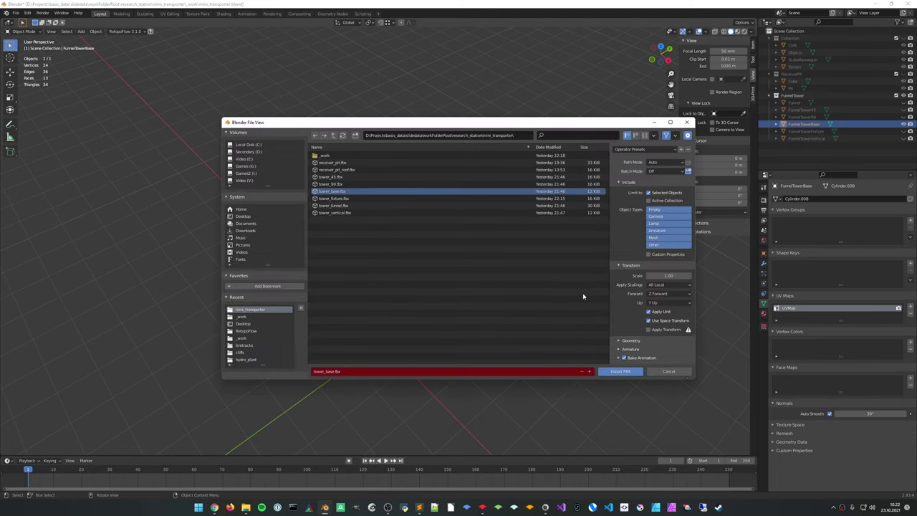
{"action": "left_click", "coordinate": [620, 371]}
Switch to Basis Editor, look over the updated tower bases, and save and reload the demo1 level
{"action": "key", "text": "super+Tab"}
{"action": "key", "text": "Right"}
{"action": "key", "text": "Return"}
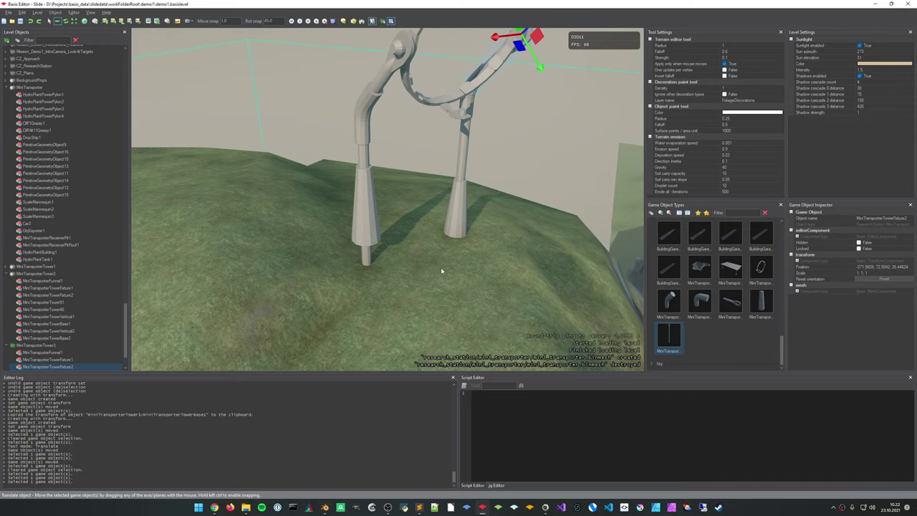
{"action": "mouse_move", "coordinate": [459, 273]}
{"action": "right_mouse_down"}
{"action": "mouse_move", "coordinate": [457, 247]}
{"action": "mouse_move", "coordinate": [544, 279]}
{"action": "mouse_move", "coordinate": [637, 273]}
{"action": "mouse_move", "coordinate": [470, 273]}
{"action": "right_mouse_up"}
{"action": "key", "text": "w"}
{"action": "left_click", "coordinate": [398, 331]}
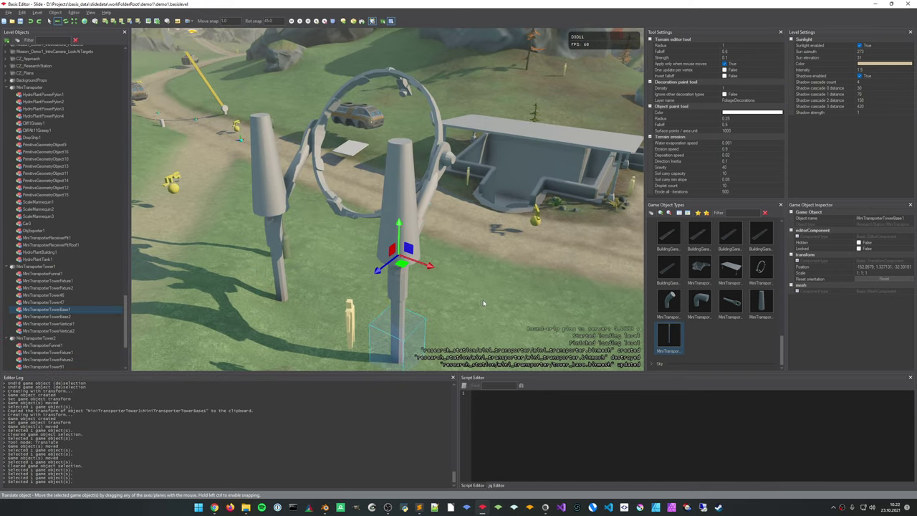
{"action": "mouse_move", "coordinate": [483, 303]}
{"action": "right_mouse_down"}
{"action": "mouse_move", "coordinate": [457, 283]}
{"action": "mouse_move", "coordinate": [479, 296]}
{"action": "right_mouse_up"}
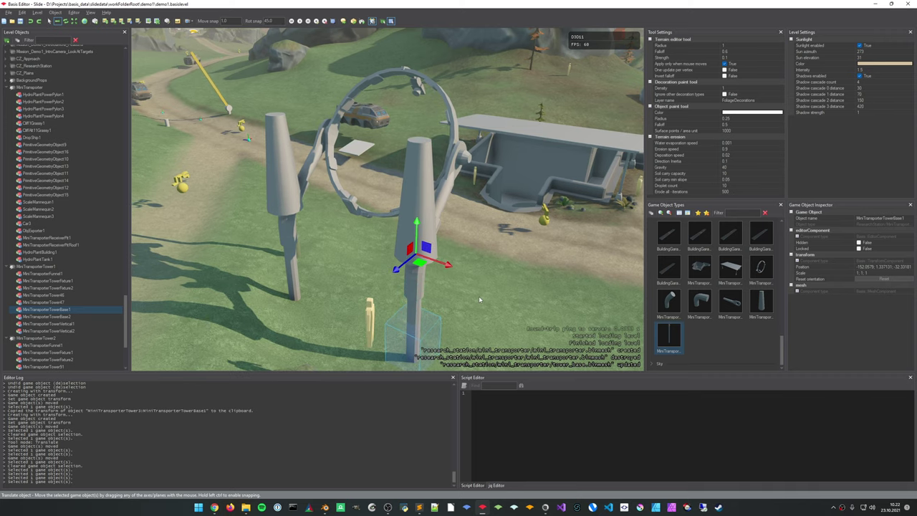
{"action": "key", "text": "ctrl+s"}
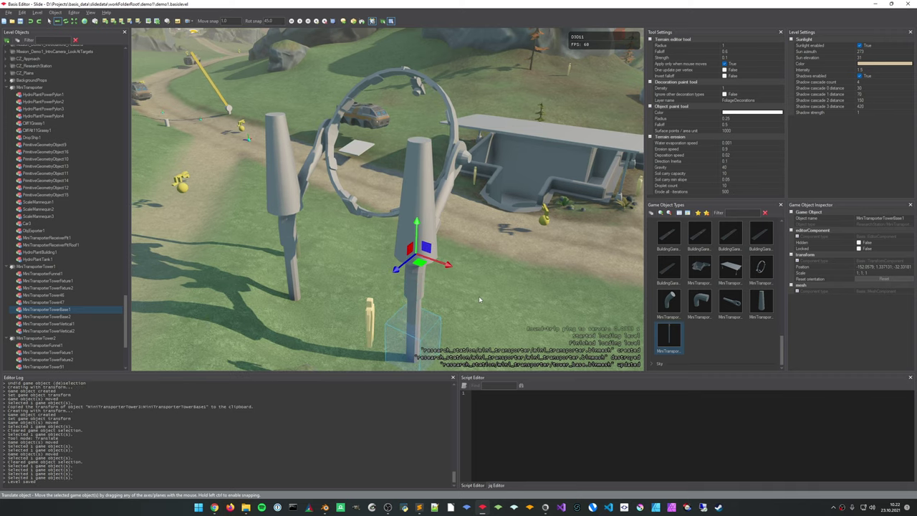
{"action": "key", "text": "F5"}
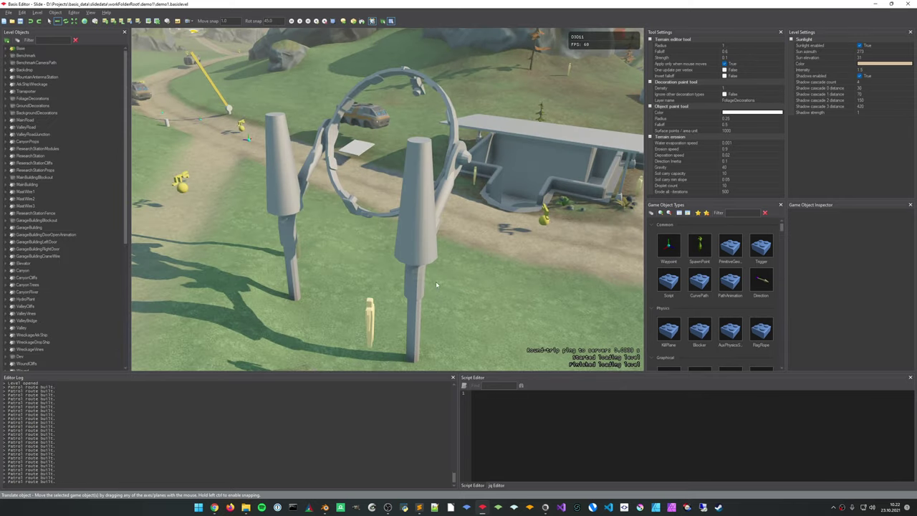
Lower both bases of MiniTransporterTower1 together so they stand on the ground at the tower's feet
{"action": "left_click", "coordinate": [426, 238]}
{"action": "left_click", "coordinate": [427, 238]}
{"action": "left_click", "coordinate": [290, 200], "text": "shift"}
{"action": "right_click_drag", "start_coordinate": [484, 306], "coordinate": [453, 274]}
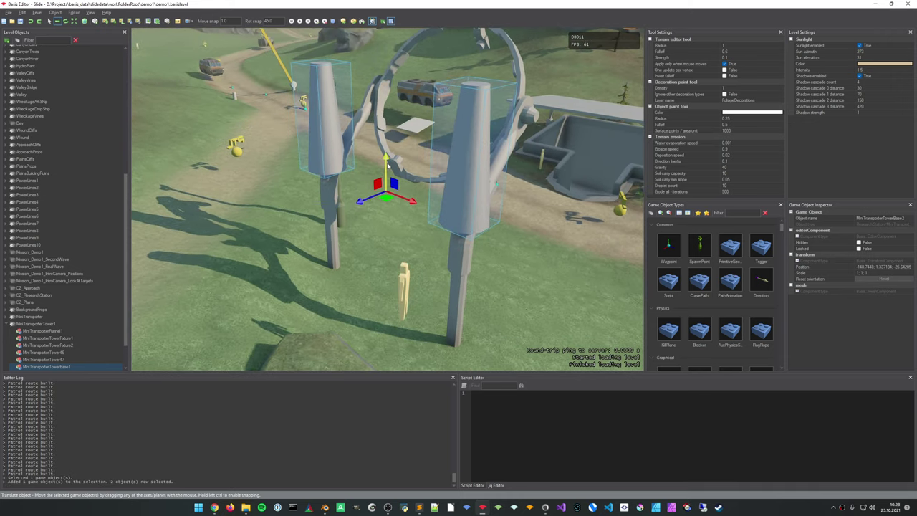
{"action": "left_click_drag", "start_coordinate": [388, 166], "coordinate": [392, 326]}
{"action": "left_click", "coordinate": [372, 294]}
Examine the first tower and its lowered bases from several angles at ground level
{"action": "right_click_drag", "start_coordinate": [373, 293], "coordinate": [301, 237]}
{"action": "right_click_drag", "start_coordinate": [625, 337], "coordinate": [553, 344]}
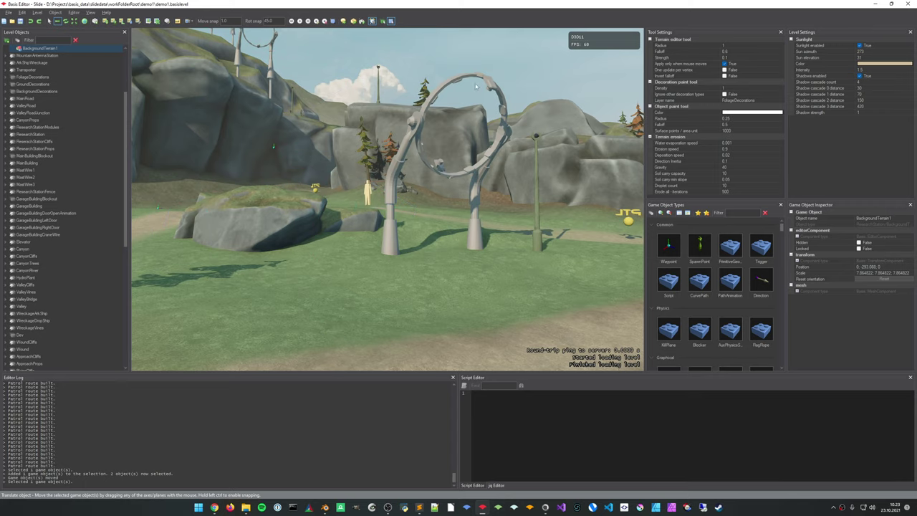
{"action": "right_click_drag", "start_coordinate": [266, 311], "coordinate": [245, 288]}
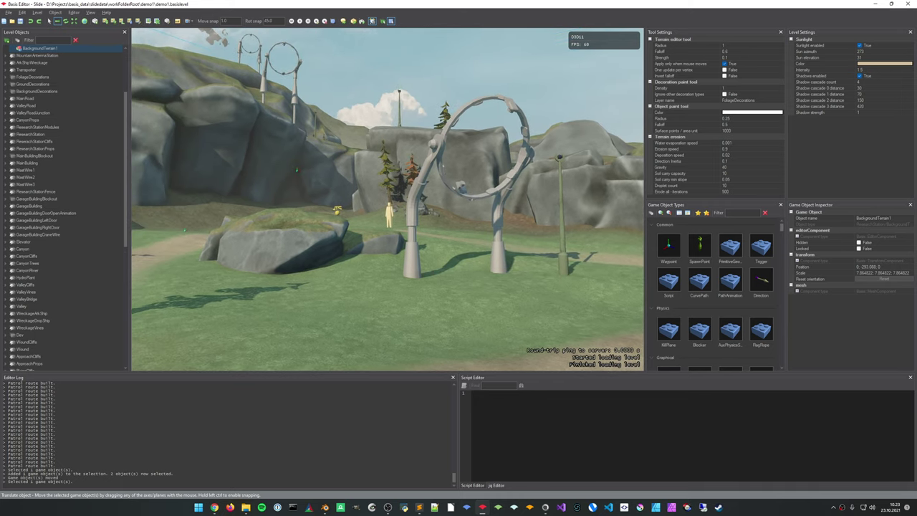
{"action": "right_click_drag", "start_coordinate": [529, 304], "coordinate": [493, 322]}
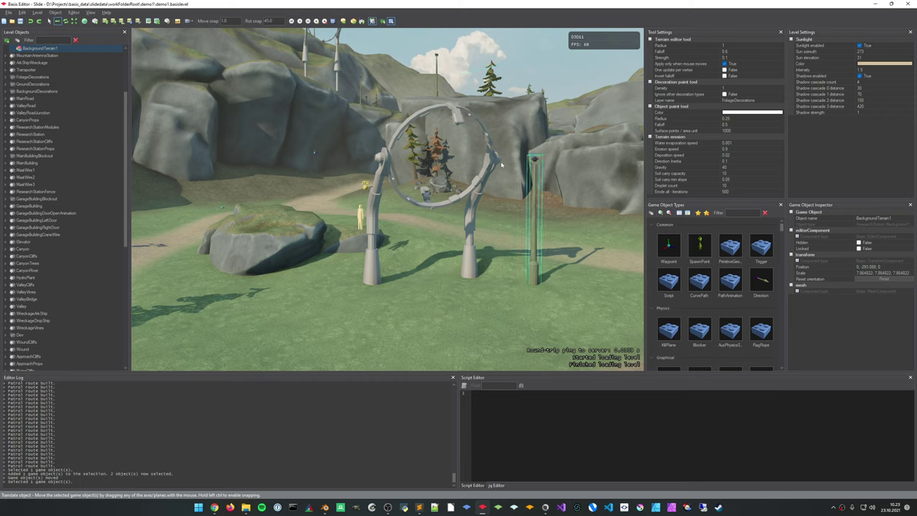
{"action": "right_click_drag", "start_coordinate": [357, 275], "coordinate": [300, 320]}
{"action": "right_click_drag", "start_coordinate": [355, 272], "coordinate": [355, 268]}
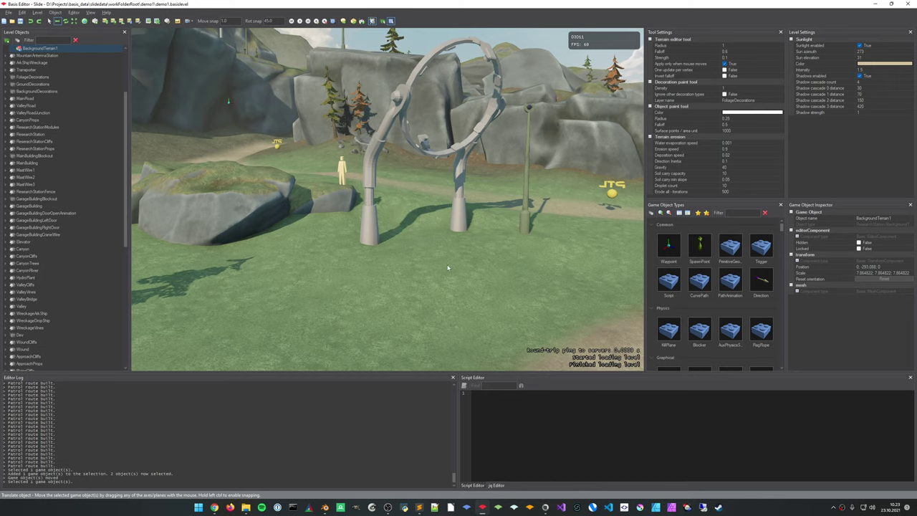
{"action": "right_click_drag", "start_coordinate": [450, 290], "coordinate": [425, 285]}
Bring up the Level Editor debug output window, enlarge it to review the loading log, and minimize it
{"action": "left_click", "coordinate": [547, 507]}
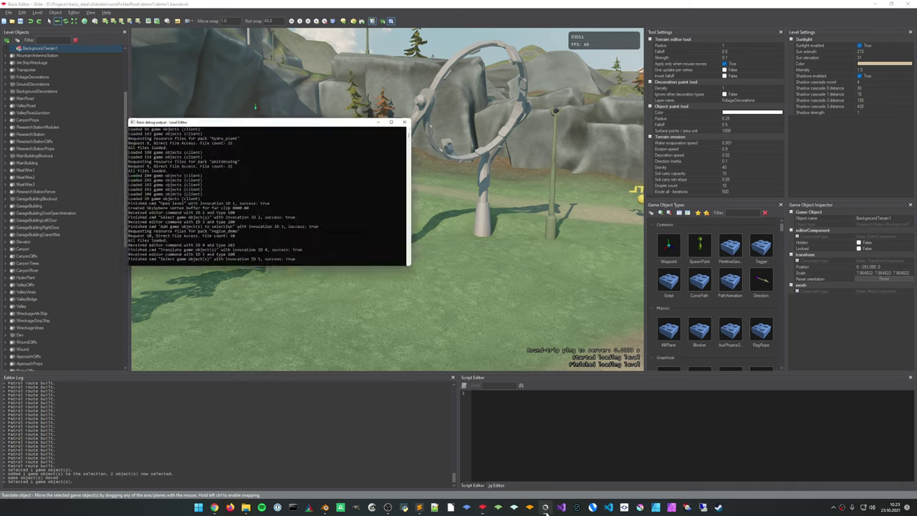
{"action": "left_click_drag", "start_coordinate": [171, 33], "coordinate": [247, 138]}
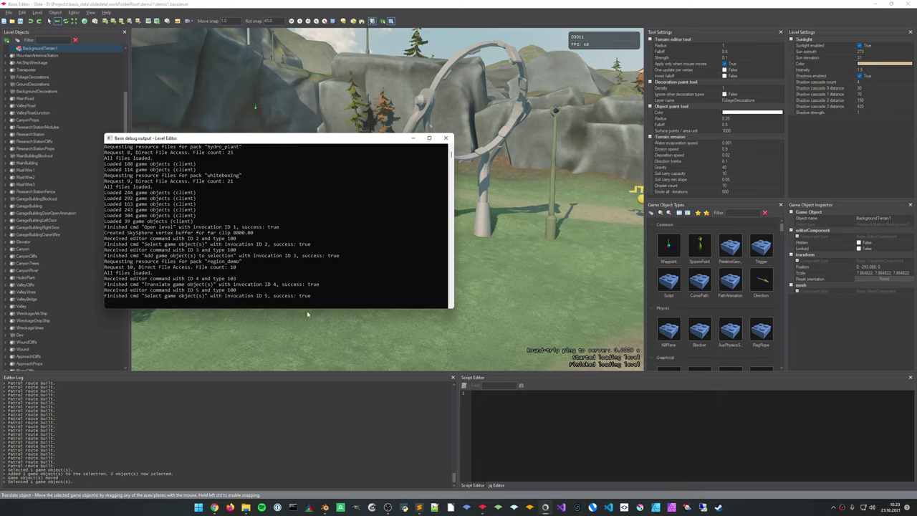
{"action": "left_click_drag", "start_coordinate": [307, 309], "coordinate": [309, 417]}
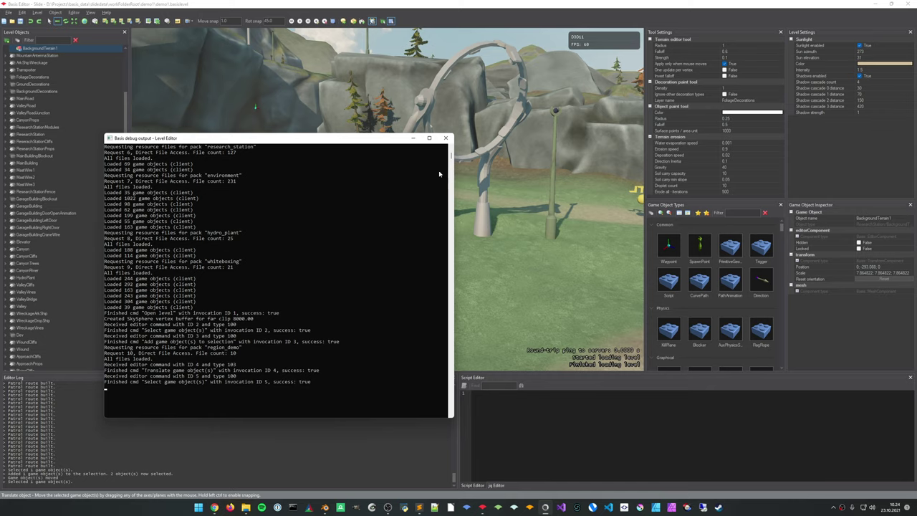
{"action": "left_click", "coordinate": [413, 141]}
{"action": "left_click", "coordinate": [414, 139]}
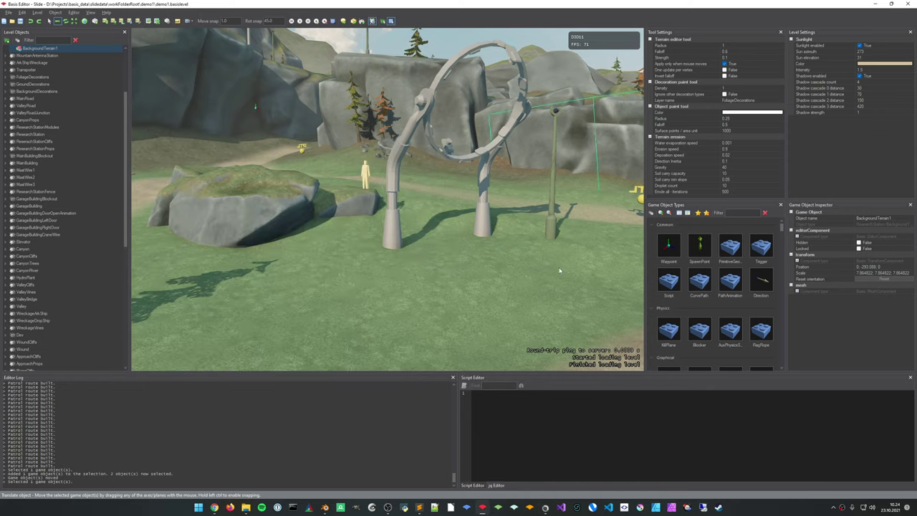
Lower both bases of MiniTransporterTower2 down the legs to the grassy ground below
{"action": "right_click_drag", "start_coordinate": [459, 326], "coordinate": [423, 258]}
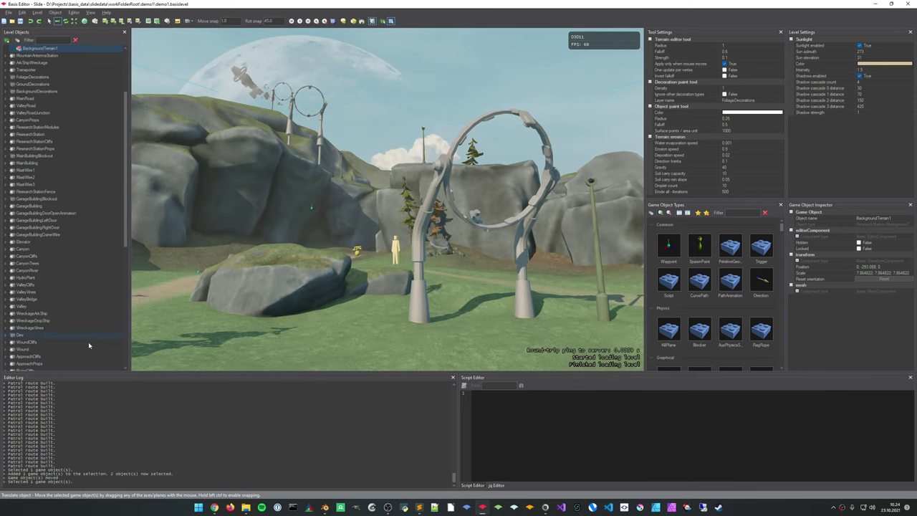
{"action": "right_click_drag", "start_coordinate": [423, 258], "coordinate": [280, 267]}
{"action": "key", "text": "w"}
{"action": "key", "text": "w"}
{"action": "right_click_drag", "start_coordinate": [344, 314], "coordinate": [539, 297]}
{"action": "left_click", "coordinate": [445, 196]}
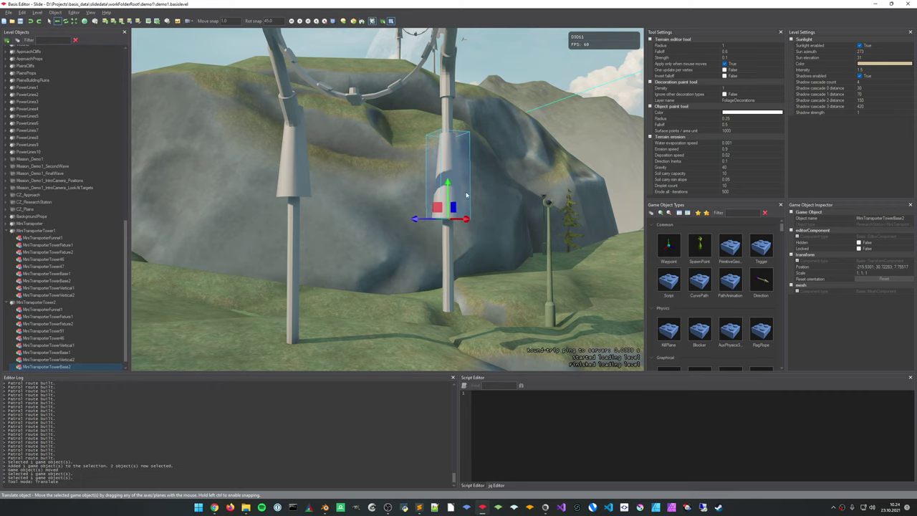
{"action": "left_click_drag", "start_coordinate": [447, 189], "coordinate": [438, 283]}
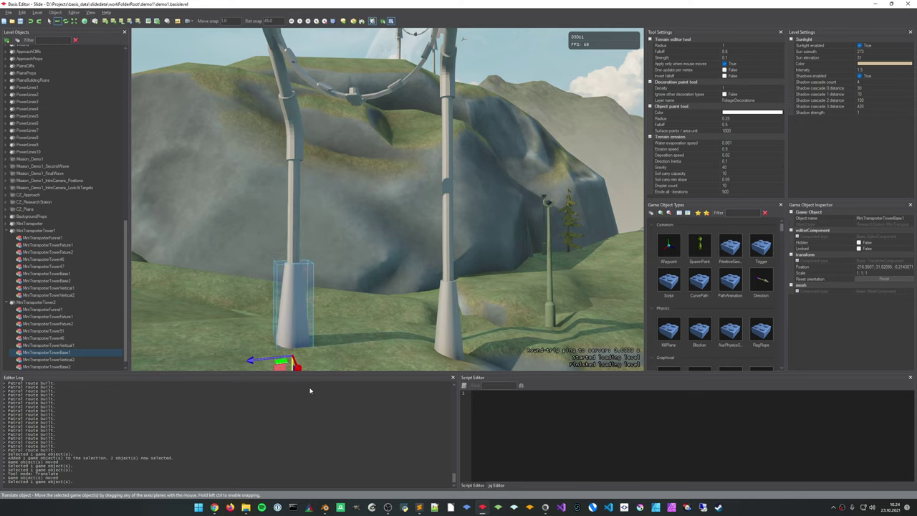
{"action": "left_click_drag", "start_coordinate": [310, 390], "coordinate": [310, 391]}
{"action": "left_click", "coordinate": [390, 325]}
Lower MiniTransporterTowerBase2 of the second tower slightly so its rim sinks into the slope
{"action": "mouse_move", "coordinate": [391, 326]}
{"action": "right_mouse_down"}
{"action": "mouse_move", "coordinate": [405, 326]}
{"action": "mouse_move", "coordinate": [394, 329]}
{"action": "mouse_move", "coordinate": [400, 315]}
{"action": "right_mouse_up"}
{"action": "left_click", "coordinate": [445, 269]}
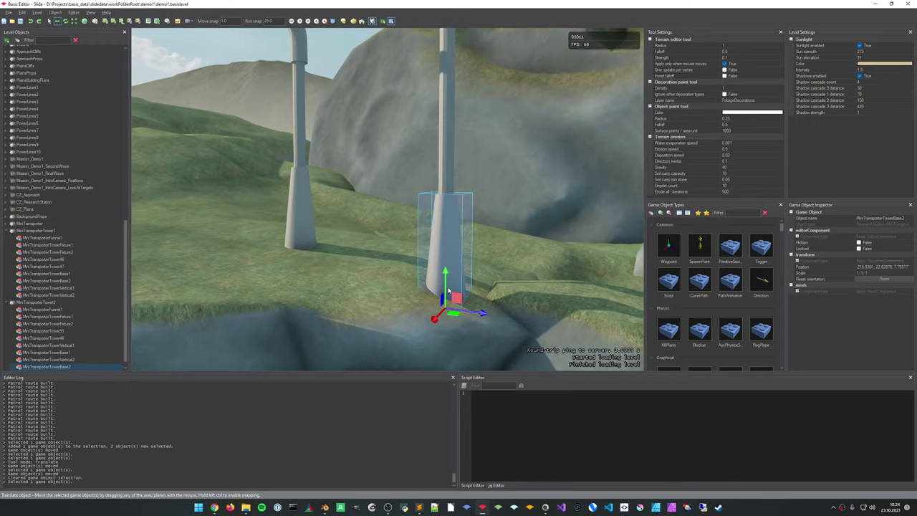
{"action": "left_click_drag", "start_coordinate": [447, 278], "coordinate": [447, 282]}
{"action": "left_click", "coordinate": [376, 316]}
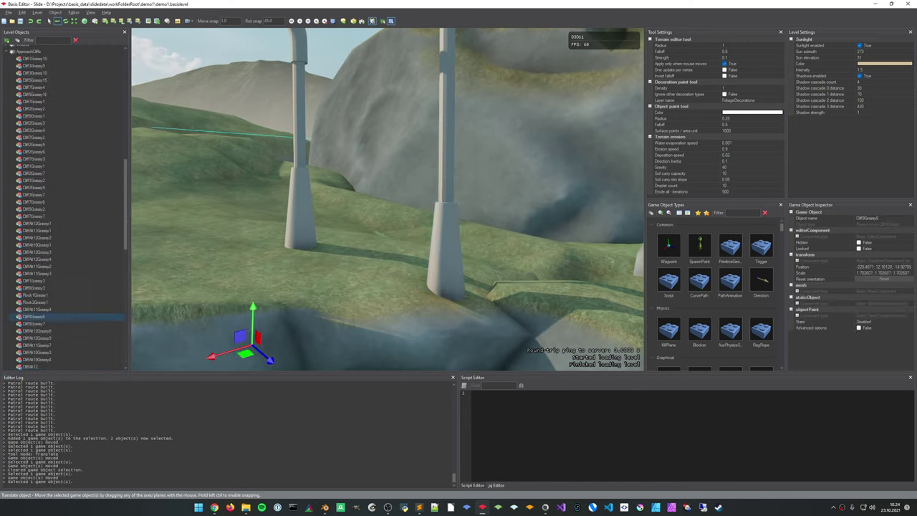
Fine-tune the heights of the two MiniTransporterTower1 bases so both sit properly in the grass
{"action": "right_click_drag", "start_coordinate": [376, 315], "coordinate": [428, 326]}
{"action": "left_click", "coordinate": [336, 217]}
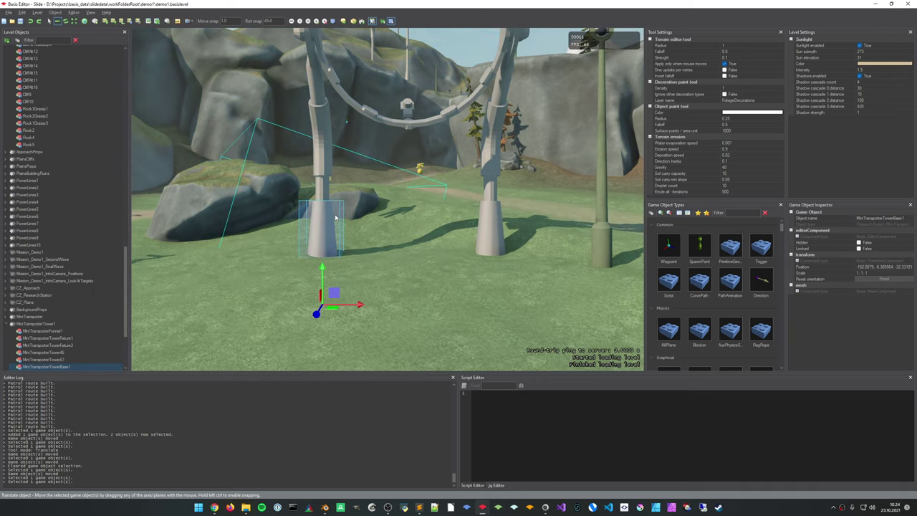
{"action": "left_click", "coordinate": [501, 234]}
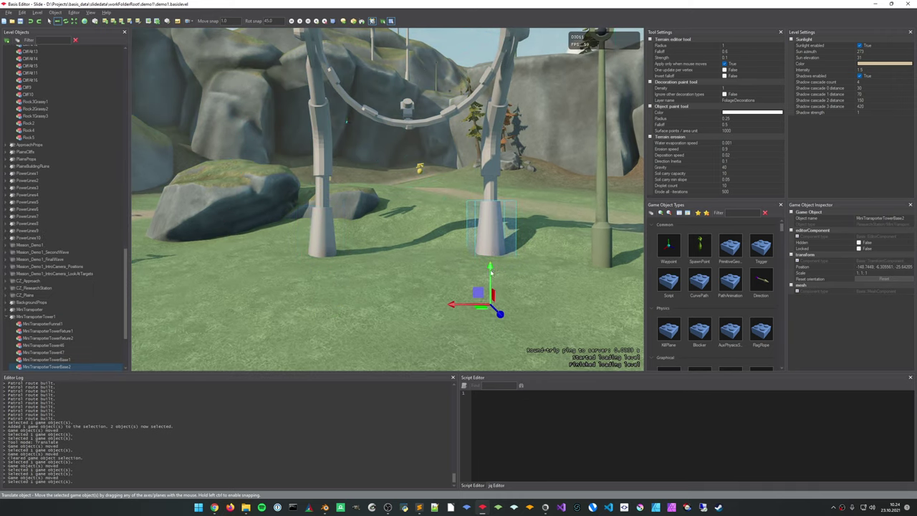
{"action": "left_click", "coordinate": [402, 288]}
{"action": "right_click_drag", "start_coordinate": [403, 288], "coordinate": [466, 164]}
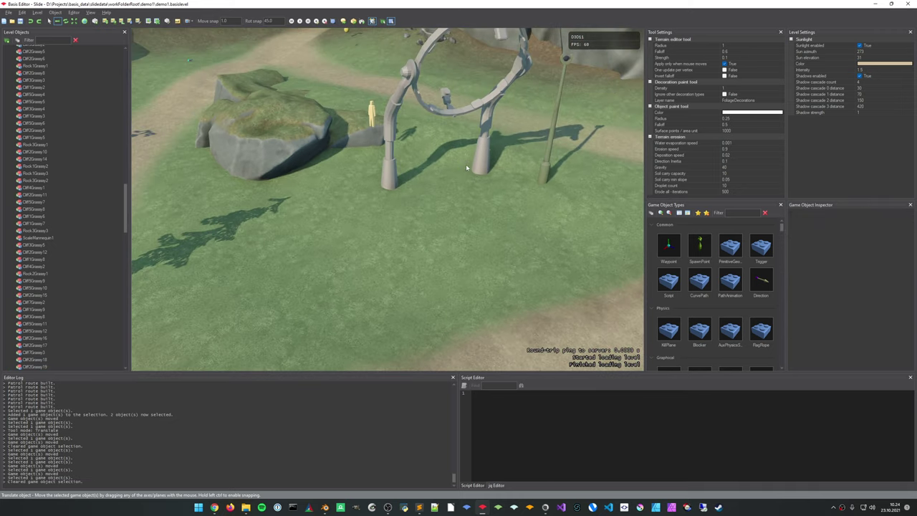
{"action": "right_click_drag", "start_coordinate": [450, 258], "coordinate": [449, 236]}
{"action": "left_click", "coordinate": [414, 253]}
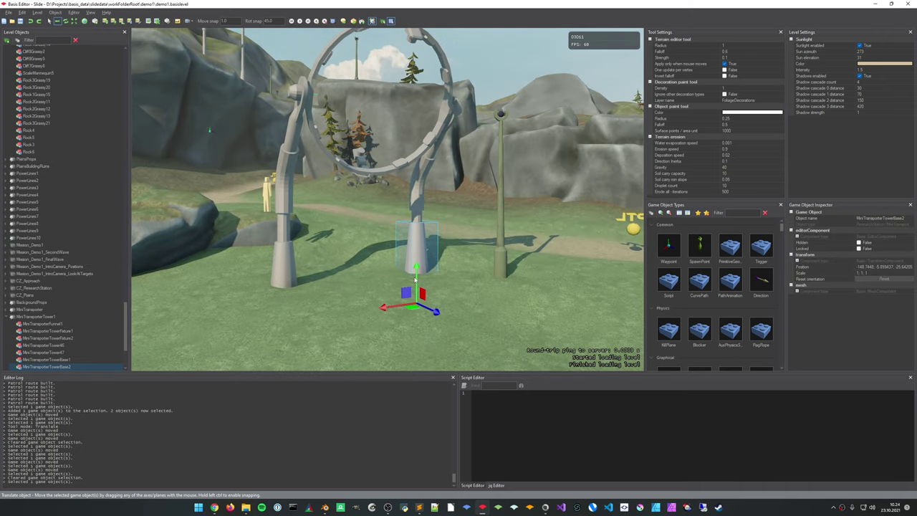
{"action": "left_click_drag", "start_coordinate": [415, 287], "coordinate": [415, 288]}
{"action": "key", "text": "Escape"}
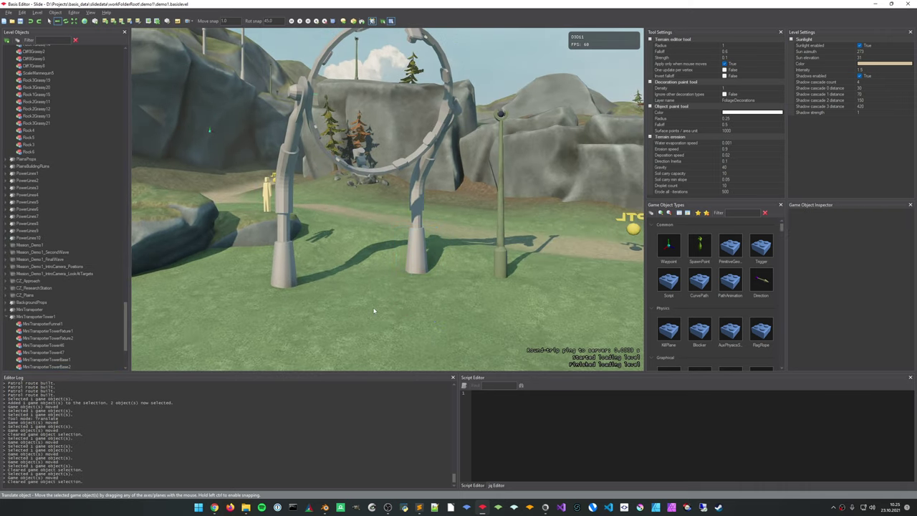
Lower both bases of MiniTransporterTower3 to the hilltop ground and clear the selection
{"action": "right_click_drag", "start_coordinate": [416, 288], "coordinate": [331, 287]}
{"action": "left_click", "coordinate": [358, 273]}
{"action": "left_click_drag", "start_coordinate": [517, 165], "coordinate": [507, 301]}
{"action": "left_click", "coordinate": [405, 109]}
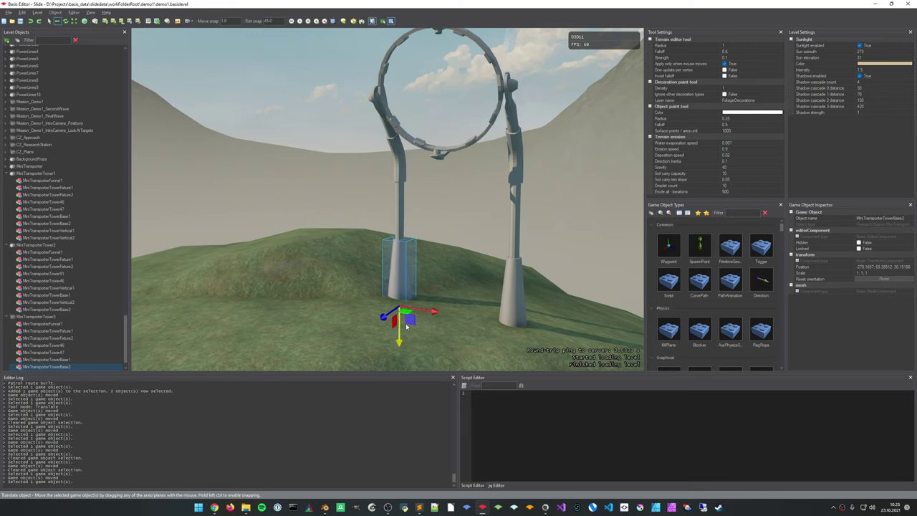
{"action": "left_click", "coordinate": [514, 288]}
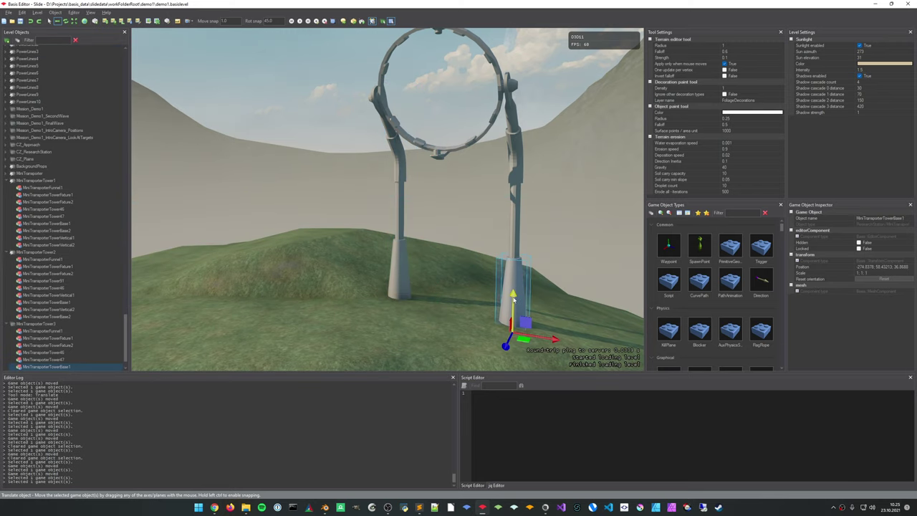
{"action": "right_click_drag", "start_coordinate": [494, 320], "coordinate": [469, 329]}
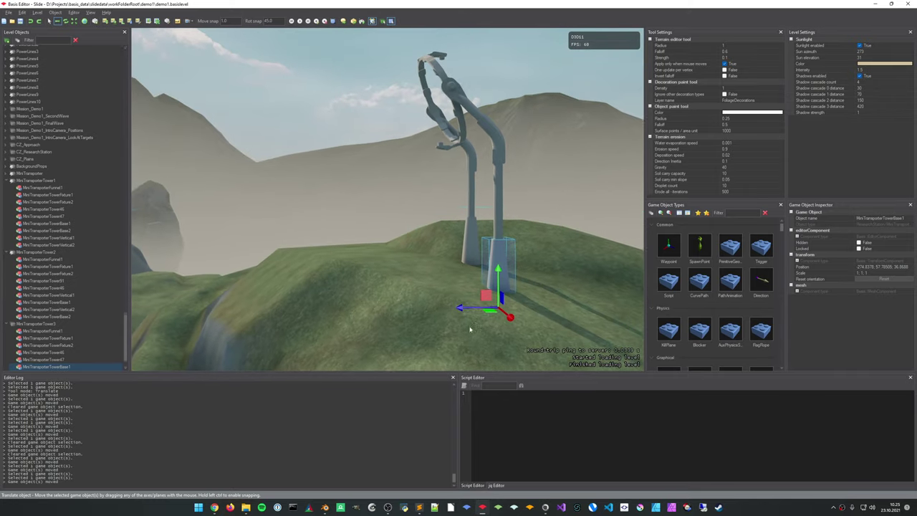
{"action": "left_click", "coordinate": [512, 304]}
Fly through the level to examine the row of transporter towers and the surrounding valley from different distances
{"action": "mouse_move", "coordinate": [511, 305]}
{"action": "right_mouse_down"}
{"action": "mouse_move", "coordinate": [494, 313]}
{"action": "mouse_move", "coordinate": [522, 319]}
{"action": "mouse_move", "coordinate": [515, 328]}
{"action": "mouse_move", "coordinate": [470, 301]}
{"action": "mouse_move", "coordinate": [513, 311]}
{"action": "right_mouse_up"}
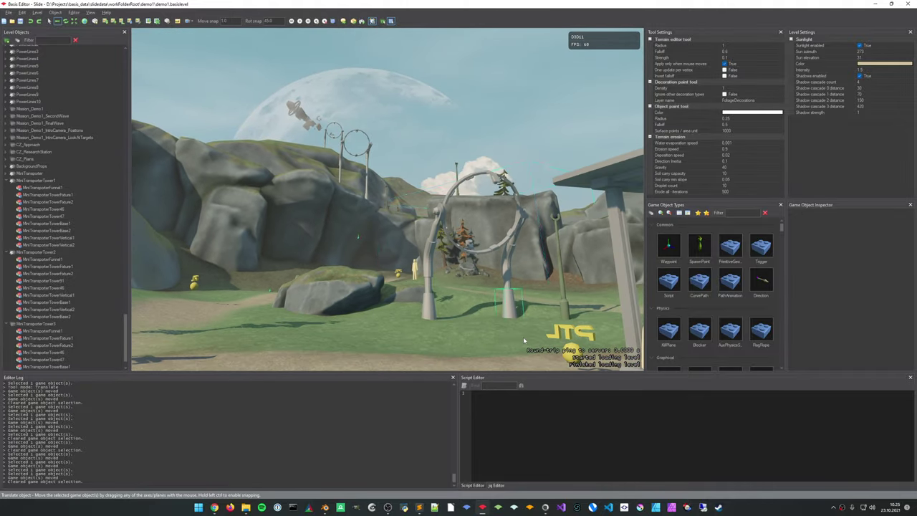
{"action": "right_click_drag", "start_coordinate": [484, 344], "coordinate": [464, 324]}
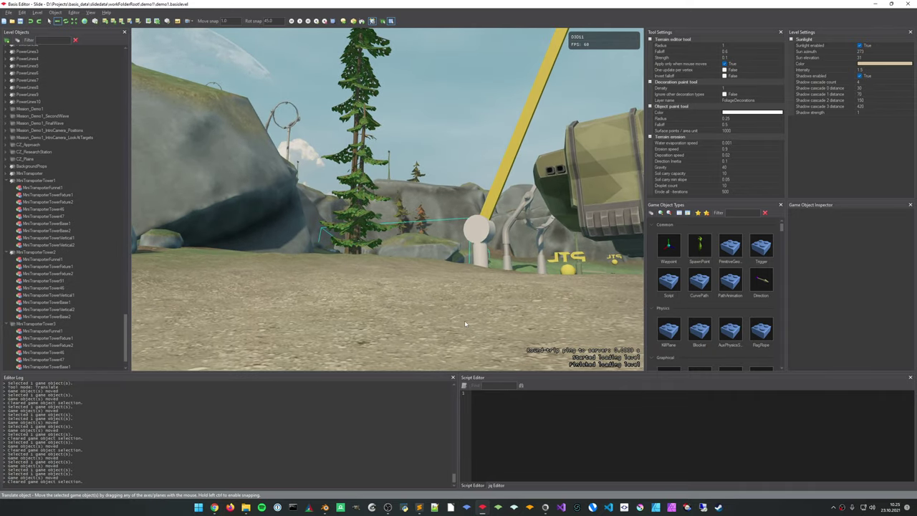
{"action": "right_click_drag", "start_coordinate": [465, 324], "coordinate": [464, 324]}
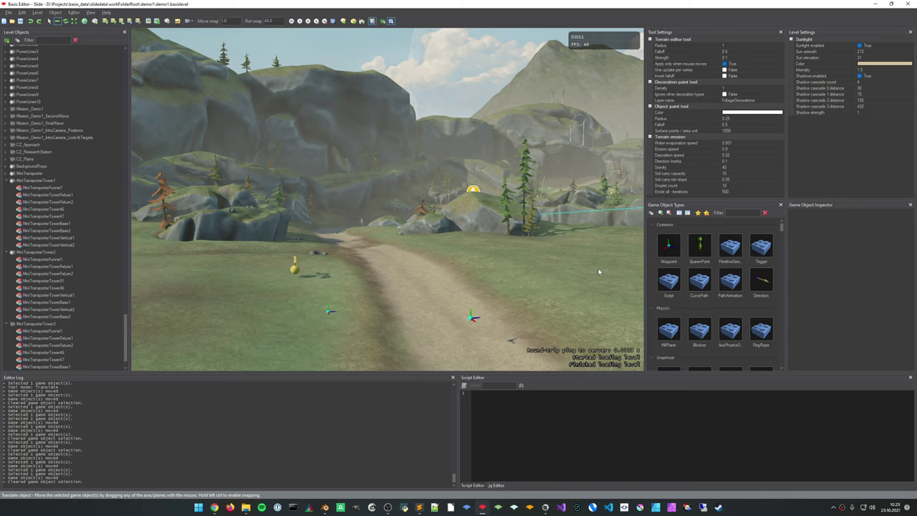
{"action": "key", "text": "w"}
{"action": "right_click_drag", "start_coordinate": [599, 272], "coordinate": [599, 272]}
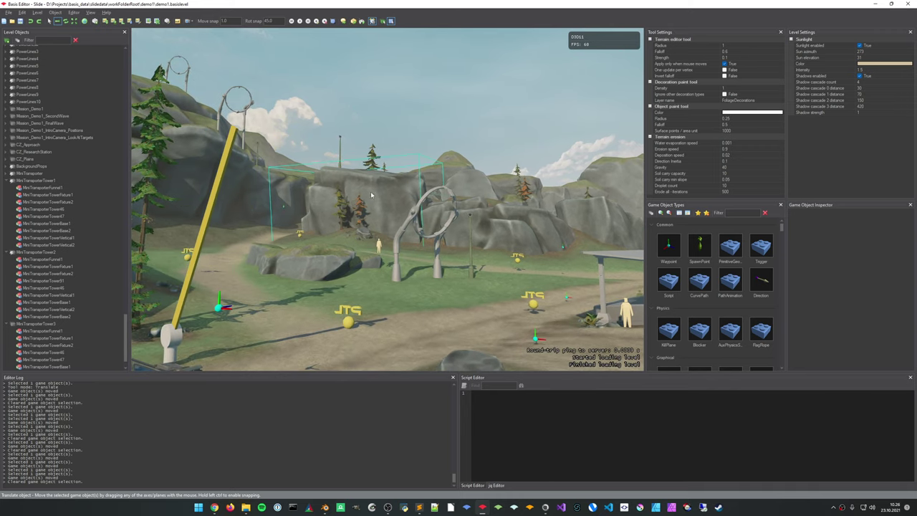
{"action": "right_click_drag", "start_coordinate": [545, 296], "coordinate": [545, 296]}
{"action": "right_click_drag", "start_coordinate": [564, 351], "coordinate": [564, 351]}
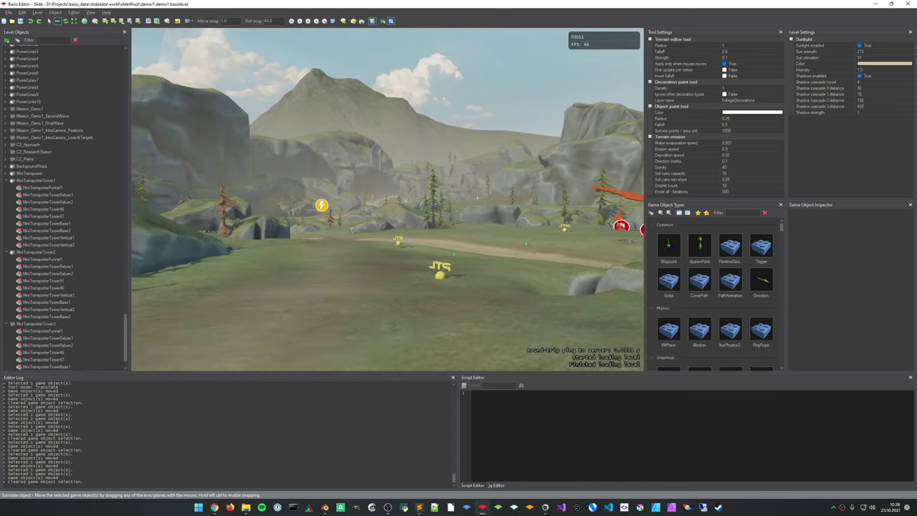
Switch from the tower view in the level to Blender and show the FunnelTower90 pipe in place of FunnelTowerBase
{"action": "right_click_drag", "start_coordinate": [387, 199], "coordinate": [406, 200]}
{"action": "right_click_drag", "start_coordinate": [565, 351], "coordinate": [565, 351]}
{"action": "right_click_drag", "start_coordinate": [540, 296], "coordinate": [540, 295]}
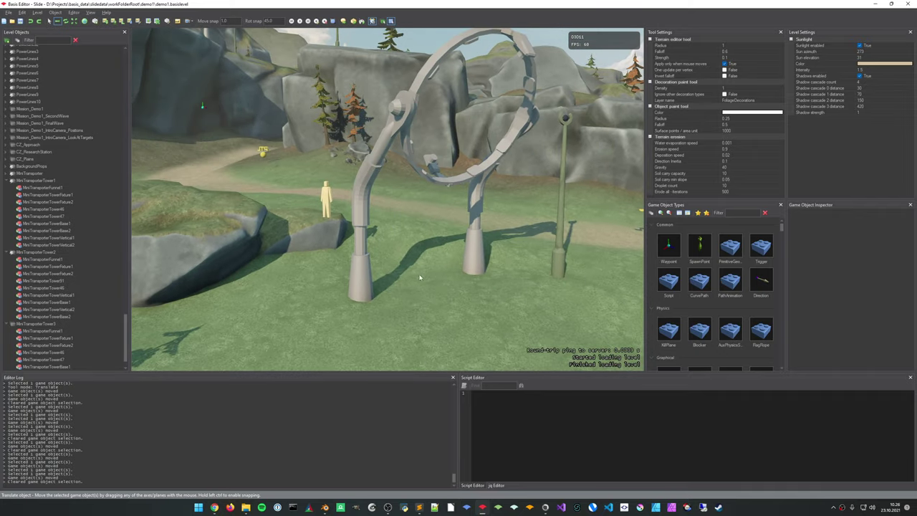
{"action": "key", "text": "alt+Tab"}
{"action": "key", "text": "alt+Tab"}
{"action": "key", "text": "alt+Tab"}
{"action": "key", "text": "alt+Tab"}
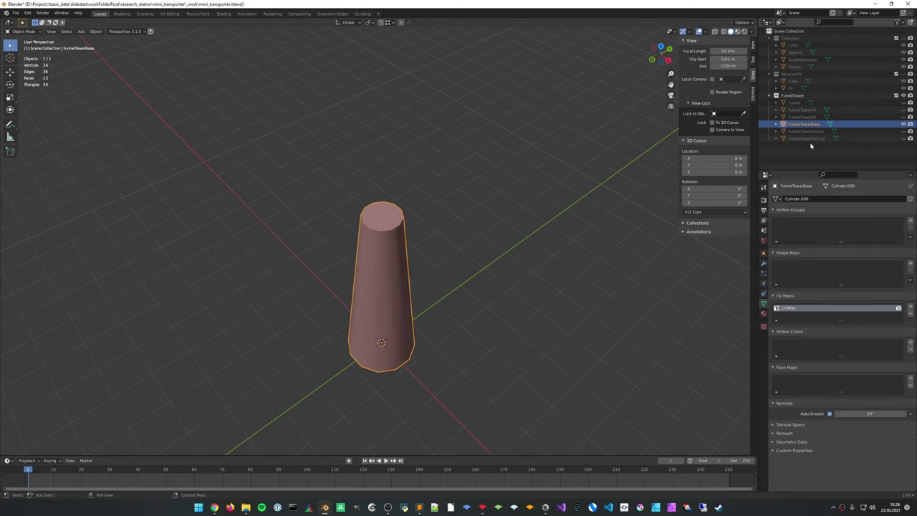
{"action": "left_click", "coordinate": [909, 125]}
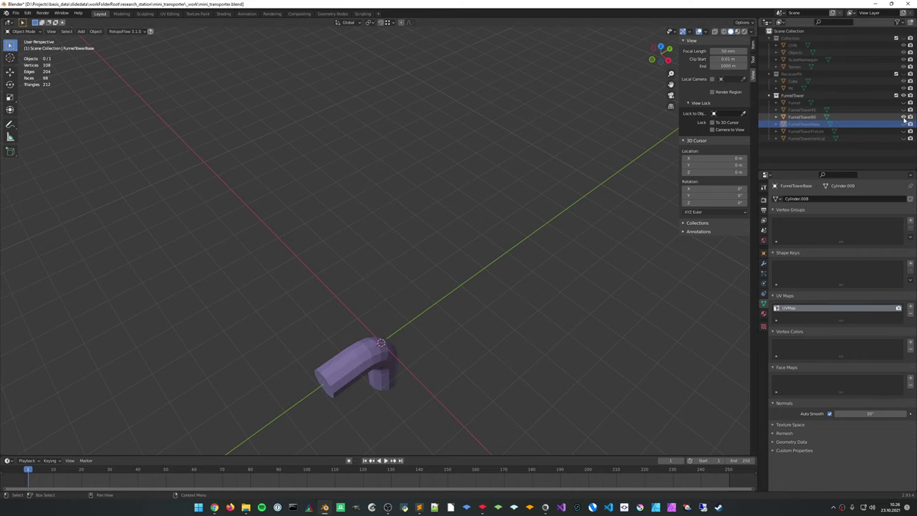
{"action": "middle_click_drag", "start_coordinate": [483, 310], "coordinate": [528, 219]}
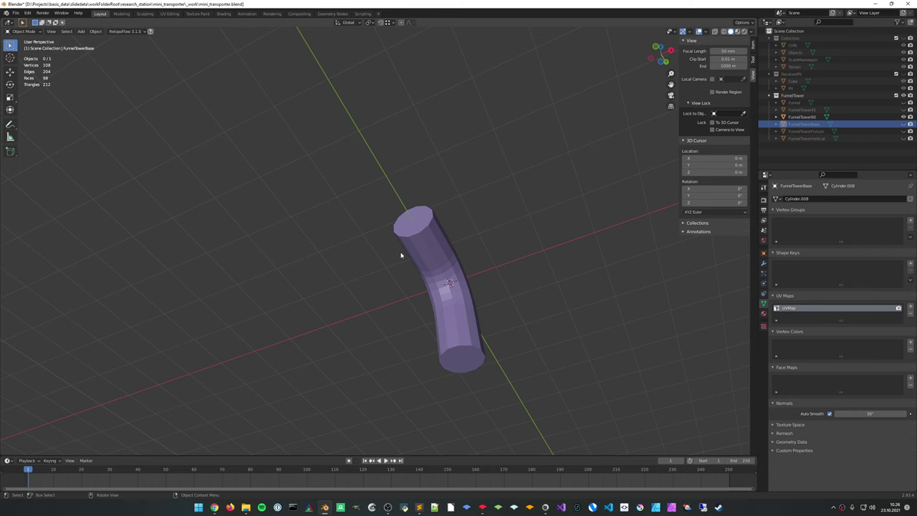
Inspect the shading of the tower's bent pipe segments up close in Basis Editor and return to Blender
{"action": "key", "text": "alt+Tab"}
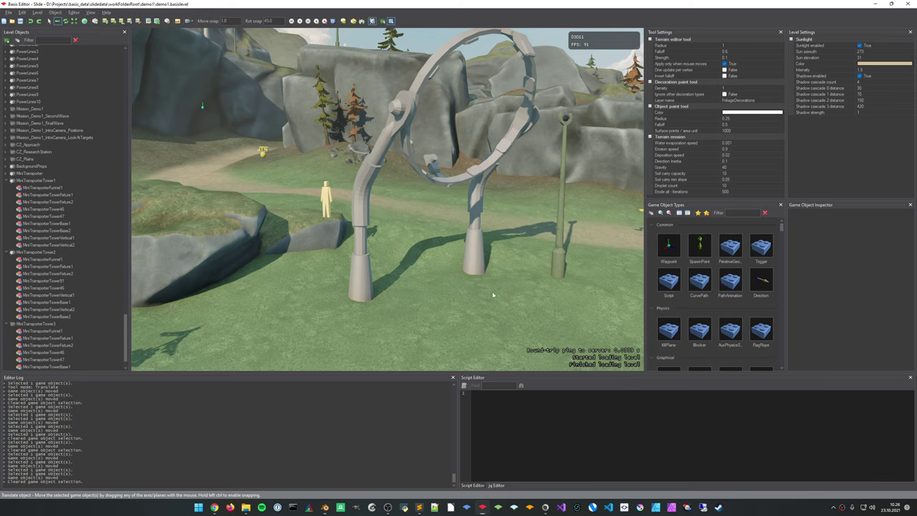
{"action": "middle_click_drag", "start_coordinate": [402, 209], "coordinate": [399, 225]}
{"action": "scroll", "coordinate": [399, 225], "scroll_direction": "up", "scroll_amount": 4}
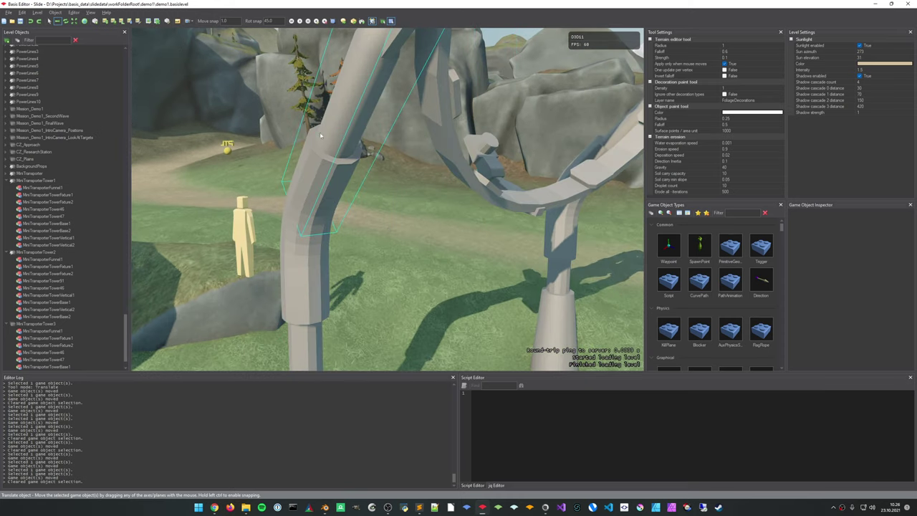
{"action": "key", "text": "alt+Tab"}
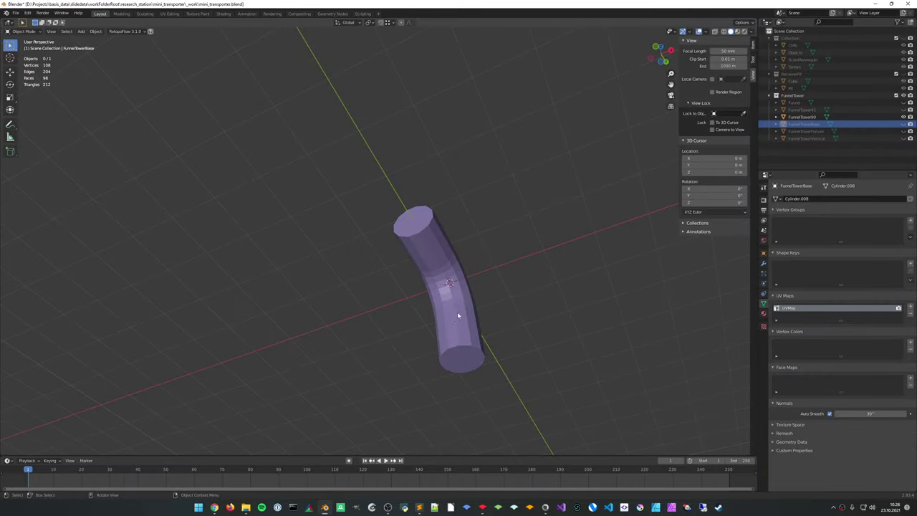
Shade the FunnelTower90 pipe smooth with Auto Smooth enabled at an angle of 45°
{"action": "middle_click_drag", "start_coordinate": [459, 315], "coordinate": [461, 324]}
{"action": "left_click", "coordinate": [459, 280]}
{"action": "middle_click_drag", "start_coordinate": [498, 255], "coordinate": [488, 276]}
{"action": "key", "text": "Tab"}
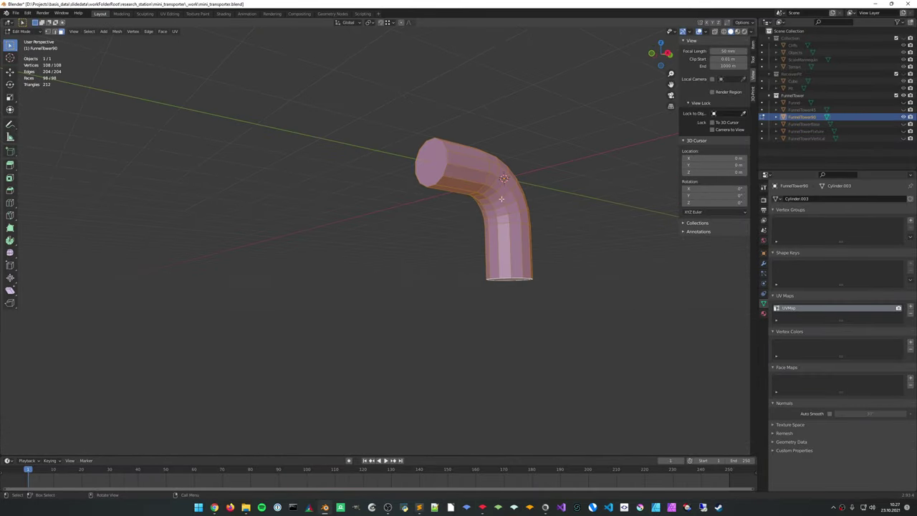
{"action": "key", "text": "Tab"}
{"action": "left_click", "coordinate": [829, 414]}
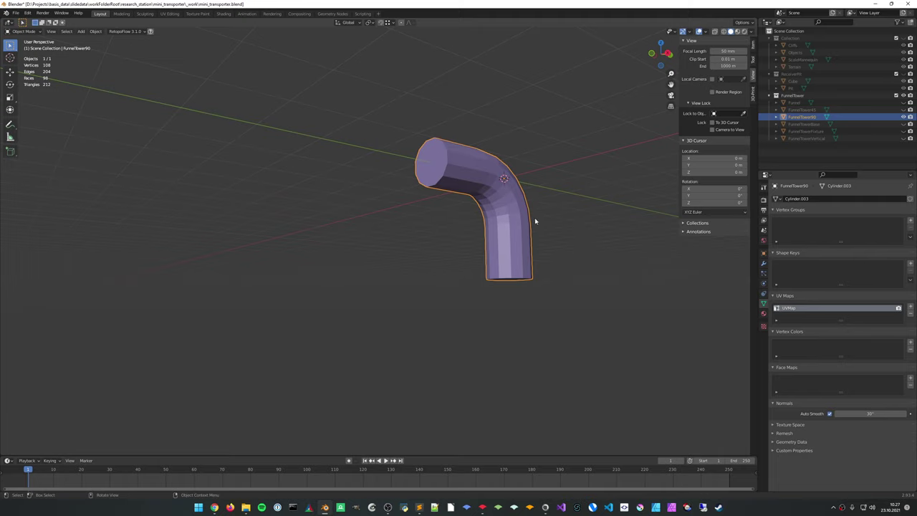
{"action": "right_click", "coordinate": [514, 221]}
{"action": "left_click", "coordinate": [514, 221]}
{"action": "mouse_move", "coordinate": [514, 222]}
{"action": "middle_mouse_down"}
{"action": "mouse_move", "coordinate": [551, 254]}
{"action": "mouse_move", "coordinate": [514, 268]}
{"action": "mouse_move", "coordinate": [640, 219]}
{"action": "mouse_move", "coordinate": [661, 245]}
{"action": "mouse_move", "coordinate": [632, 244]}
{"action": "mouse_move", "coordinate": [563, 271]}
{"action": "middle_mouse_up"}
{"action": "middle_click_drag", "start_coordinate": [471, 151], "coordinate": [439, 193]}
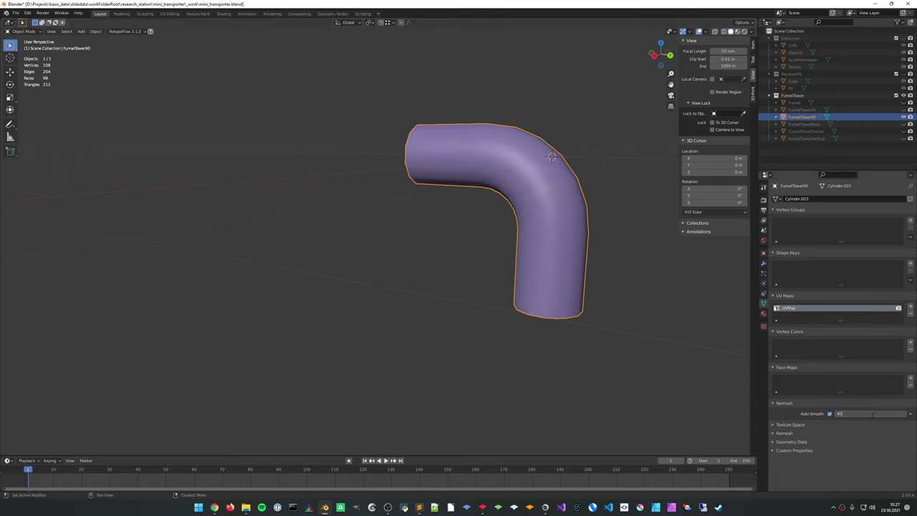
{"action": "middle_click_drag", "start_coordinate": [574, 229], "coordinate": [512, 208]}
Save the Blender file and export FunnelTower90 as FBX over the existing tower_90.fbx
{"action": "key", "text": "ctrl+s"}
{"action": "key", "text": "q"}
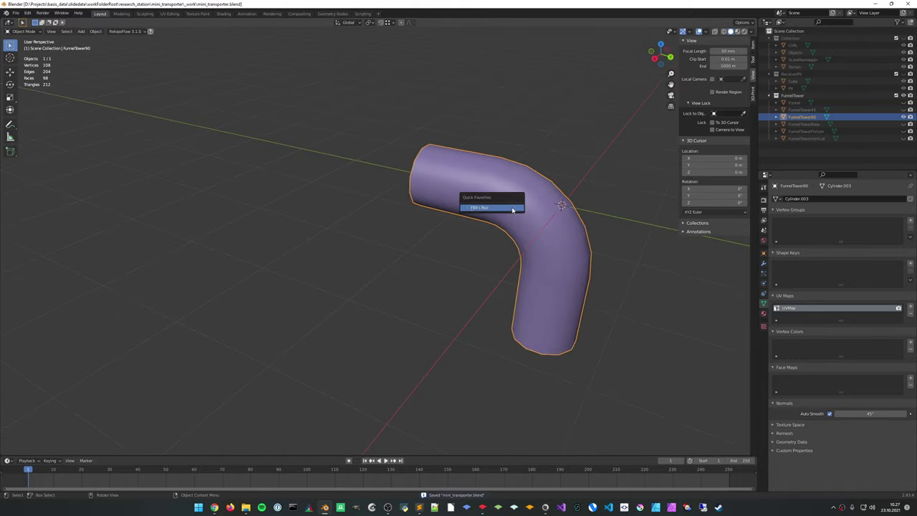
{"action": "left_click", "coordinate": [513, 207]}
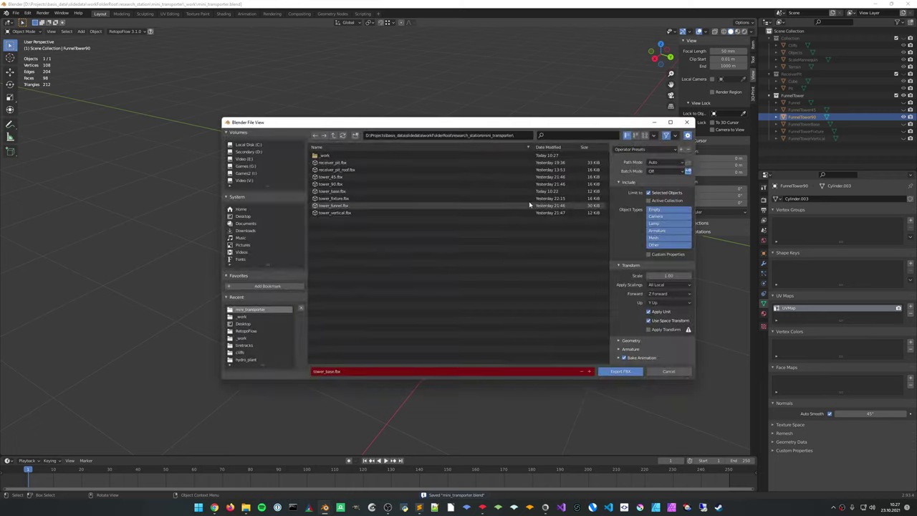
{"action": "double_click", "coordinate": [381, 184]}
Show FunnelTower45 in place of FunnelTower90 and shade it smooth with Auto Smooth at 45°
{"action": "left_click", "coordinate": [904, 117]}
{"action": "left_click", "coordinate": [904, 110]}
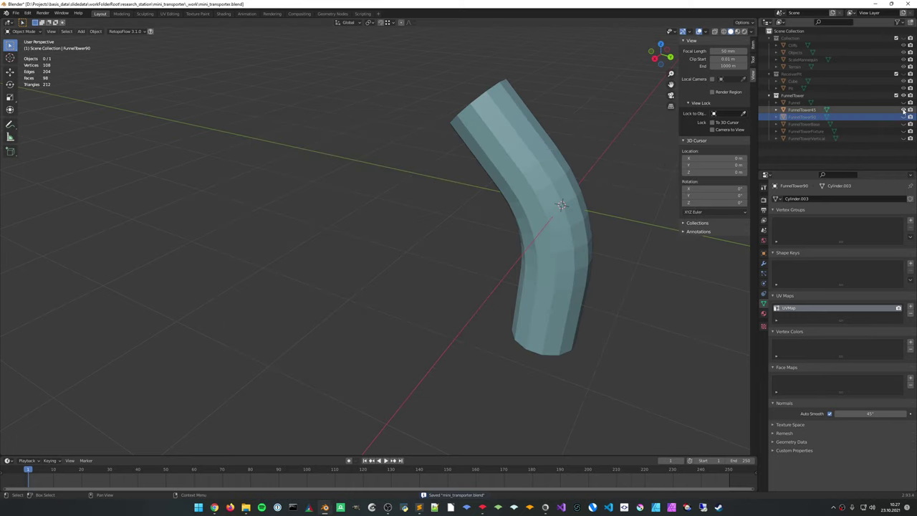
{"action": "left_click", "coordinate": [565, 221]}
{"action": "key", "text": "Tab"}
{"action": "middle_click_drag", "start_coordinate": [550, 249], "coordinate": [560, 255]}
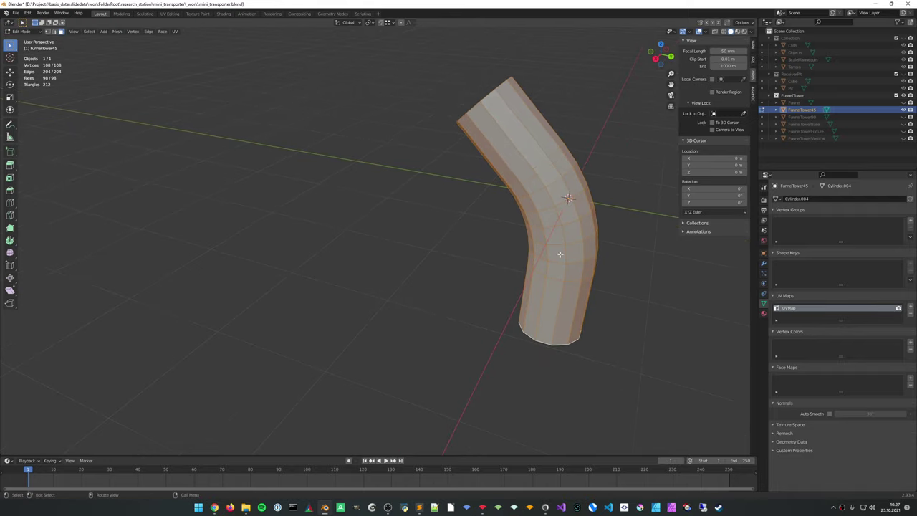
{"action": "left_click", "coordinate": [829, 413]}
{"action": "key", "text": "Tab"}
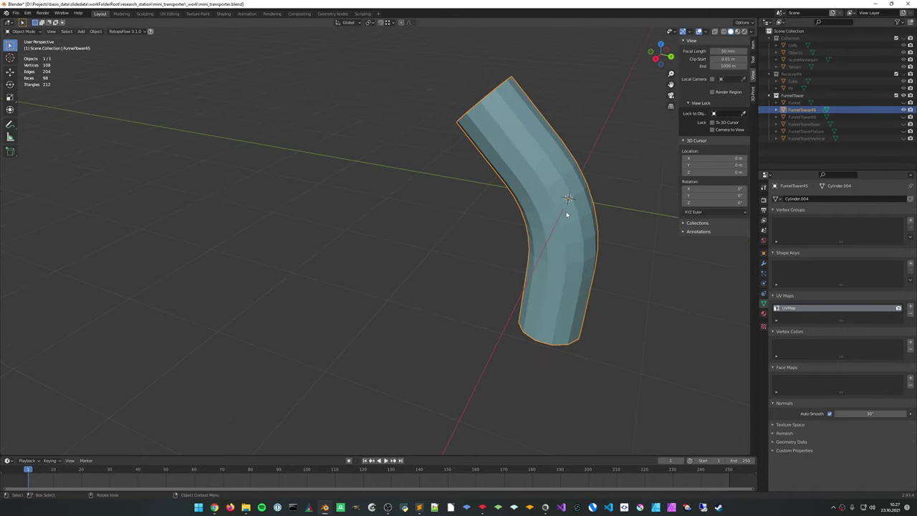
{"action": "right_click", "coordinate": [567, 209]}
{"action": "left_click", "coordinate": [566, 213]}
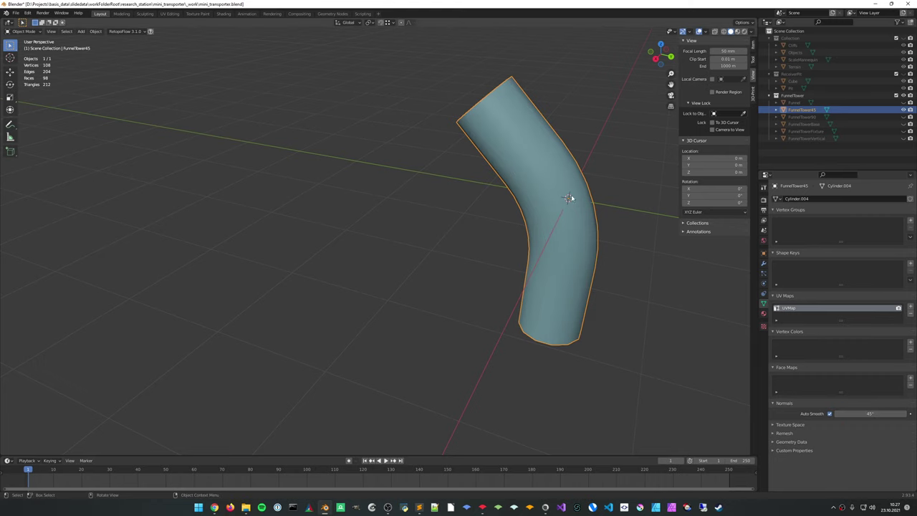
Export FunnelTower45 as FBX over the existing tower_45.fbx and hide the object
{"action": "left_click", "coordinate": [545, 200]}
{"action": "double_click", "coordinate": [380, 178]}
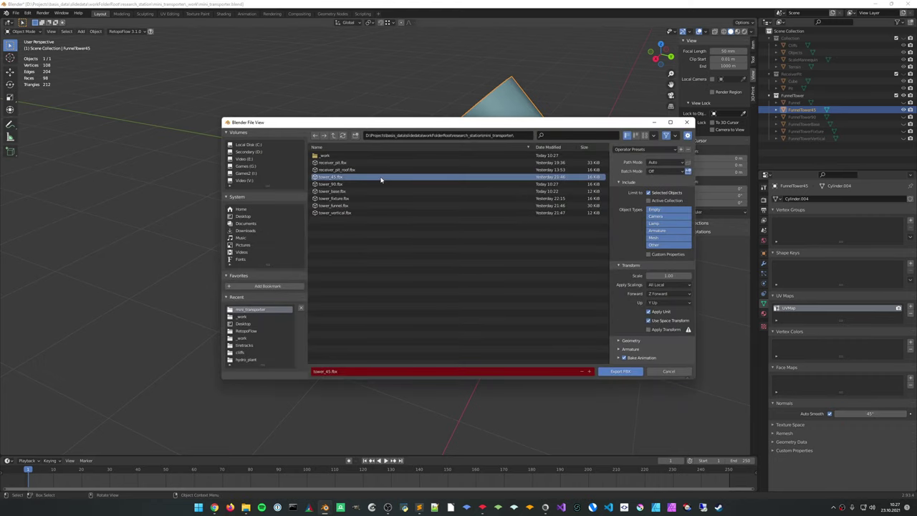
{"action": "left_click", "coordinate": [903, 110]}
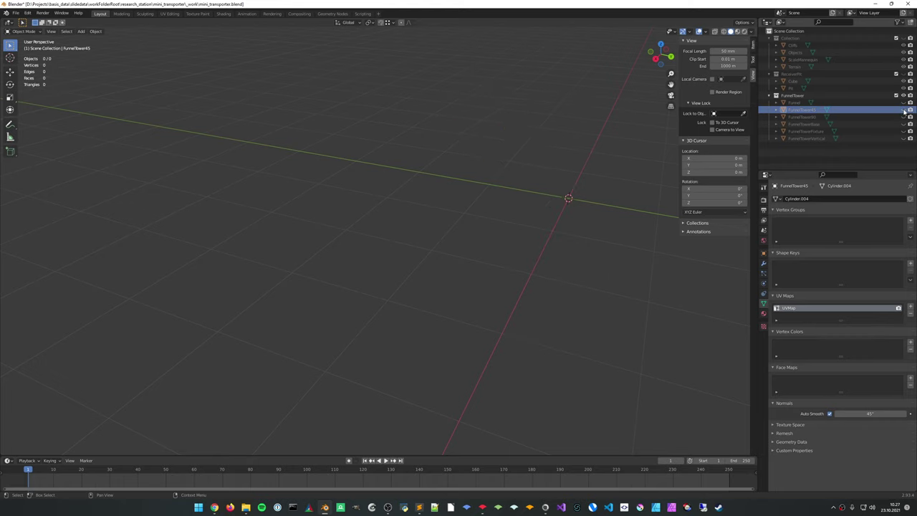
Show the FunnelTowerVertical pole and shade it smooth with Auto Smooth at 45°
{"action": "left_click", "coordinate": [903, 138]}
{"action": "left_click", "coordinate": [578, 236]}
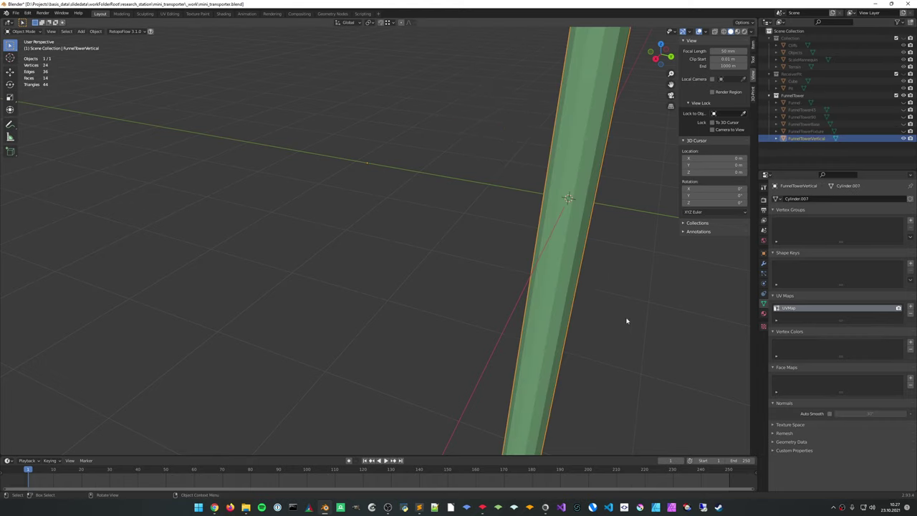
{"action": "middle_click_drag", "start_coordinate": [626, 317], "coordinate": [621, 301]}
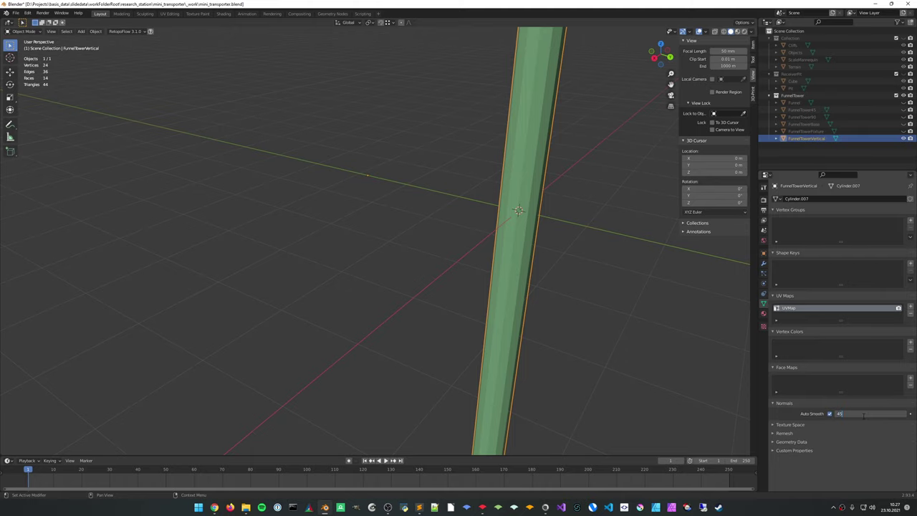
{"action": "key", "text": "Tab"}
{"action": "key", "text": "Tab"}
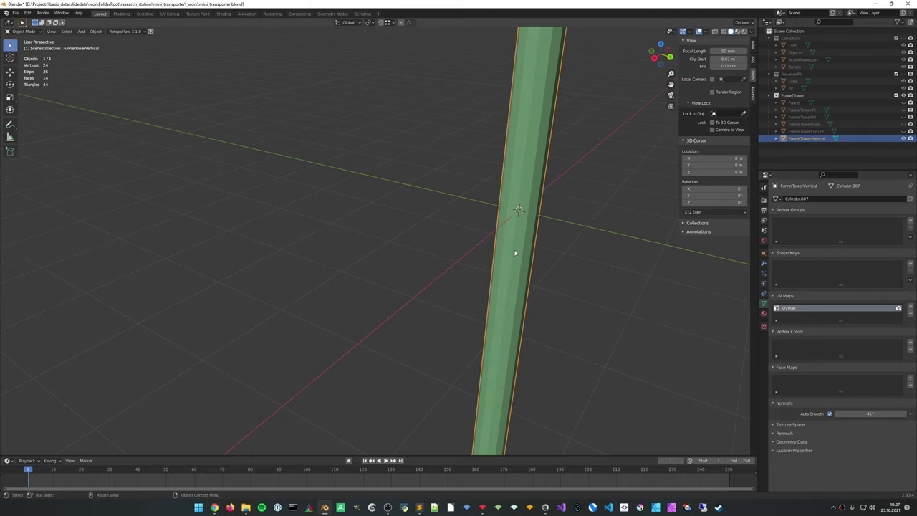
{"action": "right_click", "coordinate": [518, 253]}
{"action": "left_click", "coordinate": [519, 251]}
{"action": "middle_click_drag", "start_coordinate": [518, 254], "coordinate": [557, 254]}
Save the Blender file and export FunnelTowerVertical as FBX over the existing tower_vertical.fbx
{"action": "key", "text": "ctrl+s"}
{"action": "key", "text": "F3"}
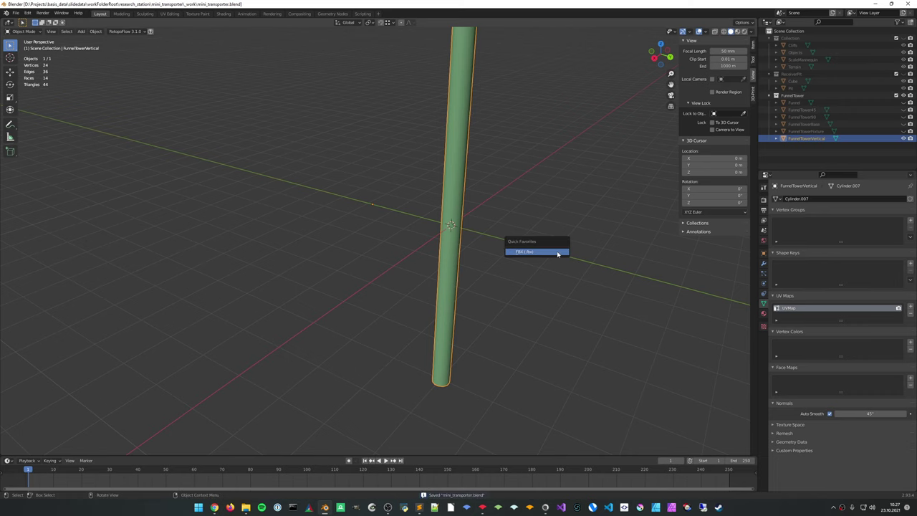
{"action": "key", "text": "Return"}
{"action": "double_click", "coordinate": [352, 213]}
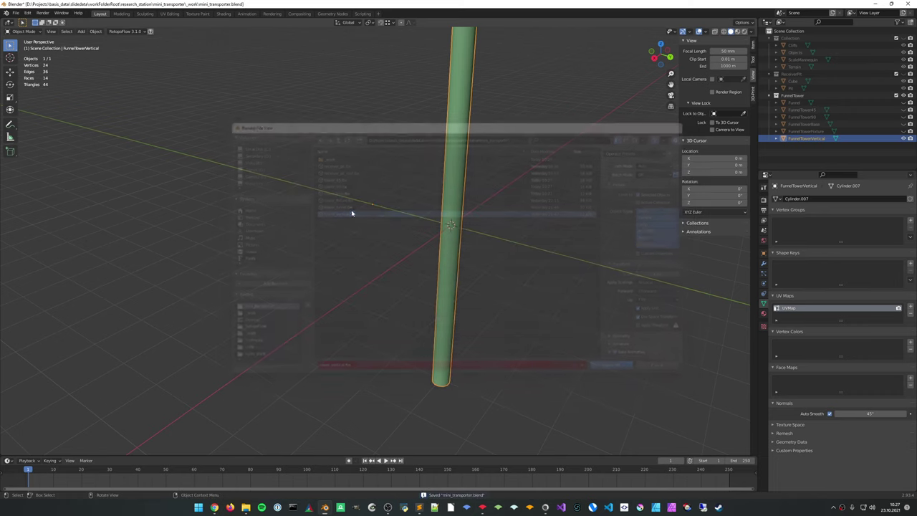
Switch to Basis Editor and fly around the towers and the receiver pit to examine the re-exported pipe meshes
{"action": "key", "text": "alt+Tab"}
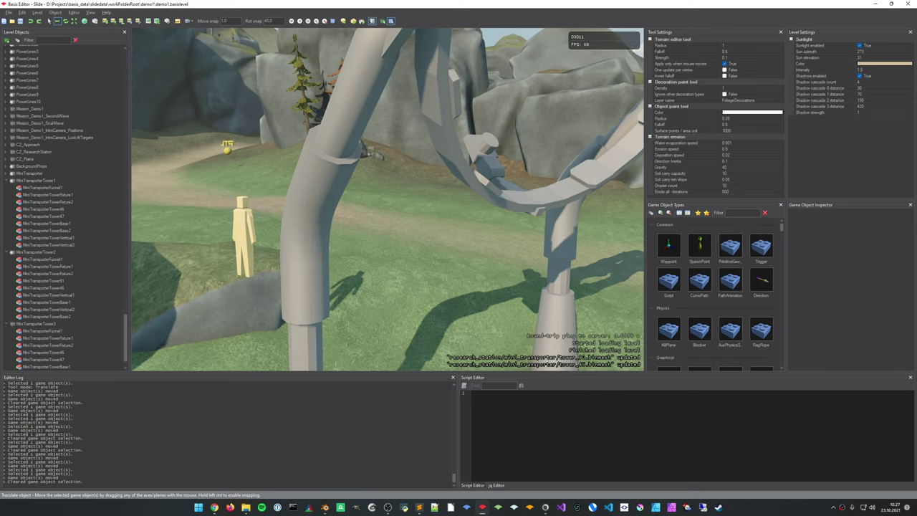
{"action": "right_click_drag", "start_coordinate": [387, 199], "coordinate": [501, 209]}
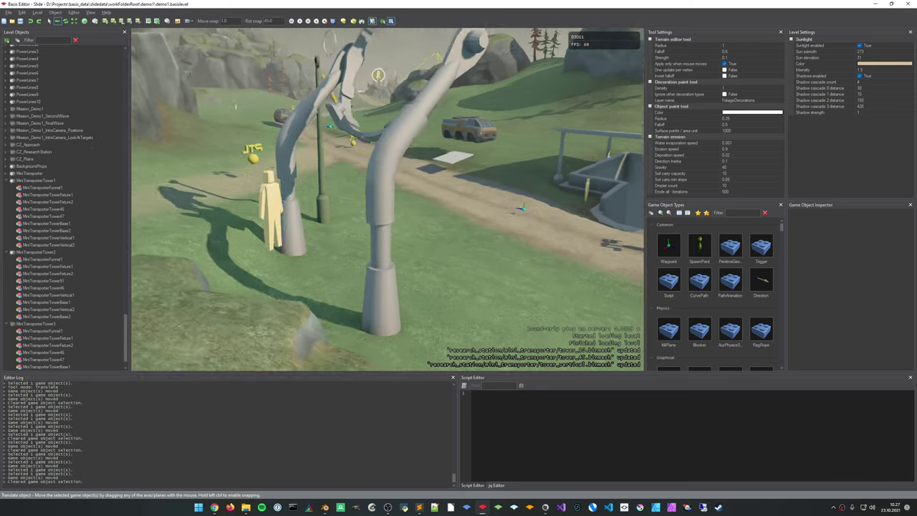
{"action": "right_click_drag", "start_coordinate": [430, 258], "coordinate": [425, 326]}
{"action": "key", "text": "w"}
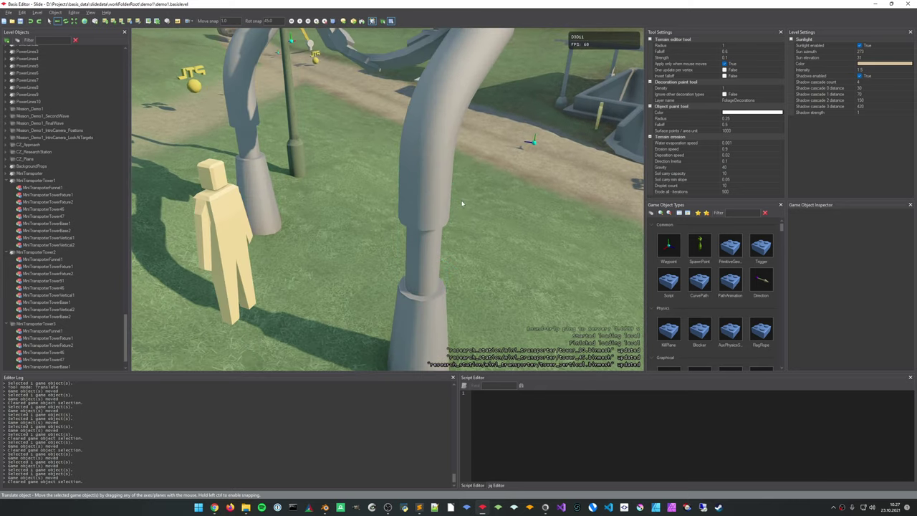
{"action": "key", "text": "s"}
{"action": "right_click_drag", "start_coordinate": [462, 204], "coordinate": [187, 210]}
{"action": "key", "text": "d"}
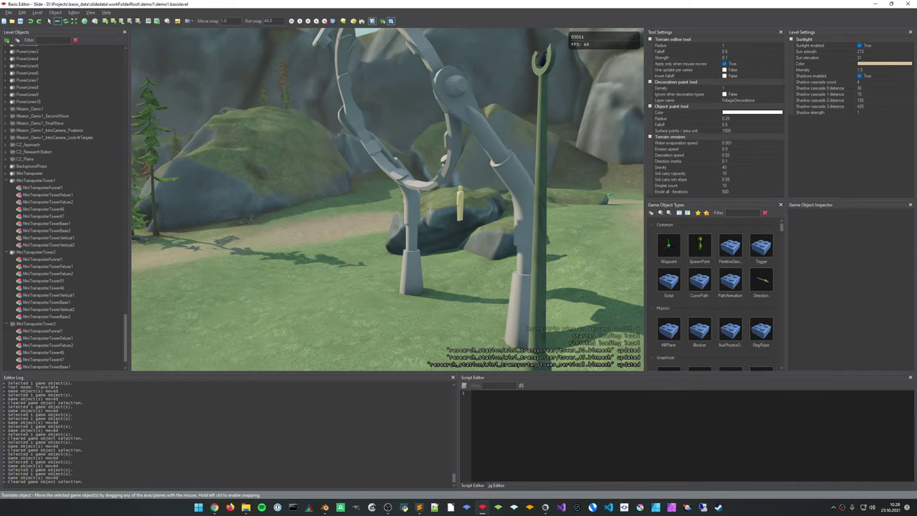
{"action": "right_click_drag", "start_coordinate": [452, 209], "coordinate": [510, 213]}
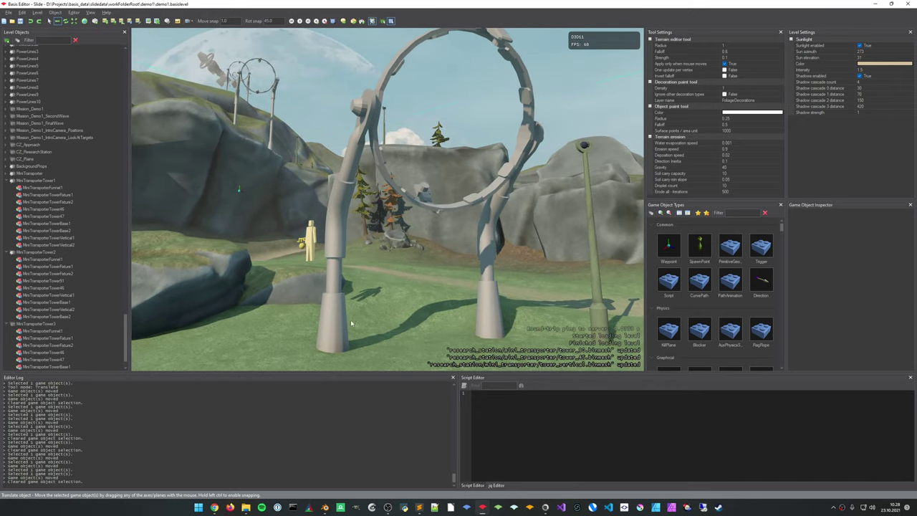
{"action": "right_click_drag", "start_coordinate": [388, 308], "coordinate": [381, 293]}
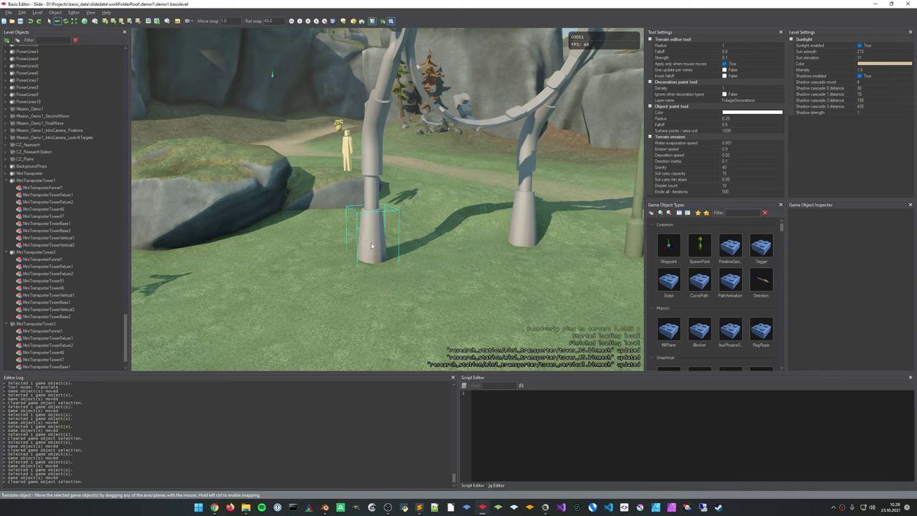
{"action": "right_click_drag", "start_coordinate": [439, 266], "coordinate": [519, 282]}
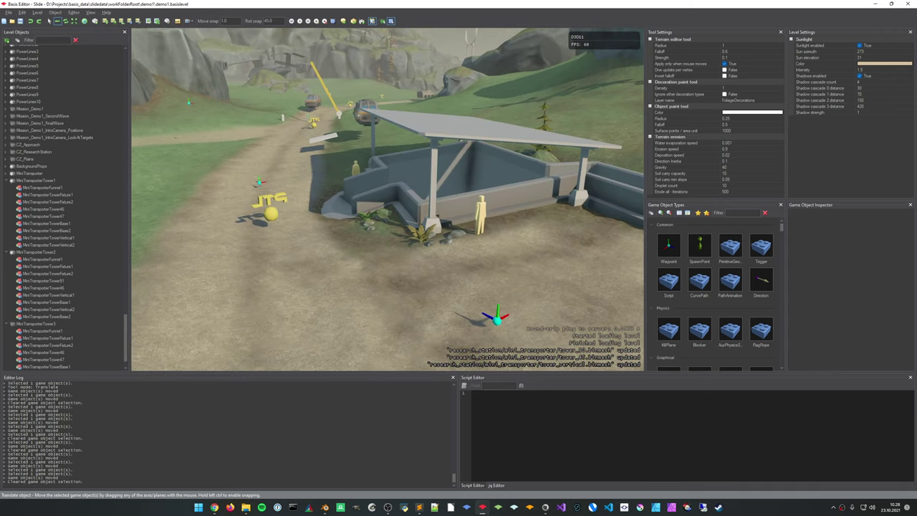
{"action": "mouse_move", "coordinate": [377, 236]}
{"action": "right_mouse_down"}
{"action": "mouse_move", "coordinate": [301, 233]}
{"action": "mouse_move", "coordinate": [268, 207]}
{"action": "mouse_move", "coordinate": [361, 236]}
{"action": "right_mouse_up"}
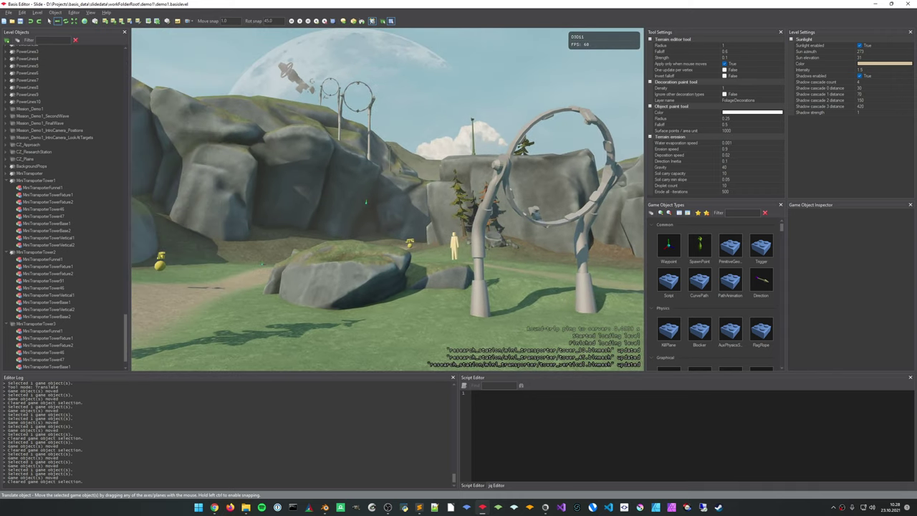
{"action": "right_click_drag", "start_coordinate": [388, 199], "coordinate": [429, 228]}
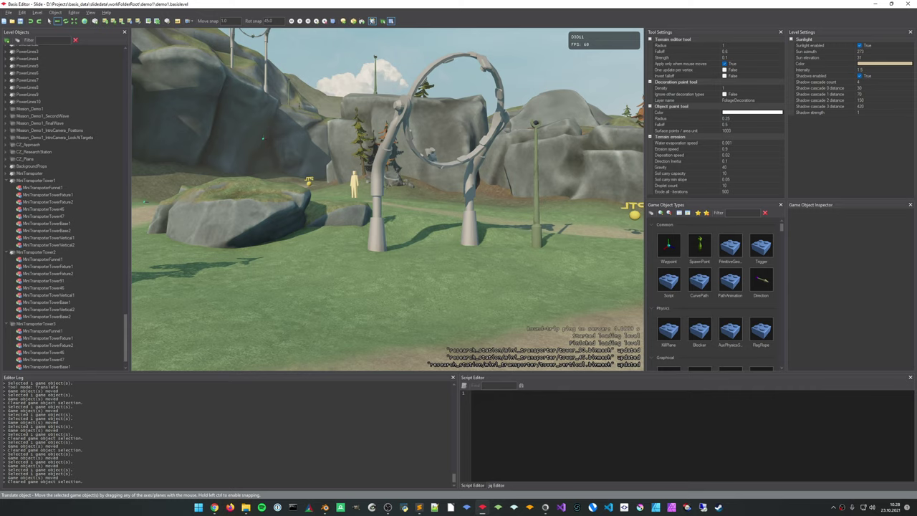
Switch back to Blender and show the Funnel ring in place of FunnelTowerVertical
{"action": "key", "text": "alt+Tab"}
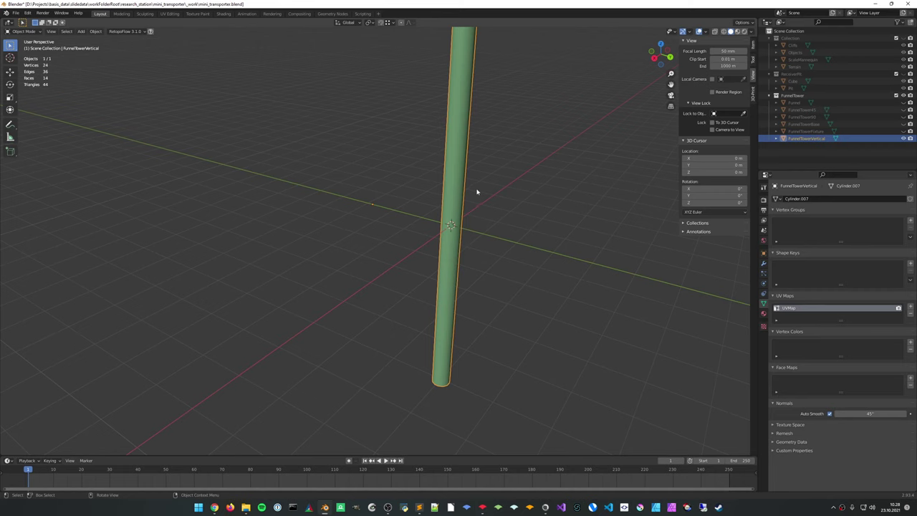
{"action": "left_click", "coordinate": [904, 139]}
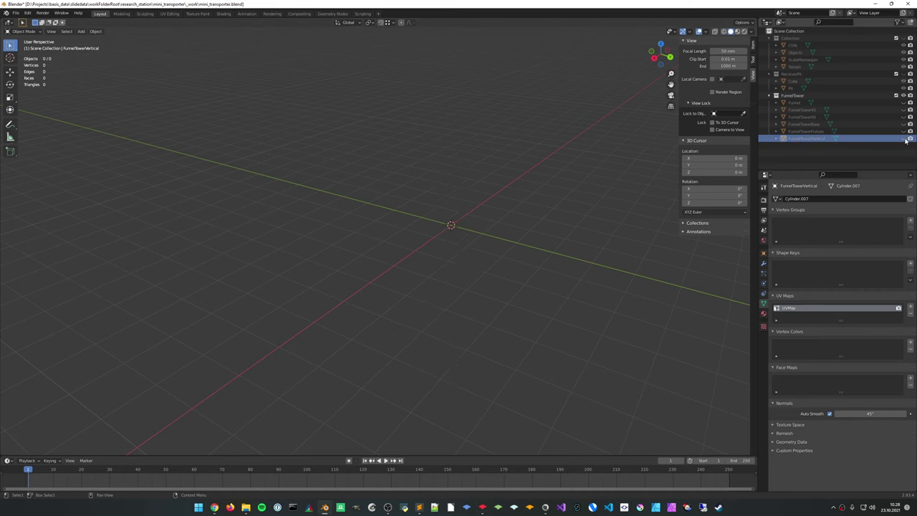
{"action": "left_click", "coordinate": [907, 104]}
{"action": "middle_click_drag", "start_coordinate": [544, 179], "coordinate": [481, 217]}
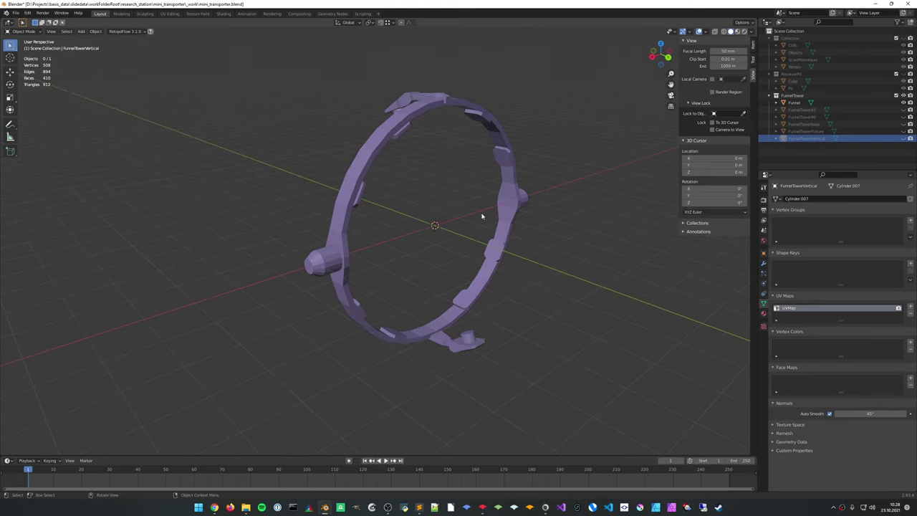
Shade the Funnel ring smooth and enable Auto Smooth on its normals
{"action": "scroll", "coordinate": [412, 217], "scroll_direction": "up", "scroll_amount": 2}
{"action": "middle_click_drag", "start_coordinate": [392, 253], "coordinate": [323, 235]}
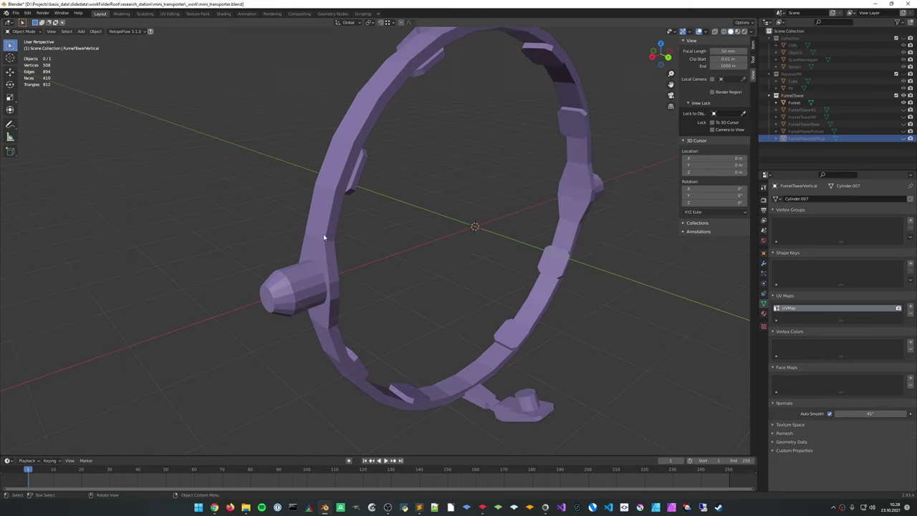
{"action": "left_click", "coordinate": [323, 235]}
{"action": "right_click", "coordinate": [323, 235]}
{"action": "left_click", "coordinate": [323, 235]}
{"action": "key", "text": "Tab"}
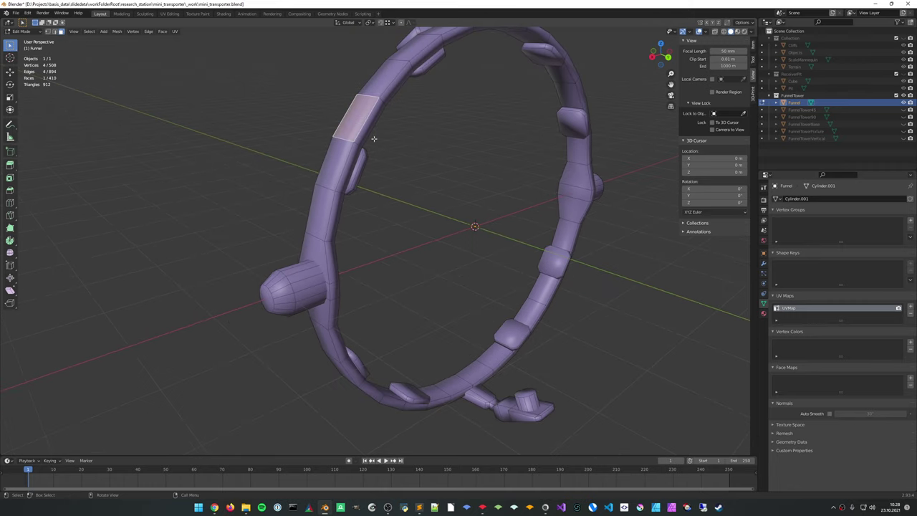
{"action": "left_click", "coordinate": [829, 415]}
{"action": "key", "text": "Tab"}
Mark the end-cap and bevel edge loops of one of the ring's side pins as sharp
{"action": "middle_click_drag", "start_coordinate": [467, 184], "coordinate": [259, 297]}
{"action": "key", "text": "Tab"}
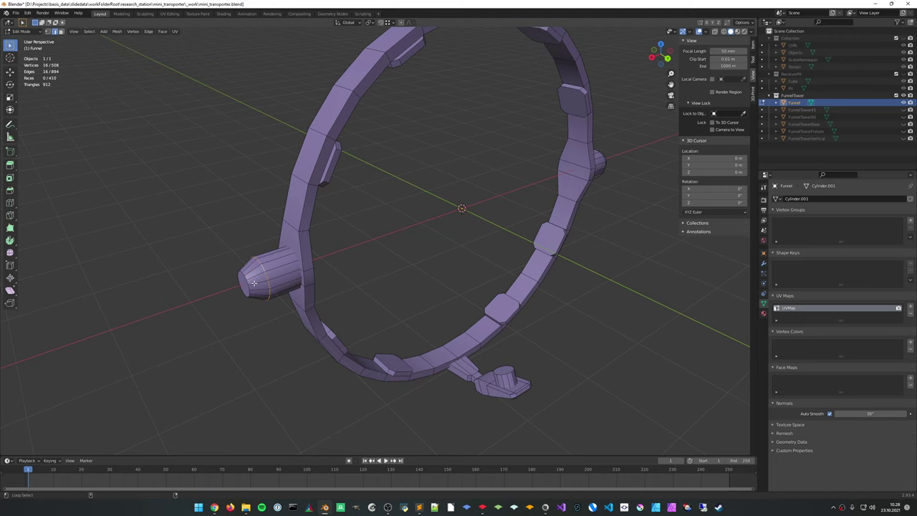
{"action": "left_click", "coordinate": [245, 276], "text": "alt+shift"}
{"action": "right_click", "coordinate": [284, 285]}
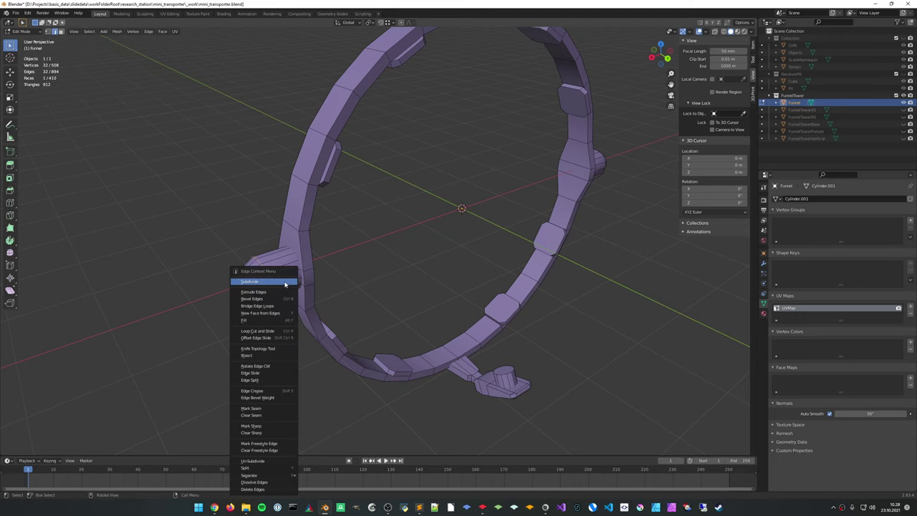
{"action": "left_click", "coordinate": [279, 426]}
{"action": "key", "text": "Tab"}
Mark the same two edge loops sharp on the pin at the opposite side of the ring
{"action": "middle_click_drag", "start_coordinate": [380, 285], "coordinate": [422, 246]}
{"action": "scroll", "coordinate": [406, 252], "scroll_direction": "up", "scroll_amount": 5}
{"action": "key", "text": "Tab"}
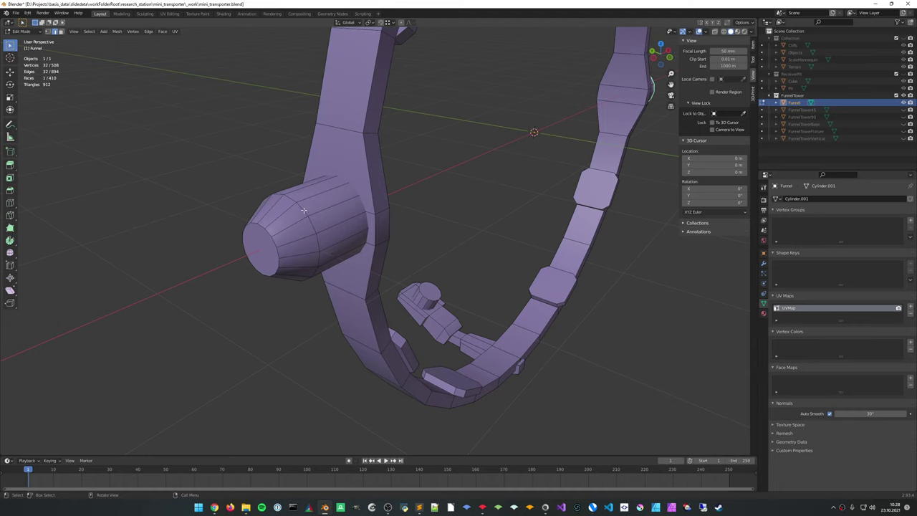
{"action": "left_click", "coordinate": [268, 232], "text": "alt+shift"}
{"action": "right_click", "coordinate": [268, 233]}
{"action": "left_click", "coordinate": [267, 234]}
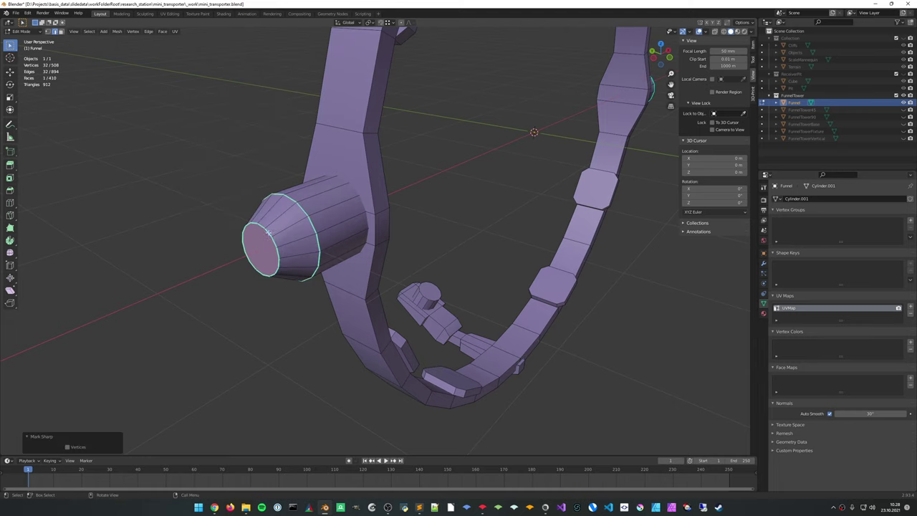
{"action": "key", "text": "Tab"}
Set the Funnel's Auto Smooth angle to 45° and check the shading around the arm and ring
{"action": "scroll", "coordinate": [380, 251], "scroll_direction": "down", "scroll_amount": 4}
{"action": "middle_click_drag", "start_coordinate": [380, 250], "coordinate": [428, 162]}
{"action": "middle_click_drag", "start_coordinate": [428, 162], "coordinate": [454, 174], "text": "shift"}
{"action": "scroll", "coordinate": [406, 296], "scroll_direction": "up", "scroll_amount": 4}
{"action": "scroll", "coordinate": [430, 253], "scroll_direction": "up", "scroll_amount": 2}
{"action": "scroll", "coordinate": [392, 303], "scroll_direction": "up", "scroll_amount": 3}
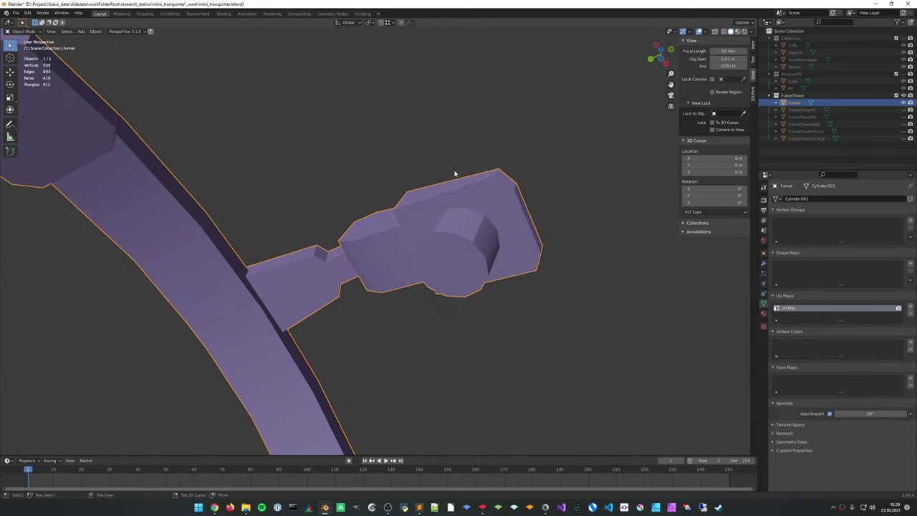
{"action": "middle_click_drag", "start_coordinate": [476, 233], "coordinate": [471, 260]}
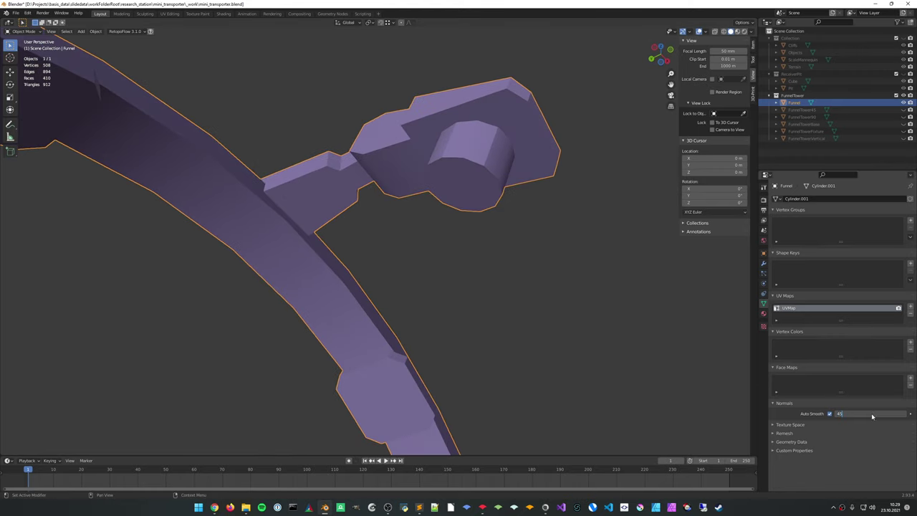
{"action": "middle_click_drag", "start_coordinate": [533, 280], "coordinate": [437, 245]}
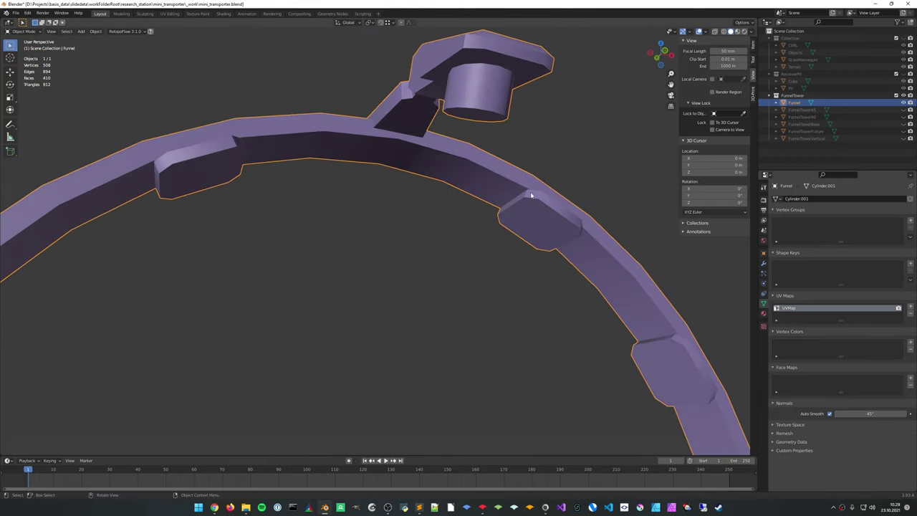
{"action": "middle_click_drag", "start_coordinate": [479, 220], "coordinate": [320, 222]}
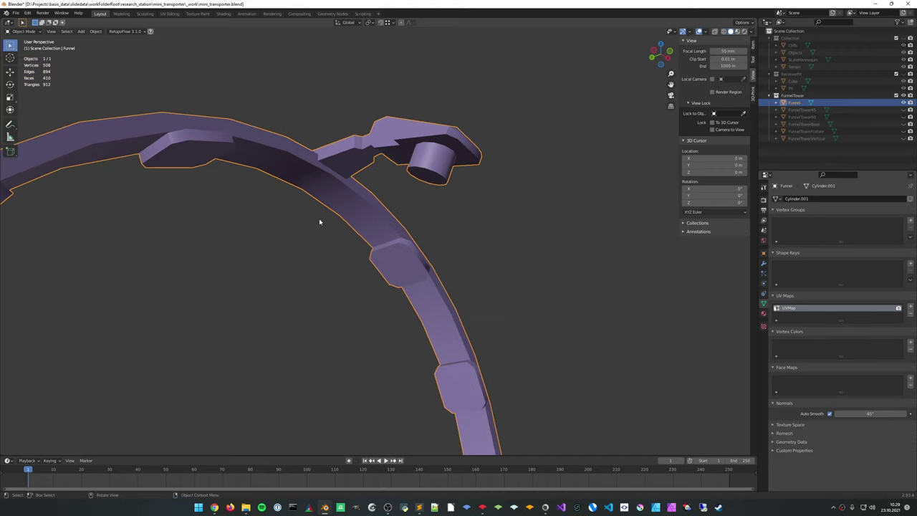
{"action": "key", "text": "Tab"}
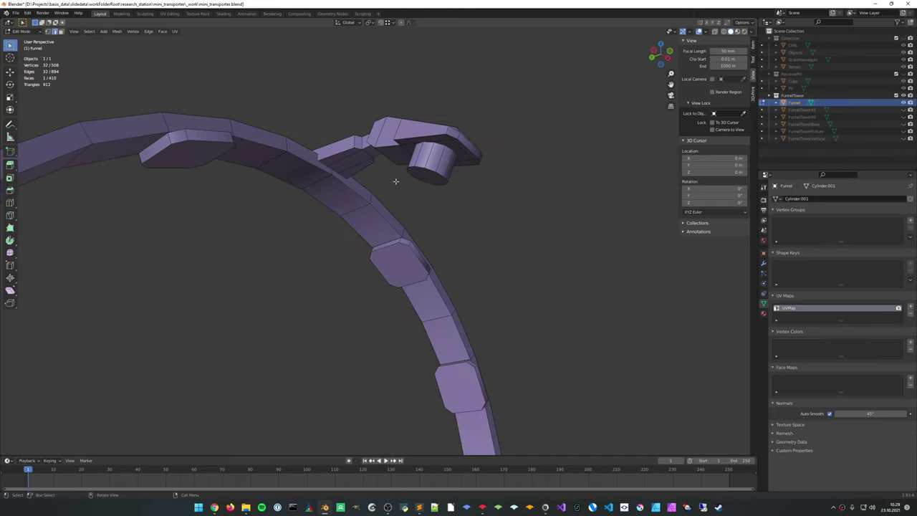
{"action": "middle_click_drag", "start_coordinate": [395, 181], "coordinate": [436, 211]}
{"action": "key", "text": "Tab"}
{"action": "middle_click_drag", "start_coordinate": [466, 149], "coordinate": [386, 117]}
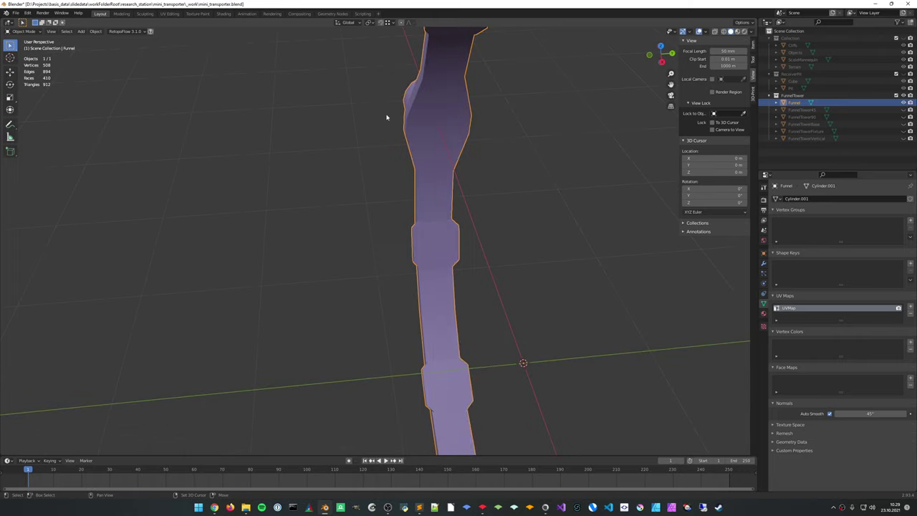
{"action": "middle_click_drag", "start_coordinate": [393, 217], "coordinate": [422, 223]}
Select the front faces of all eight pads inside the ring, grow the selection to their sides and mark the edges sharp
{"action": "key", "text": "Tab"}
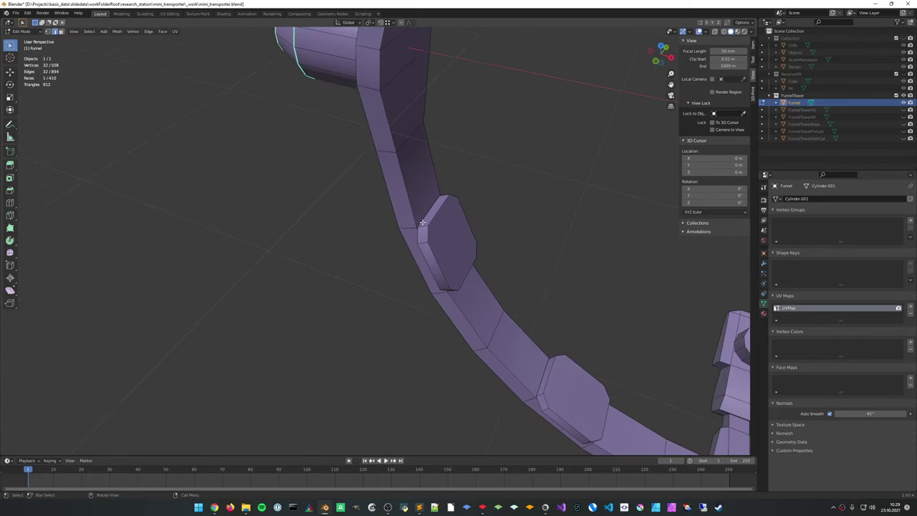
{"action": "middle_click_drag", "start_coordinate": [462, 248], "coordinate": [464, 249]}
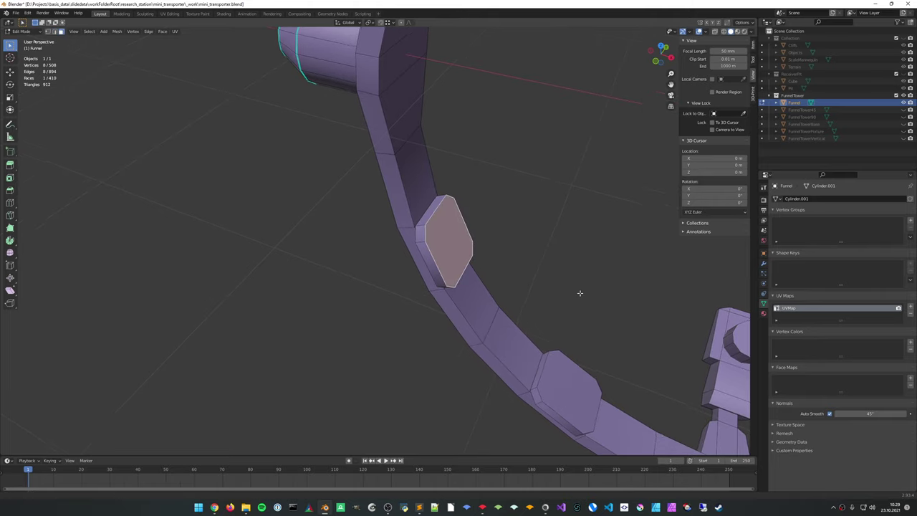
{"action": "middle_click_drag", "start_coordinate": [580, 293], "coordinate": [332, 330]}
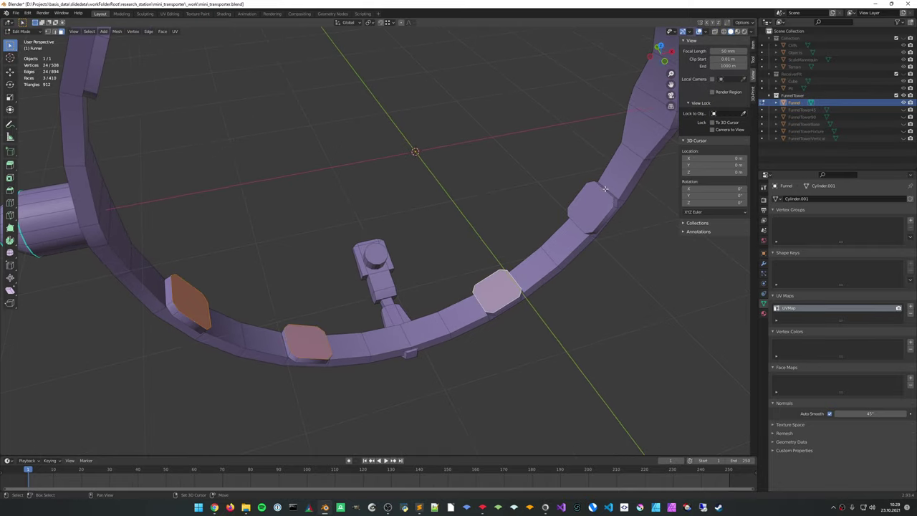
{"action": "middle_click_drag", "start_coordinate": [585, 207], "coordinate": [584, 185]}
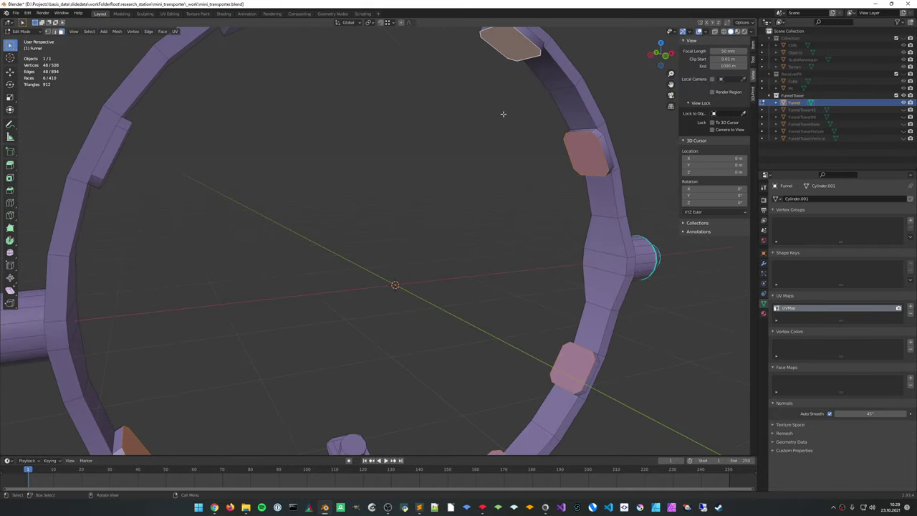
{"action": "middle_click_drag", "start_coordinate": [503, 113], "coordinate": [429, 137]}
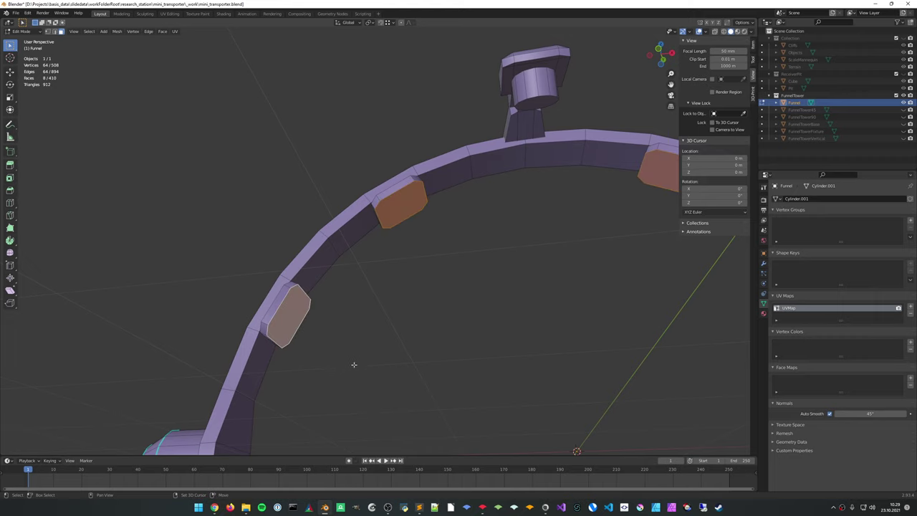
{"action": "middle_click_drag", "start_coordinate": [353, 365], "coordinate": [473, 267]}
{"action": "middle_click_drag", "start_coordinate": [514, 243], "coordinate": [386, 251]}
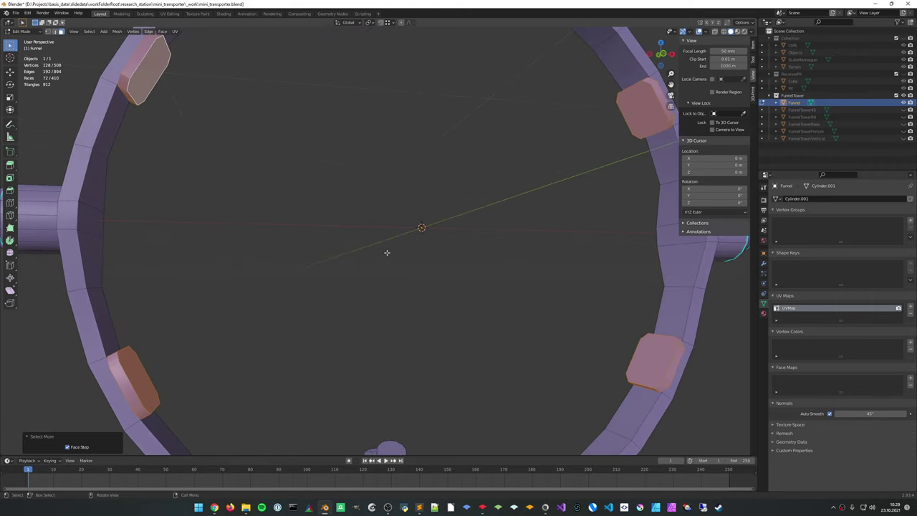
{"action": "right_click", "coordinate": [387, 251]}
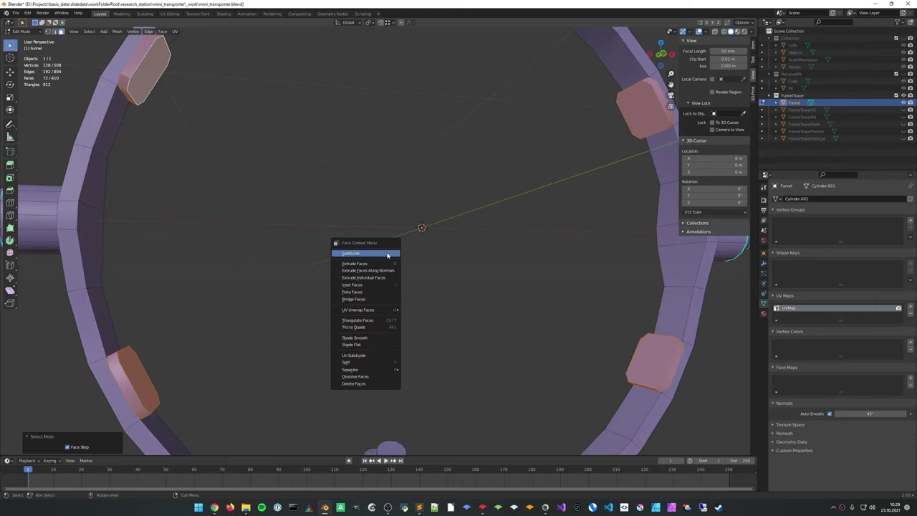
{"action": "right_click", "coordinate": [329, 198]}
{"action": "key", "text": "Escape"}
{"action": "key", "text": "2"}
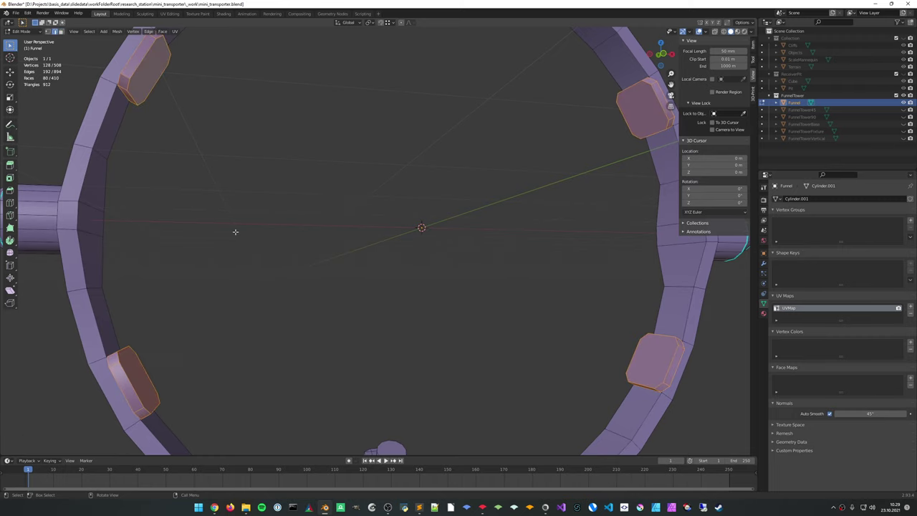
{"action": "right_click", "coordinate": [236, 234]}
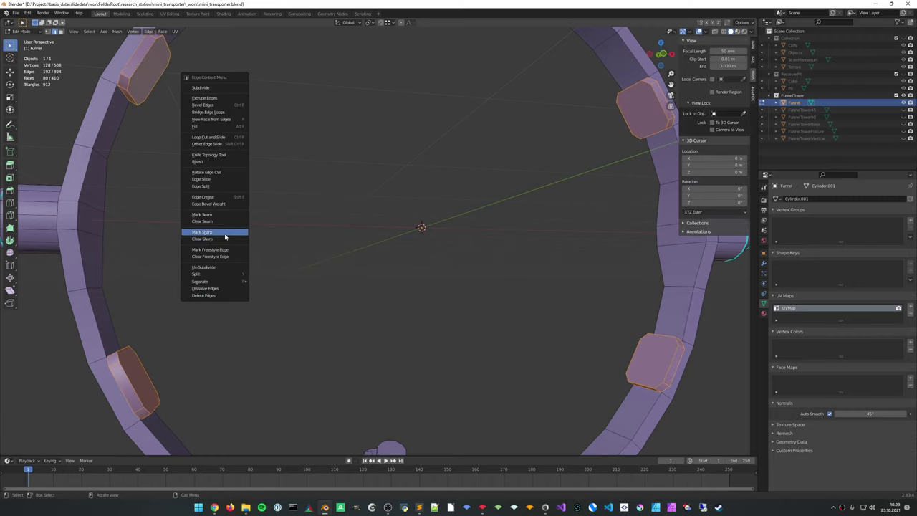
{"action": "left_click", "coordinate": [225, 235]}
{"action": "key", "text": "Tab"}
Mark the outer outline edges of the upper arm's head plate as sharp
{"action": "scroll", "coordinate": [361, 263], "scroll_direction": "down", "scroll_amount": 4}
{"action": "middle_click_drag", "start_coordinate": [361, 262], "coordinate": [336, 228]}
{"action": "scroll", "coordinate": [308, 280], "scroll_direction": "up", "scroll_amount": 4}
{"action": "key", "text": "Tab"}
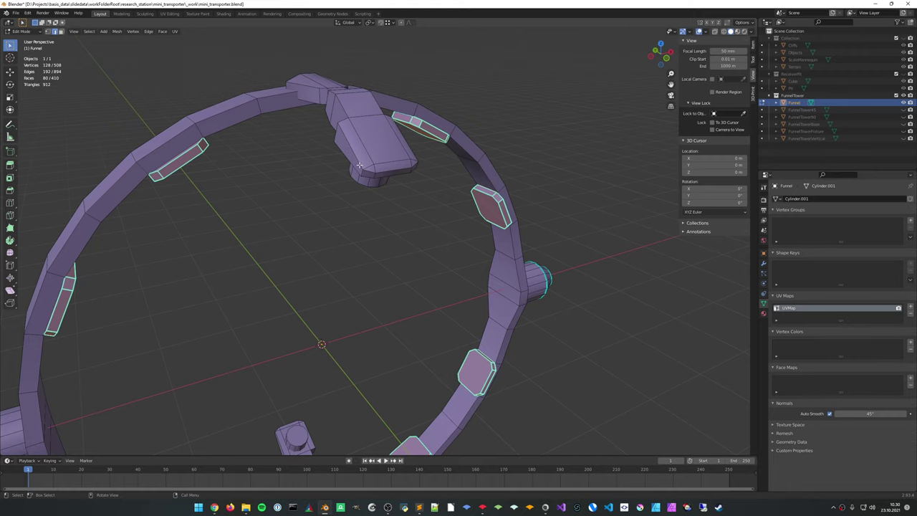
{"action": "middle_click_drag", "start_coordinate": [362, 142], "coordinate": [516, 299]}
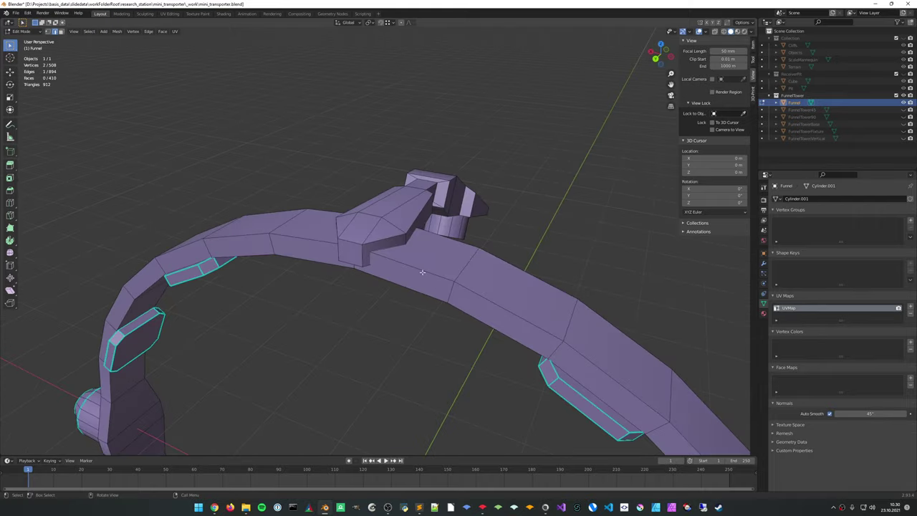
{"action": "middle_click_drag", "start_coordinate": [422, 272], "coordinate": [422, 271]}
{"action": "middle_click_drag", "start_coordinate": [388, 236], "coordinate": [452, 313]}
{"action": "left_click", "coordinate": [289, 354], "text": "ctrl"}
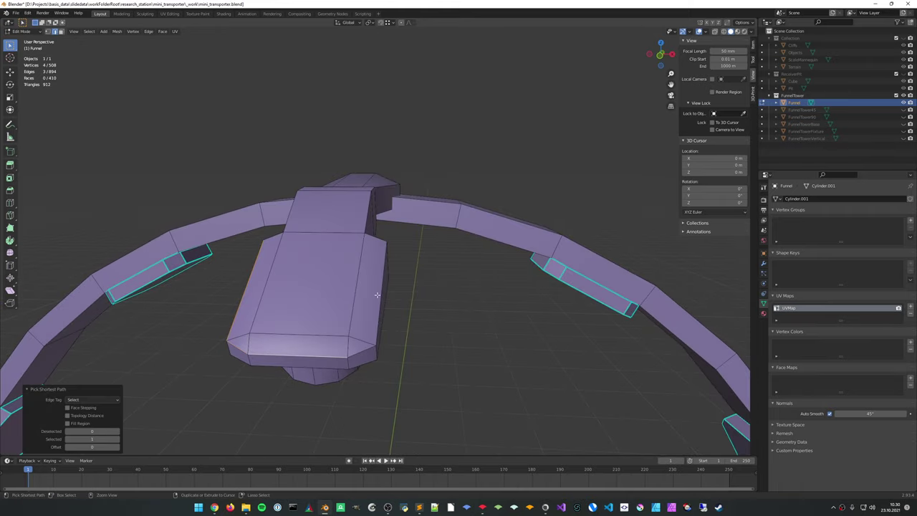
{"action": "mouse_move", "coordinate": [377, 294]}
{"action": "middle_mouse_down"}
{"action": "mouse_move", "coordinate": [330, 298]}
{"action": "mouse_move", "coordinate": [375, 293]}
{"action": "mouse_move", "coordinate": [397, 333]}
{"action": "mouse_move", "coordinate": [480, 295]}
{"action": "mouse_move", "coordinate": [420, 322]}
{"action": "mouse_move", "coordinate": [411, 301]}
{"action": "mouse_move", "coordinate": [424, 293]}
{"action": "mouse_move", "coordinate": [399, 289]}
{"action": "mouse_move", "coordinate": [392, 306]}
{"action": "mouse_move", "coordinate": [401, 338]}
{"action": "mouse_move", "coordinate": [397, 282]}
{"action": "mouse_move", "coordinate": [384, 298]}
{"action": "mouse_move", "coordinate": [369, 261]}
{"action": "mouse_move", "coordinate": [406, 265]}
{"action": "mouse_move", "coordinate": [409, 226]}
{"action": "mouse_move", "coordinate": [385, 279]}
{"action": "middle_mouse_up"}
{"action": "right_click", "coordinate": [330, 298]}
{"action": "left_click", "coordinate": [330, 296]}
{"action": "key", "text": "Tab"}
{"action": "key", "text": "Tab"}
{"action": "key", "text": "Tab"}
{"action": "key", "text": "Tab"}
Mark the two side edges and the front edge of the head plate's flat top face as sharp
{"action": "left_click", "coordinate": [395, 275], "text": "ctrl"}
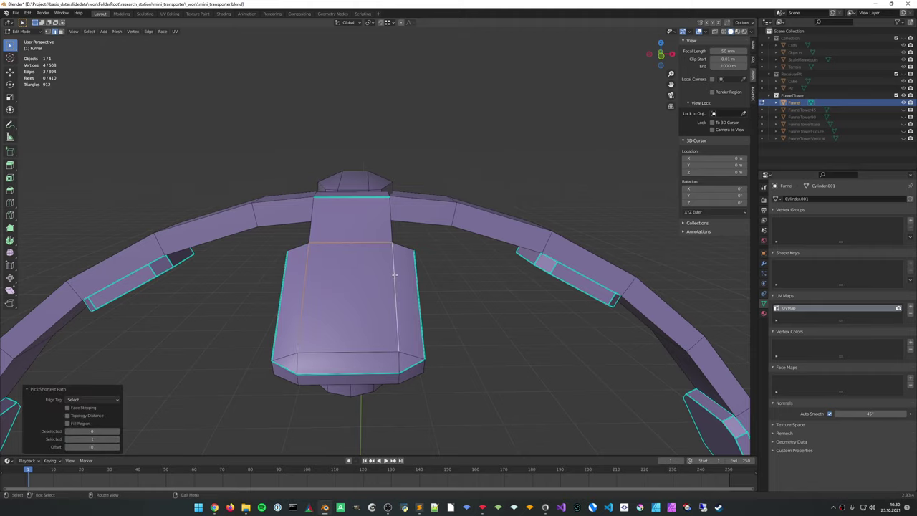
{"action": "key", "text": "ctrl+z"}
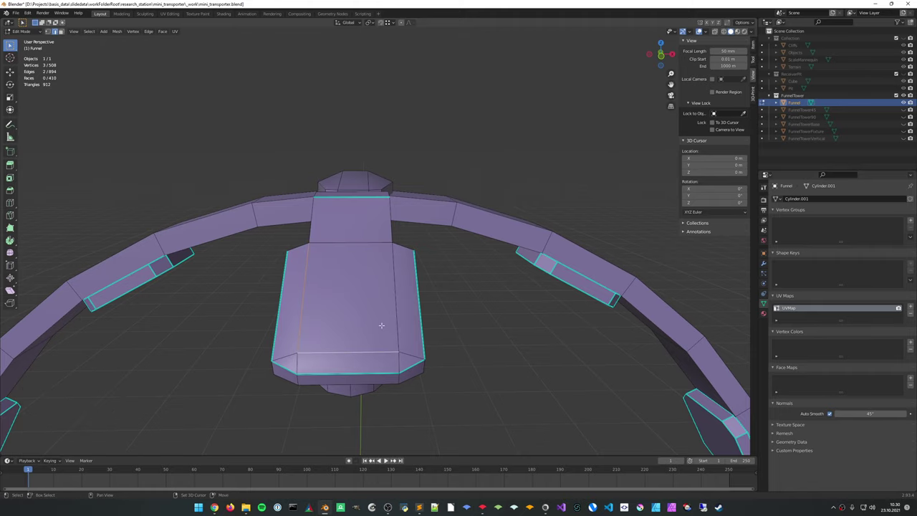
{"action": "right_click", "coordinate": [395, 301]}
{"action": "left_click", "coordinate": [395, 302]}
{"action": "key", "text": "Tab"}
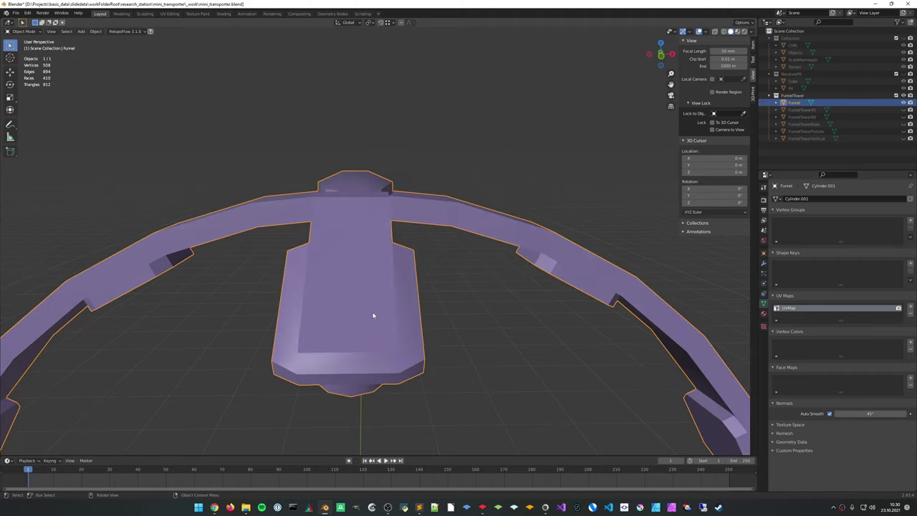
Mark the diagonal corner edges of the head plate's bevel sharp and compare the shading
{"action": "middle_click_drag", "start_coordinate": [372, 315], "coordinate": [443, 372]}
{"action": "key", "text": "Tab"}
{"action": "left_click", "coordinate": [470, 400], "text": "shift"}
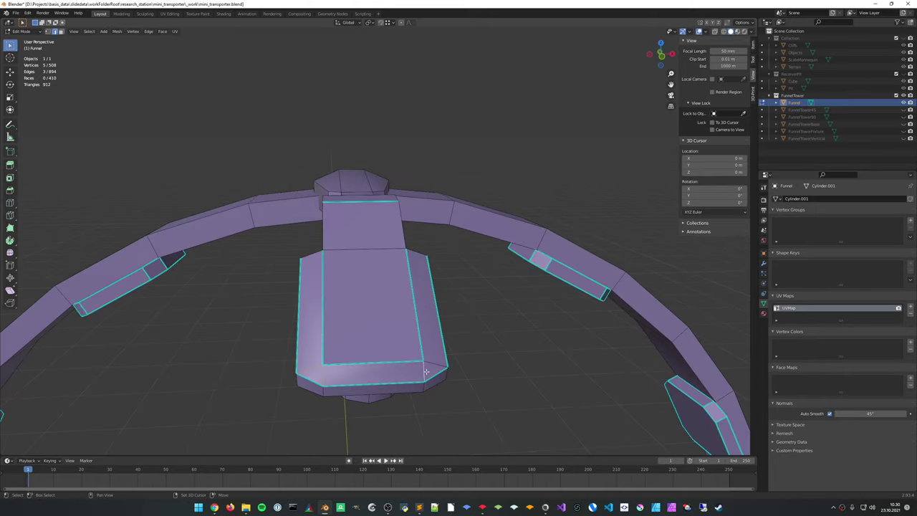
{"action": "right_click", "coordinate": [428, 338]}
{"action": "left_click", "coordinate": [427, 337]}
{"action": "key", "text": "Tab"}
{"action": "middle_click_drag", "start_coordinate": [392, 339], "coordinate": [353, 282]}
{"action": "key", "text": "Tab"}
{"action": "key", "text": "Tab"}
{"action": "key", "text": "Tab"}
{"action": "key", "text": "Tab"}
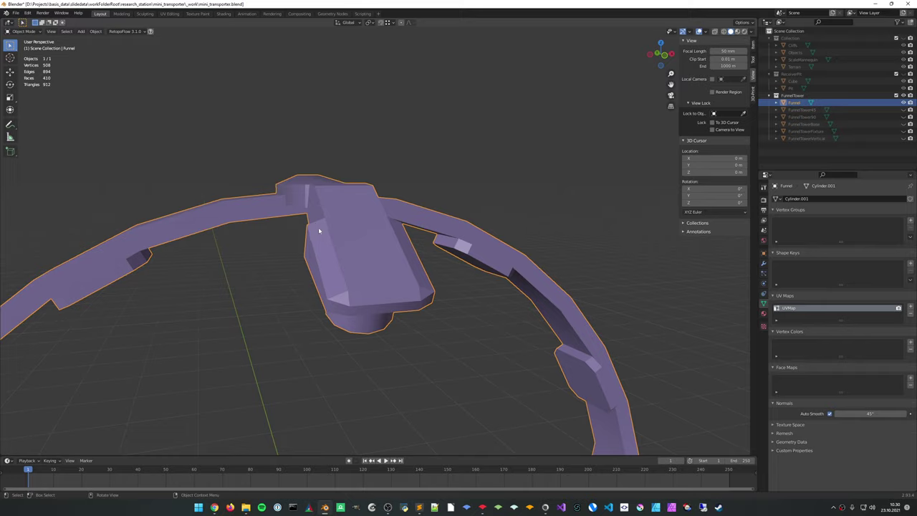
Mark the short corner edges along the head plate's side rim as sharp
{"action": "middle_click_drag", "start_coordinate": [378, 273], "coordinate": [345, 198]}
{"action": "scroll", "coordinate": [387, 232], "scroll_direction": "up", "scroll_amount": 4}
{"action": "key", "text": "Tab"}
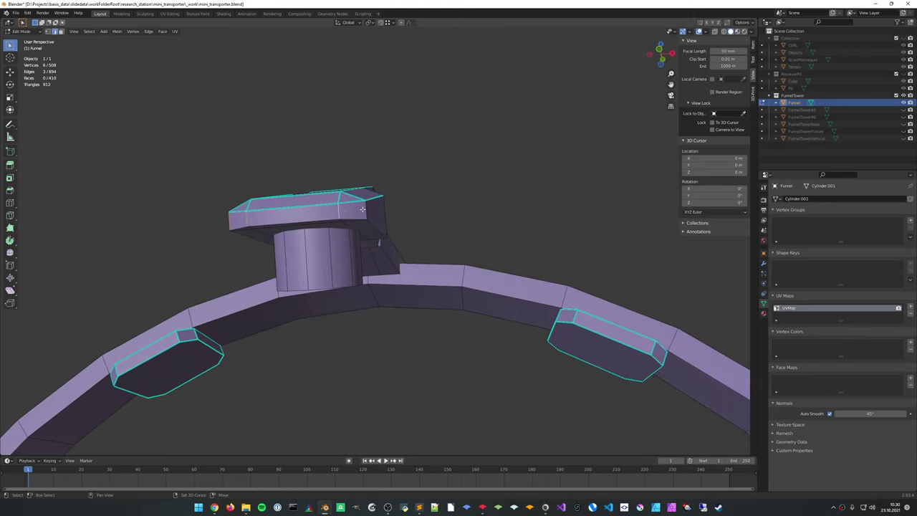
{"action": "left_click", "coordinate": [365, 209], "text": "shift"}
{"action": "right_click", "coordinate": [366, 210]}
{"action": "left_click", "coordinate": [366, 210]}
{"action": "key", "text": "Tab"}
Mark one further edge of the upper arm as sharp
{"action": "middle_click_drag", "start_coordinate": [379, 241], "coordinate": [310, 368]}
{"action": "key", "text": "Tab"}
{"action": "left_click", "coordinate": [425, 226]}
{"action": "right_click", "coordinate": [425, 226]}
{"action": "left_click", "coordinate": [425, 226]}
{"action": "key", "text": "Tab"}
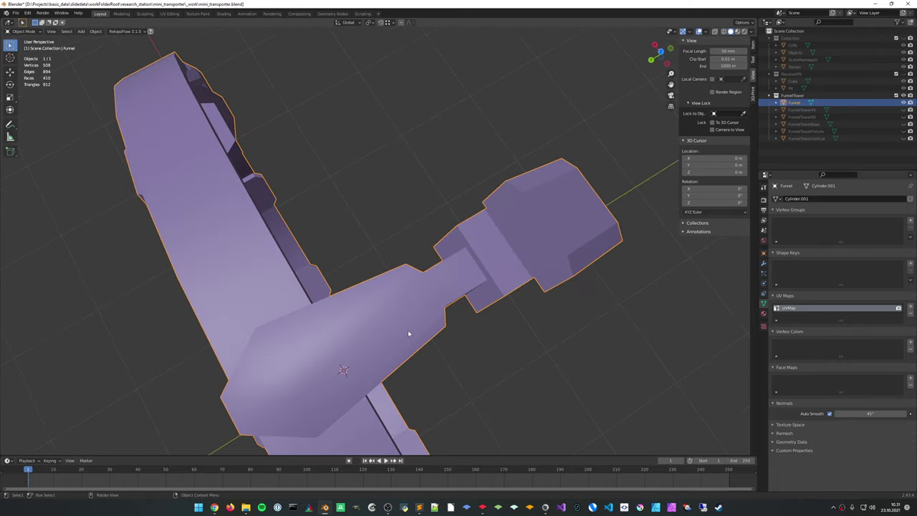
Select the outline, bevel and corner edges of the opposite arm's head plate and mark them sharp
{"action": "middle_click_drag", "start_coordinate": [408, 334], "coordinate": [362, 287]}
{"action": "scroll", "coordinate": [382, 322], "scroll_direction": "down", "scroll_amount": 5}
{"action": "middle_click_drag", "start_coordinate": [414, 268], "coordinate": [399, 248]}
{"action": "scroll", "coordinate": [477, 227], "scroll_direction": "up", "scroll_amount": 5}
{"action": "key", "text": "Tab"}
{"action": "scroll", "coordinate": [441, 319], "scroll_direction": "up", "scroll_amount": 2}
{"action": "middle_click_drag", "start_coordinate": [441, 320], "coordinate": [401, 342]}
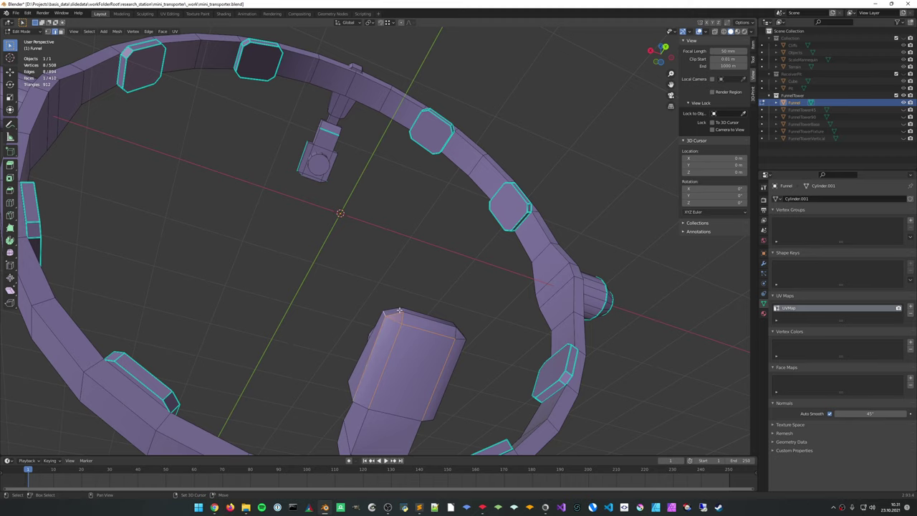
{"action": "left_click", "coordinate": [399, 310], "text": "shift"}
{"action": "middle_click_drag", "start_coordinate": [399, 310], "coordinate": [416, 327]}
{"action": "scroll", "coordinate": [417, 291], "scroll_direction": "up", "scroll_amount": 4}
{"action": "left_click", "coordinate": [352, 322], "text": "shift"}
{"action": "scroll", "coordinate": [415, 327], "scroll_direction": "down", "scroll_amount": 3}
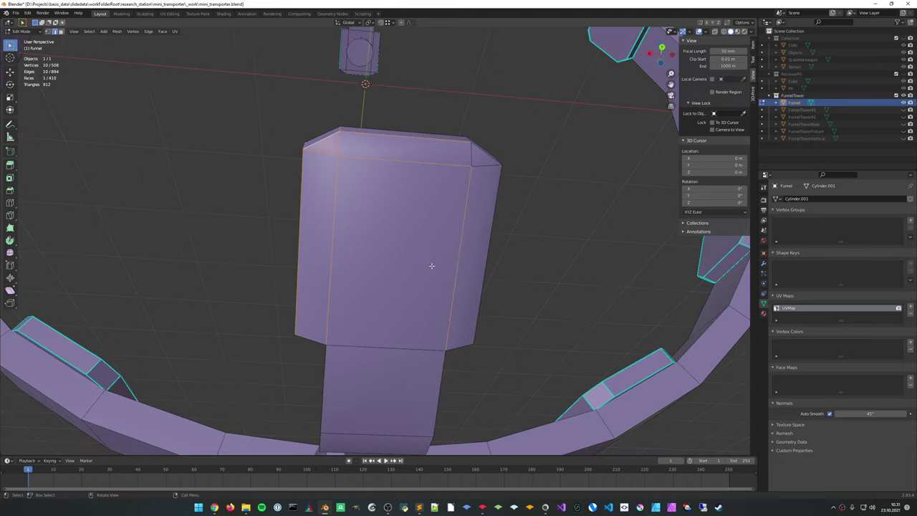
{"action": "middle_click_drag", "start_coordinate": [432, 266], "coordinate": [394, 313]}
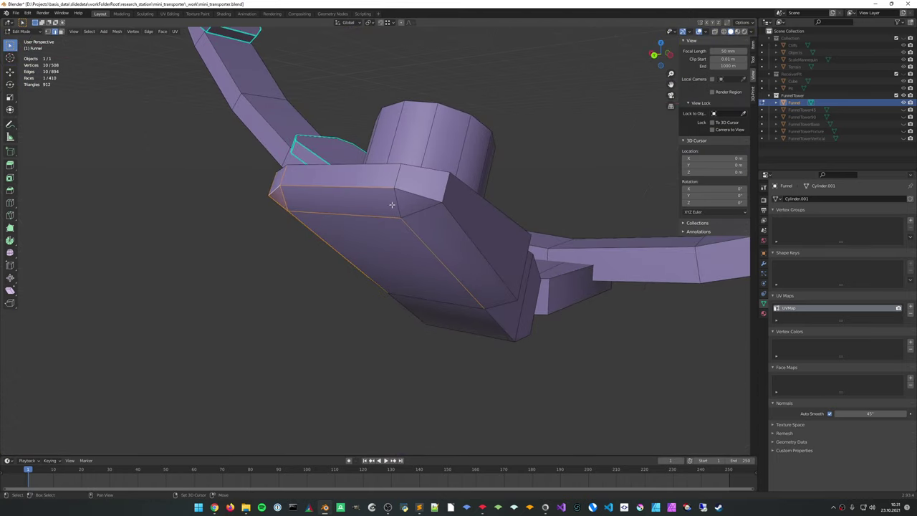
{"action": "left_click", "coordinate": [449, 220], "text": "shift"}
{"action": "middle_click_drag", "start_coordinate": [449, 220], "coordinate": [520, 265]}
{"action": "right_click", "coordinate": [399, 231]}
{"action": "left_click", "coordinate": [400, 231]}
{"action": "key", "text": "Tab"}
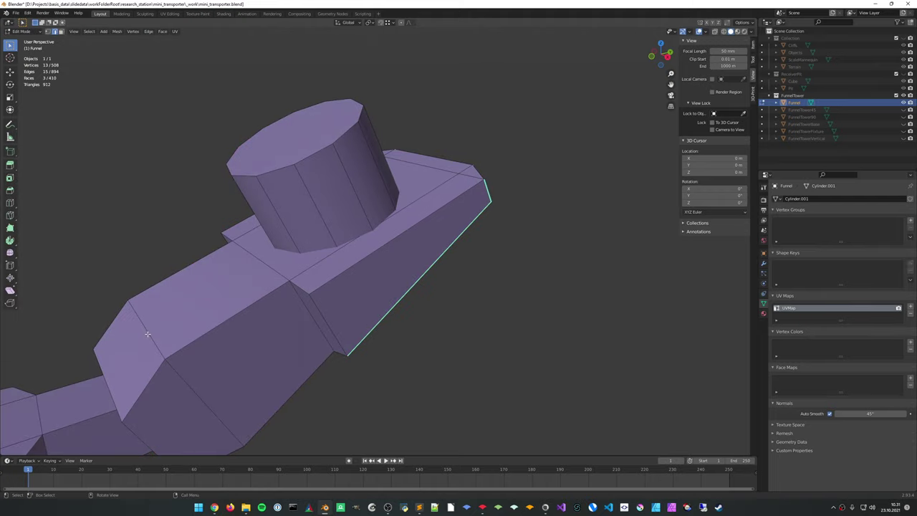
Mark the crosswise bend edge on the cylinder side of the arm as sharp
{"action": "left_click", "coordinate": [147, 334]}
{"action": "right_click", "coordinate": [148, 334]}
{"action": "left_click", "coordinate": [149, 335]}
{"action": "key", "text": "Tab"}
{"action": "scroll", "coordinate": [149, 338], "scroll_direction": "down", "scroll_amount": 3}
{"action": "middle_click_drag", "start_coordinate": [149, 340], "coordinate": [197, 280]}
Mark the matching bend edge on the outer side of the same arm as sharp
{"action": "key", "text": "Tab"}
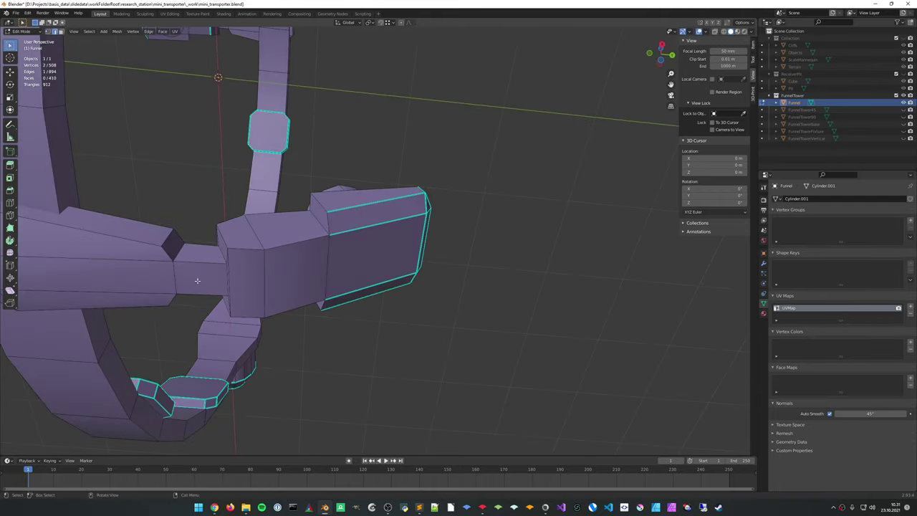
{"action": "right_click", "coordinate": [256, 280]}
{"action": "left_click", "coordinate": [258, 279]}
{"action": "key", "text": "Tab"}
{"action": "scroll", "coordinate": [259, 278], "scroll_direction": "down", "scroll_amount": 4}
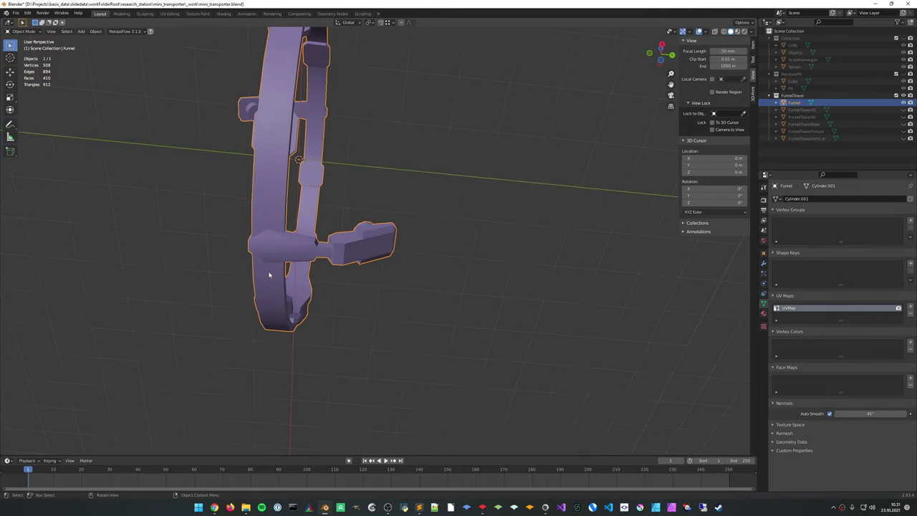
Mark the crosswise ridge edges at the widest part of the arm's tapered base on the ring sharp
{"action": "middle_click_drag", "start_coordinate": [268, 274], "coordinate": [467, 167]}
{"action": "scroll", "coordinate": [342, 287], "scroll_direction": "up", "scroll_amount": 3}
{"action": "middle_click_drag", "start_coordinate": [342, 286], "coordinate": [465, 244]}
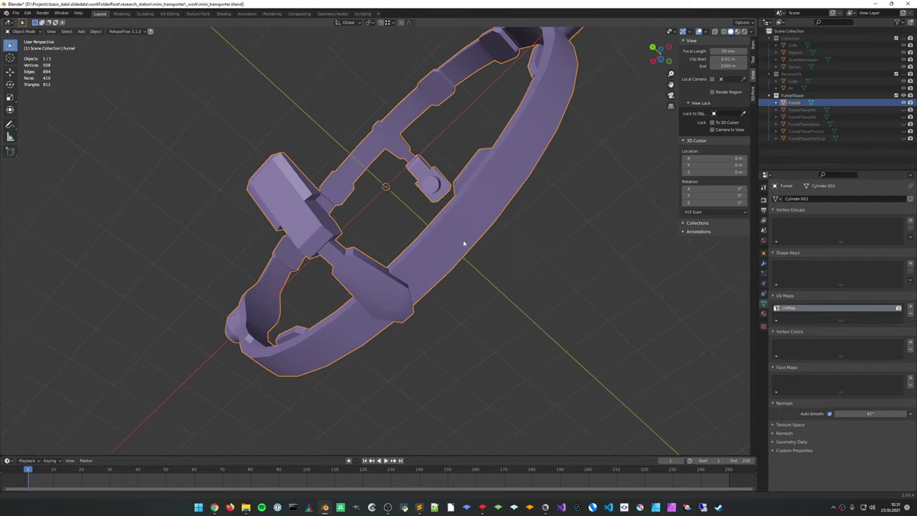
{"action": "scroll", "coordinate": [452, 261], "scroll_direction": "up", "scroll_amount": 2}
{"action": "key", "text": "Tab"}
{"action": "middle_click_drag", "start_coordinate": [437, 278], "coordinate": [374, 275]}
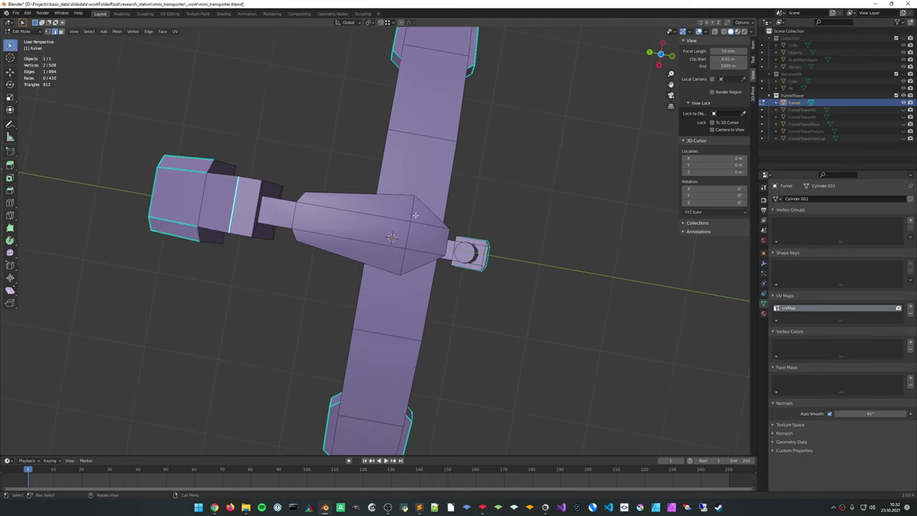
{"action": "left_click", "coordinate": [400, 267]}
{"action": "key", "text": "Tab"}
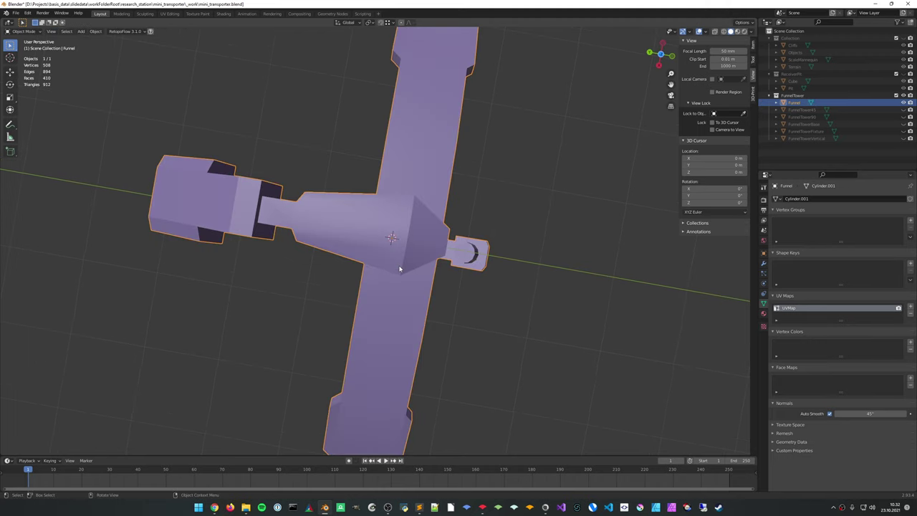
Select the lengthwise edges of the arm's tapered base and mark them sharp
{"action": "middle_click_drag", "start_coordinate": [399, 266], "coordinate": [421, 283]}
{"action": "scroll", "coordinate": [465, 307], "scroll_direction": "up", "scroll_amount": 5}
{"action": "key", "text": "Tab"}
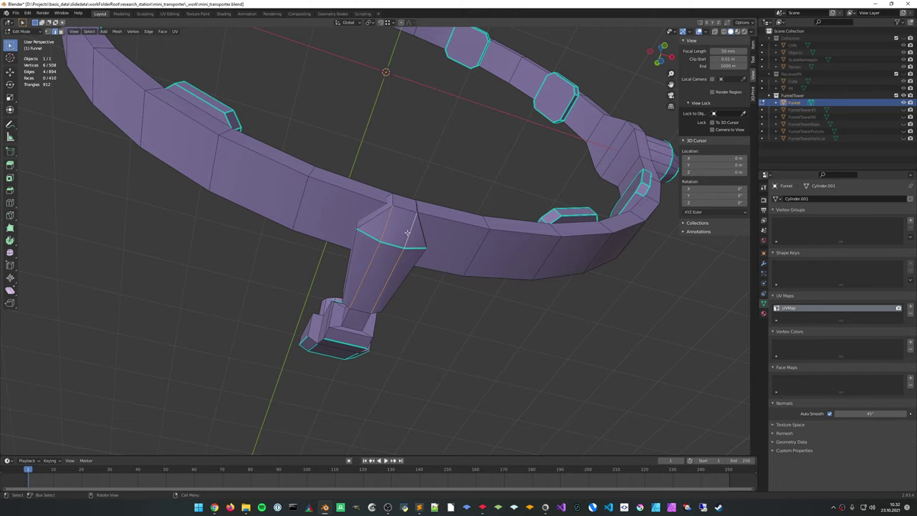
{"action": "scroll", "coordinate": [406, 233], "scroll_direction": "down", "scroll_amount": 5}
{"action": "key", "text": "Tab"}
{"action": "middle_click_drag", "start_coordinate": [409, 236], "coordinate": [438, 249]}
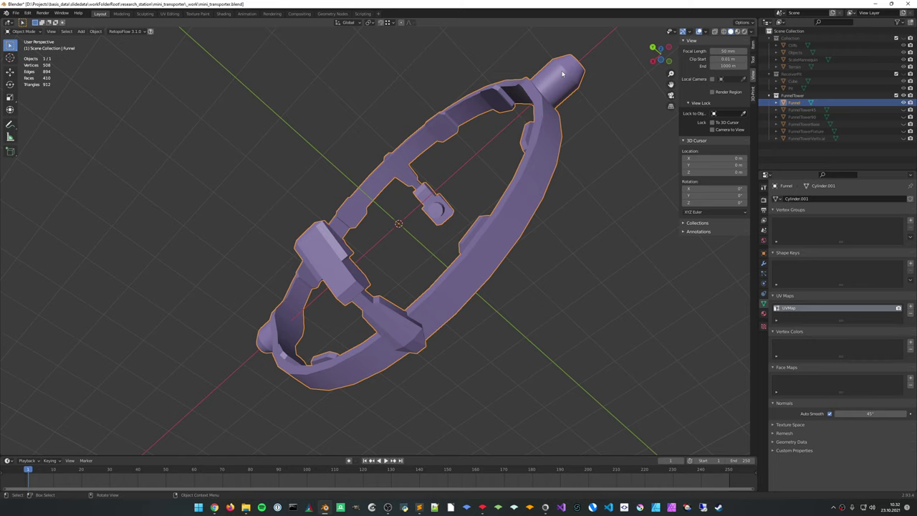
Select the lengthwise and crosswise ridge edges of the opposite arm's tapered base and mark them sharp
{"action": "middle_click_drag", "start_coordinate": [308, 333], "coordinate": [408, 357]}
{"action": "scroll", "coordinate": [454, 299], "scroll_direction": "up", "scroll_amount": 3}
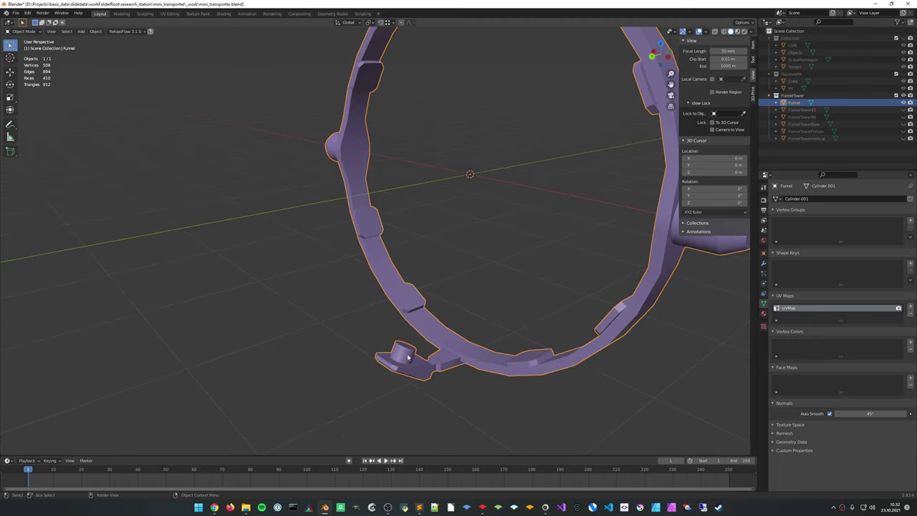
{"action": "middle_click_drag", "start_coordinate": [492, 287], "coordinate": [473, 323]}
{"action": "scroll", "coordinate": [387, 349], "scroll_direction": "up", "scroll_amount": 1}
{"action": "key", "text": "Tab"}
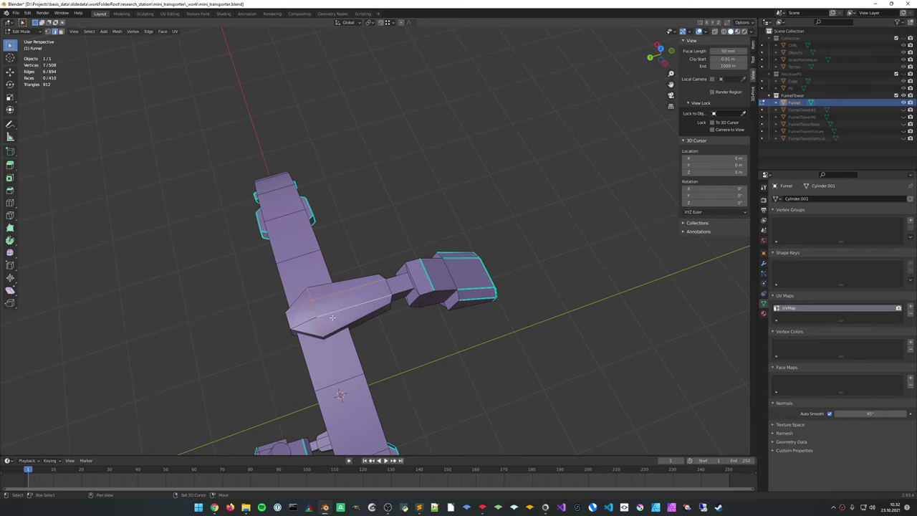
{"action": "right_click", "coordinate": [312, 320]}
{"action": "left_click", "coordinate": [312, 319]}
{"action": "key", "text": "Tab"}
{"action": "scroll", "coordinate": [335, 343], "scroll_direction": "down", "scroll_amount": 2}
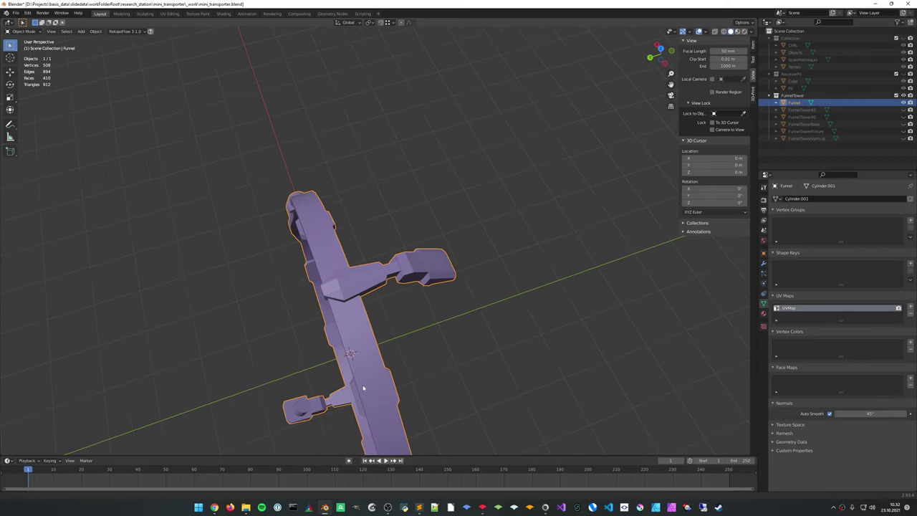
Save the Blender file and export the Funnel as FBX, overwriting tower_funnel.fbx
{"action": "middle_click_drag", "start_coordinate": [363, 387], "coordinate": [452, 281]}
{"action": "scroll", "coordinate": [434, 233], "scroll_direction": "down", "scroll_amount": 6}
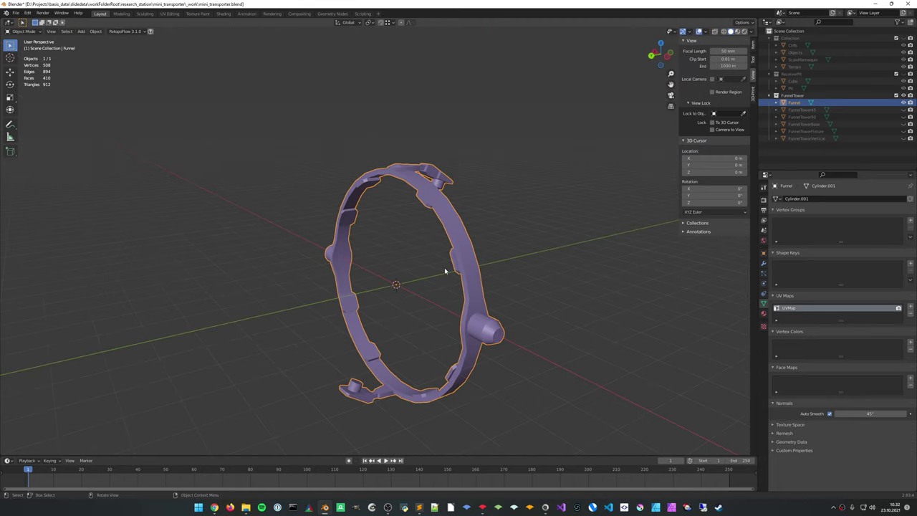
{"action": "key", "text": "q"}
{"action": "left_click", "coordinate": [445, 271]}
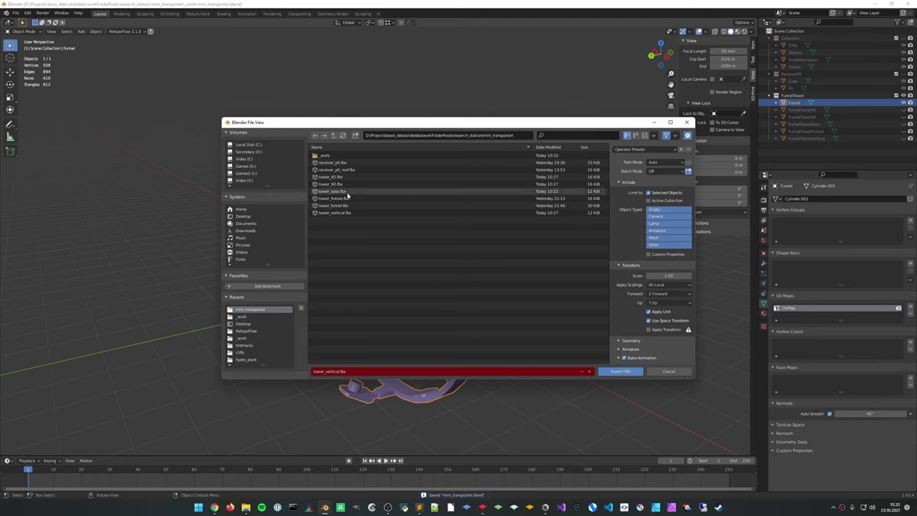
{"action": "left_click", "coordinate": [630, 372]}
Switch to Basis Editor and inspect the shading of the updated funnel ring and its arms up close in the demo1 level
{"action": "key", "text": "alt+Tab"}
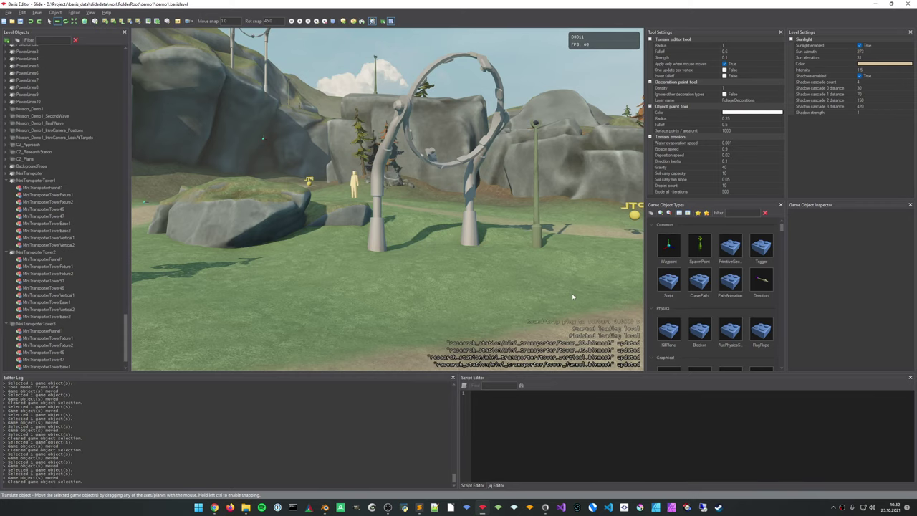
{"action": "right_click_drag", "start_coordinate": [572, 296], "coordinate": [541, 330]}
{"action": "key", "text": "w"}
{"action": "key", "text": "w"}
{"action": "key", "text": "d"}
{"action": "key", "text": "s"}
{"action": "key", "text": "a"}
{"action": "right_click_drag", "start_coordinate": [463, 367], "coordinate": [429, 242]}
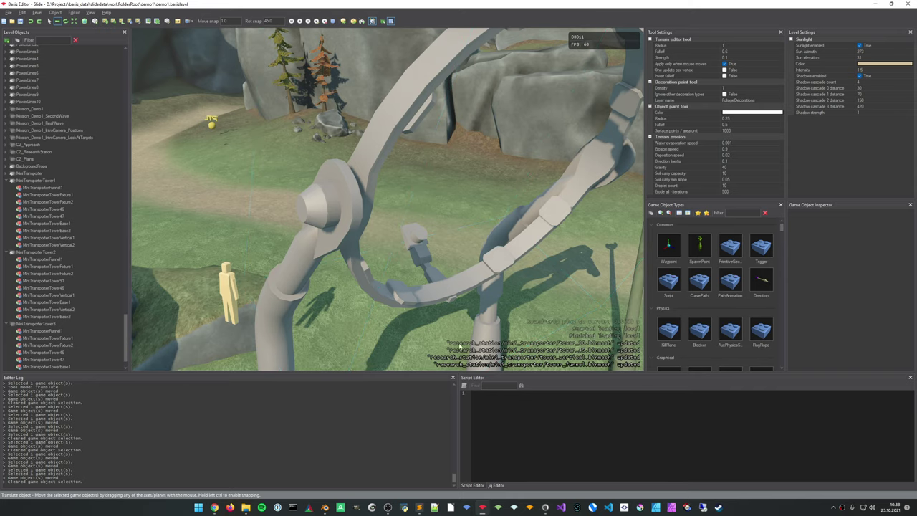
Examine the nearest ring tower from several sides and its alignment as seen from the receiver pit
{"action": "right_click_drag", "start_coordinate": [460, 345], "coordinate": [453, 208]}
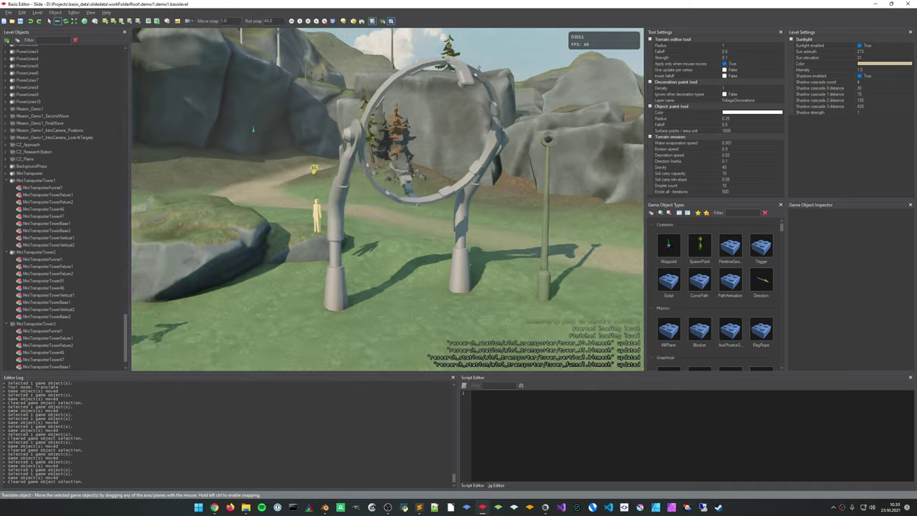
{"action": "right_click_drag", "start_coordinate": [388, 236], "coordinate": [466, 186]}
{"action": "right_click_drag", "start_coordinate": [426, 240], "coordinate": [438, 196]}
{"action": "key", "text": "a"}
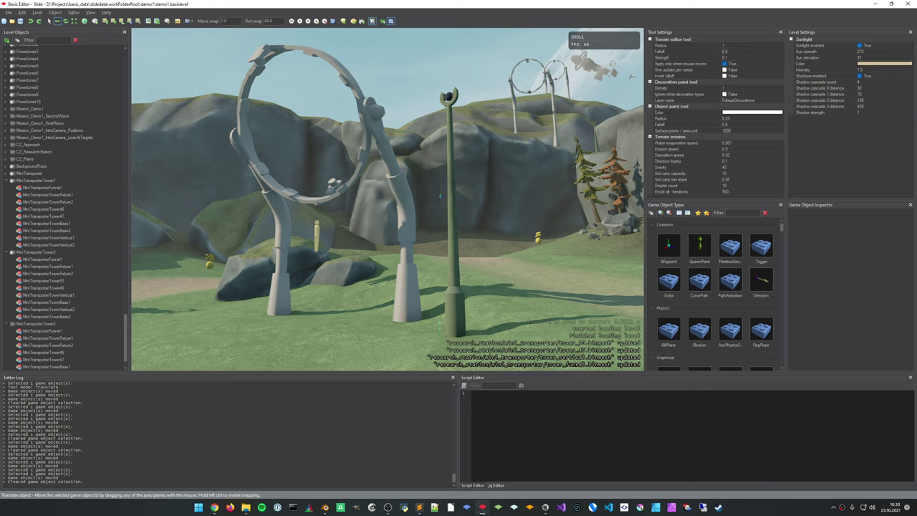
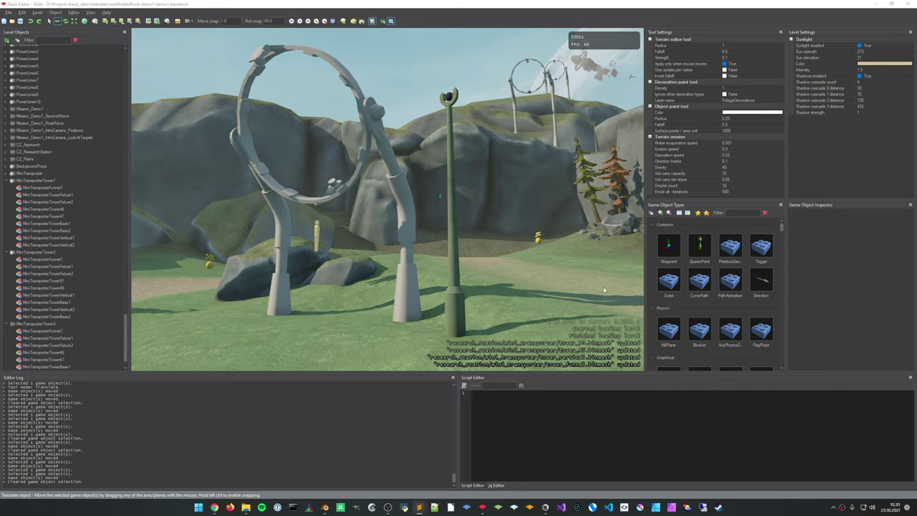
{"action": "right_click_drag", "start_coordinate": [604, 290], "coordinate": [548, 260]}
{"action": "key", "text": "w"}
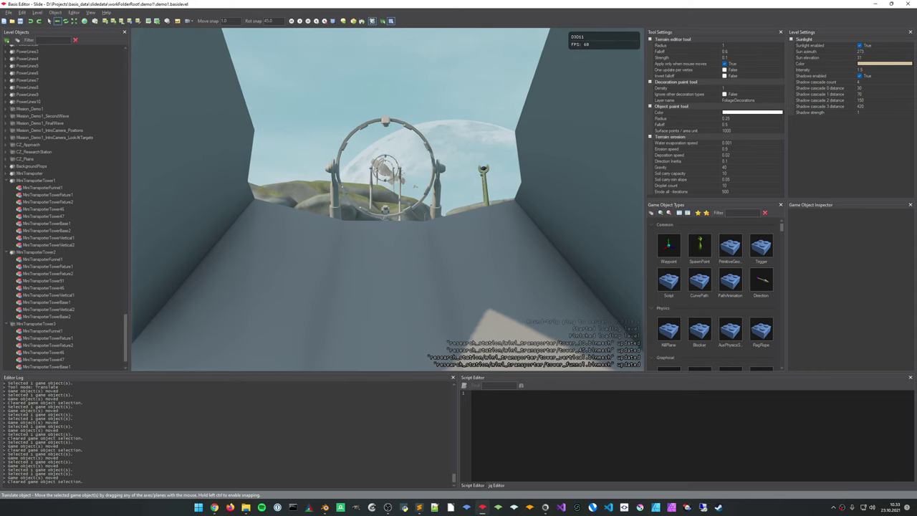
{"action": "right_click_drag", "start_coordinate": [549, 260], "coordinate": [555, 308]}
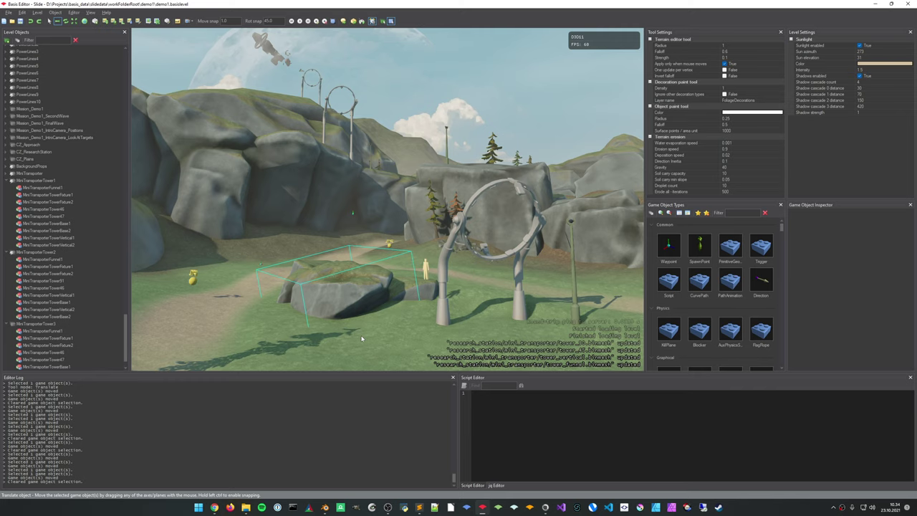
Examine the roofed receiver pit and its placement relative to the nearest ring tower
{"action": "left_click", "coordinate": [362, 338]}
{"action": "left_click", "coordinate": [406, 331]}
{"action": "mouse_move", "coordinate": [406, 331]}
{"action": "right_mouse_down"}
{"action": "mouse_move", "coordinate": [458, 322]}
{"action": "mouse_move", "coordinate": [409, 326]}
{"action": "right_mouse_up"}
{"action": "right_click_drag", "start_coordinate": [387, 199], "coordinate": [279, 222]}
{"action": "key", "text": "w"}
{"action": "right_click_drag", "start_coordinate": [392, 311], "coordinate": [392, 311]}
{"action": "right_click_drag", "start_coordinate": [462, 314], "coordinate": [358, 310]}
{"action": "key", "text": "a"}
{"action": "key", "text": "w"}
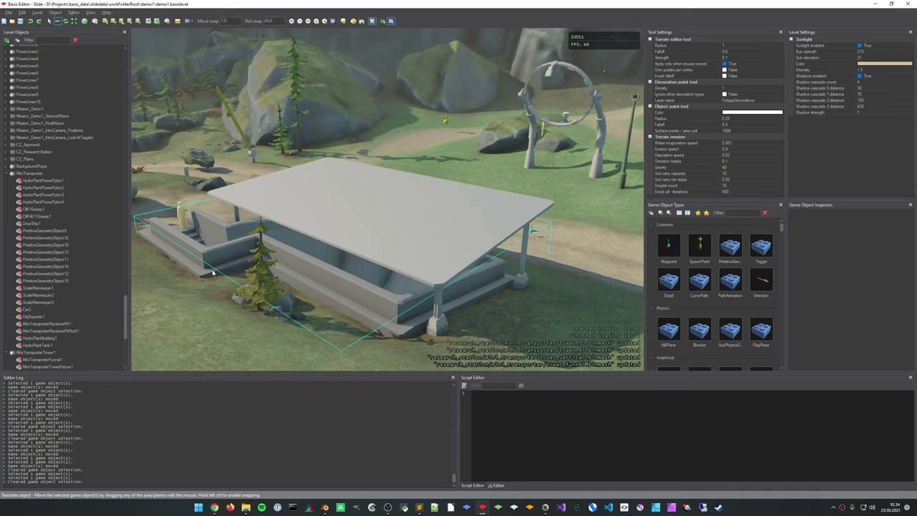
Inspect the nearest ring tower up close and survey the dirt road and vehicles around it
{"action": "right_click_drag", "start_coordinate": [411, 282], "coordinate": [482, 233]}
{"action": "key", "text": "w"}
{"action": "key", "text": "w"}
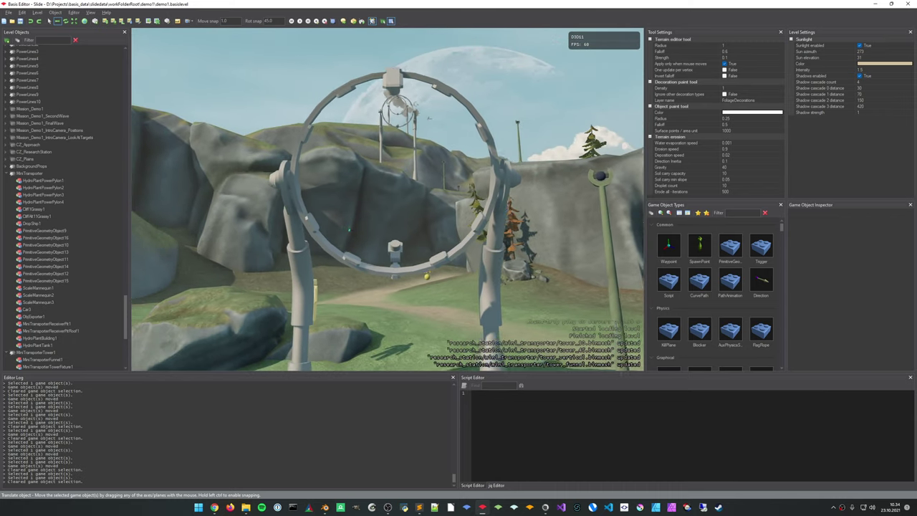
{"action": "right_click_drag", "start_coordinate": [387, 236], "coordinate": [354, 204]}
{"action": "key", "text": "a"}
{"action": "key", "text": "d"}
{"action": "right_click_drag", "start_coordinate": [430, 278], "coordinate": [439, 288]}
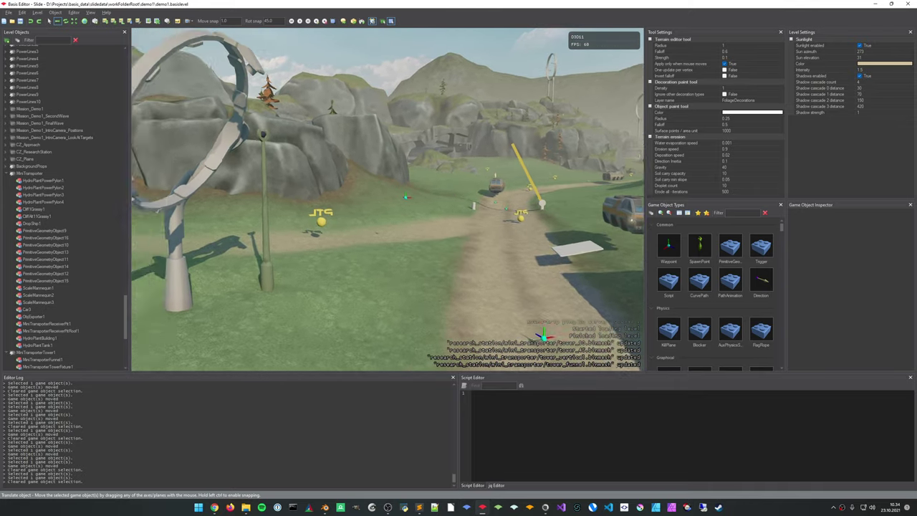
{"action": "key", "text": "d"}
{"action": "right_click_drag", "start_coordinate": [386, 200], "coordinate": [523, 247]}
{"action": "key", "text": "d"}
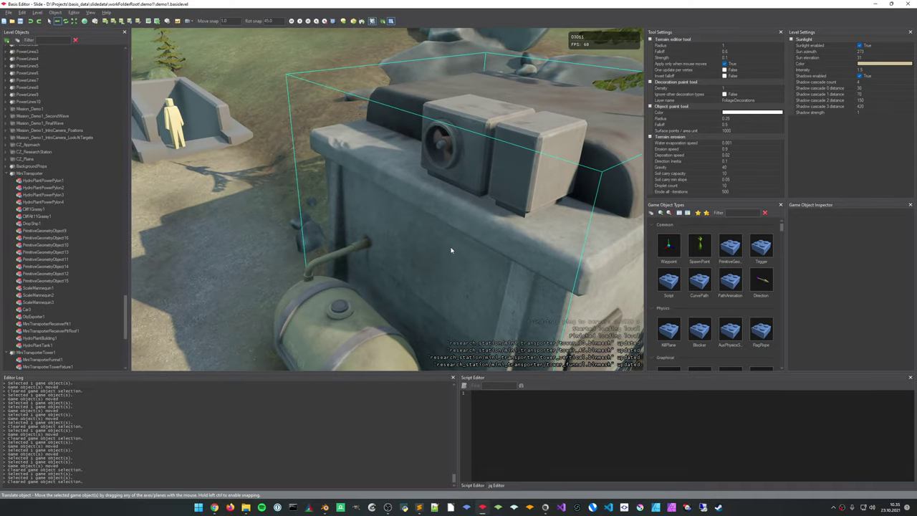
Inspect the concrete plant building, including its roof ledge, fan unit, door and attached tank
{"action": "left_click", "coordinate": [349, 151]}
{"action": "key", "text": "Escape"}
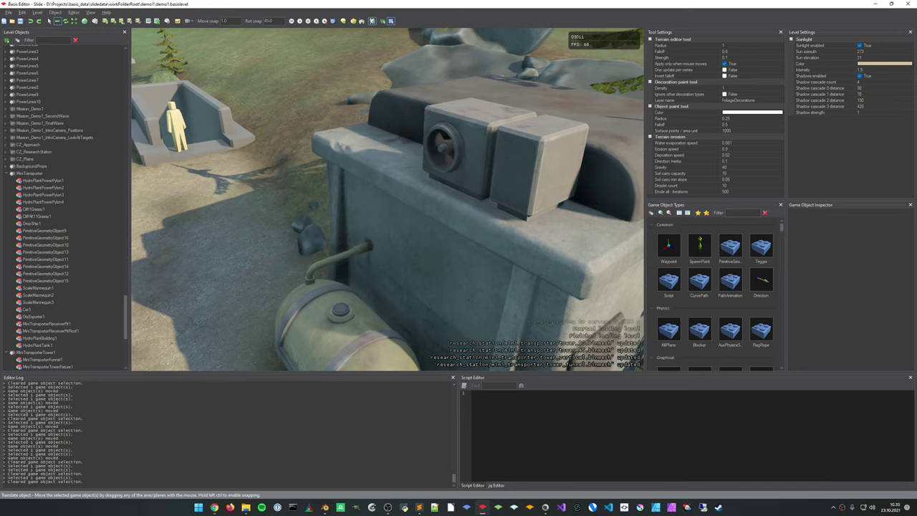
{"action": "right_click_drag", "start_coordinate": [336, 146], "coordinate": [325, 186]}
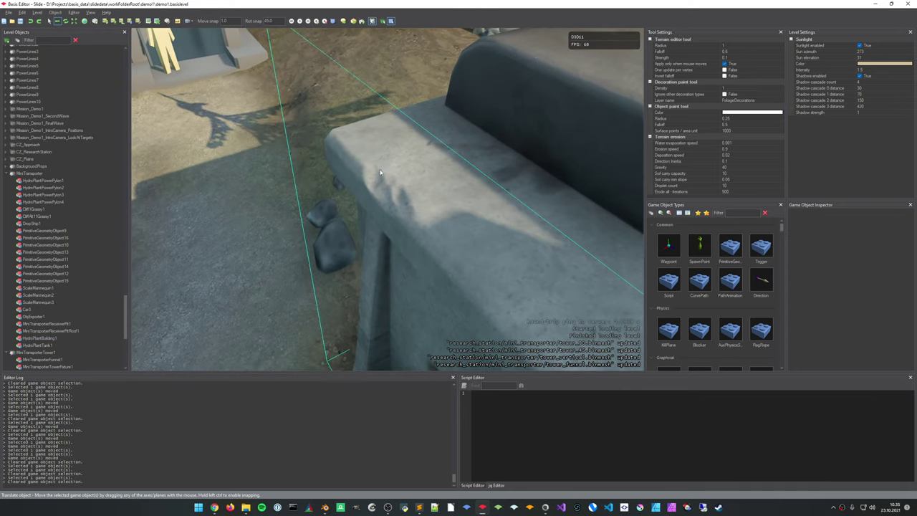
{"action": "right_click_drag", "start_coordinate": [380, 176], "coordinate": [378, 222]}
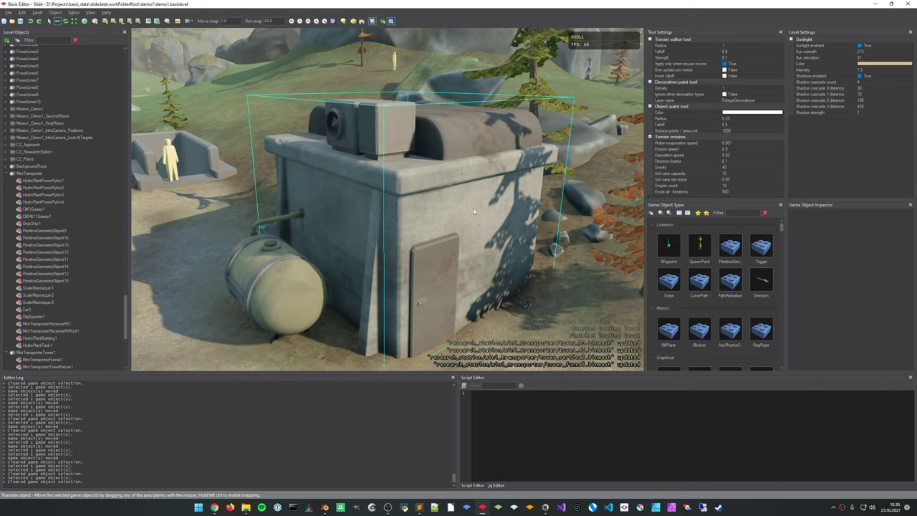
{"action": "right_click_drag", "start_coordinate": [474, 211], "coordinate": [300, 185]}
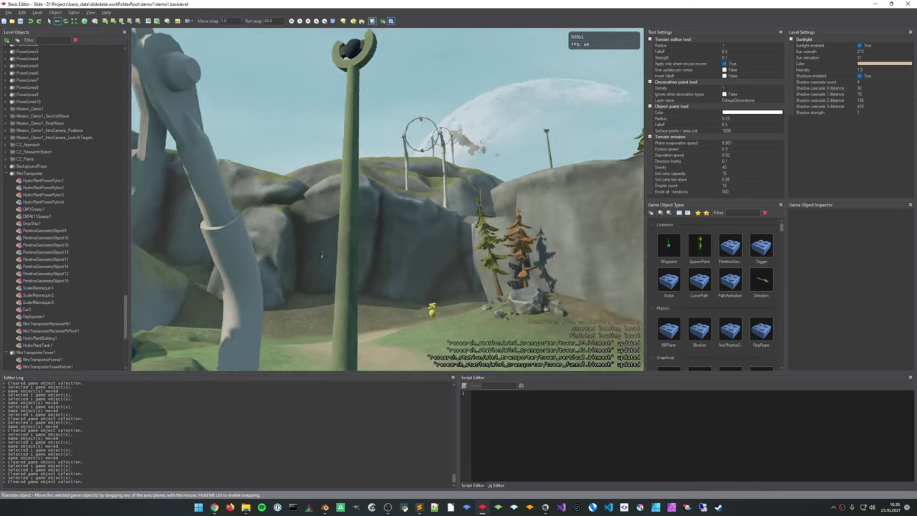
Examine the nearest tower's side fixtures and legs next to the green power pylon
{"action": "right_click_drag", "start_coordinate": [387, 199], "coordinate": [192, 138]}
{"action": "key", "text": "s"}
{"action": "key", "text": "w"}
{"action": "key", "text": "q"}
{"action": "key", "text": "s"}
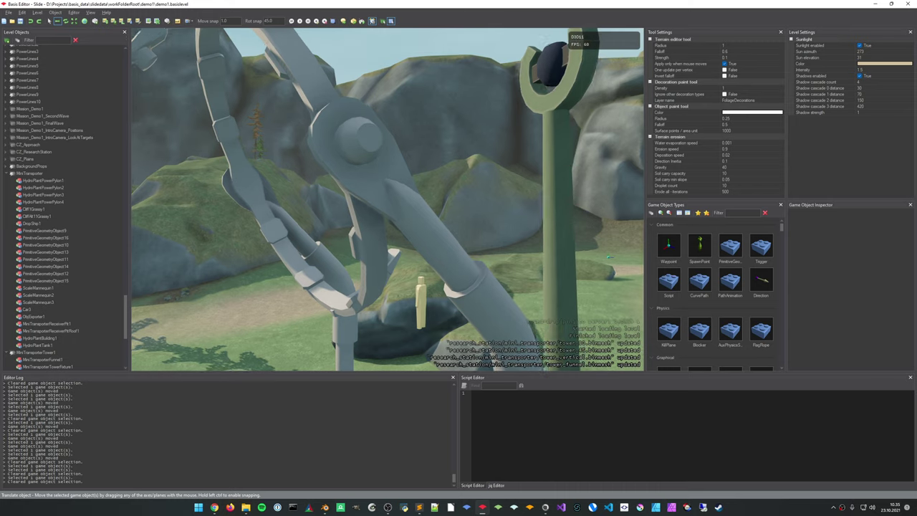
{"action": "key", "text": "q"}
{"action": "key", "text": "a"}
{"action": "right_click_drag", "start_coordinate": [418, 245], "coordinate": [458, 215]}
{"action": "right_click_drag", "start_coordinate": [489, 182], "coordinate": [478, 297]}
{"action": "left_click", "coordinate": [485, 210]}
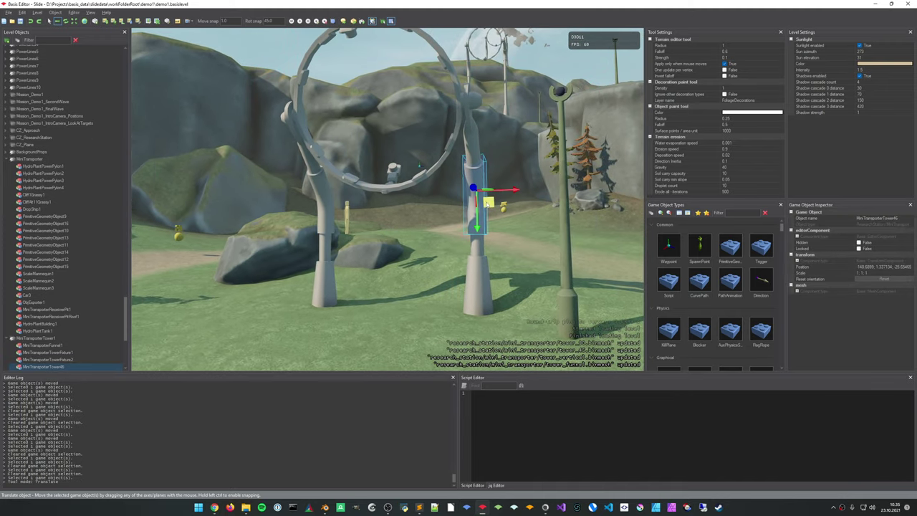
{"action": "left_click_drag", "start_coordinate": [488, 204], "coordinate": [548, 215]}
{"action": "key", "text": "ctrl+z"}
{"action": "left_click", "coordinate": [513, 307]}
Save the level
{"action": "right_click_drag", "start_coordinate": [512, 305], "coordinate": [451, 269]}
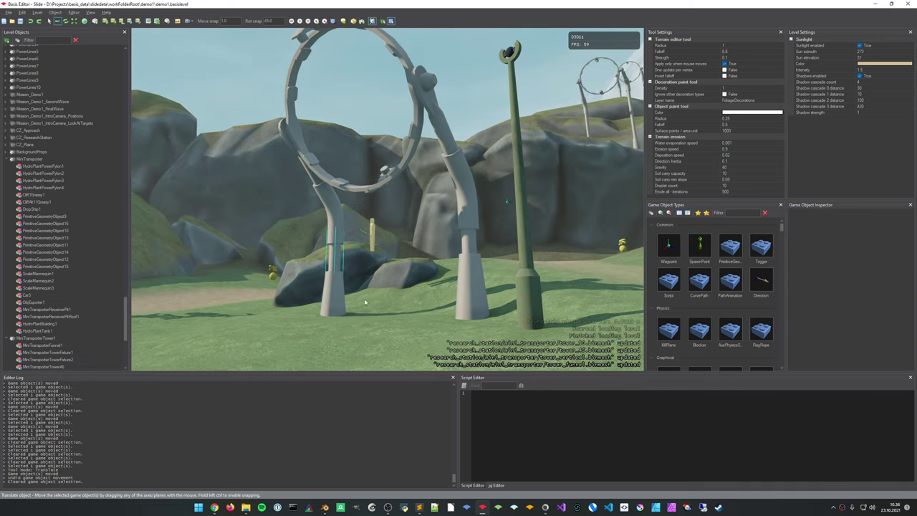
{"action": "right_click_drag", "start_coordinate": [356, 97], "coordinate": [452, 236]}
{"action": "key", "text": "ctrl+s"}
Take the ring MiniTransporterFunnel1 off the tower legs, tilt it and lower it against the nearby grassy rock
{"action": "left_click", "coordinate": [392, 226]}
{"action": "left_click_drag", "start_coordinate": [463, 176], "coordinate": [298, 257]}
{"action": "key", "text": "e"}
{"action": "key", "text": "w"}
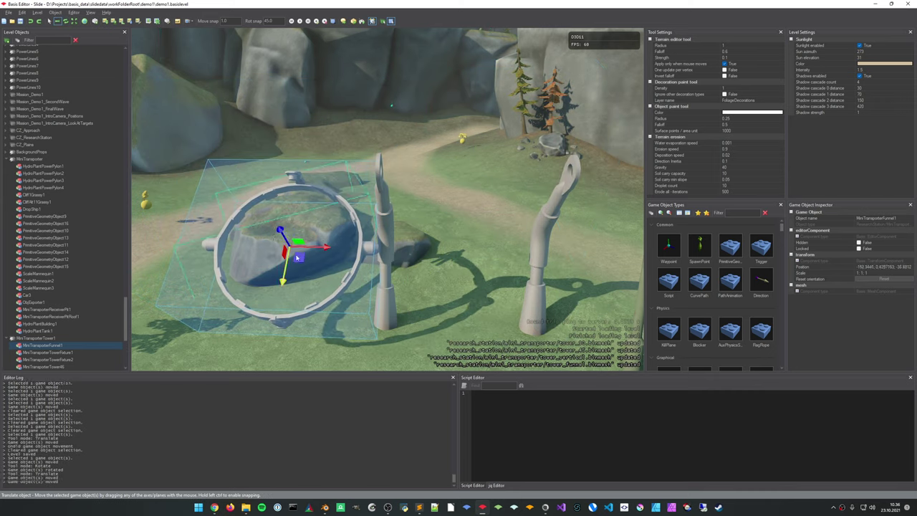
{"action": "left_click", "coordinate": [300, 260]}
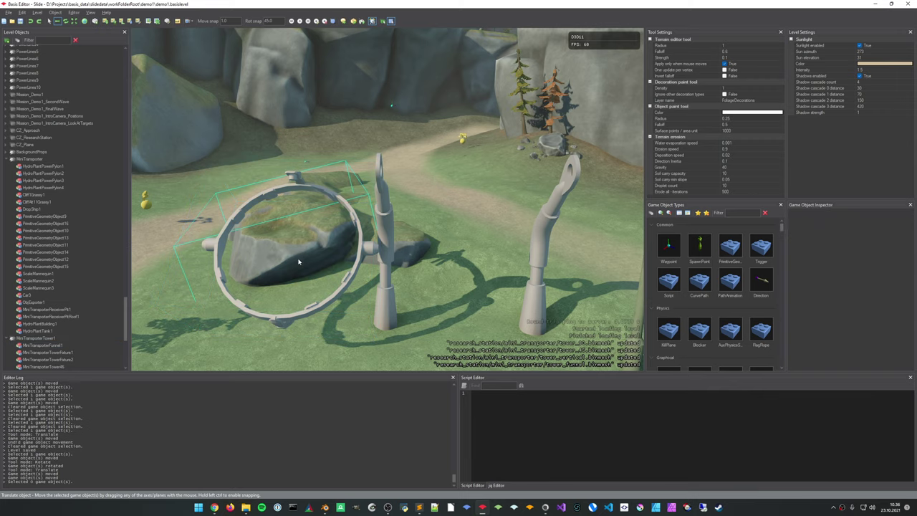
{"action": "left_click", "coordinate": [310, 314]}
{"action": "left_click_drag", "start_coordinate": [299, 256], "coordinate": [263, 248]}
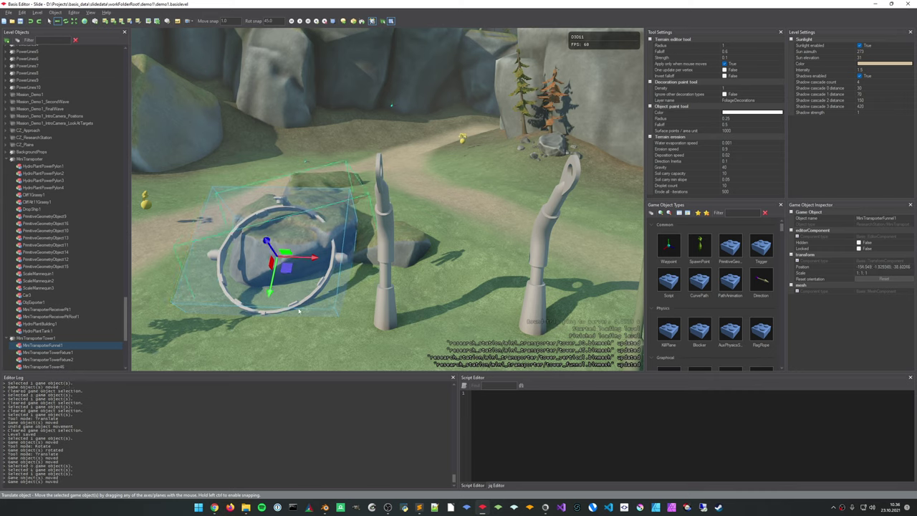
Rotate the detached ring MiniTransporterFunnel1 to adjust how it leans against the rock
{"action": "key", "text": "Escape"}
{"action": "left_click", "coordinate": [298, 270]}
{"action": "key", "text": "e"}
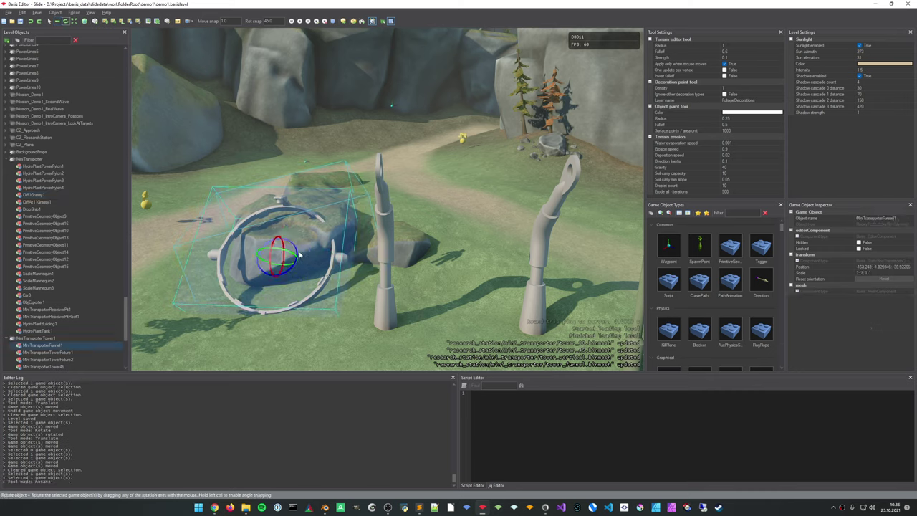
{"action": "left_click_drag", "start_coordinate": [293, 257], "coordinate": [507, 250]}
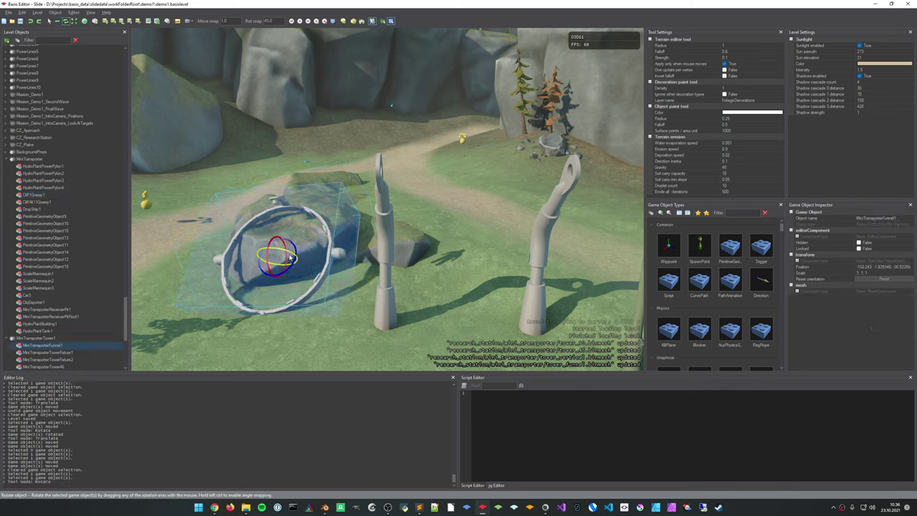
Detach the curved leg segment MiniTransporterTower46 and lay it on its side on the grass beside the power pylon
{"action": "left_click", "coordinate": [533, 242]}
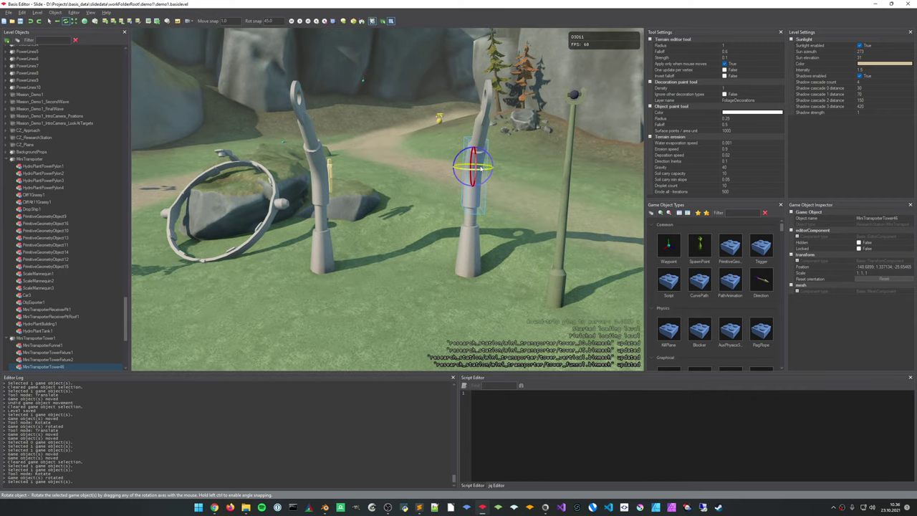
{"action": "key", "text": "w"}
{"action": "key", "text": "e"}
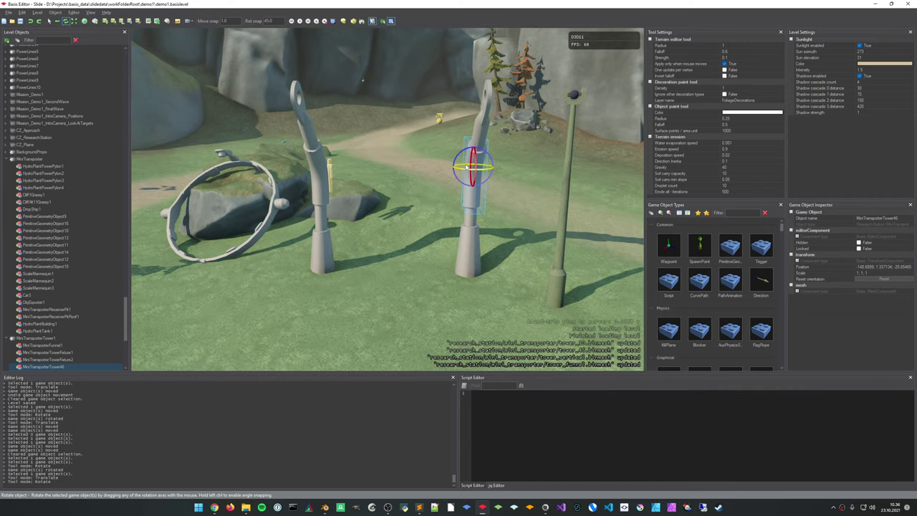
{"action": "left_click_drag", "start_coordinate": [479, 154], "coordinate": [525, 244]}
{"action": "key", "text": "w"}
{"action": "key", "text": "e"}
{"action": "key", "text": "w"}
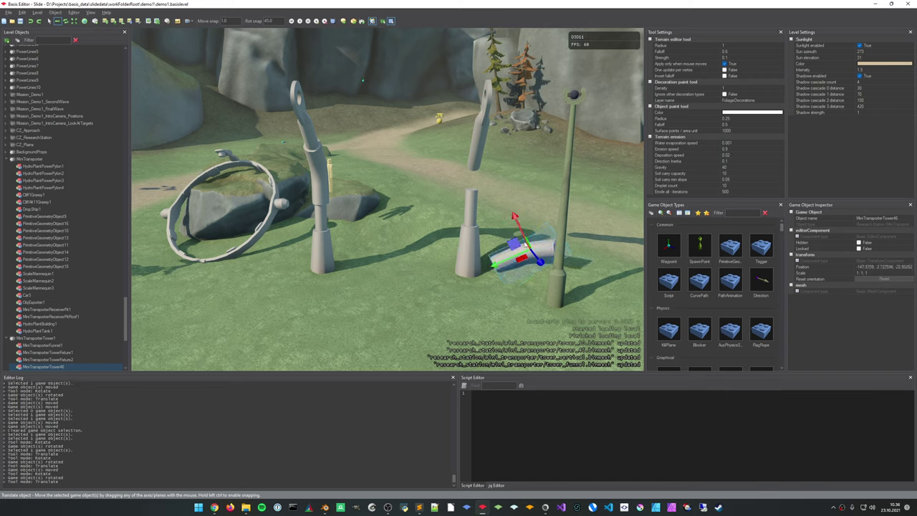
{"action": "key", "text": "e"}
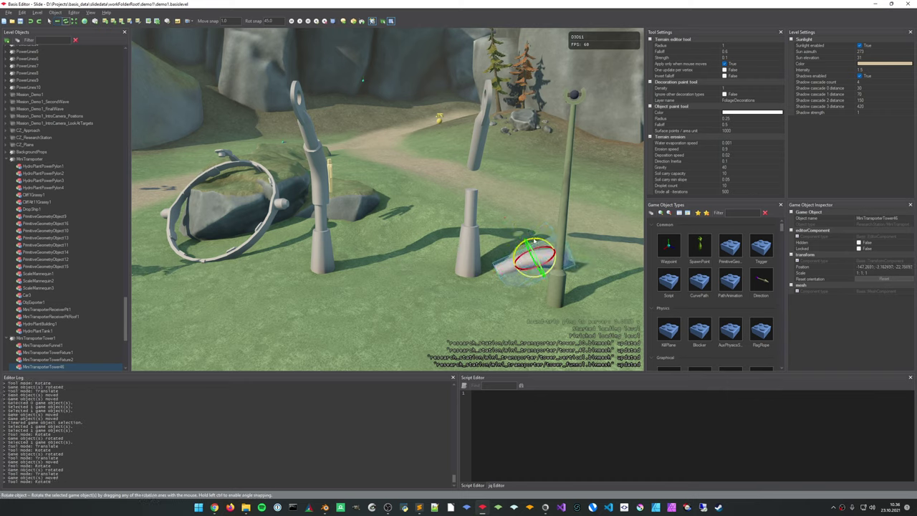
{"action": "left_click_drag", "start_coordinate": [539, 242], "coordinate": [533, 252]}
Detach the upper arm MiniTransporterTowerFixture2 and lay it flat on the grass between the two leg bases
{"action": "left_click", "coordinate": [480, 163]}
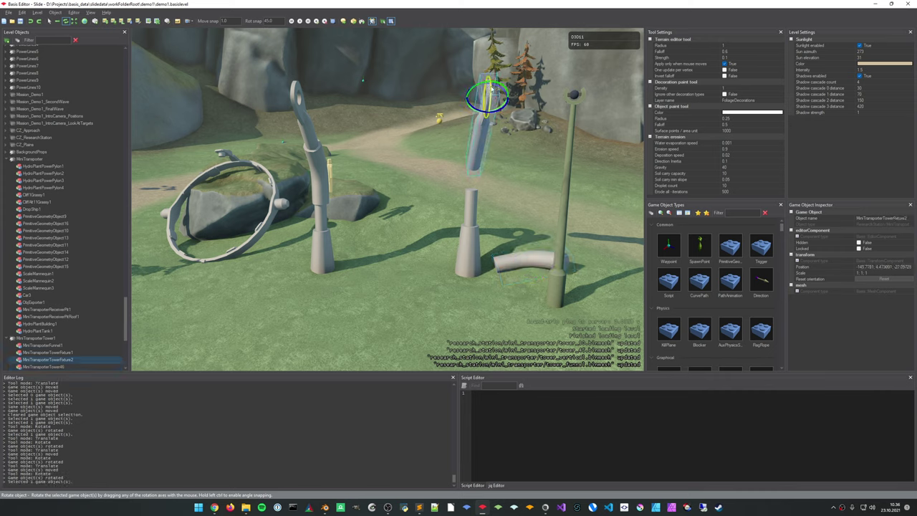
{"action": "left_click_drag", "start_coordinate": [475, 91], "coordinate": [391, 214]}
{"action": "key", "text": "e"}
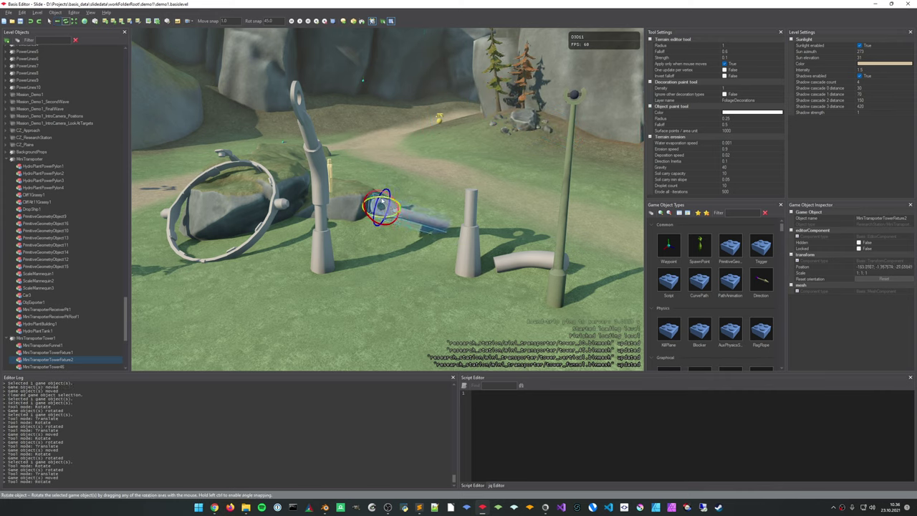
{"action": "key", "text": "w"}
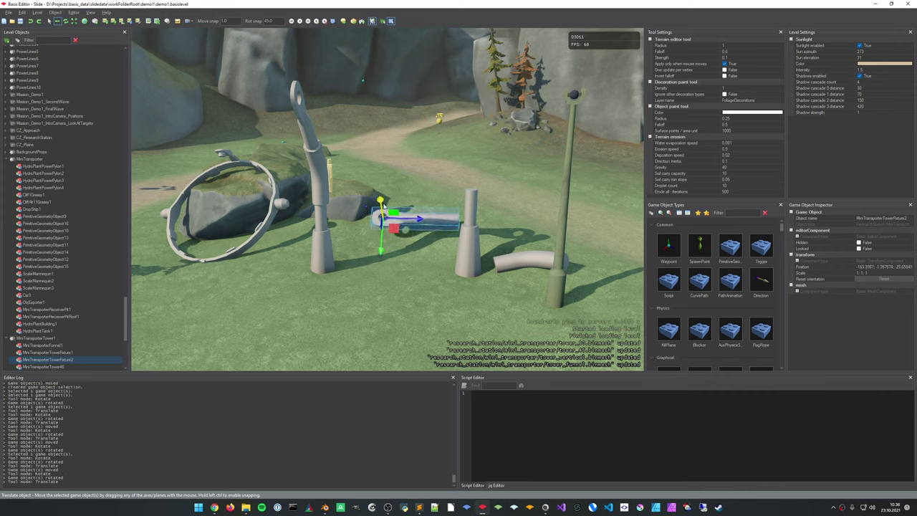
{"action": "key", "text": "e"}
{"action": "left_click_drag", "start_coordinate": [384, 212], "coordinate": [381, 215]}
{"action": "key", "text": "Escape"}
Rotate the fallen curved segment MiniTransporterTower46 on the ground near the power pylon to a new angle
{"action": "middle_click_drag", "start_coordinate": [380, 215], "coordinate": [387, 147]}
{"action": "key", "text": "s"}
{"action": "mouse_move", "coordinate": [387, 147]}
{"action": "right_mouse_down"}
{"action": "mouse_move", "coordinate": [354, 152]}
{"action": "mouse_move", "coordinate": [356, 183]}
{"action": "mouse_move", "coordinate": [378, 145]}
{"action": "right_mouse_up"}
{"action": "key", "text": "s"}
{"action": "key", "text": "w"}
{"action": "key", "text": "a"}
{"action": "right_click_drag", "start_coordinate": [522, 292], "coordinate": [532, 288]}
{"action": "key", "text": "s"}
{"action": "left_click", "coordinate": [558, 268]}
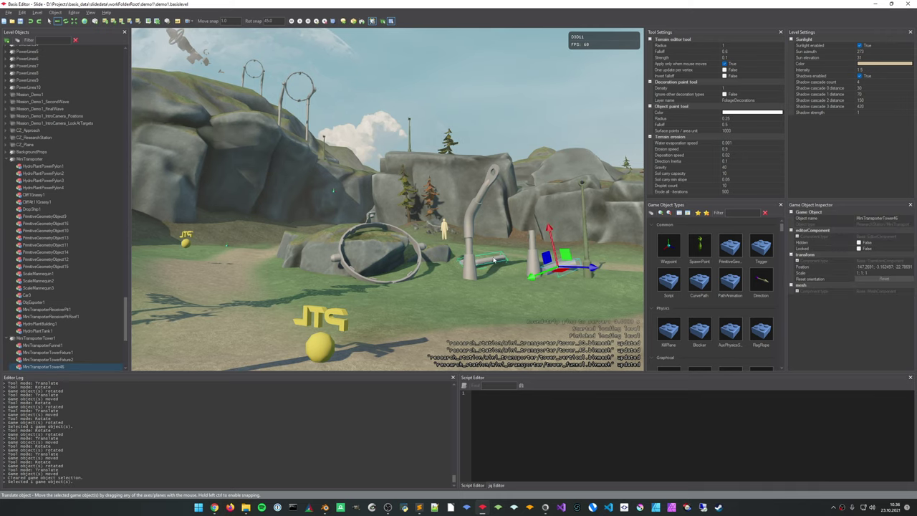
{"action": "key", "text": "e"}
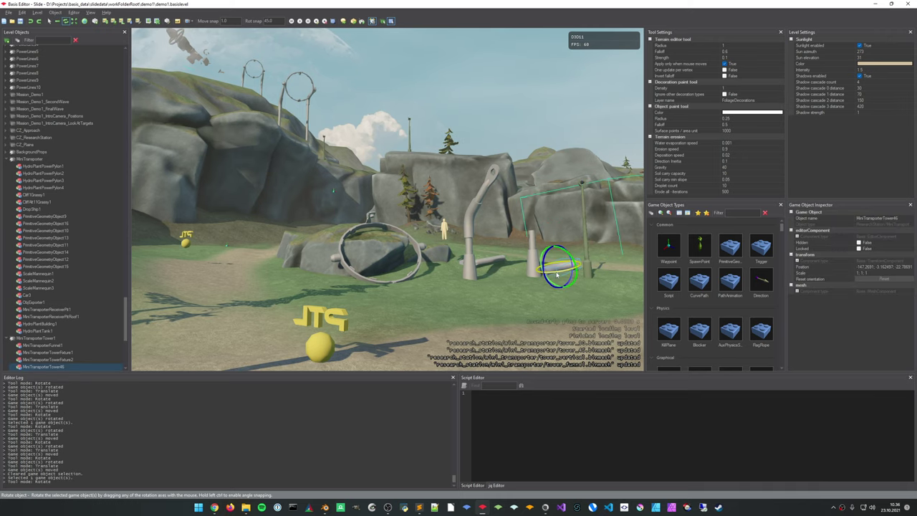
{"action": "mouse_move", "coordinate": [578, 269]}
{"action": "left_mouse_down"}
{"action": "mouse_move", "coordinate": [566, 272]}
{"action": "mouse_move", "coordinate": [565, 253]}
{"action": "mouse_move", "coordinate": [568, 270]}
{"action": "left_mouse_up"}
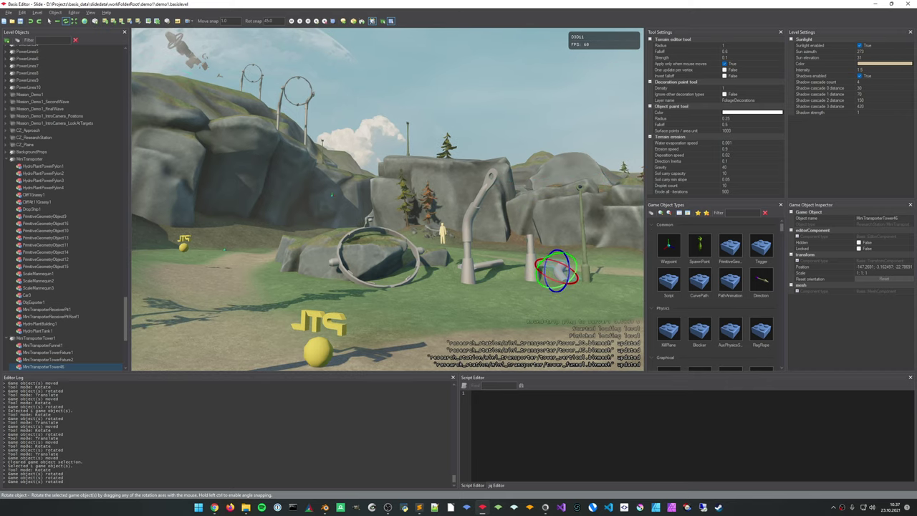
{"action": "key", "text": "Escape"}
Examine the dismantled tower from farther back along the dirt road
{"action": "key", "text": "s"}
{"action": "key", "text": "s"}
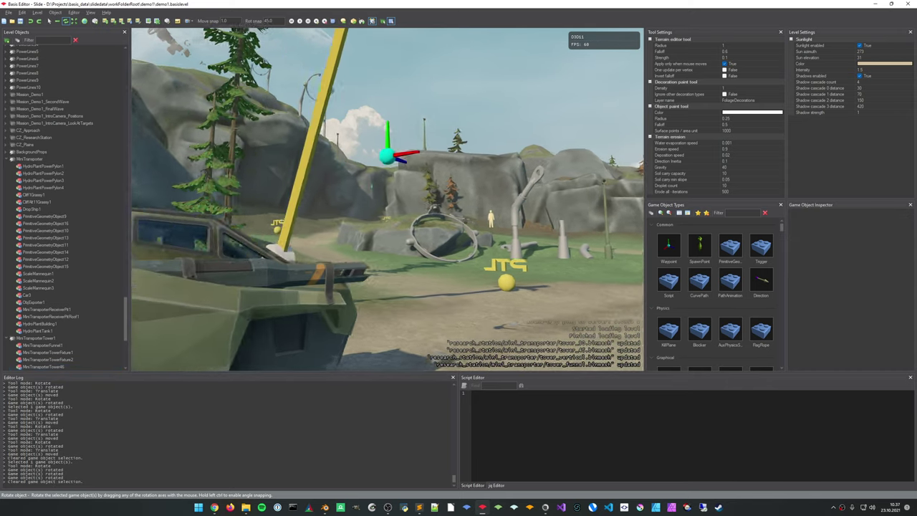
{"action": "key", "text": "s"}
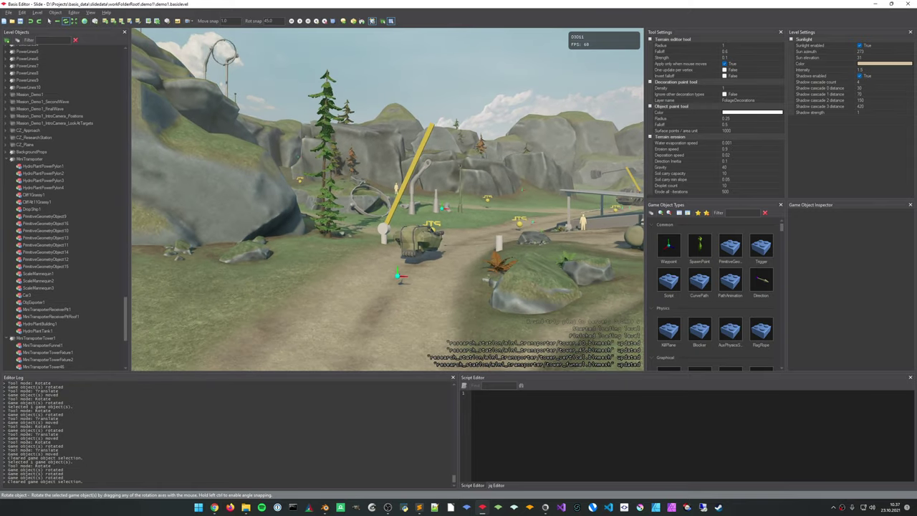
{"action": "key", "text": "d"}
{"action": "key", "text": "w"}
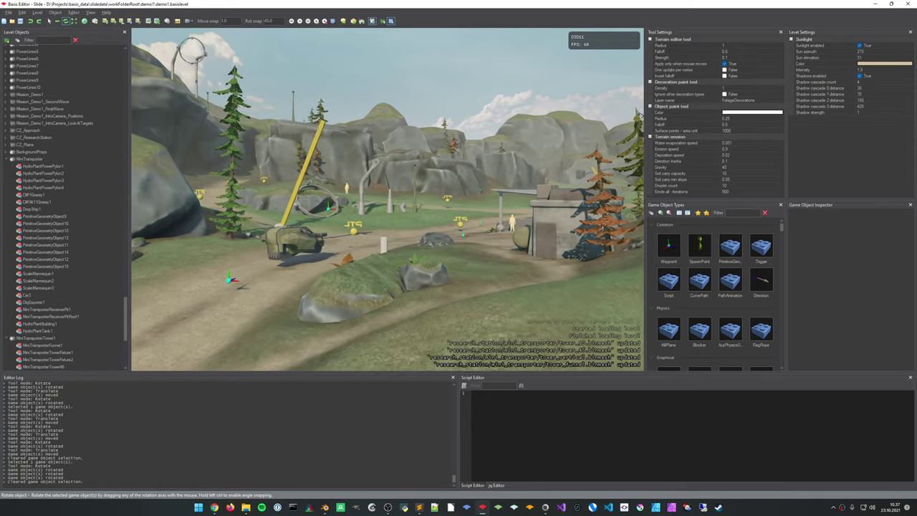
{"action": "key", "text": "w"}
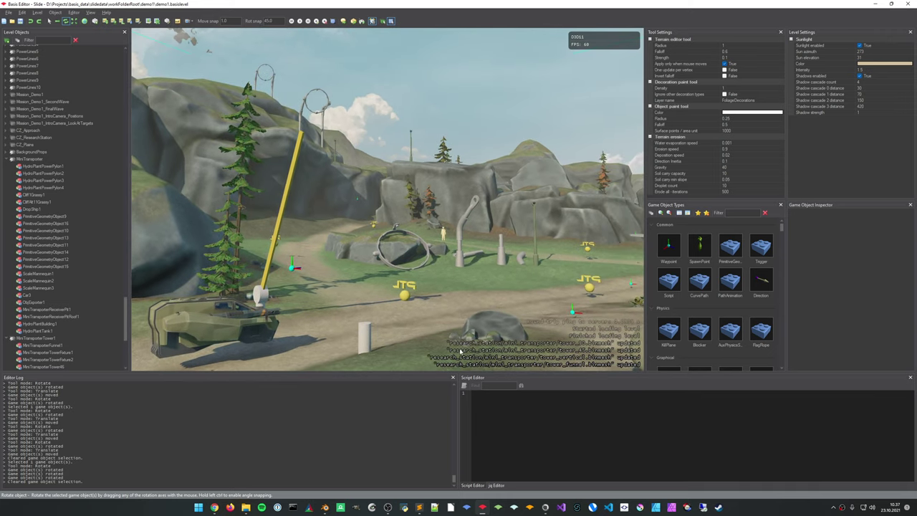
Undo all the dismantling edits on the nearest ring tower, back to its assembled ring, arms and curved leg segments
{"action": "key", "text": "ctrl+z"}
{"action": "key", "text": "ctrl+z"}
{"action": "key", "text": "ctrl+z"}
{"action": "key", "text": "ctrl+z"}
{"action": "key", "text": "ctrl+z"}
{"action": "key", "text": "ctrl+z"}
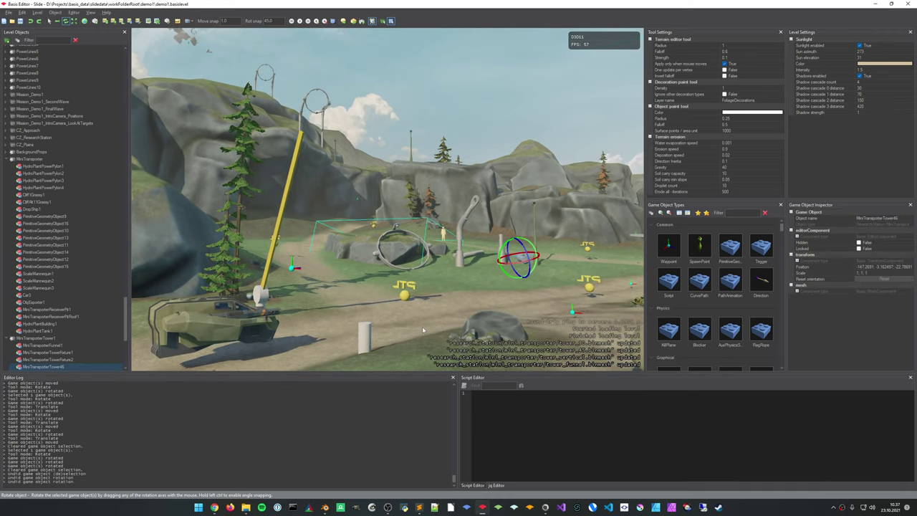
{"action": "key", "text": "ctrl+z"}
{"action": "key", "text": "ctrl+z"}
{"action": "key", "text": "ctrl+z"}
{"action": "key", "text": "ctrl+z"}
{"action": "key", "text": "ctrl+z"}
{"action": "key", "text": "ctrl+z"}
{"action": "key", "text": "ctrl+z"}
{"action": "key", "text": "ctrl+z"}
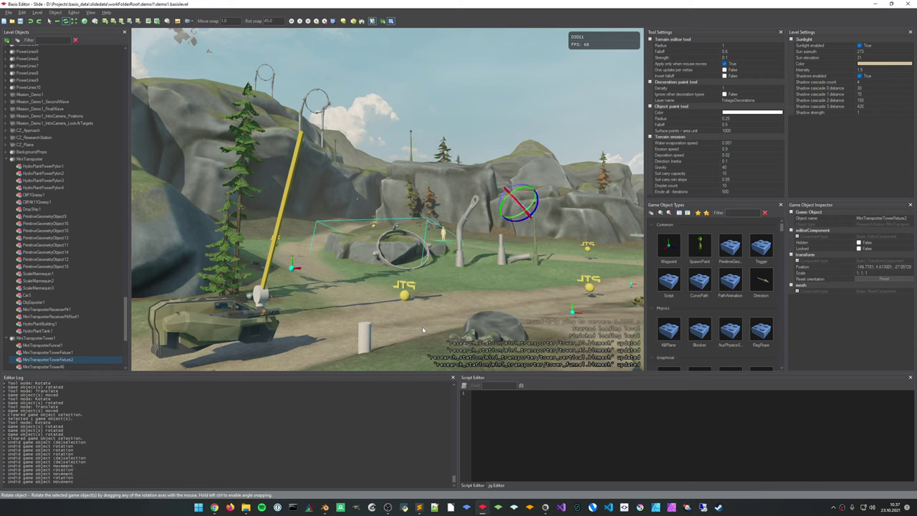
{"action": "key", "text": "ctrl+z"}
{"action": "key", "text": "ctrl+z"}
{"action": "key", "text": "ctrl+z"}
{"action": "key", "text": "ctrl+z"}
{"action": "key", "text": "ctrl+z"}
{"action": "key", "text": "ctrl+z"}
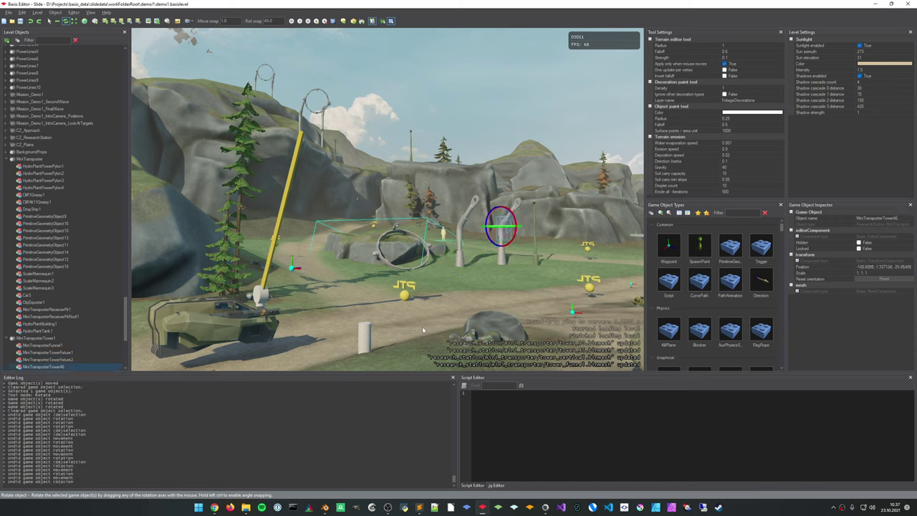
{"action": "key", "text": "ctrl+z"}
{"action": "key", "text": "ctrl+z"}
{"action": "key", "text": "ctrl+z"}
{"action": "key", "text": "ctrl+z"}
{"action": "key", "text": "ctrl+z"}
{"action": "key", "text": "ctrl+z"}
{"action": "key", "text": "ctrl+z"}
{"action": "key", "text": "ctrl+z"}
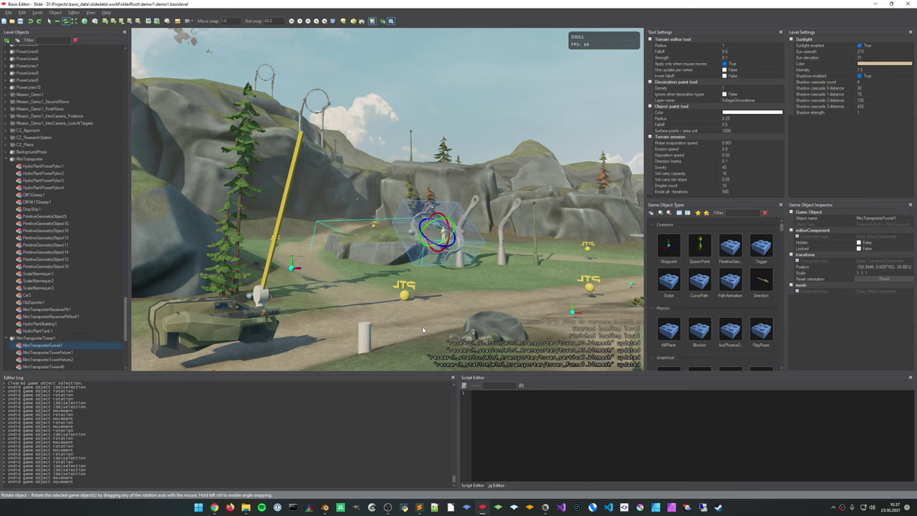
{"action": "key", "text": "ctrl+z"}
{"action": "key", "text": "ctrl+z"}
{"action": "key", "text": "ctrl+z"}
{"action": "key", "text": "ctrl+z"}
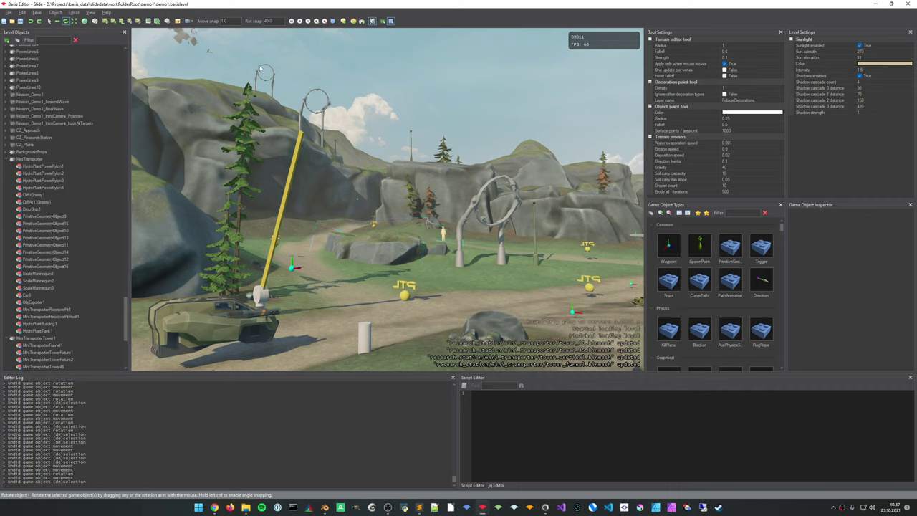
Examine the assembled ring tower and the towers on the cliffs from along the dirt road
{"action": "right_click_drag", "start_coordinate": [347, 264], "coordinate": [342, 251]}
{"action": "key", "text": "s"}
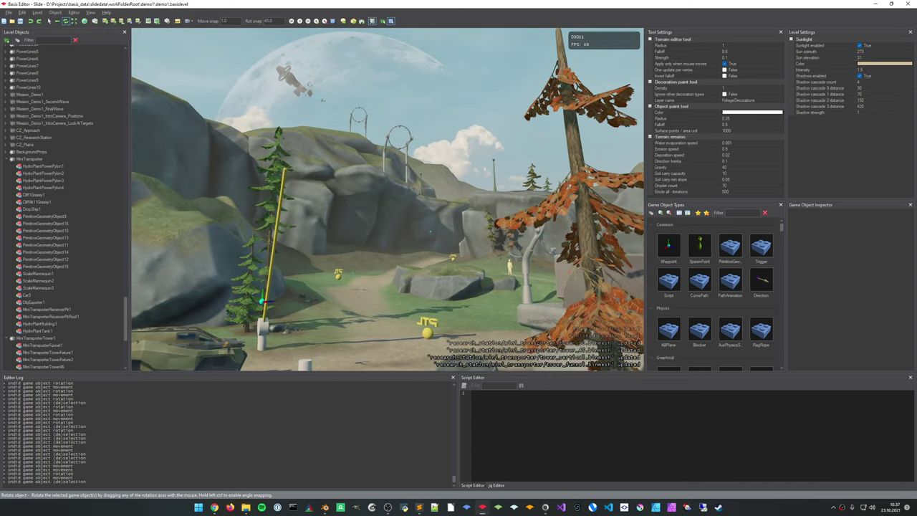
{"action": "key", "text": "w"}
{"action": "right_click_drag", "start_coordinate": [388, 199], "coordinate": [425, 245]}
{"action": "key", "text": "w"}
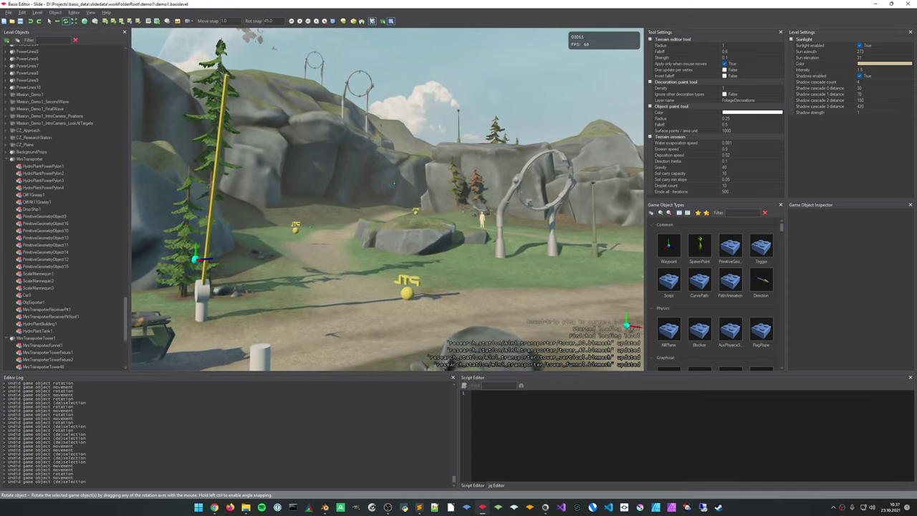
{"action": "key", "text": "w"}
{"action": "right_click_drag", "start_coordinate": [487, 288], "coordinate": [480, 219]}
{"action": "key", "text": "w"}
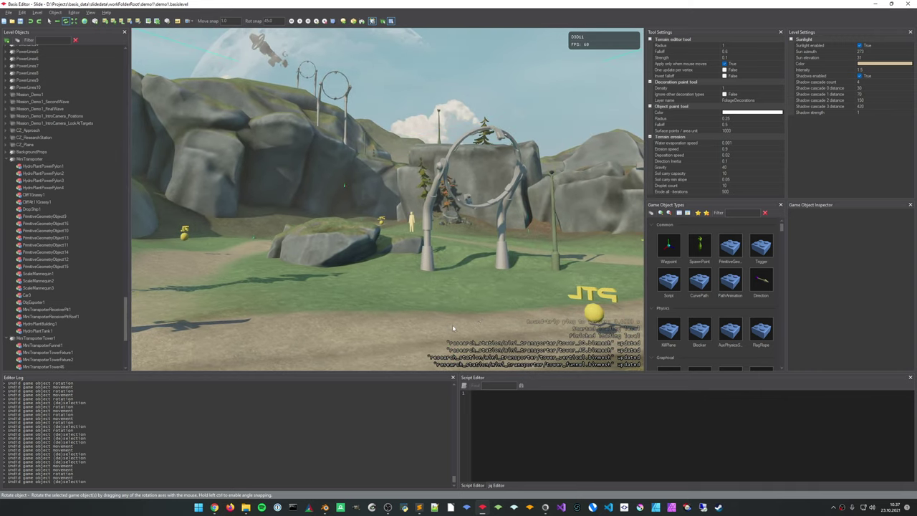
Redo all the undone tower edits to bring back the scattered arrangement of ring, arm and leg segments
{"action": "key", "text": "ctrl+y"}
{"action": "key", "text": "ctrl+y"}
{"action": "key", "text": "ctrl+y"}
{"action": "key", "text": "ctrl+y"}
{"action": "key", "text": "ctrl+y"}
{"action": "key", "text": "ctrl+y"}
{"action": "key", "text": "ctrl+y"}
{"action": "key", "text": "ctrl+y"}
{"action": "key", "text": "ctrl+y"}
{"action": "key", "text": "ctrl+y"}
{"action": "key", "text": "ctrl+y"}
{"action": "key", "text": "ctrl+y"}
{"action": "key", "text": "ctrl+y"}
{"action": "key", "text": "ctrl+y"}
{"action": "key", "text": "ctrl+y"}
{"action": "key", "text": "ctrl+y"}
{"action": "key", "text": "ctrl+y"}
{"action": "key", "text": "ctrl+y"}
{"action": "key", "text": "ctrl+y"}
{"action": "key", "text": "ctrl+y"}
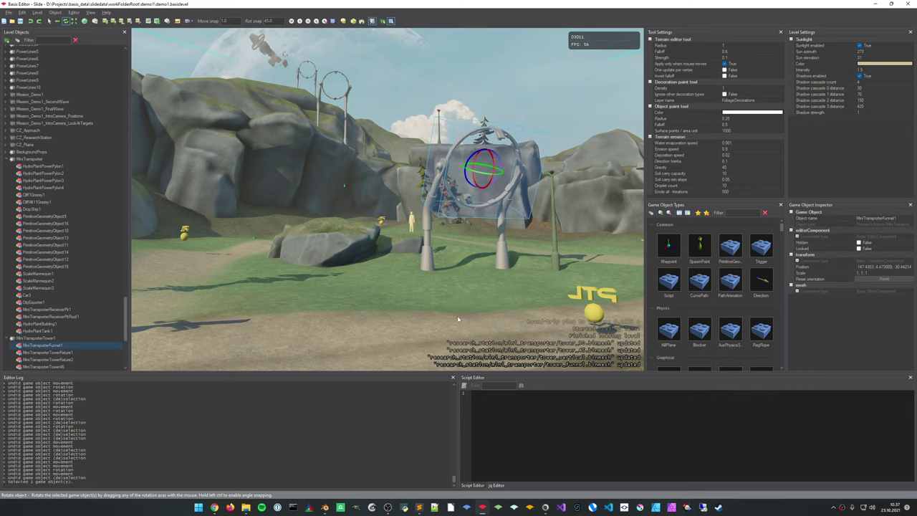
{"action": "key", "text": "ctrl+y"}
{"action": "key", "text": "ctrl+y"}
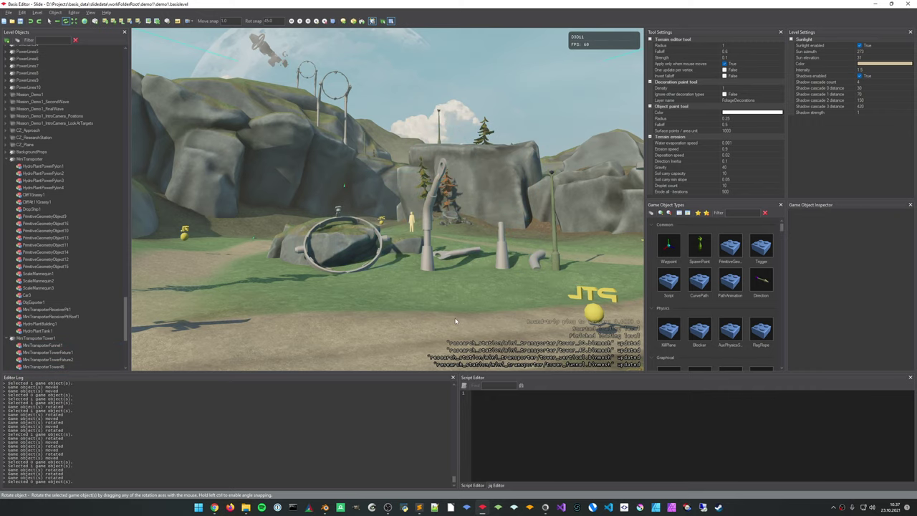
Examine the scattered tower parts from several sides, including from above the roofed building
{"action": "key", "text": "s"}
{"action": "mouse_move", "coordinate": [480, 219]}
{"action": "right_mouse_down"}
{"action": "mouse_move", "coordinate": [460, 219]}
{"action": "mouse_move", "coordinate": [498, 243]}
{"action": "mouse_move", "coordinate": [472, 216]}
{"action": "mouse_move", "coordinate": [458, 217]}
{"action": "mouse_move", "coordinate": [473, 216]}
{"action": "mouse_move", "coordinate": [495, 223]}
{"action": "mouse_move", "coordinate": [458, 238]}
{"action": "right_mouse_up"}
{"action": "key", "text": "d"}
{"action": "key", "text": "w"}
{"action": "right_click_drag", "start_coordinate": [373, 215], "coordinate": [371, 260]}
{"action": "key", "text": "d"}
{"action": "key", "text": "w"}
{"action": "key", "text": "d"}
{"action": "key", "text": "d"}
{"action": "key", "text": "s"}
{"action": "key", "text": "a"}
{"action": "key", "text": "s"}
{"action": "right_click_drag", "start_coordinate": [435, 254], "coordinate": [434, 256]}
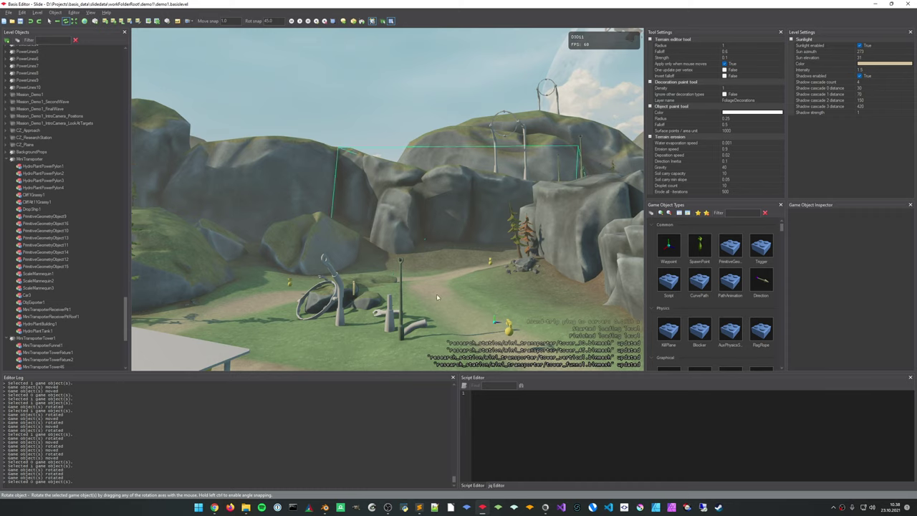
Undo the redone dismantling edits once more to restore the assembled ring tower
{"action": "key", "text": "ctrl+z"}
{"action": "key", "text": "ctrl+z"}
{"action": "key", "text": "ctrl+z"}
{"action": "key", "text": "ctrl+z"}
{"action": "key", "text": "ctrl+z"}
{"action": "key", "text": "ctrl+z"}
{"action": "key", "text": "ctrl+z"}
{"action": "key", "text": "ctrl+z"}
{"action": "key", "text": "ctrl+z"}
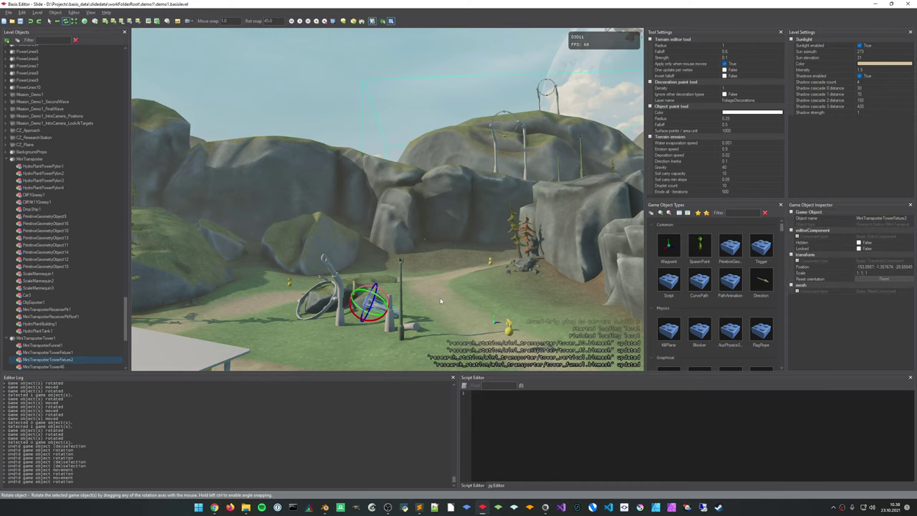
{"action": "key", "text": "ctrl+z"}
{"action": "key", "text": "ctrl+z"}
{"action": "key", "text": "ctrl+z"}
{"action": "key", "text": "ctrl+z"}
{"action": "key", "text": "ctrl+z"}
{"action": "key", "text": "ctrl+z"}
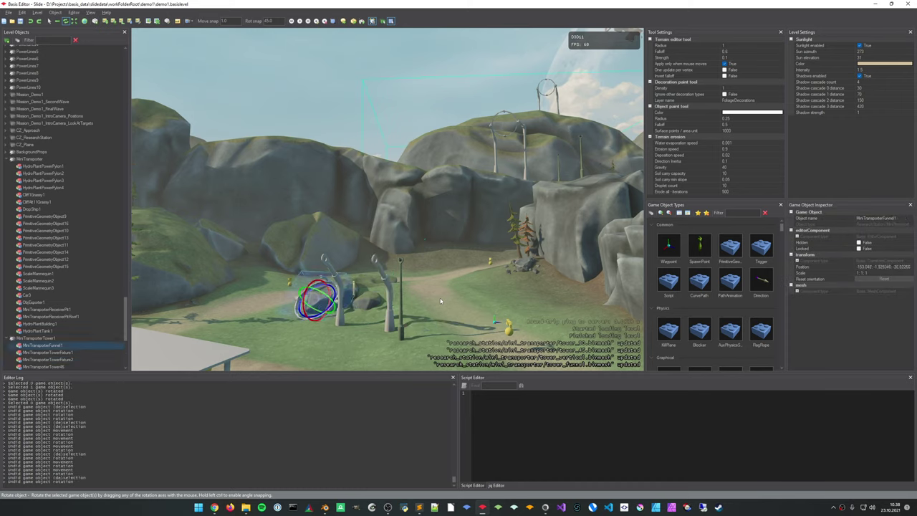
{"action": "key", "text": "ctrl+z"}
{"action": "key", "text": "ctrl+z"}
{"action": "key", "text": "ctrl+z"}
{"action": "key", "text": "ctrl+z"}
{"action": "key", "text": "ctrl+z"}
{"action": "key", "text": "ctrl+z"}
{"action": "key", "text": "ctrl+z"}
{"action": "key", "text": "ctrl+z"}
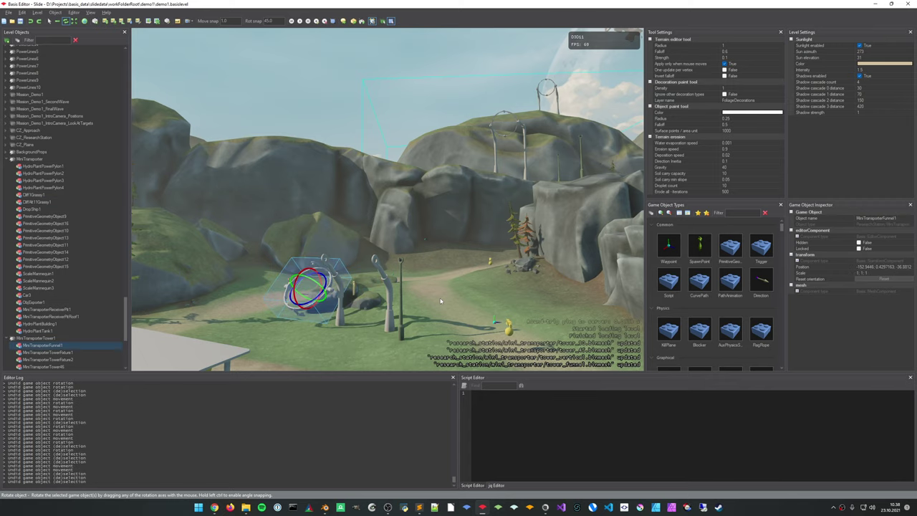
{"action": "key", "text": "ctrl+z"}
{"action": "key", "text": "ctrl+z"}
{"action": "key", "text": "ctrl+z"}
{"action": "key", "text": "ctrl+z"}
{"action": "key", "text": "ctrl+z"}
{"action": "key", "text": "ctrl+z"}
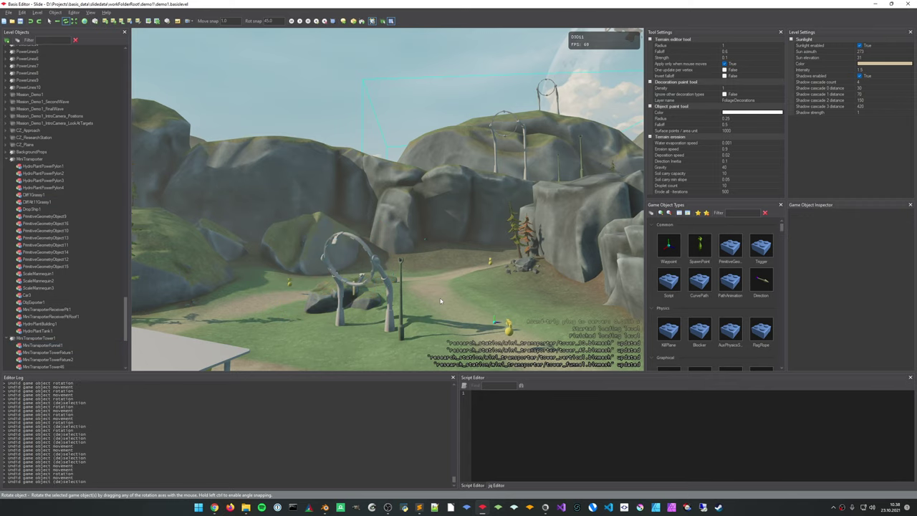
Inspect the assembled tower up close and from the opposite side against the surrounding cliffs and meadow
{"action": "right_click_drag", "start_coordinate": [424, 238], "coordinate": [463, 224]}
{"action": "key", "text": "w"}
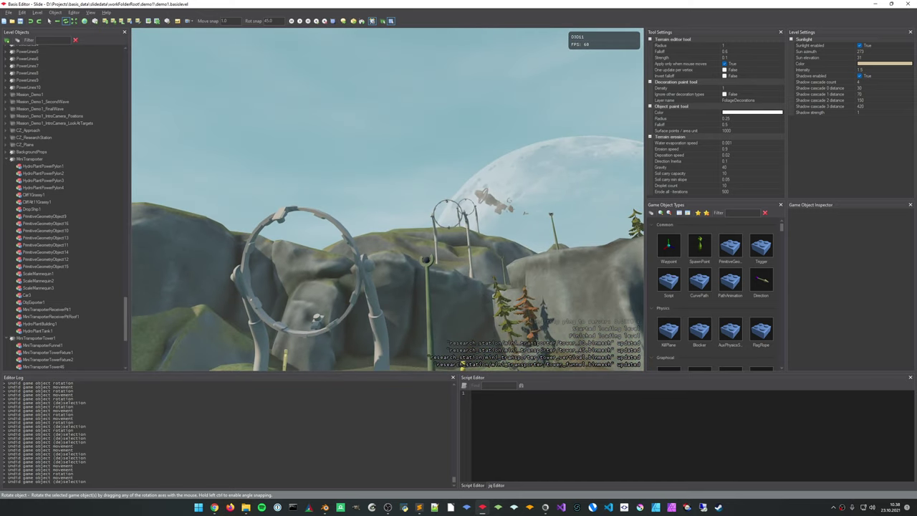
{"action": "key", "text": "d"}
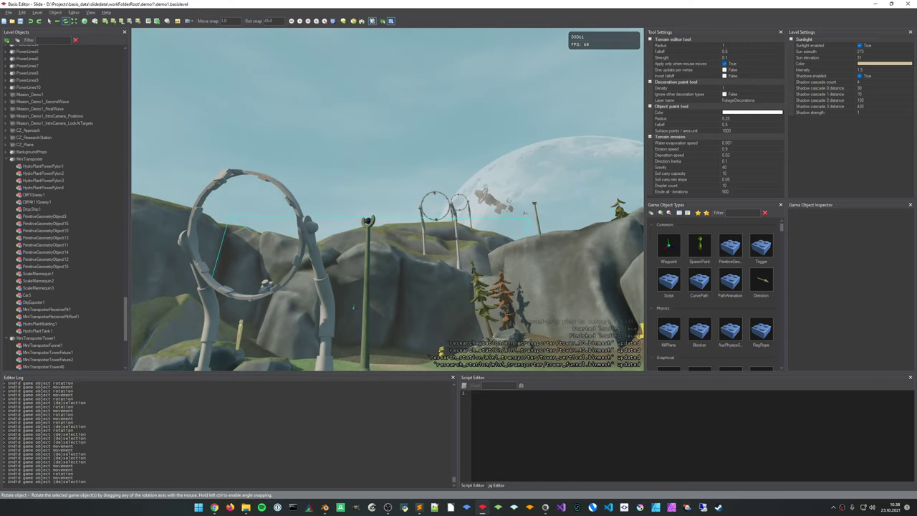
{"action": "right_click_drag", "start_coordinate": [464, 328], "coordinate": [409, 336]}
{"action": "key", "text": "w"}
{"action": "right_click_drag", "start_coordinate": [416, 213], "coordinate": [373, 231]}
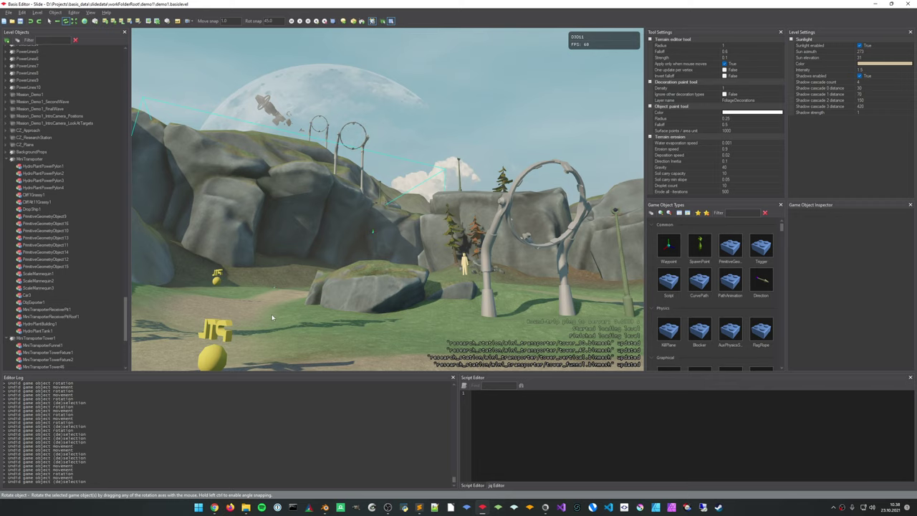
{"action": "mouse_move", "coordinate": [262, 316]}
{"action": "right_mouse_down"}
{"action": "mouse_move", "coordinate": [236, 337]}
{"action": "mouse_move", "coordinate": [351, 340]}
{"action": "mouse_move", "coordinate": [338, 313]}
{"action": "mouse_move", "coordinate": [356, 313]}
{"action": "mouse_move", "coordinate": [326, 315]}
{"action": "right_mouse_up"}
{"action": "key", "text": "e"}
{"action": "key", "text": "s"}
{"action": "key", "text": "w"}
{"action": "right_click_drag", "start_coordinate": [290, 284], "coordinate": [221, 191]}
Duplicate the tower ring MiniTransporterFunnel1, place the copy on the grass beside the tower and tilt it
{"action": "left_click", "coordinate": [261, 186]}
{"action": "key", "text": "w"}
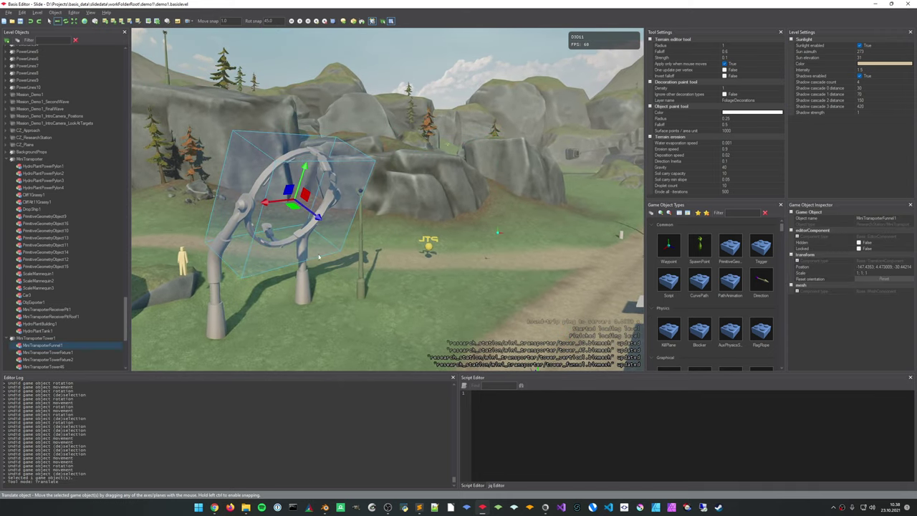
{"action": "key", "text": "ctrl+d"}
{"action": "left_click_drag", "start_coordinate": [299, 213], "coordinate": [434, 300]}
{"action": "key", "text": "e"}
{"action": "left_click_drag", "start_coordinate": [428, 268], "coordinate": [435, 303]}
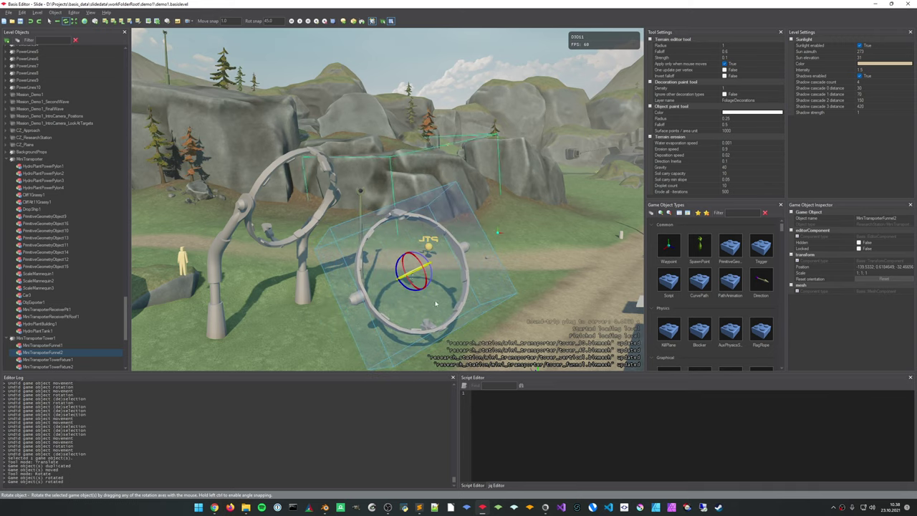
Move the ring copy MiniTransporterFunnel2 across the dirt road toward the roofed building in world space and rotate it
{"action": "right_click_drag", "start_coordinate": [436, 304], "coordinate": [403, 268]}
{"action": "key", "text": "w"}
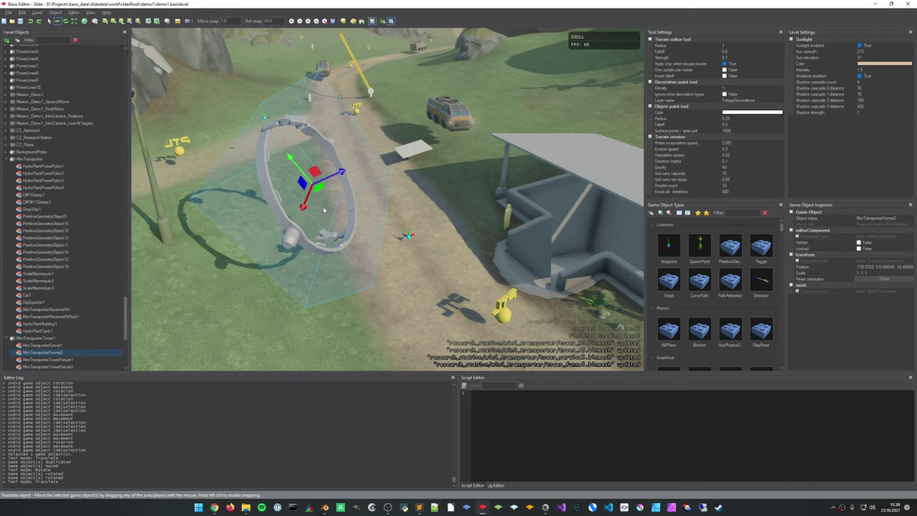
{"action": "key", "text": "x"}
{"action": "left_click_drag", "start_coordinate": [322, 191], "coordinate": [546, 114]}
{"action": "key", "text": "e"}
{"action": "mouse_move", "coordinate": [550, 123]}
{"action": "left_mouse_down"}
{"action": "mouse_move", "coordinate": [545, 106]}
{"action": "mouse_move", "coordinate": [543, 137]}
{"action": "left_mouse_up"}
{"action": "key", "text": "w"}
{"action": "left_click", "coordinate": [499, 190]}
Reposition and rotate the ring copy so it lies on the grass between the roofed building and the parked vehicle
{"action": "right_click_drag", "start_coordinate": [499, 190], "coordinate": [559, 189]}
{"action": "key", "text": "w"}
{"action": "right_click_drag", "start_coordinate": [349, 269], "coordinate": [337, 240]}
{"action": "left_click", "coordinate": [297, 244]}
{"action": "left_click_drag", "start_coordinate": [329, 221], "coordinate": [276, 201]}
{"action": "key", "text": "e"}
{"action": "key", "text": "w"}
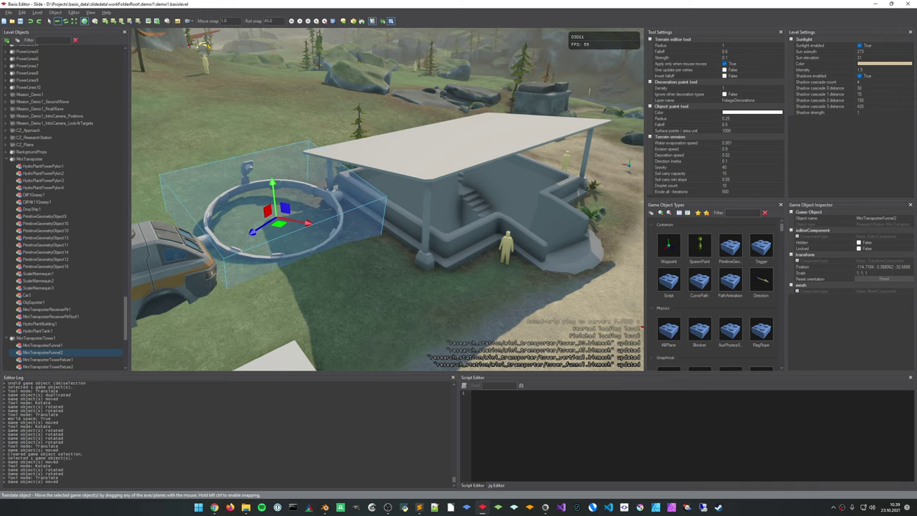
{"action": "key", "text": "Escape"}
Examine the fallen ring copy beside the building and compare its placement with the tower across the road
{"action": "mouse_move", "coordinate": [308, 222]}
{"action": "right_mouse_down"}
{"action": "mouse_move", "coordinate": [337, 228]}
{"action": "mouse_move", "coordinate": [265, 228]}
{"action": "mouse_move", "coordinate": [380, 227]}
{"action": "mouse_move", "coordinate": [390, 218]}
{"action": "mouse_move", "coordinate": [311, 236]}
{"action": "right_mouse_up"}
{"action": "right_click_drag", "start_coordinate": [243, 170], "coordinate": [351, 299]}
{"action": "right_click_drag", "start_coordinate": [301, 254], "coordinate": [368, 265]}
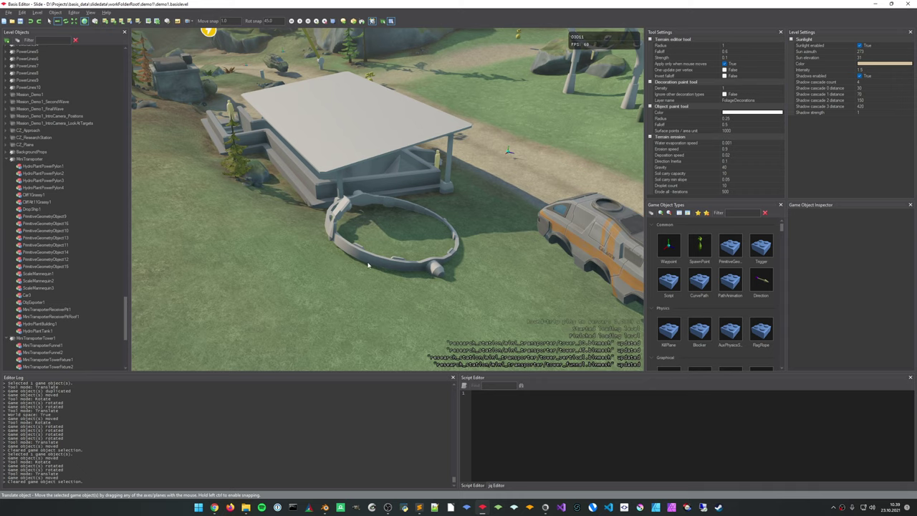
{"action": "left_click", "coordinate": [371, 256]}
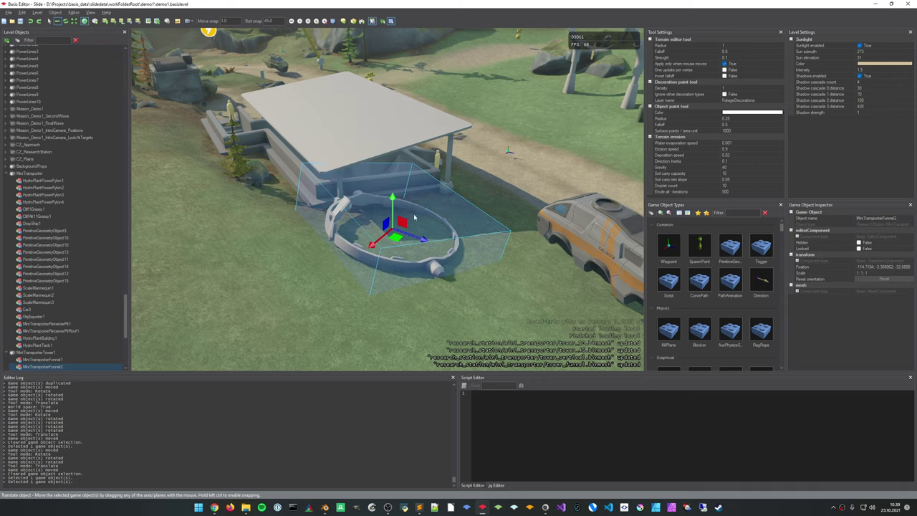
{"action": "right_click_drag", "start_coordinate": [483, 300], "coordinate": [609, 279]}
{"action": "mouse_move", "coordinate": [454, 259]}
{"action": "right_mouse_down"}
{"action": "mouse_move", "coordinate": [448, 251]}
{"action": "mouse_move", "coordinate": [454, 259]}
{"action": "right_mouse_up"}
{"action": "left_click", "coordinate": [438, 238]}
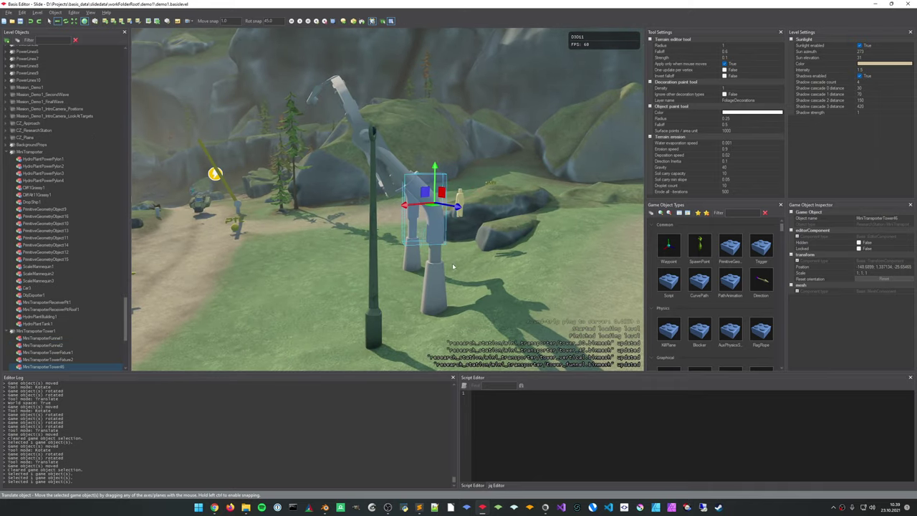
{"action": "left_click", "coordinate": [407, 307]}
{"action": "right_click_drag", "start_coordinate": [407, 307], "coordinate": [208, 316]}
{"action": "right_click_drag", "start_coordinate": [321, 276], "coordinate": [321, 278]}
Delete the ring copy MiniTransporterFunnel2 beside the roofed building and save the level
{"action": "left_click", "coordinate": [318, 244]}
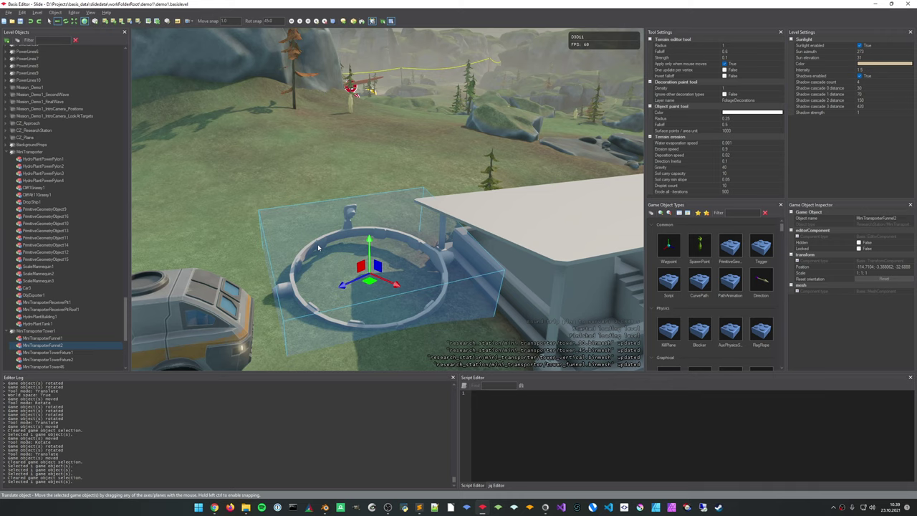
{"action": "key", "text": "Delete"}
{"action": "key", "text": "Return"}
{"action": "right_click_drag", "start_coordinate": [318, 247], "coordinate": [573, 258]}
Select the MiniTransporterTower2 layer and change the layer properties of MiniTransporterTower3
{"action": "scroll", "coordinate": [57, 337], "scroll_direction": "down", "scroll_amount": 5}
{"action": "scroll", "coordinate": [58, 337], "scroll_direction": "down", "scroll_amount": 5}
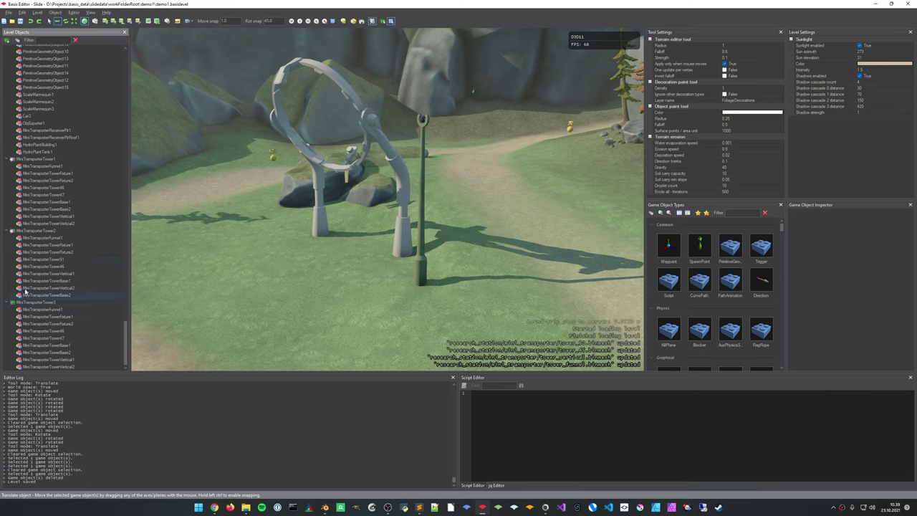
{"action": "left_click", "coordinate": [37, 236]}
{"action": "left_click", "coordinate": [37, 232]}
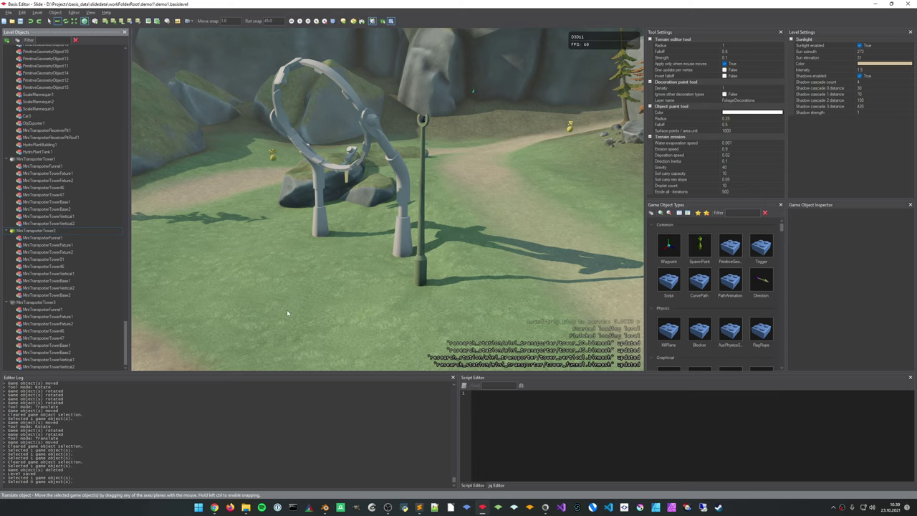
{"action": "key", "text": "s"}
{"action": "right_click_drag", "start_coordinate": [287, 313], "coordinate": [172, 297]}
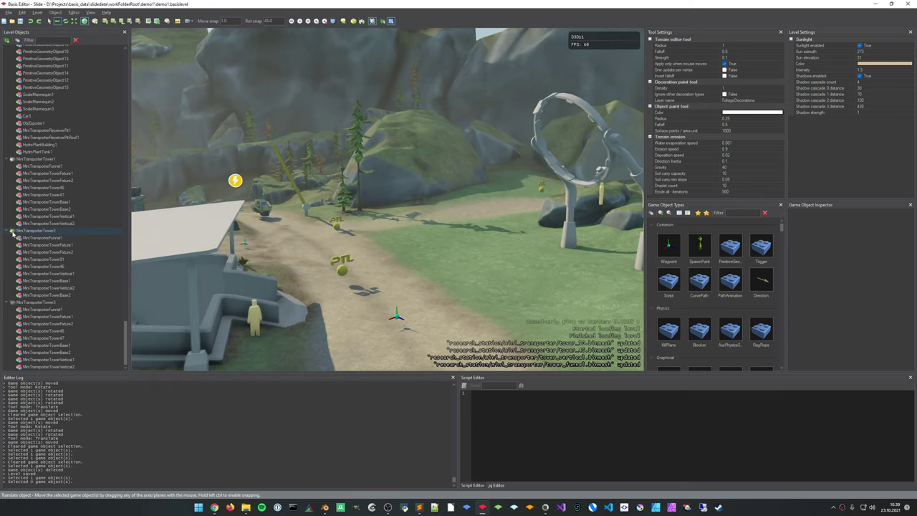
{"action": "right_click", "coordinate": [32, 303]}
{"action": "left_click", "coordinate": [79, 338]}
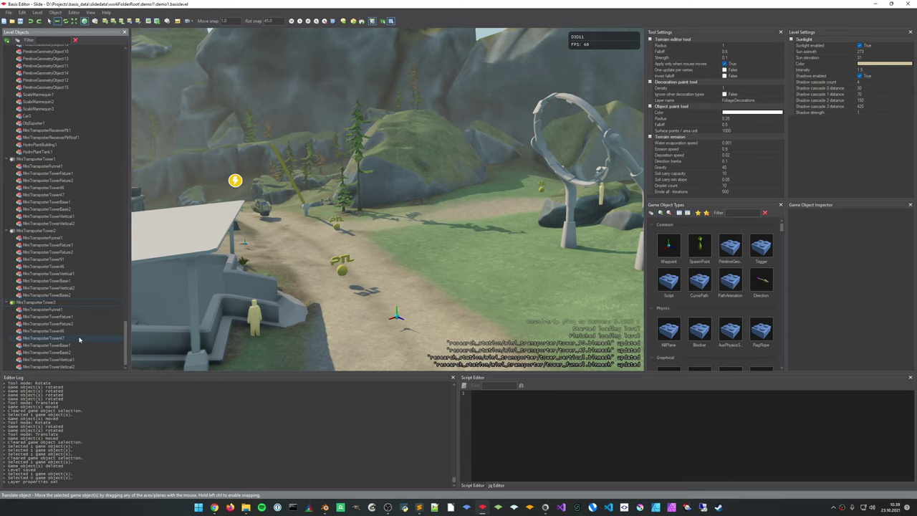
Collapse all layers in the level's object list and toggle the Dev layer
{"action": "right_click_drag", "start_coordinate": [356, 304], "coordinate": [301, 268]}
{"action": "key", "text": "w"}
{"action": "key", "text": "d"}
{"action": "left_click", "coordinate": [17, 39]}
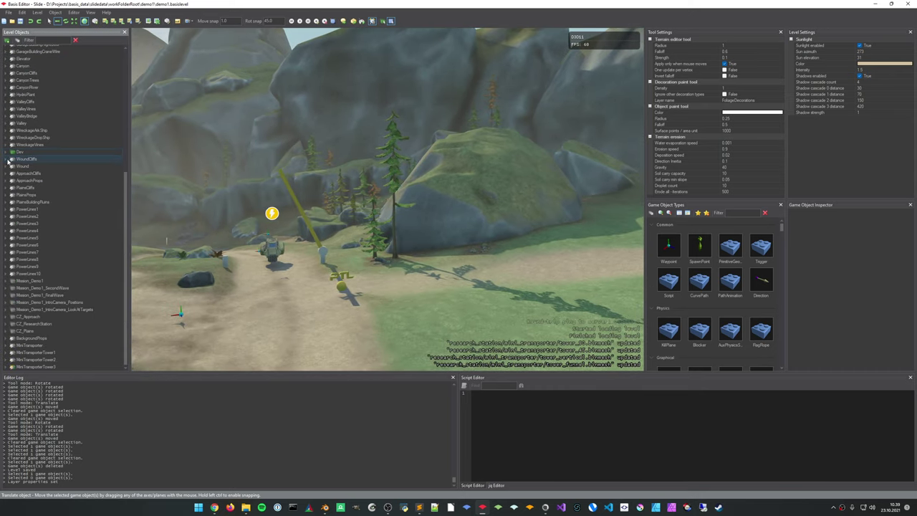
{"action": "left_click", "coordinate": [8, 152]}
{"action": "left_click", "coordinate": [8, 153]}
Review the ring towers on the meadow and on top of the cliffs, and save the level
{"action": "right_click_drag", "start_coordinate": [301, 318], "coordinate": [132, 321]}
{"action": "right_click_drag", "start_coordinate": [387, 199], "coordinate": [193, 201]}
{"action": "middle_click_drag", "start_coordinate": [406, 353], "coordinate": [392, 351]}
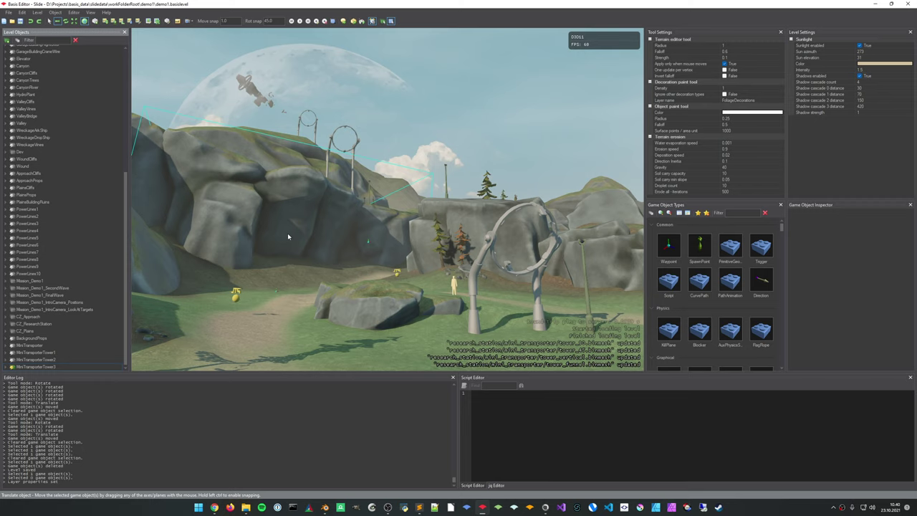
{"action": "right_click_drag", "start_coordinate": [307, 264], "coordinate": [335, 299]}
{"action": "right_click_drag", "start_coordinate": [280, 235], "coordinate": [308, 266]}
{"action": "key", "text": "ctrl+s"}
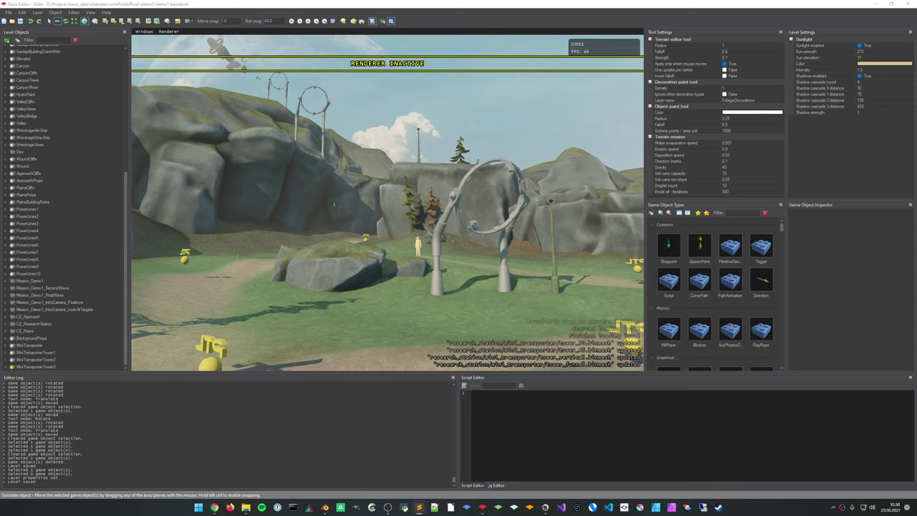
Switch to Blender and open the Funnel ring mesh in Edit Mode
{"action": "left_click", "coordinate": [707, 359]}
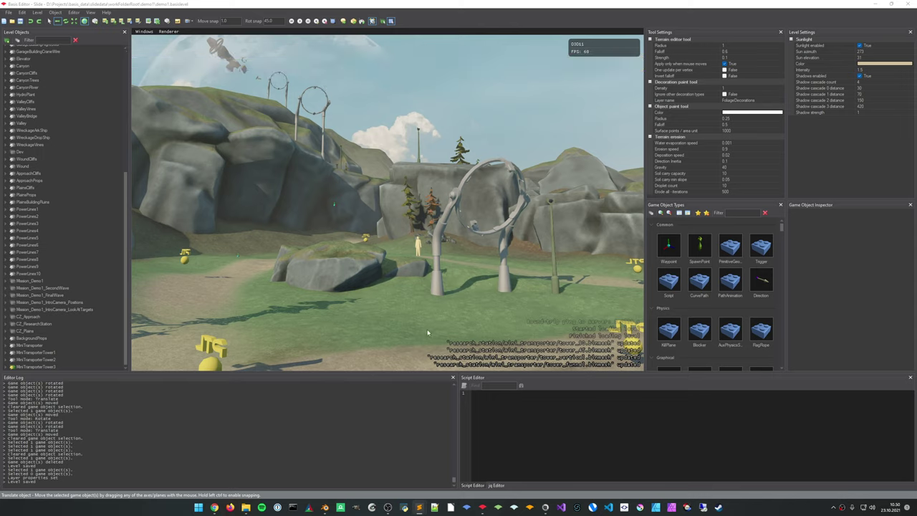
{"action": "left_click", "coordinate": [326, 509]}
{"action": "middle_click_drag", "start_coordinate": [470, 306], "coordinate": [547, 284]}
{"action": "scroll", "coordinate": [500, 260], "scroll_direction": "up", "scroll_amount": 2}
{"action": "scroll", "coordinate": [546, 284], "scroll_direction": "up", "scroll_amount": 2}
{"action": "middle_click_drag", "start_coordinate": [419, 306], "coordinate": [554, 256]}
{"action": "key", "text": "Tab"}
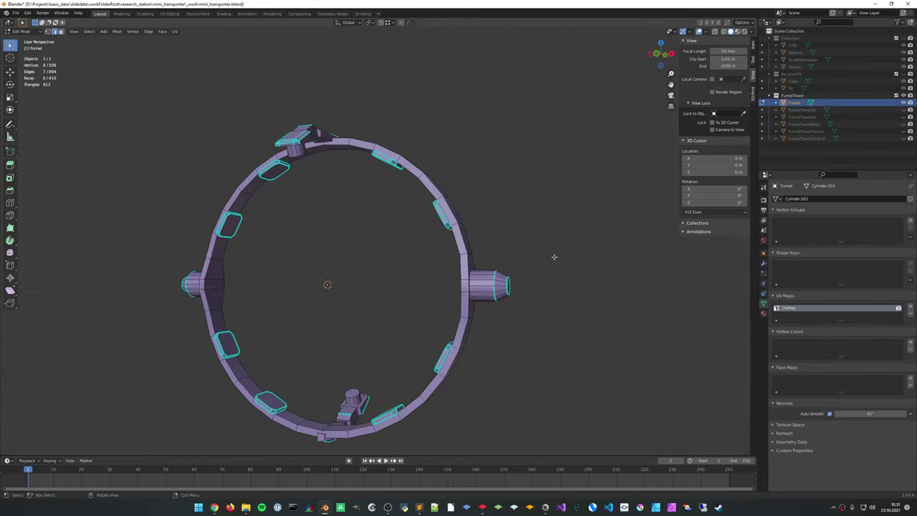
Apply Mark Sharp to the selected edges and turn off the Sharp edge overlay
{"action": "middle_click_drag", "start_coordinate": [377, 272], "coordinate": [401, 250]}
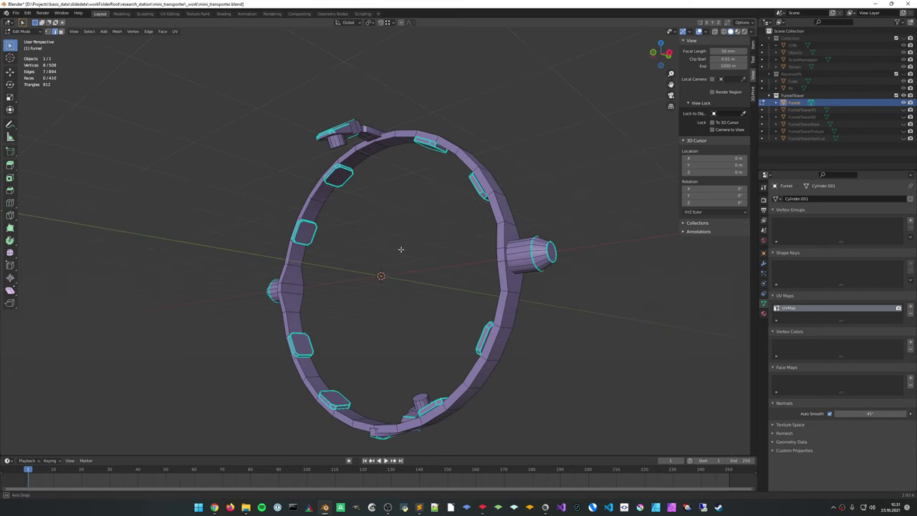
{"action": "right_click", "coordinate": [439, 220]}
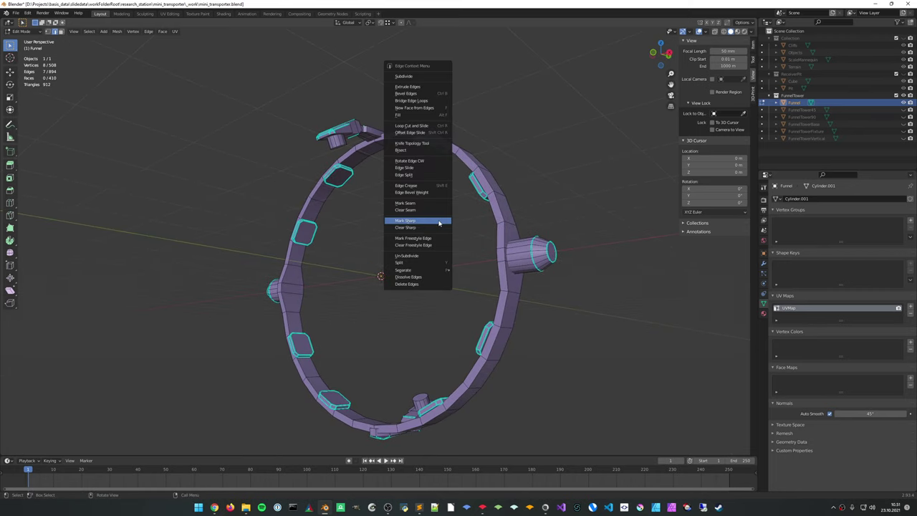
{"action": "left_click", "coordinate": [438, 221]}
{"action": "left_click", "coordinate": [705, 32]}
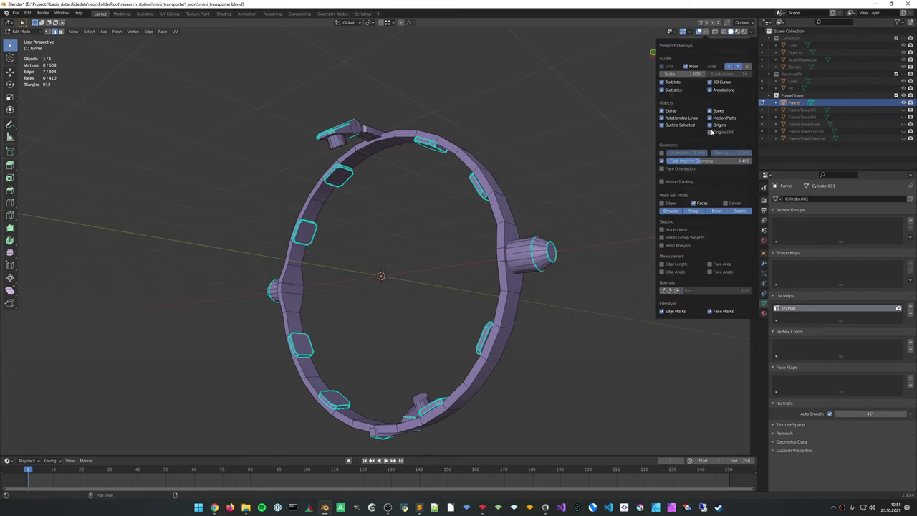
{"action": "left_click", "coordinate": [694, 212]}
Examine the shape of the ring's projecting arm and its cylindrical nozzle from several angles
{"action": "middle_click_drag", "start_coordinate": [410, 222], "coordinate": [418, 274]}
{"action": "scroll", "coordinate": [428, 230], "scroll_direction": "up", "scroll_amount": 2}
{"action": "left_click", "coordinate": [458, 214]}
{"action": "middle_click_drag", "start_coordinate": [441, 204], "coordinate": [440, 266]}
{"action": "scroll", "coordinate": [490, 226], "scroll_direction": "up", "scroll_amount": 2}
{"action": "middle_click_drag", "start_coordinate": [426, 225], "coordinate": [441, 257]}
{"action": "scroll", "coordinate": [555, 289], "scroll_direction": "up", "scroll_amount": 3}
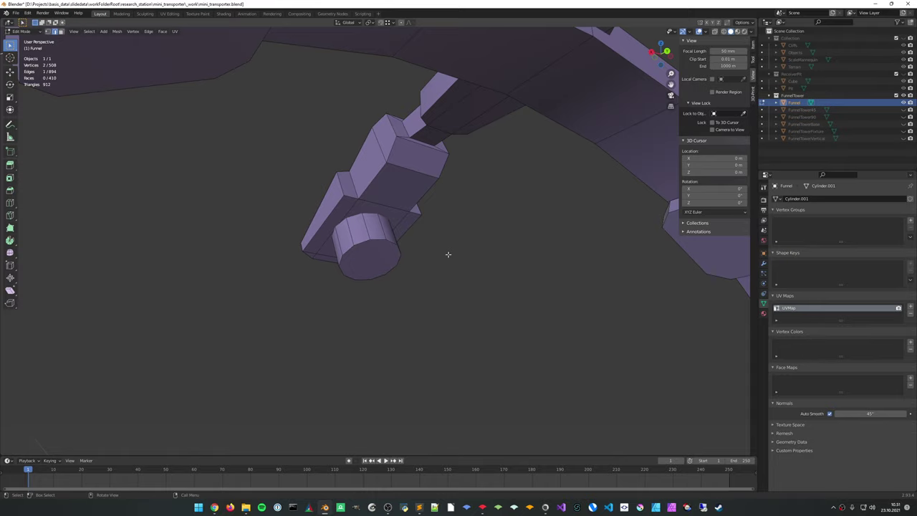
{"action": "mouse_move", "coordinate": [448, 254]}
{"action": "middle_mouse_down"}
{"action": "mouse_move", "coordinate": [468, 246]}
{"action": "mouse_move", "coordinate": [475, 272]}
{"action": "mouse_move", "coordinate": [462, 258]}
{"action": "middle_mouse_up"}
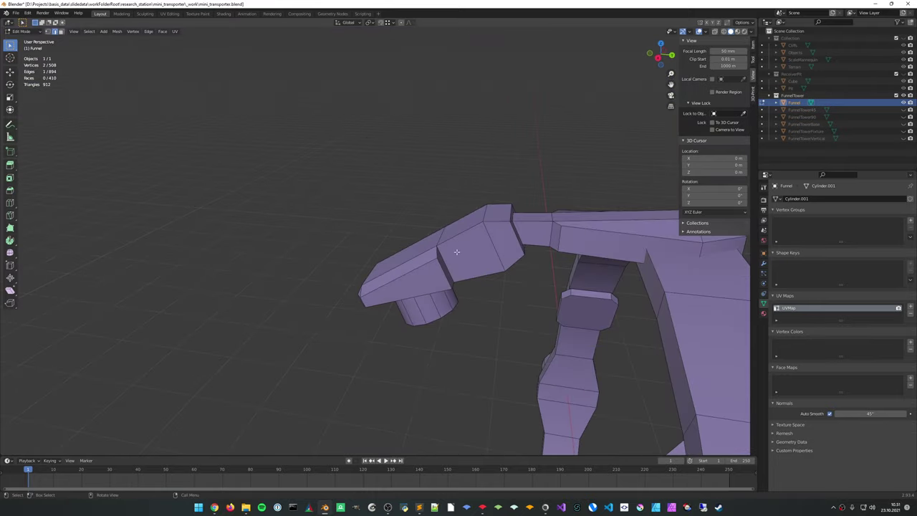
{"action": "middle_click_drag", "start_coordinate": [457, 251], "coordinate": [405, 260]}
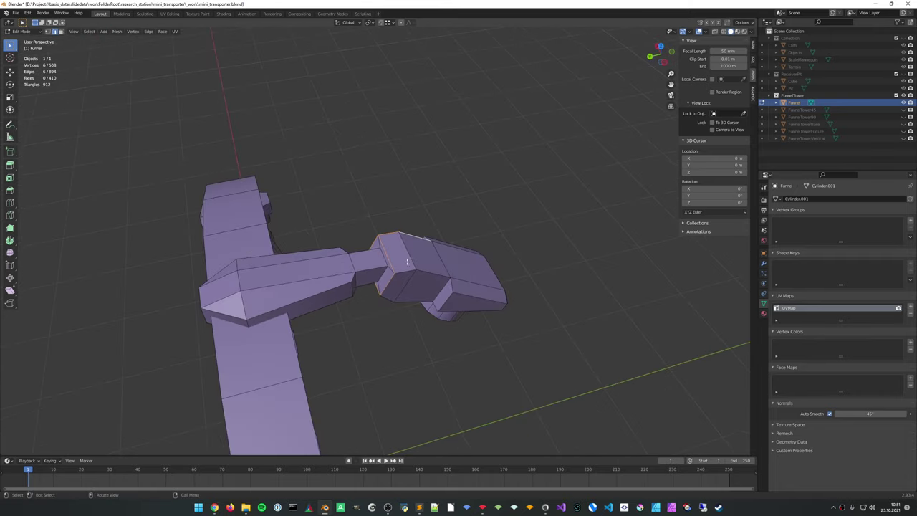
Apply Mark Sharp and Mark Seam to the edge loop where the arm's head meets its neck
{"action": "left_click", "coordinate": [386, 276], "text": "alt"}
{"action": "middle_click_drag", "start_coordinate": [385, 276], "coordinate": [445, 278]}
{"action": "right_click", "coordinate": [445, 277]}
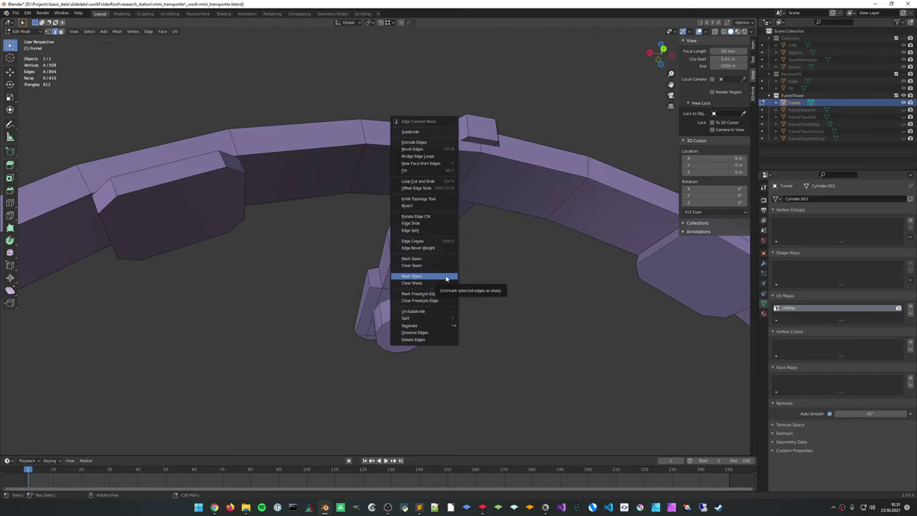
{"action": "left_click", "coordinate": [445, 278]}
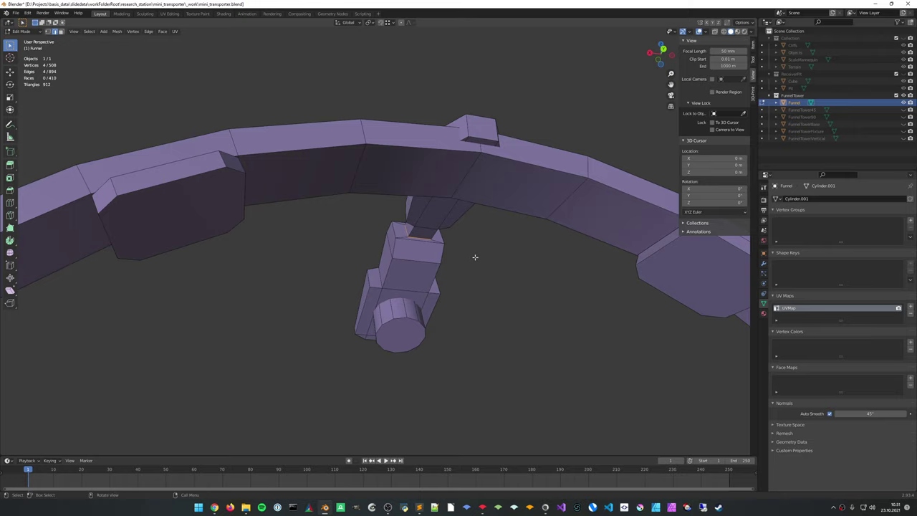
{"action": "right_click", "coordinate": [474, 257]}
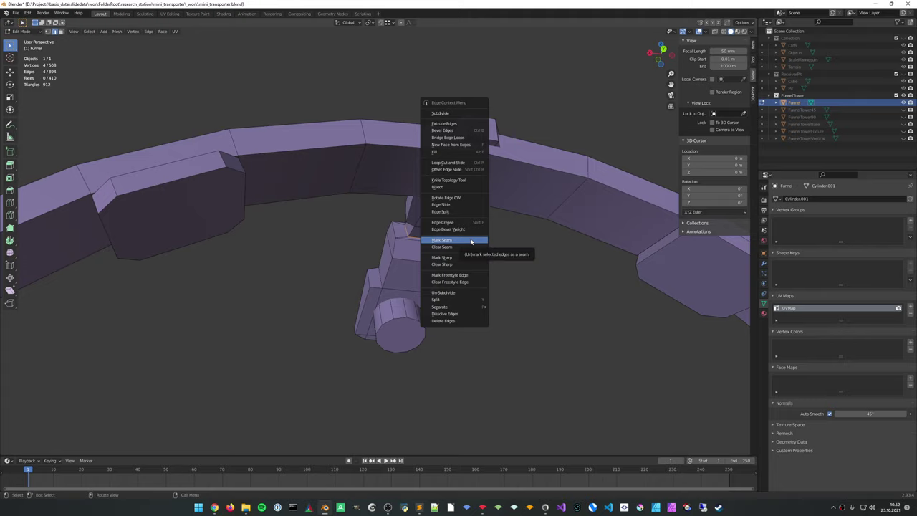
{"action": "left_click", "coordinate": [470, 240]}
Examine the whole ring and the projecting arm's edges to plan where further seams should run
{"action": "middle_click_drag", "start_coordinate": [470, 238], "coordinate": [441, 217]}
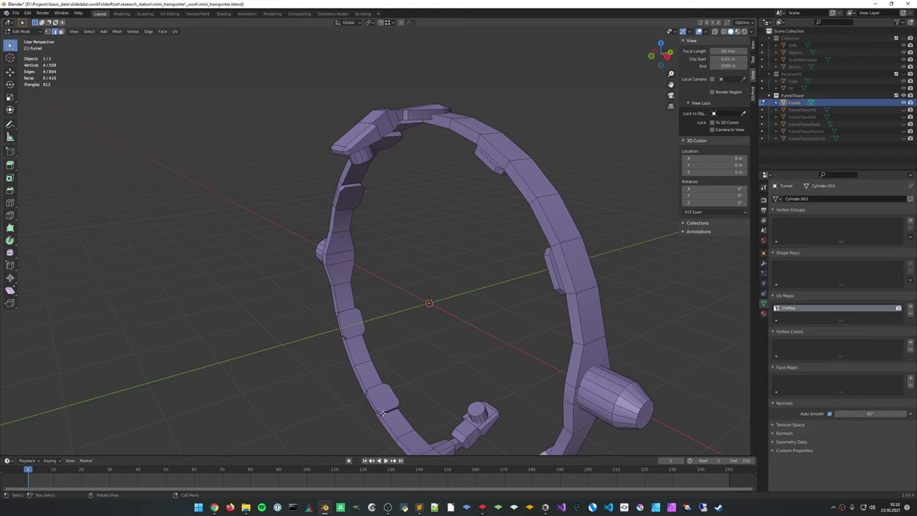
{"action": "middle_click_drag", "start_coordinate": [444, 126], "coordinate": [424, 175]}
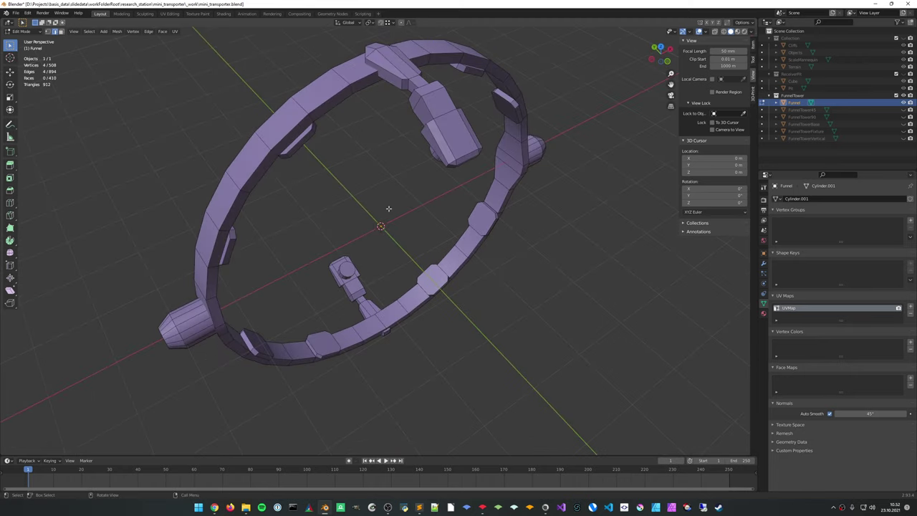
{"action": "middle_click_drag", "start_coordinate": [388, 209], "coordinate": [411, 310]}
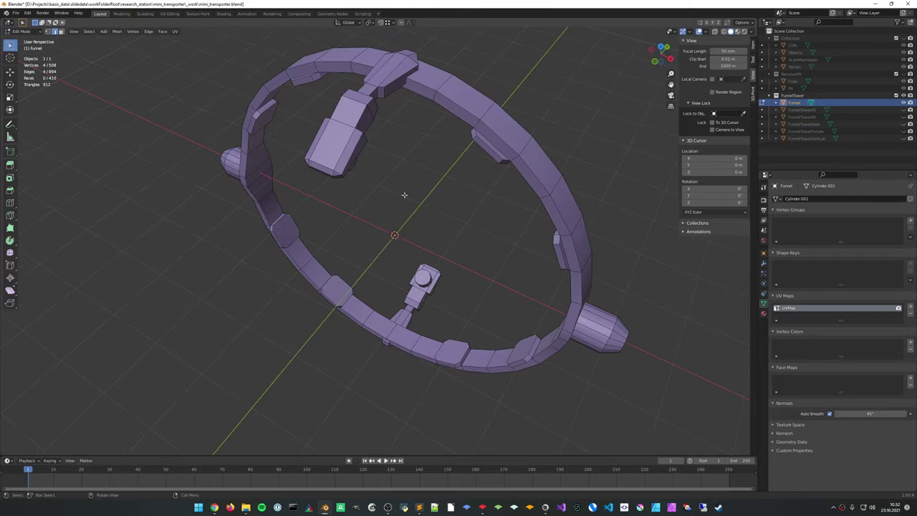
{"action": "middle_click_drag", "start_coordinate": [404, 195], "coordinate": [439, 232]}
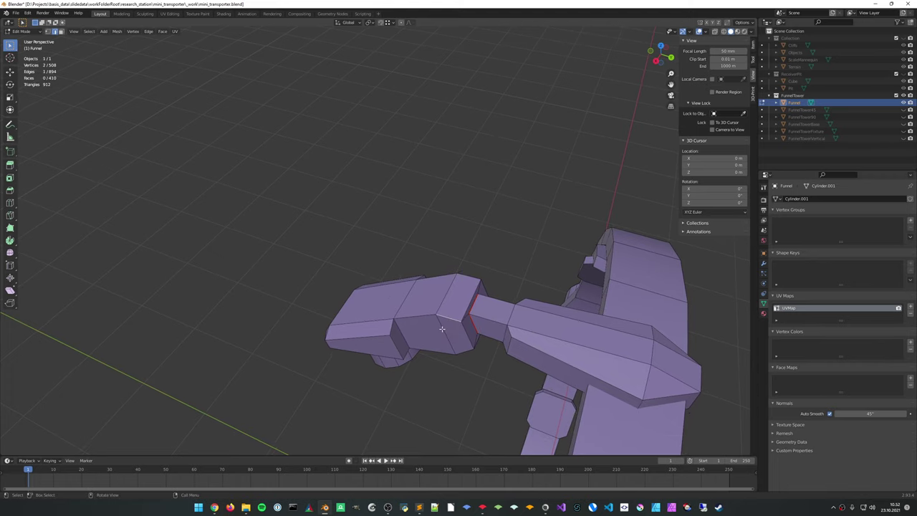
{"action": "middle_click_drag", "start_coordinate": [430, 346], "coordinate": [374, 245]}
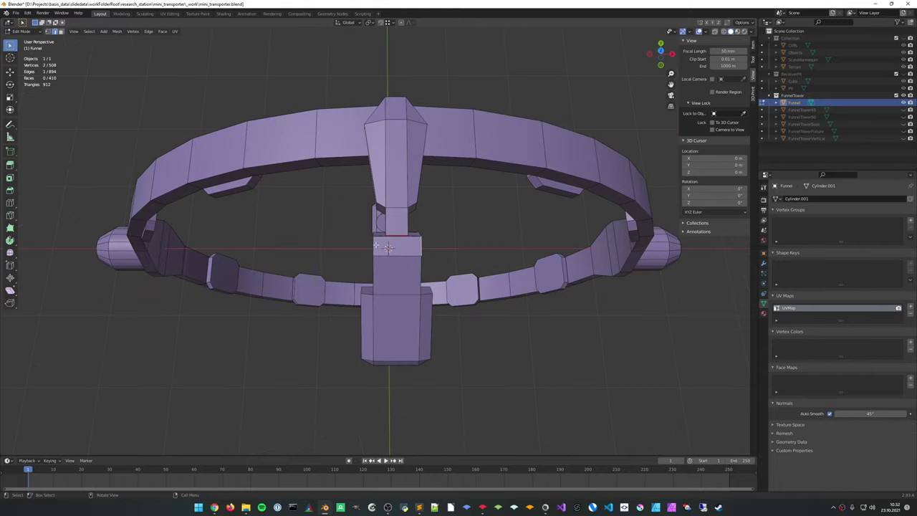
{"action": "middle_click_drag", "start_coordinate": [401, 313], "coordinate": [466, 285]}
{"action": "scroll", "coordinate": [453, 260], "scroll_direction": "up", "scroll_amount": 2}
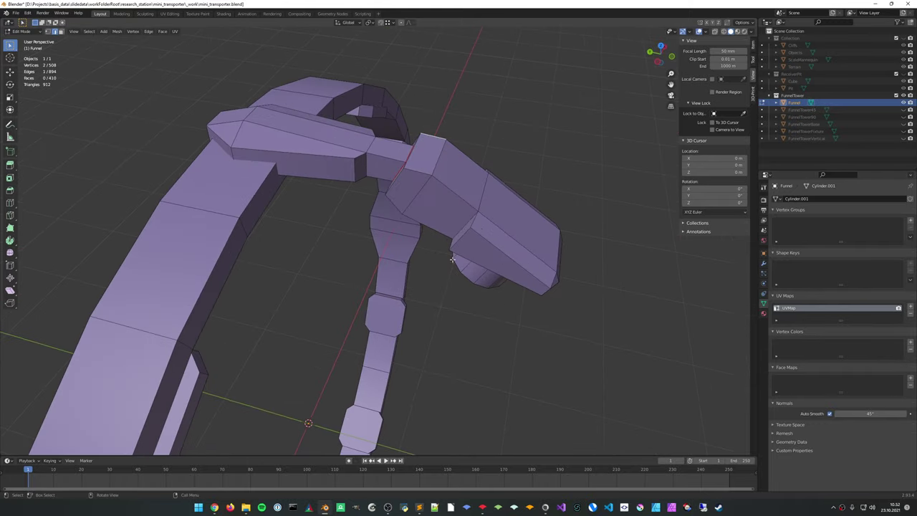
{"action": "middle_click_drag", "start_coordinate": [462, 230], "coordinate": [385, 195]}
Mark a continuous seam from the neck along both sides and around the lower rim of the arm's head
{"action": "right_click", "coordinate": [332, 274]}
{"action": "left_click", "coordinate": [332, 277]}
{"action": "left_click", "coordinate": [333, 179], "text": "alt"}
{"action": "left_click", "coordinate": [352, 181]}
{"action": "left_click", "coordinate": [374, 196], "text": "ctrl"}
{"action": "left_click", "coordinate": [412, 190], "text": "ctrl"}
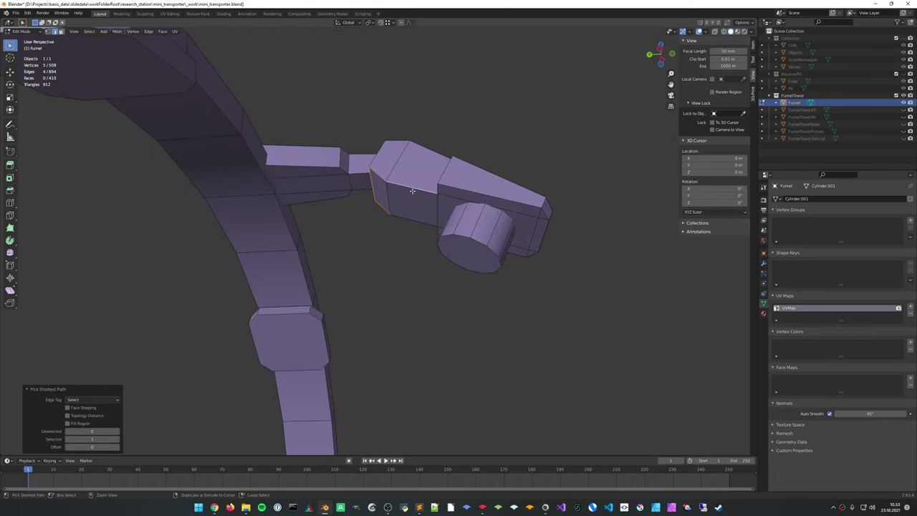
{"action": "left_click", "coordinate": [485, 197], "text": "ctrl"}
{"action": "middle_click_drag", "start_coordinate": [489, 201], "coordinate": [456, 172]}
{"action": "left_click", "coordinate": [439, 157], "text": "ctrl"}
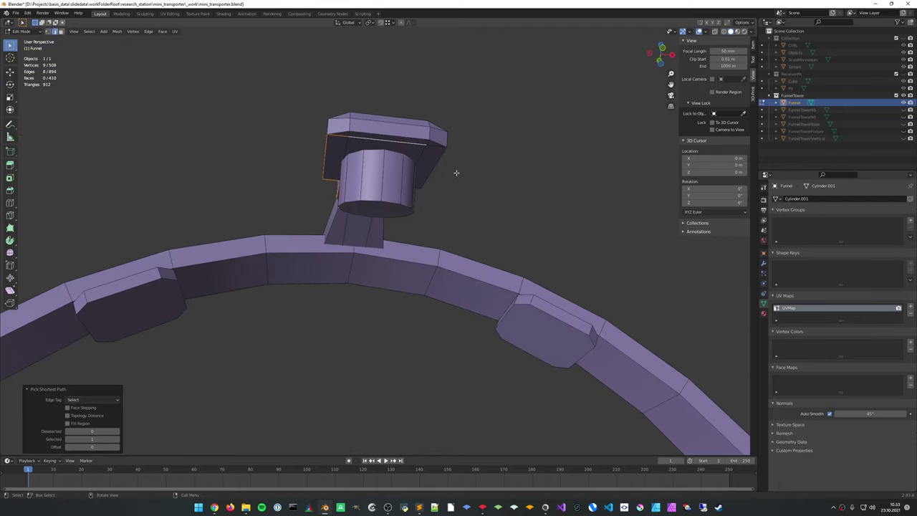
{"action": "key", "text": "ctrl+z"}
{"action": "left_click", "coordinate": [398, 138], "text": "ctrl"}
{"action": "middle_click_drag", "start_coordinate": [397, 137], "coordinate": [354, 146]}
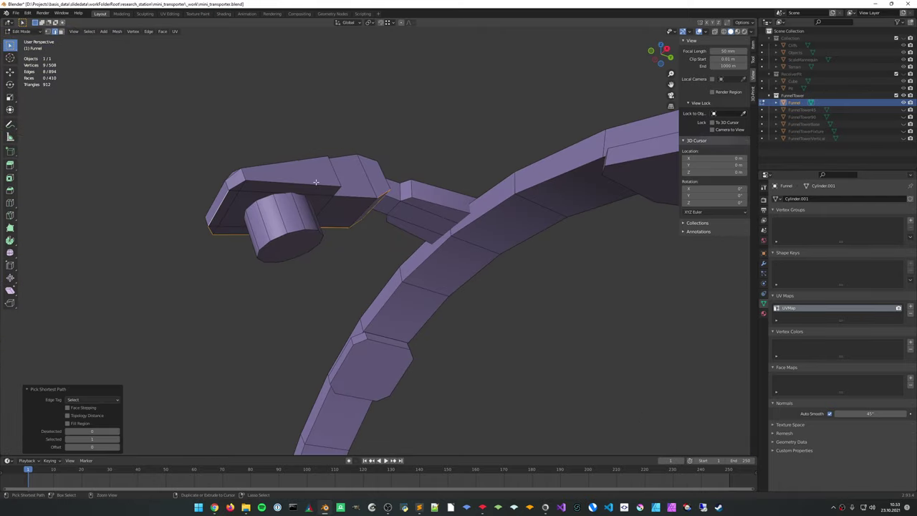
{"action": "left_click", "coordinate": [315, 184], "text": "ctrl"}
{"action": "middle_click_drag", "start_coordinate": [316, 184], "coordinate": [488, 204]}
{"action": "left_click", "coordinate": [358, 202], "text": "ctrl"}
{"action": "right_click", "coordinate": [357, 209]}
{"action": "left_click", "coordinate": [357, 208]}
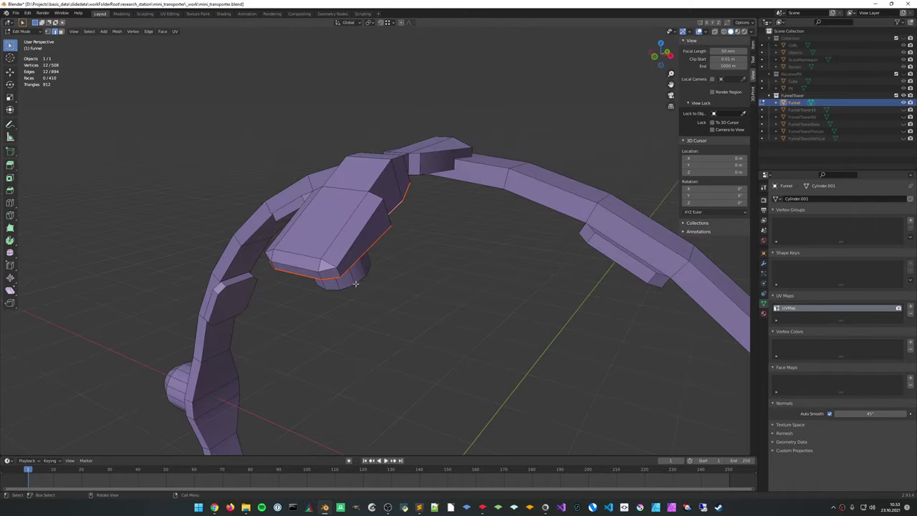
Mark the short corner edges at the tip of the arm's head as seams
{"action": "middle_click_drag", "start_coordinate": [356, 283], "coordinate": [353, 287]}
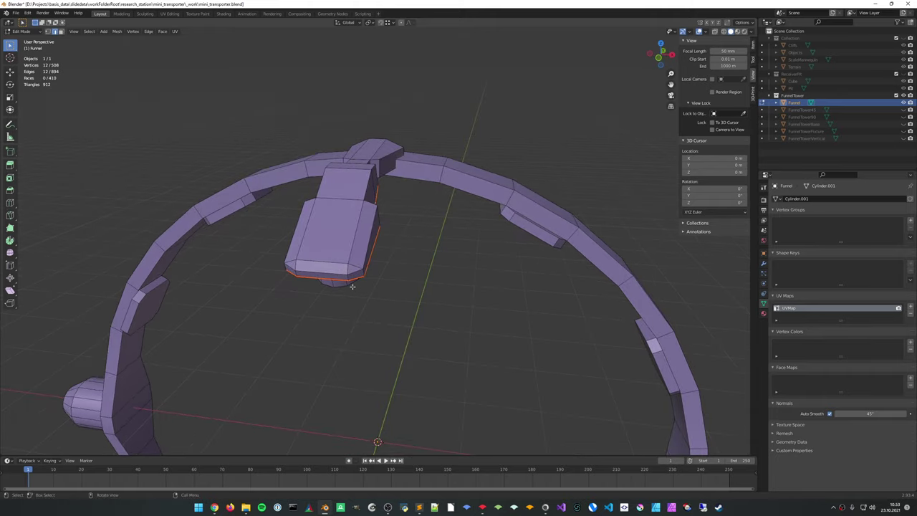
{"action": "left_click", "coordinate": [346, 270]}
{"action": "middle_click_drag", "start_coordinate": [320, 262], "coordinate": [391, 251]}
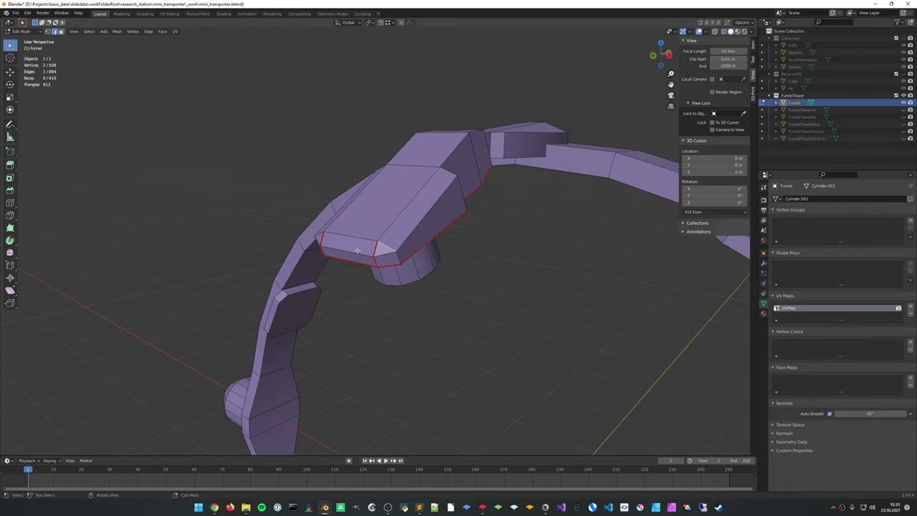
{"action": "middle_click_drag", "start_coordinate": [389, 252], "coordinate": [446, 253]}
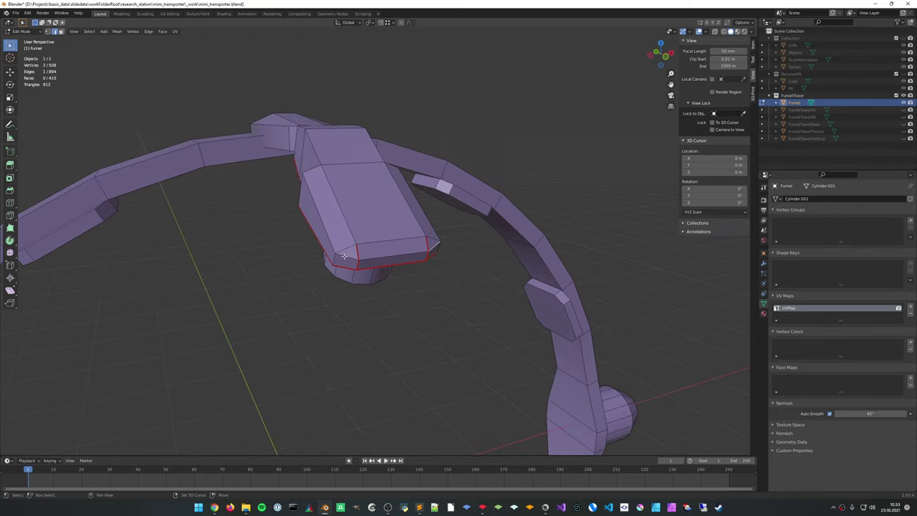
{"action": "left_click", "coordinate": [348, 253], "text": "shift"}
{"action": "right_click", "coordinate": [345, 256]}
{"action": "left_click", "coordinate": [345, 257]}
{"action": "middle_click_drag", "start_coordinate": [351, 256], "coordinate": [455, 239]}
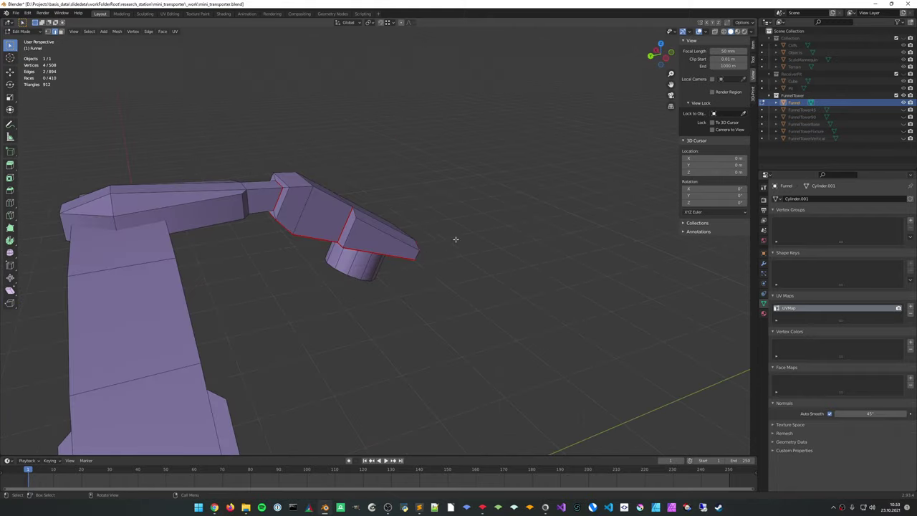
Mark the edge path from the neck along the lower edges of the arm's bracket to the ring as a seam
{"action": "middle_click_drag", "start_coordinate": [396, 225], "coordinate": [515, 136]}
{"action": "left_click", "coordinate": [446, 125], "text": "ctrl"}
{"action": "scroll", "coordinate": [327, 204], "scroll_direction": "down", "scroll_amount": 2}
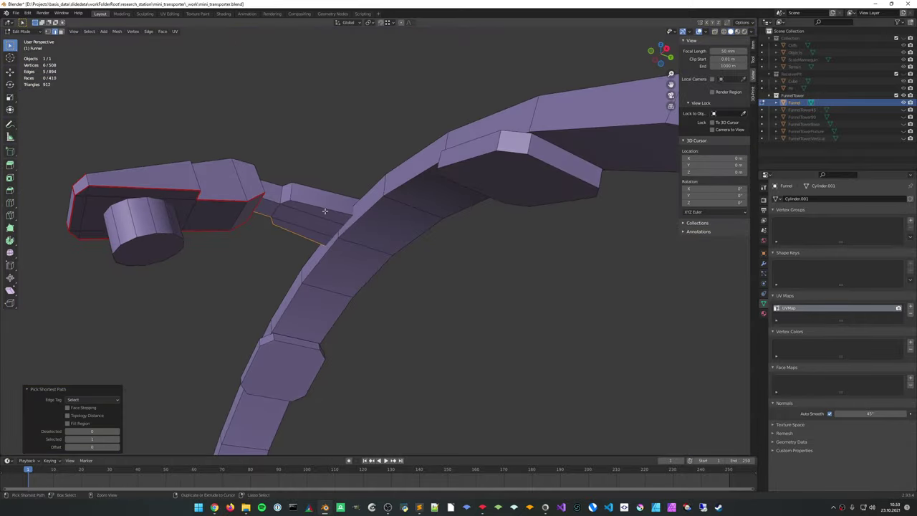
{"action": "left_click", "coordinate": [274, 201], "text": "ctrl"}
{"action": "middle_click_drag", "start_coordinate": [322, 176], "coordinate": [240, 205]}
{"action": "right_click", "coordinate": [410, 234]}
{"action": "left_click", "coordinate": [410, 234]}
Mark the edges on the bracket's tapered outer end and its corners beside the neck as seams
{"action": "middle_click_drag", "start_coordinate": [410, 233], "coordinate": [485, 244]}
{"action": "left_click", "coordinate": [495, 191]}
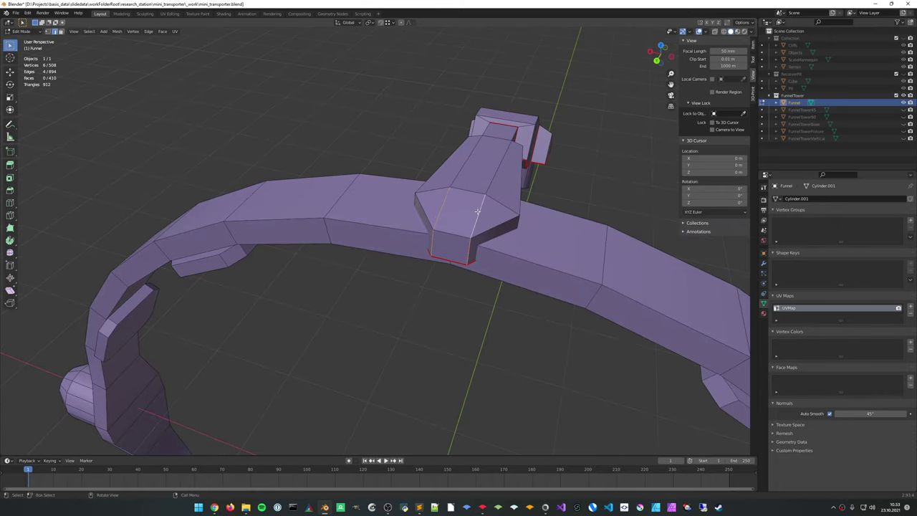
{"action": "middle_click_drag", "start_coordinate": [477, 210], "coordinate": [495, 240]}
{"action": "left_click", "coordinate": [428, 288]}
{"action": "left_click", "coordinate": [269, 220]}
{"action": "right_click", "coordinate": [270, 220]}
{"action": "left_click", "coordinate": [270, 221]}
{"action": "left_click", "coordinate": [285, 221]}
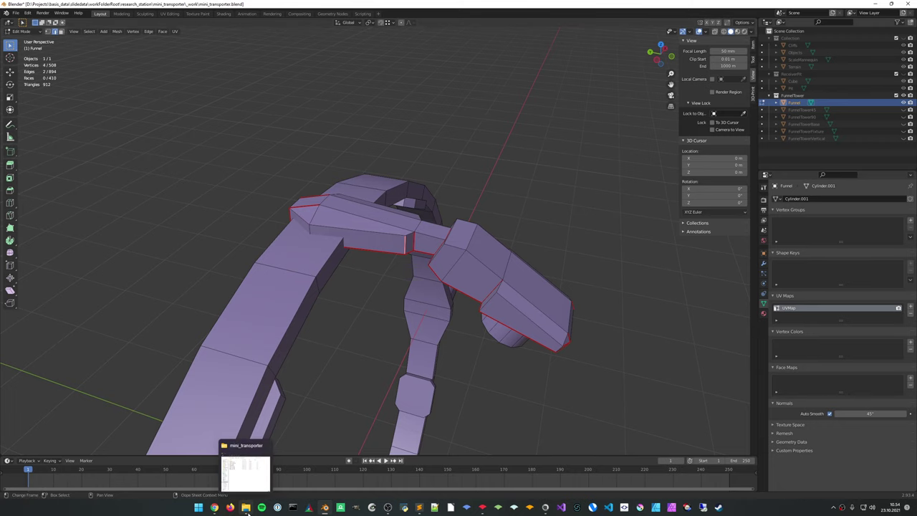
Switch to File Explorer, open the _work folder inside mini_transporter and create a new folder there
{"action": "left_click", "coordinate": [248, 509]}
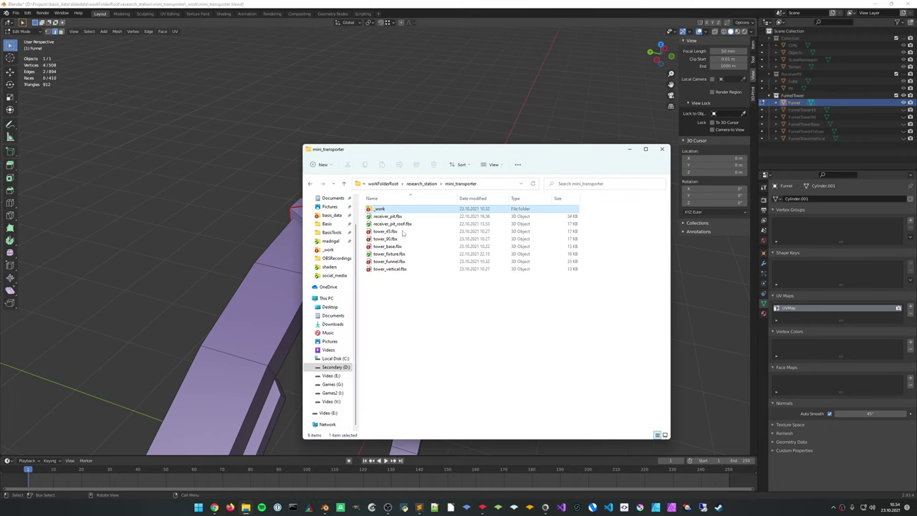
{"action": "key", "text": "Return"}
{"action": "right_click", "coordinate": [402, 333]}
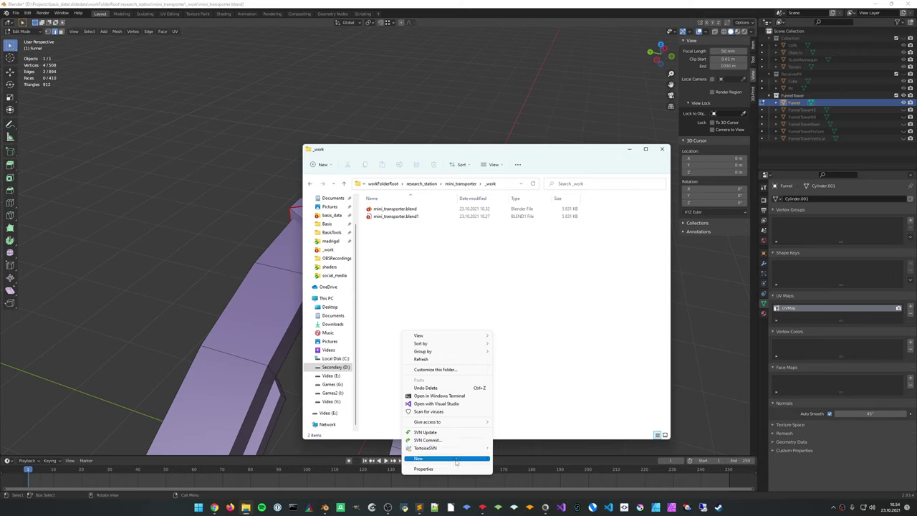
{"action": "mouse_move", "coordinate": [430, 458]}
{"action": "left_click", "coordinate": [540, 393]}
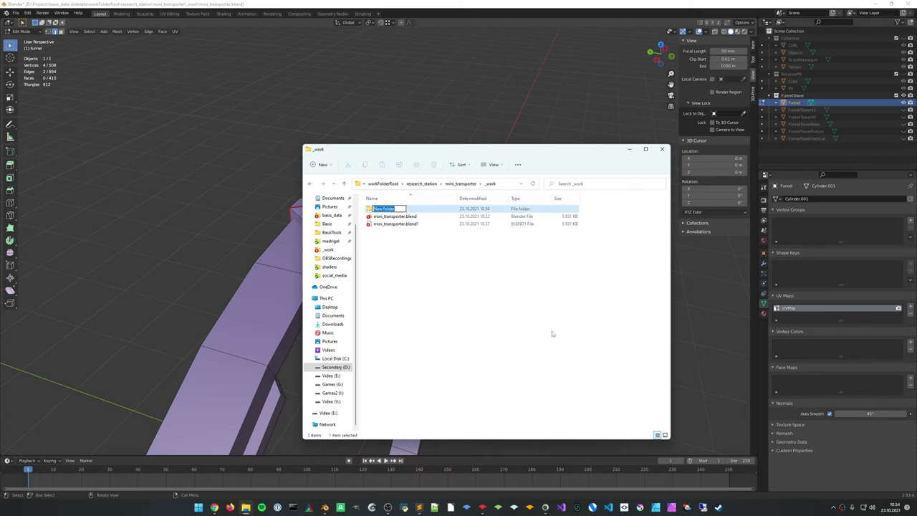
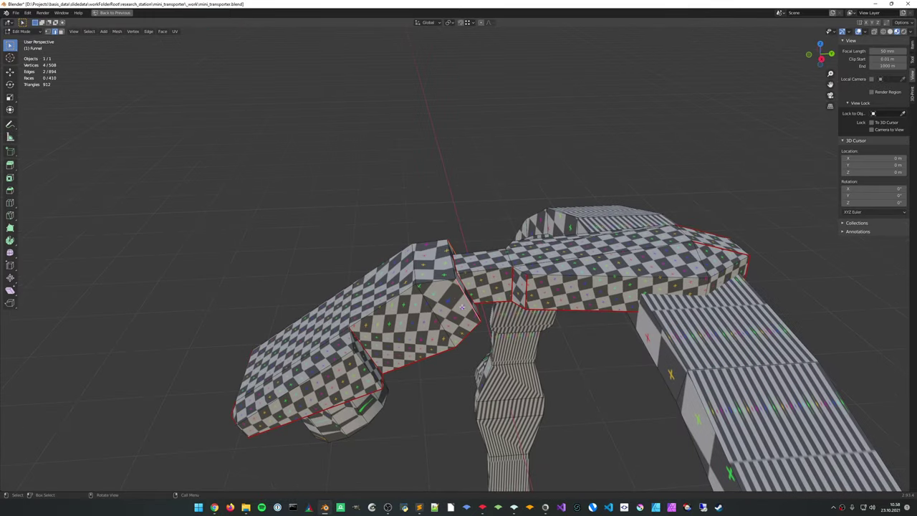
Mark the selected edges on both sides of the arm's head beside the neck as seams and unwrap the whole mesh
{"action": "left_click", "coordinate": [487, 245], "text": "shift"}
{"action": "right_click", "coordinate": [488, 245]}
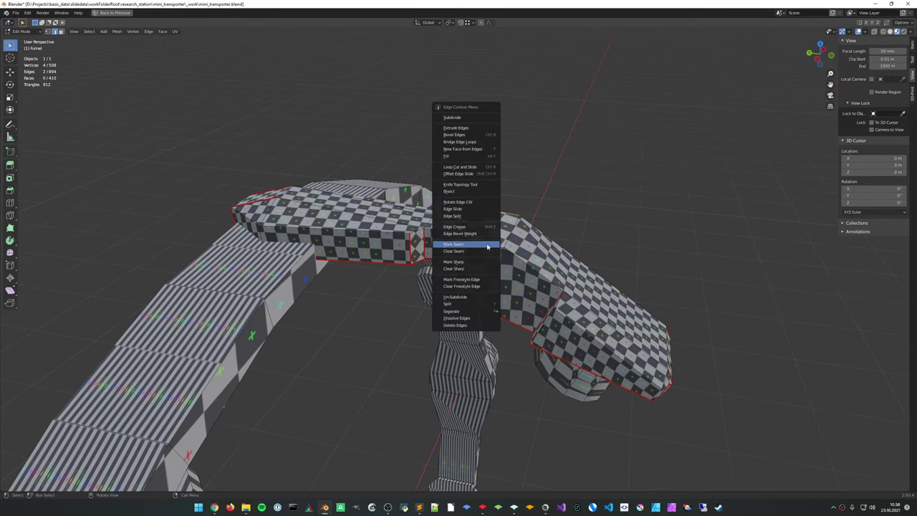
{"action": "left_click", "coordinate": [488, 245]}
{"action": "key", "text": "a"}
{"action": "key", "text": "u"}
{"action": "left_click", "coordinate": [513, 287]}
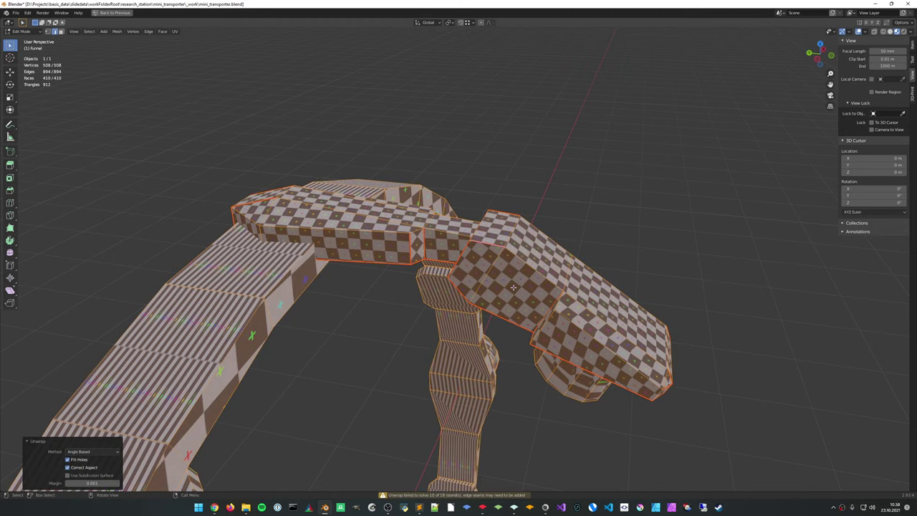
Mark the edge loop around the end cap of the cylinder under the arm's head as a seam
{"action": "left_click", "coordinate": [524, 281]}
{"action": "middle_click_drag", "start_coordinate": [558, 282], "coordinate": [498, 258]}
{"action": "middle_click_drag", "start_coordinate": [413, 226], "coordinate": [462, 225]}
{"action": "middle_click_drag", "start_coordinate": [509, 328], "coordinate": [511, 244]}
{"action": "left_click", "coordinate": [508, 244], "text": "alt"}
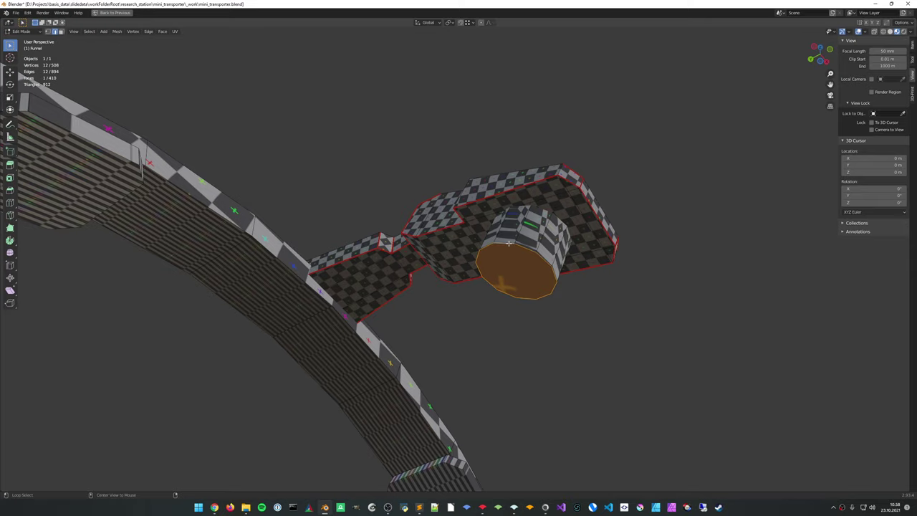
{"action": "right_click", "coordinate": [509, 245]}
{"action": "left_click", "coordinate": [509, 244]}
Mark one lengthwise edge of the cylinder under the head as a seam and unwrap the whole mesh again
{"action": "middle_click_drag", "start_coordinate": [509, 245], "coordinate": [591, 284]}
{"action": "left_click", "coordinate": [459, 317]}
{"action": "right_click", "coordinate": [460, 317]}
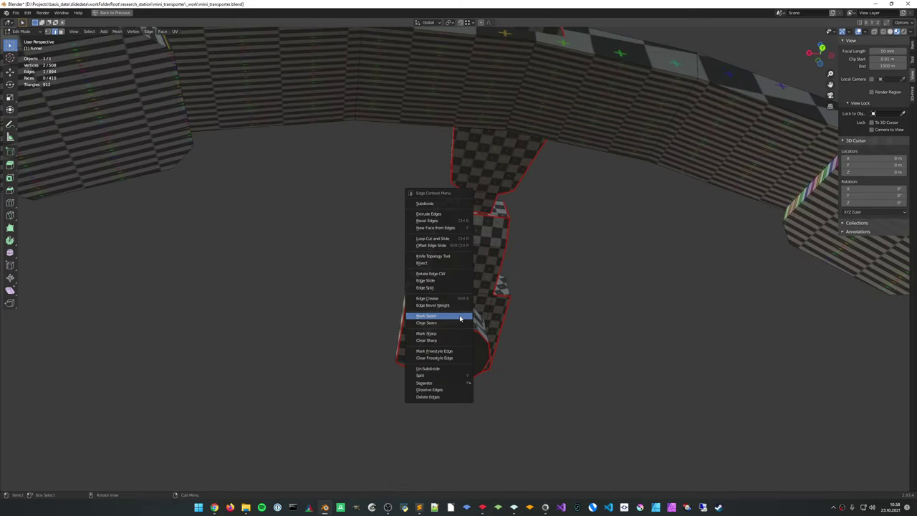
{"action": "left_click", "coordinate": [460, 318]}
{"action": "middle_click_drag", "start_coordinate": [460, 318], "coordinate": [488, 227]}
{"action": "key", "text": "a"}
{"action": "key", "text": "u"}
{"action": "left_click", "coordinate": [513, 289]}
{"action": "key", "text": "Tab"}
{"action": "middle_click_drag", "start_coordinate": [459, 284], "coordinate": [433, 419]}
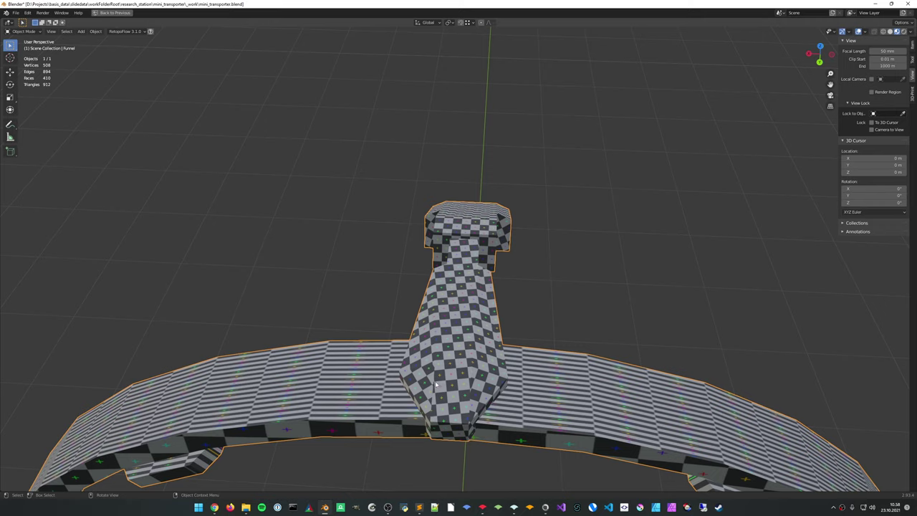
{"action": "middle_click_drag", "start_coordinate": [452, 416], "coordinate": [496, 294]}
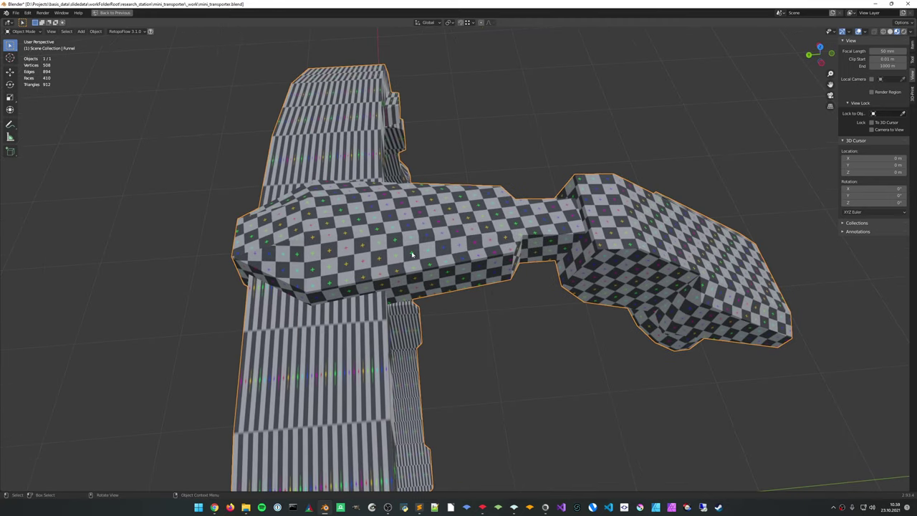
Return to Edit Mode, restore the full workspace layout and change the image editor area to a UV Editor
{"action": "key", "text": "Tab"}
{"action": "middle_click_drag", "start_coordinate": [468, 248], "coordinate": [447, 265]}
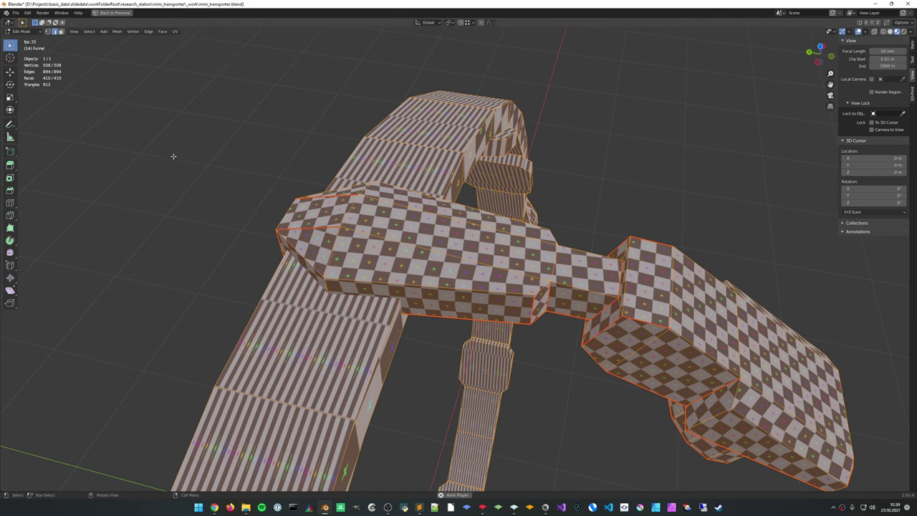
{"action": "key", "text": "ctrl+space"}
{"action": "left_click", "coordinate": [9, 22]}
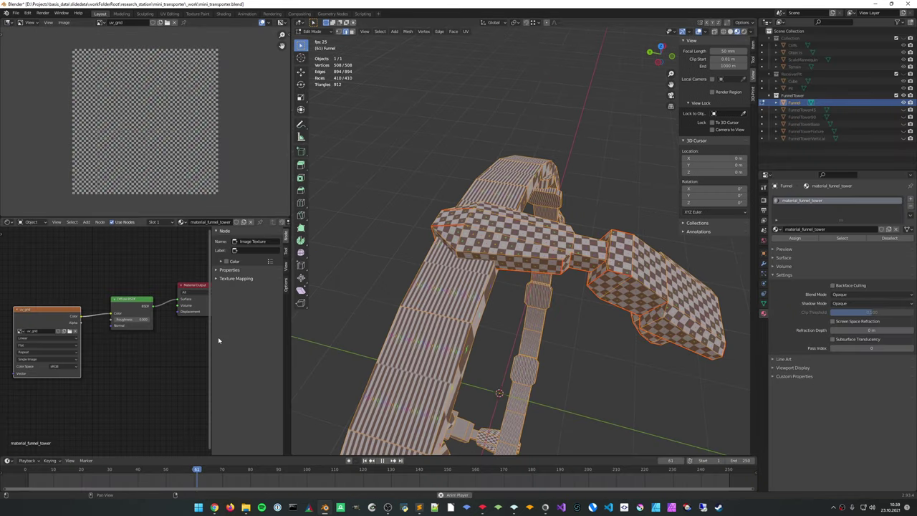
{"action": "key", "text": "Escape"}
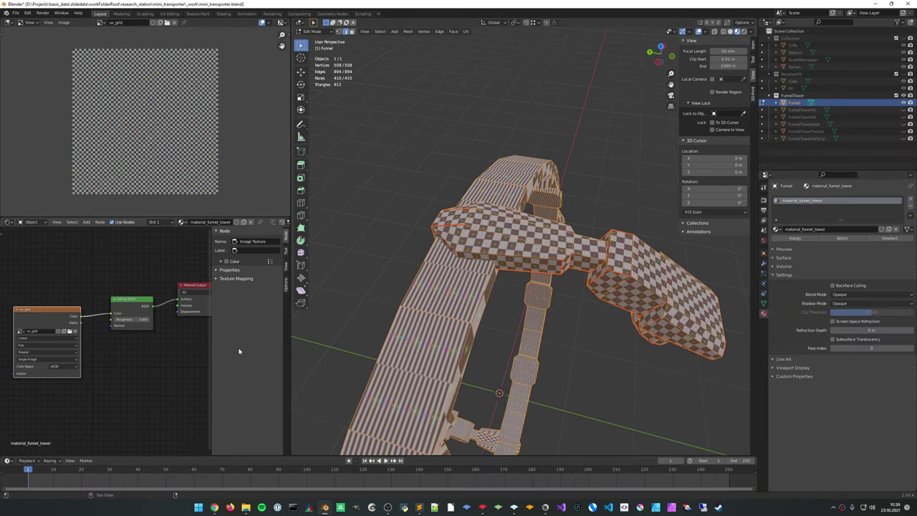
{"action": "left_click", "coordinate": [8, 22]}
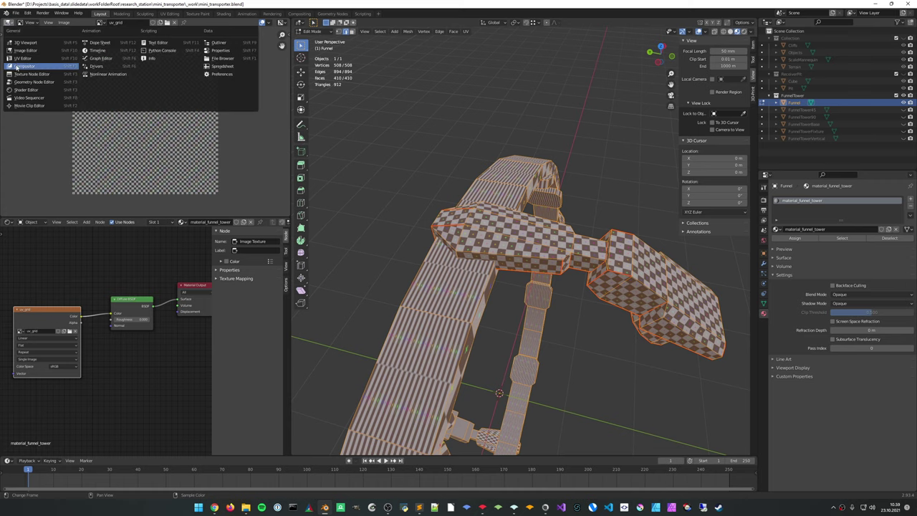
{"action": "left_click", "coordinate": [22, 58]}
Select the entire linked arm piece and turn on selection syncing between the UV Editor and the mesh
{"action": "scroll", "coordinate": [507, 295], "scroll_direction": "down", "scroll_amount": 2}
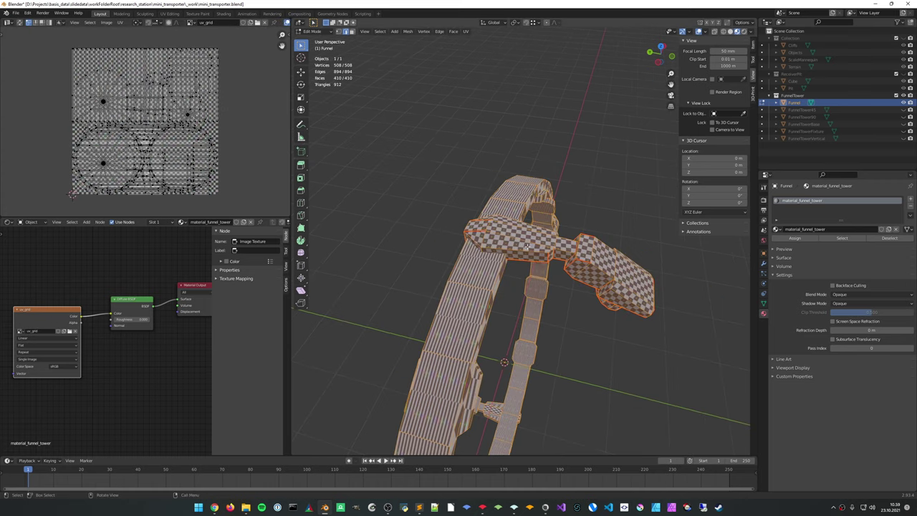
{"action": "left_click", "coordinate": [553, 245]}
{"action": "key", "text": "l"}
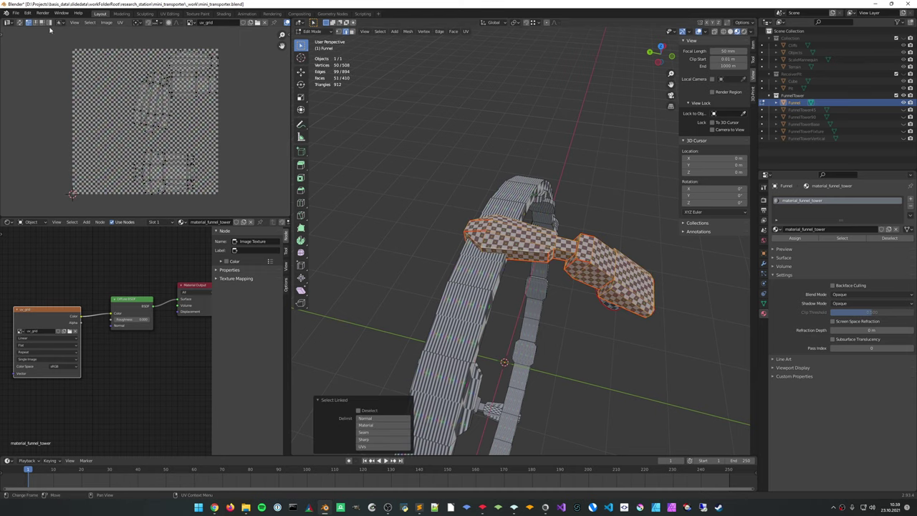
{"action": "left_click", "coordinate": [19, 23]}
{"action": "scroll", "coordinate": [143, 131], "scroll_direction": "up", "scroll_amount": 1}
{"action": "middle_click_drag", "start_coordinate": [221, 144], "coordinate": [182, 140]}
{"action": "scroll", "coordinate": [213, 134], "scroll_direction": "down", "scroll_amount": 2}
{"action": "scroll", "coordinate": [144, 122], "scroll_direction": "up", "scroll_amount": 5}
{"action": "scroll", "coordinate": [143, 121], "scroll_direction": "down", "scroll_amount": 3}
{"action": "middle_click_drag", "start_coordinate": [222, 116], "coordinate": [224, 97]}
{"action": "scroll", "coordinate": [177, 169], "scroll_direction": "up", "scroll_amount": 1}
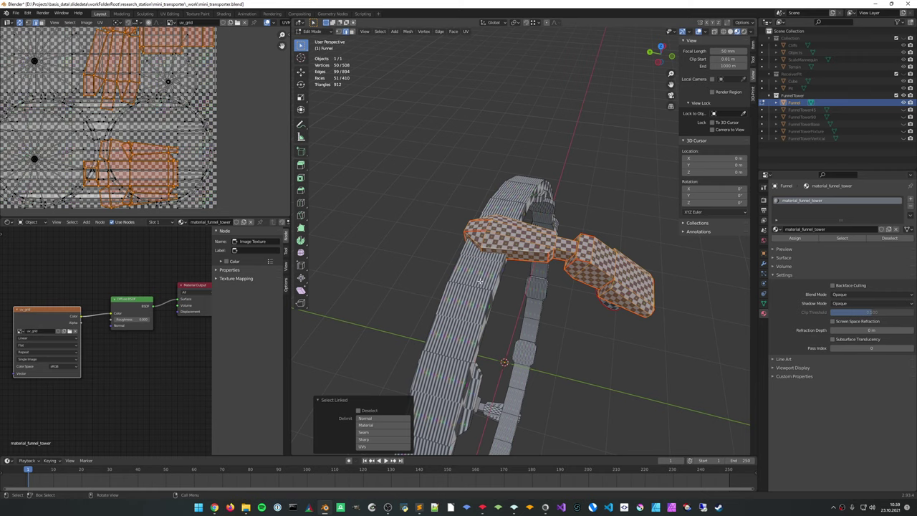
Hide all geometry except the arm piece and select all of the arm
{"action": "key", "text": "ctrl+i"}
{"action": "key", "text": "h"}
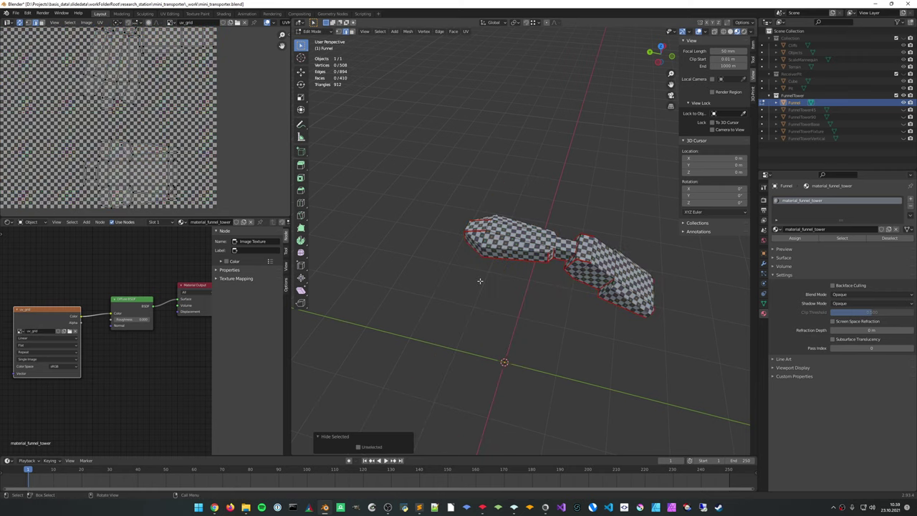
{"action": "key", "text": "a"}
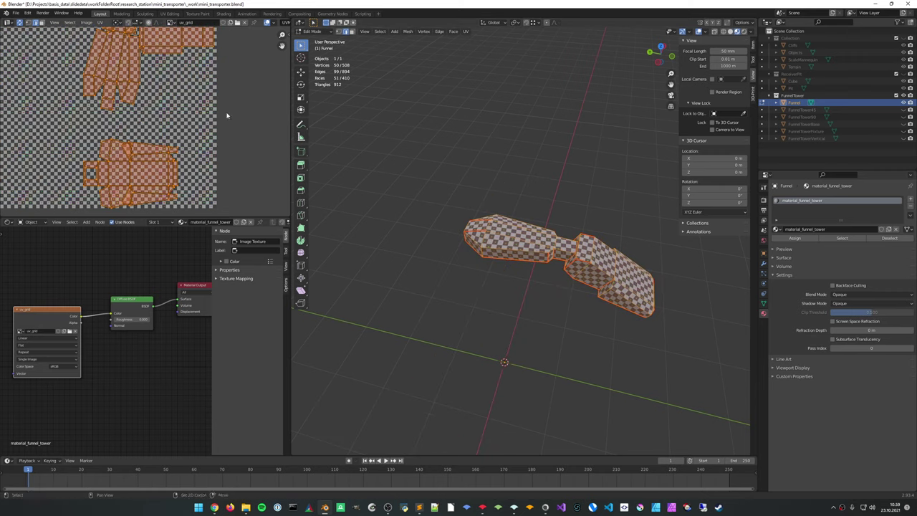
{"action": "scroll", "coordinate": [174, 28], "scroll_direction": "down", "scroll_amount": 3}
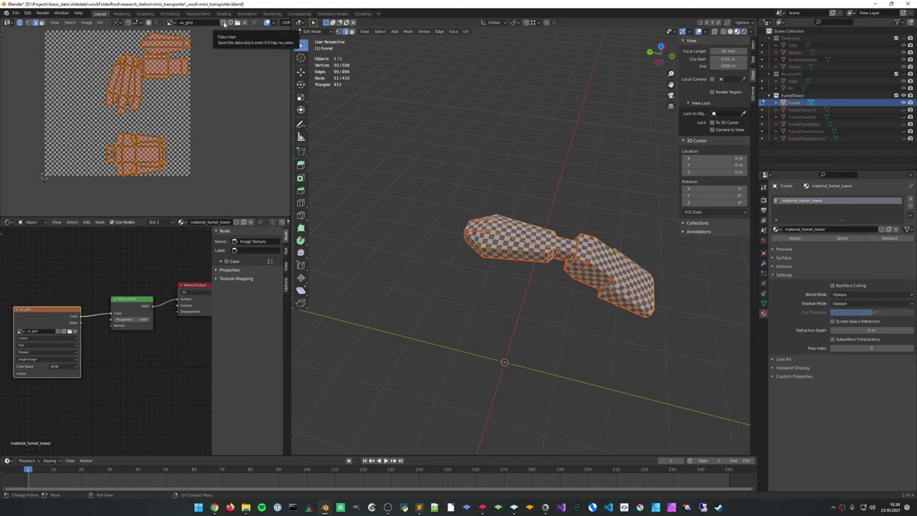
Give the uv_grid image a fake user and unlink it from the UV Editor
{"action": "left_click", "coordinate": [223, 23]}
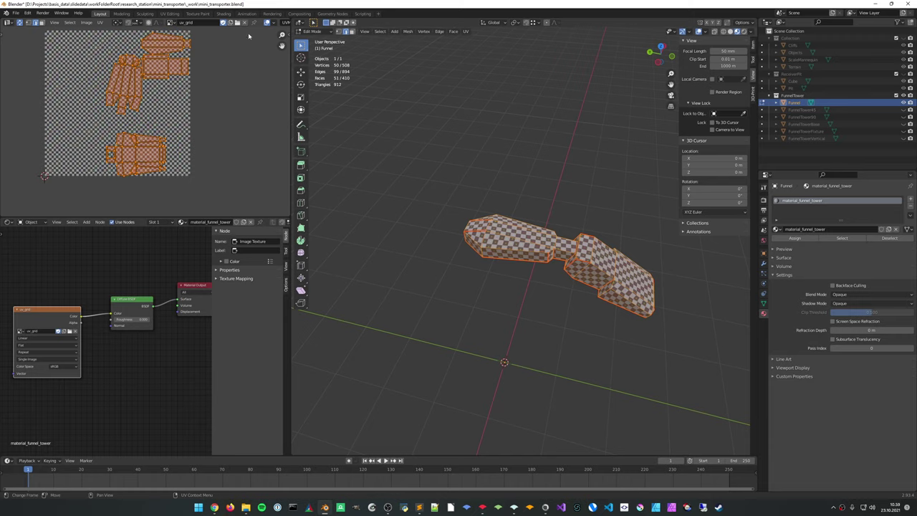
{"action": "left_click", "coordinate": [244, 23]}
{"action": "scroll", "coordinate": [139, 78], "scroll_direction": "up", "scroll_amount": 5}
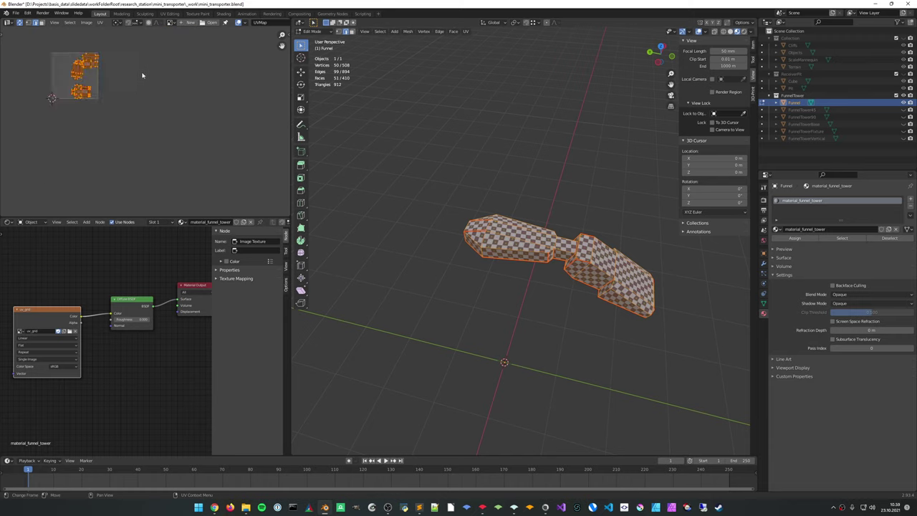
{"action": "scroll", "coordinate": [165, 134], "scroll_direction": "up", "scroll_amount": 4}
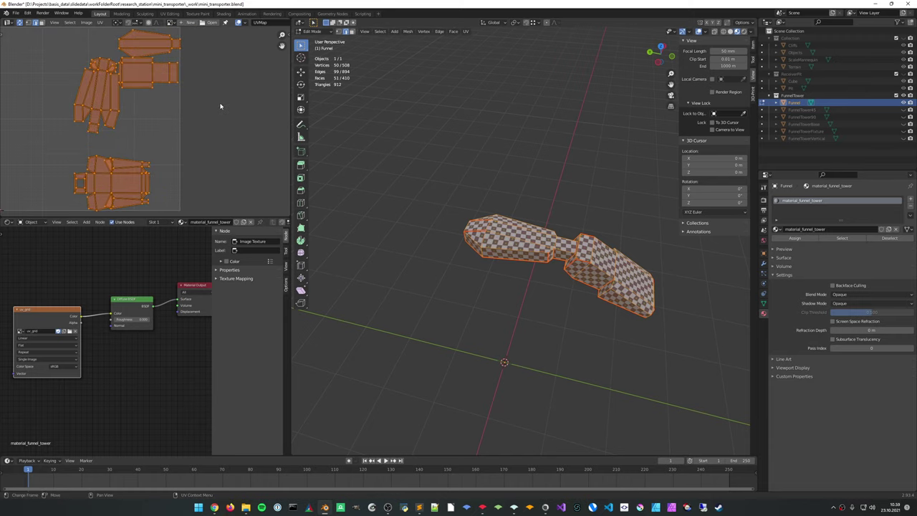
Enlarge the UV Editor area downward and fit the complete UV layout in it
{"action": "left_click_drag", "start_coordinate": [260, 217], "coordinate": [259, 320]}
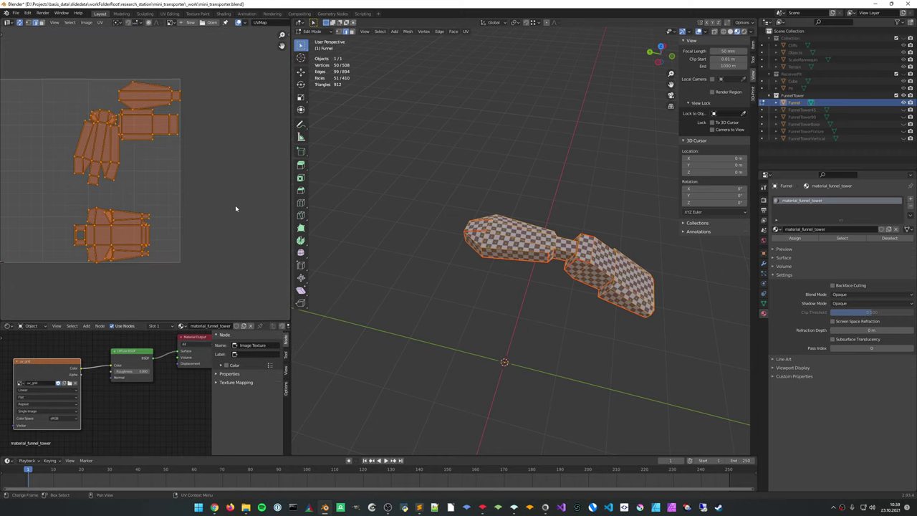
{"action": "key", "text": "Home"}
{"action": "scroll", "coordinate": [179, 125], "scroll_direction": "up", "scroll_amount": 1}
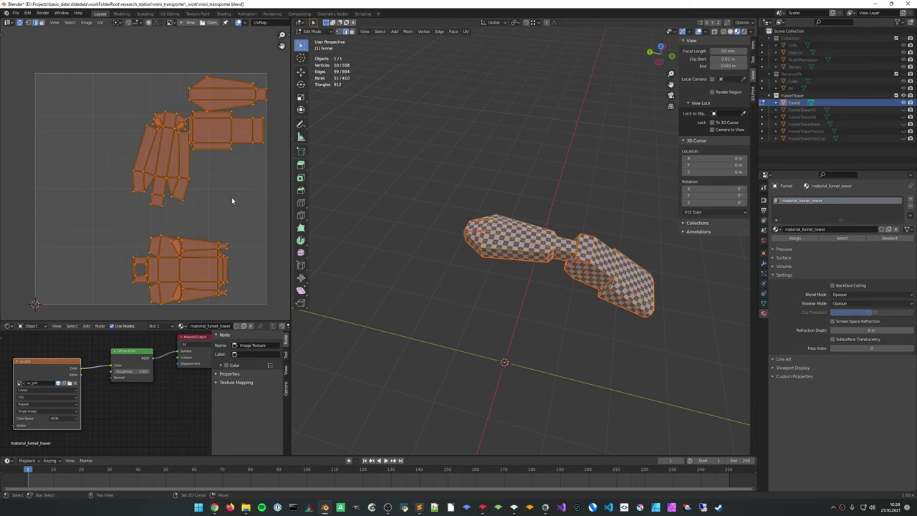
{"action": "middle_click_drag", "start_coordinate": [232, 197], "coordinate": [192, 172]}
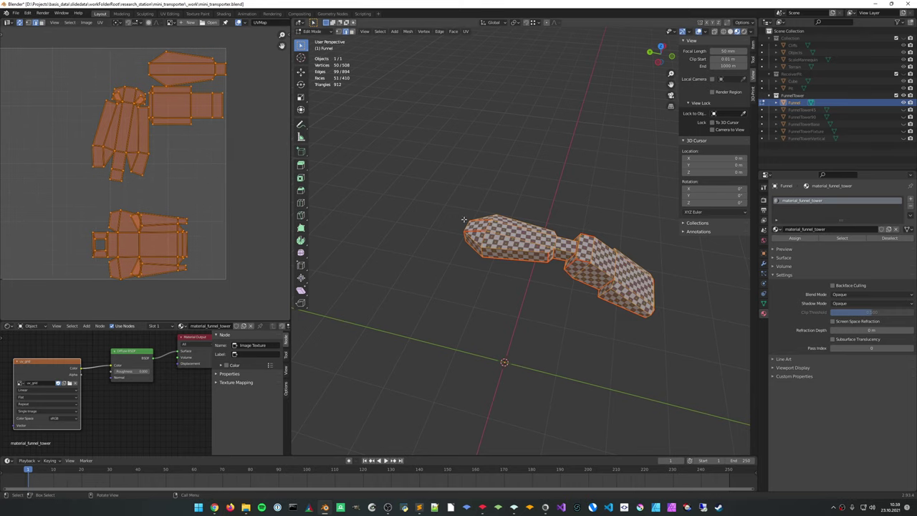
Select the long sloped side face of the arm's bracket in face mode to locate it in the UV layout
{"action": "middle_click_drag", "start_coordinate": [502, 208], "coordinate": [467, 212]}
{"action": "scroll", "coordinate": [503, 227], "scroll_direction": "up", "scroll_amount": 2}
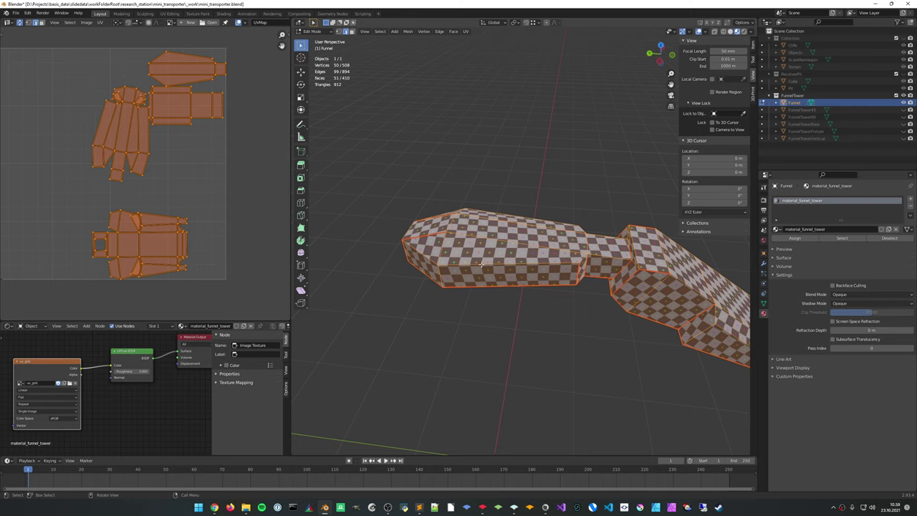
{"action": "left_click", "coordinate": [514, 252]}
{"action": "middle_click_drag", "start_coordinate": [438, 234], "coordinate": [441, 249]}
{"action": "key", "text": "3"}
{"action": "left_click", "coordinate": [477, 272]}
{"action": "scroll", "coordinate": [169, 153], "scroll_direction": "up", "scroll_amount": 3}
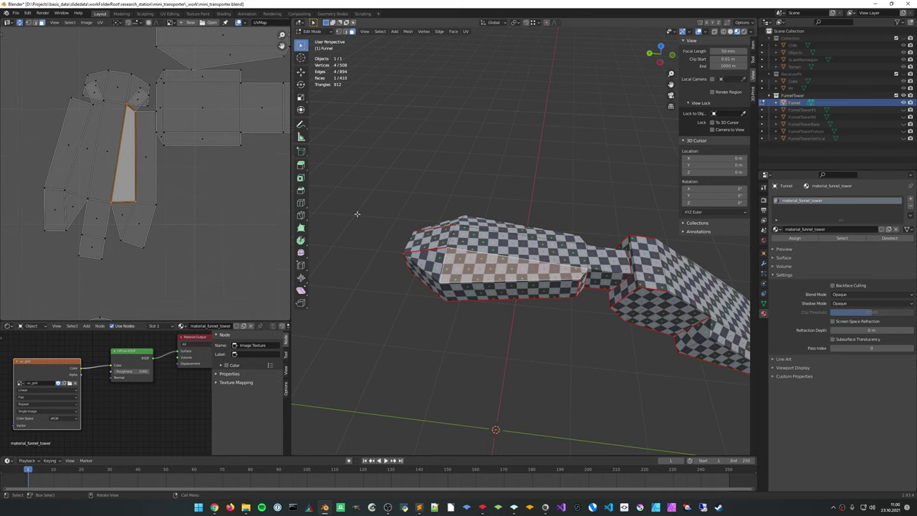
Mark the edges where the arm's bracket joins the neck as seams
{"action": "middle_click_drag", "start_coordinate": [358, 211], "coordinate": [524, 275]}
{"action": "left_click", "coordinate": [504, 251]}
{"action": "key", "text": "2"}
{"action": "left_click", "coordinate": [524, 276]}
{"action": "right_click", "coordinate": [525, 279]}
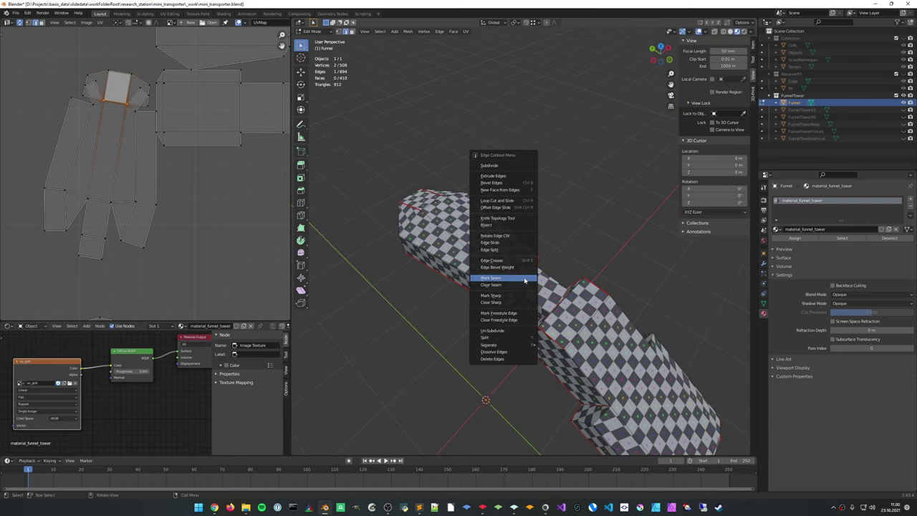
{"action": "left_click", "coordinate": [524, 279]}
{"action": "middle_click_drag", "start_coordinate": [525, 279], "coordinate": [467, 250]}
{"action": "right_click", "coordinate": [515, 151]}
{"action": "left_click", "coordinate": [514, 152]}
Unwrap the entire visible arm with the new neck seams and bring its UV islands into view
{"action": "key", "text": "a"}
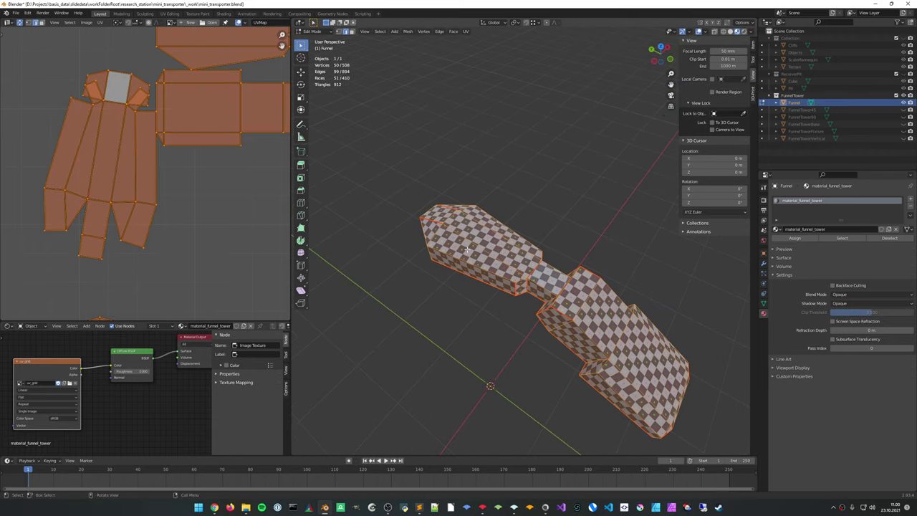
{"action": "key", "text": "u"}
{"action": "left_click", "coordinate": [467, 249]}
{"action": "scroll", "coordinate": [169, 204], "scroll_direction": "down", "scroll_amount": 3}
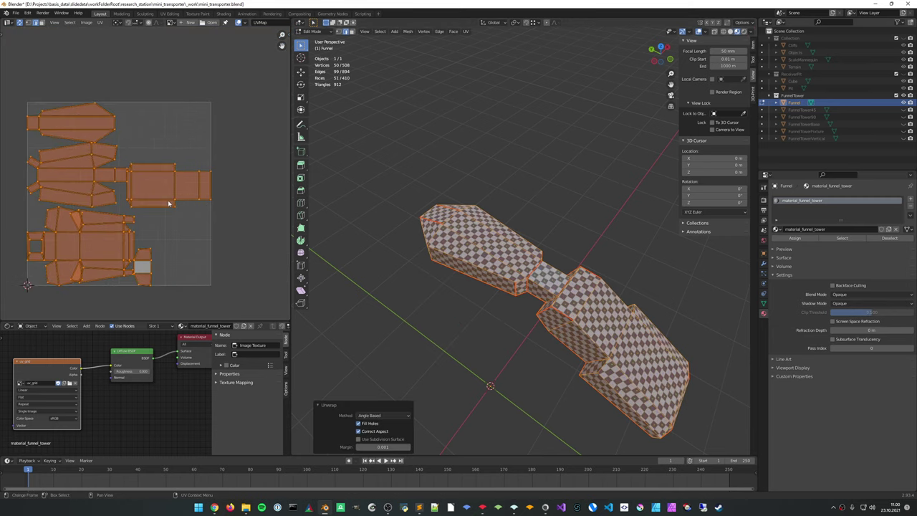
{"action": "middle_click_drag", "start_coordinate": [169, 205], "coordinate": [196, 188]}
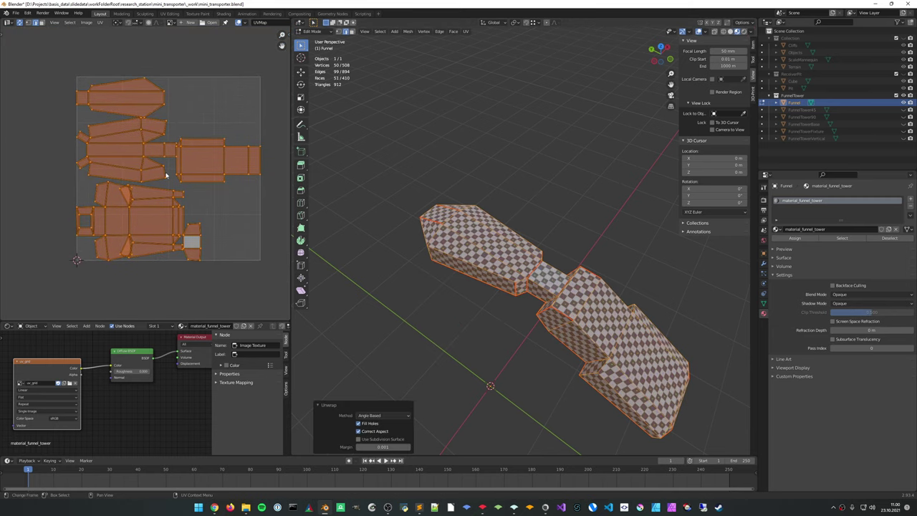
Check where the bracket's sloped side face lies in the new unwrap by selecting that face
{"action": "middle_click_drag", "start_coordinate": [476, 226], "coordinate": [520, 263]}
{"action": "scroll", "coordinate": [531, 254], "scroll_direction": "up", "scroll_amount": 2}
{"action": "key", "text": "alt+a"}
{"action": "left_click", "coordinate": [512, 274]}
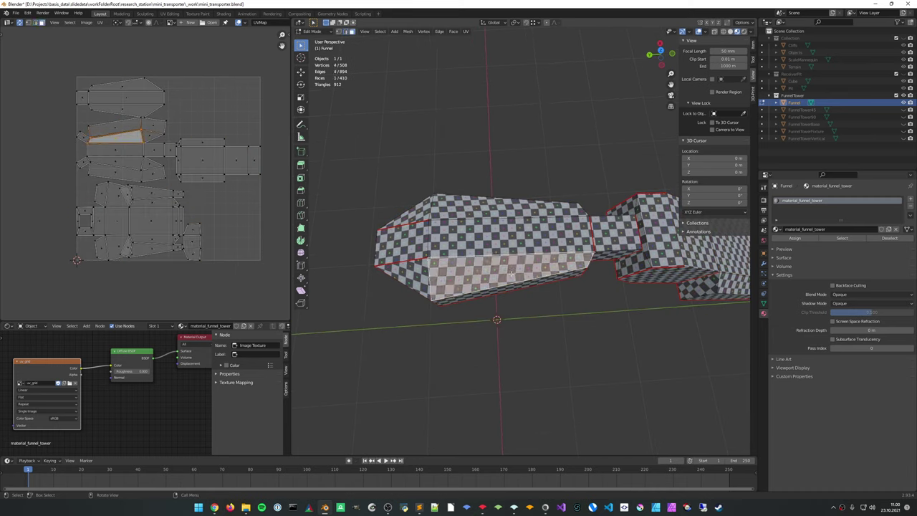
{"action": "scroll", "coordinate": [102, 139], "scroll_direction": "up", "scroll_amount": 3}
{"action": "middle_click_drag", "start_coordinate": [199, 137], "coordinate": [240, 205]}
{"action": "middle_click_drag", "start_coordinate": [459, 236], "coordinate": [476, 250]}
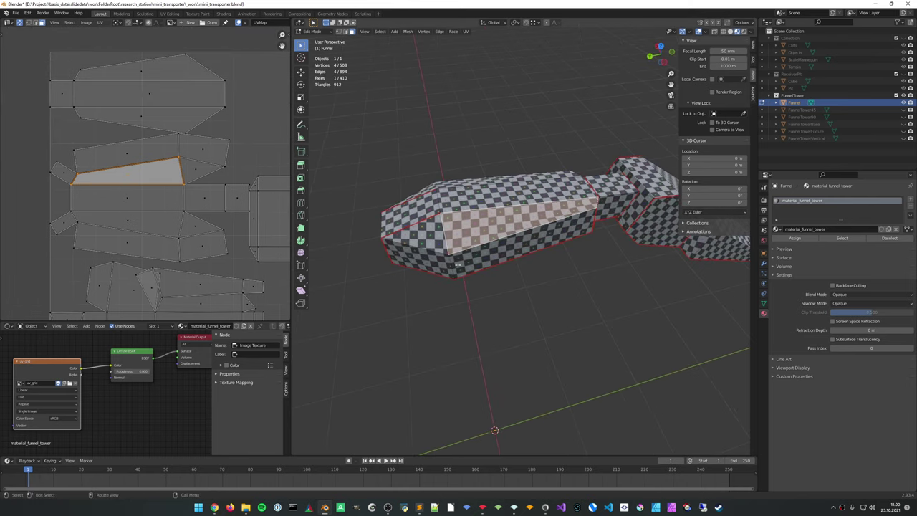
Mark the short vertical edges at the wide corners on both sides of the arm's bracket as seams
{"action": "left_click", "coordinate": [458, 265]}
{"action": "key", "text": "2"}
{"action": "left_click", "coordinate": [450, 270]}
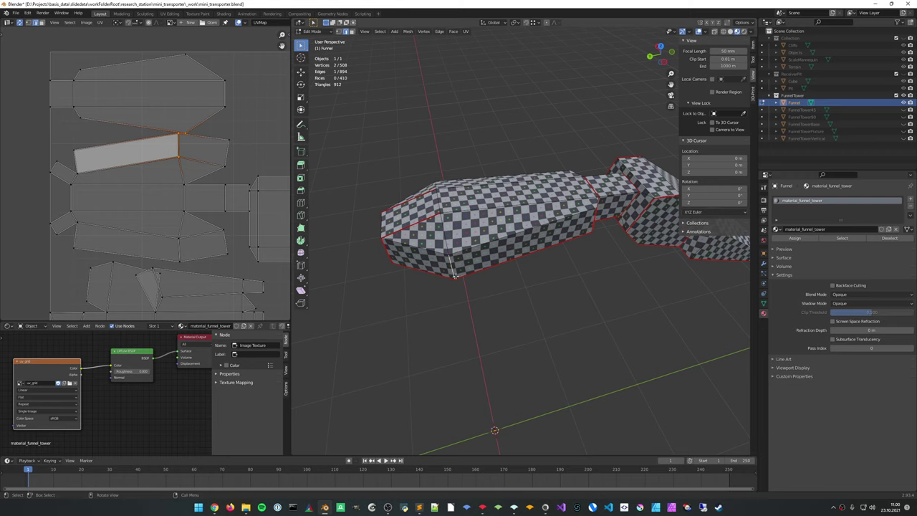
{"action": "right_click", "coordinate": [454, 275]}
{"action": "middle_click_drag", "start_coordinate": [500, 270], "coordinate": [423, 208]}
{"action": "right_click", "coordinate": [578, 222]}
Unwrap the entire visible arm with the new corner seams and check the grid in object mode before returning to edit mode
{"action": "key", "text": "a"}
{"action": "key", "text": "u"}
{"action": "left_click", "coordinate": [509, 222]}
{"action": "key", "text": "Tab"}
{"action": "key", "text": "Tab"}
{"action": "scroll", "coordinate": [551, 221], "scroll_direction": "up", "scroll_amount": 2}
{"action": "middle_click_drag", "start_coordinate": [556, 221], "coordinate": [525, 244]}
{"action": "key", "text": "Tab"}
{"action": "key", "text": "Tab"}
{"action": "scroll", "coordinate": [537, 222], "scroll_direction": "down", "scroll_amount": 1}
{"action": "scroll", "coordinate": [525, 243], "scroll_direction": "down", "scroll_amount": 1}
Examine the checker pattern across the bracket's top and side faces, including from directly above
{"action": "left_click", "coordinate": [544, 169]}
{"action": "middle_click_drag", "start_coordinate": [544, 164], "coordinate": [573, 202]}
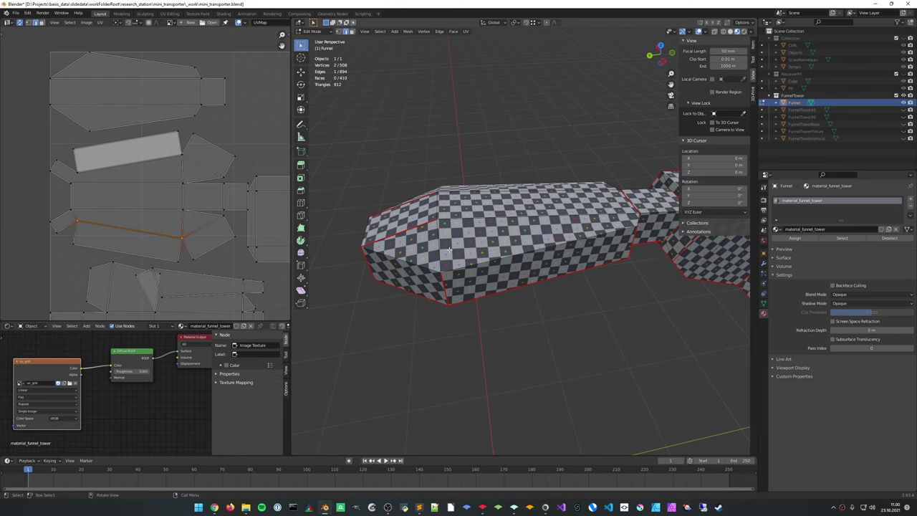
{"action": "middle_click_drag", "start_coordinate": [453, 251], "coordinate": [513, 247]}
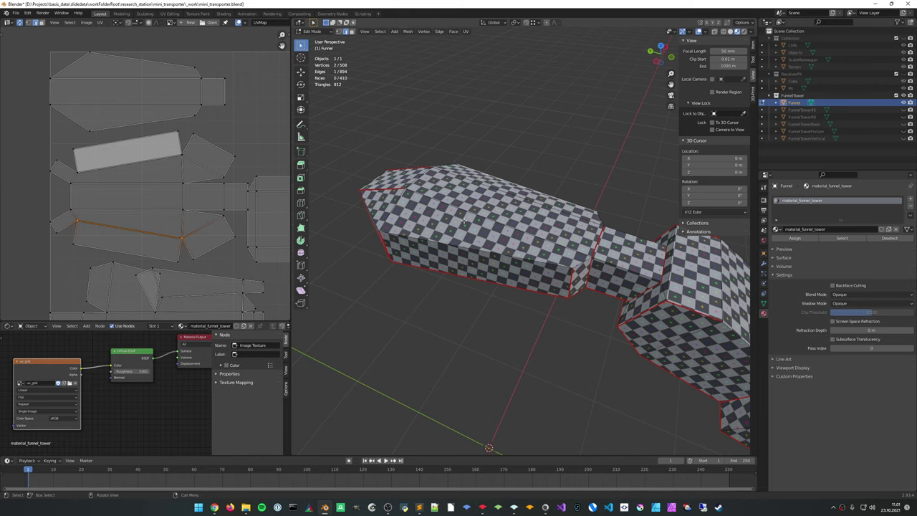
{"action": "middle_click_drag", "start_coordinate": [460, 215], "coordinate": [532, 257]}
{"action": "key", "text": "KP_7"}
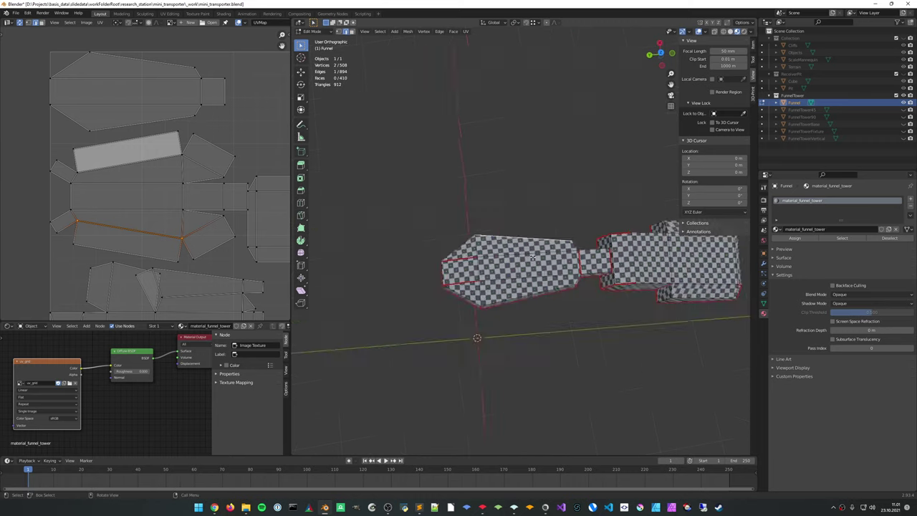
{"action": "scroll", "coordinate": [533, 257], "scroll_direction": "up", "scroll_amount": 3}
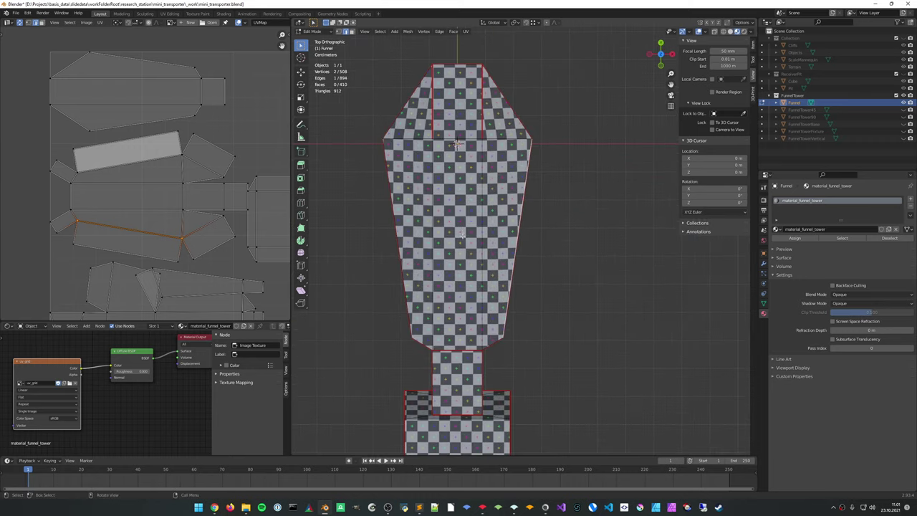
{"action": "mouse_move", "coordinate": [532, 257]}
{"action": "middle_mouse_down"}
{"action": "mouse_move", "coordinate": [500, 192]}
{"action": "mouse_move", "coordinate": [542, 233]}
{"action": "mouse_move", "coordinate": [470, 206]}
{"action": "mouse_move", "coordinate": [518, 252]}
{"action": "middle_mouse_up"}
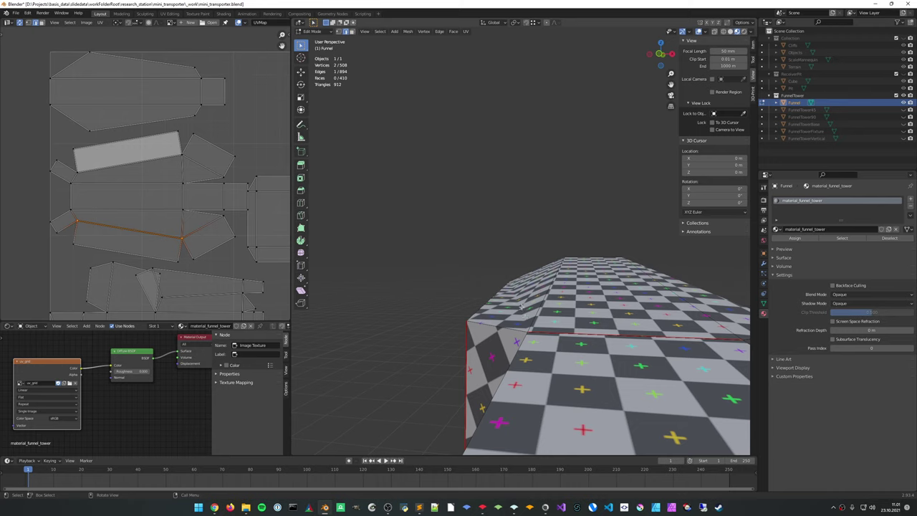
{"action": "middle_click_drag", "start_coordinate": [529, 316], "coordinate": [531, 296]}
{"action": "key", "text": "KP_7"}
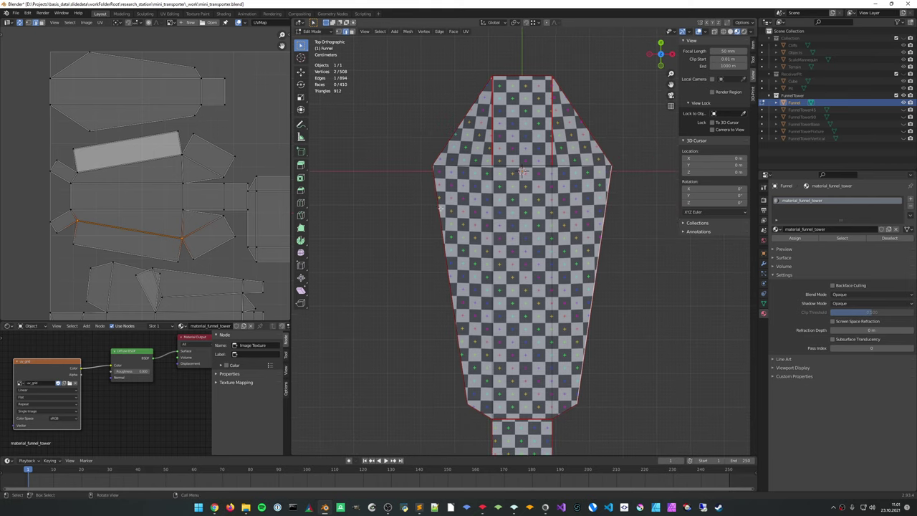
{"action": "scroll", "coordinate": [438, 201], "scroll_direction": "down", "scroll_amount": 1}
{"action": "scroll", "coordinate": [208, 184], "scroll_direction": "down", "scroll_amount": 2}
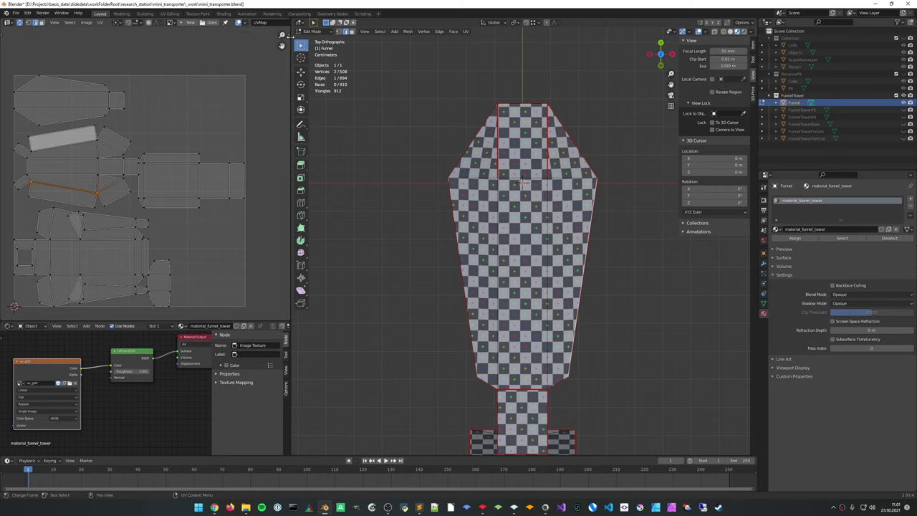
Turn on the stretch display in the UV editor and clear the selection so all the arm's islands can be judged
{"action": "left_click", "coordinate": [286, 69]}
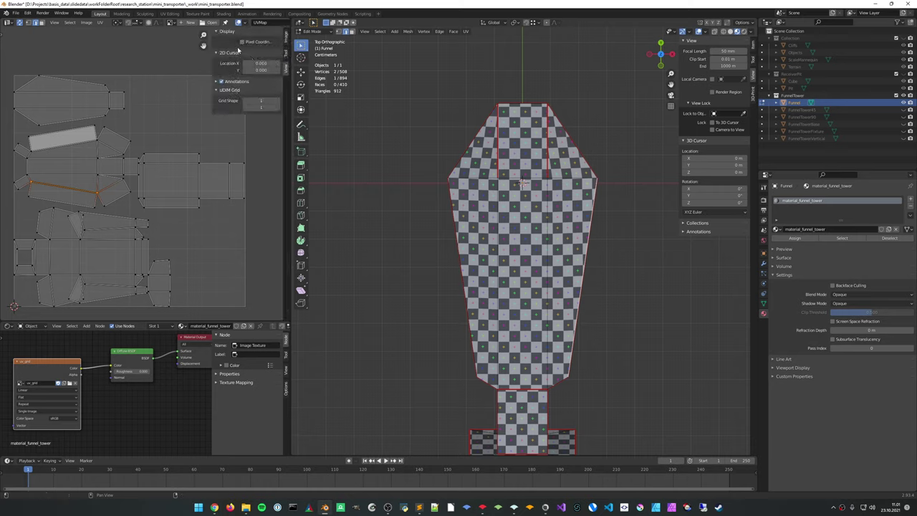
{"action": "left_click", "coordinate": [245, 23]}
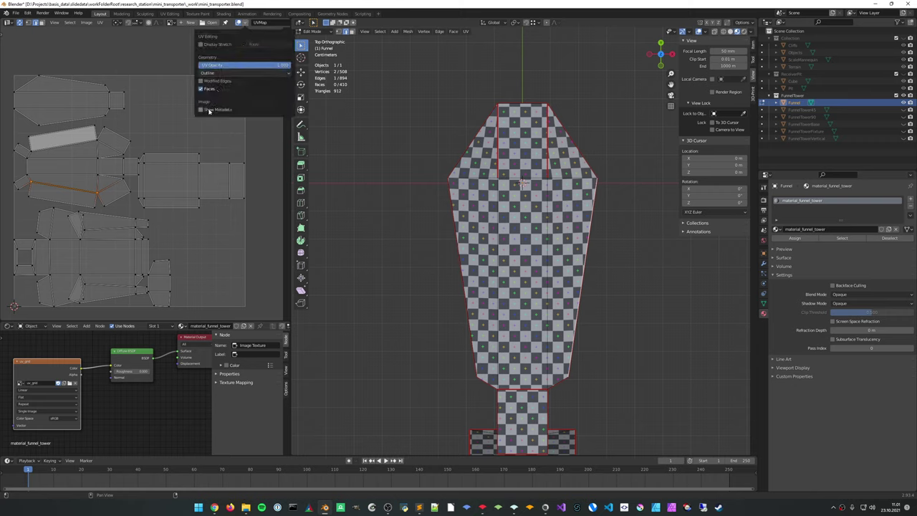
{"action": "left_click", "coordinate": [200, 45]}
{"action": "left_click", "coordinate": [86, 191]}
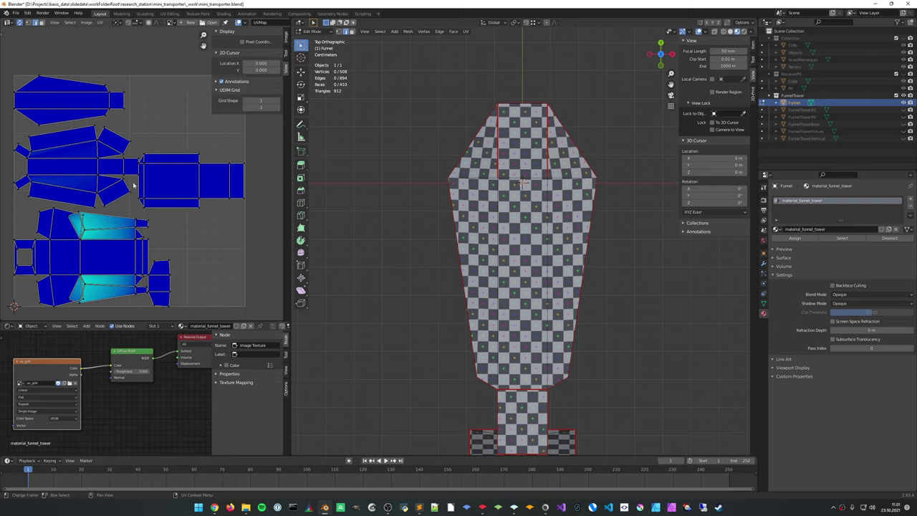
Examine the stretch colours of the UV islands and compare them with the arm's bracket, neck and underside
{"action": "scroll", "coordinate": [134, 185], "scroll_direction": "up", "scroll_amount": 5}
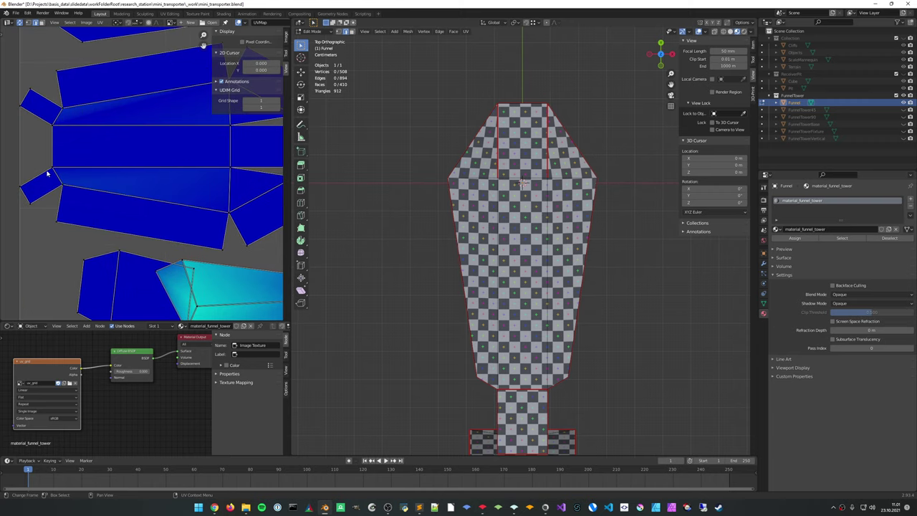
{"action": "scroll", "coordinate": [239, 157], "scroll_direction": "down", "scroll_amount": 5}
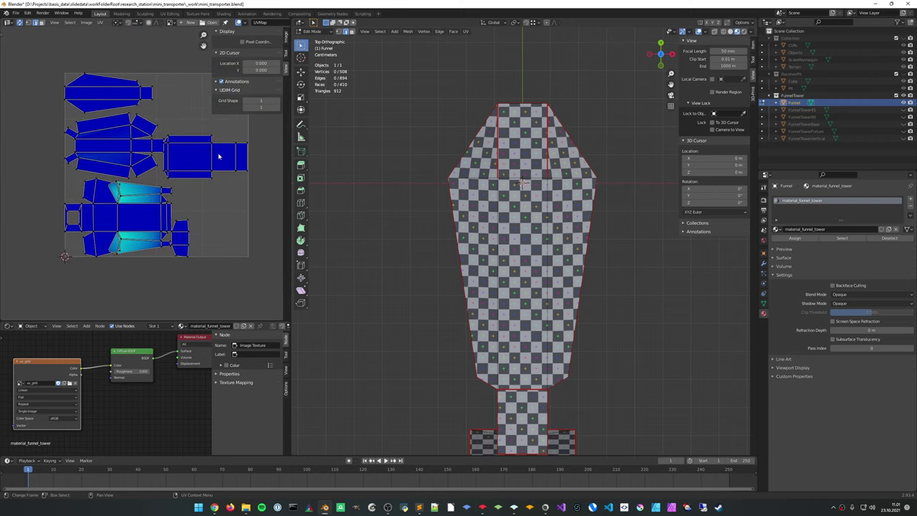
{"action": "scroll", "coordinate": [486, 215], "scroll_direction": "down", "scroll_amount": 8}
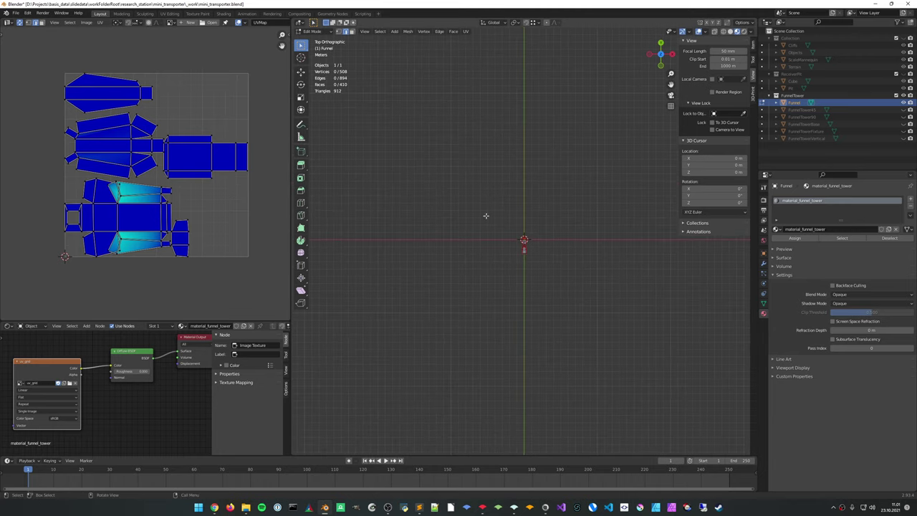
{"action": "scroll", "coordinate": [489, 233], "scroll_direction": "up", "scroll_amount": 8}
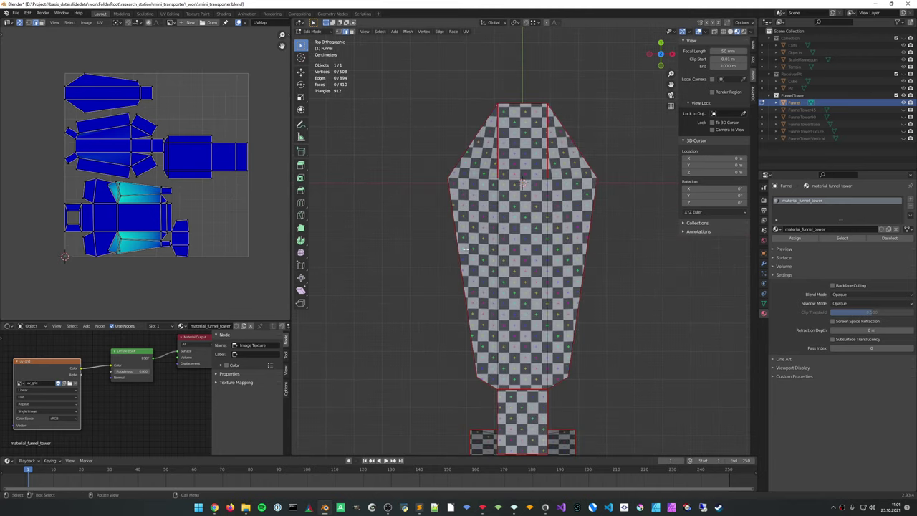
{"action": "middle_click_drag", "start_coordinate": [489, 232], "coordinate": [492, 286]}
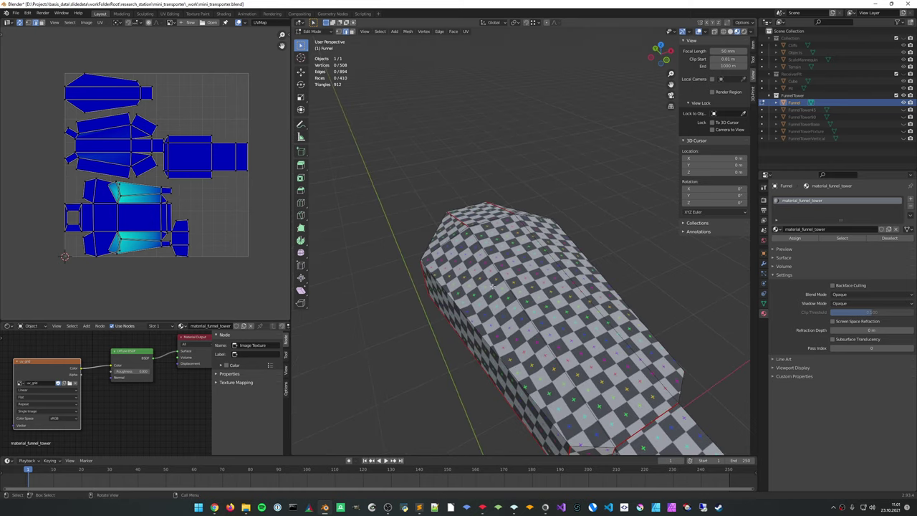
{"action": "middle_click_drag", "start_coordinate": [513, 347], "coordinate": [464, 257]}
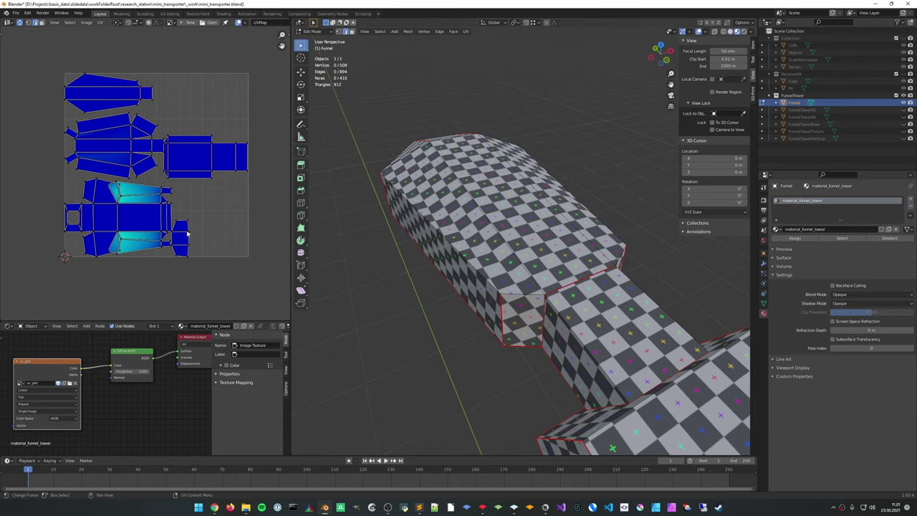
{"action": "middle_click_drag", "start_coordinate": [439, 301], "coordinate": [444, 186]}
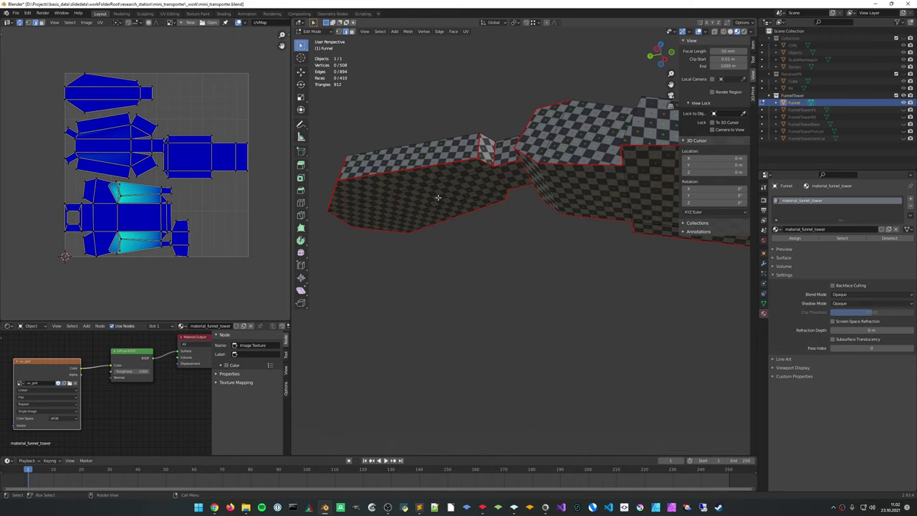
{"action": "middle_click_drag", "start_coordinate": [498, 207], "coordinate": [487, 183]}
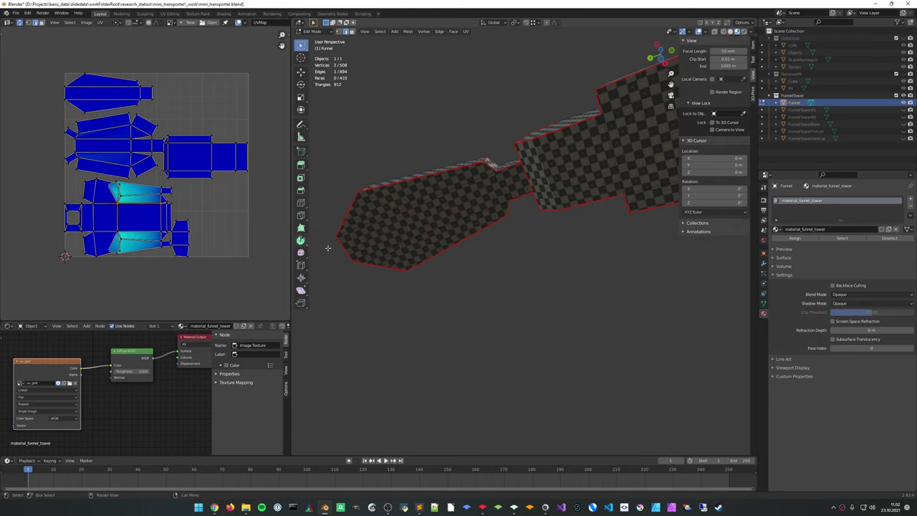
{"action": "middle_click_drag", "start_coordinate": [308, 247], "coordinate": [466, 232]}
Select faces on the bracket's underside and the long side strip of the wide body in face mode to locate them in the UV layout
{"action": "key", "text": "3"}
{"action": "left_click", "coordinate": [422, 185]}
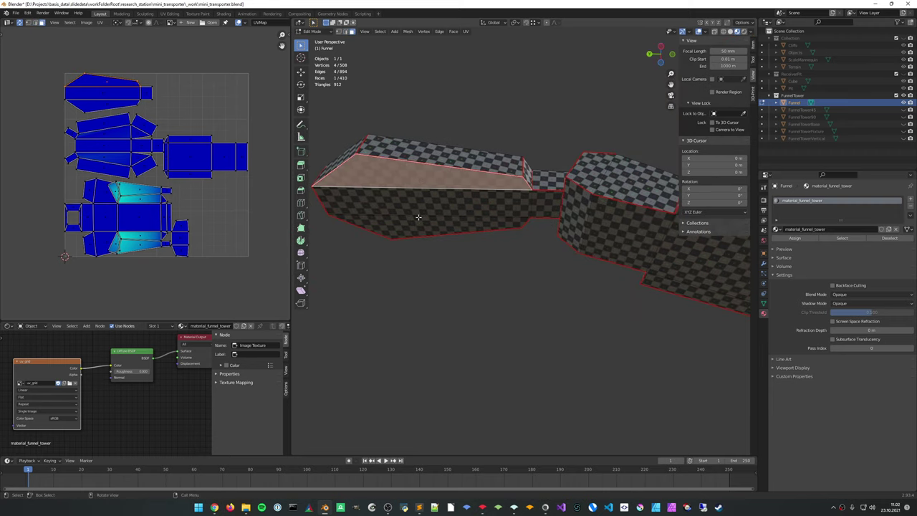
{"action": "left_click", "coordinate": [420, 217]}
{"action": "middle_click_drag", "start_coordinate": [608, 253], "coordinate": [529, 286]}
{"action": "left_click", "coordinate": [530, 222]}
{"action": "left_click", "coordinate": [498, 311]}
{"action": "middle_click_drag", "start_coordinate": [498, 312], "coordinate": [452, 193], "text": "shift"}
{"action": "scroll", "coordinate": [607, 255], "scroll_direction": "up", "scroll_amount": 2}
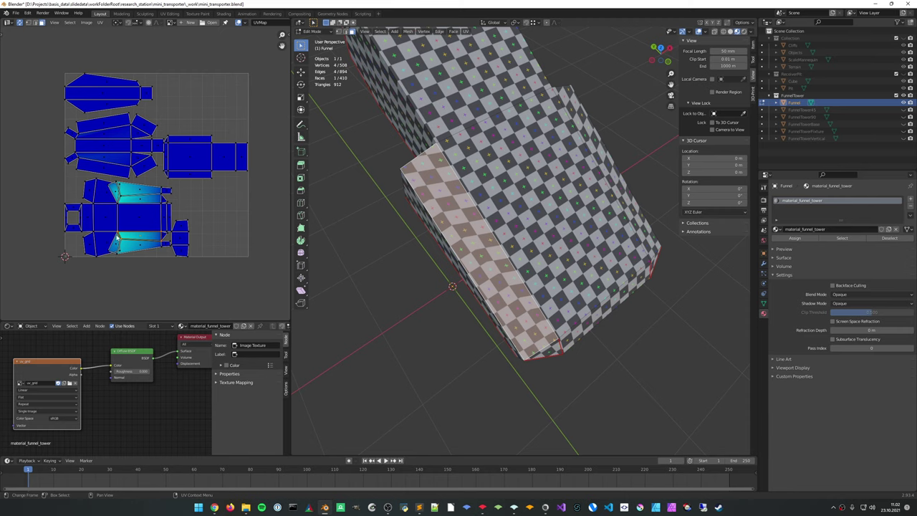
Mark the short edges where the long side strips of the arm's wide body meet the notches as seams
{"action": "middle_click_drag", "start_coordinate": [365, 251], "coordinate": [462, 245]}
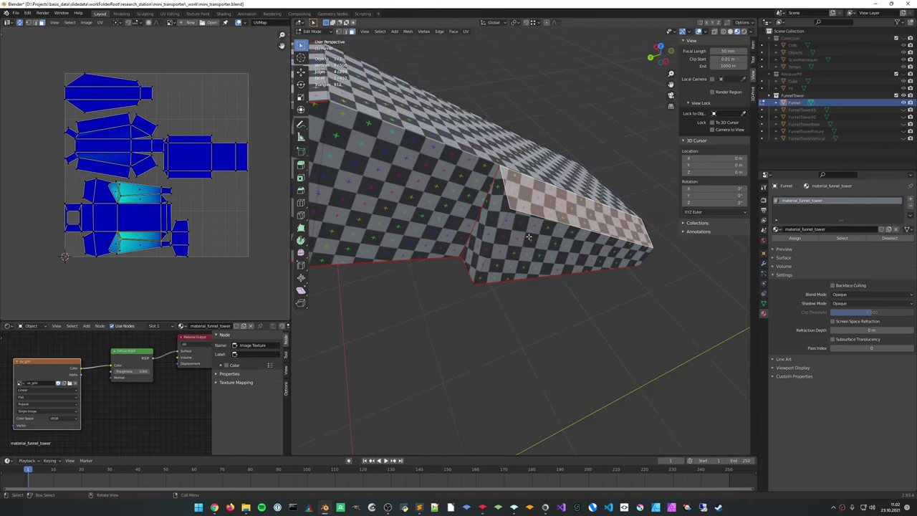
{"action": "key", "text": "2"}
{"action": "left_click", "coordinate": [513, 194]}
{"action": "middle_click_drag", "start_coordinate": [522, 199], "coordinate": [488, 196]}
{"action": "right_click", "coordinate": [474, 198]}
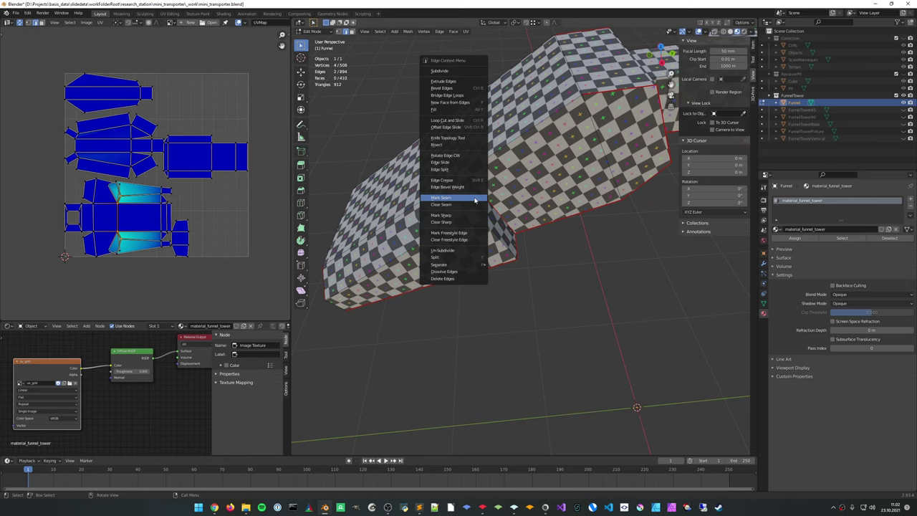
{"action": "left_click", "coordinate": [474, 198]}
Unwrap the whole linked arm using the new notch seams
{"action": "scroll", "coordinate": [510, 222], "scroll_direction": "down", "scroll_amount": 1}
{"action": "key", "text": "l"}
{"action": "key", "text": "u"}
{"action": "left_click", "coordinate": [511, 220]}
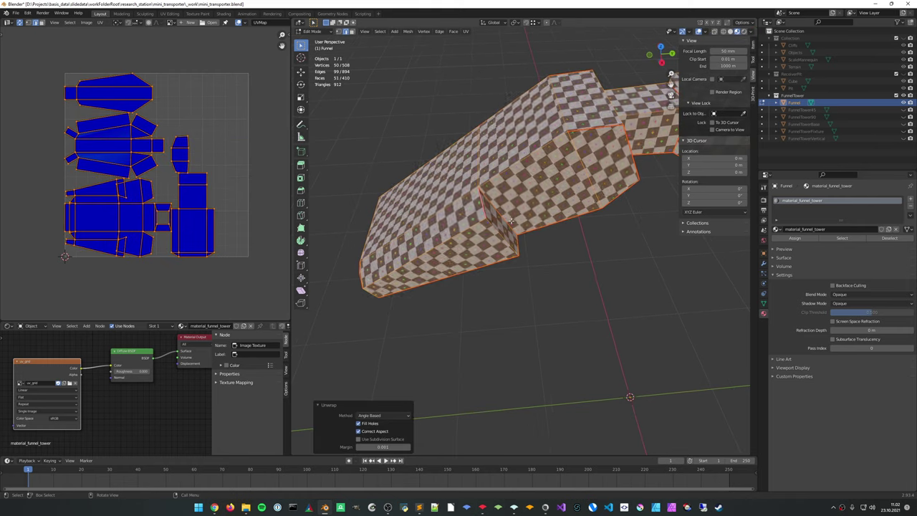
Examine the islands of the wide body's side panels and notches in the UV layout and compare them with the model
{"action": "key", "text": "KP_Decimal"}
{"action": "middle_click_drag", "start_coordinate": [358, 205], "coordinate": [502, 204]}
{"action": "middle_click_drag", "start_coordinate": [177, 220], "coordinate": [192, 211]}
{"action": "scroll", "coordinate": [188, 194], "scroll_direction": "down", "scroll_amount": 1}
{"action": "middle_click_drag", "start_coordinate": [464, 310], "coordinate": [541, 295]}
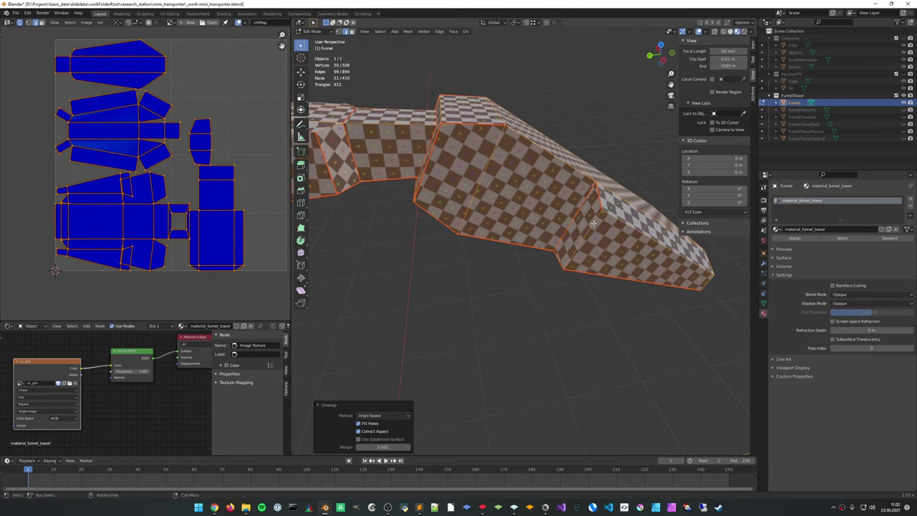
{"action": "middle_click_drag", "start_coordinate": [594, 224], "coordinate": [492, 229]}
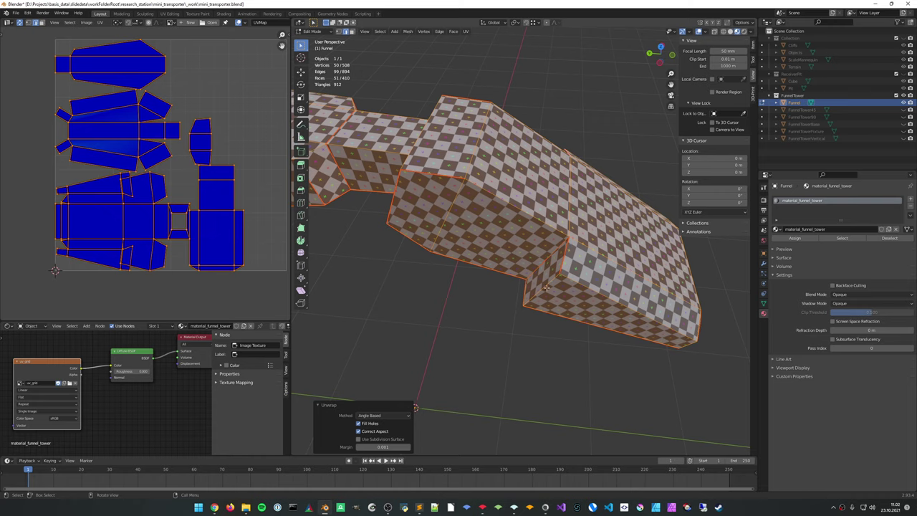
{"action": "scroll", "coordinate": [129, 217], "scroll_direction": "up", "scroll_amount": 8}
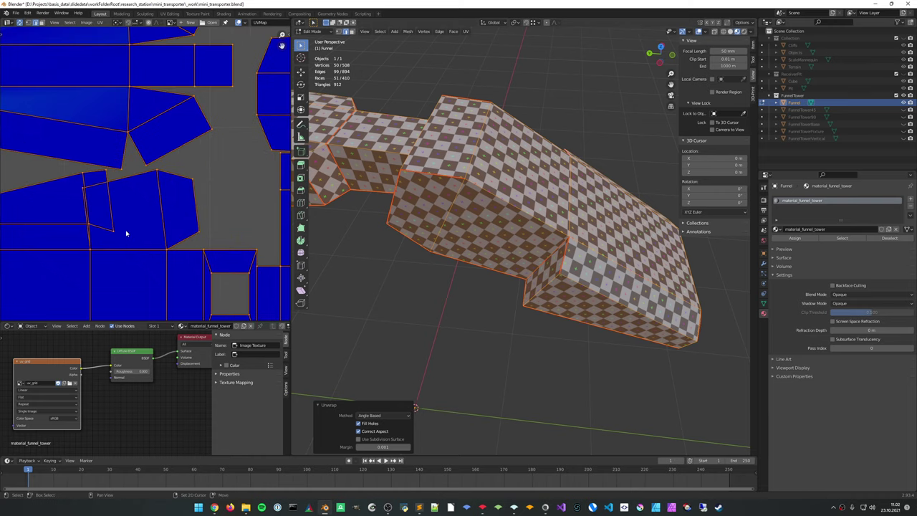
{"action": "scroll", "coordinate": [116, 208], "scroll_direction": "down", "scroll_amount": 4}
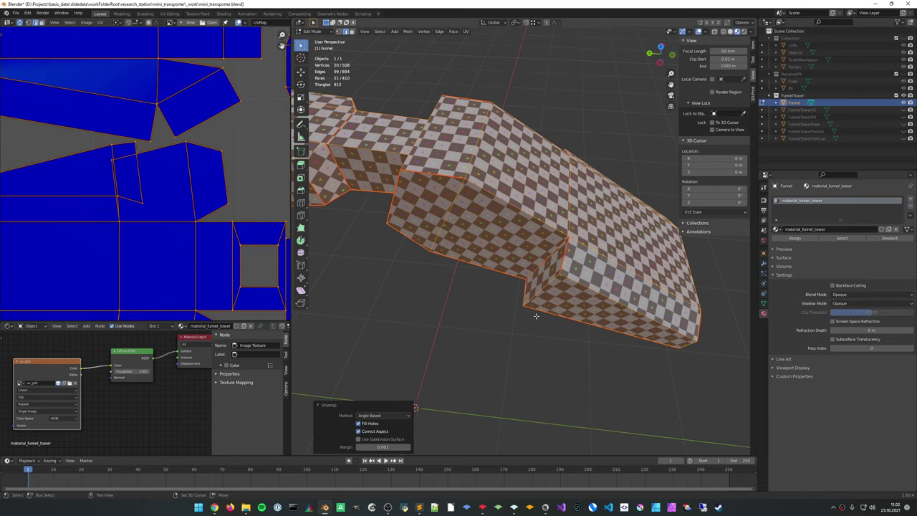
{"action": "middle_click_drag", "start_coordinate": [487, 273], "coordinate": [531, 269]}
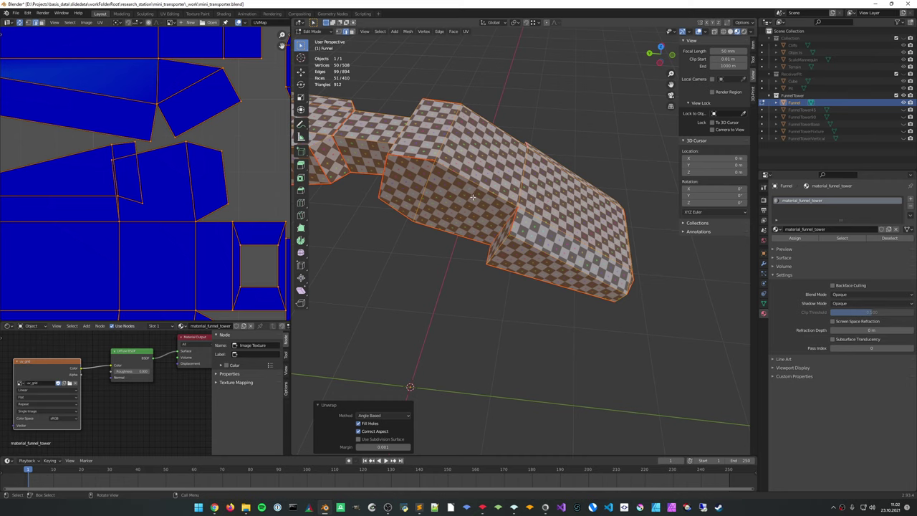
Mark the long upper edges of the side panels in front of the notches on the arm's wide body as seams
{"action": "middle_click_drag", "start_coordinate": [467, 185], "coordinate": [505, 228]}
{"action": "left_click", "coordinate": [569, 163]}
{"action": "right_click", "coordinate": [570, 163]}
{"action": "left_click", "coordinate": [570, 163]}
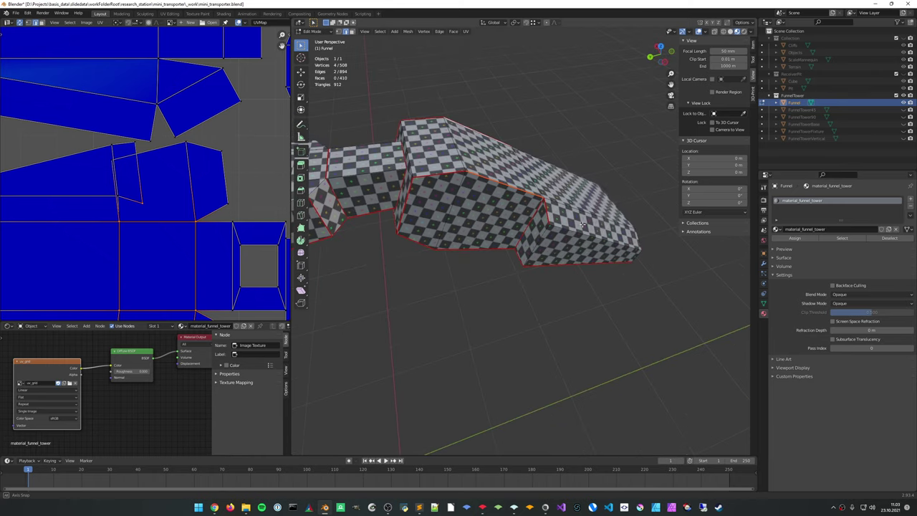
Unwrap the entire visible arm with the side panels separated and bring the complete UV layout into view
{"action": "key", "text": "a"}
{"action": "key", "text": "u"}
{"action": "left_click", "coordinate": [505, 228]}
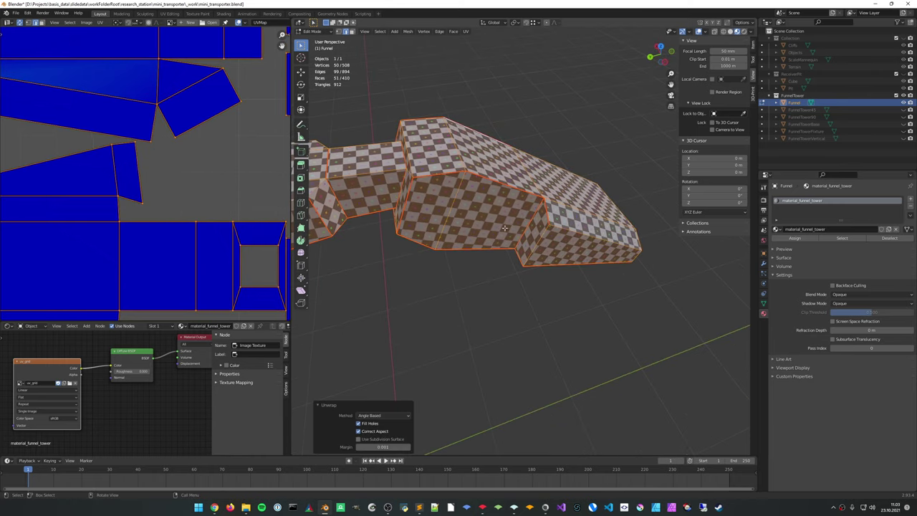
{"action": "scroll", "coordinate": [204, 205], "scroll_direction": "down", "scroll_amount": 5}
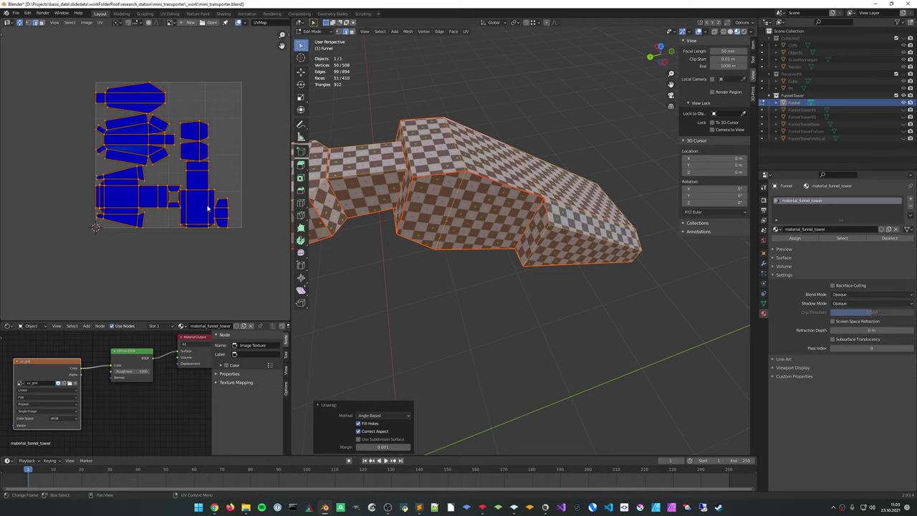
{"action": "scroll", "coordinate": [505, 233], "scroll_direction": "up", "scroll_amount": 3}
{"action": "mouse_move", "coordinate": [508, 242]}
{"action": "middle_mouse_down"}
{"action": "mouse_move", "coordinate": [508, 232]}
{"action": "mouse_move", "coordinate": [424, 208]}
{"action": "mouse_move", "coordinate": [520, 208]}
{"action": "mouse_move", "coordinate": [523, 159]}
{"action": "mouse_move", "coordinate": [549, 153]}
{"action": "mouse_move", "coordinate": [483, 200]}
{"action": "mouse_move", "coordinate": [461, 246]}
{"action": "mouse_move", "coordinate": [518, 220]}
{"action": "mouse_move", "coordinate": [501, 239]}
{"action": "mouse_move", "coordinate": [519, 238]}
{"action": "middle_mouse_up"}
Leave edit mode and view the unwrapped arm's checker pattern against the rest of the Funnel ring
{"action": "key", "text": "Tab"}
{"action": "key", "text": "Tab"}
{"action": "key", "text": "Tab"}
{"action": "scroll", "coordinate": [493, 247], "scroll_direction": "down", "scroll_amount": 3}
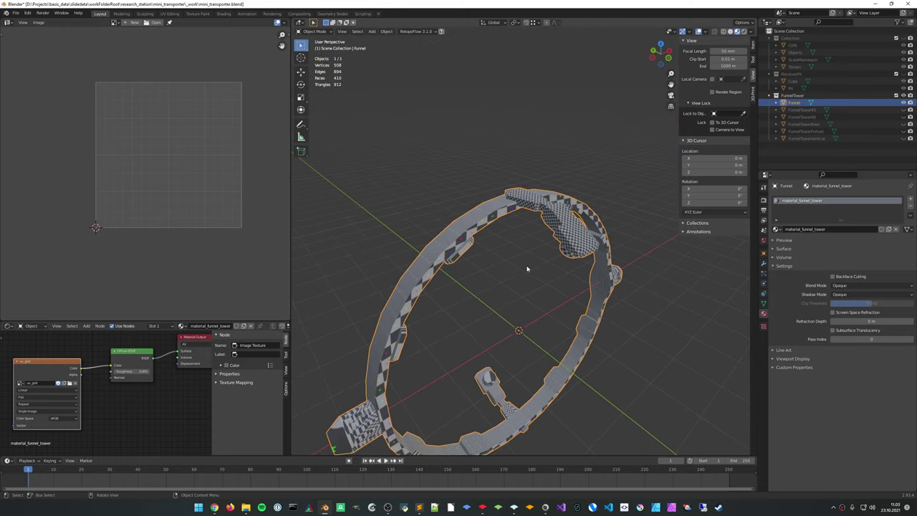
{"action": "scroll", "coordinate": [529, 268], "scroll_direction": "down", "scroll_amount": 2}
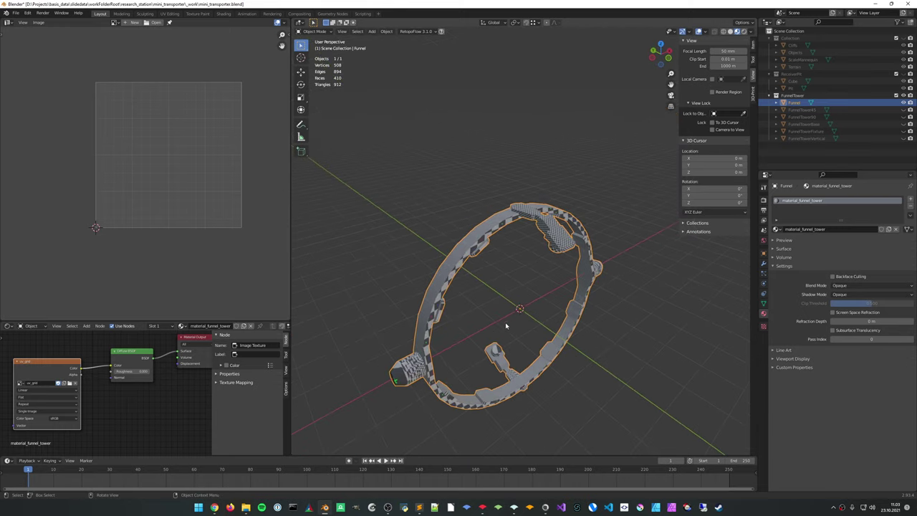
{"action": "middle_click_drag", "start_coordinate": [505, 326], "coordinate": [465, 210]}
Reveal all hidden geometry of the Funnel ring in edit mode
{"action": "key", "text": "Tab"}
{"action": "key", "text": "alt+h"}
{"action": "middle_click_drag", "start_coordinate": [427, 181], "coordinate": [517, 197]}
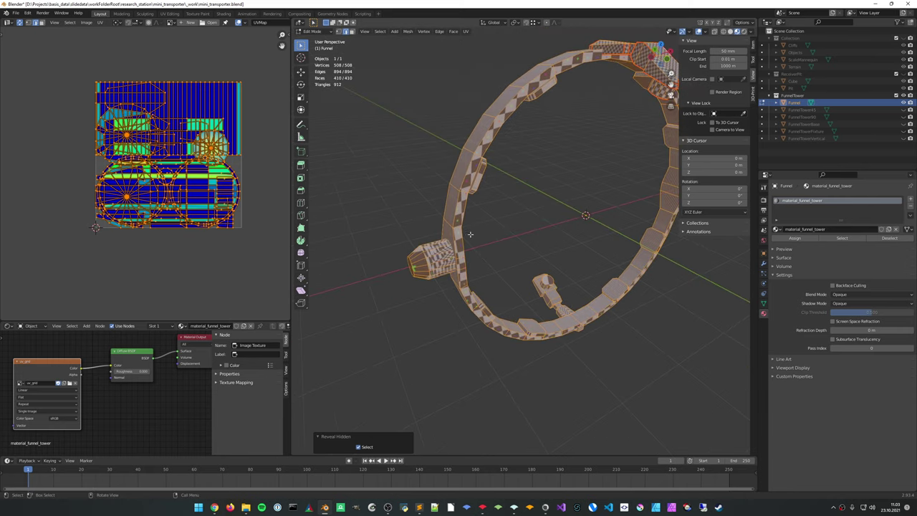
Mark the inner and outer edge loops along one flat side of the ring as seams
{"action": "left_click", "coordinate": [469, 234]}
{"action": "middle_click_drag", "start_coordinate": [468, 235], "coordinate": [534, 238]}
{"action": "left_click", "coordinate": [458, 226], "text": "alt"}
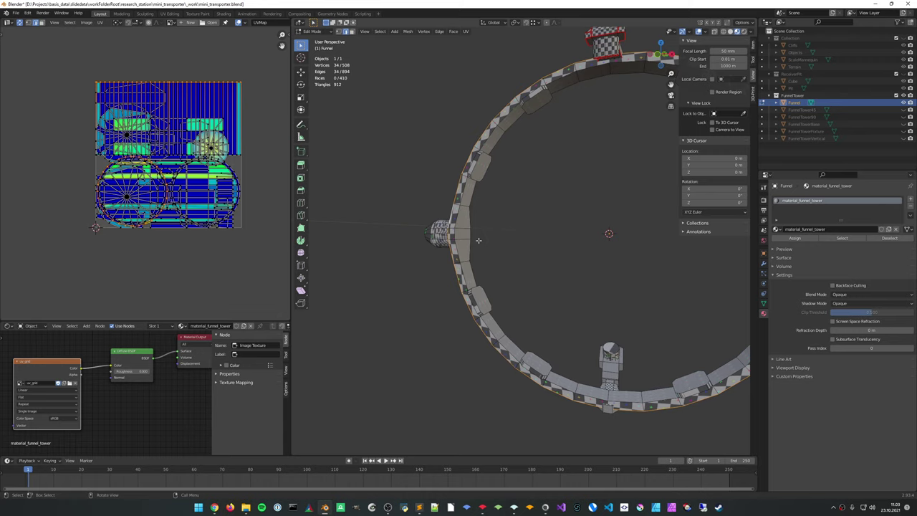
{"action": "middle_click_drag", "start_coordinate": [578, 199], "coordinate": [493, 257]}
{"action": "middle_click_drag", "start_coordinate": [515, 223], "coordinate": [439, 245]}
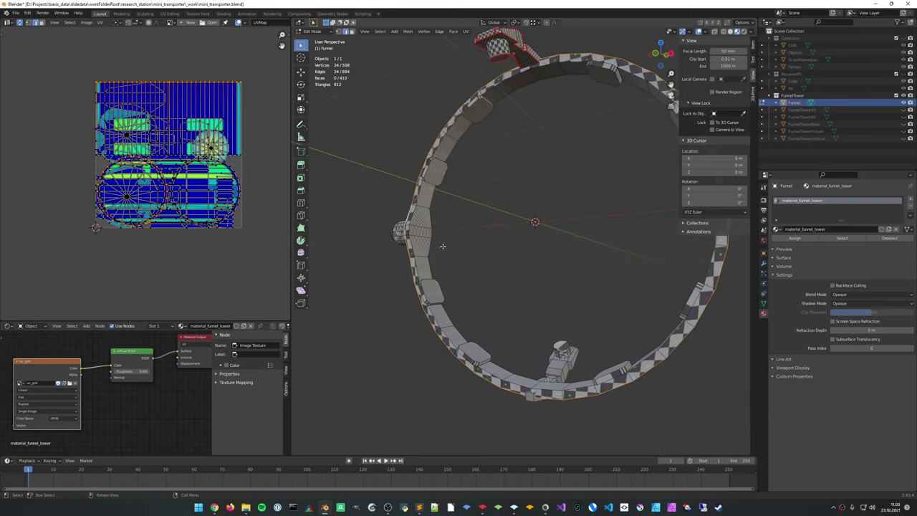
{"action": "left_click", "coordinate": [417, 269], "text": "alt+shift"}
{"action": "right_click", "coordinate": [417, 269]}
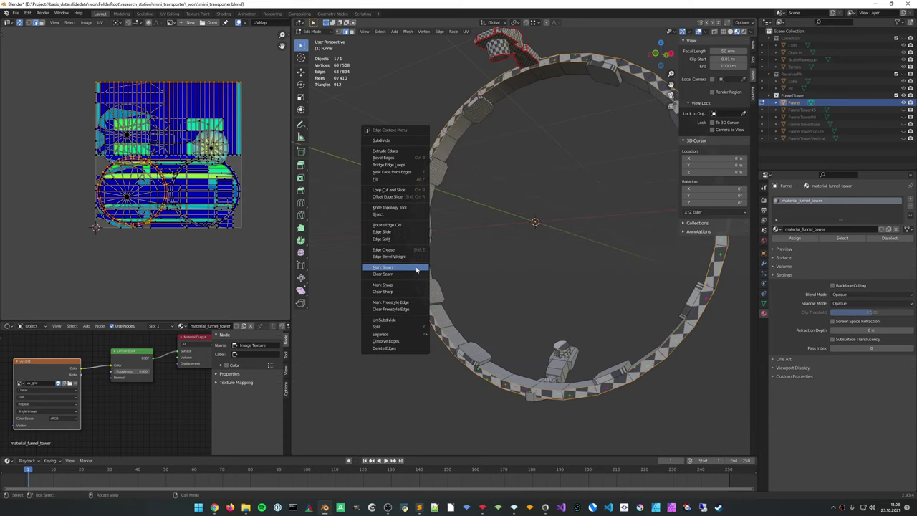
{"action": "left_click", "coordinate": [416, 270]}
Mark the inner and outer edge loops along the ring's opposite flat side as seams
{"action": "middle_click_drag", "start_coordinate": [416, 269], "coordinate": [596, 244]}
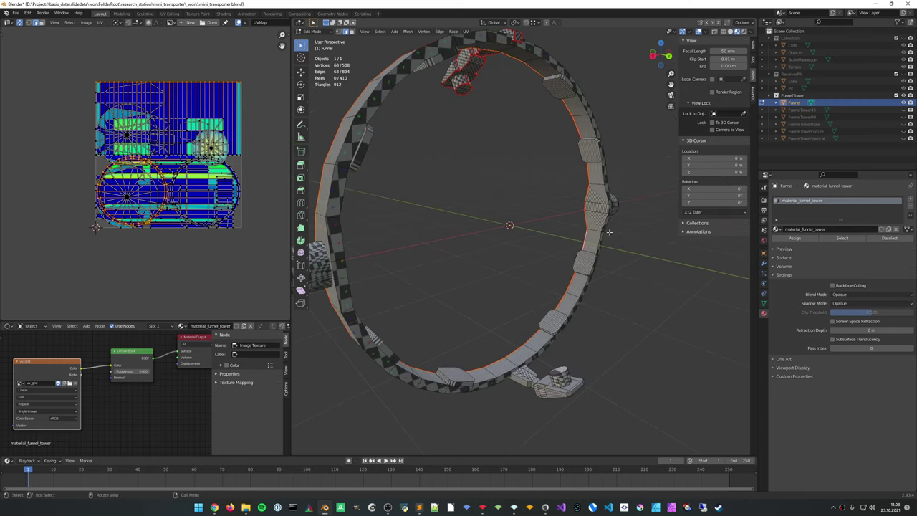
{"action": "right_click", "coordinate": [595, 246]}
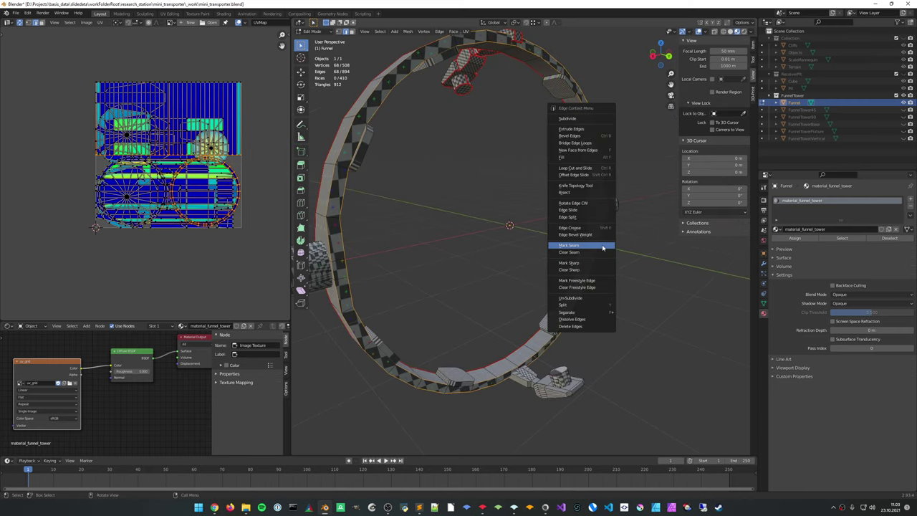
{"action": "left_click", "coordinate": [592, 252]}
Mark two crosswise edges beside the raised pads on the lower part of the ring's inner band as seams
{"action": "middle_click_drag", "start_coordinate": [592, 256], "coordinate": [524, 143]}
{"action": "middle_click_drag", "start_coordinate": [505, 238], "coordinate": [505, 202]}
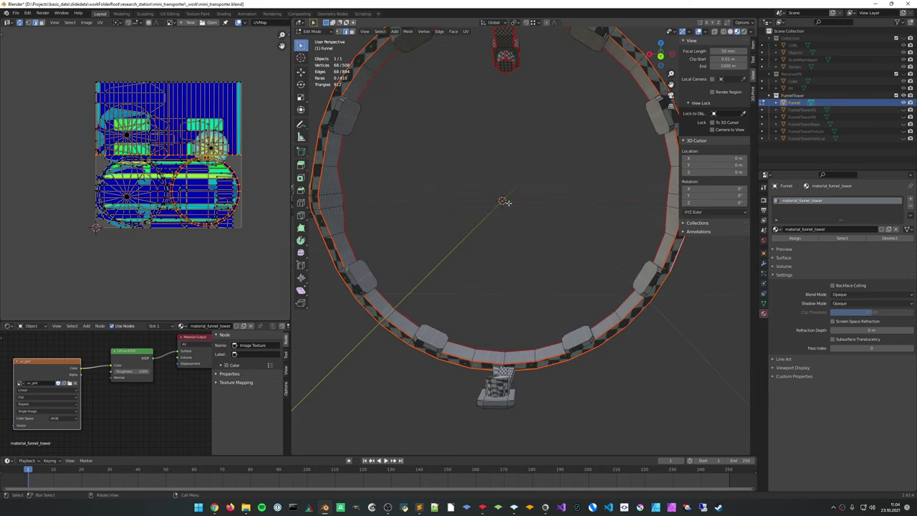
{"action": "middle_click_drag", "start_coordinate": [482, 249], "coordinate": [472, 254]}
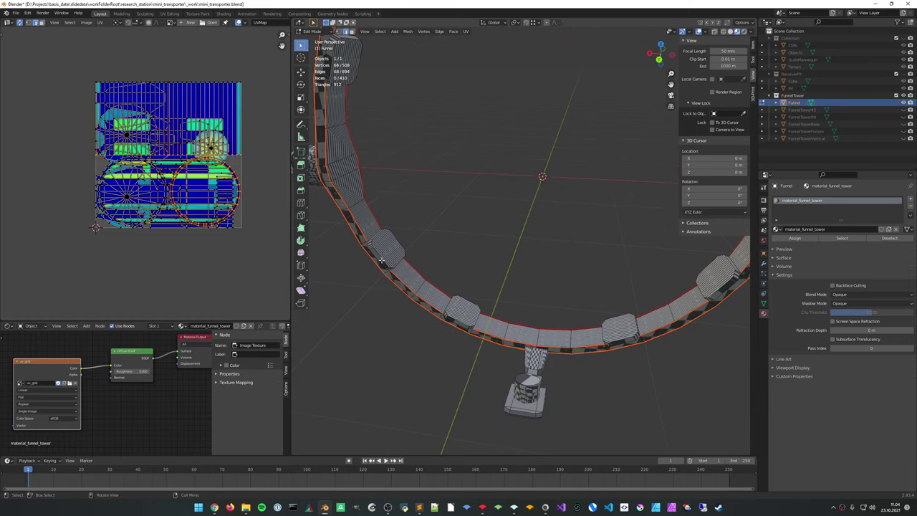
{"action": "left_click", "coordinate": [369, 237]}
{"action": "middle_click_drag", "start_coordinate": [426, 254], "coordinate": [471, 256]}
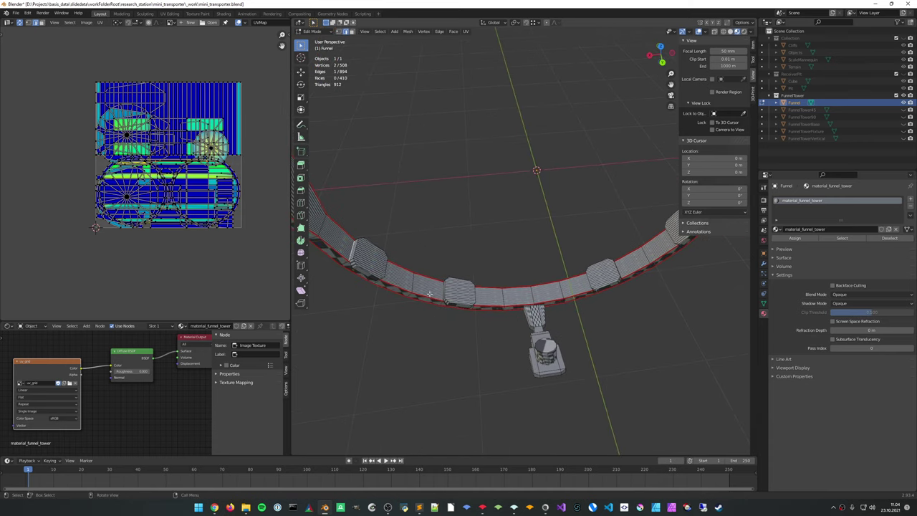
{"action": "middle_click_drag", "start_coordinate": [478, 286], "coordinate": [532, 241]}
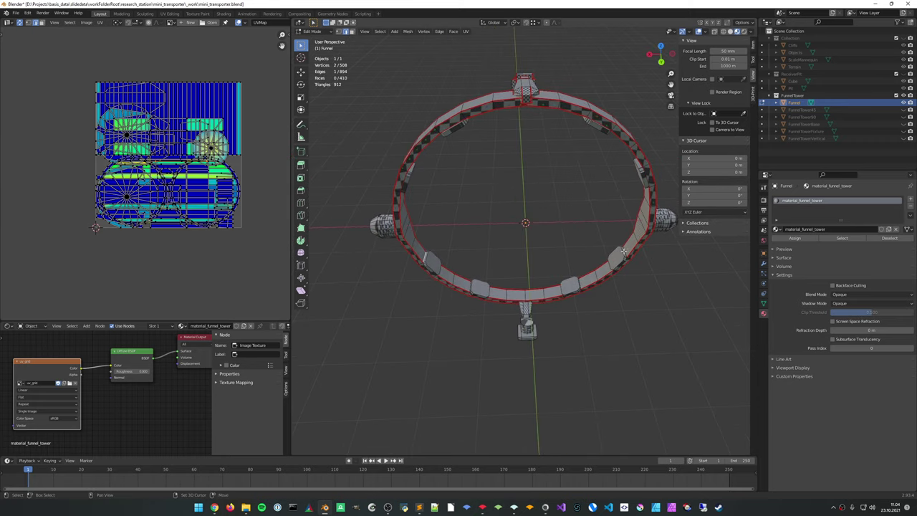
{"action": "scroll", "coordinate": [448, 283], "scroll_direction": "up", "scroll_amount": 4}
{"action": "mouse_move", "coordinate": [448, 282]}
{"action": "middle_mouse_down"}
{"action": "mouse_move", "coordinate": [417, 264]}
{"action": "mouse_move", "coordinate": [393, 273]}
{"action": "mouse_move", "coordinate": [451, 266]}
{"action": "middle_mouse_up"}
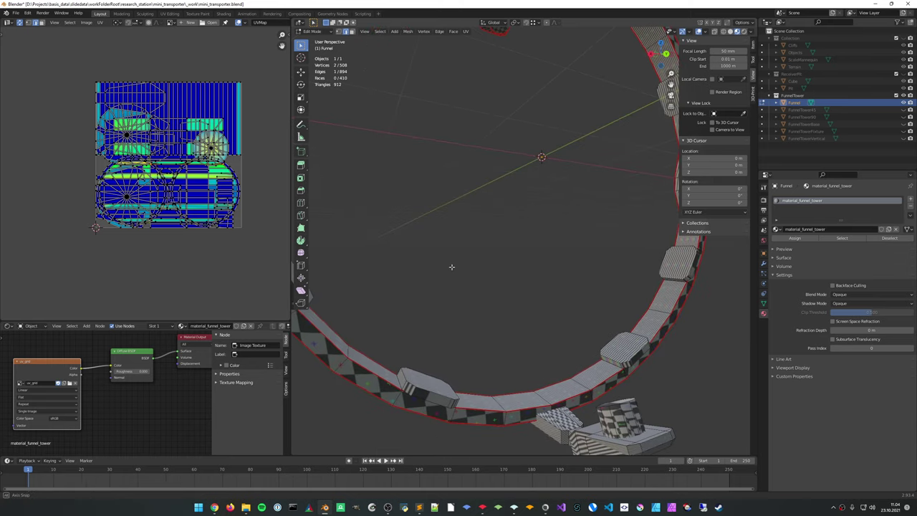
{"action": "left_click", "coordinate": [671, 281], "text": "shift"}
{"action": "right_click", "coordinate": [670, 282]}
{"action": "left_click", "coordinate": [671, 284]}
Mark two more crosswise edges beside the raised pads on the upper part of the ring's inner band as seams
{"action": "middle_click_drag", "start_coordinate": [602, 288], "coordinate": [574, 398]}
{"action": "middle_click_drag", "start_coordinate": [586, 316], "coordinate": [597, 311]}
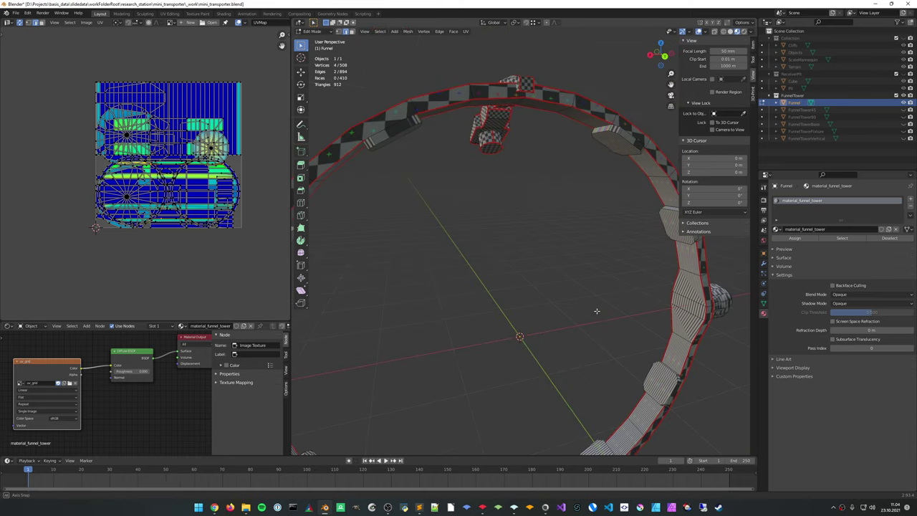
{"action": "middle_click_drag", "start_coordinate": [593, 240], "coordinate": [545, 231]}
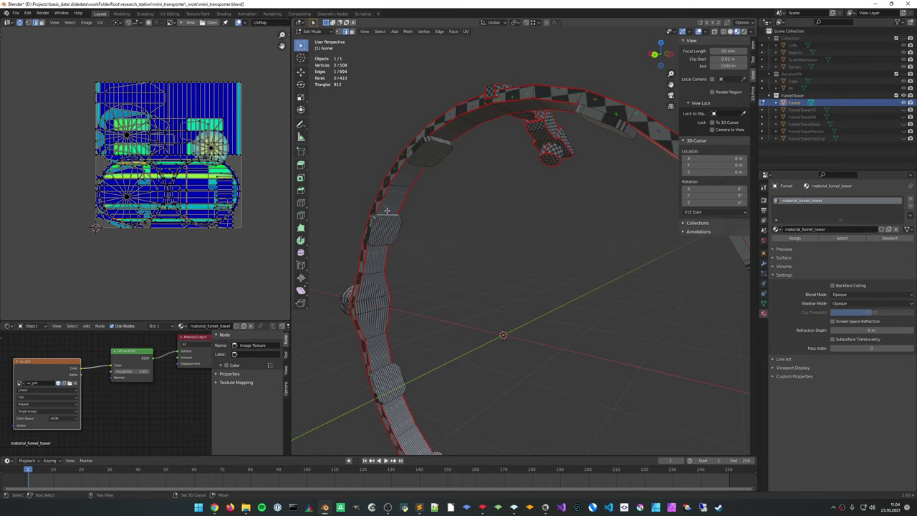
{"action": "right_click", "coordinate": [418, 222]}
{"action": "middle_click_drag", "start_coordinate": [418, 223], "coordinate": [565, 324]}
{"action": "scroll", "coordinate": [510, 251], "scroll_direction": "up", "scroll_amount": 5}
{"action": "scroll", "coordinate": [523, 276], "scroll_direction": "down", "scroll_amount": 5}
{"action": "scroll", "coordinate": [501, 276], "scroll_direction": "up", "scroll_amount": 3}
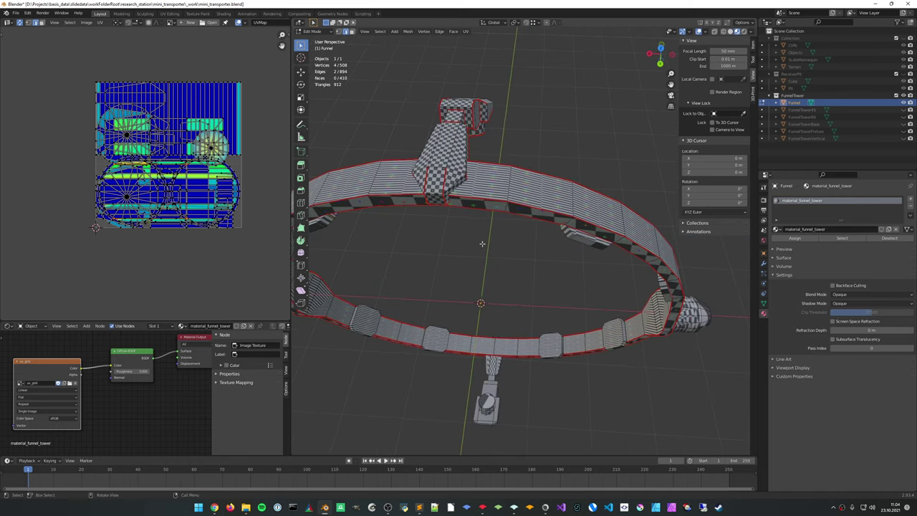
Hide the wide checkered arm and mark the crosswise edge of the ring's outer band behind it as a seam
{"action": "middle_click_drag", "start_coordinate": [494, 302], "coordinate": [461, 145]}
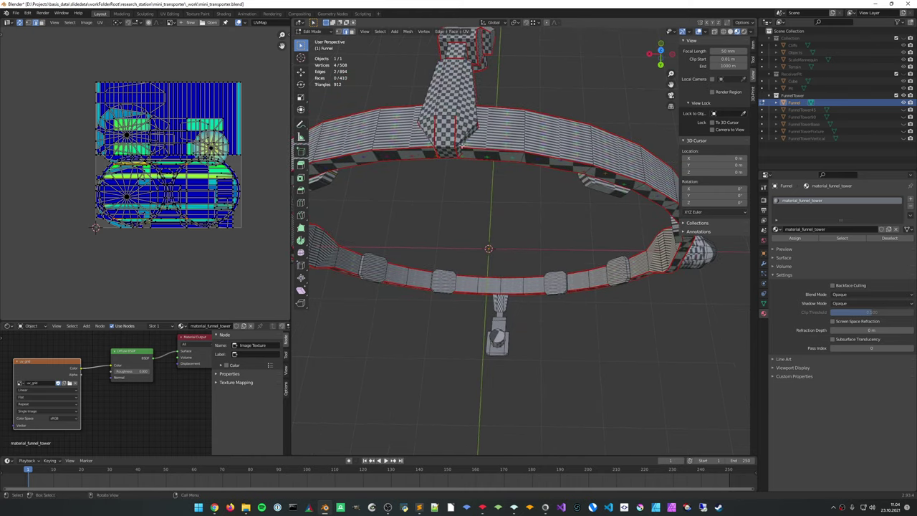
{"action": "key", "text": "l"}
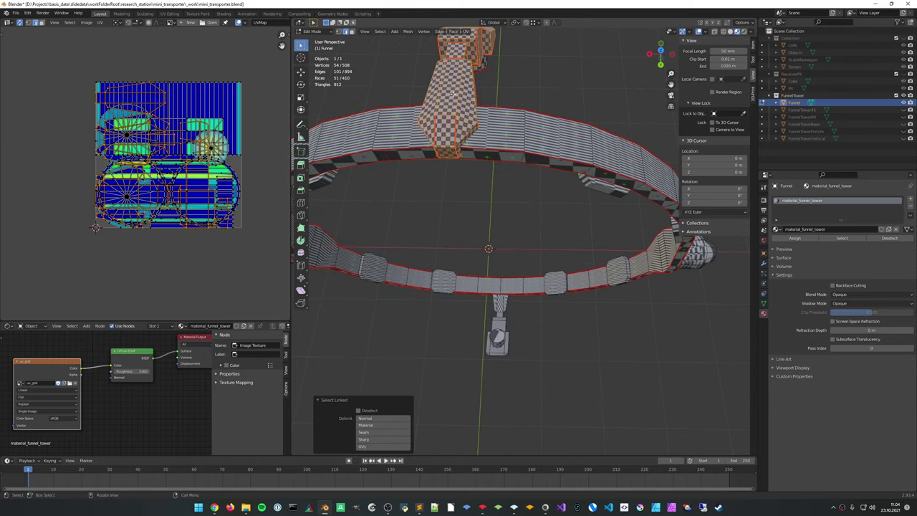
{"action": "left_click", "coordinate": [453, 94]}
{"action": "right_click", "coordinate": [454, 159]}
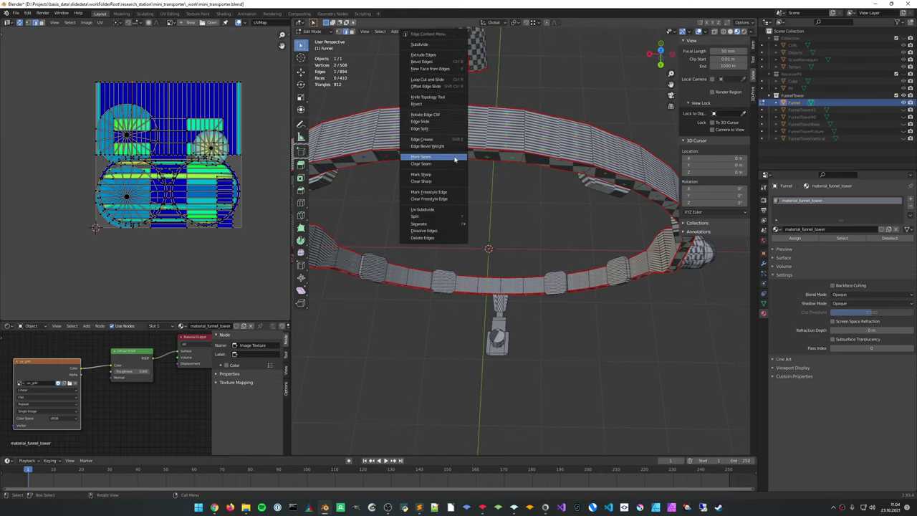
{"action": "left_click", "coordinate": [454, 159]}
Hide the opposite arm and mark the crosswise edge of the outer band at its base as a seam
{"action": "middle_click_drag", "start_coordinate": [454, 159], "coordinate": [472, 358]}
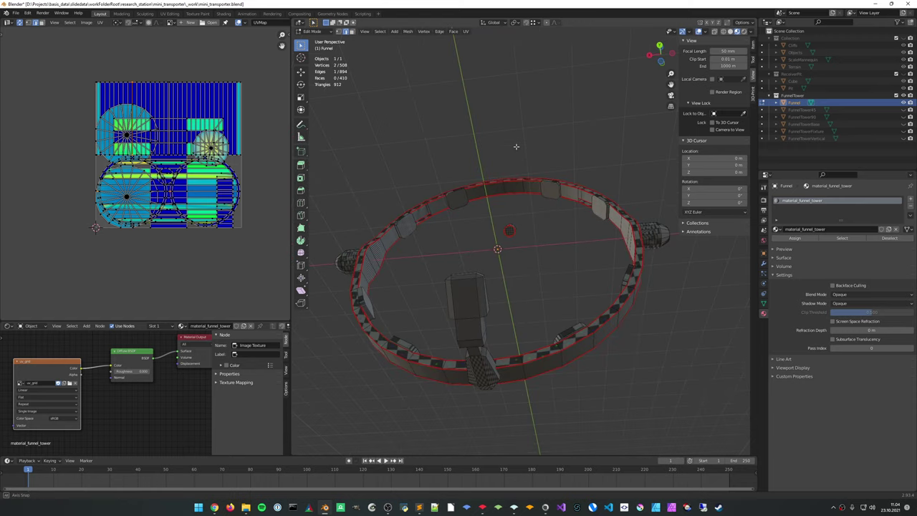
{"action": "key", "text": "h"}
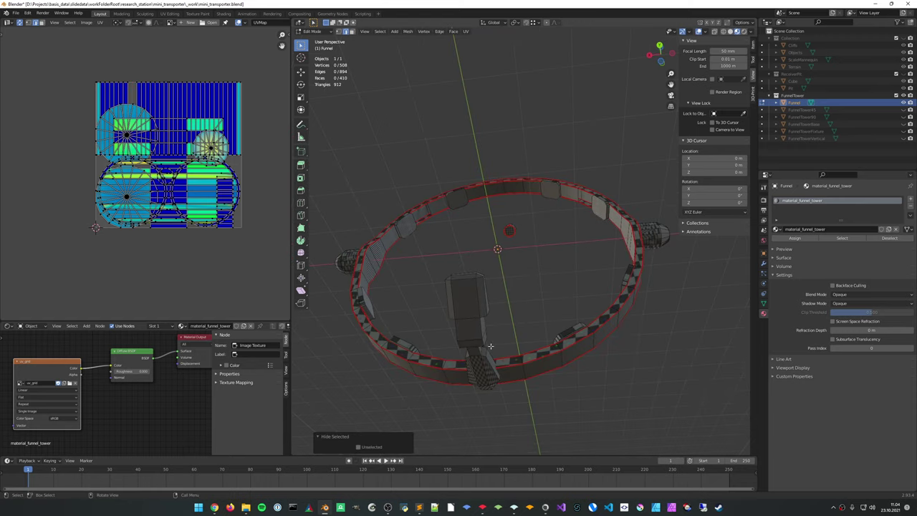
{"action": "key", "text": "l"}
{"action": "key", "text": "h"}
{"action": "left_click", "coordinate": [474, 383]}
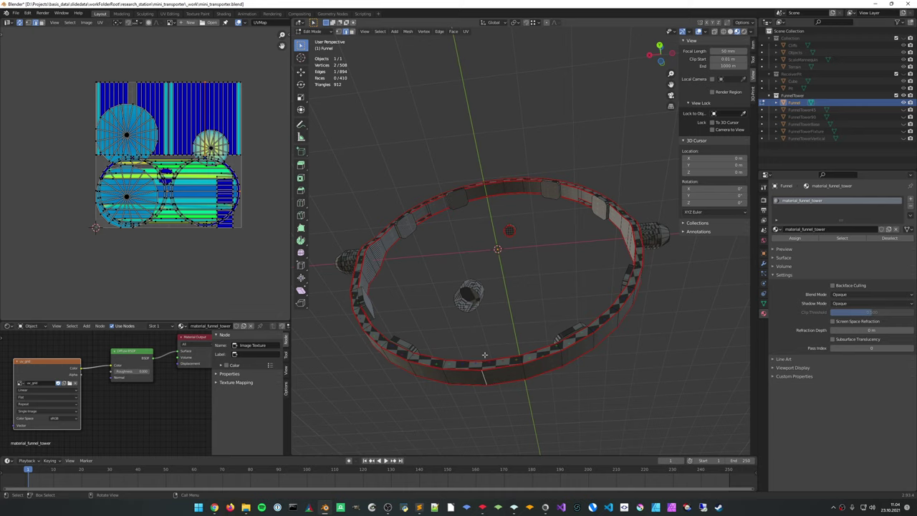
{"action": "right_click", "coordinate": [487, 349]}
{"action": "left_click", "coordinate": [473, 348]}
Reveal the hidden arms and unwrap the entire Funnel mesh with the new ring seams
{"action": "middle_click_drag", "start_coordinate": [472, 349], "coordinate": [513, 266]}
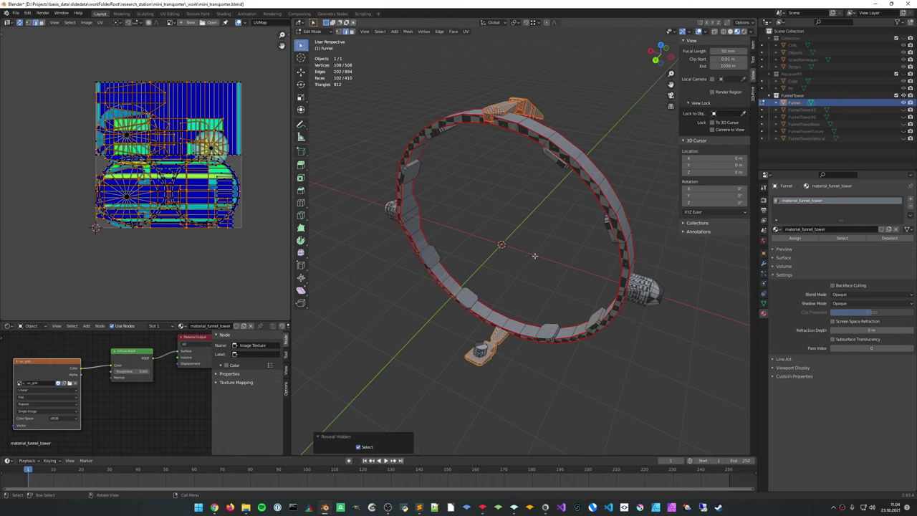
{"action": "key", "text": "a"}
{"action": "key", "text": "u"}
{"action": "left_click", "coordinate": [530, 256]}
{"action": "middle_click_drag", "start_coordinate": [530, 255], "coordinate": [528, 219]}
{"action": "key", "text": "Tab"}
{"action": "key", "text": "Tab"}
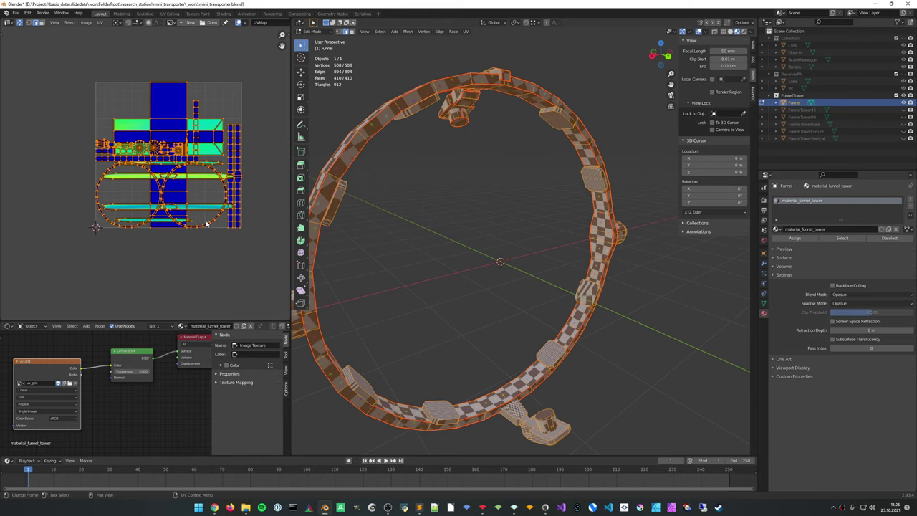
Mark the end-cap edge loop and a lengthwise edge line of the tapered cylinder on the ring's side as seams
{"action": "mouse_move", "coordinate": [383, 248]}
{"action": "middle_mouse_down"}
{"action": "mouse_move", "coordinate": [483, 266]}
{"action": "mouse_move", "coordinate": [370, 250]}
{"action": "middle_mouse_up"}
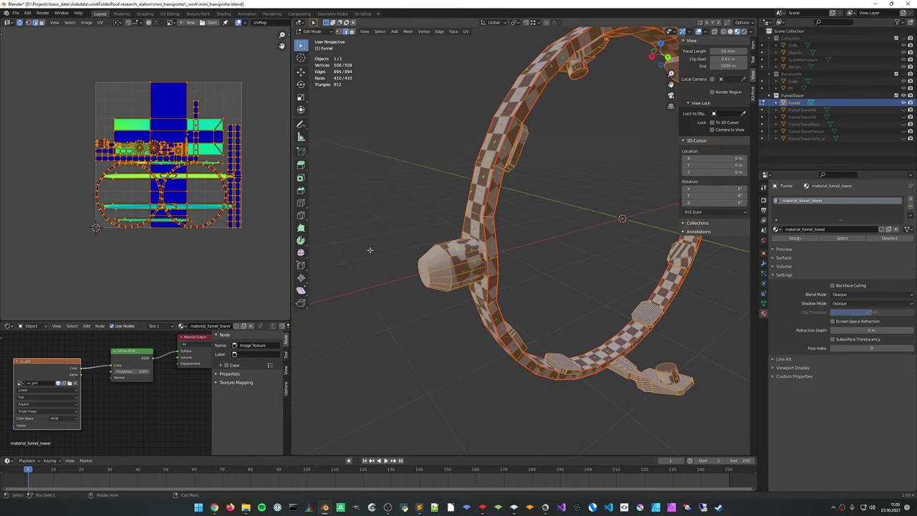
{"action": "scroll", "coordinate": [449, 267], "scroll_direction": "up", "scroll_amount": 3}
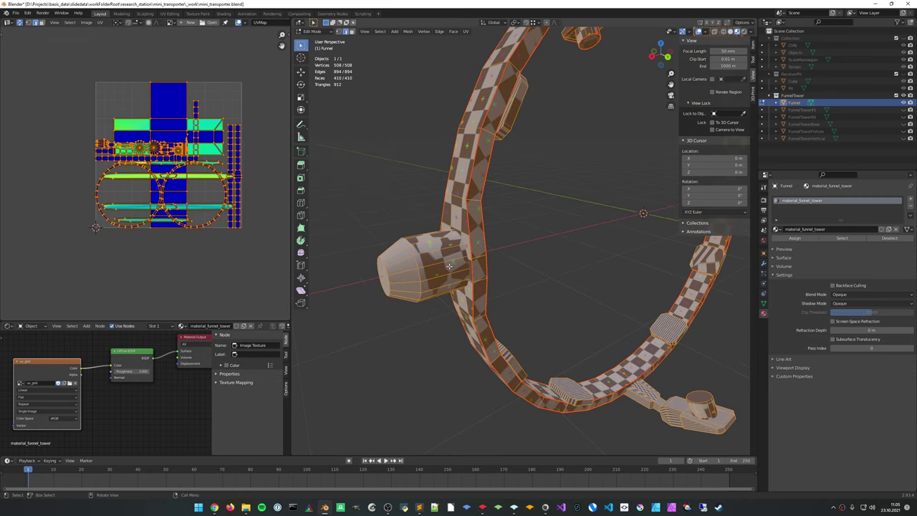
{"action": "middle_click_drag", "start_coordinate": [449, 267], "coordinate": [458, 264]}
{"action": "left_click", "coordinate": [444, 273]}
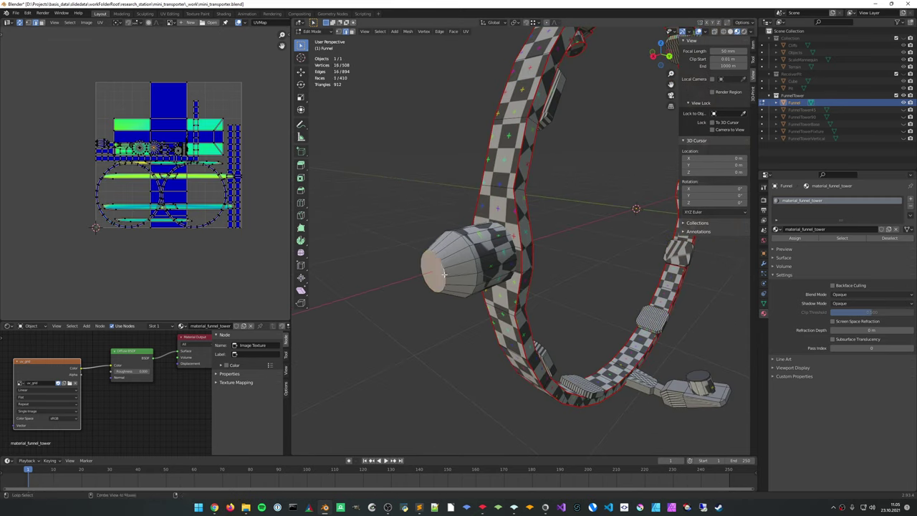
{"action": "right_click", "coordinate": [444, 273]}
{"action": "left_click", "coordinate": [444, 276]}
{"action": "middle_click_drag", "start_coordinate": [444, 277], "coordinate": [485, 301]}
{"action": "right_click", "coordinate": [591, 327]}
{"action": "left_click", "coordinate": [591, 328]}
Mark the end-cap loop and lengthwise edge line of the tapered cylinder on the opposite side of the ring as seams
{"action": "middle_click_drag", "start_coordinate": [592, 327], "coordinate": [498, 310]}
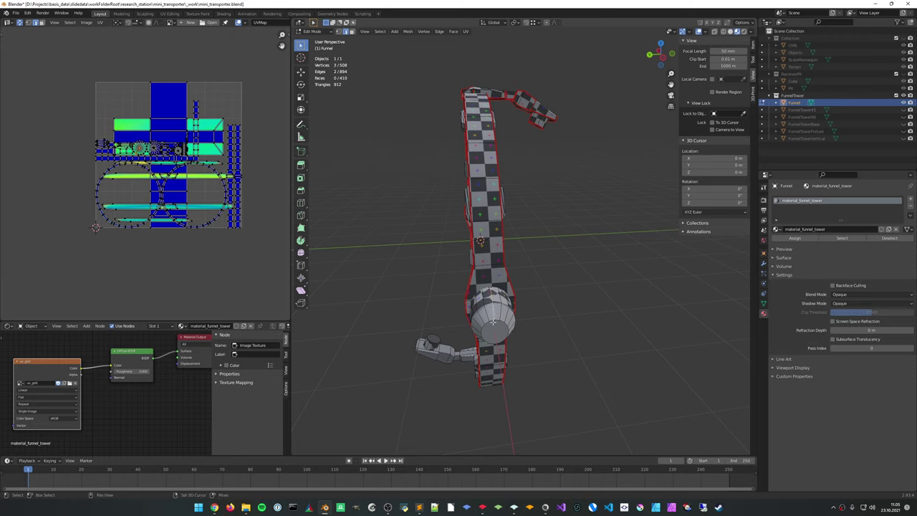
{"action": "left_click", "coordinate": [491, 323], "text": "alt"}
{"action": "right_click", "coordinate": [491, 322]}
{"action": "left_click", "coordinate": [492, 321]}
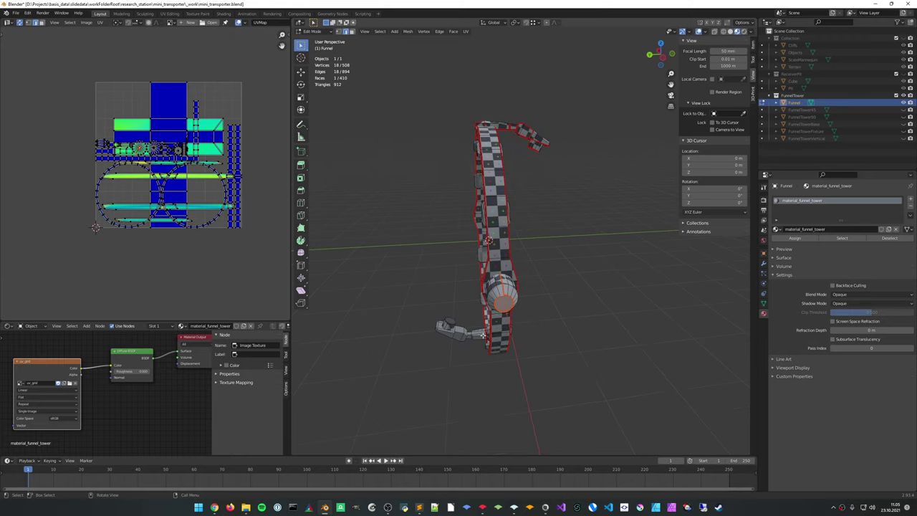
Unwrap the entire Funnel mesh with the cylinder seams and inspect the checker pattern around the ring in object mode
{"action": "middle_click_drag", "start_coordinate": [492, 321], "coordinate": [479, 311]}
{"action": "key", "text": "a"}
{"action": "key", "text": "u"}
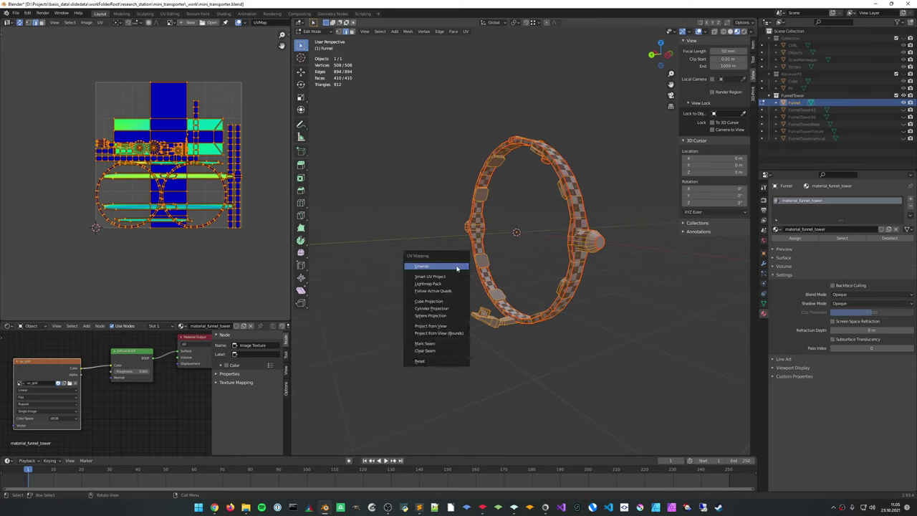
{"action": "left_click", "coordinate": [455, 266]}
{"action": "middle_click_drag", "start_coordinate": [422, 213], "coordinate": [513, 318]}
{"action": "key", "text": "Tab"}
{"action": "scroll", "coordinate": [480, 254], "scroll_direction": "up", "scroll_amount": 5}
{"action": "scroll", "coordinate": [483, 252], "scroll_direction": "down", "scroll_amount": 5}
{"action": "middle_click_drag", "start_coordinate": [505, 262], "coordinate": [432, 245]}
{"action": "key", "text": "Tab"}
{"action": "key", "text": "Tab"}
{"action": "key", "text": "Tab"}
{"action": "key", "text": "alt+a"}
{"action": "left_click", "coordinate": [432, 246]}
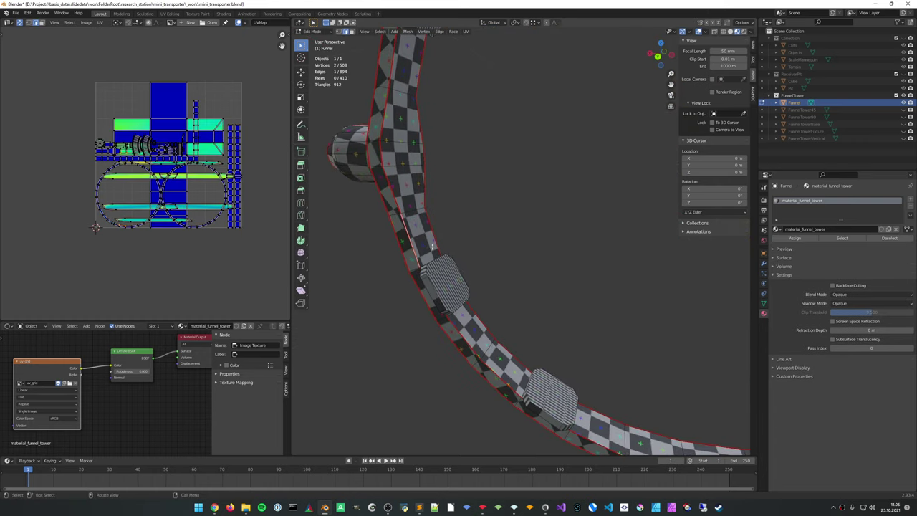
{"action": "key", "text": "3"}
{"action": "left_click", "coordinate": [424, 237]}
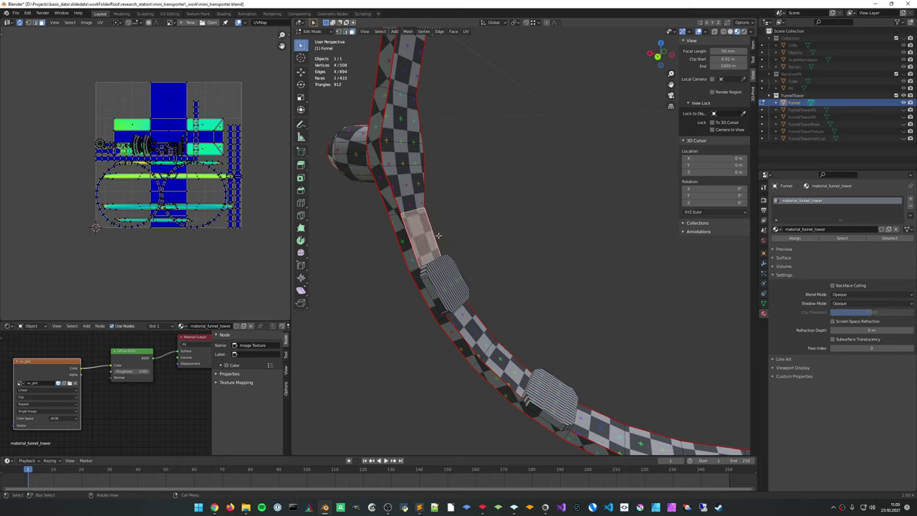
{"action": "key", "text": "e"}
{"action": "right_click", "coordinate": [444, 250]}
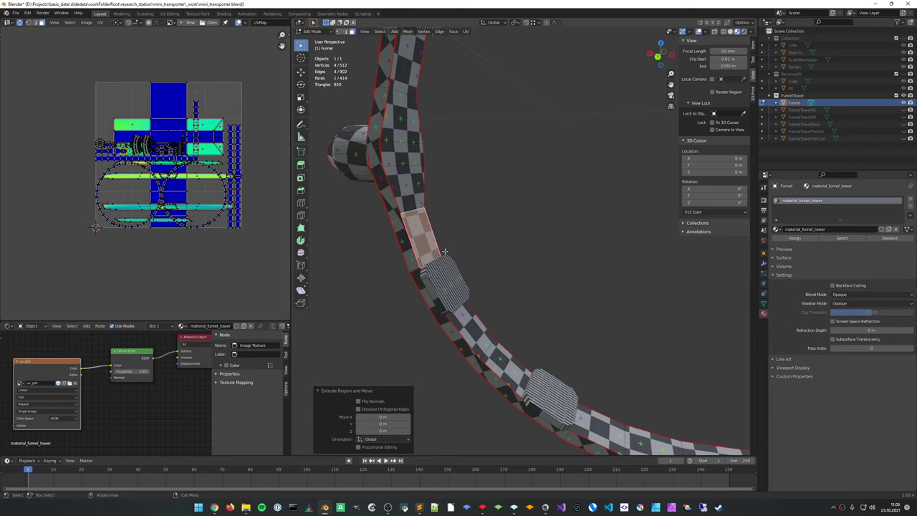
{"action": "key", "text": "ctrl+z"}
{"action": "key", "text": "ctrl+z"}
Try to move the ring-facing face of one pad along the Y axis and undo the move
{"action": "middle_click_drag", "start_coordinate": [469, 293], "coordinate": [518, 252]}
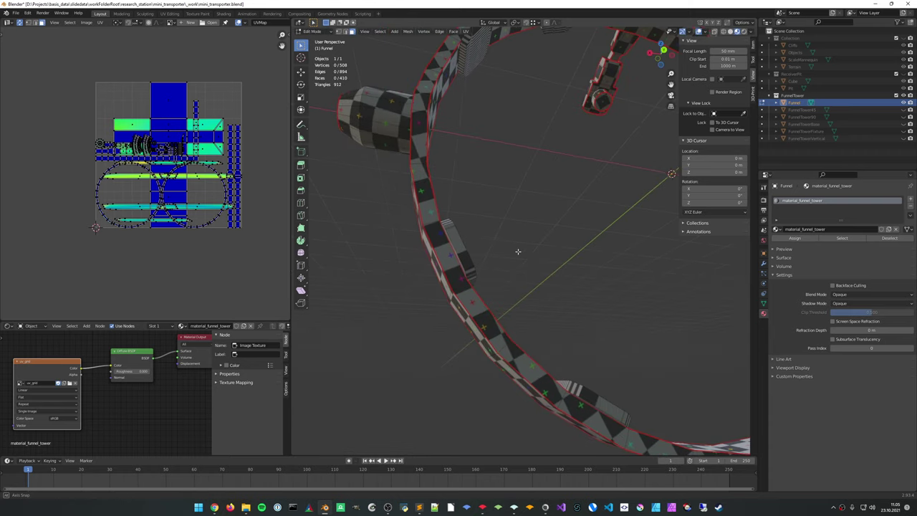
{"action": "scroll", "coordinate": [520, 256], "scroll_direction": "down", "scroll_amount": 1}
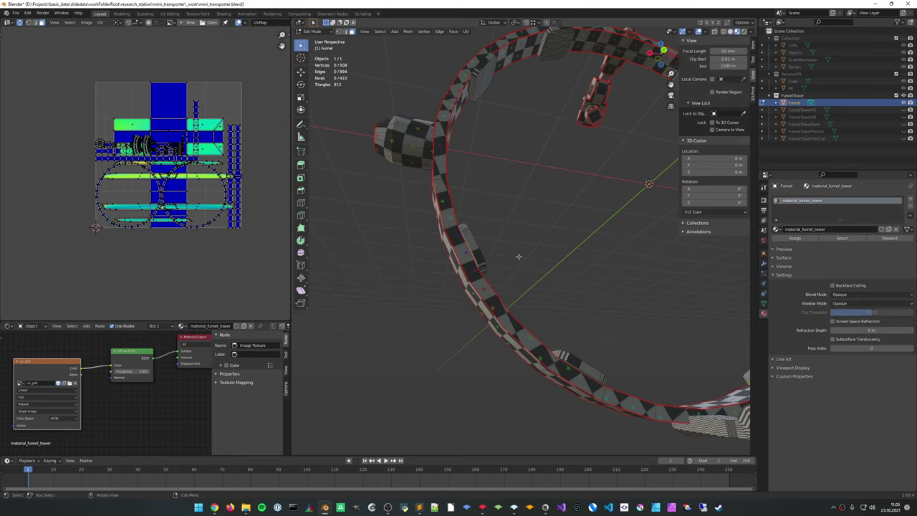
{"action": "middle_click_drag", "start_coordinate": [518, 257], "coordinate": [528, 250]}
{"action": "scroll", "coordinate": [523, 246], "scroll_direction": "up", "scroll_amount": 3}
{"action": "middle_click_drag", "start_coordinate": [468, 233], "coordinate": [549, 275]}
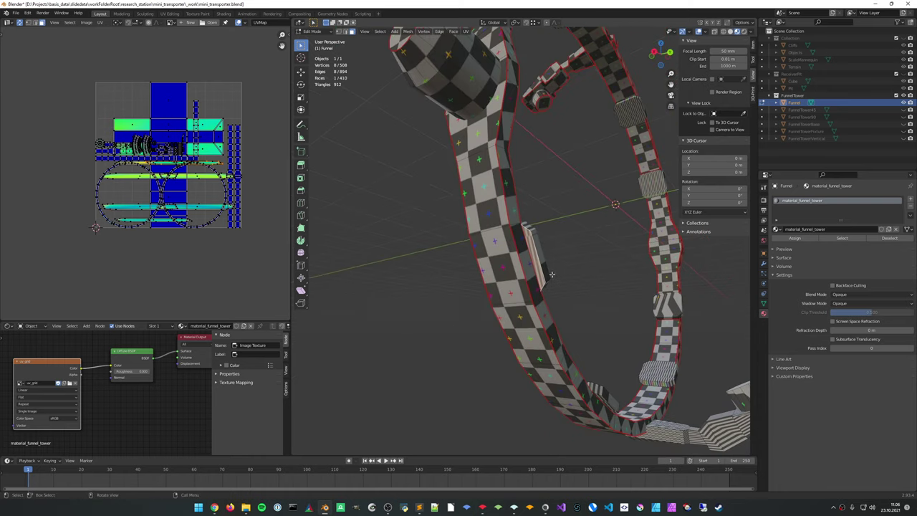
{"action": "key", "text": "g"}
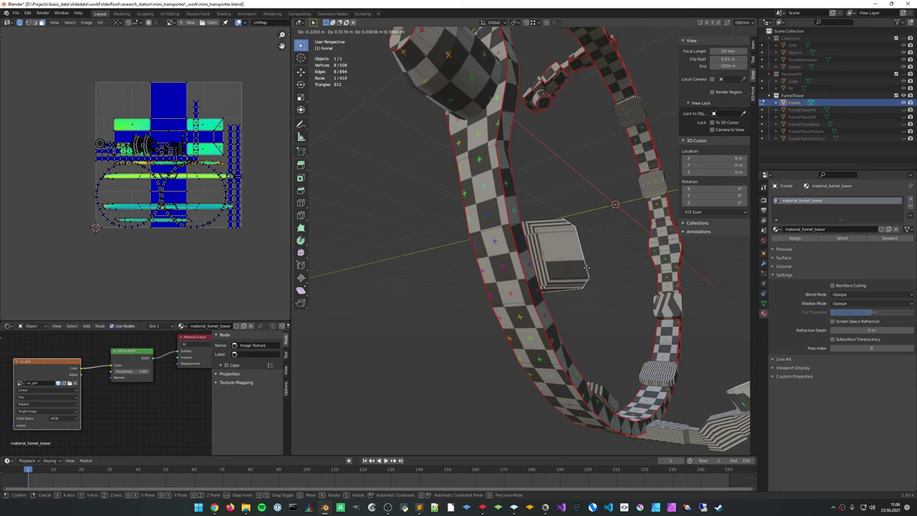
{"action": "right_click", "coordinate": [576, 270]}
{"action": "key", "text": "g"}
{"action": "key", "text": "y"}
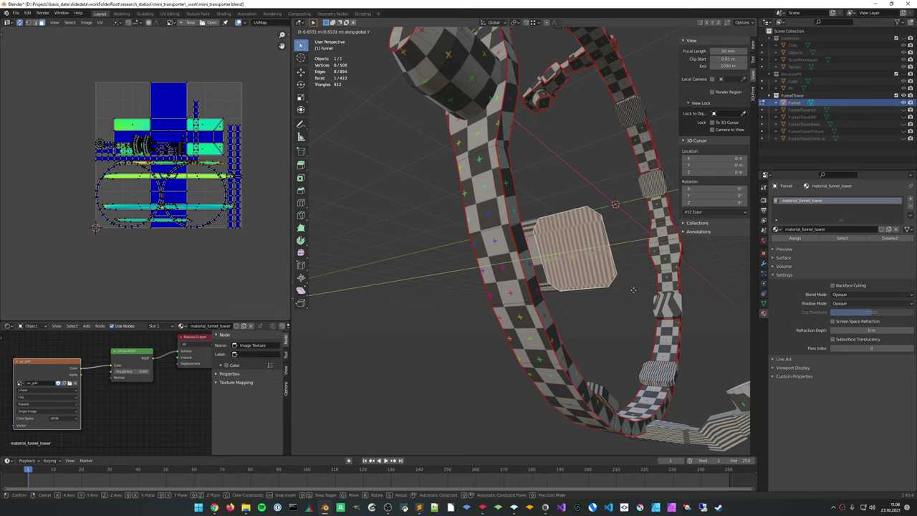
{"action": "left_click", "coordinate": [579, 237]}
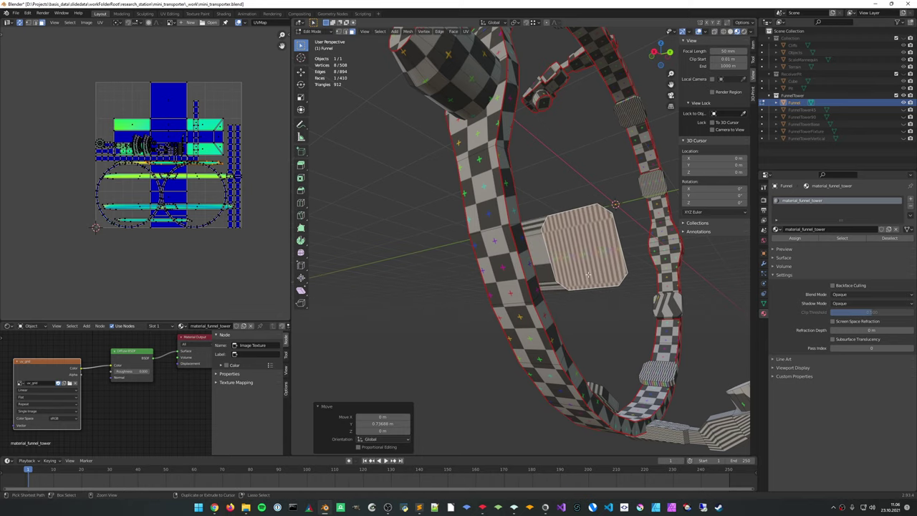
{"action": "key", "text": "ctrl+z"}
Select the ring-facing faces of all eight pads around the ring and mark their boundary edges as seams
{"action": "middle_click_drag", "start_coordinate": [542, 286], "coordinate": [601, 259]}
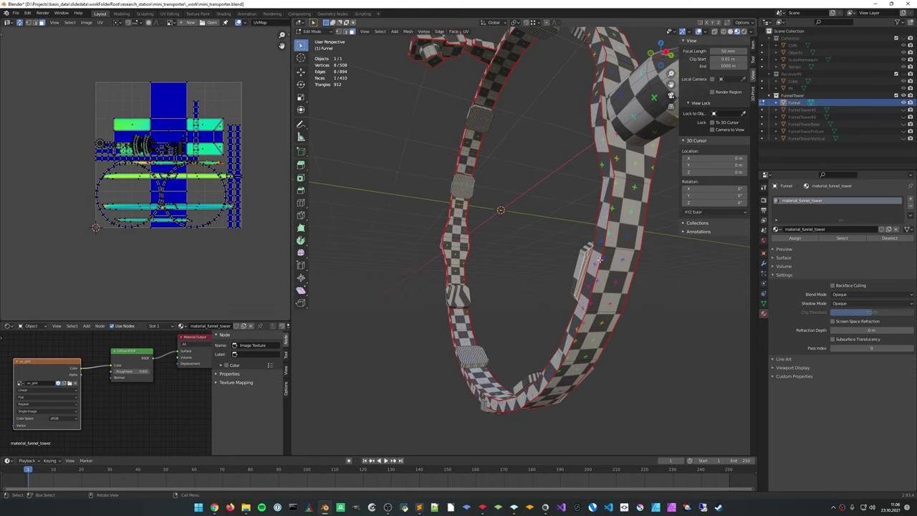
{"action": "middle_click_drag", "start_coordinate": [579, 293], "coordinate": [564, 251]}
{"action": "middle_click_drag", "start_coordinate": [538, 182], "coordinate": [587, 204]}
{"action": "scroll", "coordinate": [508, 244], "scroll_direction": "down", "scroll_amount": 5}
{"action": "mouse_move", "coordinate": [542, 223]}
{"action": "middle_mouse_down"}
{"action": "mouse_move", "coordinate": [492, 220]}
{"action": "mouse_move", "coordinate": [570, 166]}
{"action": "mouse_move", "coordinate": [549, 230]}
{"action": "mouse_move", "coordinate": [549, 188]}
{"action": "mouse_move", "coordinate": [533, 227]}
{"action": "middle_mouse_up"}
{"action": "left_click", "coordinate": [511, 133], "text": "shift"}
{"action": "scroll", "coordinate": [494, 135], "scroll_direction": "down", "scroll_amount": 3}
{"action": "middle_click_drag", "start_coordinate": [470, 138], "coordinate": [485, 257], "text": "shift"}
{"action": "left_click", "coordinate": [551, 213], "text": "shift"}
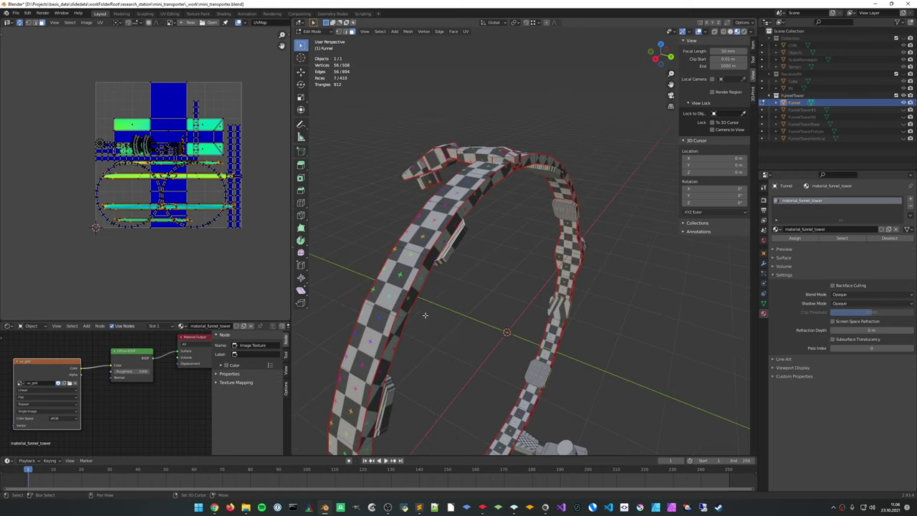
{"action": "left_click", "coordinate": [382, 408], "text": "shift"}
{"action": "middle_click_drag", "start_coordinate": [473, 375], "coordinate": [508, 155], "text": "shift"}
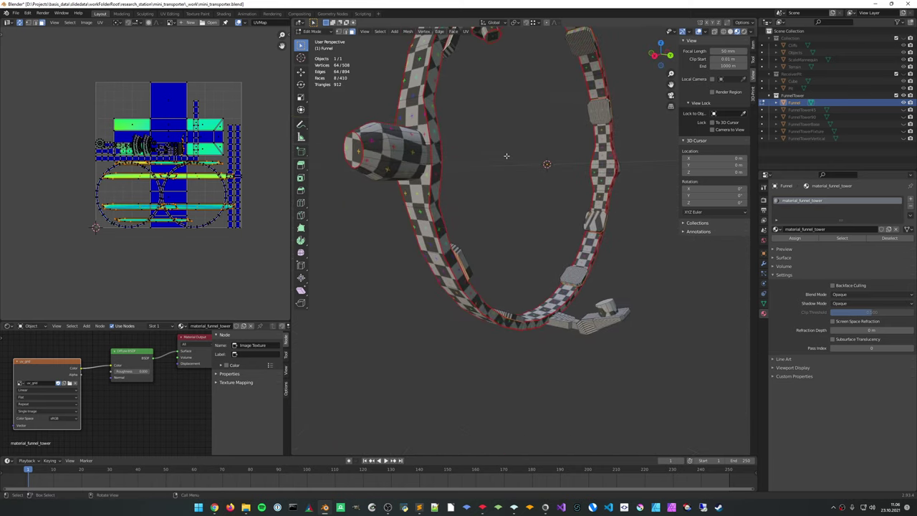
{"action": "right_click", "coordinate": [508, 158]}
{"action": "key", "text": "Escape"}
{"action": "key", "text": "2"}
{"action": "right_click", "coordinate": [505, 165]}
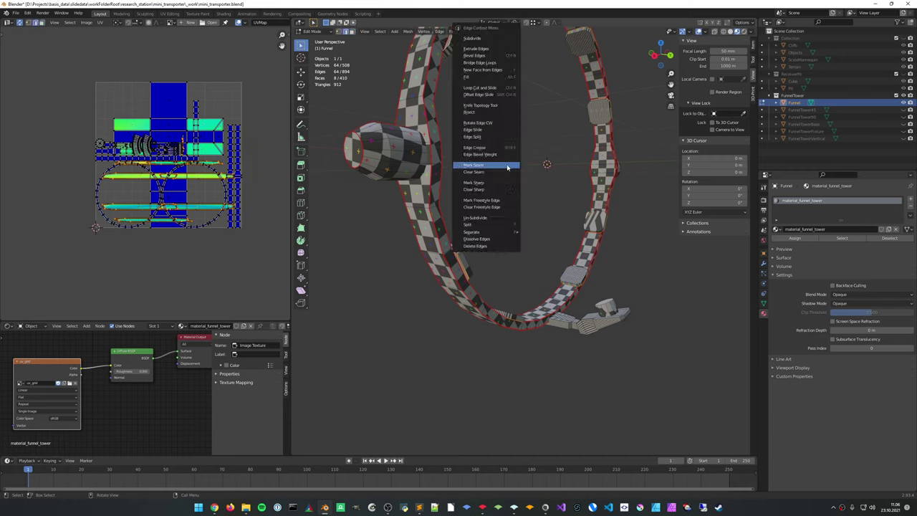
{"action": "left_click", "coordinate": [507, 165]}
Select the eight short corner edges around one pad on the lower ring and mark them as seams
{"action": "middle_click_drag", "start_coordinate": [521, 227], "coordinate": [409, 307]}
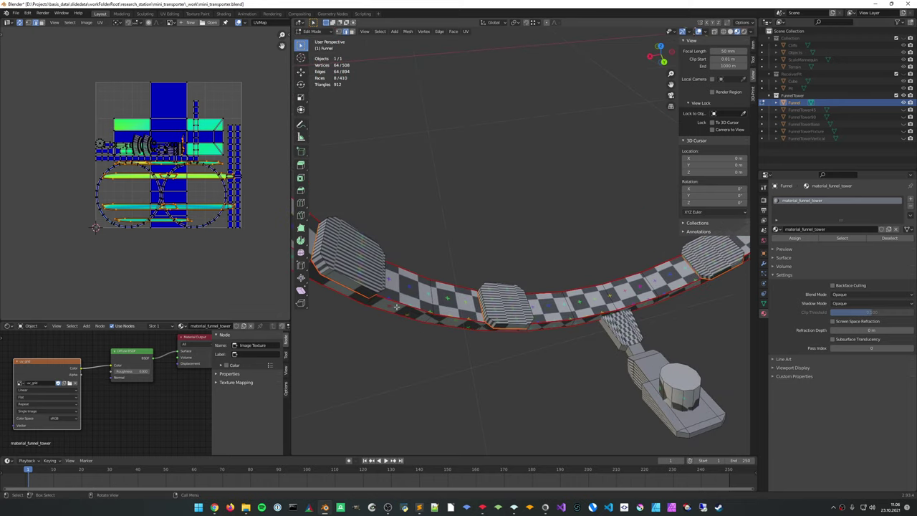
{"action": "left_click", "coordinate": [316, 261]}
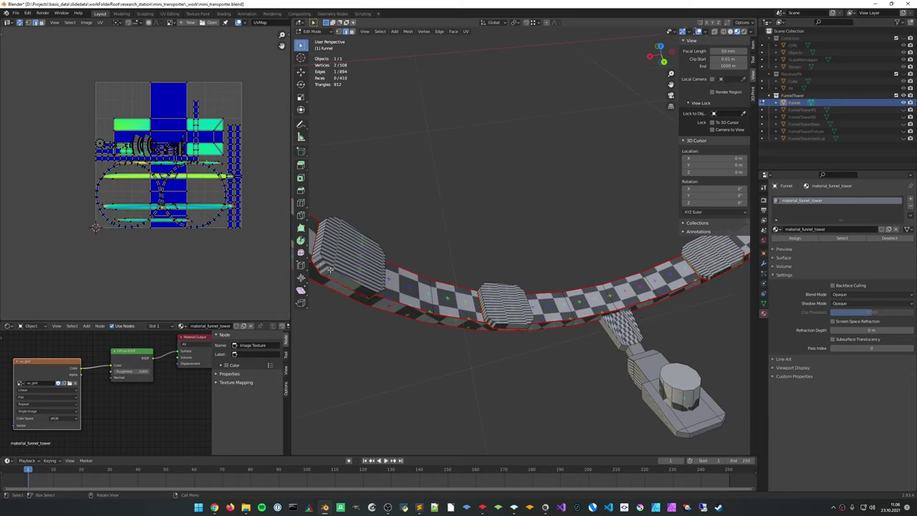
{"action": "middle_click_drag", "start_coordinate": [331, 272], "coordinate": [480, 240]}
{"action": "left_click", "coordinate": [613, 320], "text": "shift"}
{"action": "middle_click_drag", "start_coordinate": [544, 287], "coordinate": [469, 285]}
{"action": "left_click", "coordinate": [626, 306], "text": "shift"}
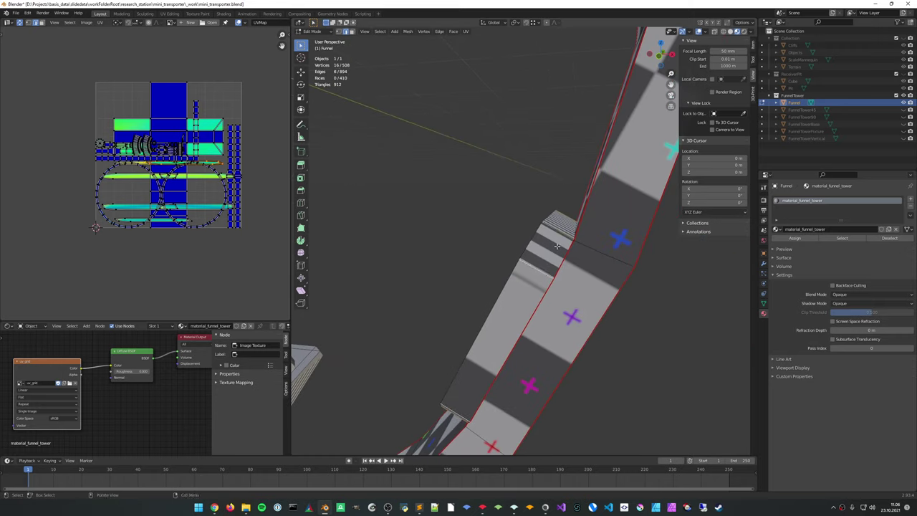
{"action": "middle_click_drag", "start_coordinate": [557, 246], "coordinate": [518, 263]}
{"action": "right_click", "coordinate": [518, 263]}
{"action": "left_click", "coordinate": [518, 263]}
Unwrap the entire Funnel mesh with the new pad seams and check the checker pattern on the pad in object mode
{"action": "key", "text": "a"}
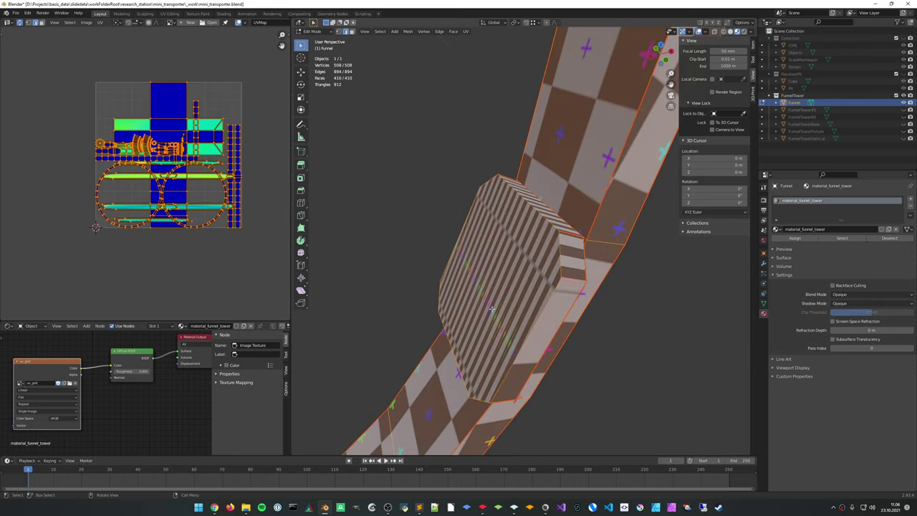
{"action": "key", "text": "u"}
{"action": "left_click", "coordinate": [491, 309]}
{"action": "middle_click_drag", "start_coordinate": [491, 309], "coordinate": [558, 272]}
{"action": "scroll", "coordinate": [510, 297], "scroll_direction": "down", "scroll_amount": 3}
{"action": "left_click", "coordinate": [578, 253]}
{"action": "key", "text": "Tab"}
{"action": "key", "text": "Tab"}
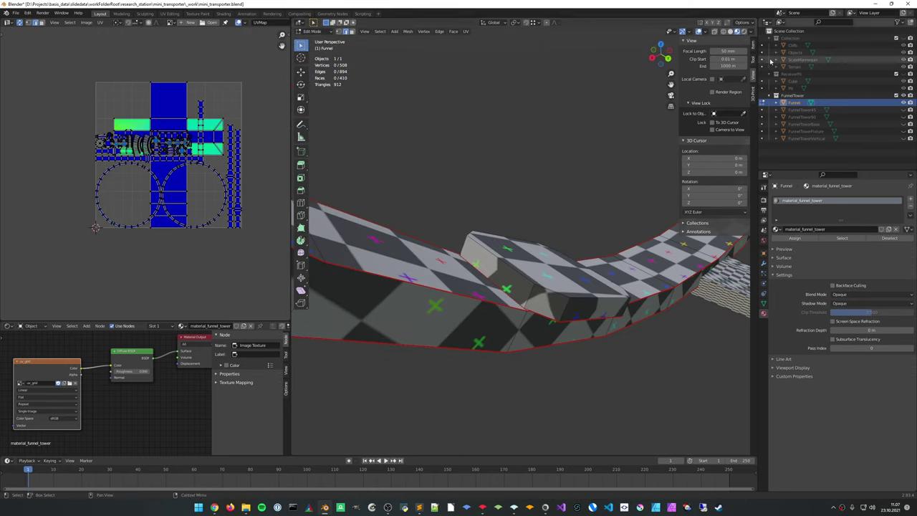
Switch to solid shading and mark the short corner edges of the pad next to the fully seamed one as seams
{"action": "left_click", "coordinate": [730, 32]}
{"action": "left_click", "coordinate": [566, 314], "text": "shift"}
{"action": "middle_click_drag", "start_coordinate": [566, 314], "coordinate": [508, 323]}
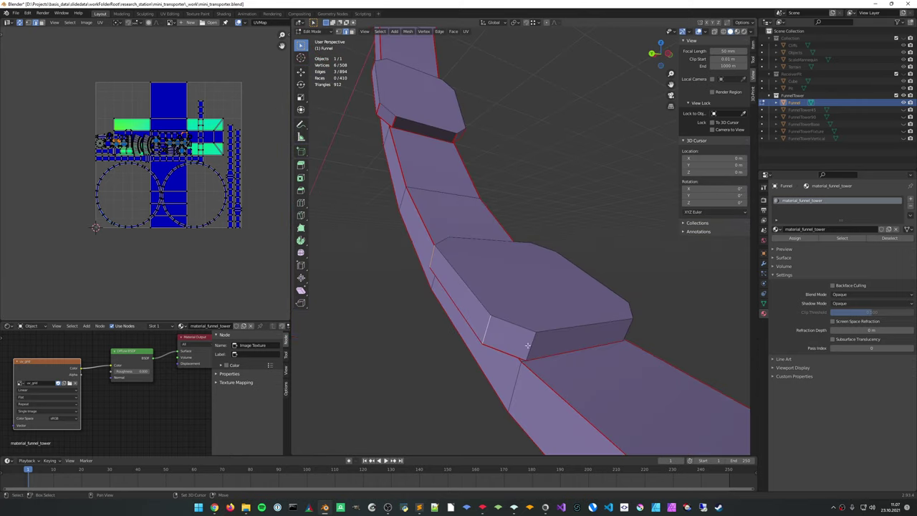
{"action": "middle_click_drag", "start_coordinate": [576, 324], "coordinate": [517, 330]}
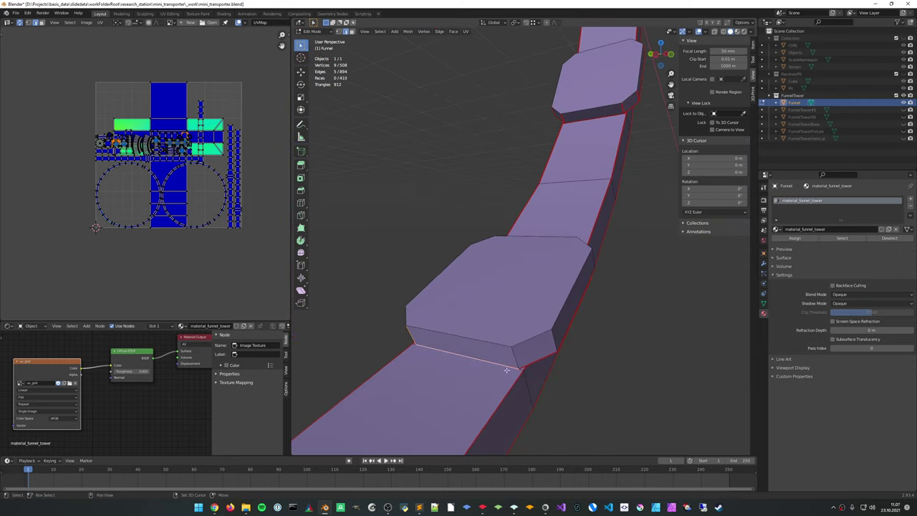
{"action": "middle_click_drag", "start_coordinate": [550, 332], "coordinate": [502, 341]}
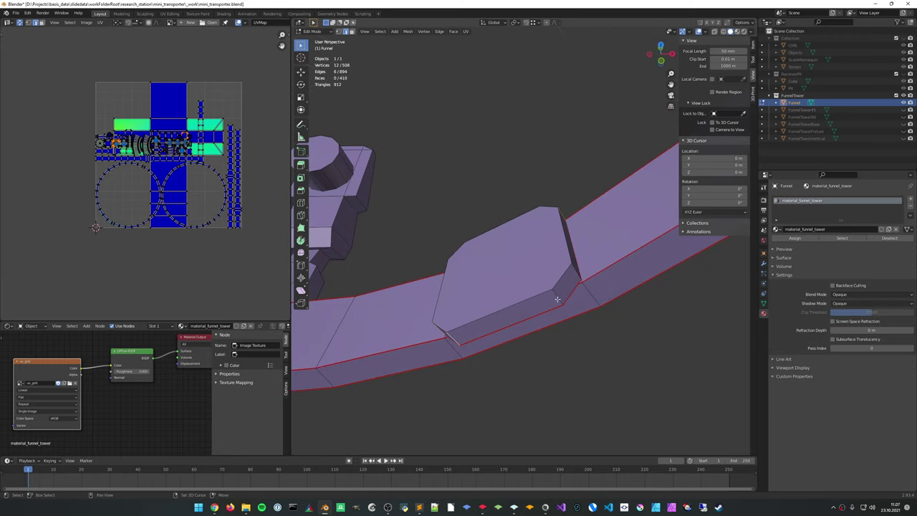
{"action": "right_click", "coordinate": [489, 280]}
{"action": "left_click", "coordinate": [489, 281]}
Mark the short corner edges of the next pad, beside the arm at the ring's bottom, as seams
{"action": "middle_click_drag", "start_coordinate": [412, 273], "coordinate": [523, 264]}
{"action": "middle_click_drag", "start_coordinate": [523, 264], "coordinate": [724, 256], "text": "shift"}
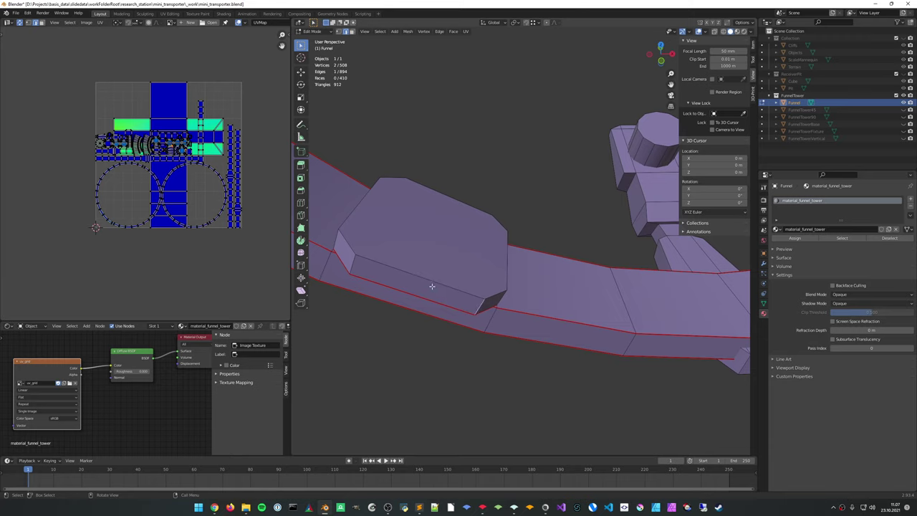
{"action": "middle_click_drag", "start_coordinate": [432, 286], "coordinate": [566, 277]}
{"action": "left_click", "coordinate": [452, 358], "text": "shift"}
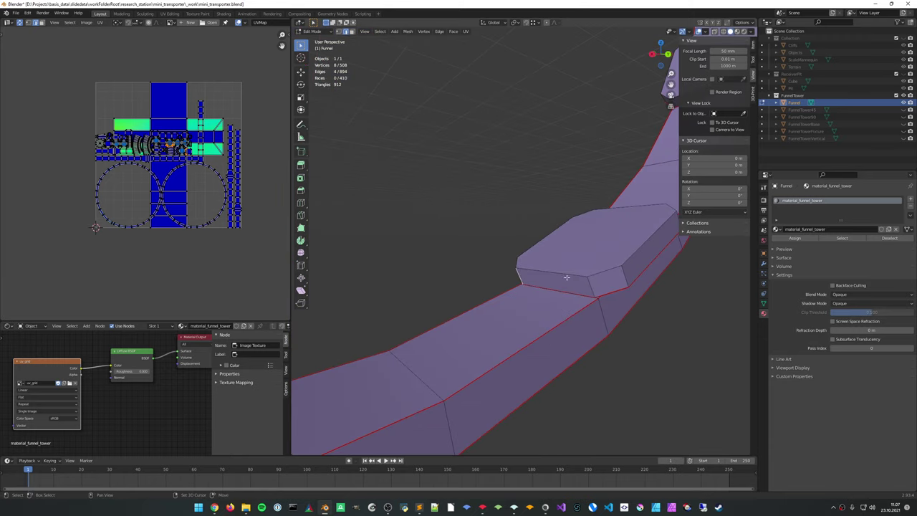
{"action": "middle_click_drag", "start_coordinate": [629, 242], "coordinate": [534, 291]}
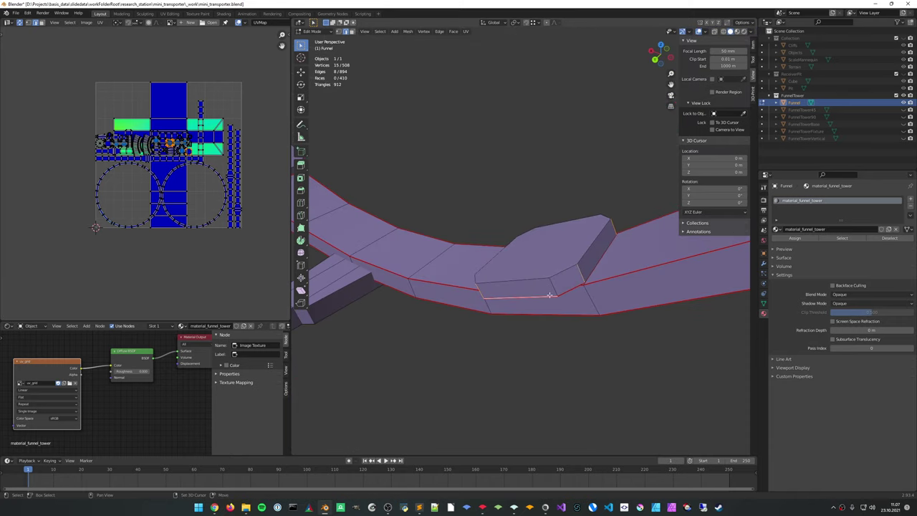
{"action": "right_click", "coordinate": [547, 293]}
Mark all eight short corner edges of the following pad further along the ring as seams
{"action": "middle_click_drag", "start_coordinate": [547, 292], "coordinate": [677, 205]}
{"action": "left_click", "coordinate": [622, 232], "text": "shift"}
{"action": "scroll", "coordinate": [594, 213], "scroll_direction": "up", "scroll_amount": 4}
{"action": "middle_click_drag", "start_coordinate": [594, 212], "coordinate": [504, 261], "text": "shift"}
{"action": "key", "text": "KP_Decimal"}
{"action": "scroll", "coordinate": [461, 307], "scroll_direction": "down", "scroll_amount": 5}
{"action": "scroll", "coordinate": [449, 332], "scroll_direction": "down", "scroll_amount": 3}
{"action": "middle_click_drag", "start_coordinate": [524, 294], "coordinate": [528, 363]}
{"action": "left_click", "coordinate": [479, 290], "text": "shift"}
{"action": "middle_click_drag", "start_coordinate": [478, 290], "coordinate": [497, 330]}
{"action": "right_click", "coordinate": [514, 325]}
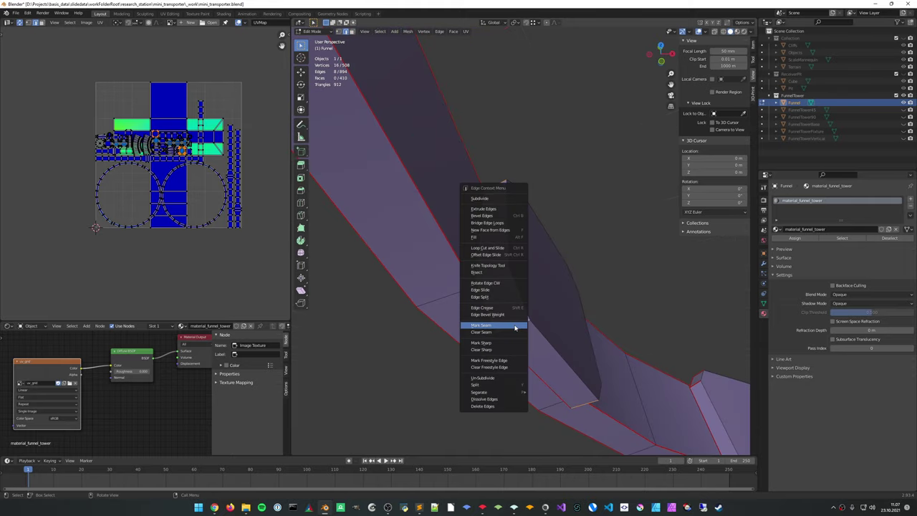
{"action": "left_click", "coordinate": [516, 327]}
Mark the short corner edges of the pad just above the tapered cylinder as seams
{"action": "scroll", "coordinate": [536, 289], "scroll_direction": "down", "scroll_amount": 5}
{"action": "middle_click_drag", "start_coordinate": [536, 290], "coordinate": [441, 266]}
{"action": "middle_click_drag", "start_coordinate": [459, 317], "coordinate": [559, 279]}
{"action": "left_click", "coordinate": [571, 253], "text": "shift"}
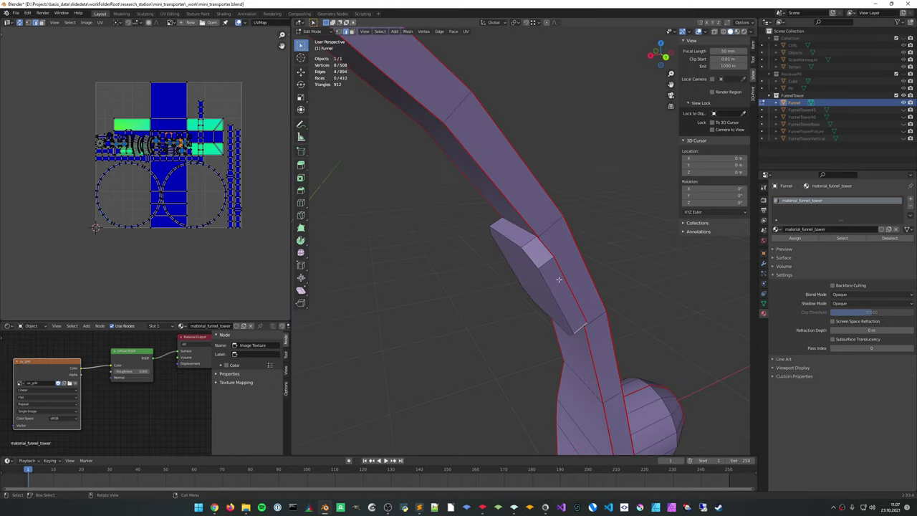
{"action": "mouse_move", "coordinate": [487, 248]}
{"action": "middle_mouse_down"}
{"action": "mouse_move", "coordinate": [580, 252]}
{"action": "mouse_move", "coordinate": [485, 256]}
{"action": "middle_mouse_up"}
{"action": "left_click", "coordinate": [408, 286], "text": "shift"}
{"action": "right_click", "coordinate": [431, 270]}
{"action": "left_click", "coordinate": [432, 270]}
Mark the eight short corner edges of the next pad up the ring from the one above the cylinder as seams
{"action": "middle_click_drag", "start_coordinate": [433, 270], "coordinate": [562, 31]}
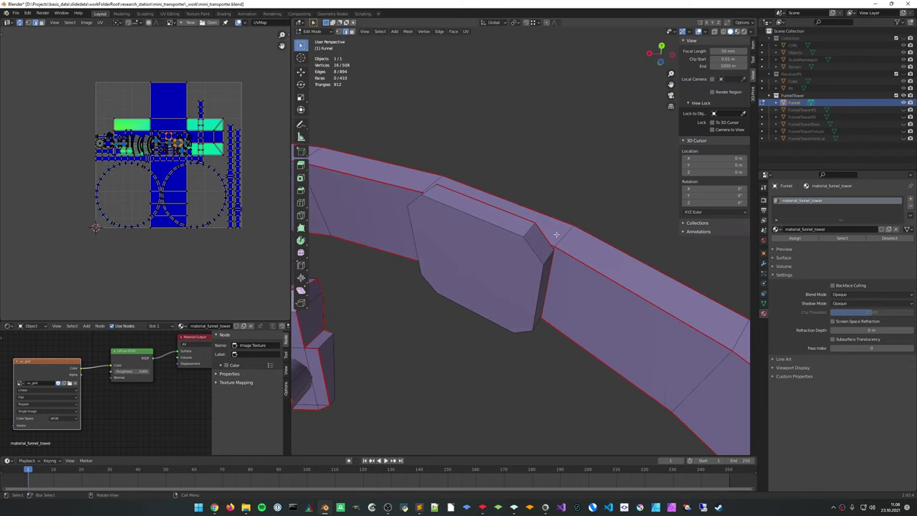
{"action": "scroll", "coordinate": [547, 248], "scroll_direction": "up", "scroll_amount": 1}
{"action": "middle_click_drag", "start_coordinate": [550, 260], "coordinate": [657, 389]}
{"action": "left_click", "coordinate": [499, 155], "text": "shift"}
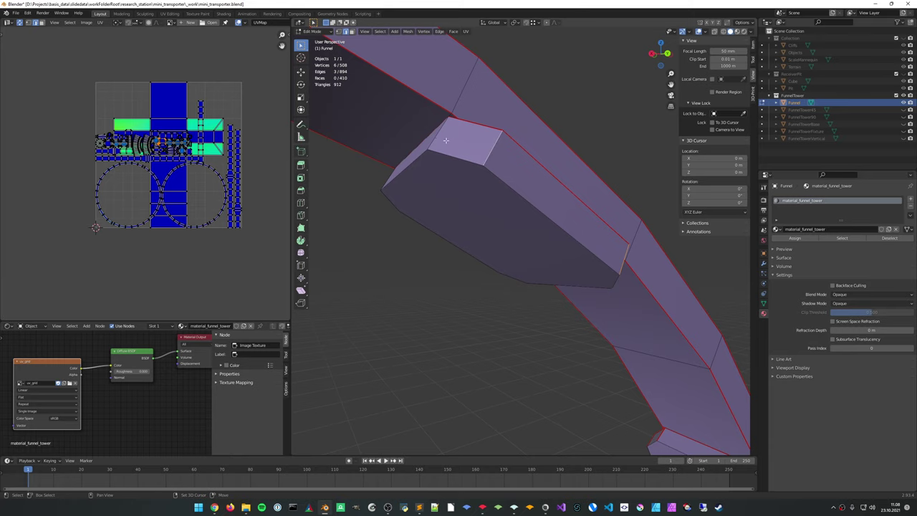
{"action": "middle_click_drag", "start_coordinate": [404, 231], "coordinate": [490, 90]}
{"action": "scroll", "coordinate": [465, 209], "scroll_direction": "down", "scroll_amount": 2}
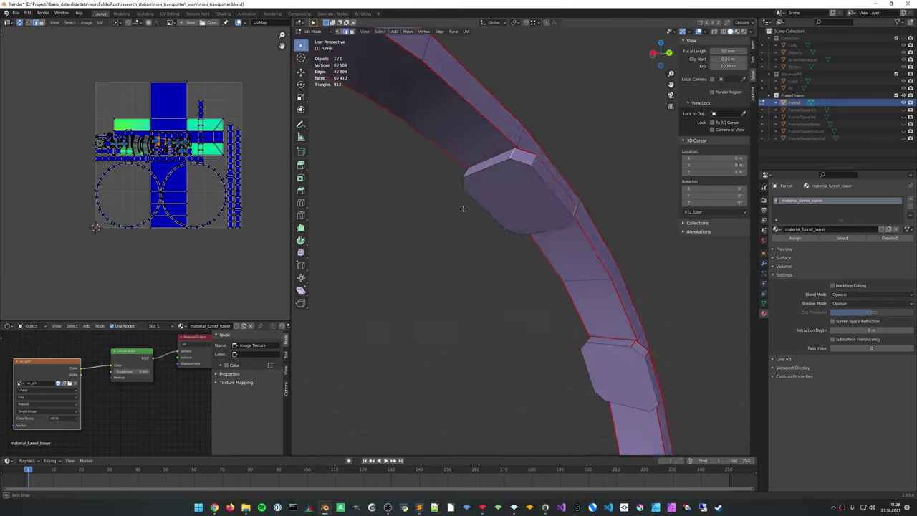
{"action": "middle_click_drag", "start_coordinate": [463, 207], "coordinate": [574, 223]}
{"action": "middle_click_drag", "start_coordinate": [516, 170], "coordinate": [491, 142]}
{"action": "left_click", "coordinate": [446, 137], "text": "shift"}
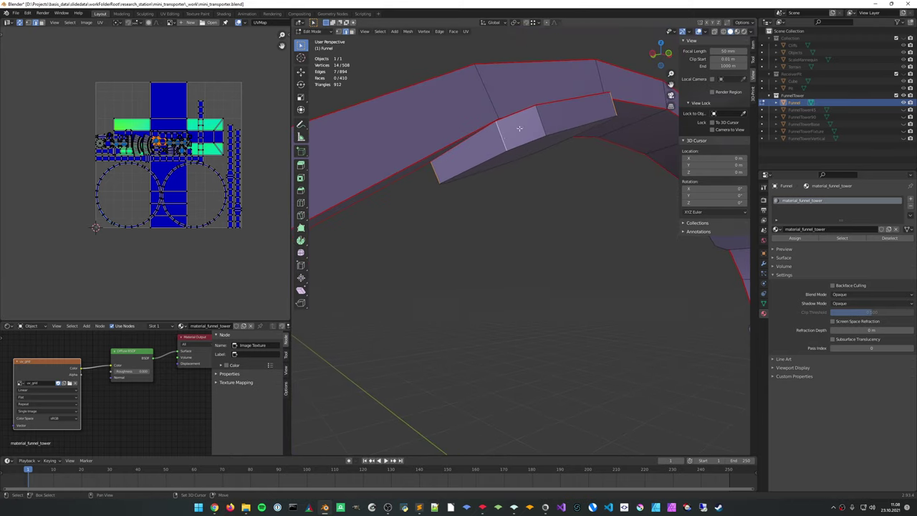
{"action": "key", "text": "ctrl+e"}
{"action": "left_click", "coordinate": [530, 119]}
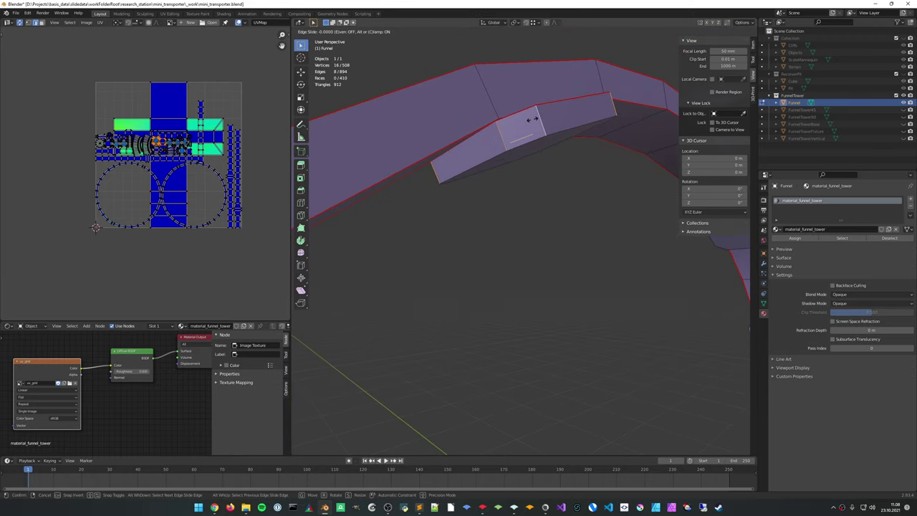
{"action": "left_click", "coordinate": [550, 133]}
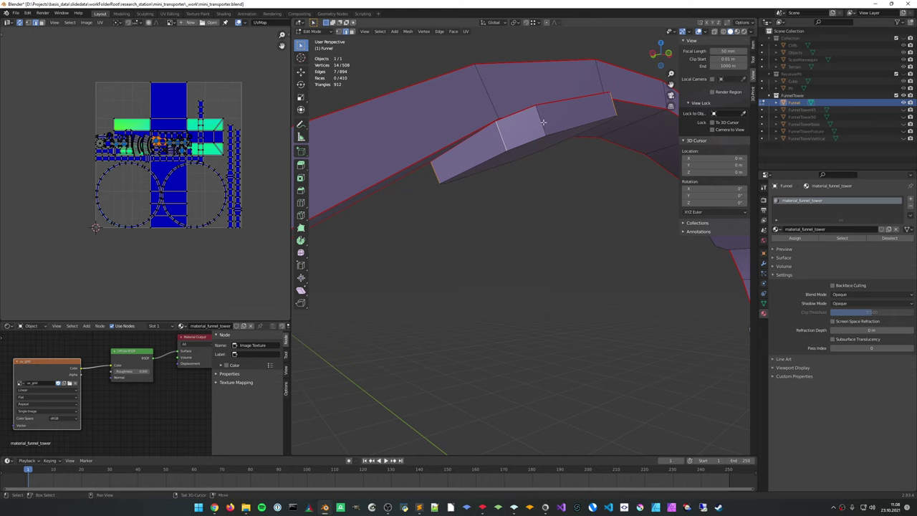
{"action": "left_click", "coordinate": [543, 122], "text": "shift"}
{"action": "key", "text": "ctrl+e"}
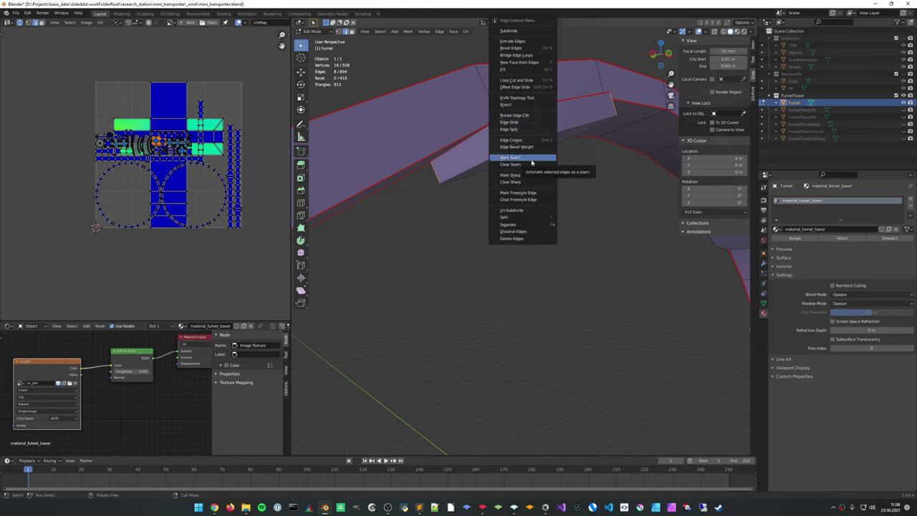
{"action": "left_click", "coordinate": [535, 177]}
{"action": "middle_click_drag", "start_coordinate": [535, 177], "coordinate": [524, 232]}
{"action": "scroll", "coordinate": [525, 232], "scroll_direction": "up", "scroll_amount": 4}
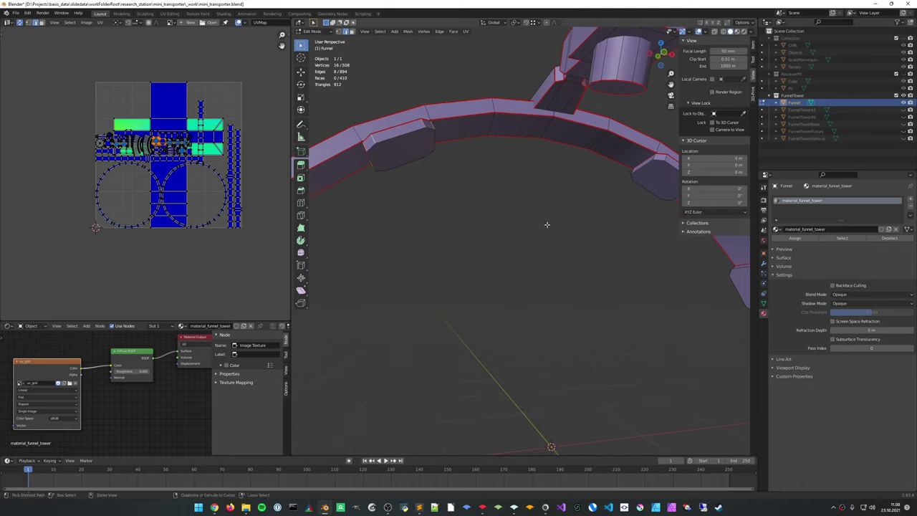
{"action": "key", "text": "ctrl+e"}
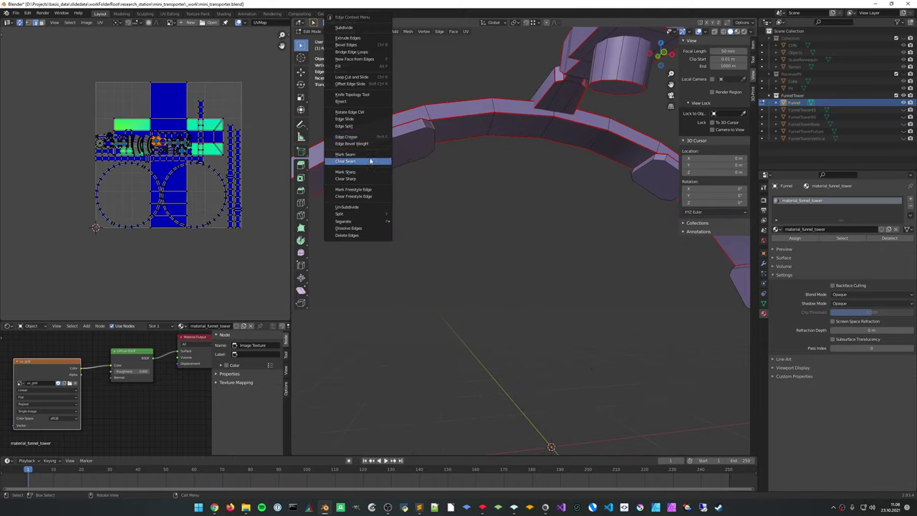
{"action": "left_click", "coordinate": [362, 154]}
Mark the short corner edges of the pad on the other side of the upper arm joint as seams
{"action": "scroll", "coordinate": [529, 258], "scroll_direction": "down", "scroll_amount": 5}
{"action": "left_click", "coordinate": [528, 258]}
{"action": "mouse_move", "coordinate": [529, 258]}
{"action": "middle_mouse_down"}
{"action": "mouse_move", "coordinate": [454, 250]}
{"action": "mouse_move", "coordinate": [524, 255]}
{"action": "middle_mouse_up"}
{"action": "middle_click_drag", "start_coordinate": [603, 260], "coordinate": [511, 167], "text": "shift"}
{"action": "scroll", "coordinate": [528, 195], "scroll_direction": "up", "scroll_amount": 4}
{"action": "left_click", "coordinate": [531, 152], "text": "shift"}
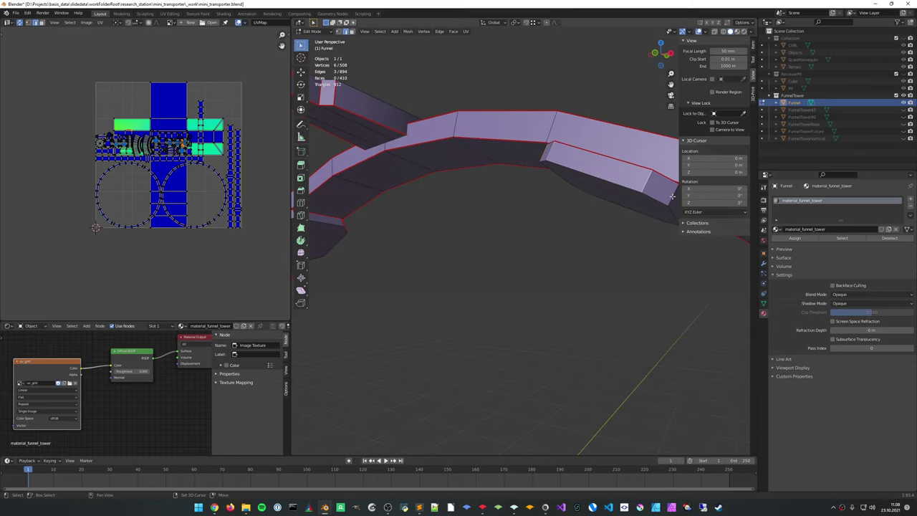
{"action": "left_click", "coordinate": [672, 195], "text": "shift"}
{"action": "middle_click_drag", "start_coordinate": [672, 196], "coordinate": [554, 212]}
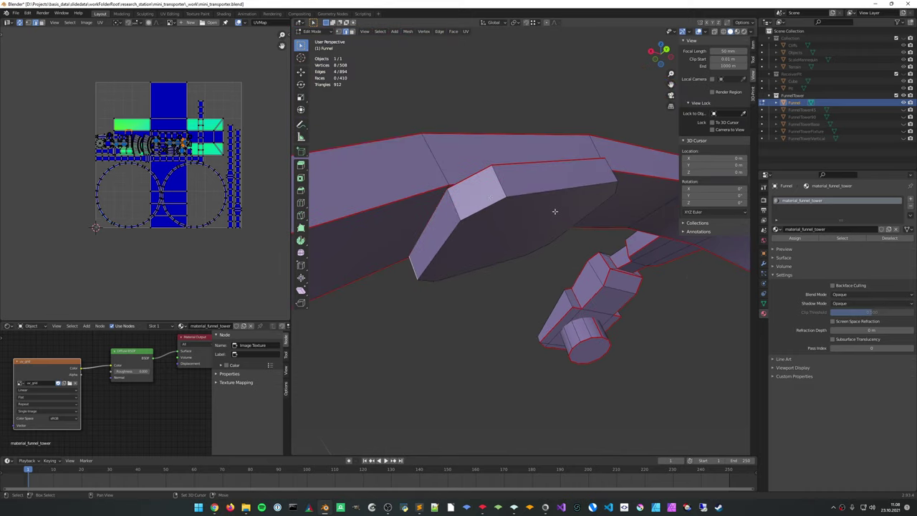
{"action": "middle_click_drag", "start_coordinate": [576, 179], "coordinate": [517, 146]}
{"action": "left_click", "coordinate": [521, 190], "text": "shift"}
{"action": "right_click", "coordinate": [521, 190]}
{"action": "left_click", "coordinate": [521, 191]}
Mark the eight short corner edges of the last unseamed pad, between the upper arm and the side cylinder, as seams
{"action": "scroll", "coordinate": [520, 191], "scroll_direction": "down", "scroll_amount": 8}
{"action": "scroll", "coordinate": [465, 119], "scroll_direction": "up", "scroll_amount": 5}
{"action": "middle_click_drag", "start_coordinate": [421, 94], "coordinate": [443, 208], "text": "shift"}
{"action": "left_click", "coordinate": [439, 233], "text": "shift"}
{"action": "middle_click_drag", "start_coordinate": [523, 206], "coordinate": [358, 223]}
{"action": "middle_click_drag", "start_coordinate": [580, 215], "coordinate": [533, 187]}
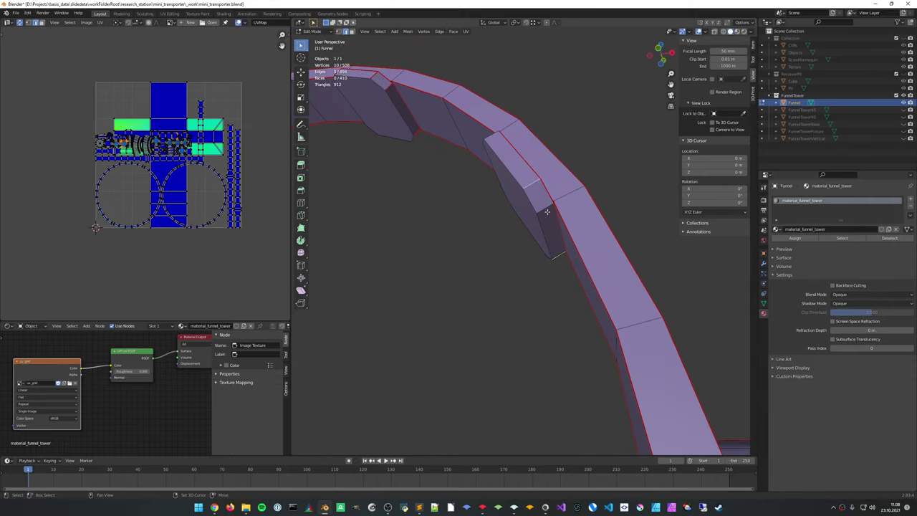
{"action": "mouse_move", "coordinate": [498, 145]}
{"action": "middle_mouse_down"}
{"action": "mouse_move", "coordinate": [528, 180]}
{"action": "mouse_move", "coordinate": [511, 148]}
{"action": "middle_mouse_up"}
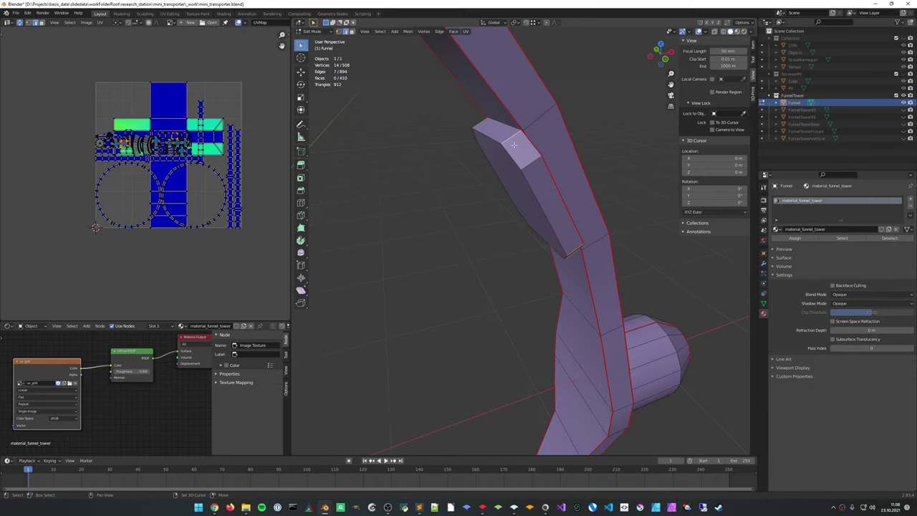
{"action": "left_click", "coordinate": [535, 166], "text": "shift"}
{"action": "right_click", "coordinate": [536, 166]}
{"action": "left_click", "coordinate": [536, 167]}
{"action": "scroll", "coordinate": [530, 177], "scroll_direction": "down", "scroll_amount": 6}
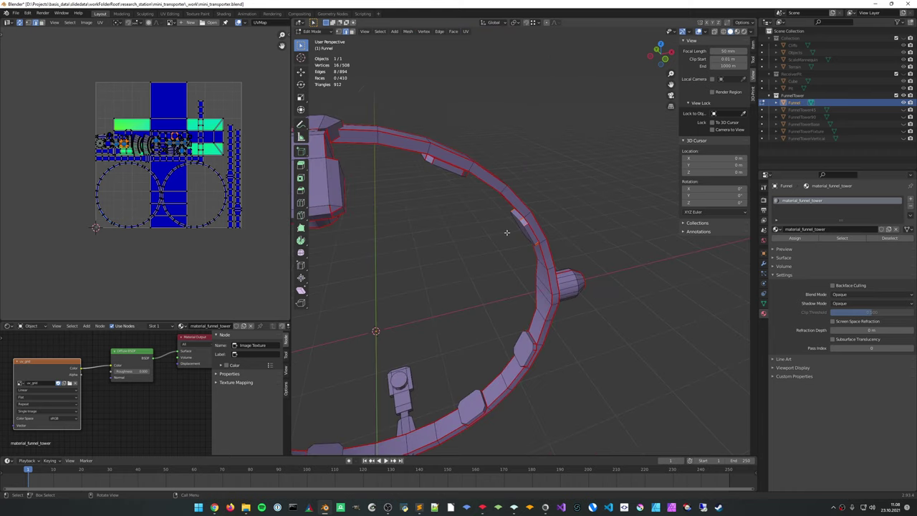
Unwrap the entire Funnel mesh and switch the viewport to Material Preview shading to show the UV grid
{"action": "middle_click_drag", "start_coordinate": [508, 231], "coordinate": [608, 167]}
{"action": "scroll", "coordinate": [569, 166], "scroll_direction": "down", "scroll_amount": 4}
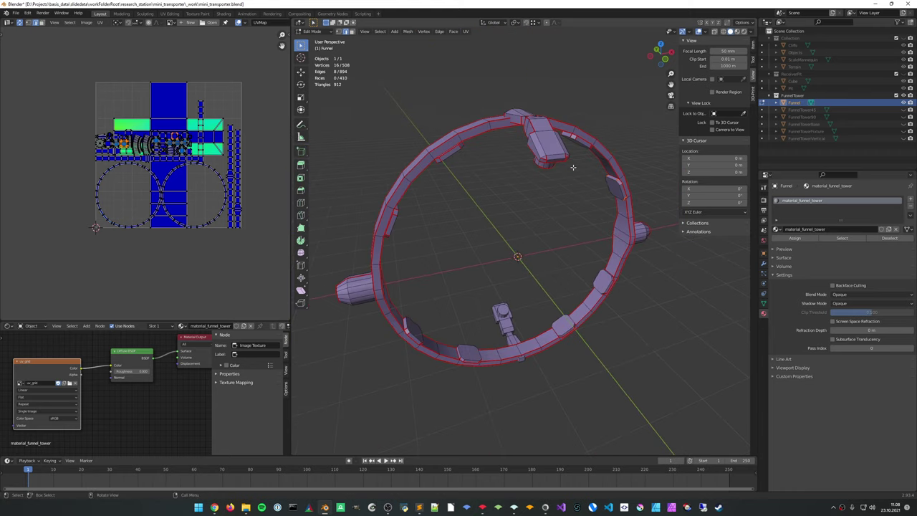
{"action": "key", "text": "a"}
{"action": "key", "text": "u"}
{"action": "left_click", "coordinate": [572, 170]}
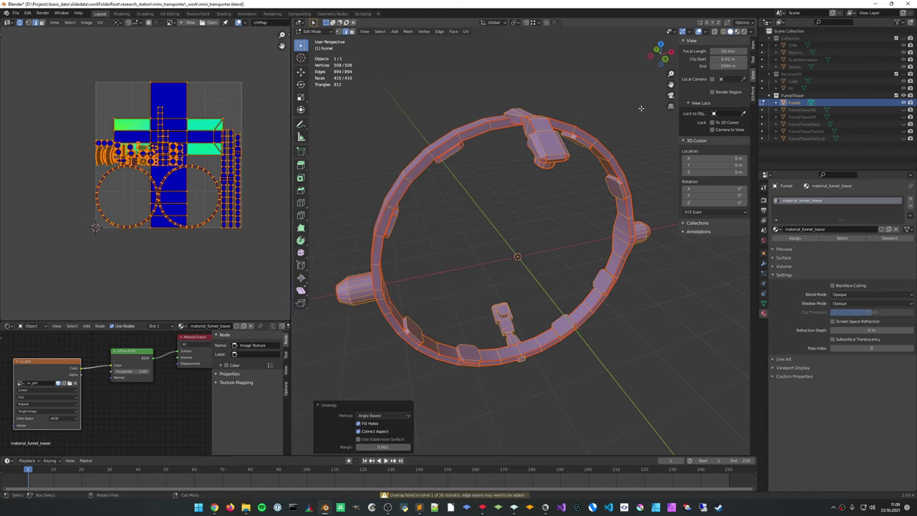
{"action": "left_click", "coordinate": [737, 32]}
{"action": "left_click", "coordinate": [549, 253]}
Mark the edge loop where the side cylinder starts to taper as a seam
{"action": "middle_click_drag", "start_coordinate": [550, 254], "coordinate": [522, 208]}
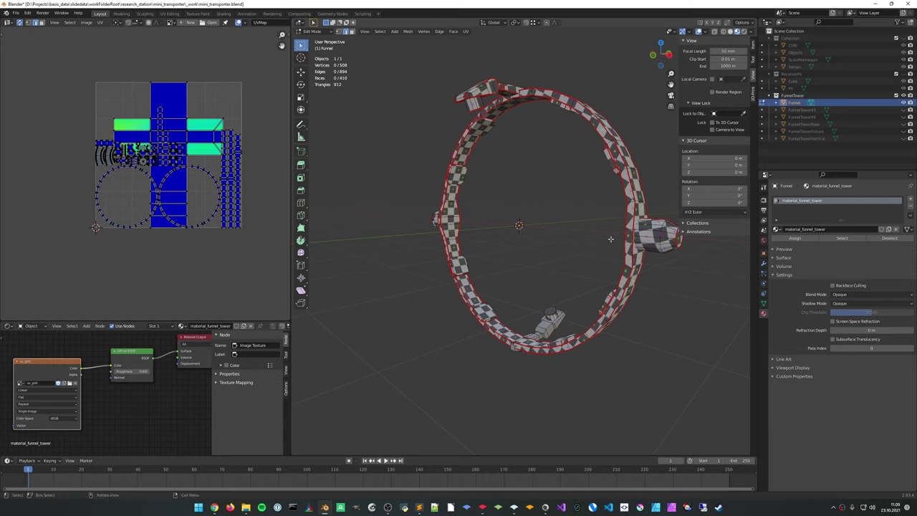
{"action": "middle_click_drag", "start_coordinate": [610, 239], "coordinate": [565, 216]}
{"action": "scroll", "coordinate": [535, 221], "scroll_direction": "up", "scroll_amount": 2}
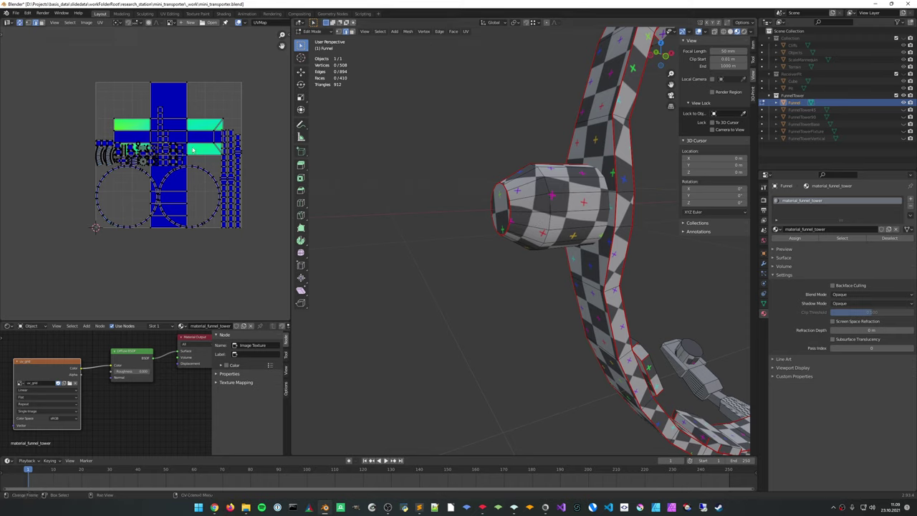
{"action": "scroll", "coordinate": [545, 299], "scroll_direction": "down", "scroll_amount": 8}
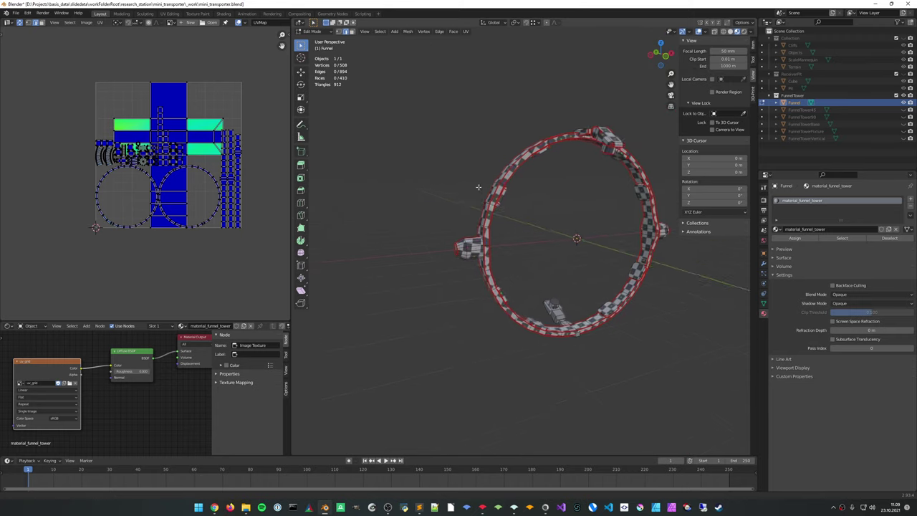
{"action": "scroll", "coordinate": [506, 258], "scroll_direction": "up", "scroll_amount": 2}
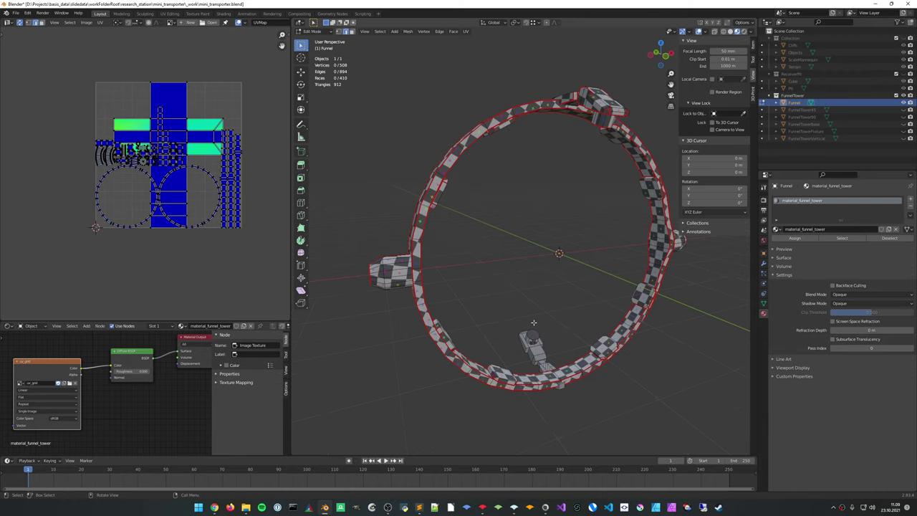
{"action": "middle_click_drag", "start_coordinate": [474, 281], "coordinate": [547, 256], "text": "shift"}
{"action": "scroll", "coordinate": [546, 256], "scroll_direction": "up", "scroll_amount": 4}
{"action": "middle_click_drag", "start_coordinate": [491, 268], "coordinate": [513, 267]}
{"action": "left_click", "coordinate": [503, 268], "text": "alt"}
{"action": "right_click", "coordinate": [515, 267]}
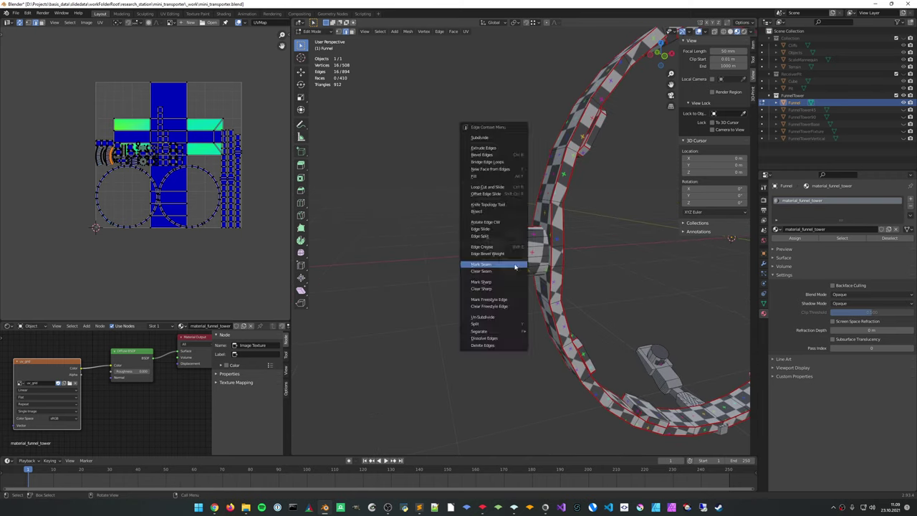
{"action": "left_click", "coordinate": [514, 266]}
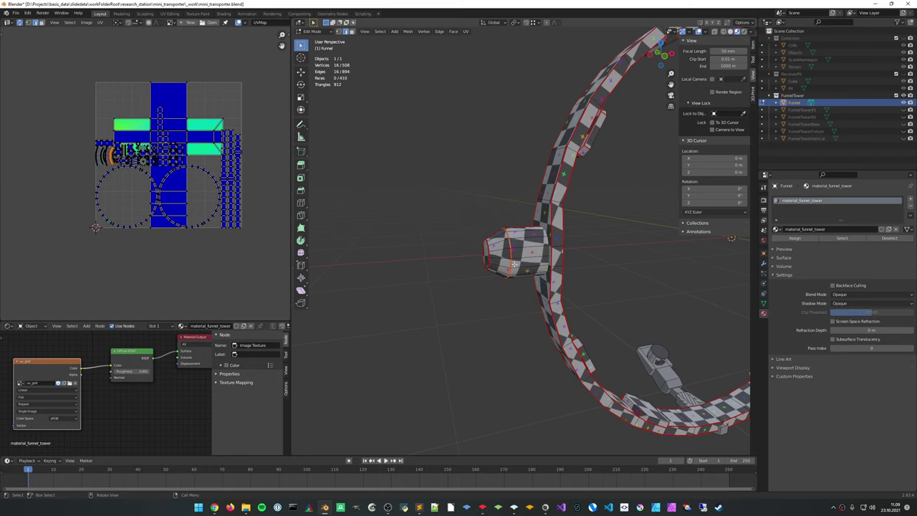
Unwrap the whole mesh again with the cylinder's additional seam
{"action": "middle_click_drag", "start_coordinate": [638, 263], "coordinate": [584, 235]}
{"action": "right_click", "coordinate": [585, 235]}
{"action": "key", "text": "Escape"}
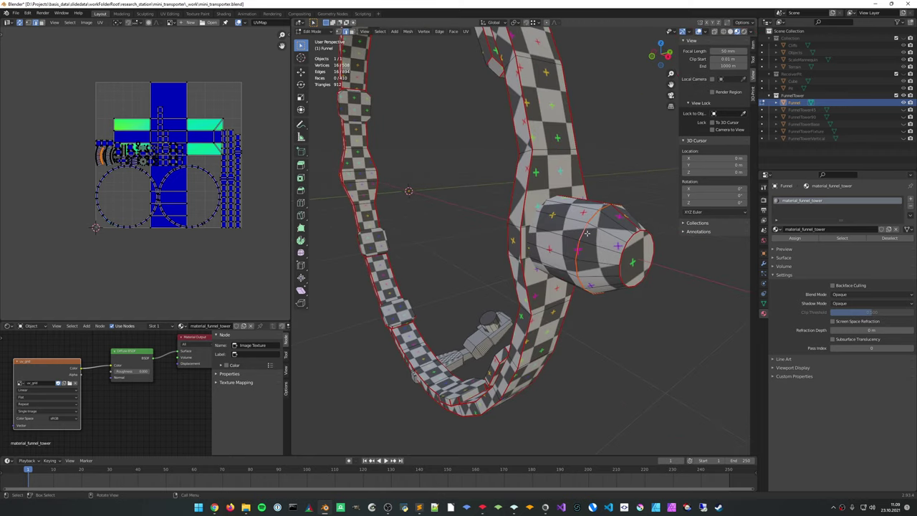
{"action": "key", "text": "a"}
{"action": "key", "text": "u"}
{"action": "left_click", "coordinate": [586, 233]}
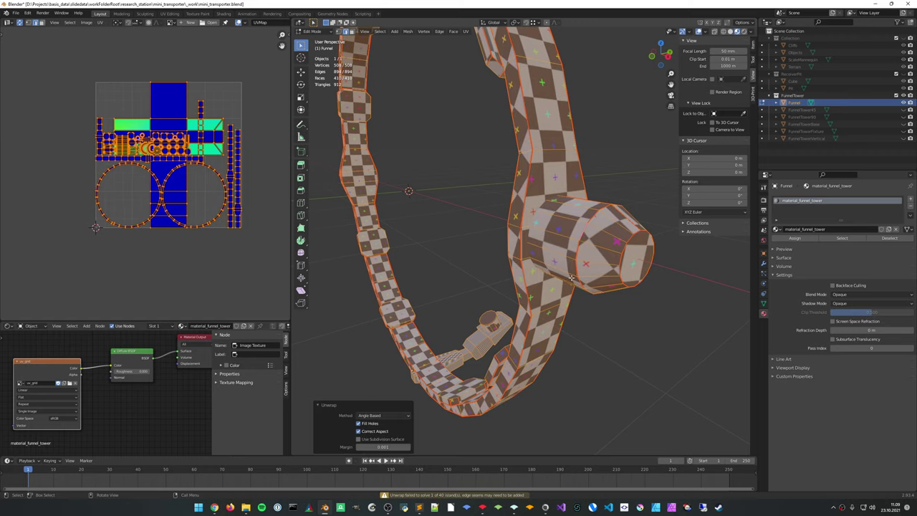
Examine the checker pattern on the ring and cylinder and the island shapes in the UV layout
{"action": "key", "text": "Tab"}
{"action": "middle_click_drag", "start_coordinate": [571, 276], "coordinate": [490, 284]}
{"action": "scroll", "coordinate": [490, 284], "scroll_direction": "up", "scroll_amount": 3}
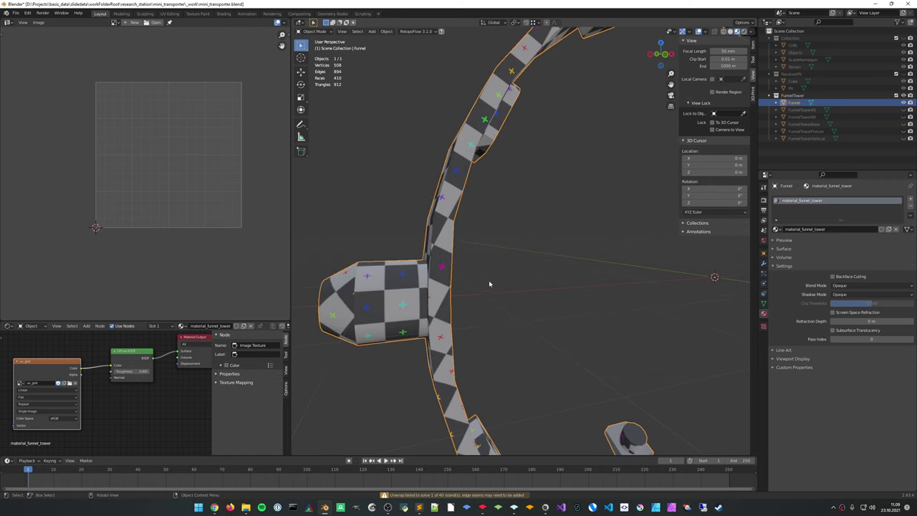
{"action": "key", "text": "Tab"}
{"action": "middle_click_drag", "start_coordinate": [394, 331], "coordinate": [448, 206]}
{"action": "scroll", "coordinate": [527, 247], "scroll_direction": "down", "scroll_amount": 2}
{"action": "scroll", "coordinate": [601, 354], "scroll_direction": "up", "scroll_amount": 2}
{"action": "scroll", "coordinate": [157, 99], "scroll_direction": "up", "scroll_amount": 5}
{"action": "middle_click_drag", "start_coordinate": [157, 99], "coordinate": [164, 223]}
{"action": "scroll", "coordinate": [147, 178], "scroll_direction": "up", "scroll_amount": 4}
{"action": "left_click", "coordinate": [133, 184]}
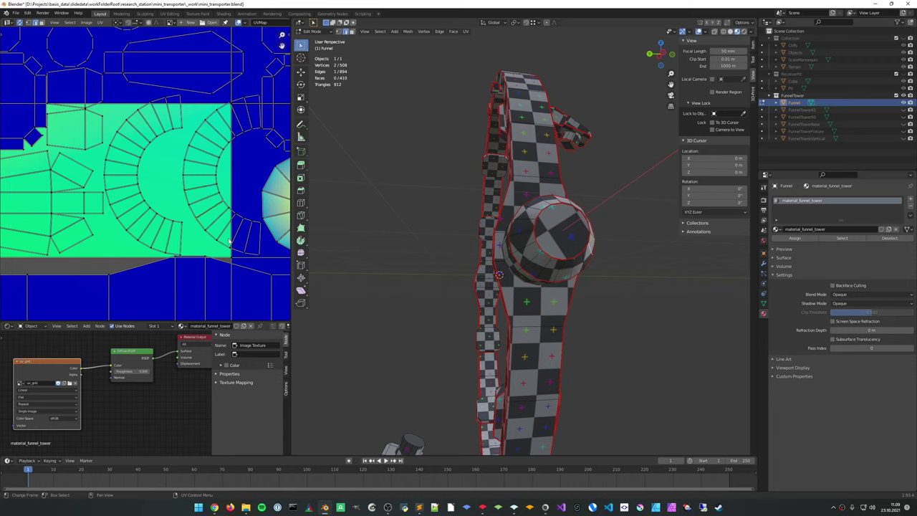
Delete the vertices of the entire lower arm, which has no seams
{"action": "scroll", "coordinate": [604, 252], "scroll_direction": "down", "scroll_amount": 3}
{"action": "middle_click_drag", "start_coordinate": [604, 251], "coordinate": [502, 225]}
{"action": "key", "text": "Tab"}
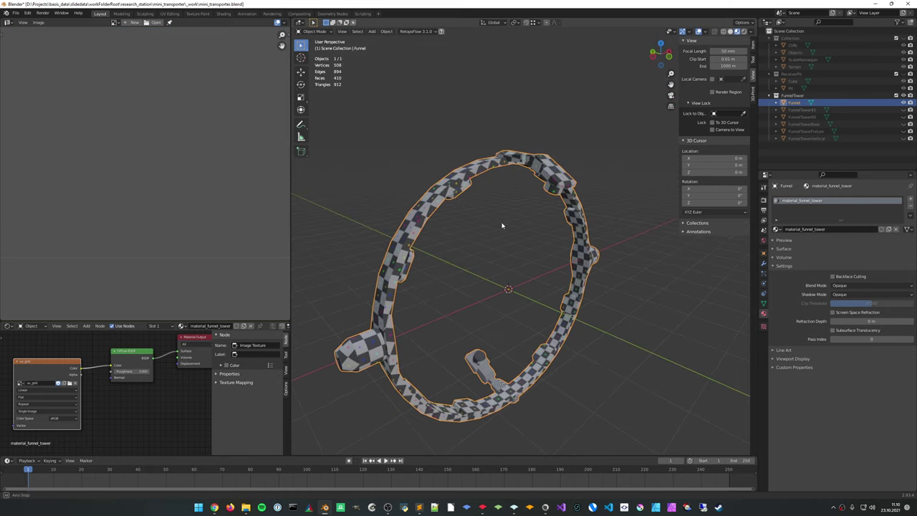
{"action": "middle_click_drag", "start_coordinate": [515, 293], "coordinate": [487, 329]}
{"action": "key", "text": "Tab"}
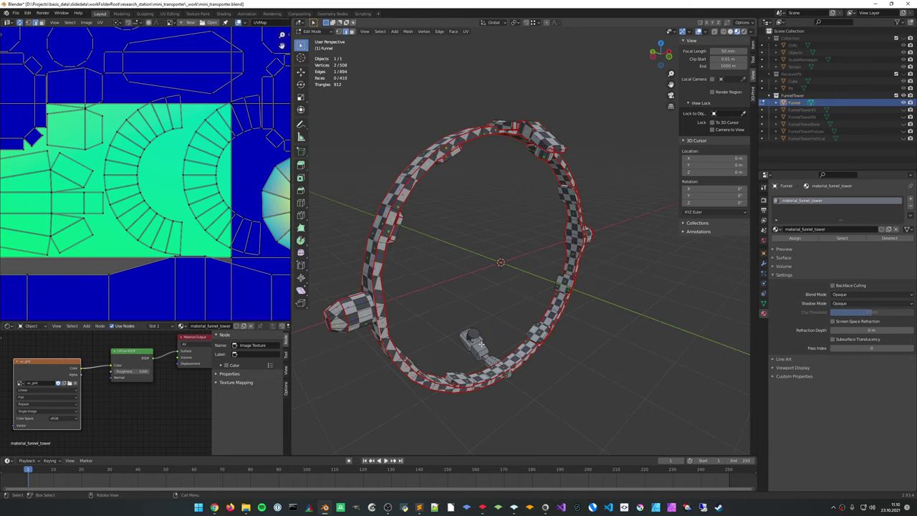
{"action": "key", "text": "l"}
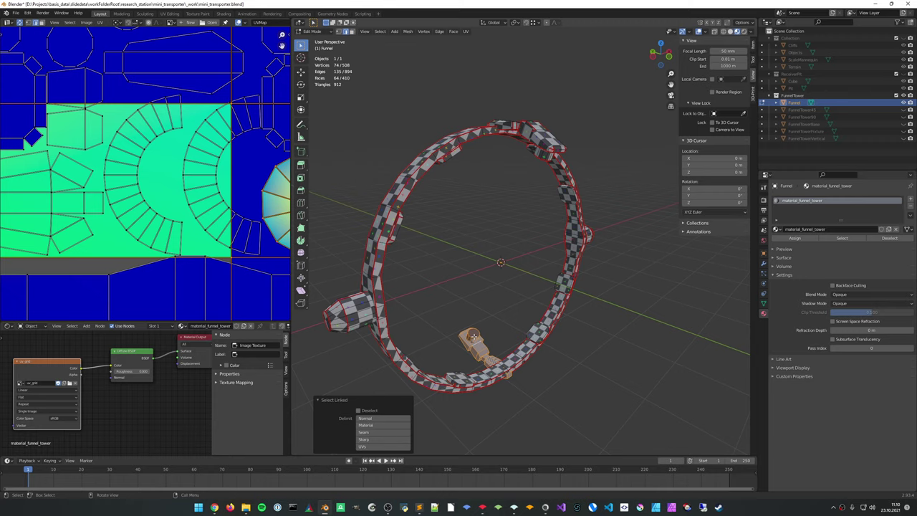
{"action": "key", "text": "x"}
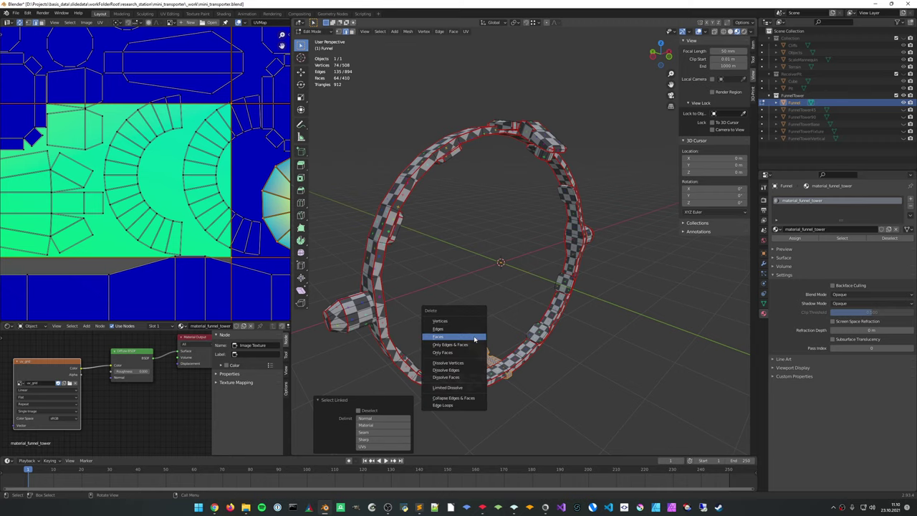
{"action": "left_click", "coordinate": [463, 321]}
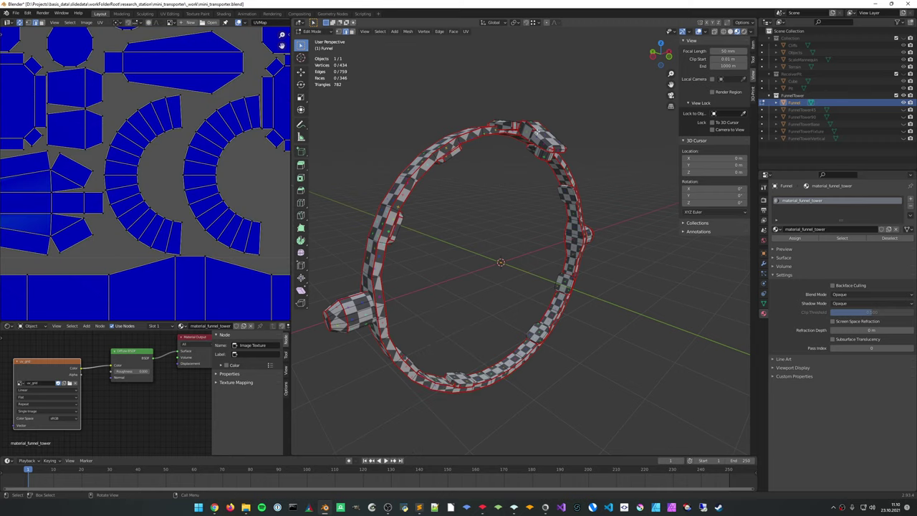
Duplicate the complete upper arm with its seams in place
{"action": "key", "text": "l"}
{"action": "key", "text": "l"}
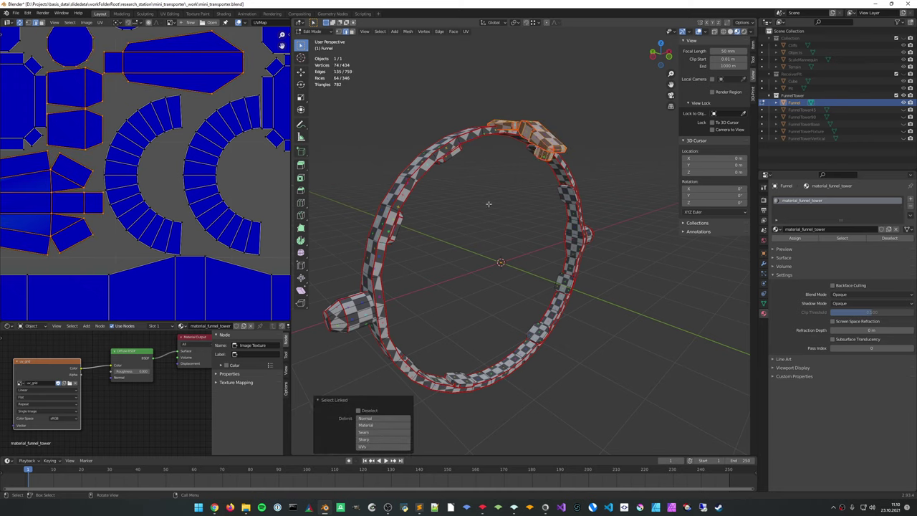
{"action": "key", "text": "shift+d"}
{"action": "right_click", "coordinate": [509, 245]}
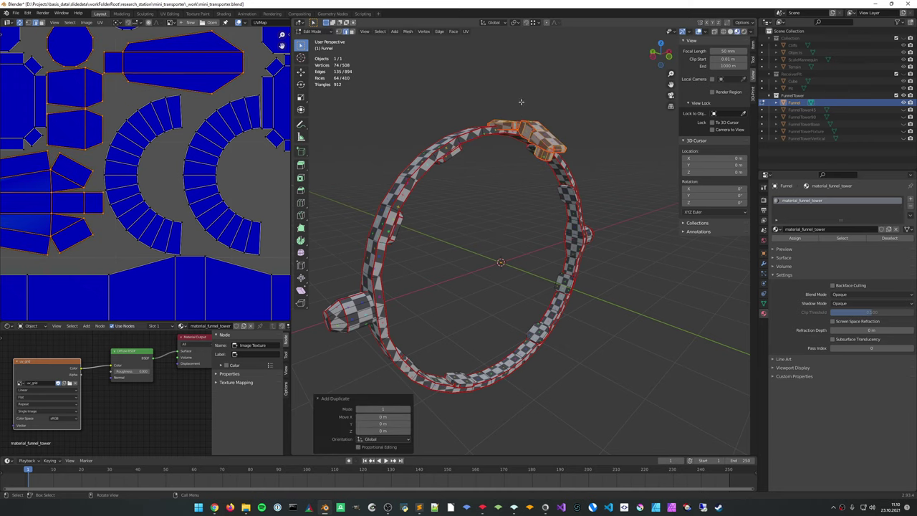
Set the pivot point to the 3D Cursor and rotate the duplicated arm 180° around the X axis
{"action": "left_click", "coordinate": [514, 22]}
{"action": "left_click", "coordinate": [522, 40]}
{"action": "middle_click_drag", "start_coordinate": [466, 159], "coordinate": [480, 245]}
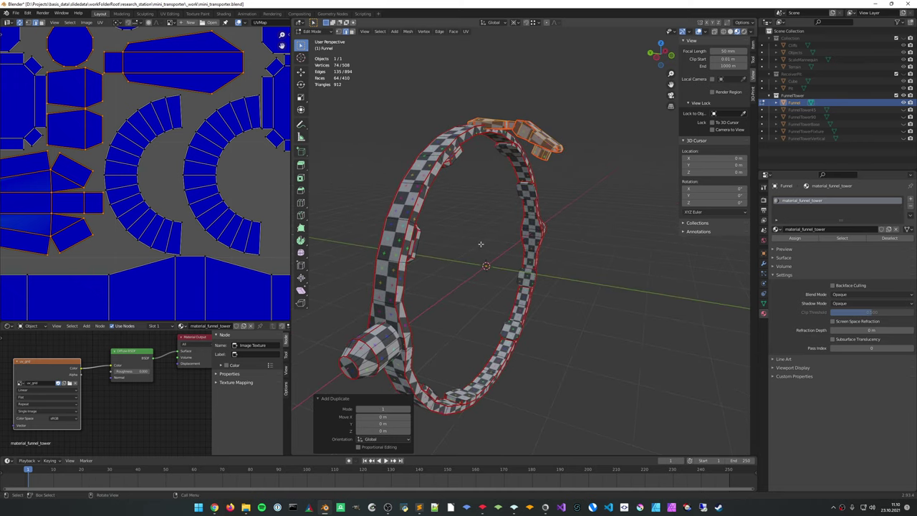
{"action": "key", "text": "r"}
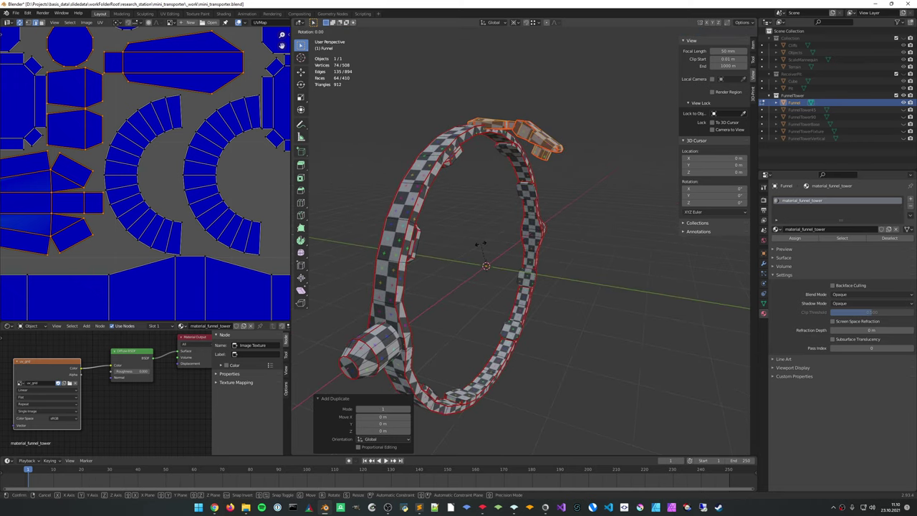
{"action": "type", "text": "x"}
{"action": "type", "text": "180"}
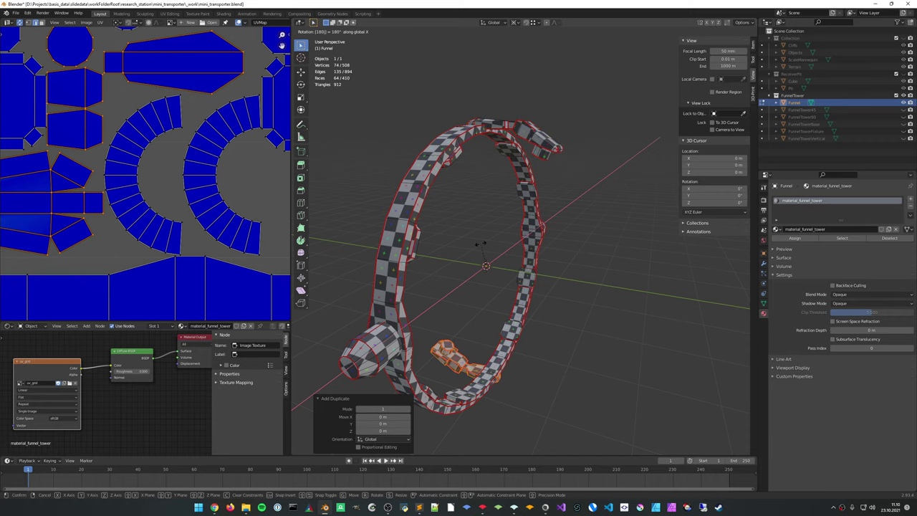
{"action": "key", "text": "Return"}
Check the rotated arm on the ring in Object Mode and save the file
{"action": "middle_click_drag", "start_coordinate": [480, 246], "coordinate": [486, 197]}
{"action": "left_click", "coordinate": [488, 291]}
{"action": "scroll", "coordinate": [538, 253], "scroll_direction": "down", "scroll_amount": 3}
{"action": "key", "text": "Tab"}
{"action": "scroll", "coordinate": [559, 248], "scroll_direction": "up", "scroll_amount": 5}
{"action": "scroll", "coordinate": [510, 192], "scroll_direction": "down", "scroll_amount": 3}
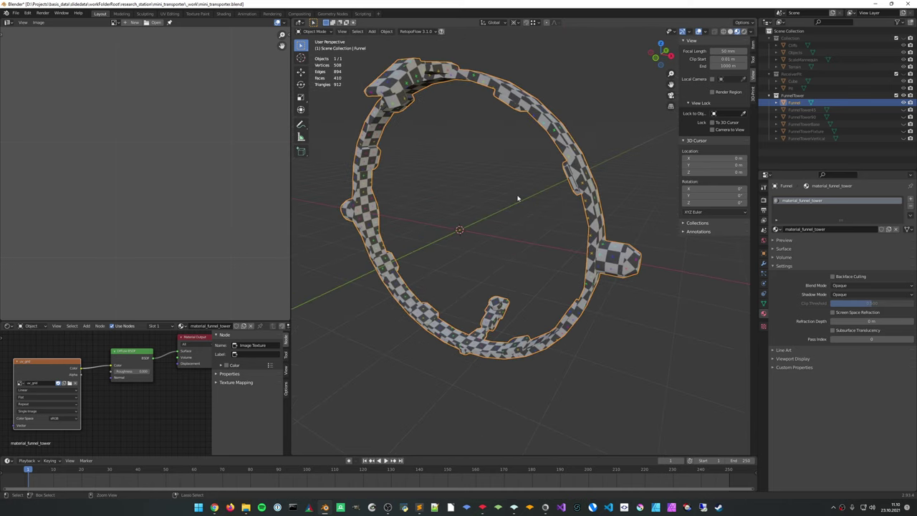
{"action": "key", "text": "ctrl+s"}
Unwrap the whole Funnel mesh, including the new lower arm
{"action": "key", "text": "Tab"}
{"action": "key", "text": "a"}
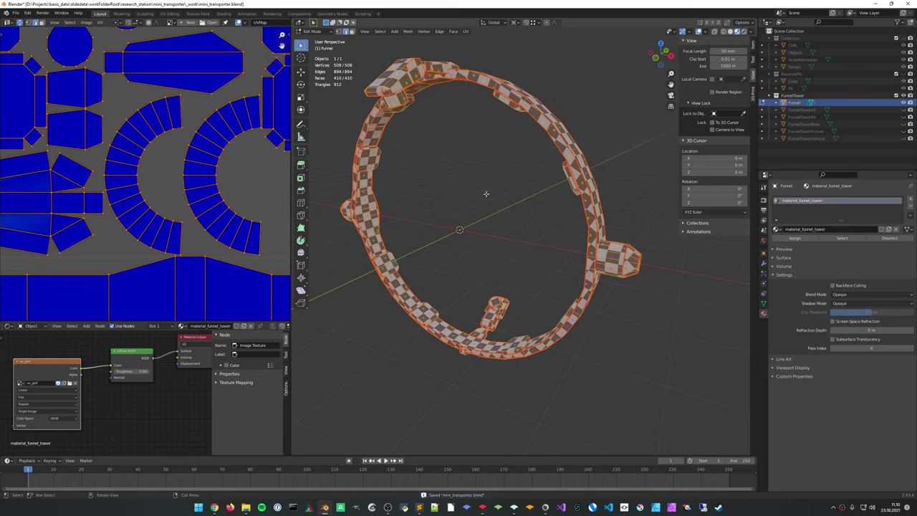
{"action": "key", "text": "u"}
{"action": "left_click", "coordinate": [485, 194]}
Examine the island spacing and packing in the UV layout and the checker pattern across the ring
{"action": "scroll", "coordinate": [180, 158], "scroll_direction": "down", "scroll_amount": 6}
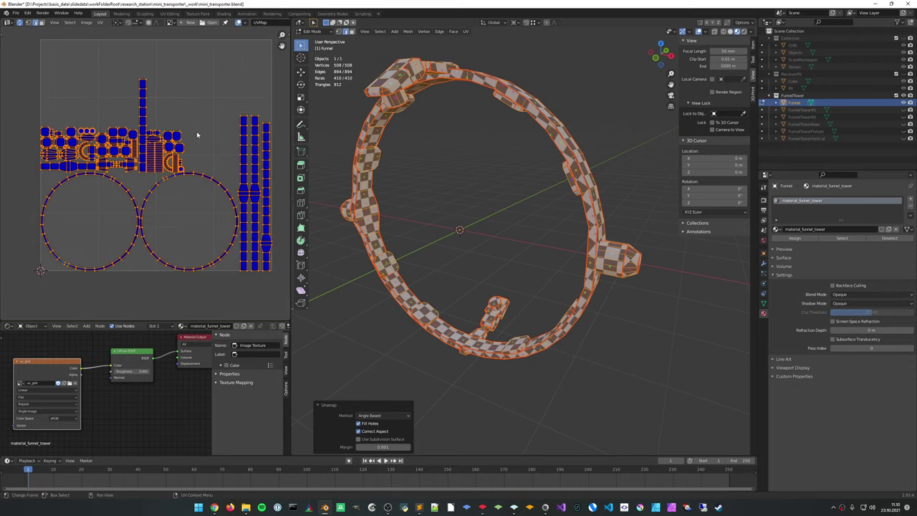
{"action": "scroll", "coordinate": [197, 131], "scroll_direction": "up", "scroll_amount": 4}
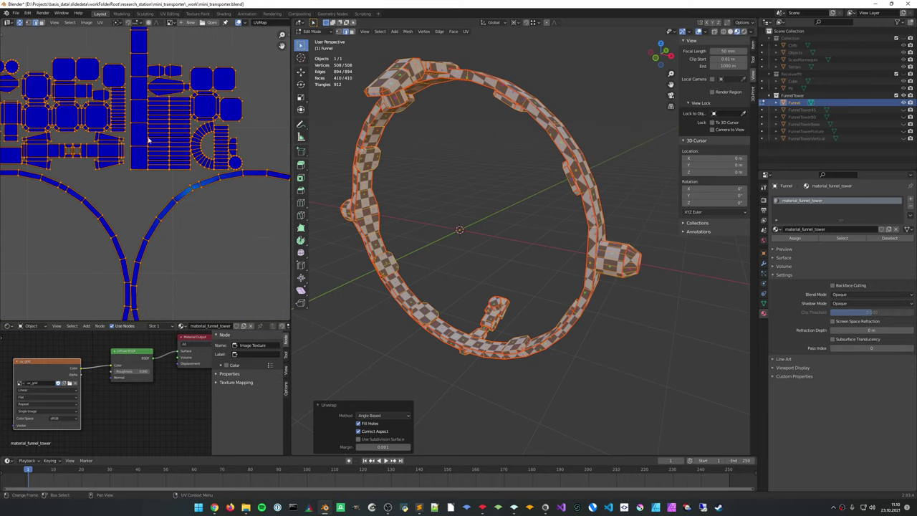
{"action": "scroll", "coordinate": [146, 196], "scroll_direction": "up", "scroll_amount": 4}
{"action": "scroll", "coordinate": [145, 196], "scroll_direction": "up", "scroll_amount": 2}
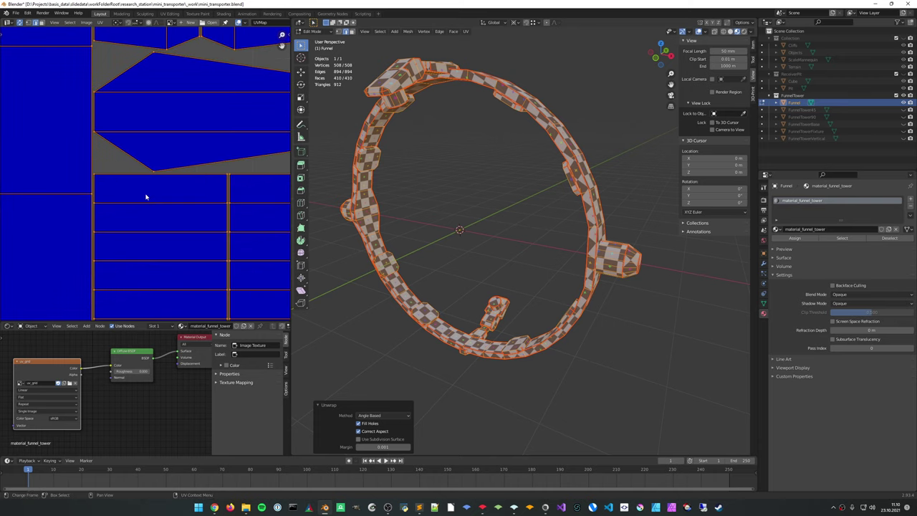
{"action": "scroll", "coordinate": [146, 196], "scroll_direction": "down", "scroll_amount": 10}
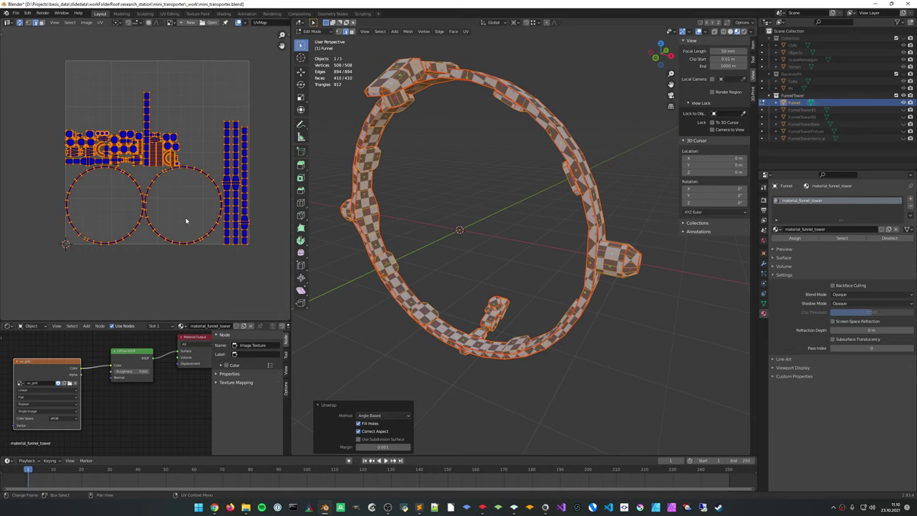
{"action": "middle_click_drag", "start_coordinate": [507, 251], "coordinate": [528, 234]}
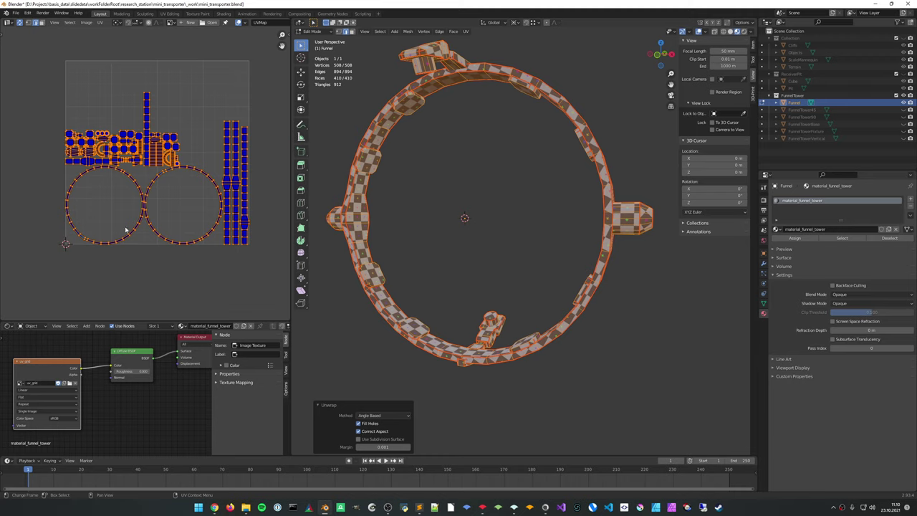
{"action": "mouse_move", "coordinate": [462, 219]}
{"action": "middle_mouse_down"}
{"action": "mouse_move", "coordinate": [498, 222]}
{"action": "mouse_move", "coordinate": [481, 240]}
{"action": "mouse_move", "coordinate": [534, 238]}
{"action": "mouse_move", "coordinate": [520, 206]}
{"action": "middle_mouse_up"}
{"action": "key", "text": "Tab"}
{"action": "scroll", "coordinate": [475, 241], "scroll_direction": "up", "scroll_amount": 3}
Mark seams on the cross edges of the ring's front and back faces at the upper and lower arms to split them into halves
{"action": "left_click", "coordinate": [730, 31]}
{"action": "scroll", "coordinate": [594, 129], "scroll_direction": "down", "scroll_amount": 5}
{"action": "key", "text": "Tab"}
{"action": "scroll", "coordinate": [516, 212], "scroll_direction": "up", "scroll_amount": 4}
{"action": "left_click", "coordinate": [501, 146]}
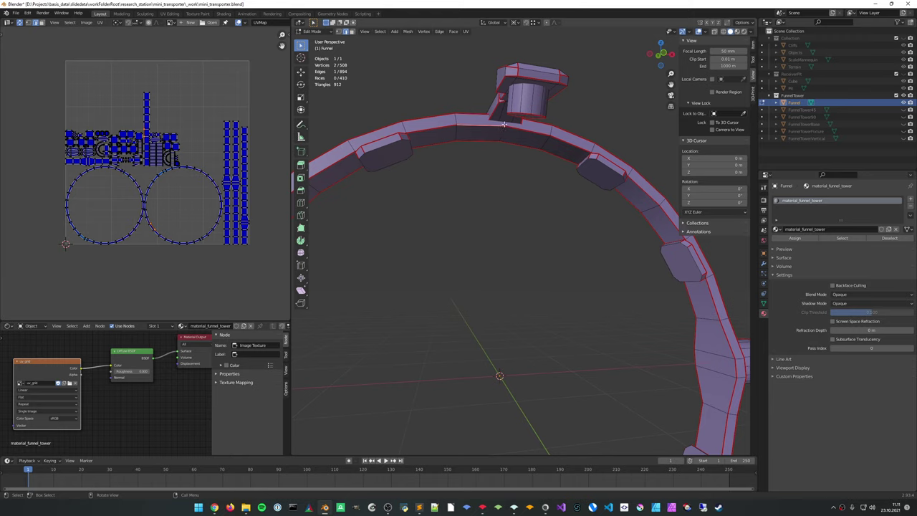
{"action": "scroll", "coordinate": [484, 183], "scroll_direction": "down", "scroll_amount": 4}
{"action": "middle_click_drag", "start_coordinate": [484, 184], "coordinate": [533, 199]}
{"action": "scroll", "coordinate": [547, 234], "scroll_direction": "up", "scroll_amount": 2}
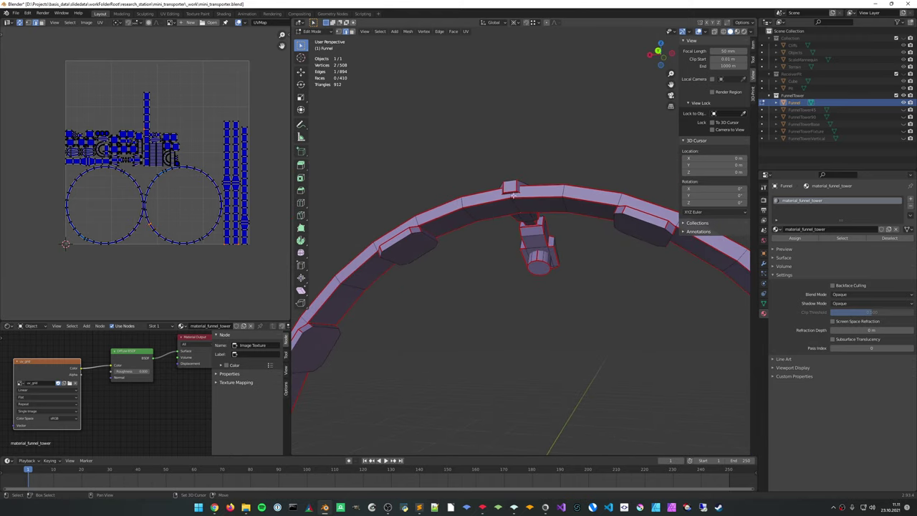
{"action": "middle_click_drag", "start_coordinate": [510, 283], "coordinate": [532, 198], "text": "shift"}
{"action": "middle_click_drag", "start_coordinate": [523, 322], "coordinate": [526, 243], "text": "shift"}
{"action": "mouse_move", "coordinate": [532, 351]}
{"action": "middle_mouse_down", "text": "shift"}
{"action": "mouse_move", "coordinate": [537, 280]}
{"action": "mouse_move", "coordinate": [518, 244]}
{"action": "mouse_move", "coordinate": [544, 262]}
{"action": "middle_mouse_up", "text": "shift"}
{"action": "middle_click_drag", "start_coordinate": [529, 347], "coordinate": [440, 358]}
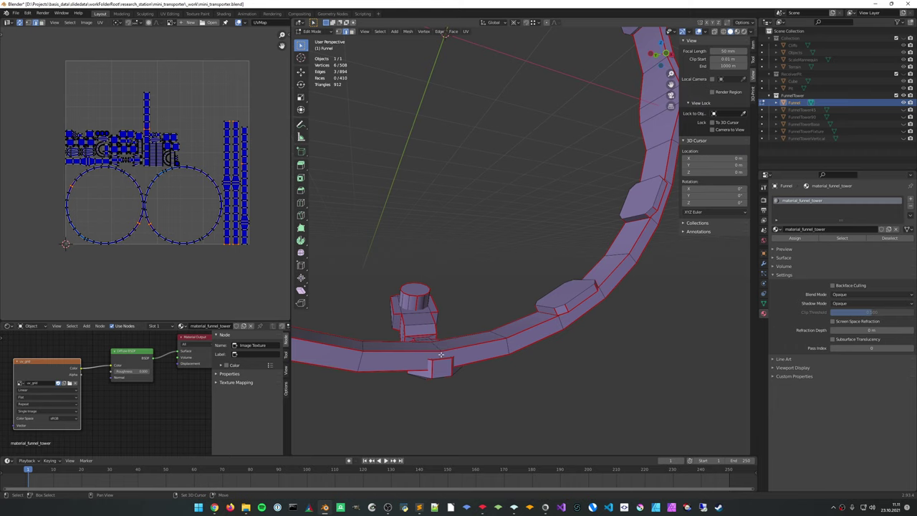
{"action": "right_click", "coordinate": [440, 354]}
{"action": "left_click", "coordinate": [441, 356]}
Unwrap the whole Funnel mesh again with the new ring seams
{"action": "key", "text": "a"}
{"action": "middle_click_drag", "start_coordinate": [495, 287], "coordinate": [499, 276]}
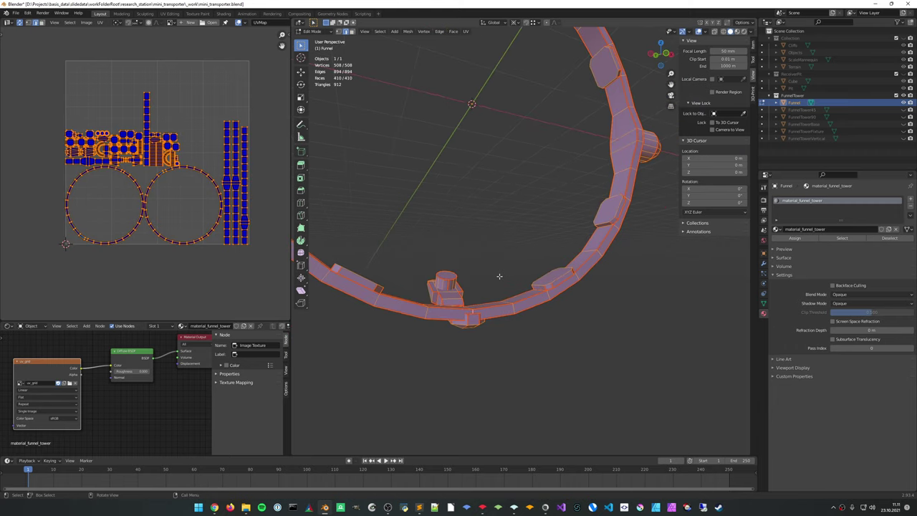
{"action": "key", "text": "u"}
{"action": "left_click", "coordinate": [498, 277]}
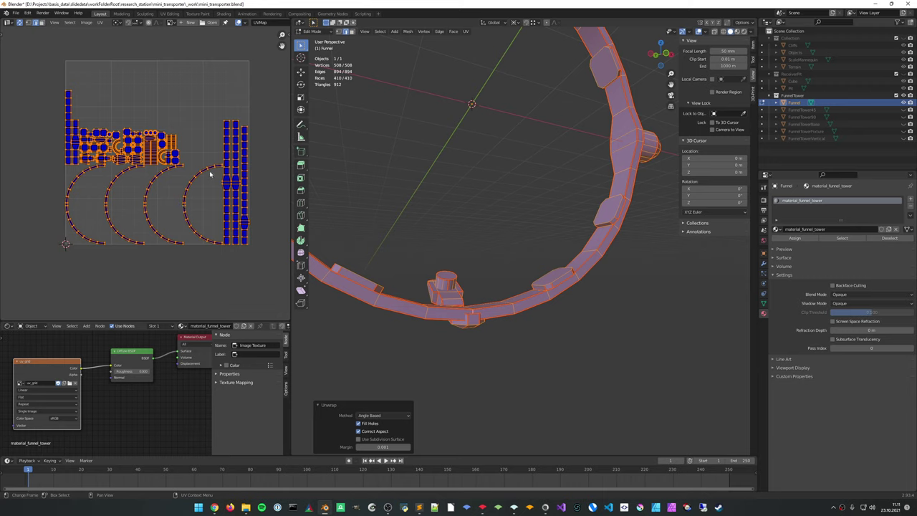
Examine the half-ring islands in the UV layout and compare them with the seams on the ring
{"action": "middle_click_drag", "start_coordinate": [492, 190], "coordinate": [513, 229]}
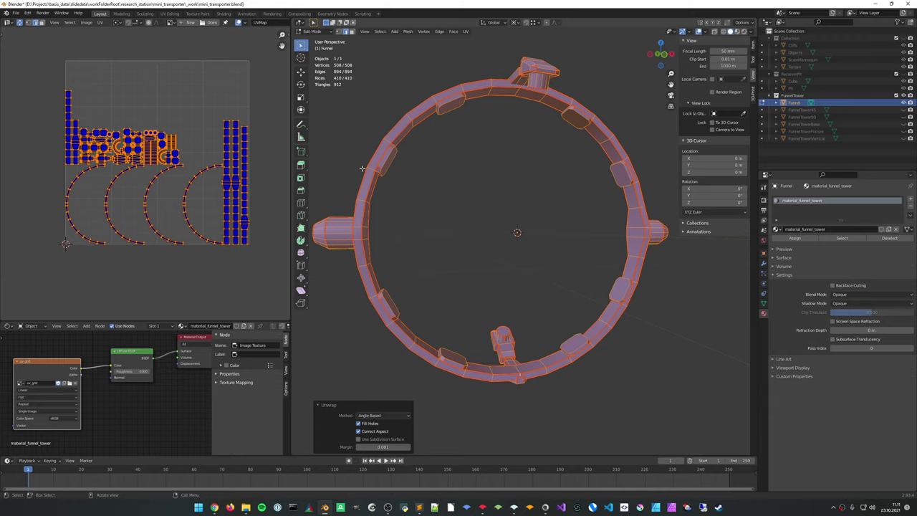
{"action": "middle_click_drag", "start_coordinate": [386, 146], "coordinate": [410, 173]}
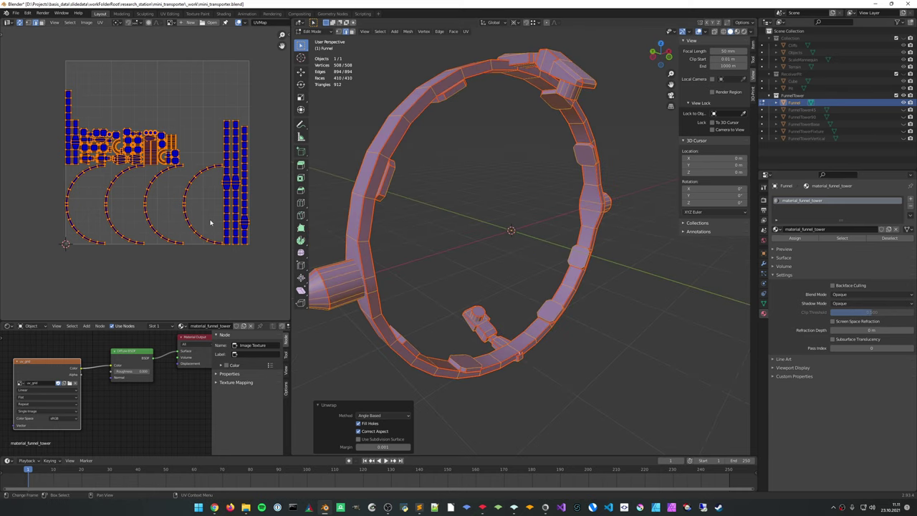
{"action": "scroll", "coordinate": [212, 223], "scroll_direction": "up", "scroll_amount": 6}
{"action": "middle_click_drag", "start_coordinate": [463, 207], "coordinate": [490, 209]}
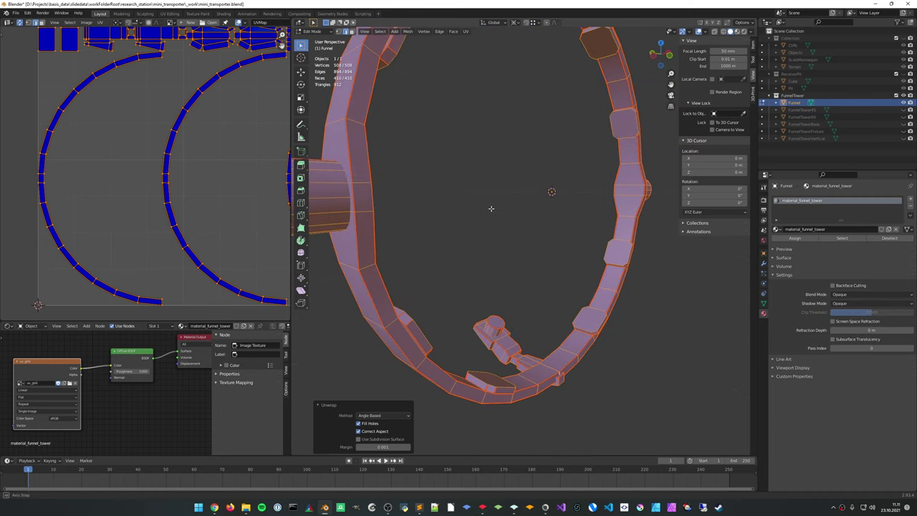
{"action": "left_click", "coordinate": [370, 187]}
{"action": "middle_click_drag", "start_coordinate": [370, 188], "coordinate": [590, 208]}
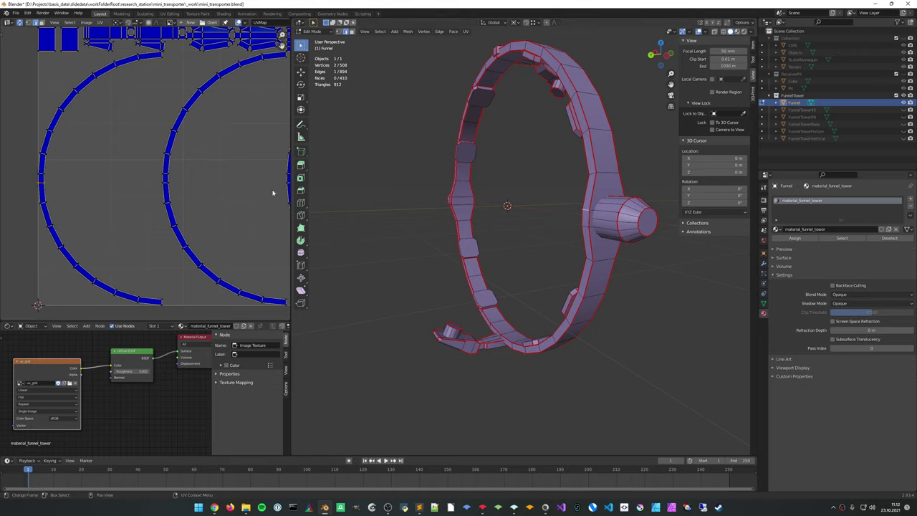
{"action": "scroll", "coordinate": [272, 192], "scroll_direction": "down", "scroll_amount": 4}
{"action": "scroll", "coordinate": [189, 199], "scroll_direction": "up", "scroll_amount": 3}
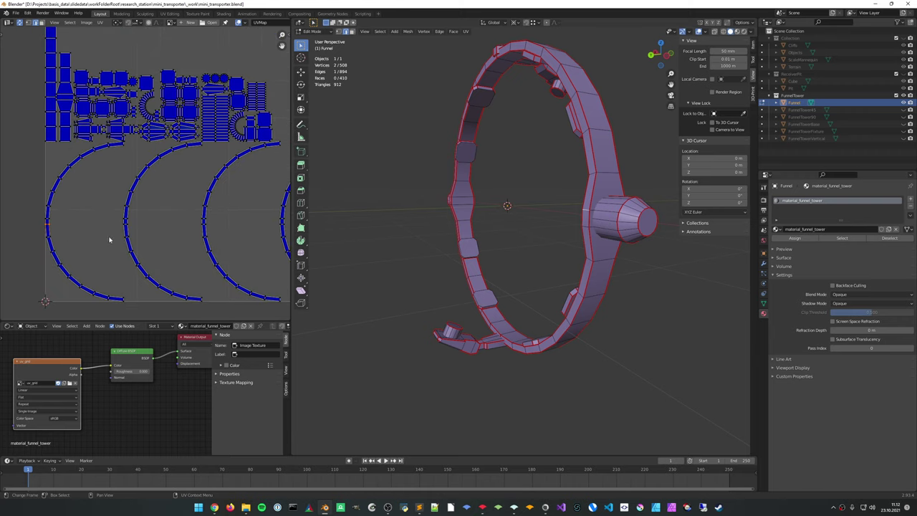
{"action": "scroll", "coordinate": [244, 213], "scroll_direction": "down", "scroll_amount": 3}
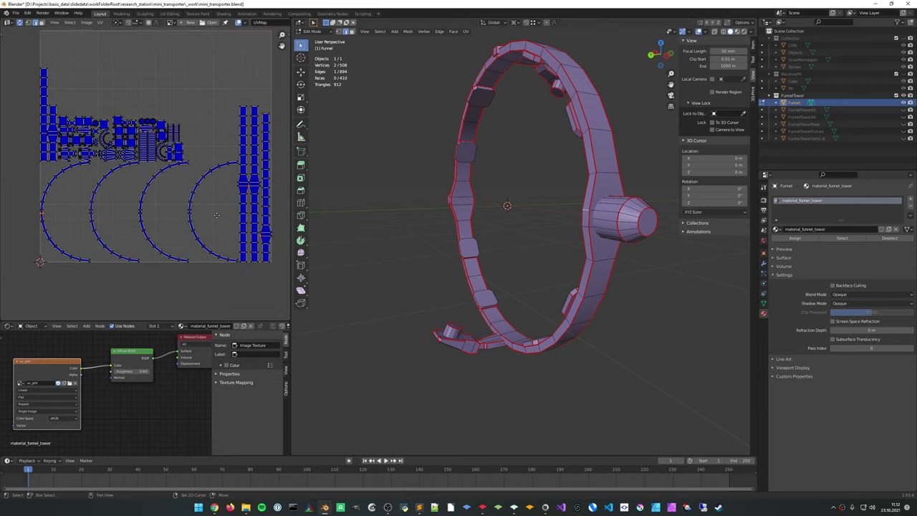
{"action": "middle_click_drag", "start_coordinate": [435, 213], "coordinate": [440, 225]}
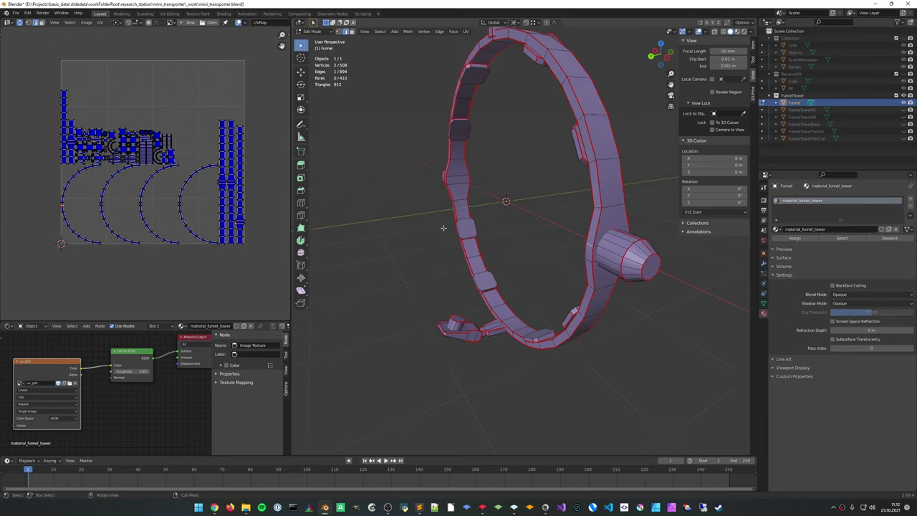
Check the checker pattern on the Funnel in Object Mode with Material Preview shading and save the file
{"action": "key", "text": "Tab"}
{"action": "left_click", "coordinate": [737, 31]}
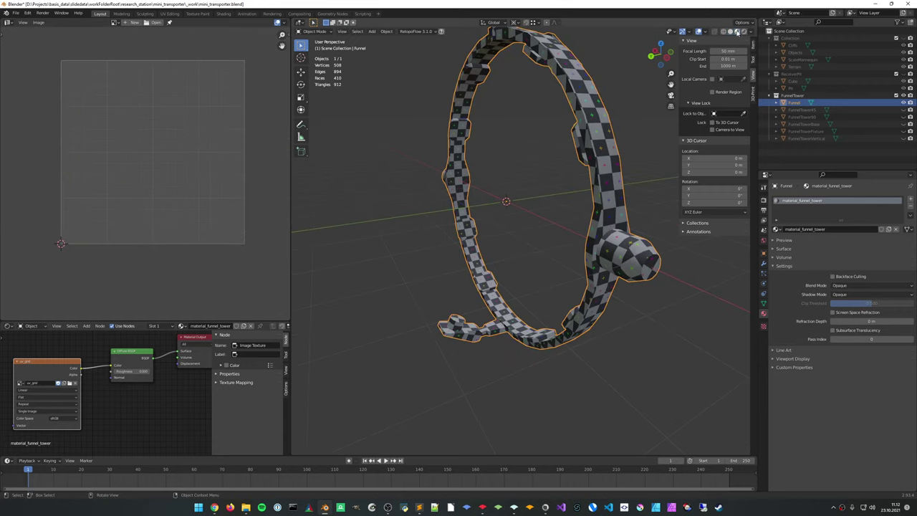
{"action": "middle_click_drag", "start_coordinate": [544, 151], "coordinate": [582, 188]}
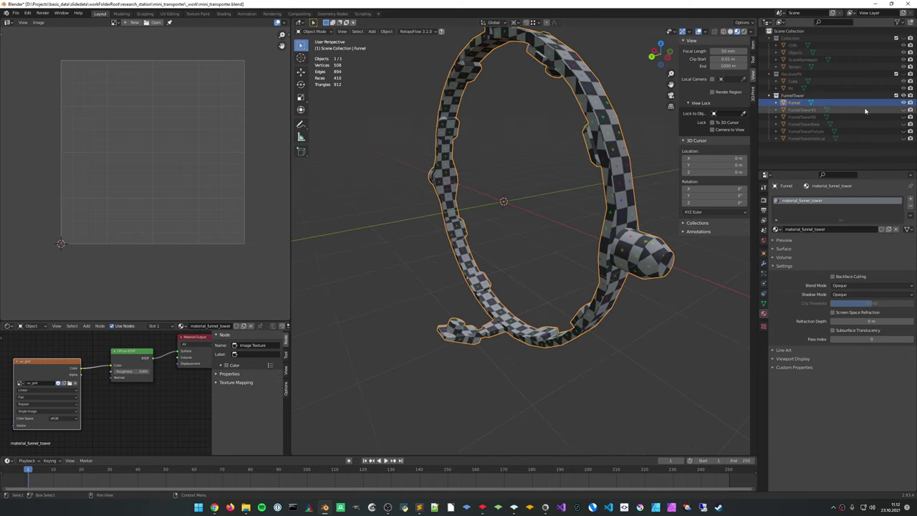
{"action": "key", "text": "ctrl+s"}
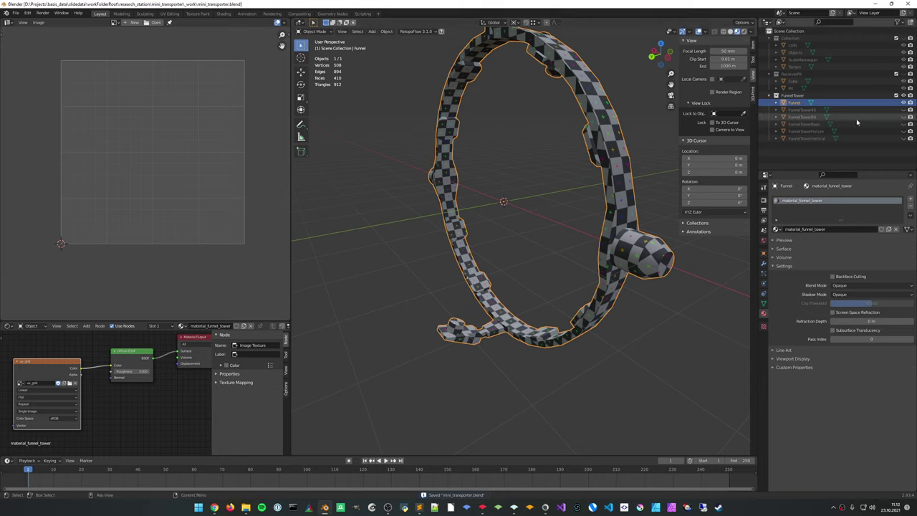
Unhide FunnelTower45 and assign the existing material_funnel_tower to a new material slot on it
{"action": "left_click", "coordinate": [903, 109]}
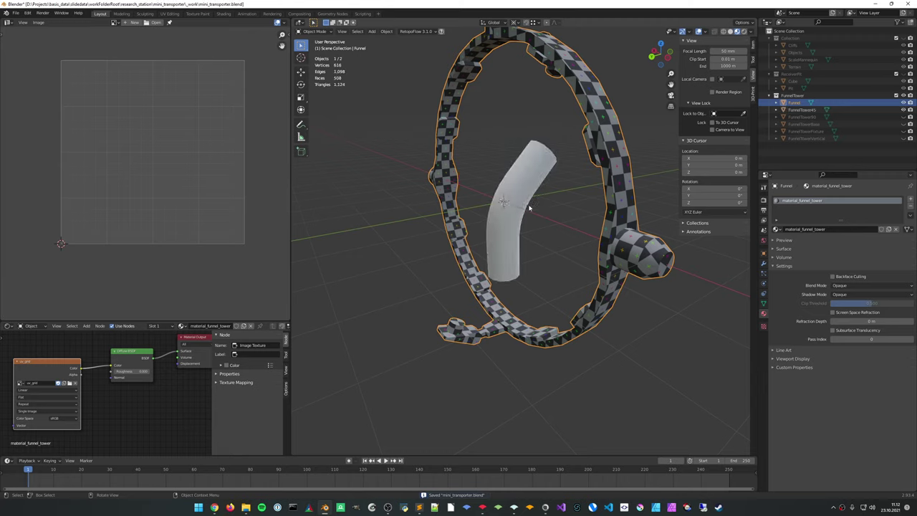
{"action": "left_click", "coordinate": [896, 110]}
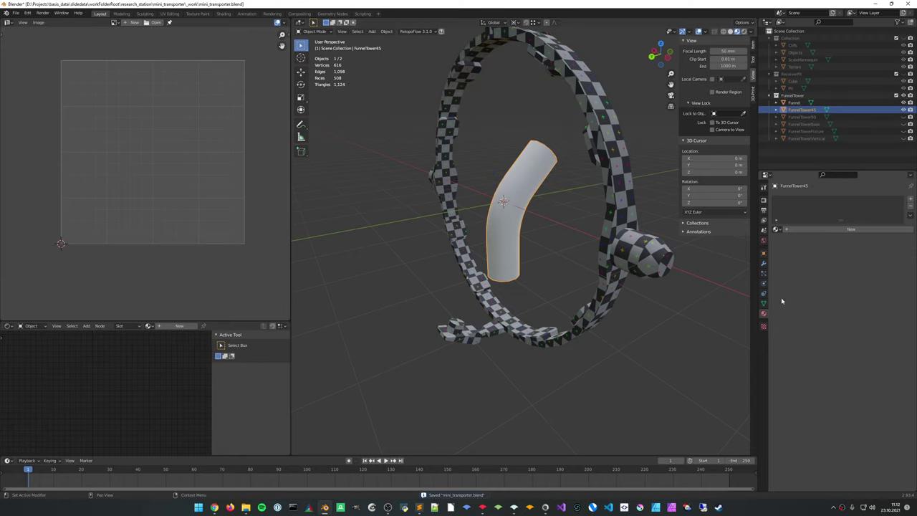
{"action": "left_click", "coordinate": [764, 328]}
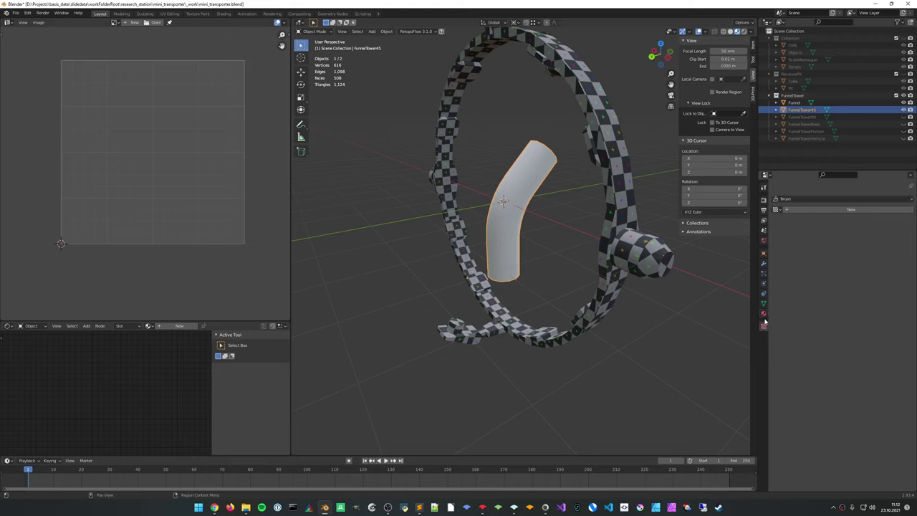
{"action": "left_click", "coordinate": [764, 314]}
{"action": "left_click", "coordinate": [911, 200]}
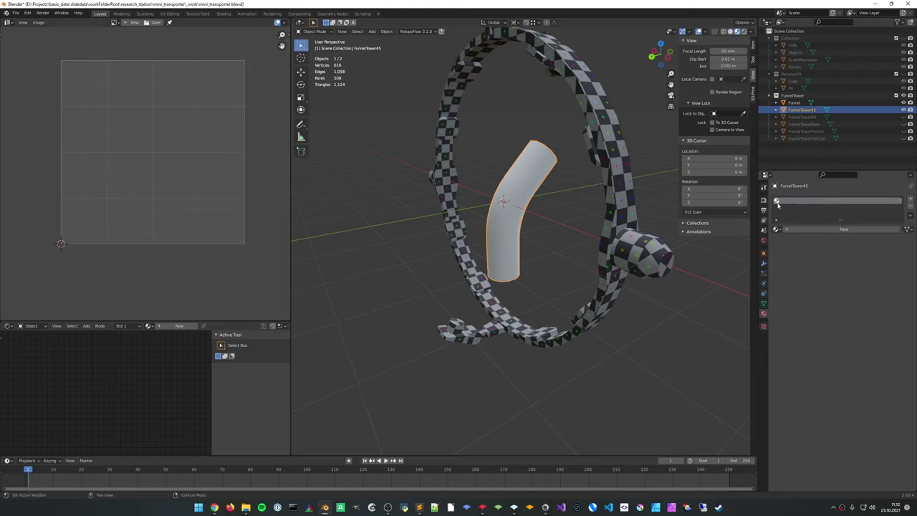
{"action": "left_click", "coordinate": [776, 229]}
{"action": "left_click", "coordinate": [803, 246]}
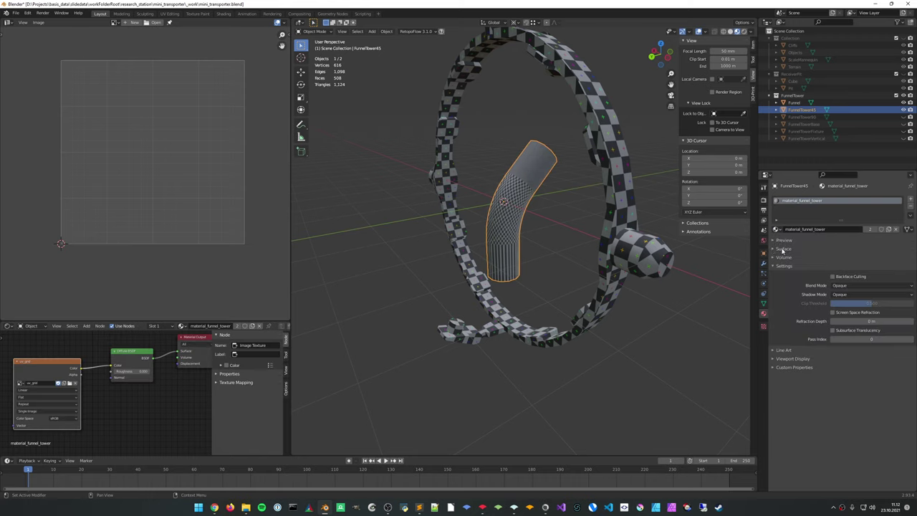
Mark seams around the edge loops of both end caps of the FunnelTower45 tube in Edit Mode
{"action": "middle_click_drag", "start_coordinate": [558, 209], "coordinate": [509, 184]}
{"action": "scroll", "coordinate": [510, 205], "scroll_direction": "up", "scroll_amount": 3}
{"action": "middle_click_drag", "start_coordinate": [509, 258], "coordinate": [512, 243]}
{"action": "key", "text": "Tab"}
{"action": "key", "text": "alt+a"}
{"action": "left_click", "coordinate": [476, 316], "text": "alt"}
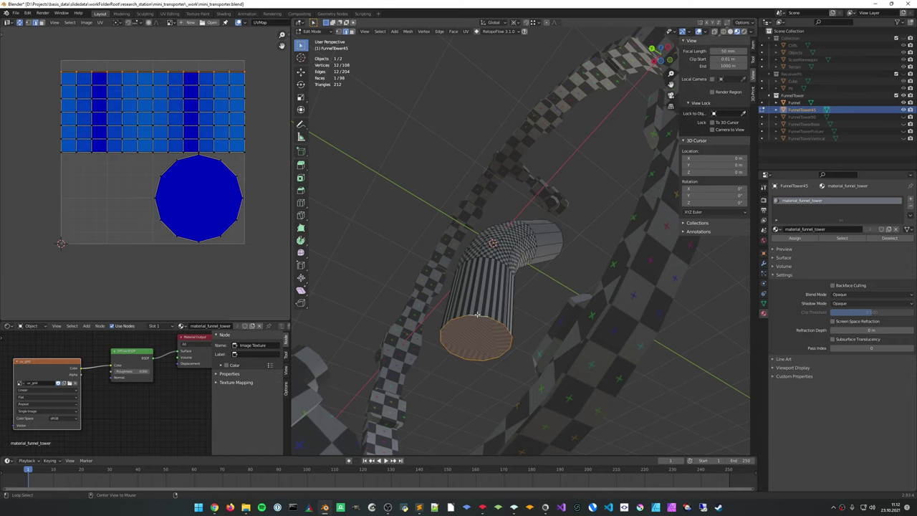
{"action": "right_click", "coordinate": [546, 267]}
{"action": "left_click", "coordinate": [546, 268]}
{"action": "middle_click_drag", "start_coordinate": [565, 266], "coordinate": [497, 327]}
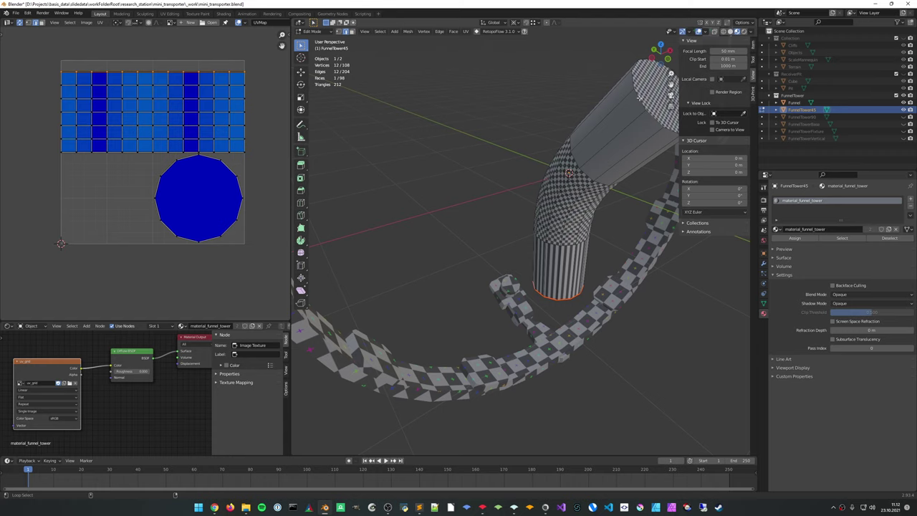
{"action": "left_click", "coordinate": [639, 98], "text": "alt+shift"}
{"action": "right_click", "coordinate": [640, 98]}
{"action": "left_click", "coordinate": [621, 157]}
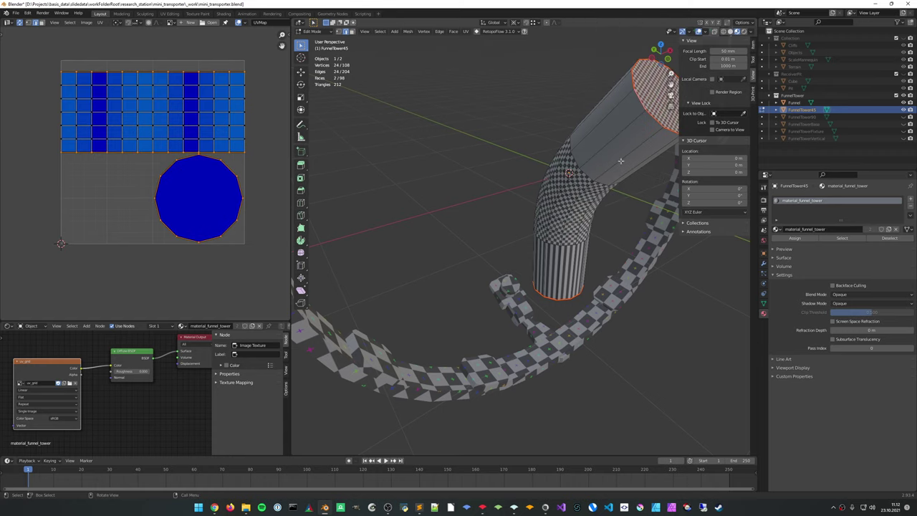
Hide the Funnel ring so that only the bent FunnelTower45 tube is shown
{"action": "middle_click_drag", "start_coordinate": [621, 161], "coordinate": [460, 218]}
{"action": "middle_click_drag", "start_coordinate": [567, 181], "coordinate": [498, 128]}
{"action": "left_click", "coordinate": [904, 102]}
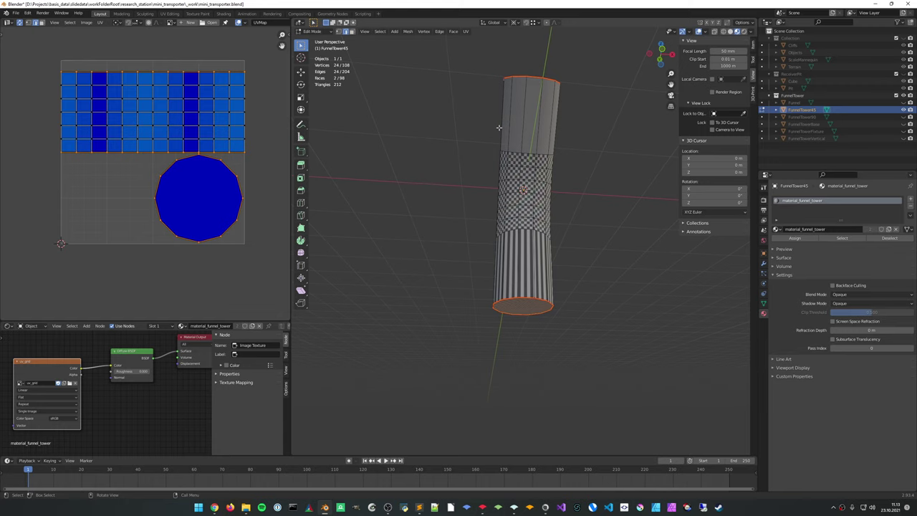
Unwrap the entire FunnelTower45 mesh with only the end-cap seams and check the checker pattern on it
{"action": "key", "text": "a"}
{"action": "middle_click_drag", "start_coordinate": [498, 128], "coordinate": [504, 190]}
{"action": "key", "text": "u"}
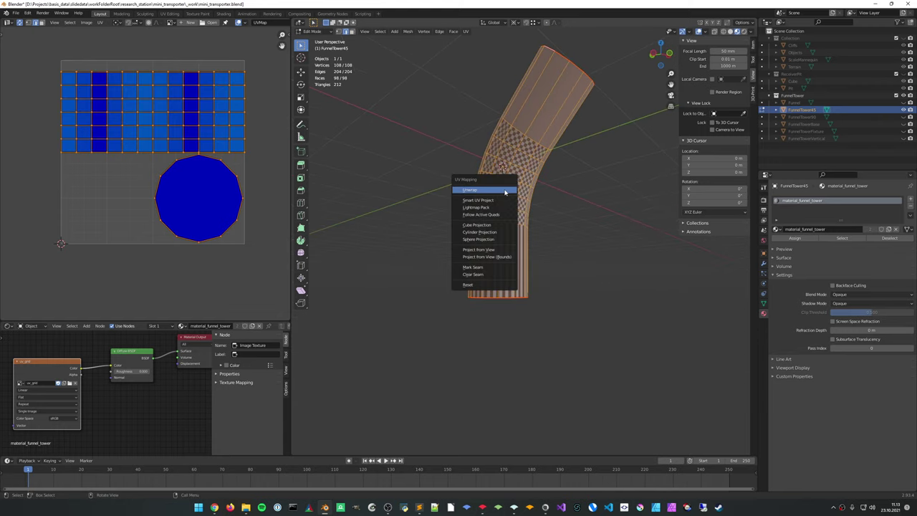
{"action": "left_click", "coordinate": [504, 189]}
{"action": "middle_click_drag", "start_coordinate": [462, 149], "coordinate": [510, 174]}
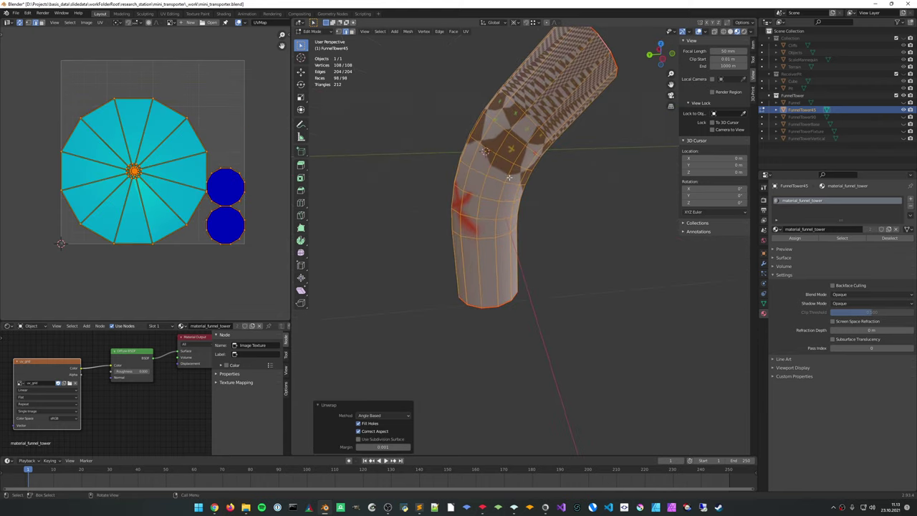
{"action": "key", "text": "Tab"}
{"action": "mouse_move", "coordinate": [487, 212]}
{"action": "middle_mouse_down"}
{"action": "mouse_move", "coordinate": [491, 195]}
{"action": "mouse_move", "coordinate": [479, 223]}
{"action": "middle_mouse_up"}
{"action": "key", "text": "Tab"}
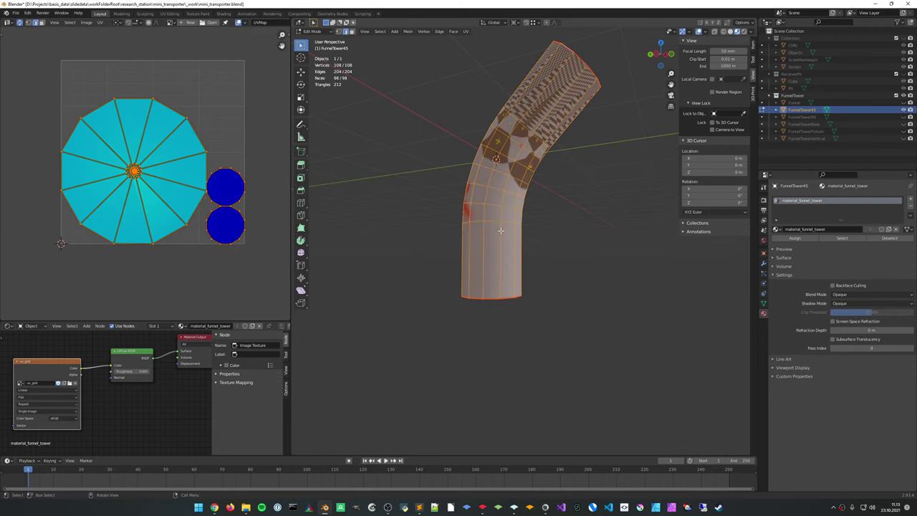
Mark a lengthwise seam along one continuous edge path from the tube's lower end to its upper end
{"action": "mouse_move", "coordinate": [500, 267]}
{"action": "middle_mouse_down"}
{"action": "mouse_move", "coordinate": [446, 262]}
{"action": "mouse_move", "coordinate": [524, 263]}
{"action": "mouse_move", "coordinate": [493, 275]}
{"action": "middle_mouse_up"}
{"action": "left_click", "coordinate": [492, 275]}
{"action": "left_click", "coordinate": [582, 71], "text": "ctrl"}
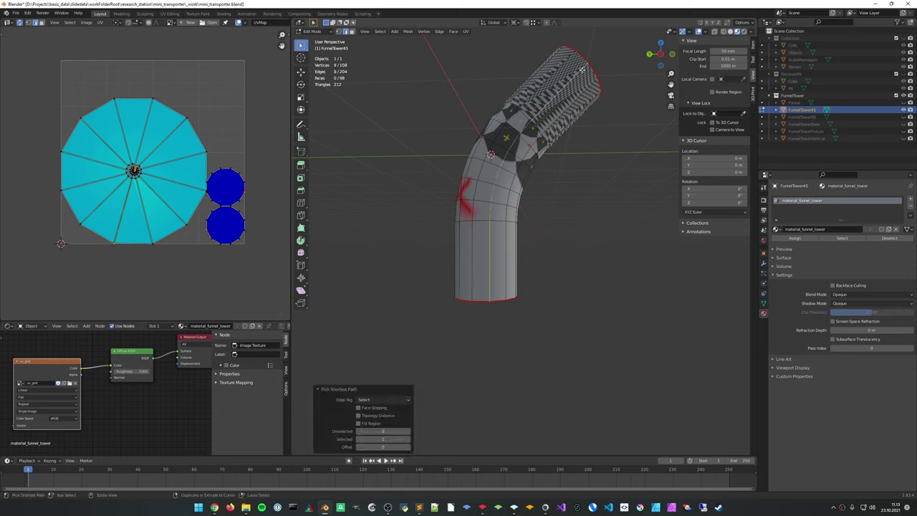
{"action": "right_click", "coordinate": [575, 89]}
{"action": "left_click", "coordinate": [559, 152]}
Unwrap the whole FunnelTower45 tube with the lengthwise seam and check the checker pattern and islands
{"action": "middle_click_drag", "start_coordinate": [560, 149], "coordinate": [570, 247]}
{"action": "key", "text": "a"}
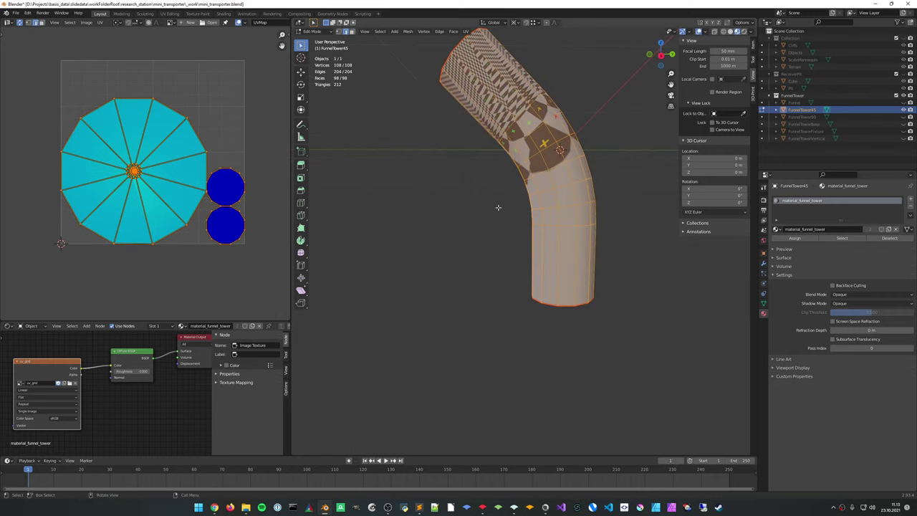
{"action": "key", "text": "u"}
{"action": "left_click", "coordinate": [497, 207]}
{"action": "middle_click_drag", "start_coordinate": [489, 191], "coordinate": [640, 167]}
{"action": "key", "text": "Tab"}
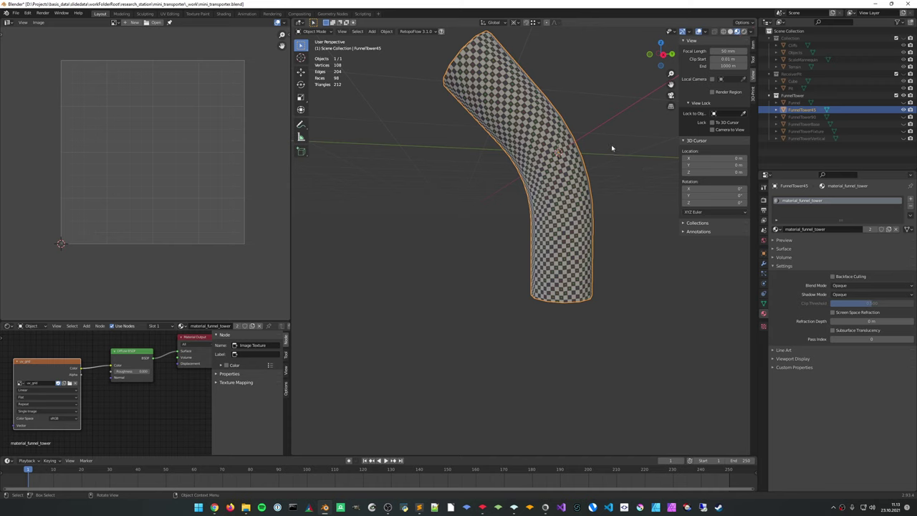
{"action": "key", "text": "Tab"}
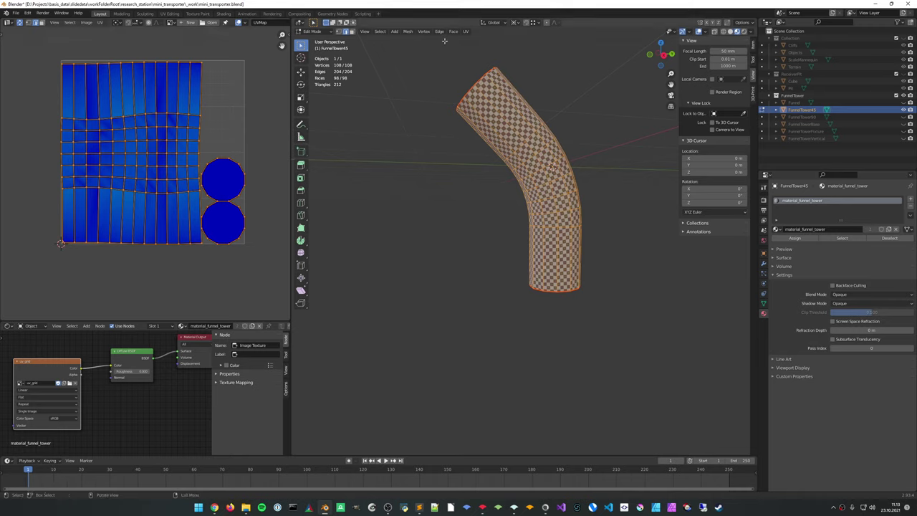
{"action": "middle_click_drag", "start_coordinate": [459, 92], "coordinate": [608, 149]}
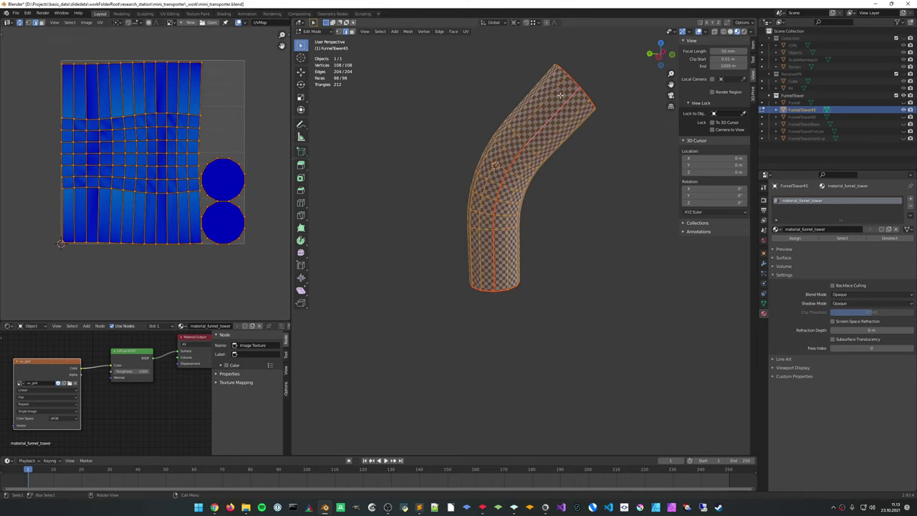
Mark a seam on the full-length edge path along the inner side of the FunnelTower45 bend
{"action": "middle_click_drag", "start_coordinate": [511, 201], "coordinate": [458, 144]}
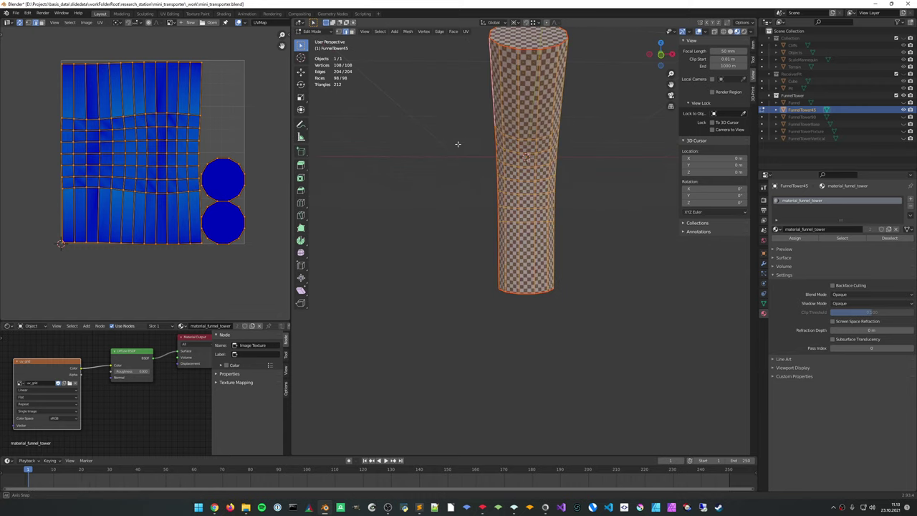
{"action": "left_click", "coordinate": [521, 119]}
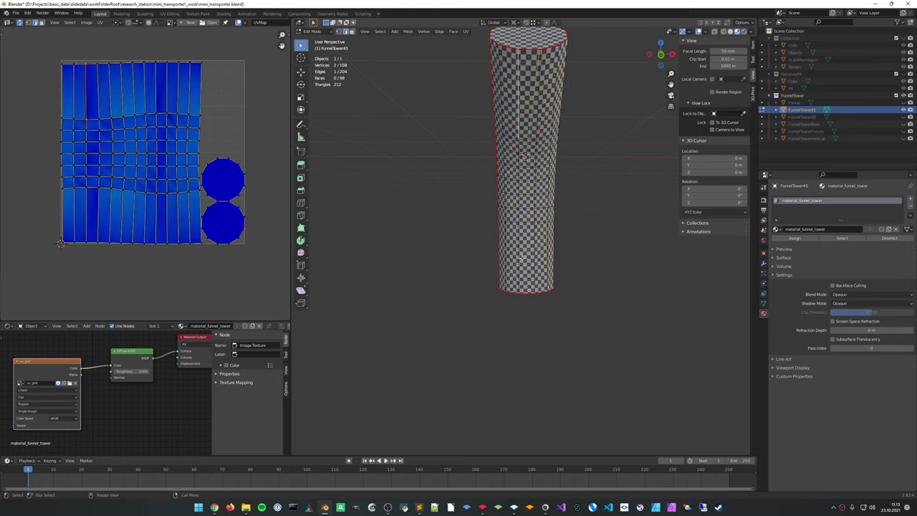
{"action": "left_click", "coordinate": [522, 262], "text": "ctrl"}
{"action": "right_click", "coordinate": [523, 263]}
{"action": "left_click", "coordinate": [523, 264]}
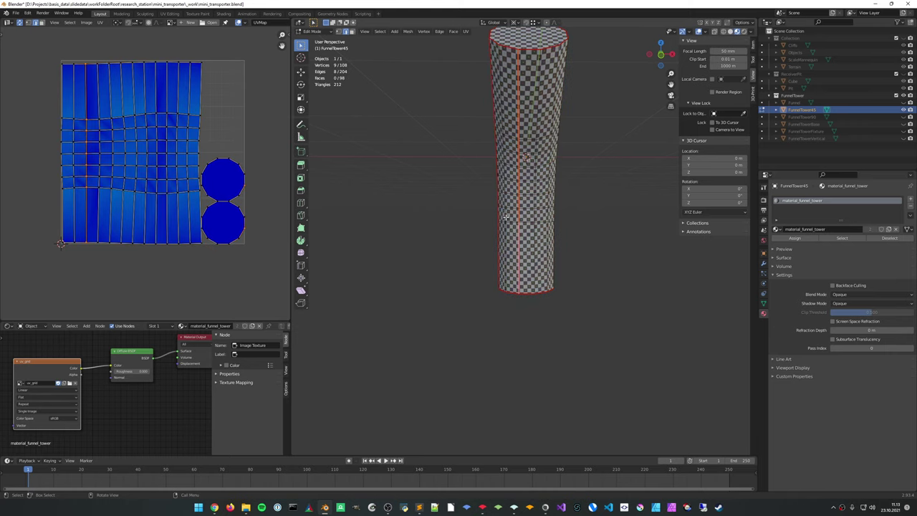
Clear the old full-length seam running along the flank of the FunnelTower45 tube
{"action": "middle_click_drag", "start_coordinate": [506, 216], "coordinate": [573, 217]}
{"action": "left_click", "coordinate": [485, 268]}
{"action": "left_click", "coordinate": [574, 70], "text": "ctrl"}
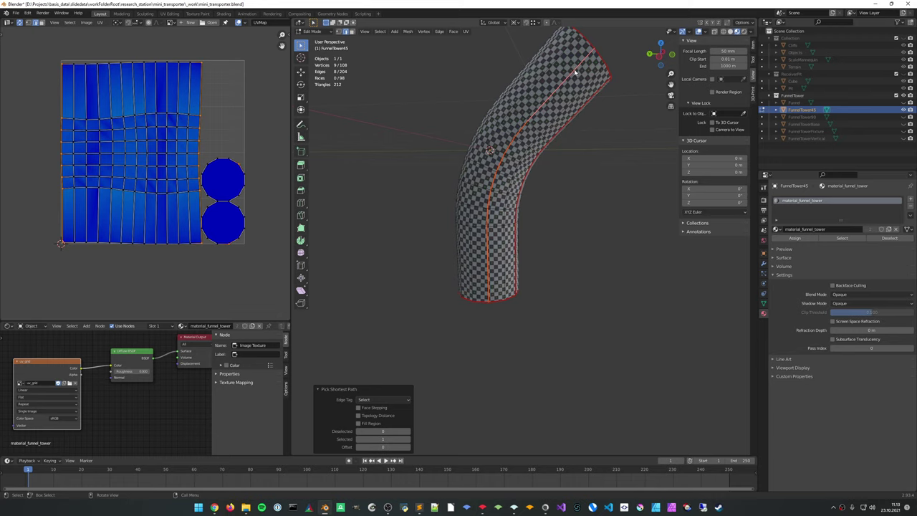
{"action": "right_click", "coordinate": [577, 75]}
{"action": "left_click", "coordinate": [553, 167]}
Mark a seam on the full-length edge path along the outer side of the bend
{"action": "middle_click_drag", "start_coordinate": [550, 163], "coordinate": [526, 79]}
{"action": "left_click", "coordinate": [526, 71], "text": "ctrl"}
{"action": "right_click", "coordinate": [511, 61]}
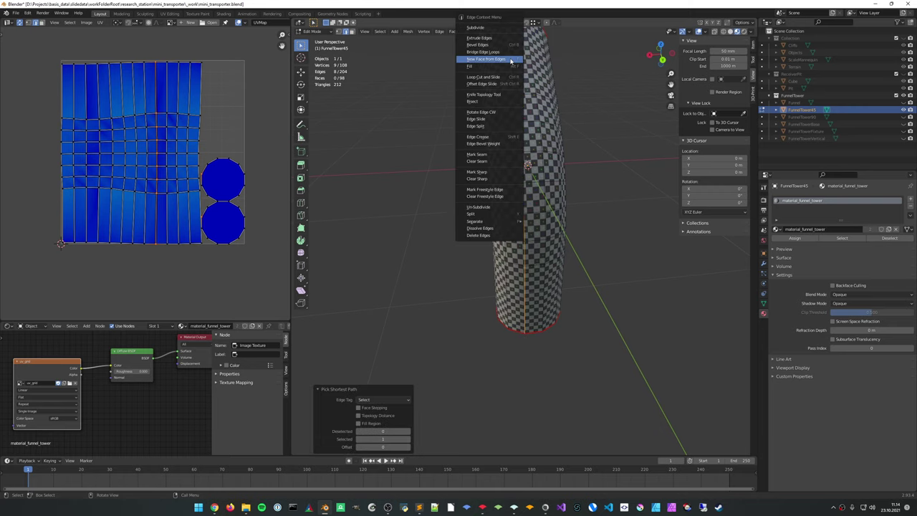
{"action": "left_click", "coordinate": [494, 154]}
Unwrap the whole FunnelTower45 mesh with the inner and outer seams and examine the checker pattern around the tube
{"action": "middle_click_drag", "start_coordinate": [494, 154], "coordinate": [585, 146]}
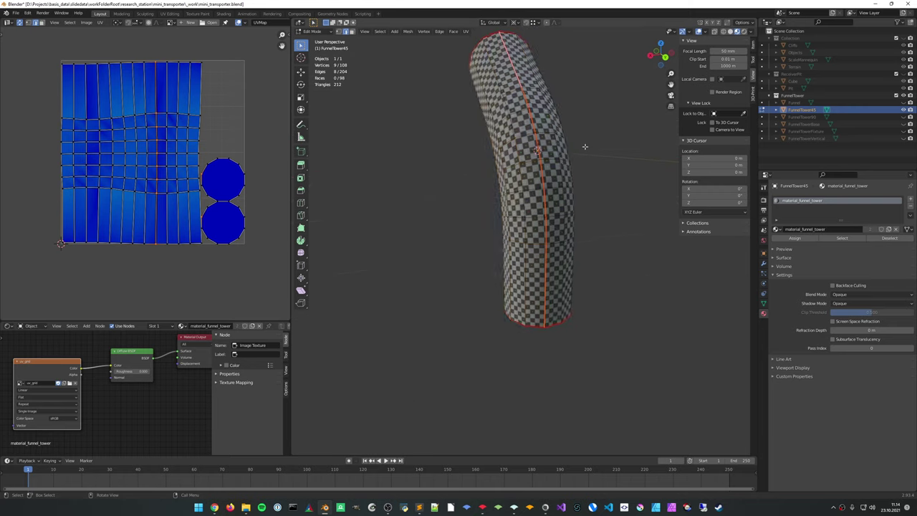
{"action": "key", "text": "a"}
{"action": "key", "text": "u"}
{"action": "left_click", "coordinate": [585, 146]}
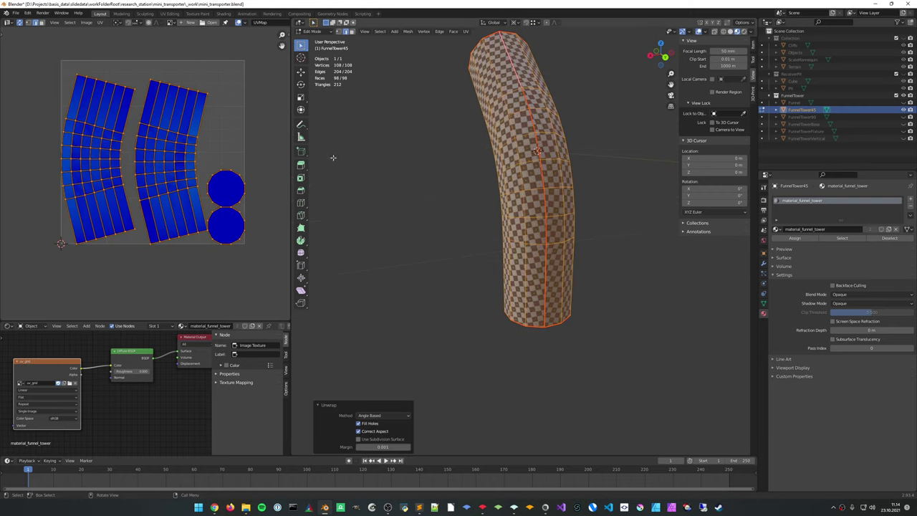
{"action": "scroll", "coordinate": [487, 210], "scroll_direction": "down", "scroll_amount": 3}
{"action": "key", "text": "Tab"}
{"action": "middle_click_drag", "start_coordinate": [487, 211], "coordinate": [614, 204]}
{"action": "scroll", "coordinate": [499, 222], "scroll_direction": "up", "scroll_amount": 4}
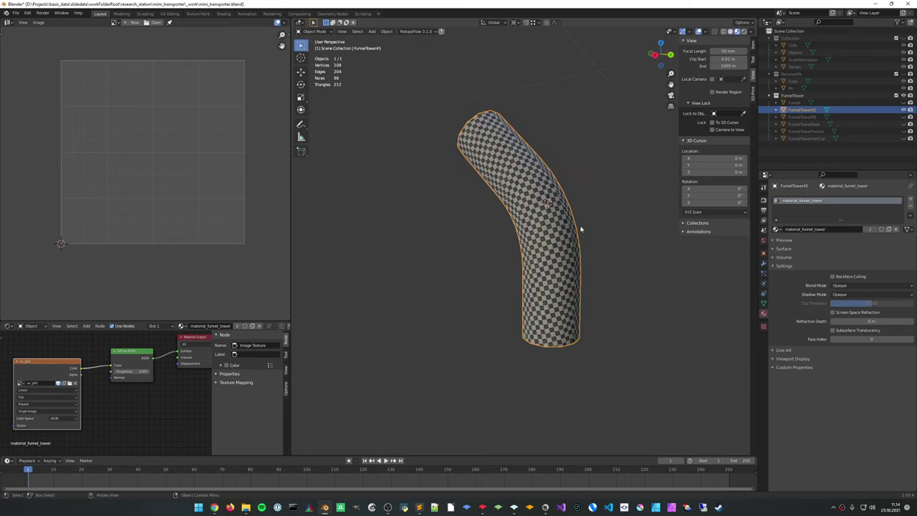
{"action": "middle_click_drag", "start_coordinate": [581, 229], "coordinate": [592, 224]}
{"action": "key", "text": "Tab"}
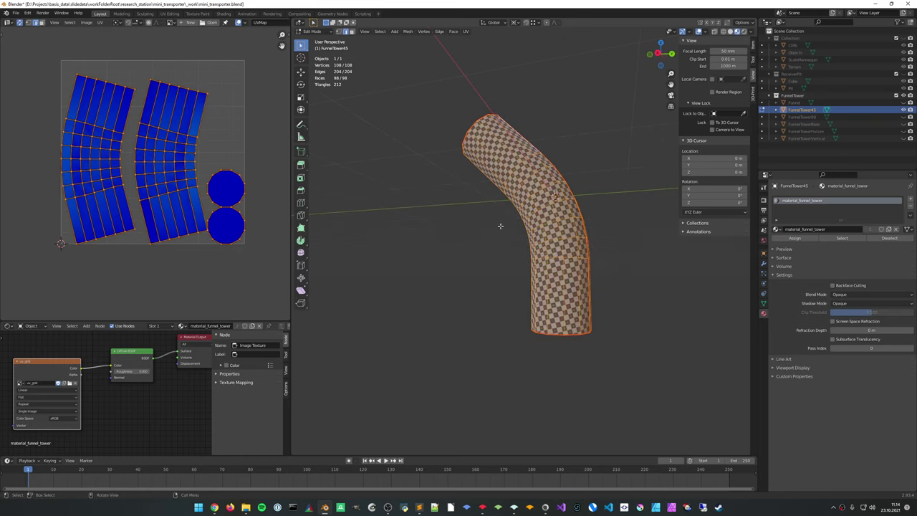
{"action": "middle_click_drag", "start_coordinate": [445, 208], "coordinate": [511, 207]}
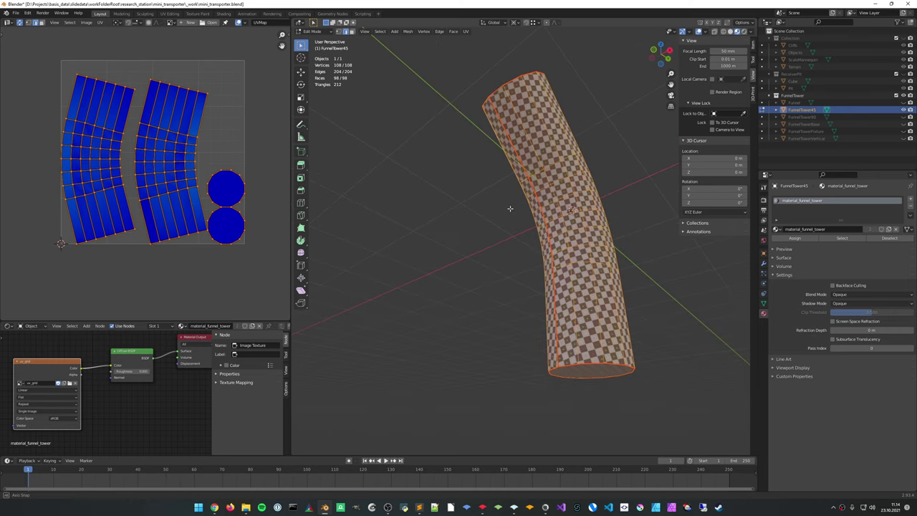
Switch the viewport to solid shading and mark seams on the two edge loops bounding the tube's curved section
{"action": "left_click", "coordinate": [543, 172]}
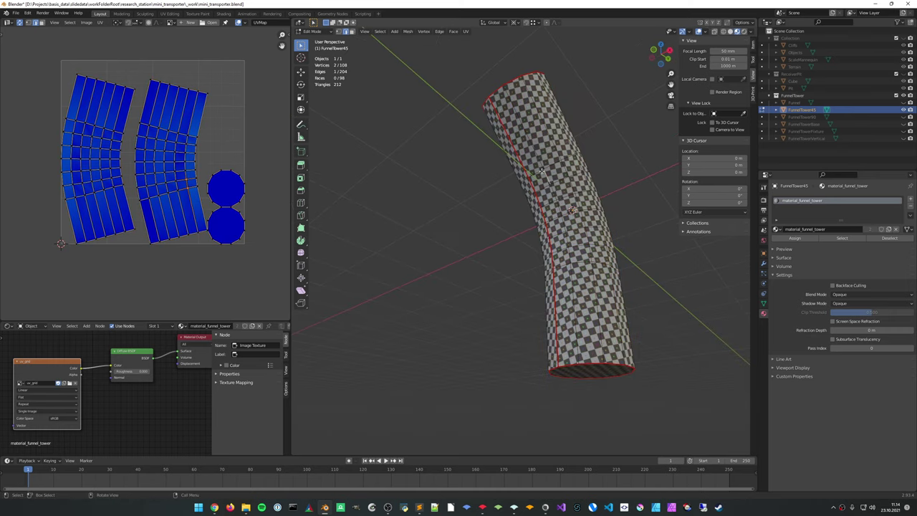
{"action": "left_click", "coordinate": [555, 321], "text": "ctrl"}
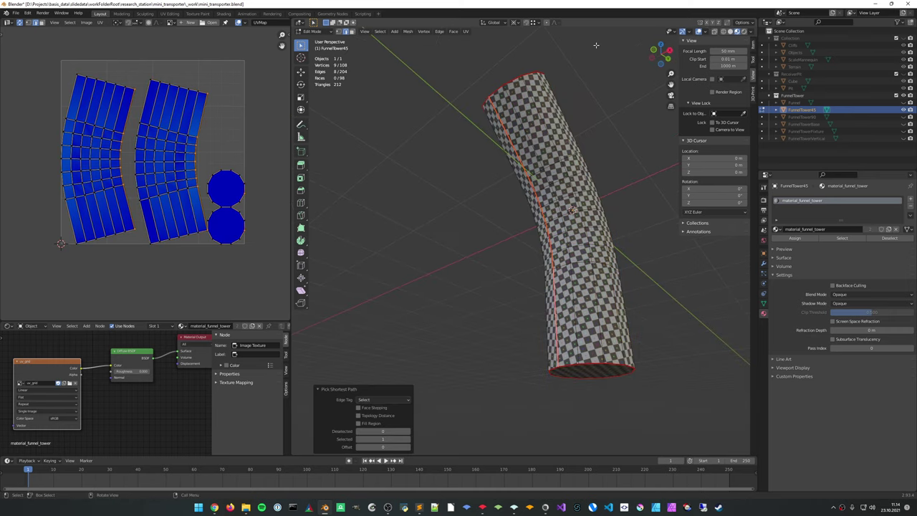
{"action": "left_click", "coordinate": [730, 31]}
{"action": "middle_click_drag", "start_coordinate": [574, 127], "coordinate": [563, 158]}
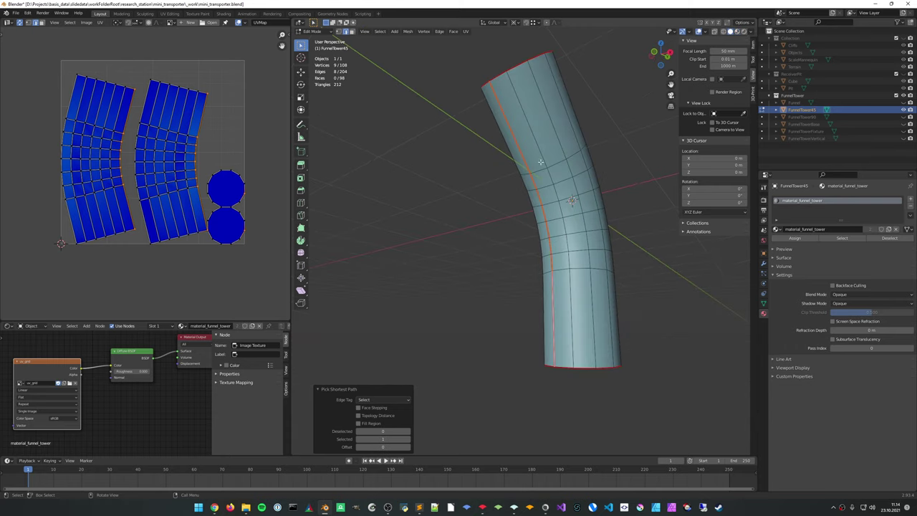
{"action": "left_click", "coordinate": [542, 167]}
{"action": "left_click", "coordinate": [542, 167], "text": "alt"}
{"action": "left_click", "coordinate": [559, 270], "text": "alt+shift"}
{"action": "middle_click_drag", "start_coordinate": [559, 269], "coordinate": [503, 244]}
{"action": "right_click", "coordinate": [503, 244]}
{"action": "left_click", "coordinate": [504, 244]}
Clear the seam on the full-length edge path along the outer side of the bend
{"action": "middle_click_drag", "start_coordinate": [573, 234], "coordinate": [442, 216]}
{"action": "scroll", "coordinate": [543, 227], "scroll_direction": "down", "scroll_amount": 3}
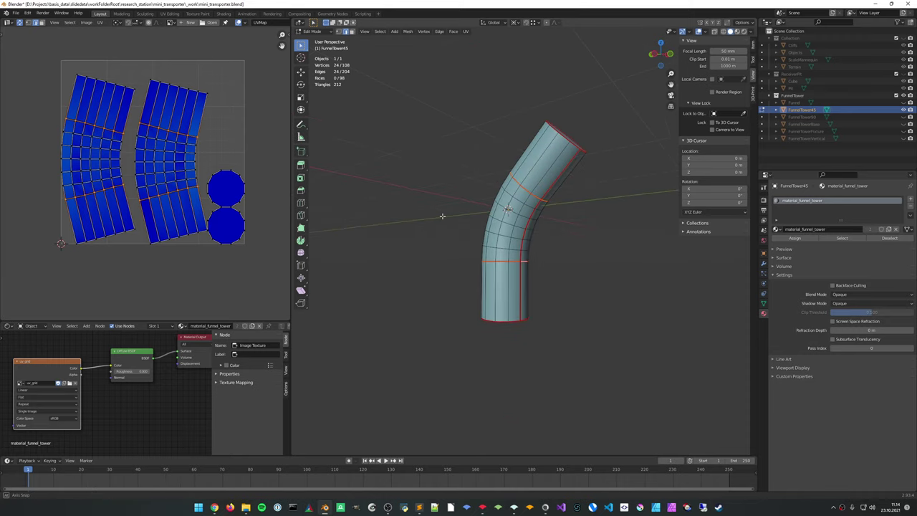
{"action": "left_click", "coordinate": [522, 280]}
{"action": "middle_click_drag", "start_coordinate": [522, 281], "coordinate": [519, 259]}
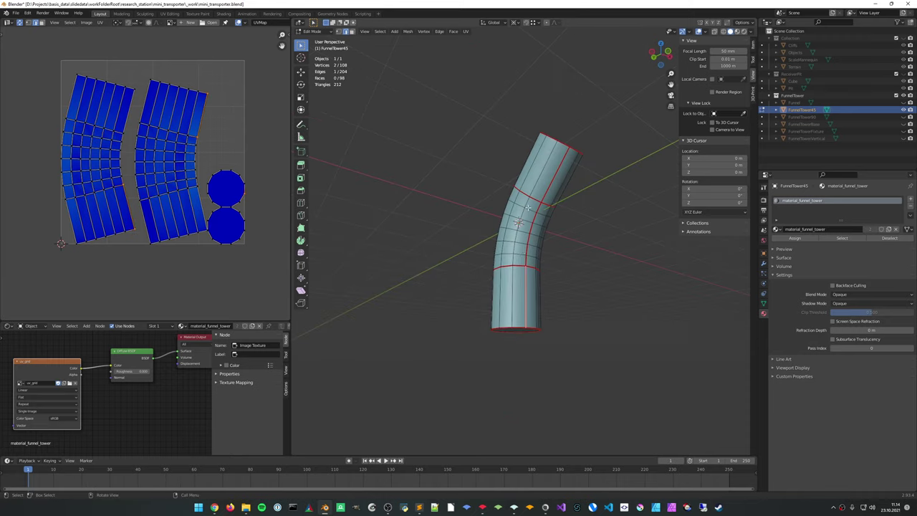
{"action": "middle_click_drag", "start_coordinate": [527, 207], "coordinate": [612, 248]}
{"action": "middle_click_drag", "start_coordinate": [454, 308], "coordinate": [491, 310]}
{"action": "left_click", "coordinate": [491, 309]}
{"action": "left_click", "coordinate": [492, 126], "text": "ctrl"}
{"action": "right_click", "coordinate": [492, 154]}
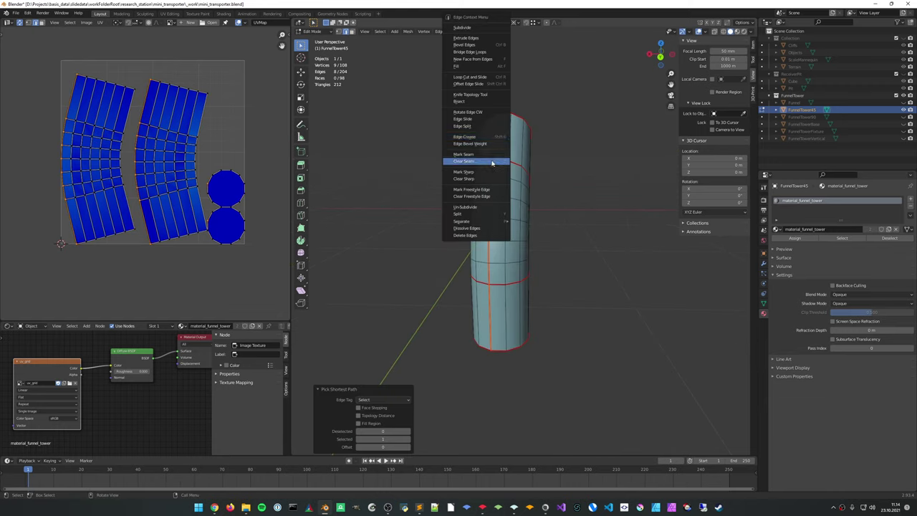
{"action": "left_click", "coordinate": [492, 162]}
Unwrap the whole FunnelTower45 mesh with the curved section as a single island
{"action": "middle_click_drag", "start_coordinate": [494, 172], "coordinate": [515, 186]}
{"action": "key", "text": "Tab"}
{"action": "key", "text": "Tab"}
{"action": "key", "text": "a"}
{"action": "key", "text": "u"}
{"action": "left_click", "coordinate": [549, 217]}
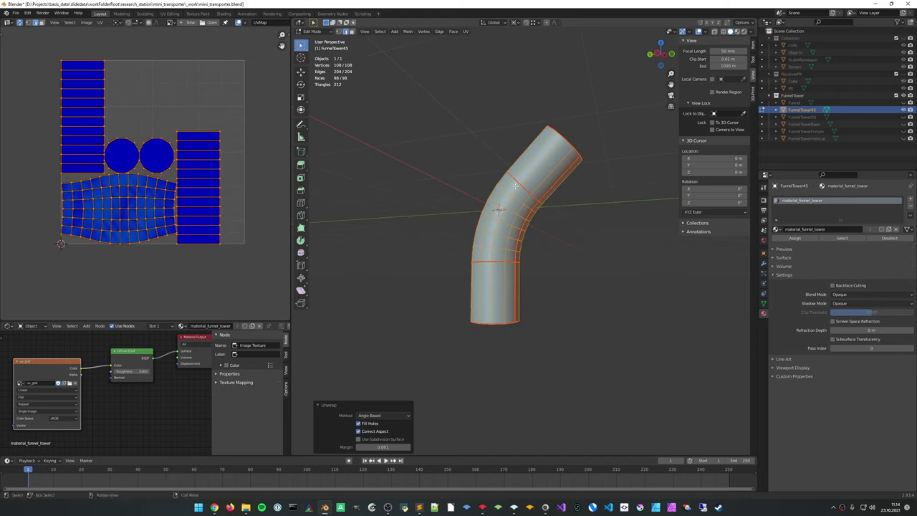
Return the viewport to material preview and examine the checker pattern across the loop seams and along the bend
{"action": "middle_click_drag", "start_coordinate": [508, 231], "coordinate": [465, 234]}
{"action": "mouse_move", "coordinate": [584, 240]}
{"action": "middle_mouse_down"}
{"action": "mouse_move", "coordinate": [538, 239]}
{"action": "mouse_move", "coordinate": [523, 225]}
{"action": "middle_mouse_up"}
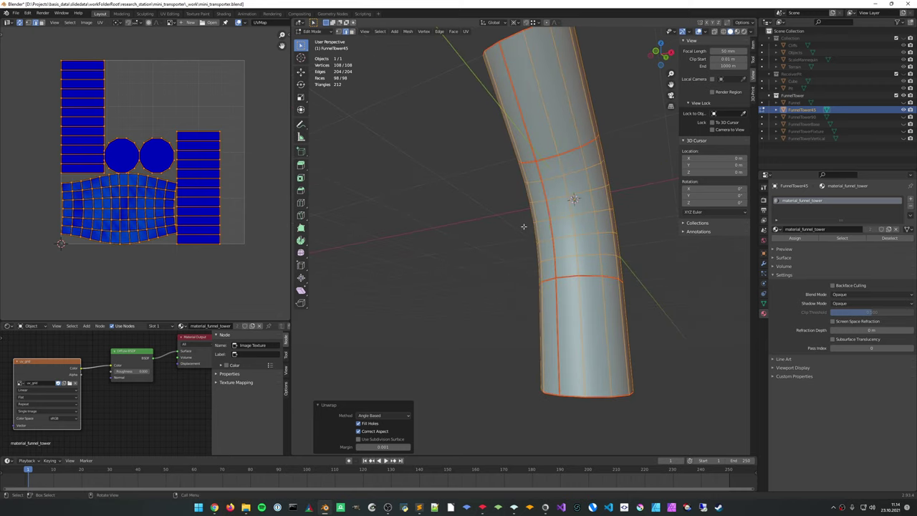
{"action": "mouse_move", "coordinate": [608, 227]}
{"action": "middle_mouse_down"}
{"action": "mouse_move", "coordinate": [574, 225]}
{"action": "mouse_move", "coordinate": [505, 248]}
{"action": "mouse_move", "coordinate": [463, 308]}
{"action": "mouse_move", "coordinate": [626, 202]}
{"action": "mouse_move", "coordinate": [565, 258]}
{"action": "mouse_move", "coordinate": [597, 263]}
{"action": "mouse_move", "coordinate": [562, 274]}
{"action": "middle_mouse_up"}
{"action": "left_click", "coordinate": [738, 31]}
{"action": "mouse_move", "coordinate": [623, 144]}
{"action": "middle_mouse_down"}
{"action": "mouse_move", "coordinate": [569, 214]}
{"action": "mouse_move", "coordinate": [552, 212]}
{"action": "mouse_move", "coordinate": [538, 227]}
{"action": "mouse_move", "coordinate": [480, 215]}
{"action": "mouse_move", "coordinate": [588, 229]}
{"action": "mouse_move", "coordinate": [579, 219]}
{"action": "mouse_move", "coordinate": [622, 142]}
{"action": "middle_mouse_up"}
{"action": "key", "text": "Tab"}
{"action": "key", "text": "Tab"}
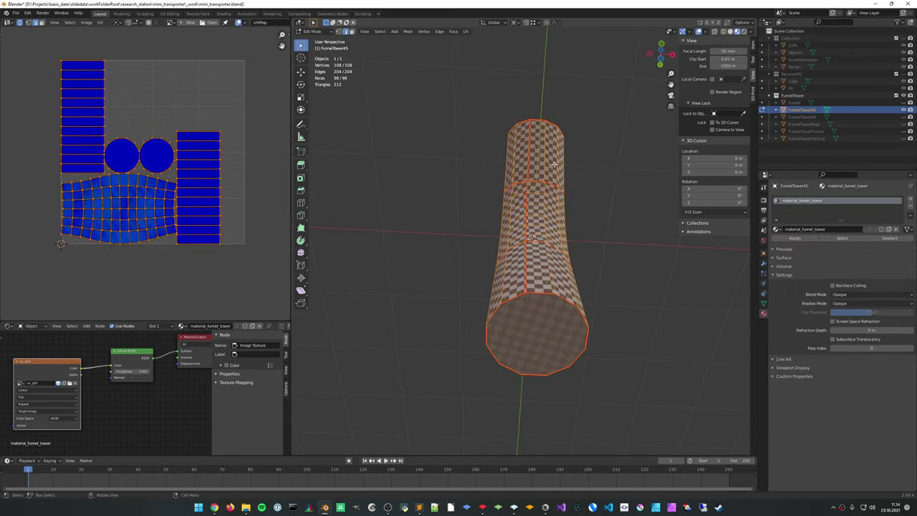
{"action": "middle_click_drag", "start_coordinate": [554, 164], "coordinate": [619, 217]}
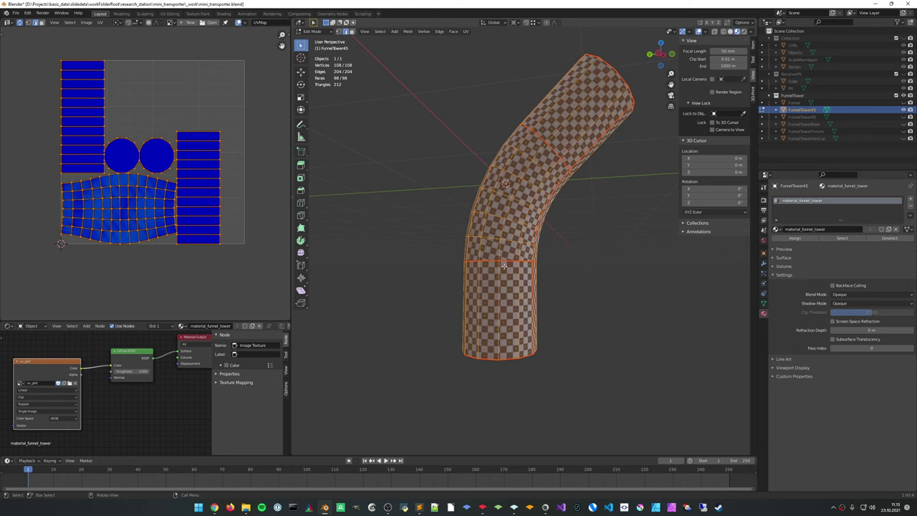
{"action": "middle_click_drag", "start_coordinate": [493, 248], "coordinate": [579, 226]}
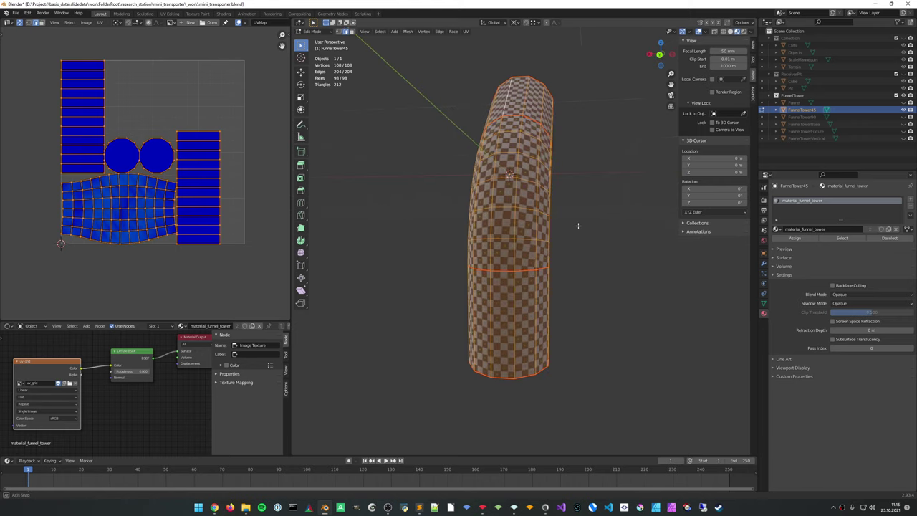
Mark a seam along the outer side of the curved section only, between the two seam loops
{"action": "left_click", "coordinate": [511, 215]}
{"action": "middle_click_drag", "start_coordinate": [512, 215], "coordinate": [524, 256]}
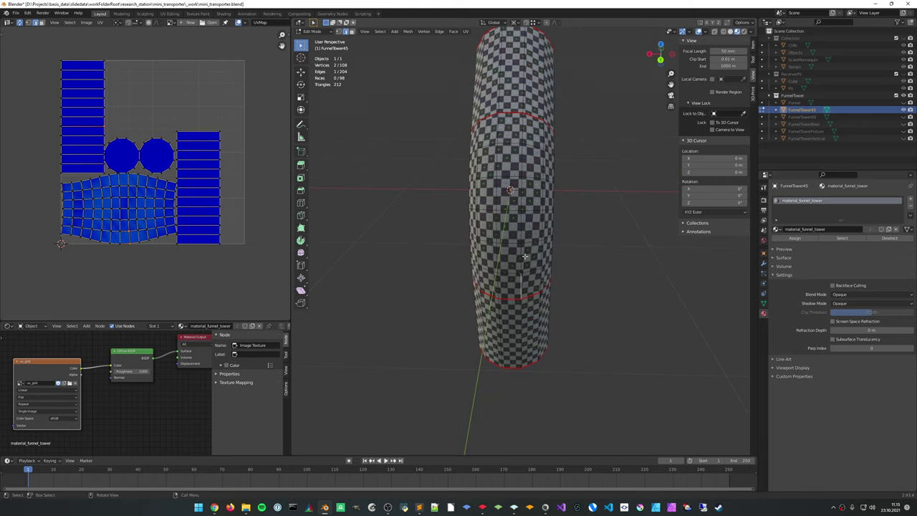
{"action": "left_click", "coordinate": [527, 130], "text": "ctrl"}
{"action": "right_click", "coordinate": [527, 135]}
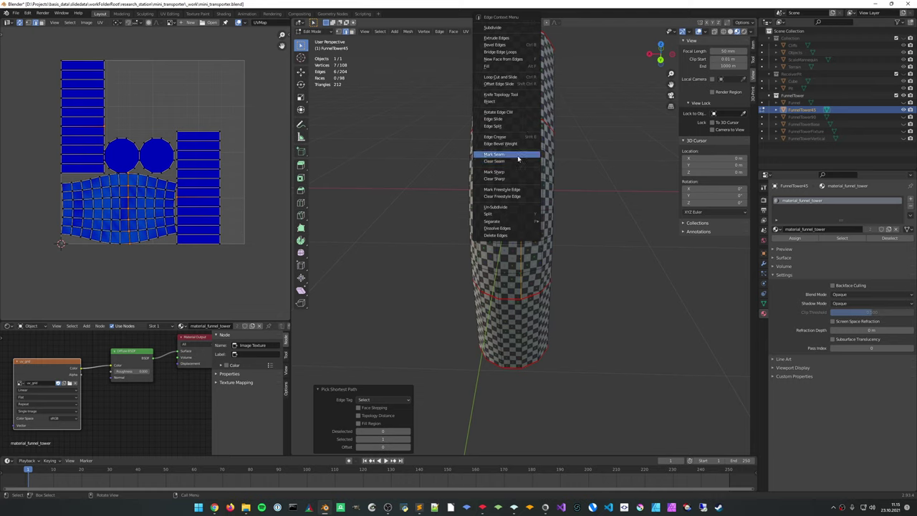
{"action": "left_click", "coordinate": [521, 162]}
Unwrap the whole FunnelTower45 mesh with the curved section split in two and check the checker texture from both sides
{"action": "key", "text": "a"}
{"action": "scroll", "coordinate": [521, 172], "scroll_direction": "down", "scroll_amount": 3}
{"action": "middle_click_drag", "start_coordinate": [521, 172], "coordinate": [543, 197]}
{"action": "key", "text": "u"}
{"action": "left_click", "coordinate": [530, 195]}
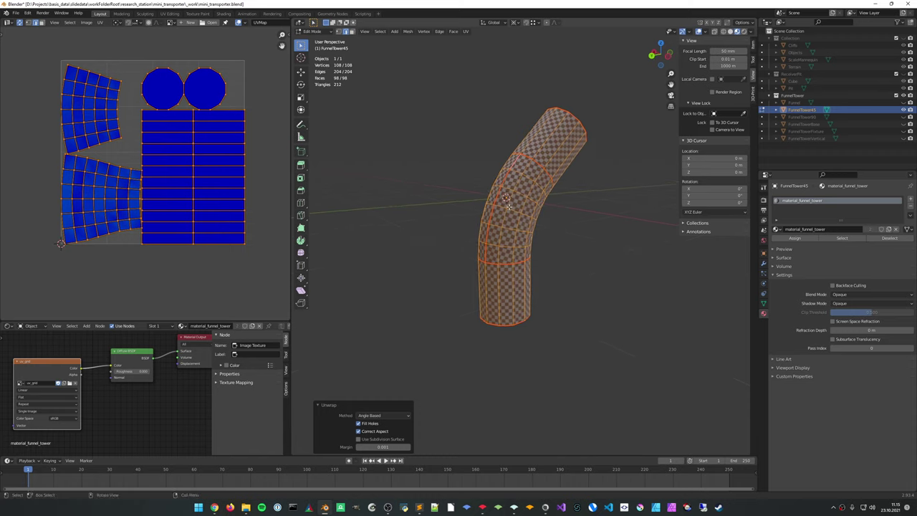
{"action": "key", "text": "Tab"}
{"action": "middle_click_drag", "start_coordinate": [600, 221], "coordinate": [581, 217]}
{"action": "key", "text": "Tab"}
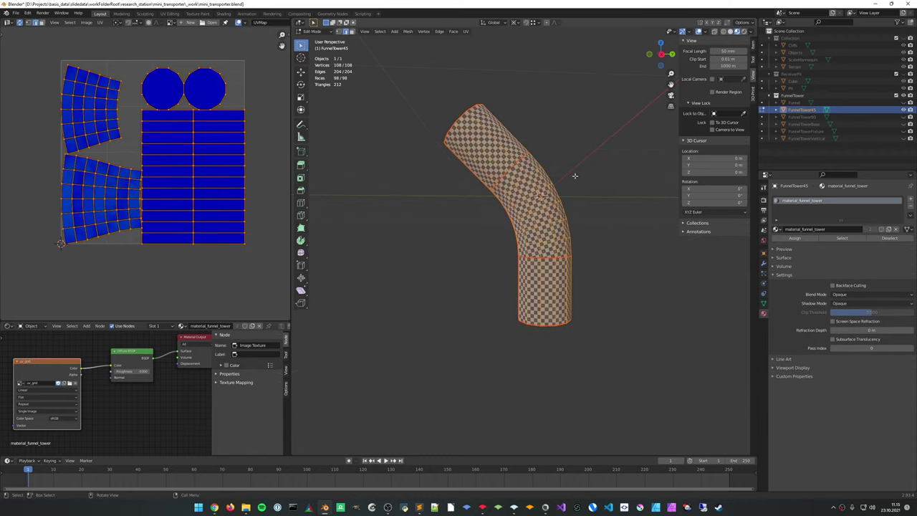
{"action": "mouse_move", "coordinate": [573, 176]}
{"action": "middle_mouse_down"}
{"action": "mouse_move", "coordinate": [592, 184]}
{"action": "mouse_move", "coordinate": [575, 162]}
{"action": "mouse_move", "coordinate": [588, 164]}
{"action": "mouse_move", "coordinate": [569, 164]}
{"action": "mouse_move", "coordinate": [562, 98]}
{"action": "mouse_move", "coordinate": [569, 161]}
{"action": "middle_mouse_up"}
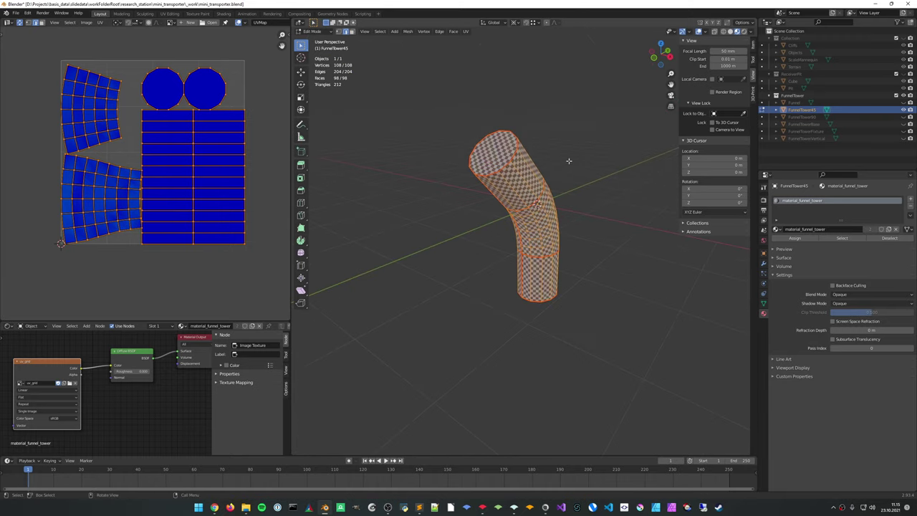
Hide FunnelTower45, show FunnelTower90 and open its mesh in edit mode
{"action": "left_click", "coordinate": [903, 109]}
{"action": "left_click", "coordinate": [903, 117]}
{"action": "middle_click_drag", "start_coordinate": [612, 206], "coordinate": [564, 209]}
{"action": "key", "text": "Tab"}
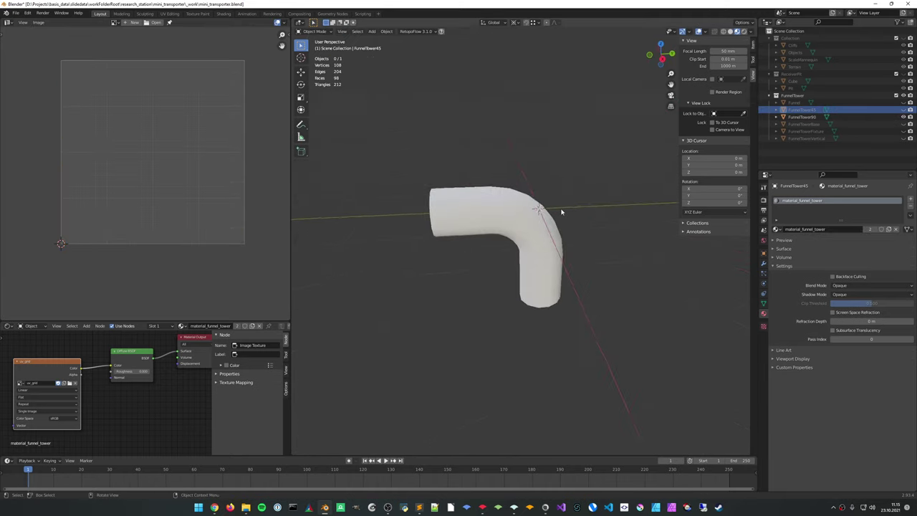
{"action": "left_click", "coordinate": [542, 210]}
{"action": "key", "text": "Tab"}
{"action": "scroll", "coordinate": [467, 190], "scroll_direction": "up", "scroll_amount": 2}
Mark seams on the two edge loops where FunnelTower90's curved section meets its straight ends
{"action": "left_click", "coordinate": [470, 189], "text": "alt"}
{"action": "middle_click_drag", "start_coordinate": [469, 189], "coordinate": [501, 196]}
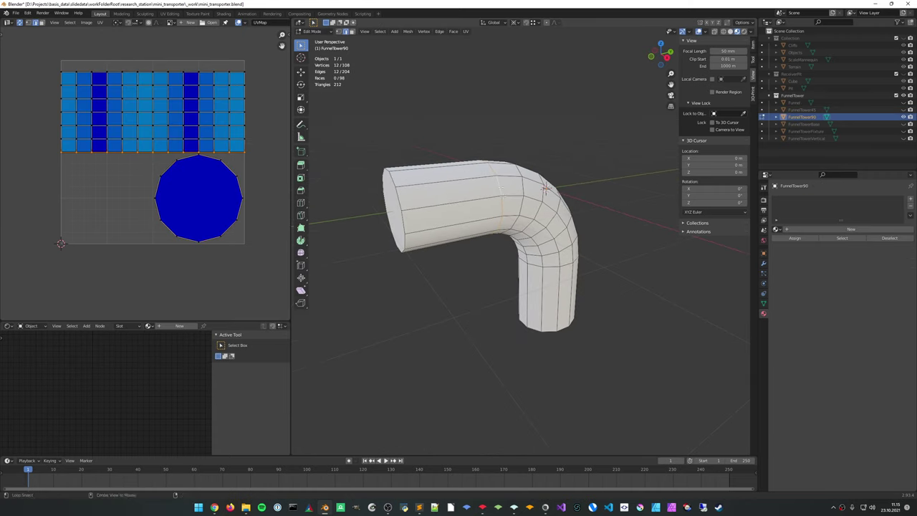
{"action": "right_click", "coordinate": [497, 189]}
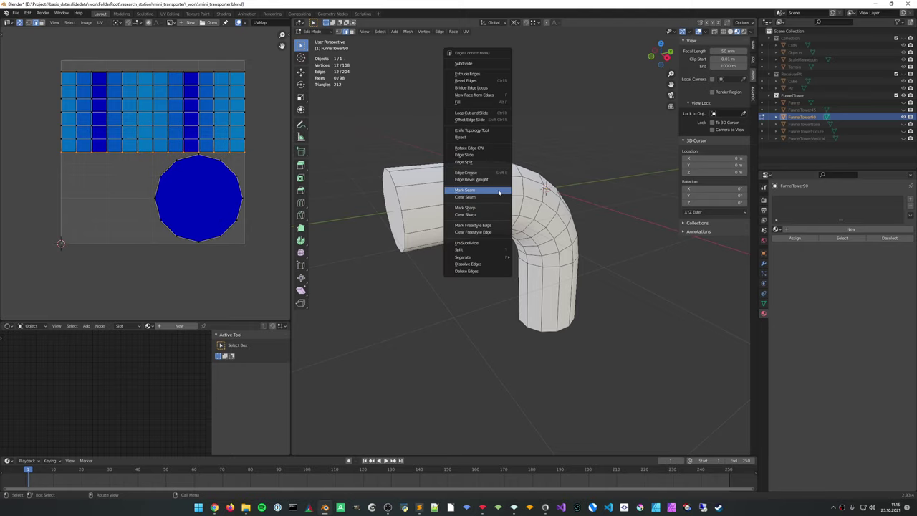
{"action": "left_click", "coordinate": [500, 190]}
{"action": "left_click", "coordinate": [554, 263], "text": "alt+shift"}
{"action": "right_click", "coordinate": [554, 267]}
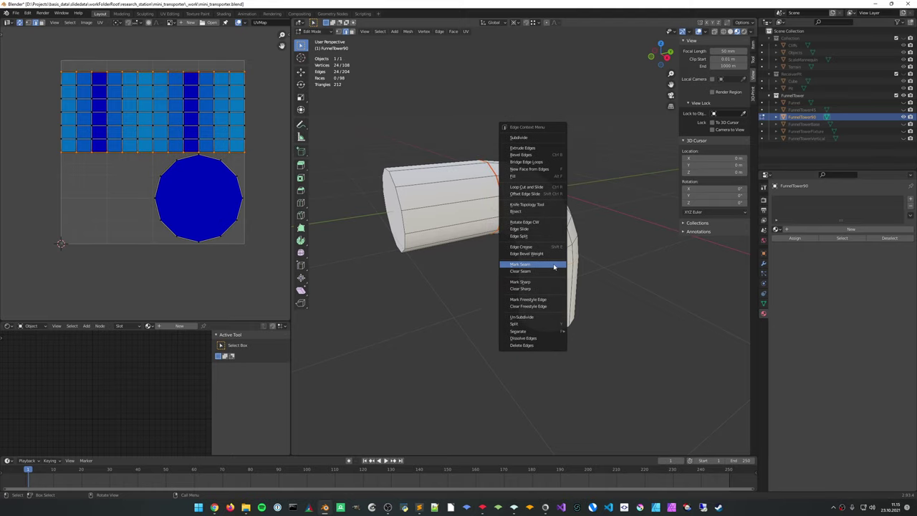
{"action": "left_click", "coordinate": [554, 265]}
Mark seams around both end caps of FunnelTower90
{"action": "right_click", "coordinate": [401, 202]}
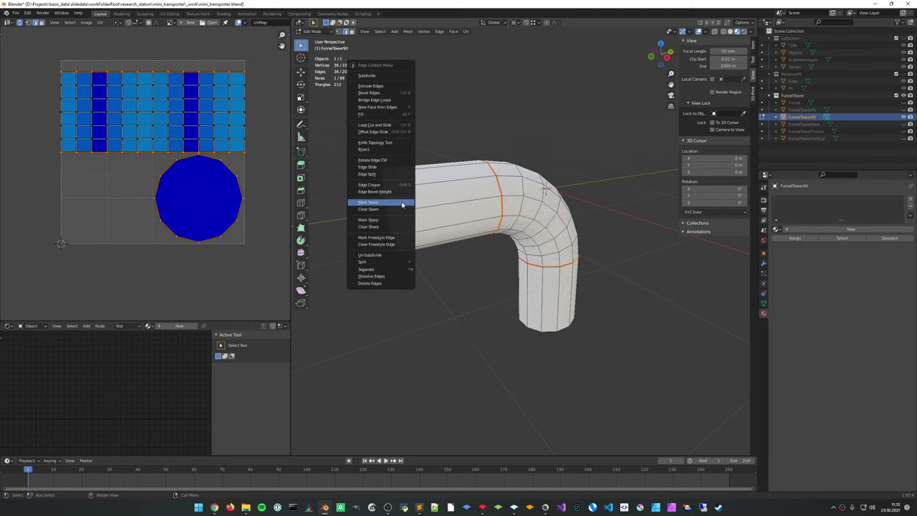
{"action": "left_click", "coordinate": [403, 202]}
{"action": "middle_click_drag", "start_coordinate": [495, 226], "coordinate": [479, 184]}
{"action": "right_click", "coordinate": [551, 309]}
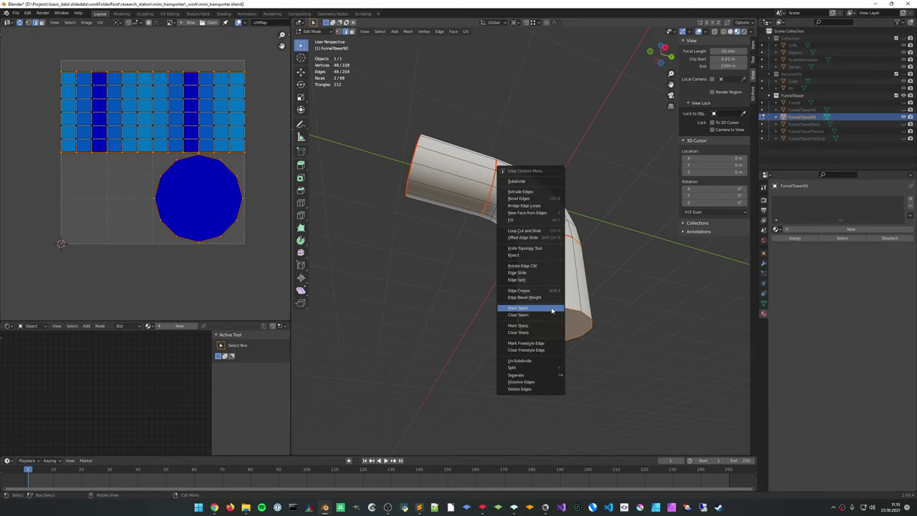
{"action": "left_click", "coordinate": [552, 309]}
Show FunnelTower45 in place of FunnelTower90 and open it in edit mode to examine its seam layout
{"action": "middle_click_drag", "start_coordinate": [552, 309], "coordinate": [531, 298]}
{"action": "middle_click_drag", "start_coordinate": [543, 207], "coordinate": [602, 236]}
{"action": "left_click", "coordinate": [904, 110]}
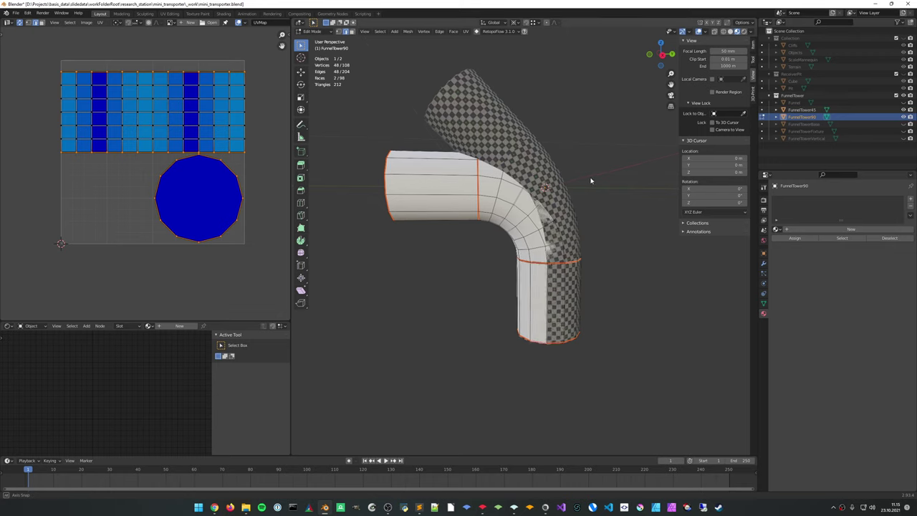
{"action": "middle_click_drag", "start_coordinate": [592, 181], "coordinate": [536, 195]}
{"action": "left_click", "coordinate": [904, 118]}
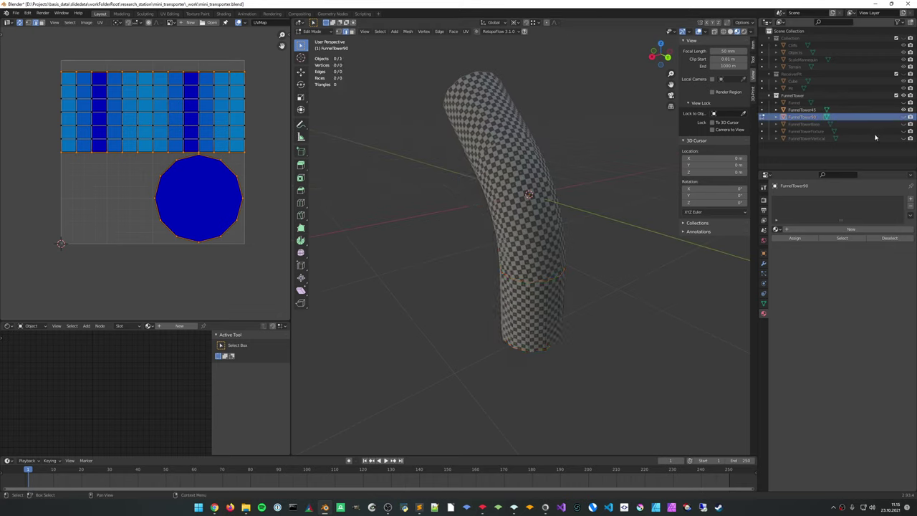
{"action": "key", "text": "Tab"}
{"action": "left_click", "coordinate": [524, 239]}
{"action": "middle_click_drag", "start_coordinate": [519, 230], "coordinate": [448, 205]}
{"action": "key", "text": "Tab"}
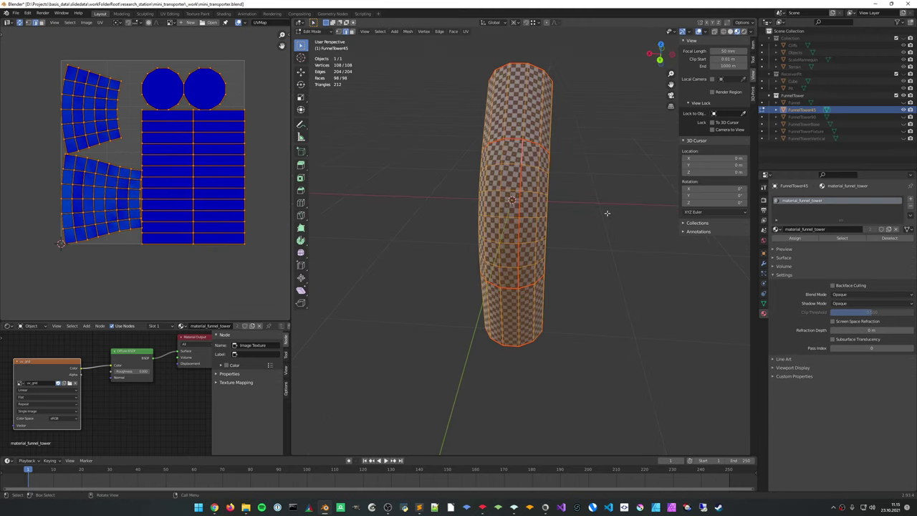
Hide FunnelTower45, show FunnelTower90 in its place and open its mesh in edit mode
{"action": "key", "text": "alt+a"}
{"action": "middle_click_drag", "start_coordinate": [601, 205], "coordinate": [510, 168]}
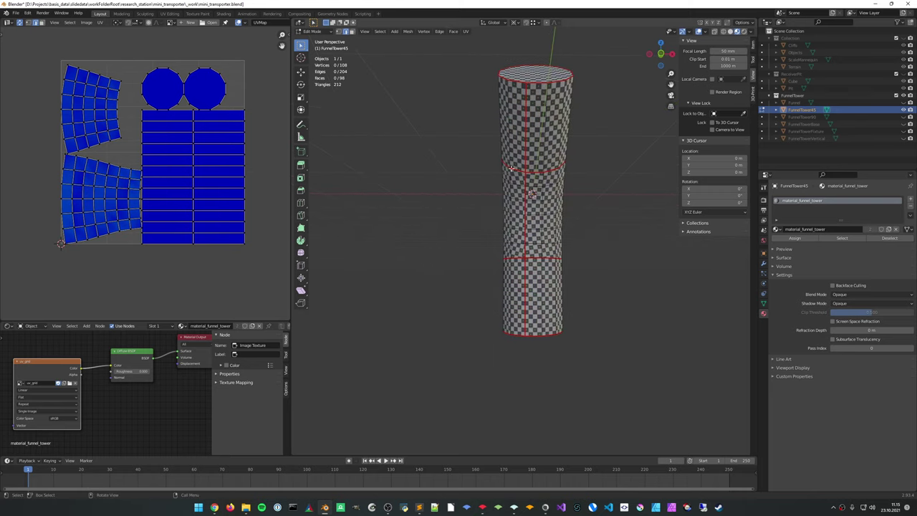
{"action": "left_click", "coordinate": [904, 110]}
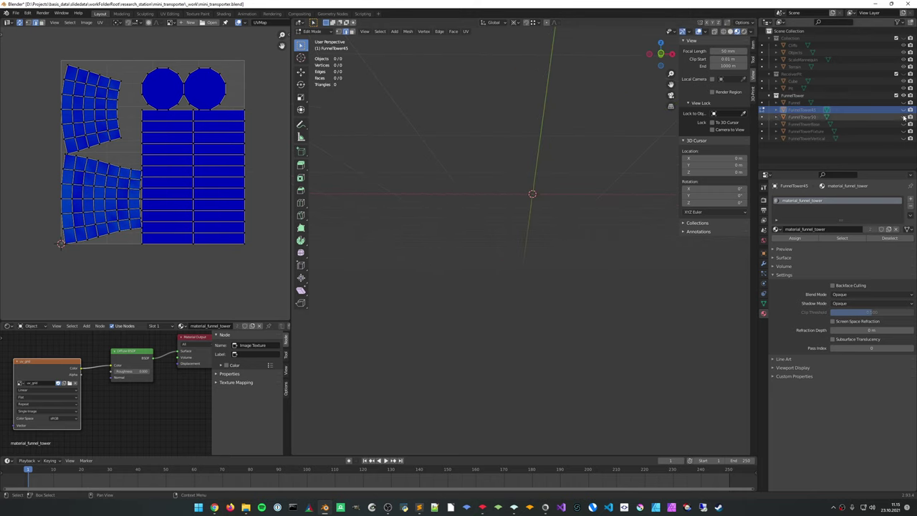
{"action": "left_click", "coordinate": [904, 117]}
{"action": "middle_click_drag", "start_coordinate": [578, 225], "coordinate": [533, 168]}
{"action": "key", "text": "Tab"}
{"action": "left_click", "coordinate": [533, 166]}
{"action": "key", "text": "Tab"}
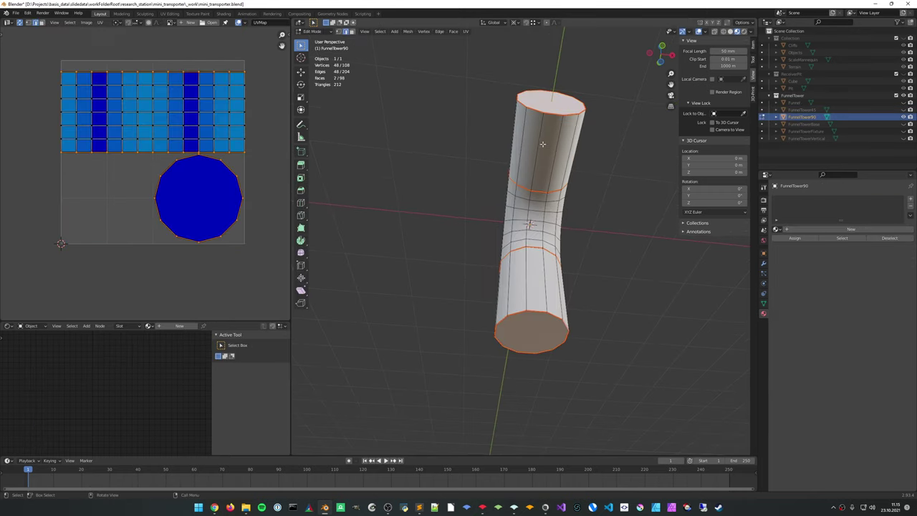
Mark a lengthwise seam along the inner side of FunnelTower90's bend, running through both straight ends
{"action": "left_click", "coordinate": [537, 159]}
{"action": "left_click", "coordinate": [531, 287], "text": "ctrl"}
{"action": "right_click", "coordinate": [532, 289]}
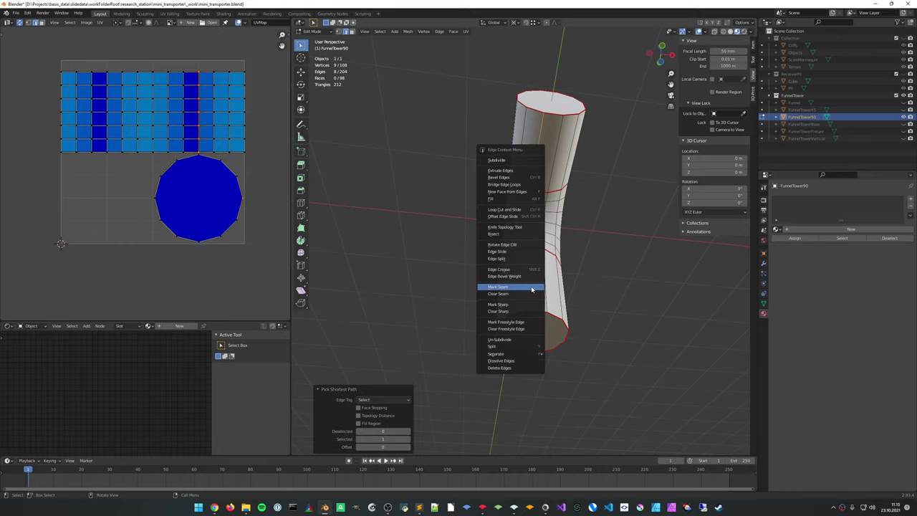
{"action": "left_click", "coordinate": [532, 287]}
Mark a lengthwise seam along the outer side of FunnelTower90's curved section, between its two loop seams
{"action": "middle_click_drag", "start_coordinate": [600, 209], "coordinate": [443, 245]}
{"action": "middle_click_drag", "start_coordinate": [493, 217], "coordinate": [519, 294]}
{"action": "left_click", "coordinate": [512, 264]}
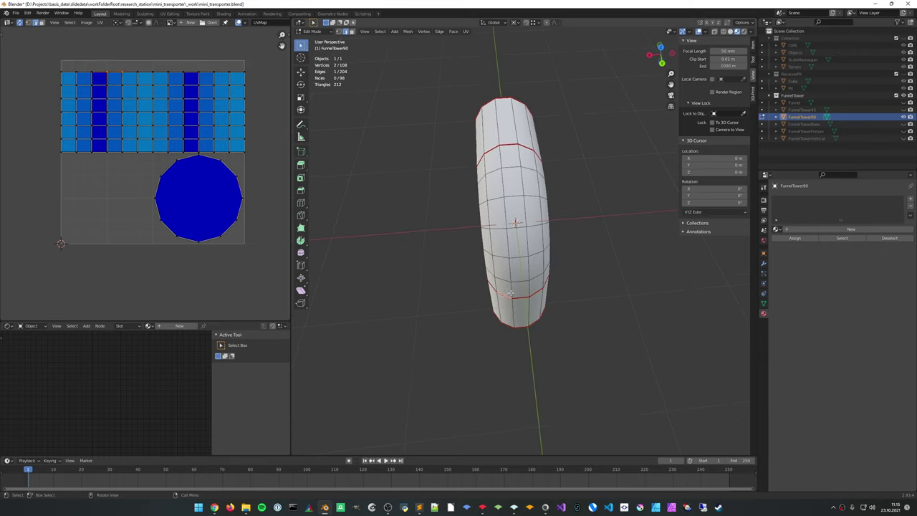
{"action": "left_click", "coordinate": [501, 159], "text": "ctrl"}
{"action": "right_click", "coordinate": [504, 159]}
{"action": "left_click", "coordinate": [506, 160]}
Select the entire FunnelTower90 mesh and UV-unwrap it with Unwrap
{"action": "middle_click_drag", "start_coordinate": [479, 215], "coordinate": [558, 192]}
{"action": "key", "text": "Tab"}
{"action": "key", "text": "Tab"}
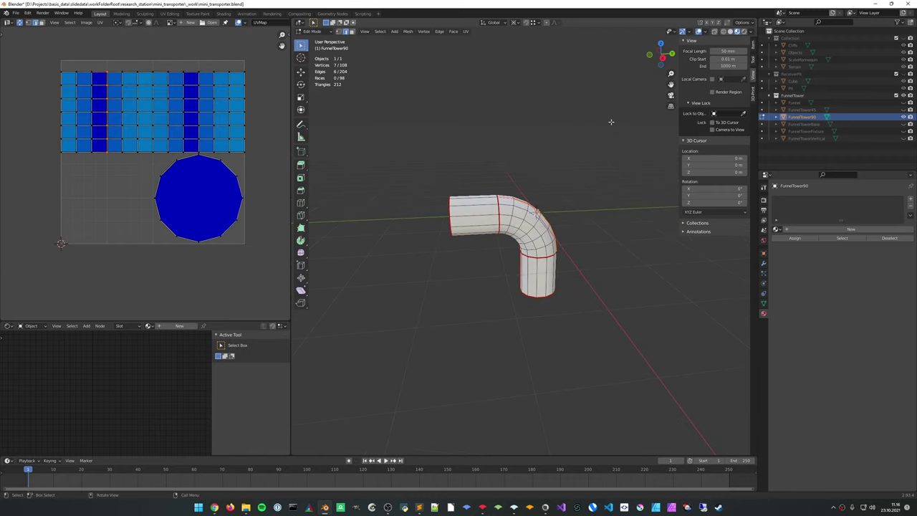
{"action": "key", "text": "a"}
{"action": "key", "text": "alt+a"}
{"action": "key", "text": "a"}
{"action": "key", "text": "u"}
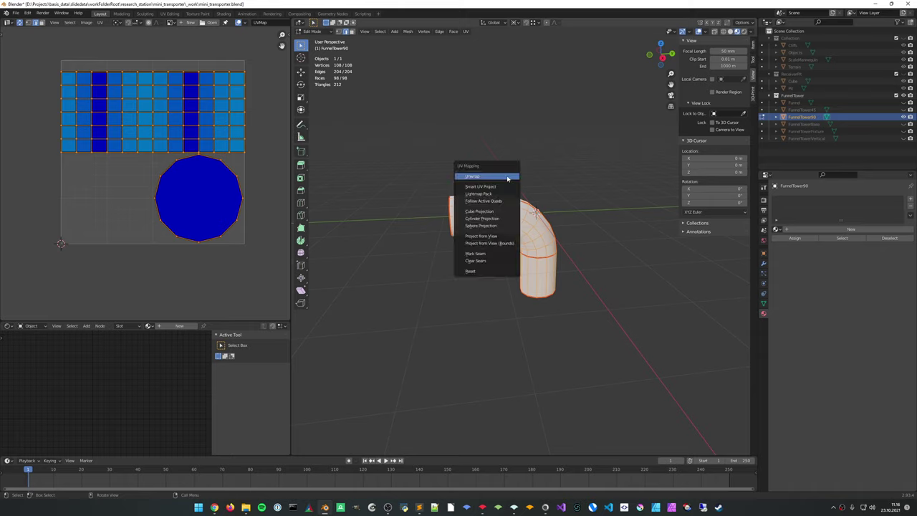
{"action": "left_click", "coordinate": [507, 176]}
Assign the existing material_funnel_tower material to FunnelTower90 in object mode and view the checker pattern
{"action": "scroll", "coordinate": [526, 192], "scroll_direction": "up", "scroll_amount": 3}
{"action": "key", "text": "Tab"}
{"action": "middle_click_drag", "start_coordinate": [526, 192], "coordinate": [534, 191]}
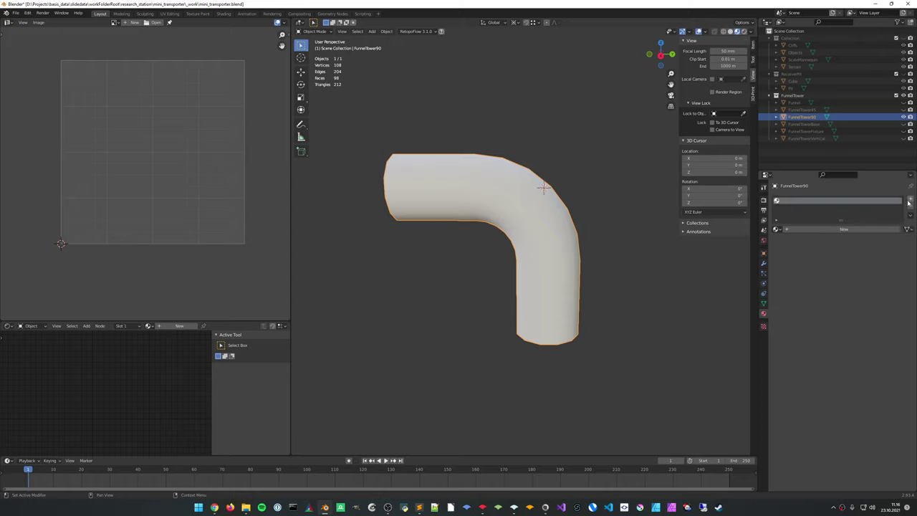
{"action": "left_click", "coordinate": [778, 230]}
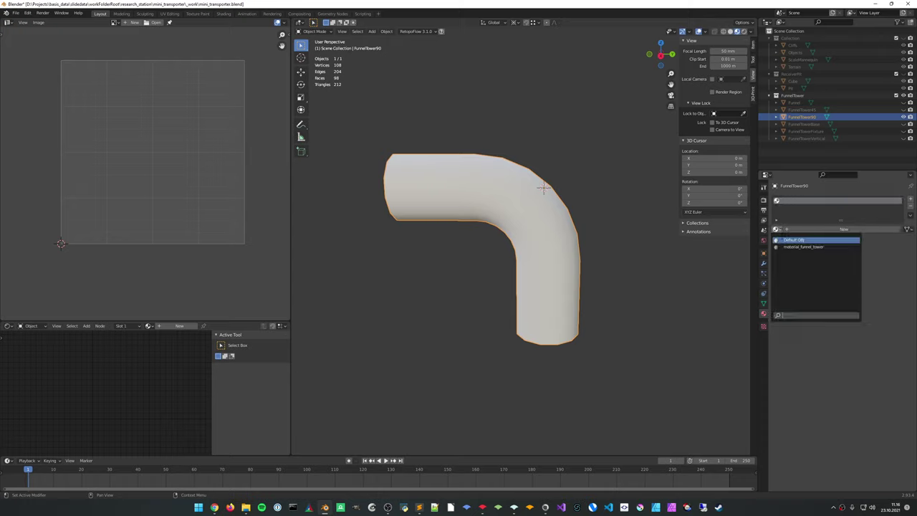
{"action": "left_click", "coordinate": [785, 248]}
{"action": "middle_click_drag", "start_coordinate": [628, 194], "coordinate": [523, 113]}
{"action": "scroll", "coordinate": [545, 136], "scroll_direction": "down", "scroll_amount": 3}
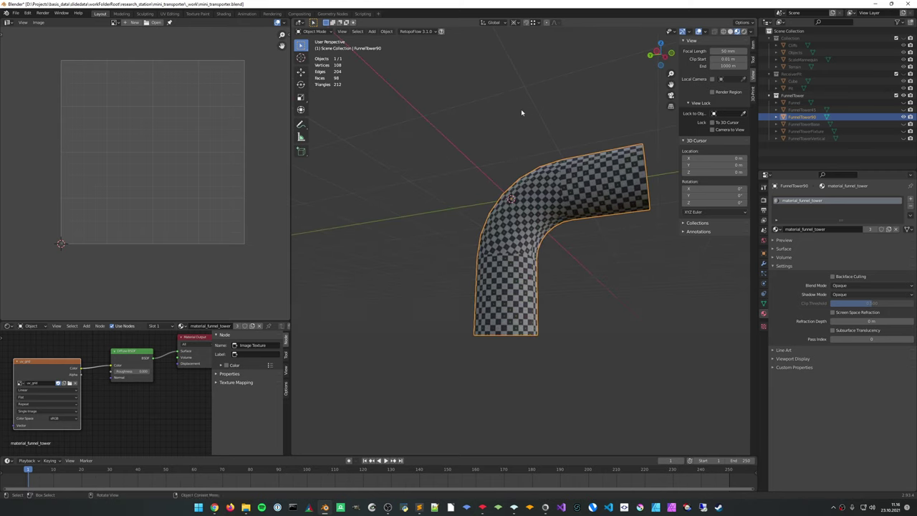
Hide FunnelTower90, show FunnelTowerBase and open its mesh in edit mode
{"action": "key", "text": "Tab"}
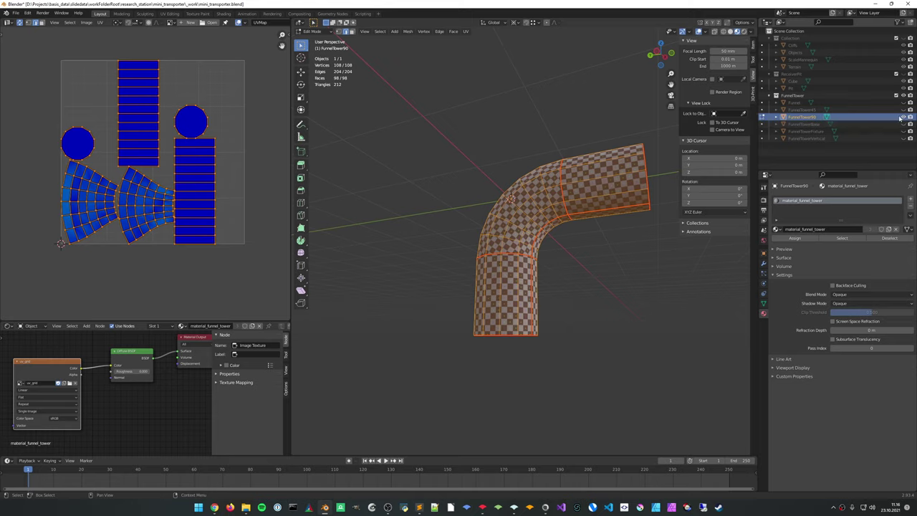
{"action": "left_click", "coordinate": [902, 117]}
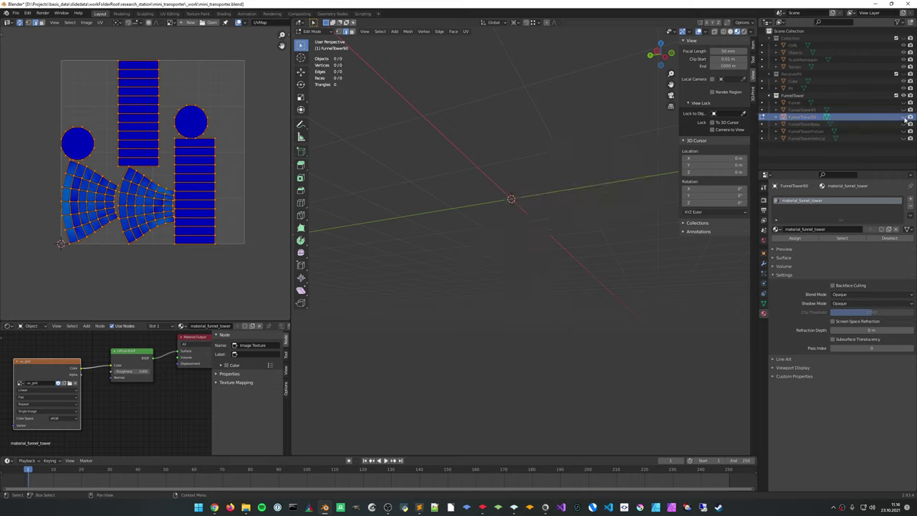
{"action": "left_click", "coordinate": [904, 110]}
{"action": "left_click", "coordinate": [903, 110]}
{"action": "left_click", "coordinate": [904, 117]}
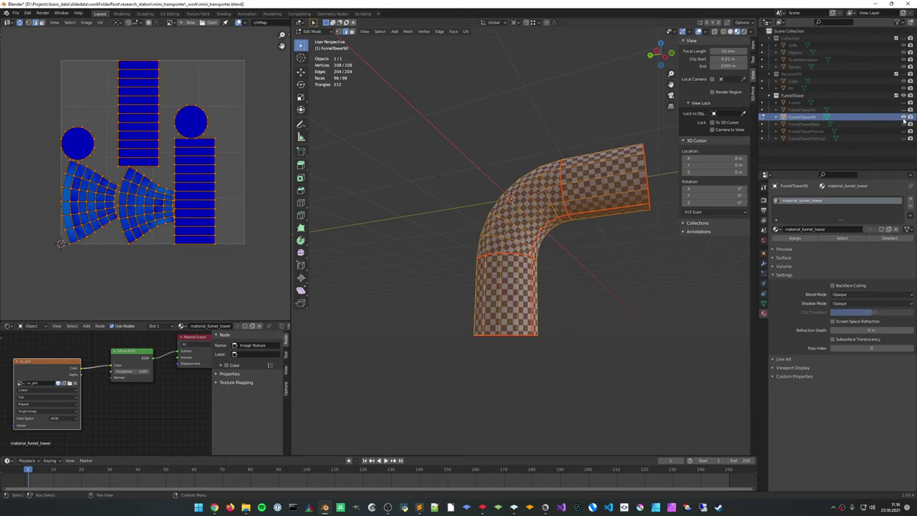
{"action": "left_click", "coordinate": [904, 117]}
{"action": "left_click", "coordinate": [903, 124]}
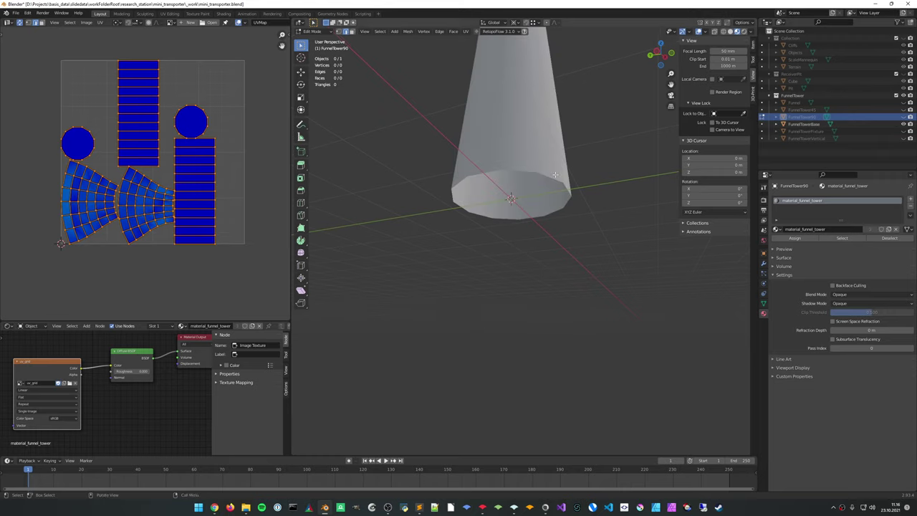
{"action": "middle_click_drag", "start_coordinate": [577, 139], "coordinate": [609, 257]}
{"action": "key", "text": "Tab"}
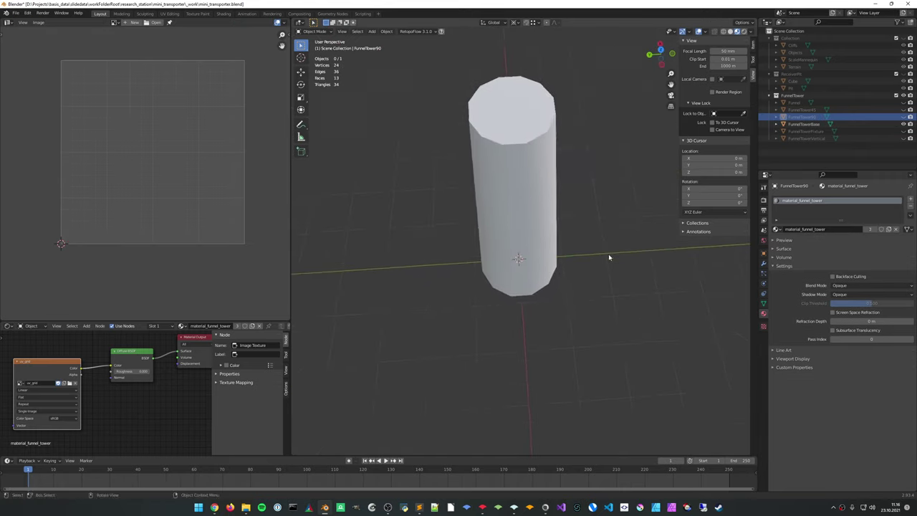
{"action": "left_click", "coordinate": [519, 151]}
{"action": "key", "text": "Tab"}
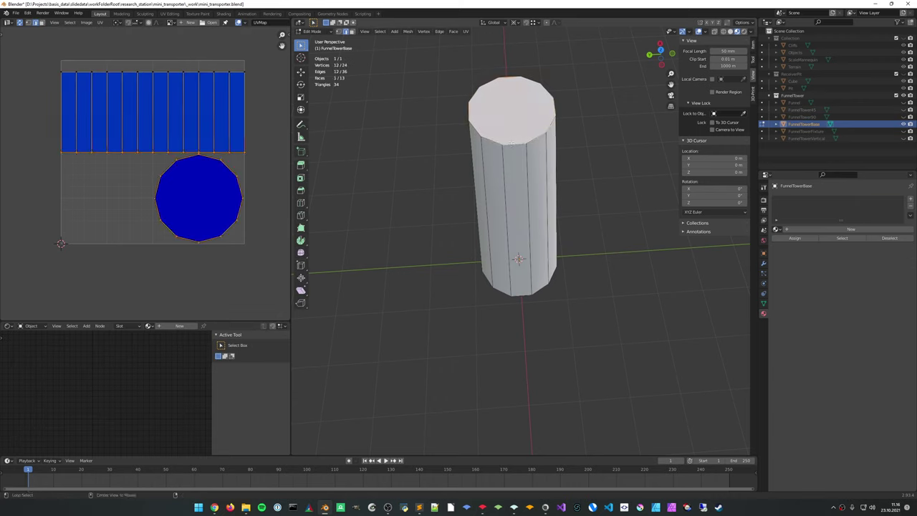
Mark seams around FunnelTowerBase's top cap and along one vertical side edge
{"action": "right_click", "coordinate": [512, 143]}
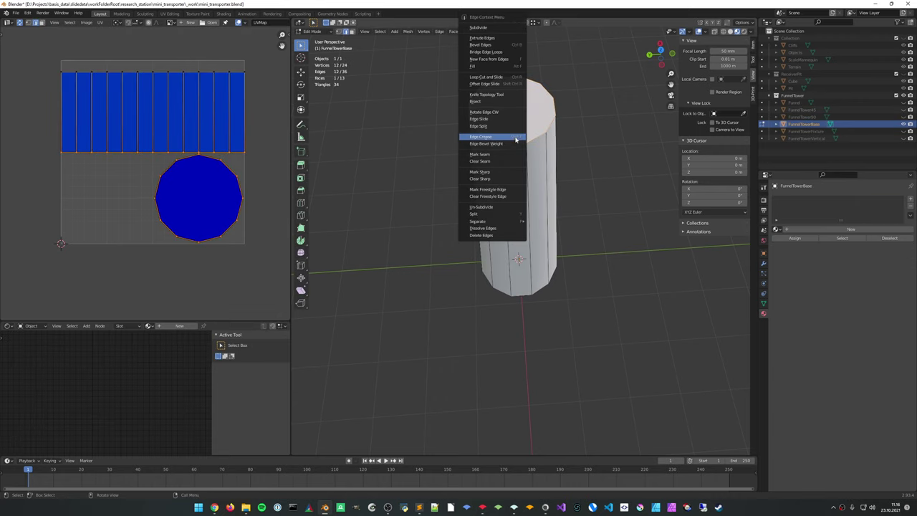
{"action": "left_click", "coordinate": [502, 162]}
{"action": "middle_click_drag", "start_coordinate": [502, 162], "coordinate": [527, 165]}
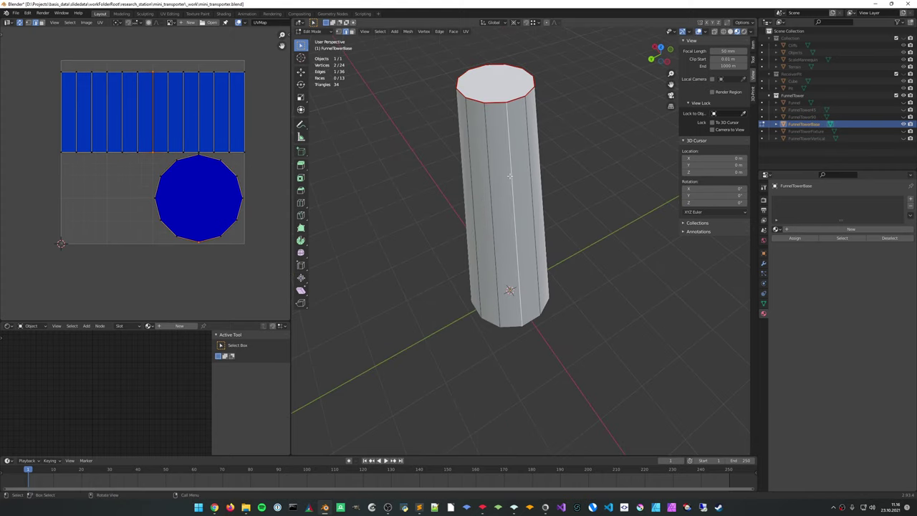
{"action": "right_click", "coordinate": [504, 176]}
{"action": "left_click", "coordinate": [504, 169]}
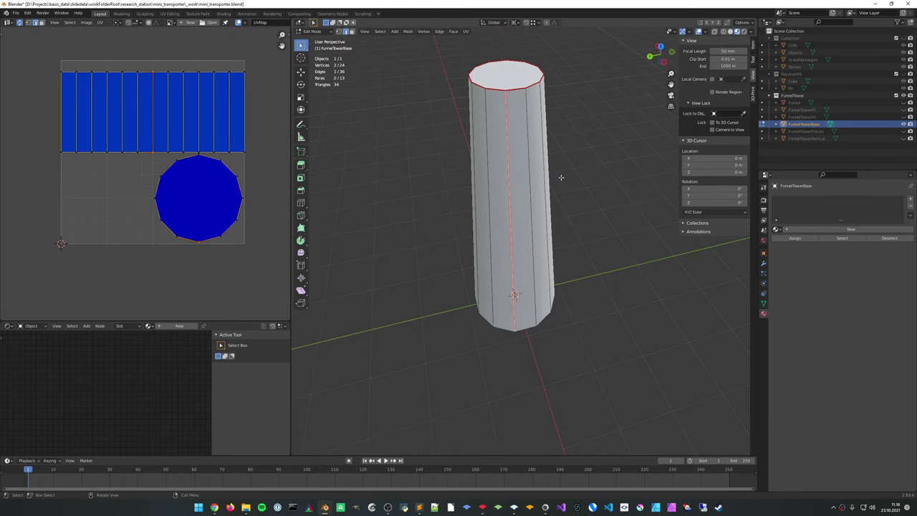
Add a material slot to FunnelTowerBase and assign material_funnel_tower to it, with the whole mesh selected
{"action": "scroll", "coordinate": [566, 174], "scroll_direction": "down", "scroll_amount": 3}
{"action": "middle_click_drag", "start_coordinate": [504, 178], "coordinate": [604, 175]}
{"action": "left_click", "coordinate": [566, 173]}
{"action": "key", "text": "a"}
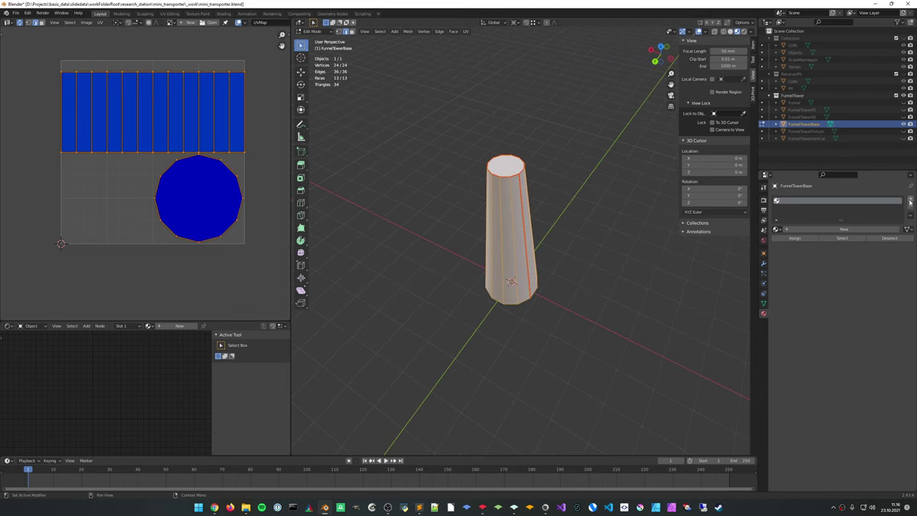
{"action": "left_click", "coordinate": [776, 228]}
{"action": "left_click", "coordinate": [788, 239]}
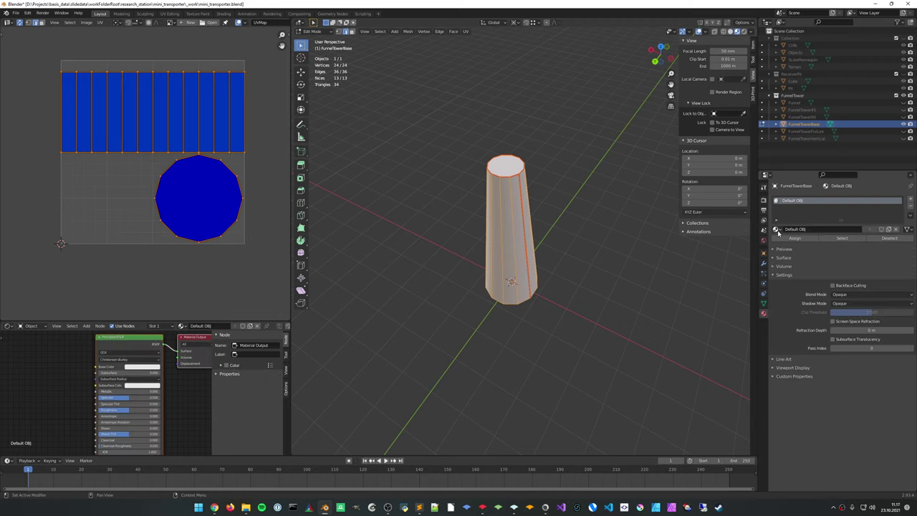
{"action": "left_click", "coordinate": [777, 229]}
{"action": "left_click", "coordinate": [795, 247]}
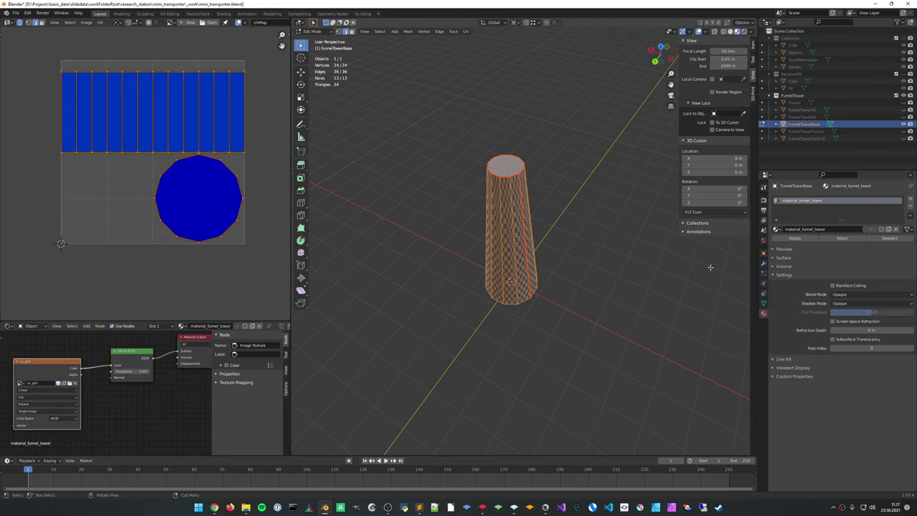
UV-unwrap the whole FunnelTowerBase mesh with Unwrap and inspect the checker pattern from several sides
{"action": "scroll", "coordinate": [578, 202], "scroll_direction": "up", "scroll_amount": 2}
{"action": "key", "text": "u"}
{"action": "left_click", "coordinate": [579, 201]}
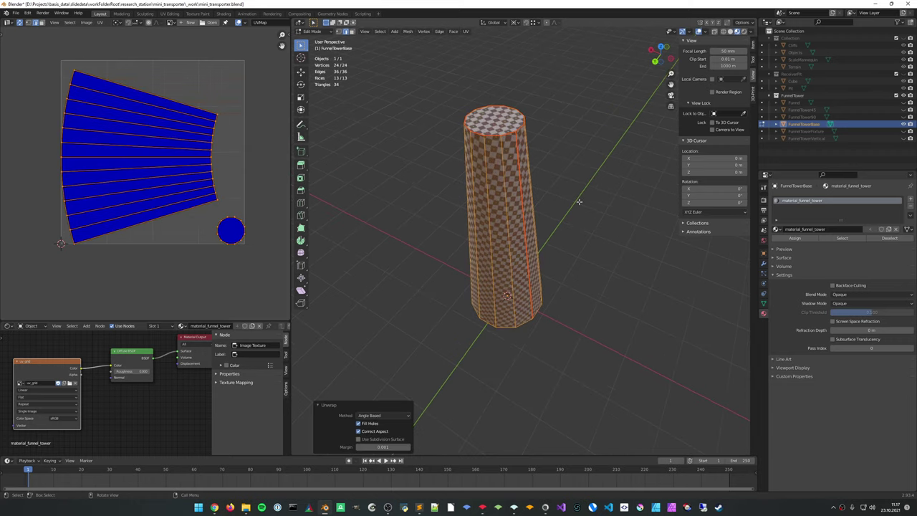
{"action": "middle_click_drag", "start_coordinate": [579, 201], "coordinate": [487, 217]}
{"action": "key", "text": "Tab"}
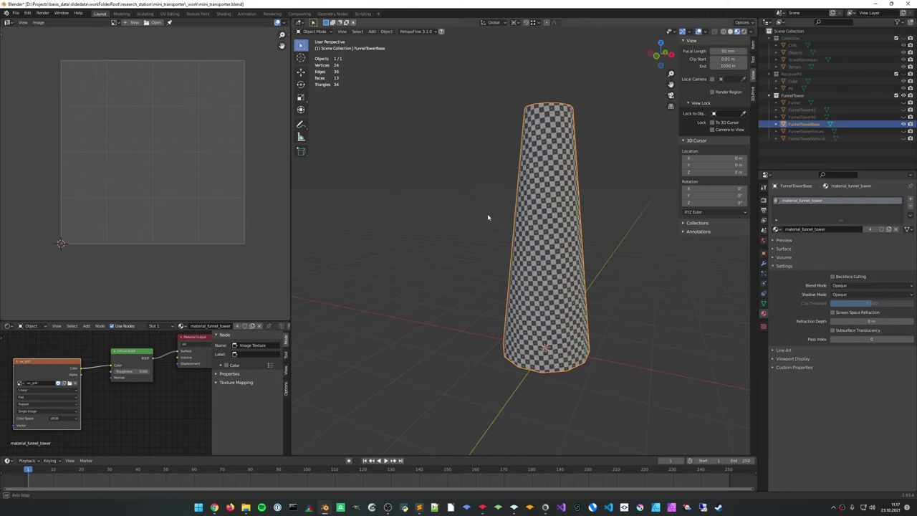
{"action": "middle_click_drag", "start_coordinate": [547, 265], "coordinate": [537, 360]}
{"action": "middle_click_drag", "start_coordinate": [550, 149], "coordinate": [630, 187]}
{"action": "key", "text": "Tab"}
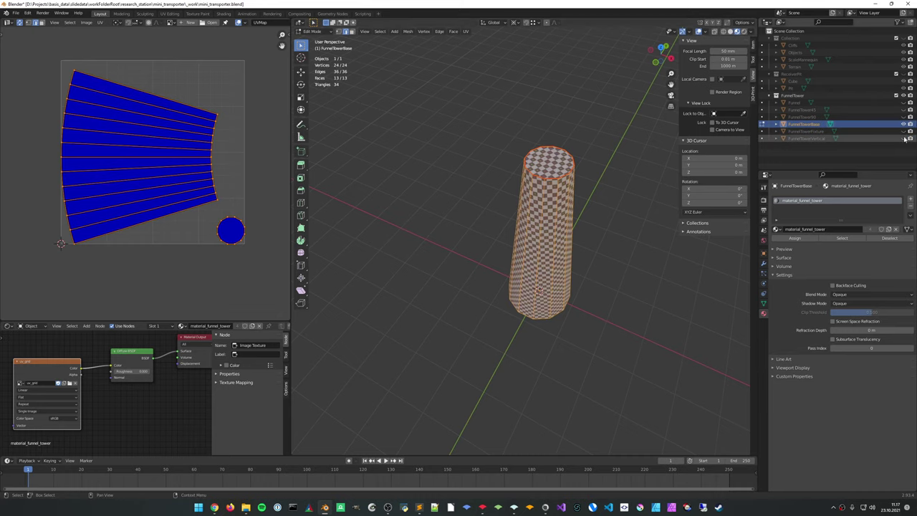
Hide FunnelTowerBase, take a brief look at FunnelTowerFixture, hide it too, and show and select FunnelTowerVertical
{"action": "left_click", "coordinate": [903, 124]}
{"action": "left_click", "coordinate": [904, 131]}
{"action": "mouse_move", "coordinate": [583, 260]}
{"action": "middle_mouse_down"}
{"action": "mouse_move", "coordinate": [546, 231]}
{"action": "mouse_move", "coordinate": [559, 188]}
{"action": "mouse_move", "coordinate": [588, 244]}
{"action": "middle_mouse_up"}
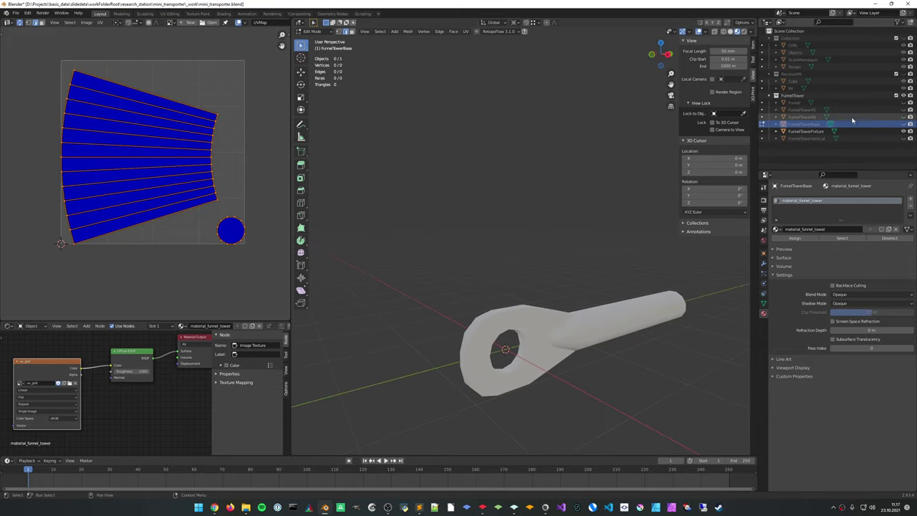
{"action": "left_click", "coordinate": [904, 131]}
{"action": "left_click", "coordinate": [904, 138]}
{"action": "middle_click_drag", "start_coordinate": [562, 215], "coordinate": [570, 172]}
{"action": "key", "text": "Tab"}
{"action": "left_click", "coordinate": [516, 166]}
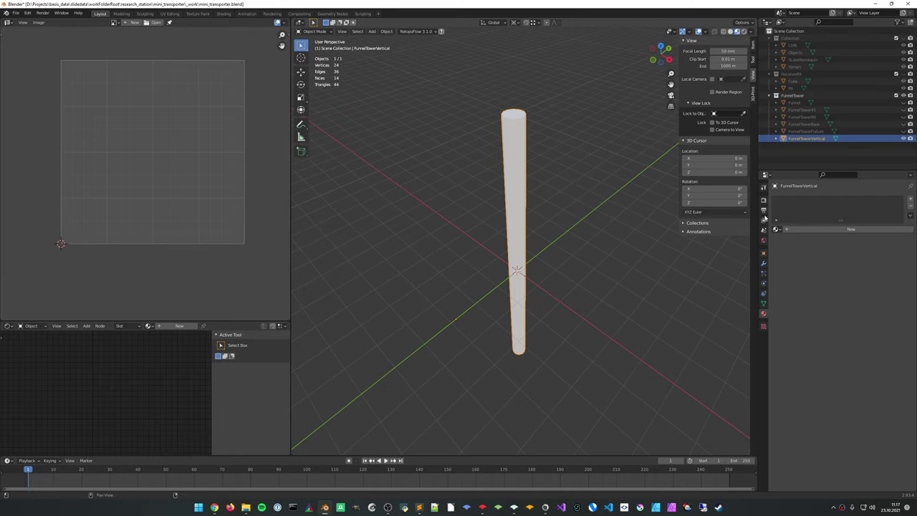
Assign the existing material_funnel_tower material to FunnelTowerVertical
{"action": "left_click", "coordinate": [776, 229]}
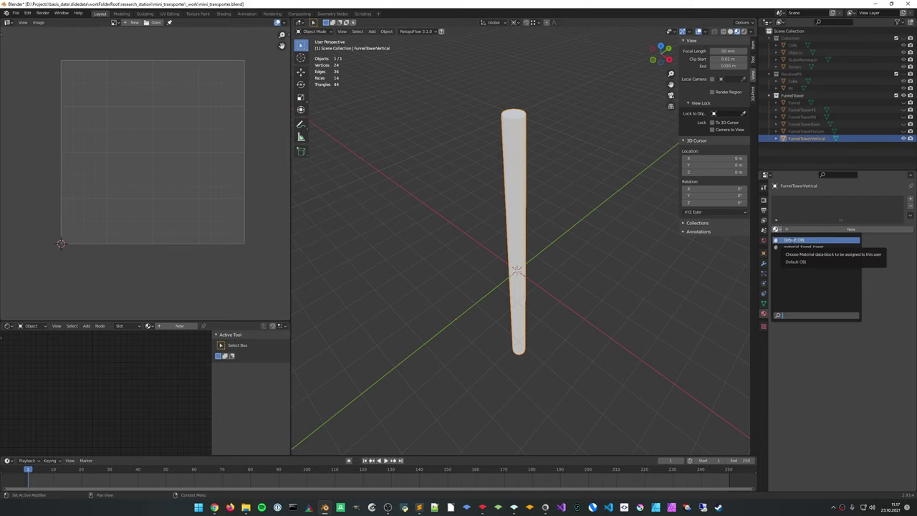
{"action": "left_click", "coordinate": [801, 246]}
{"action": "middle_click_drag", "start_coordinate": [525, 140], "coordinate": [519, 169]}
Open FunnelTowerVertical in edit mode and mark seams around both of its end caps
{"action": "key", "text": "Tab"}
{"action": "scroll", "coordinate": [510, 151], "scroll_direction": "up", "scroll_amount": 3}
{"action": "left_click", "coordinate": [513, 84], "text": "alt"}
{"action": "middle_click_drag", "start_coordinate": [513, 85], "coordinate": [583, 321]}
{"action": "scroll", "coordinate": [581, 330], "scroll_direction": "down", "scroll_amount": 3}
{"action": "left_click", "coordinate": [509, 285], "text": "alt+shift"}
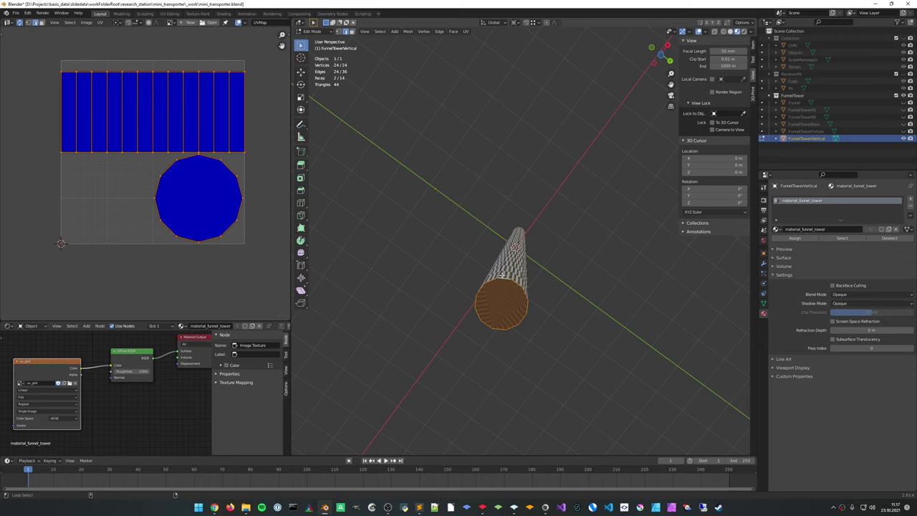
{"action": "right_click", "coordinate": [502, 278]}
{"action": "left_click", "coordinate": [503, 278]}
Mark a seam along one lengthwise side edge of FunnelTowerVertical
{"action": "middle_click_drag", "start_coordinate": [585, 241], "coordinate": [549, 302]}
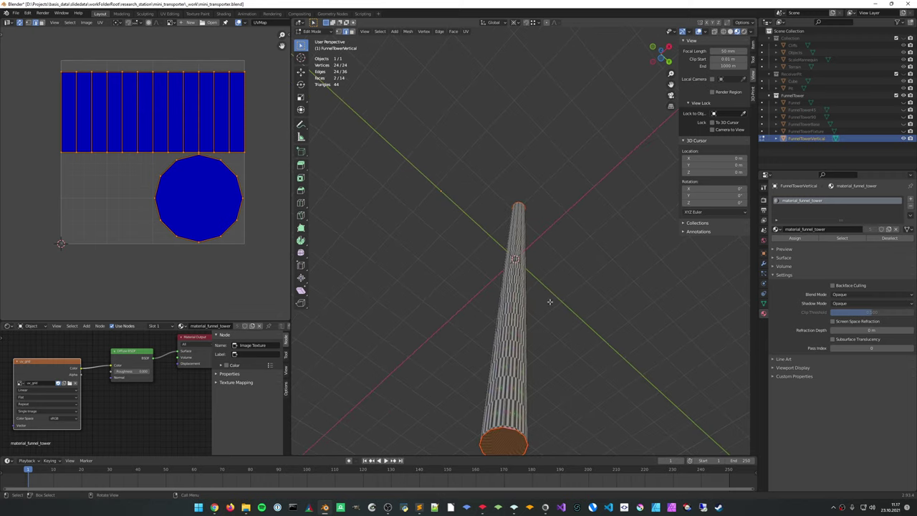
{"action": "right_click", "coordinate": [510, 328]}
{"action": "left_click", "coordinate": [511, 329]}
UV-unwrap the whole FunnelTowerVertical mesh with its end caps included
{"action": "middle_click_drag", "start_coordinate": [583, 230], "coordinate": [569, 159]}
{"action": "key", "text": "a"}
{"action": "key", "text": "u"}
{"action": "left_click", "coordinate": [583, 266]}
{"action": "key", "text": "Tab"}
{"action": "key", "text": "Tab"}
Select FunnelTowerVertical's two end caps, clear the seams around them and delete the cap faces
{"action": "left_click", "coordinate": [541, 364]}
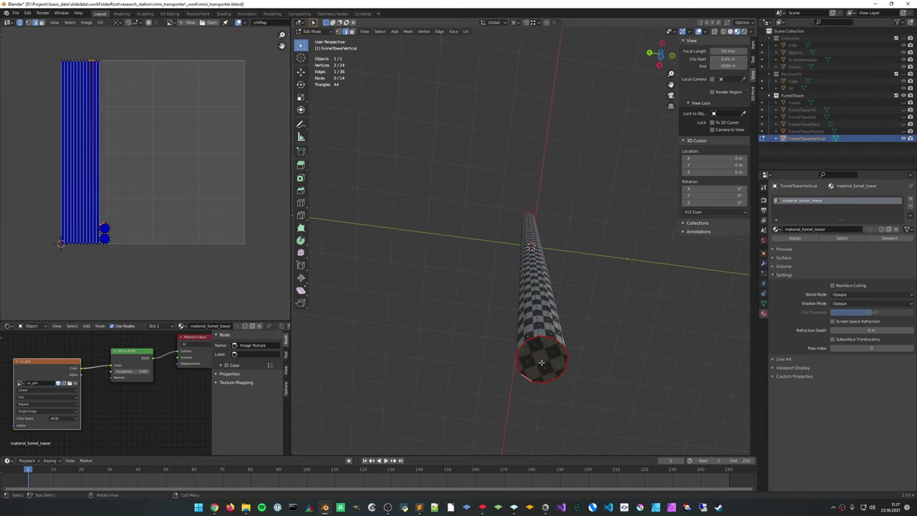
{"action": "left_click", "coordinate": [542, 337], "text": "alt"}
{"action": "middle_click_drag", "start_coordinate": [542, 337], "coordinate": [541, 141]}
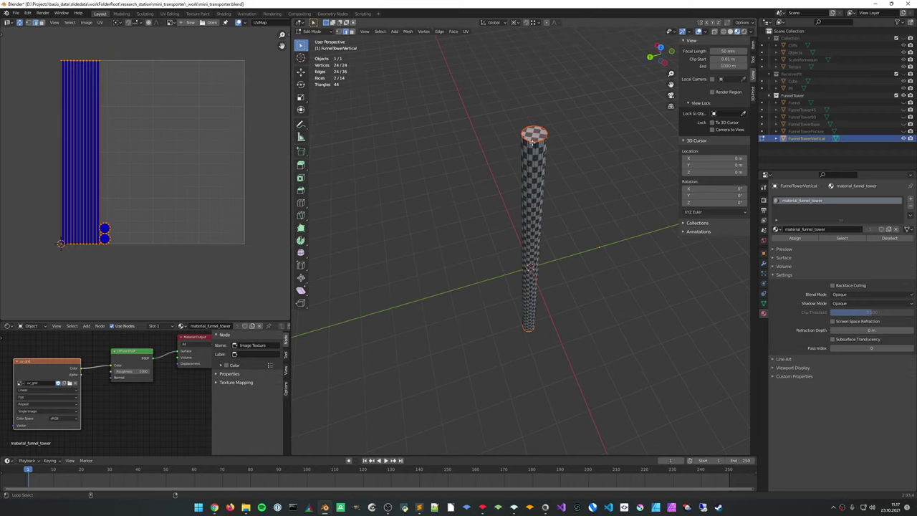
{"action": "right_click", "coordinate": [533, 142]}
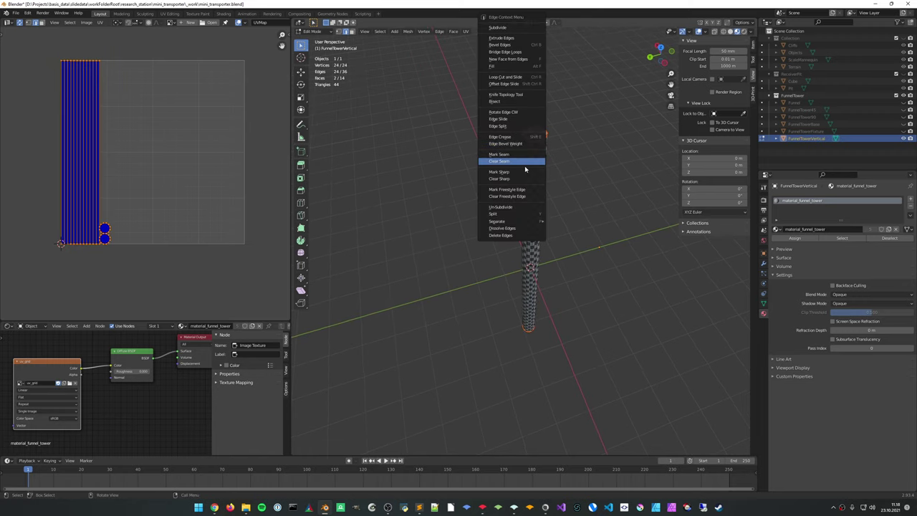
{"action": "left_click", "coordinate": [527, 165]}
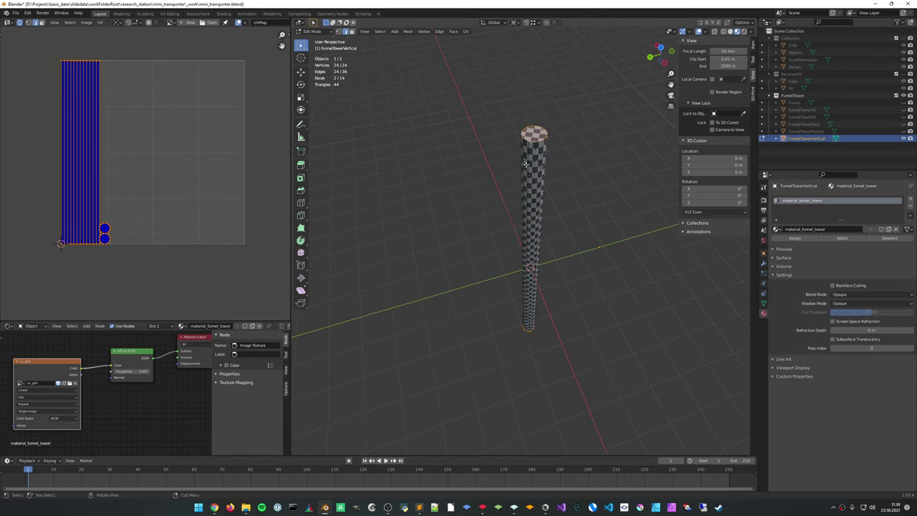
{"action": "middle_click_drag", "start_coordinate": [563, 214], "coordinate": [551, 232]}
{"action": "key", "text": "x"}
{"action": "left_click", "coordinate": [568, 228]}
Select all of the open-ended FunnelTowerVertical tube and UV-unwrap it again with Unwrap
{"action": "key", "text": "a"}
{"action": "key", "text": "u"}
{"action": "left_click", "coordinate": [551, 232]}
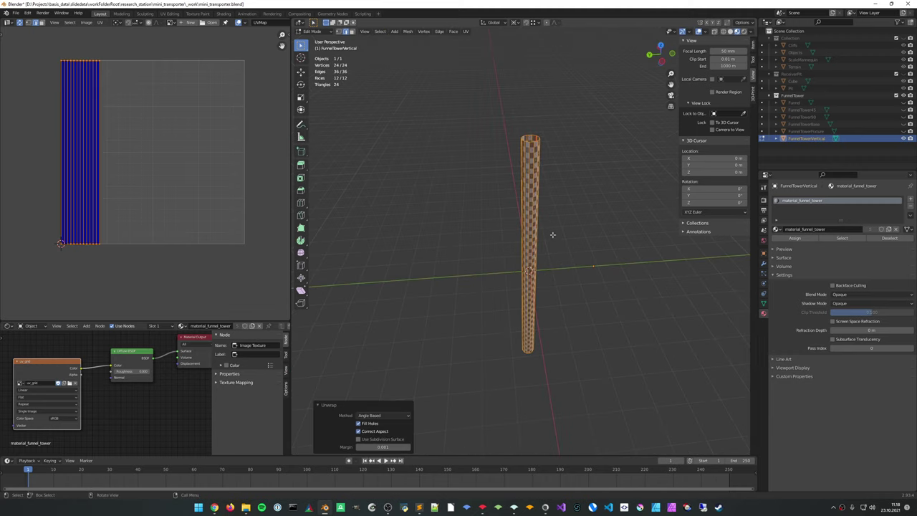
Deselect everything, hide FunnelTowerVertical, show FunnelTowerFixture and return to Object Mode
{"action": "key", "text": "alt+a"}
{"action": "left_click", "coordinate": [902, 138]}
{"action": "left_click", "coordinate": [903, 131]}
{"action": "middle_click_drag", "start_coordinate": [559, 229], "coordinate": [620, 211]}
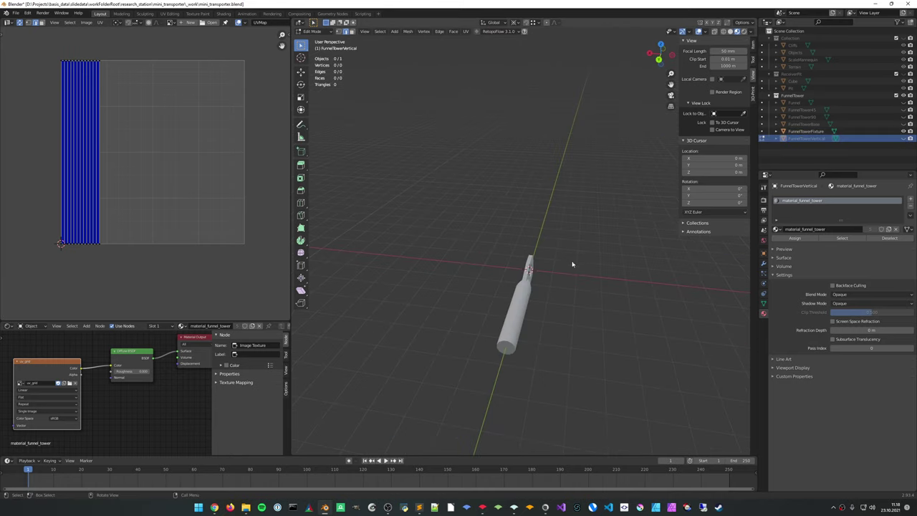
{"action": "mouse_move", "coordinate": [572, 264]}
{"action": "middle_mouse_down"}
{"action": "mouse_move", "coordinate": [544, 259]}
{"action": "mouse_move", "coordinate": [566, 247]}
{"action": "middle_mouse_up"}
{"action": "key", "text": "Tab"}
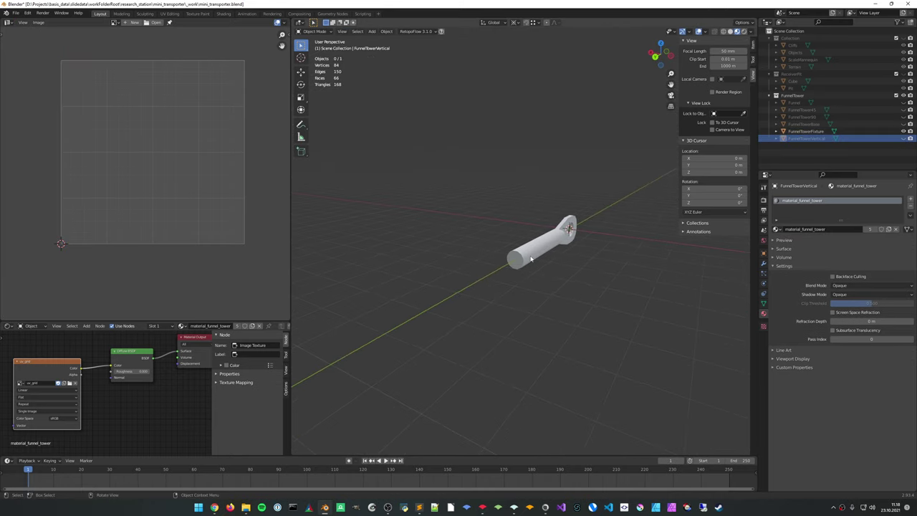
Switch to Basic Editor and examine how the tower fixture joins the pipes, comparing it with the FunnelTowerFixture model in Blender
{"action": "left_click", "coordinate": [482, 507]}
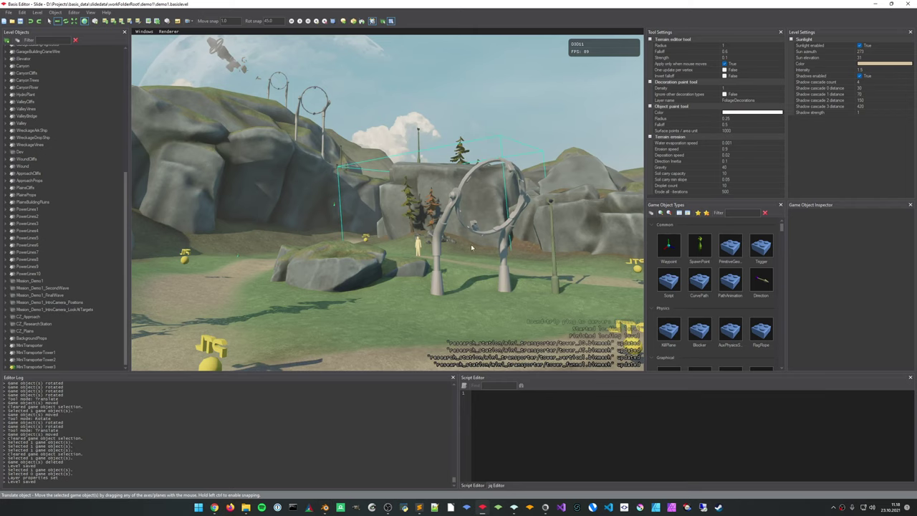
{"action": "key", "text": "w"}
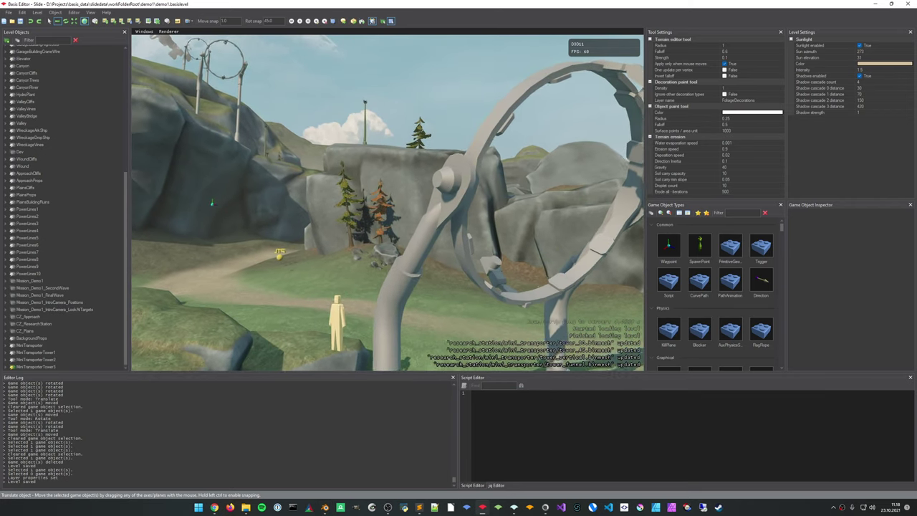
{"action": "right_click_drag", "start_coordinate": [433, 314], "coordinate": [441, 250]}
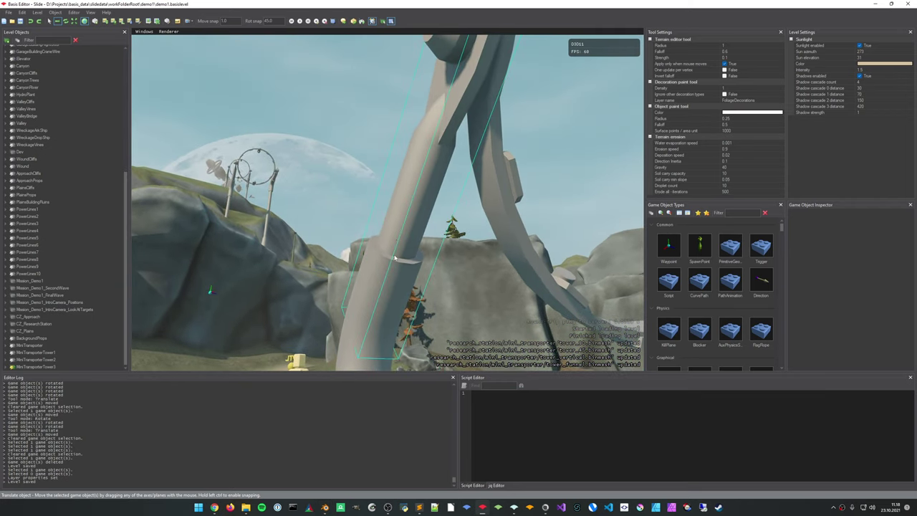
{"action": "key", "text": "s"}
{"action": "right_click_drag", "start_coordinate": [433, 313], "coordinate": [401, 451]}
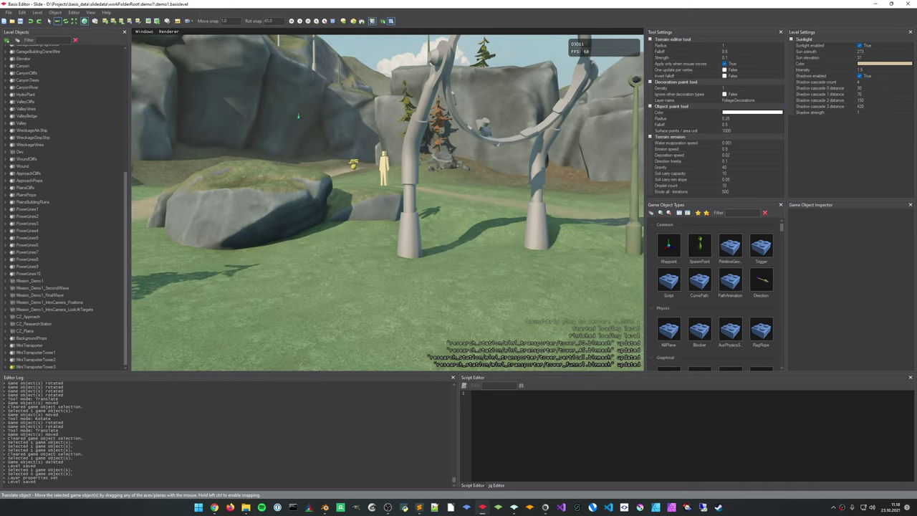
{"action": "key", "text": "alt+Tab"}
{"action": "middle_click_drag", "start_coordinate": [479, 283], "coordinate": [511, 286]}
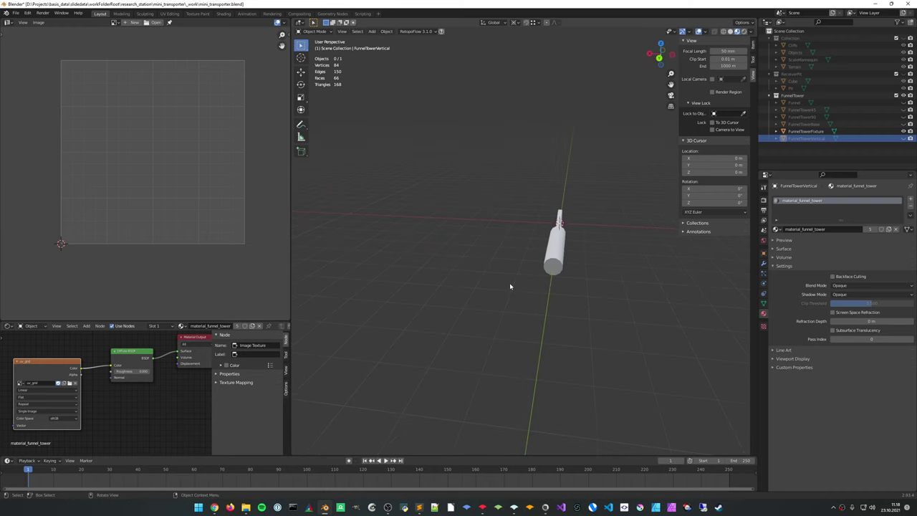
{"action": "middle_click_drag", "start_coordinate": [581, 226], "coordinate": [445, 279]}
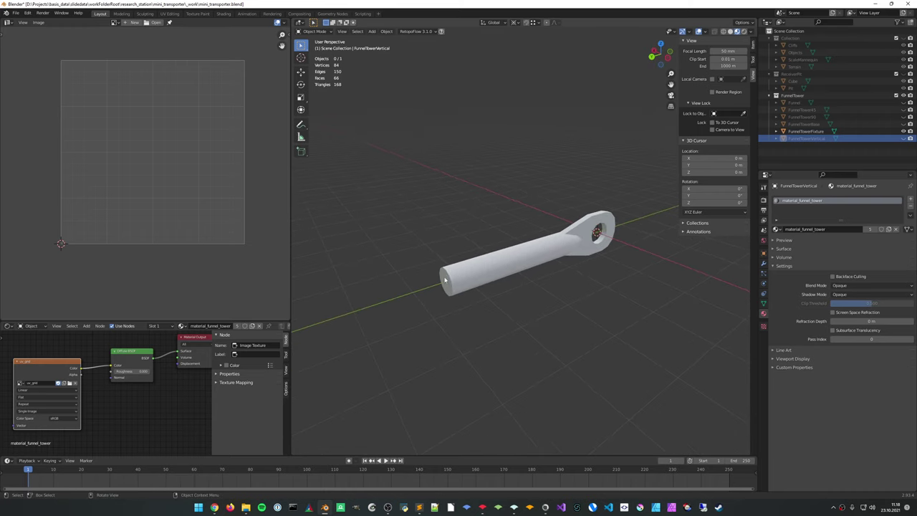
{"action": "key", "text": "alt+Tab"}
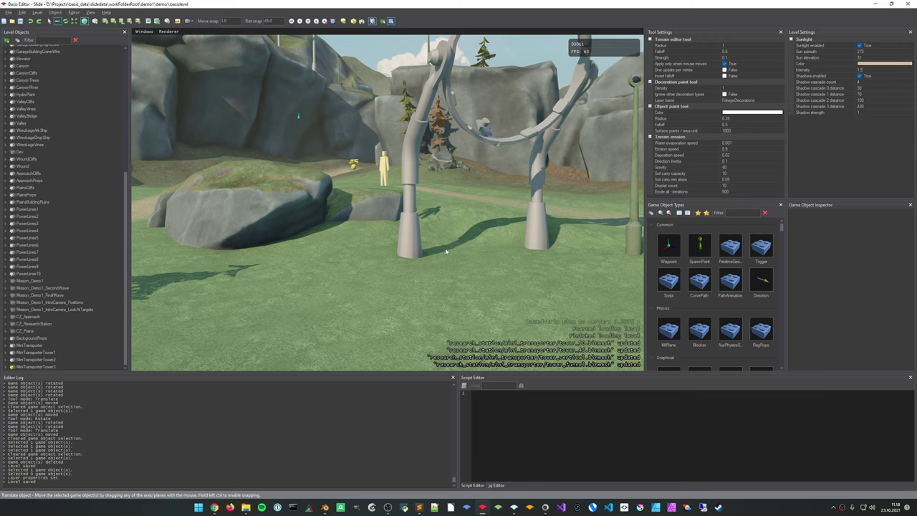
{"action": "key", "text": "w"}
{"action": "key", "text": "s"}
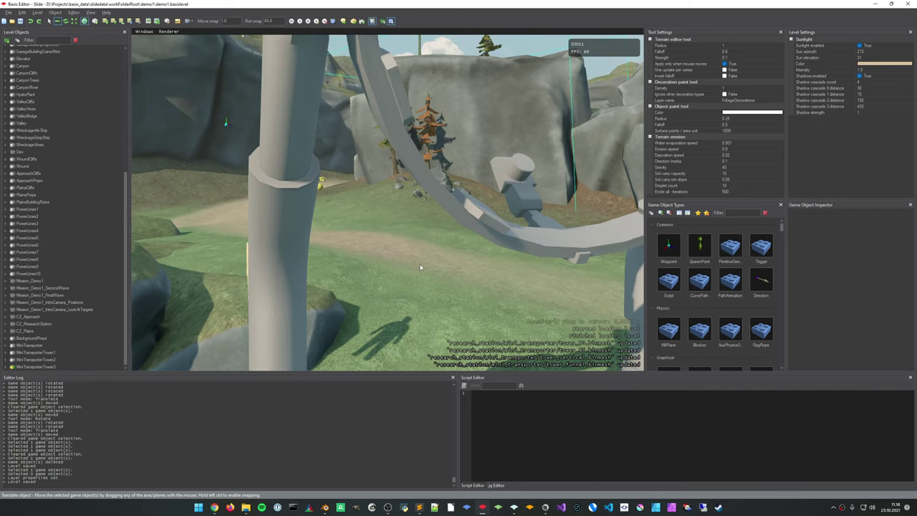
Select MiniTransporterTowerFixture1 in the level and move it off the tower towards the boulder
{"action": "left_click", "coordinate": [380, 181]}
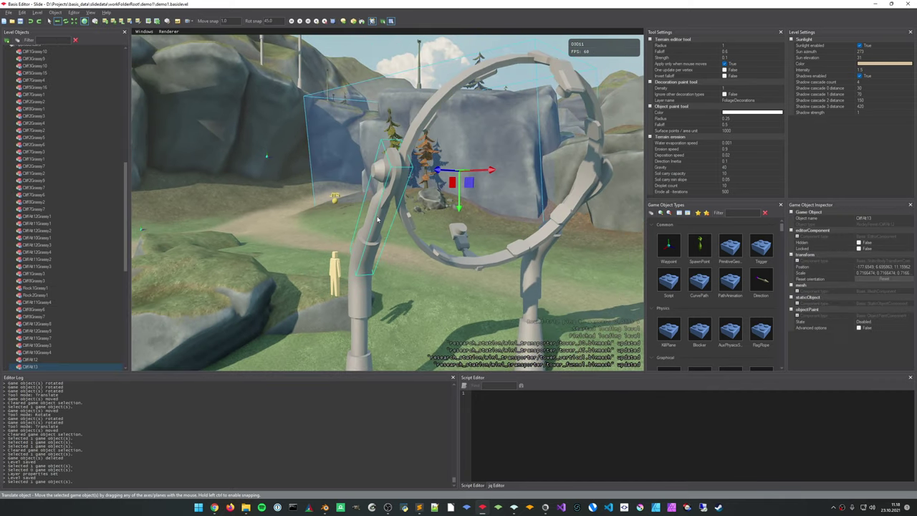
{"action": "left_click", "coordinate": [382, 174]}
{"action": "middle_click_drag", "start_coordinate": [382, 174], "coordinate": [450, 120]}
{"action": "key", "text": "w"}
{"action": "left_click_drag", "start_coordinate": [444, 115], "coordinate": [304, 91]}
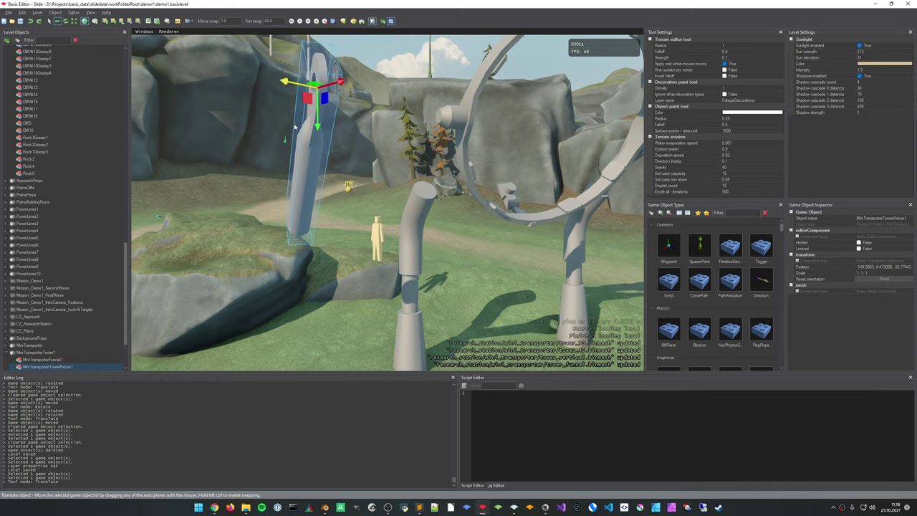
Pull MiniTransporterTowerVertical2 out of the tower to inspect it, and undo the moves of both pieces
{"action": "left_click", "coordinate": [433, 303]}
{"action": "scroll", "coordinate": [459, 308], "scroll_direction": "down", "scroll_amount": 7}
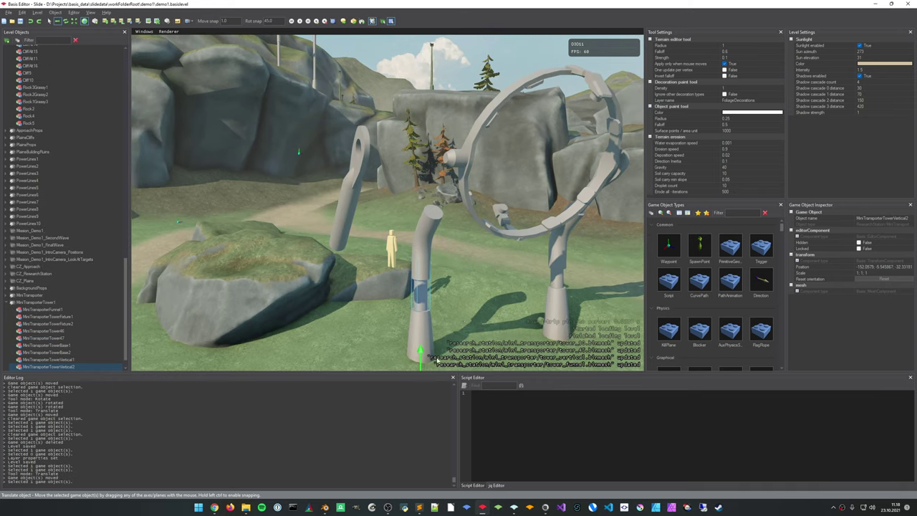
{"action": "left_click_drag", "start_coordinate": [402, 293], "coordinate": [243, 187]}
{"action": "middle_click_drag", "start_coordinate": [243, 188], "coordinate": [345, 237]}
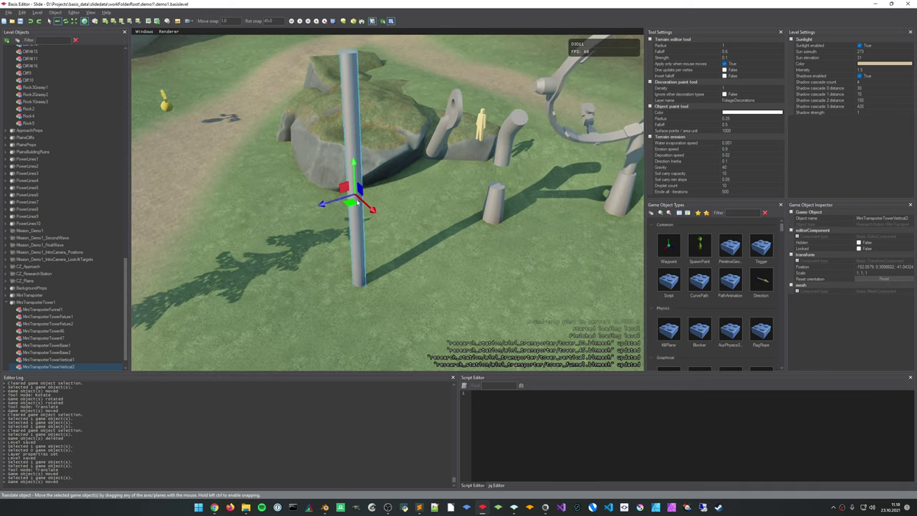
{"action": "key", "text": "ctrl+z"}
{"action": "key", "text": "ctrl+z"}
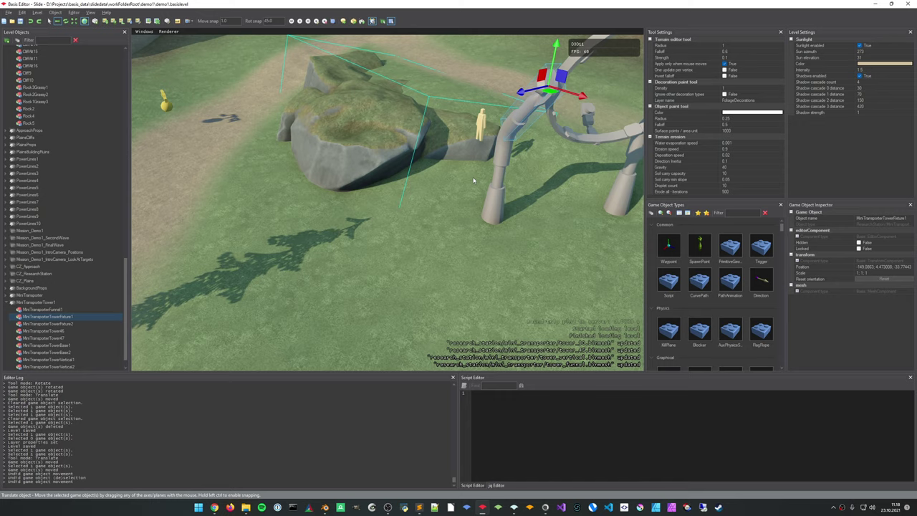
Switch to Blender, select FunnelTowerFixture and open its mesh in Edit Mode
{"action": "key", "text": "alt+Tab"}
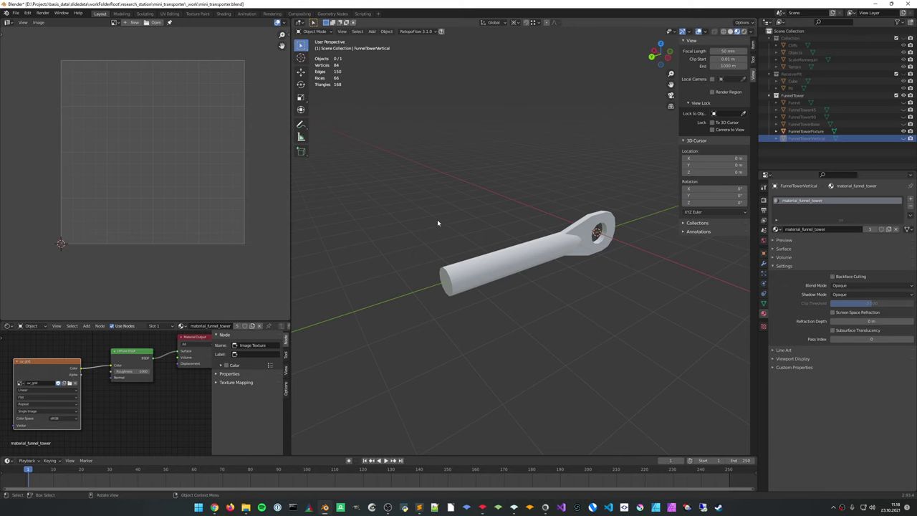
{"action": "left_click", "coordinate": [462, 275]}
{"action": "scroll", "coordinate": [483, 237], "scroll_direction": "up", "scroll_amount": 3}
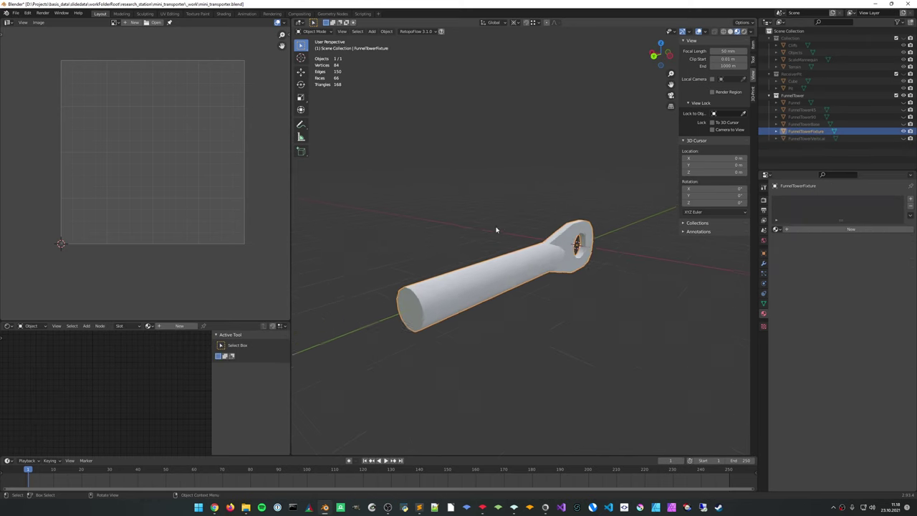
{"action": "key", "text": "Tab"}
{"action": "middle_click_drag", "start_coordinate": [485, 255], "coordinate": [566, 257]}
Mark a seam around the rim of the fixture's hole on one face of the plate
{"action": "left_click", "coordinate": [482, 252]}
{"action": "scroll", "coordinate": [494, 210], "scroll_direction": "up", "scroll_amount": 4}
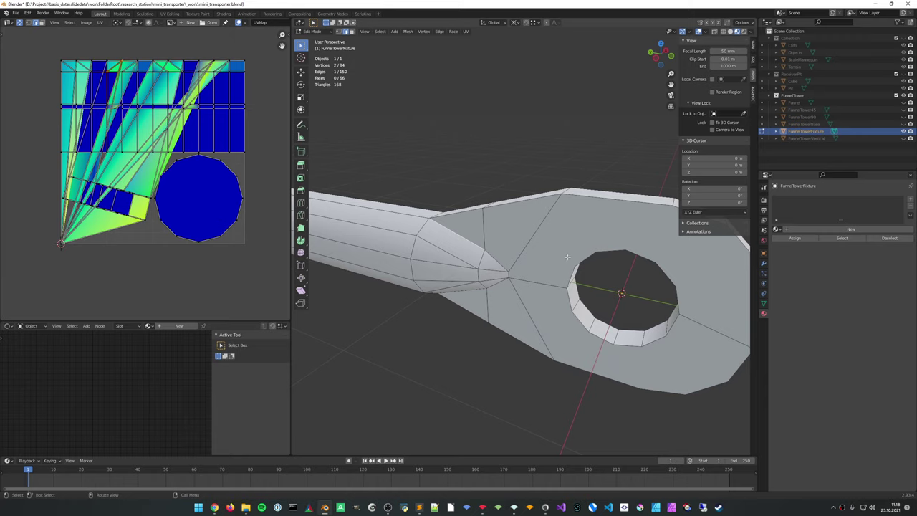
{"action": "right_click", "coordinate": [582, 256]}
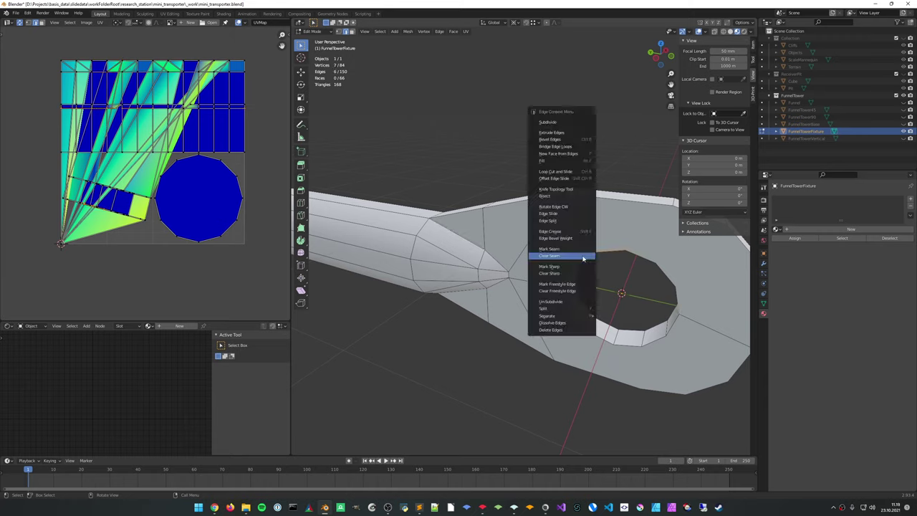
{"action": "left_click", "coordinate": [581, 264]}
{"action": "middle_click_drag", "start_coordinate": [583, 265], "coordinate": [580, 265]}
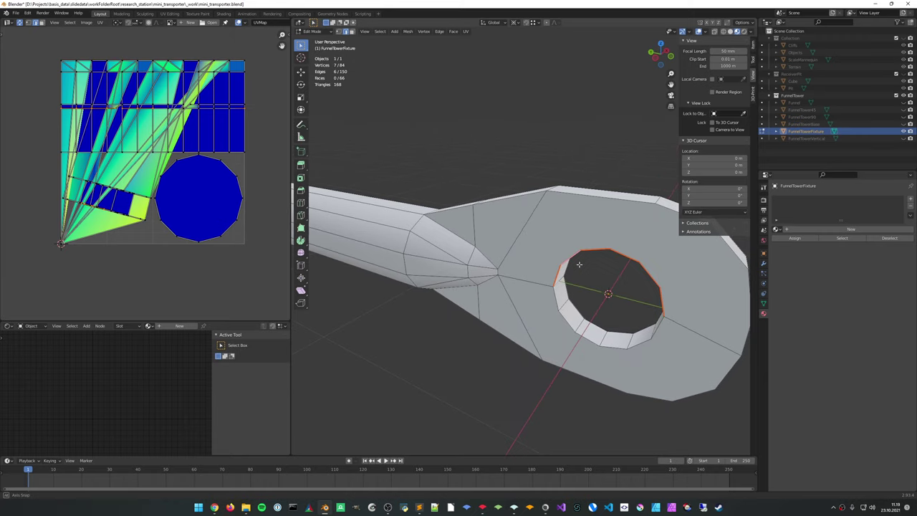
{"action": "left_click", "coordinate": [660, 328], "text": "ctrl"}
{"action": "right_click", "coordinate": [613, 320]}
{"action": "left_click", "coordinate": [613, 317]}
{"action": "middle_click_drag", "start_coordinate": [612, 317], "coordinate": [458, 304]}
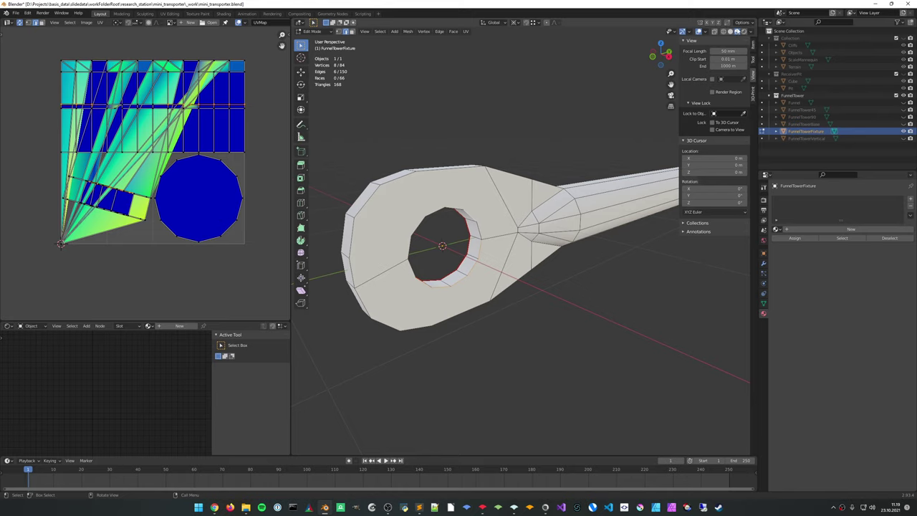
Show the viewport in solid shading and mark a seam around the hole's rim on the plate's opposite face
{"action": "left_click", "coordinate": [730, 31]}
{"action": "mouse_move", "coordinate": [470, 236]}
{"action": "middle_mouse_down"}
{"action": "mouse_move", "coordinate": [434, 221]}
{"action": "mouse_move", "coordinate": [489, 213]}
{"action": "middle_mouse_up"}
{"action": "scroll", "coordinate": [488, 212], "scroll_direction": "up", "scroll_amount": 3}
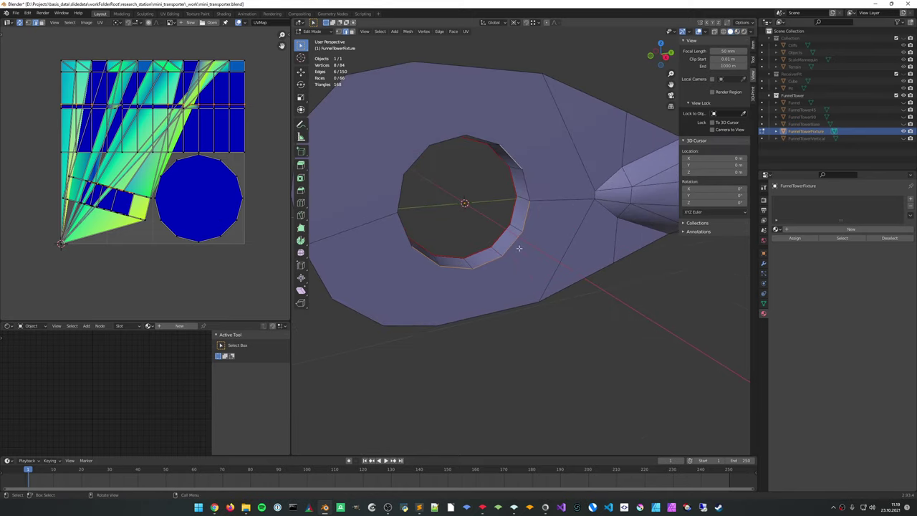
{"action": "left_click", "coordinate": [407, 238]}
{"action": "middle_click_drag", "start_coordinate": [425, 266], "coordinate": [472, 256]}
{"action": "left_click", "coordinate": [537, 207], "text": "ctrl"}
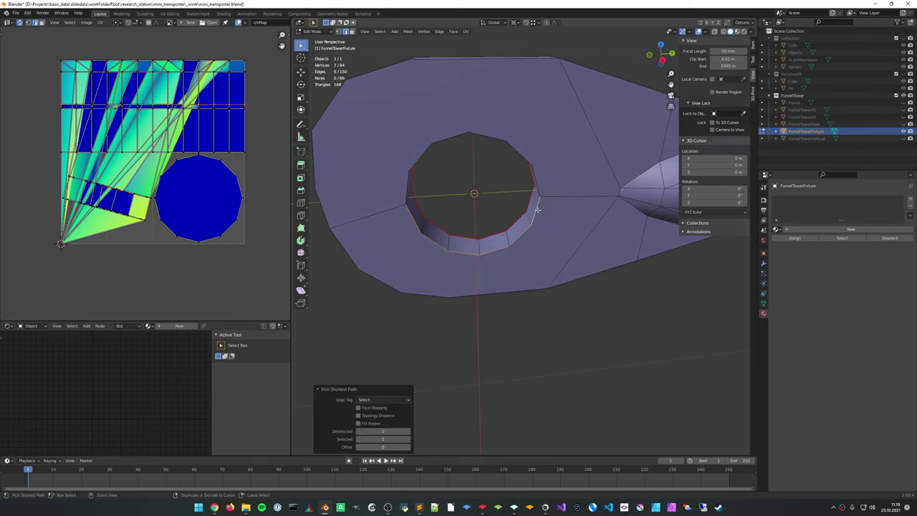
{"action": "left_click", "coordinate": [543, 178], "text": "shift"}
{"action": "left_click", "coordinate": [400, 187], "text": "ctrl"}
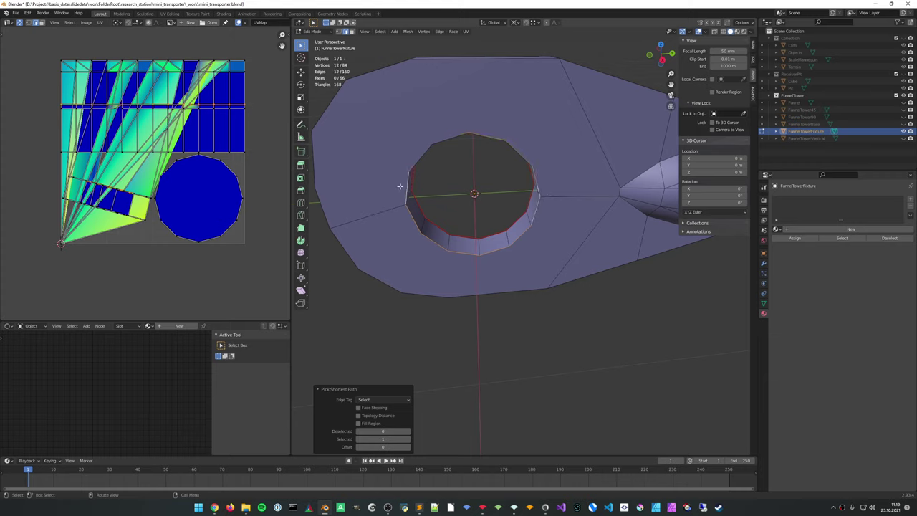
{"action": "right_click", "coordinate": [400, 187]}
{"action": "left_click", "coordinate": [402, 187]}
Mark seams on the short edges across the plate's outer rim and on one more edge loop of the fixture
{"action": "scroll", "coordinate": [412, 190], "scroll_direction": "down", "scroll_amount": 3}
{"action": "middle_click_drag", "start_coordinate": [425, 193], "coordinate": [462, 121]}
{"action": "middle_click_drag", "start_coordinate": [506, 215], "coordinate": [591, 309]}
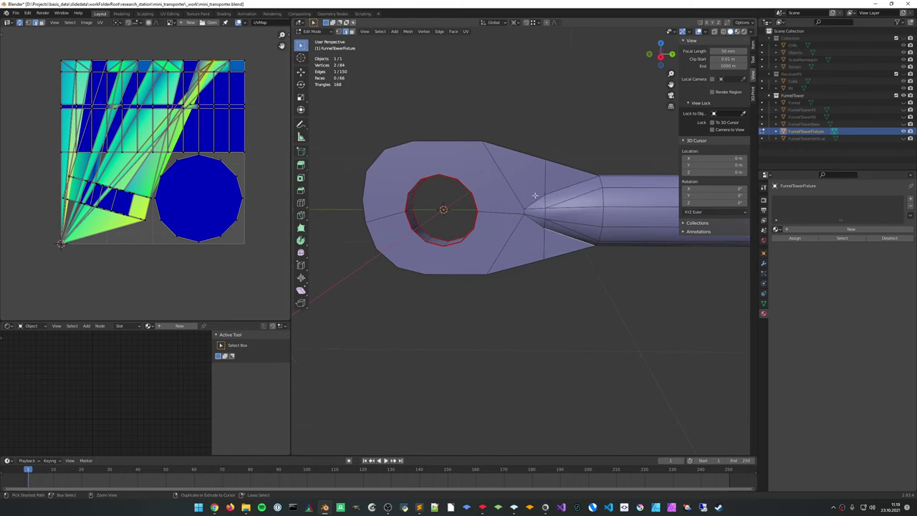
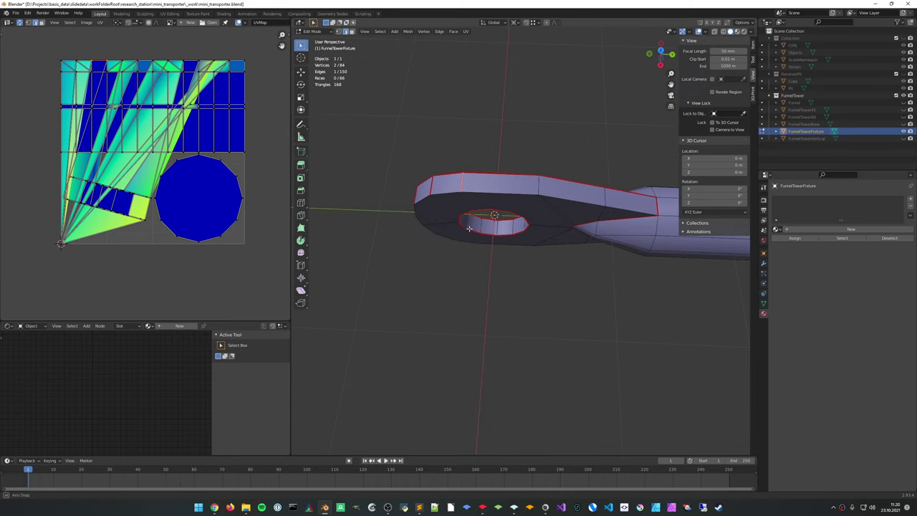
{"action": "left_click", "coordinate": [539, 185]}
{"action": "right_click", "coordinate": [539, 187]}
{"action": "left_click", "coordinate": [538, 187]}
{"action": "scroll", "coordinate": [531, 198], "scroll_direction": "down", "scroll_amount": 1}
{"action": "middle_click_drag", "start_coordinate": [531, 198], "coordinate": [638, 203]}
{"action": "left_click", "coordinate": [521, 224]}
{"action": "right_click", "coordinate": [520, 224]}
{"action": "left_click", "coordinate": [520, 225]}
{"action": "left_click", "coordinate": [556, 187], "text": "alt"}
{"action": "right_click", "coordinate": [555, 188]}
{"action": "left_click", "coordinate": [555, 189]}
Select the whole FunnelTowerFixture mesh and UV-unwrap it with Unwrap
{"action": "scroll", "coordinate": [555, 188], "scroll_direction": "down", "scroll_amount": 3}
{"action": "scroll", "coordinate": [571, 220], "scroll_direction": "down", "scroll_amount": 1}
{"action": "middle_click_drag", "start_coordinate": [570, 221], "coordinate": [592, 231]}
{"action": "key", "text": "a"}
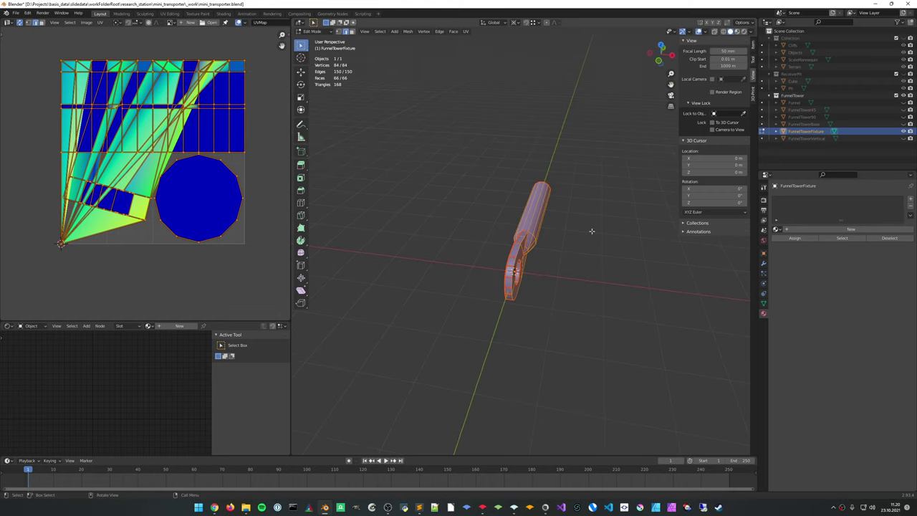
{"action": "key", "text": "u"}
{"action": "left_click", "coordinate": [592, 231]}
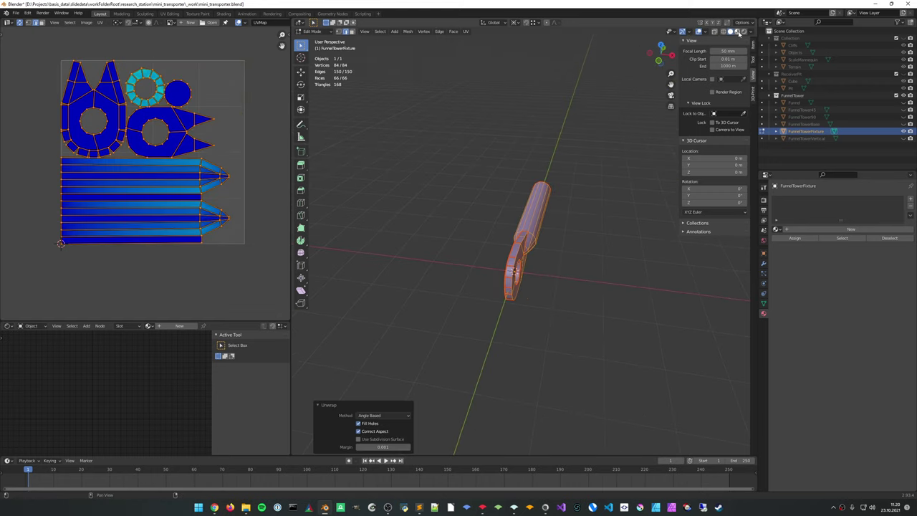
{"action": "middle_click_drag", "start_coordinate": [458, 187], "coordinate": [401, 179]}
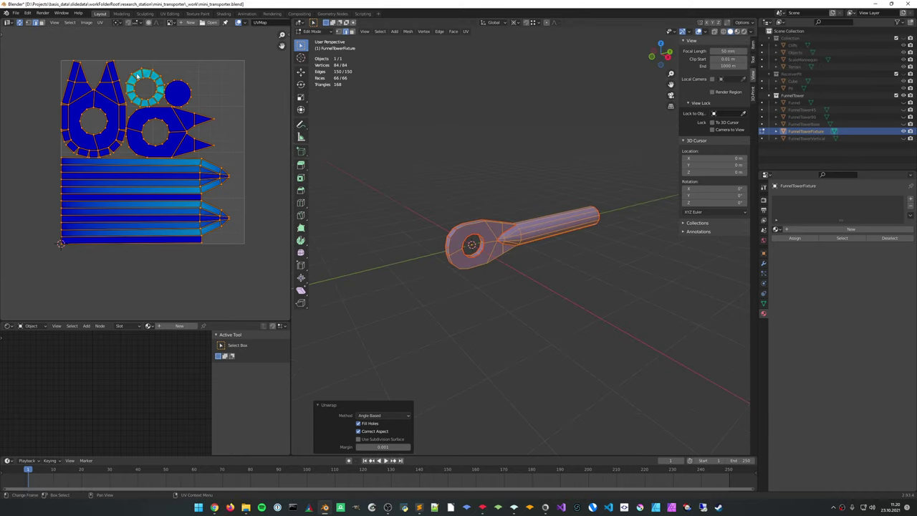
Mark a seam on one short edge across the hole's inner wall and UV-unwrap the whole fixture mesh again
{"action": "scroll", "coordinate": [516, 251], "scroll_direction": "up", "scroll_amount": 2}
{"action": "middle_click_drag", "start_coordinate": [487, 275], "coordinate": [382, 194], "text": "shift"}
{"action": "scroll", "coordinate": [539, 251], "scroll_direction": "up", "scroll_amount": 6}
{"action": "left_click", "coordinate": [452, 252]}
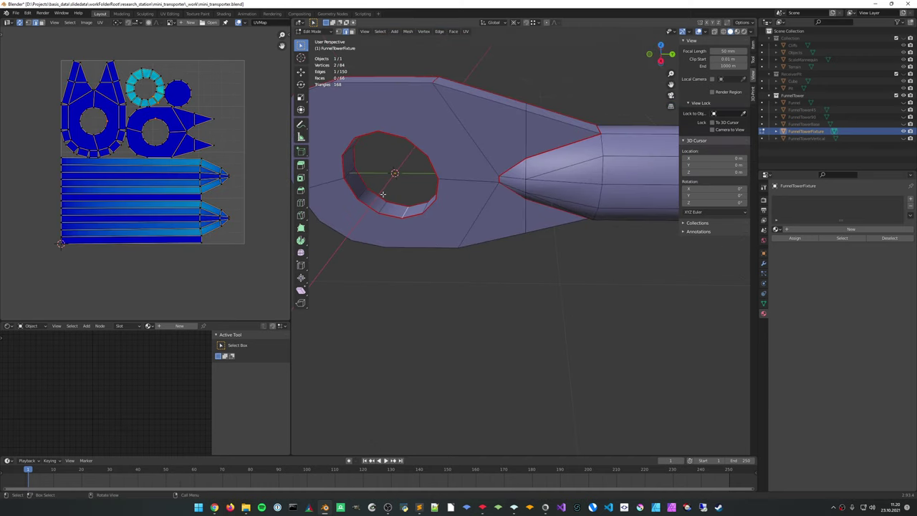
{"action": "right_click", "coordinate": [349, 169]}
{"action": "left_click", "coordinate": [350, 172]}
{"action": "key", "text": "a"}
{"action": "key", "text": "u"}
{"action": "left_click", "coordinate": [459, 251]}
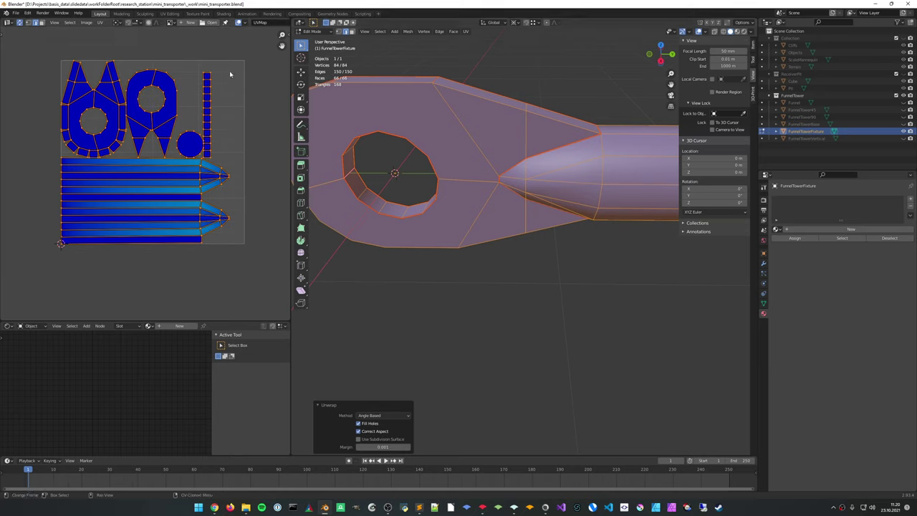
Add a material slot to FunnelTowerFixture, assign material_funnel_tower and inspect the checker texture in Material Preview in Object Mode
{"action": "mouse_move", "coordinate": [487, 250]}
{"action": "middle_mouse_down"}
{"action": "mouse_move", "coordinate": [523, 256]}
{"action": "mouse_move", "coordinate": [492, 252]}
{"action": "mouse_move", "coordinate": [501, 240]}
{"action": "middle_mouse_up"}
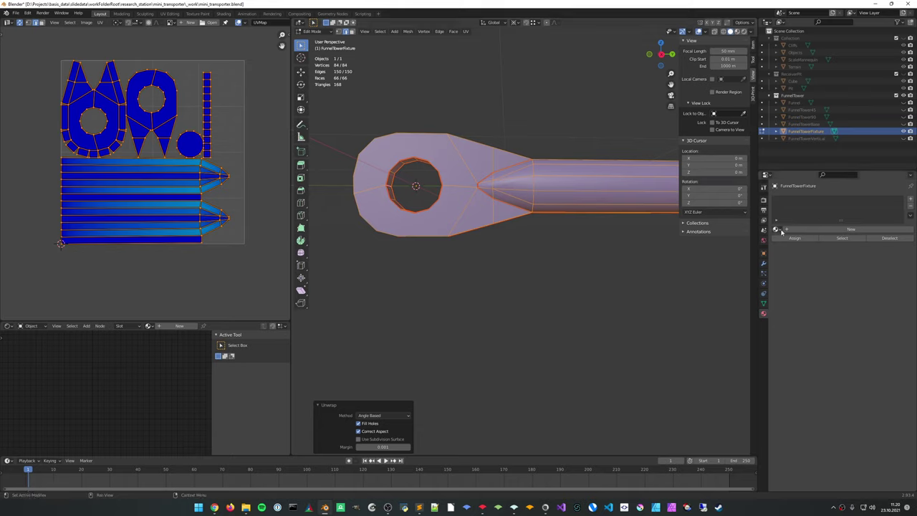
{"action": "left_click", "coordinate": [911, 201]}
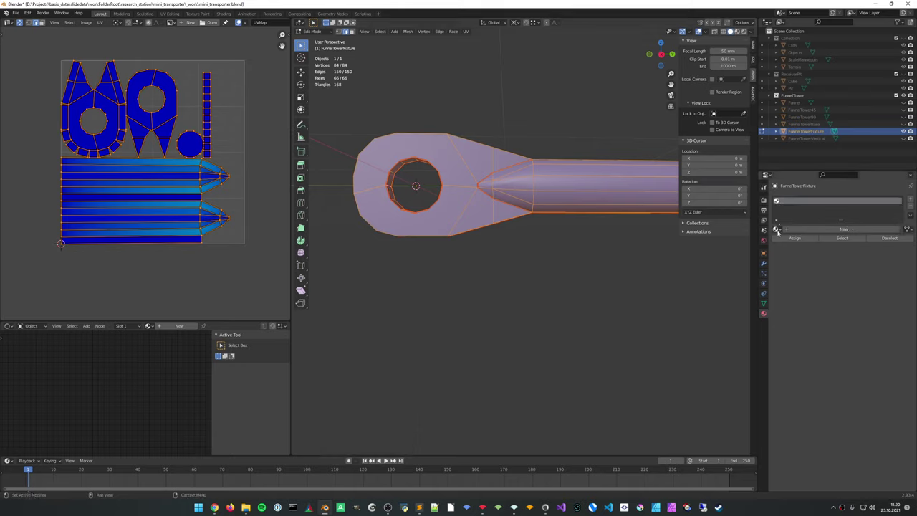
{"action": "left_click", "coordinate": [777, 229]}
{"action": "left_click", "coordinate": [803, 243]}
{"action": "left_click", "coordinate": [737, 31]}
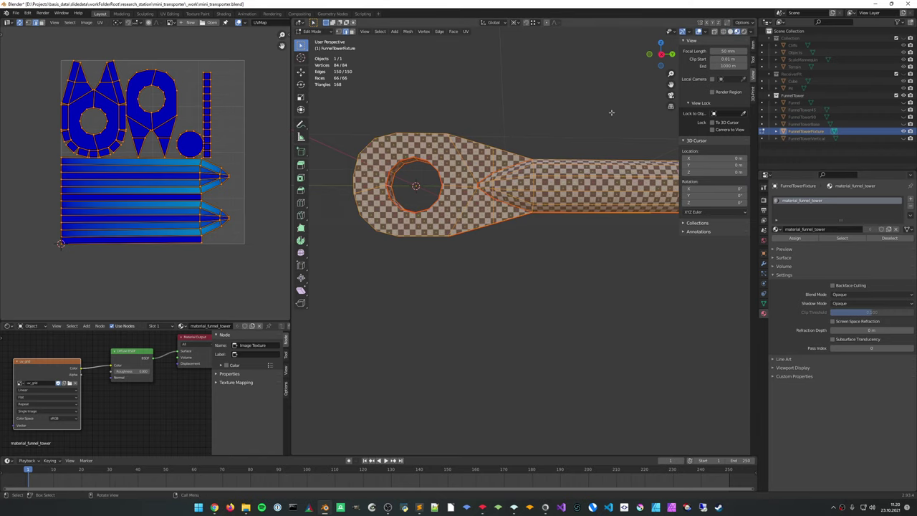
{"action": "middle_click_drag", "start_coordinate": [611, 112], "coordinate": [575, 156]}
{"action": "key", "text": "Tab"}
{"action": "scroll", "coordinate": [587, 178], "scroll_direction": "up", "scroll_amount": 4}
{"action": "scroll", "coordinate": [578, 138], "scroll_direction": "down", "scroll_amount": 4}
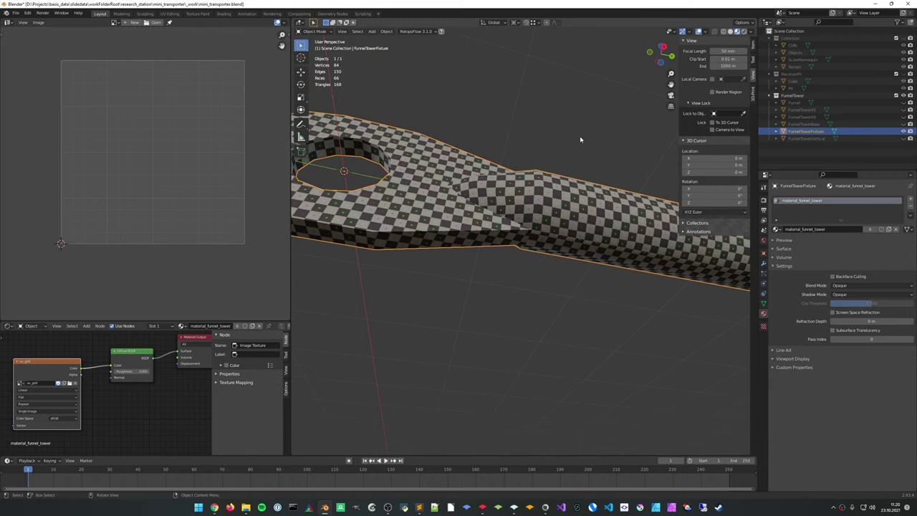
In Edit Mode, mark a seam on the short edges across one side of the fixture's rod, where it meets the tapered tip
{"action": "scroll", "coordinate": [513, 189], "scroll_direction": "up", "scroll_amount": 4}
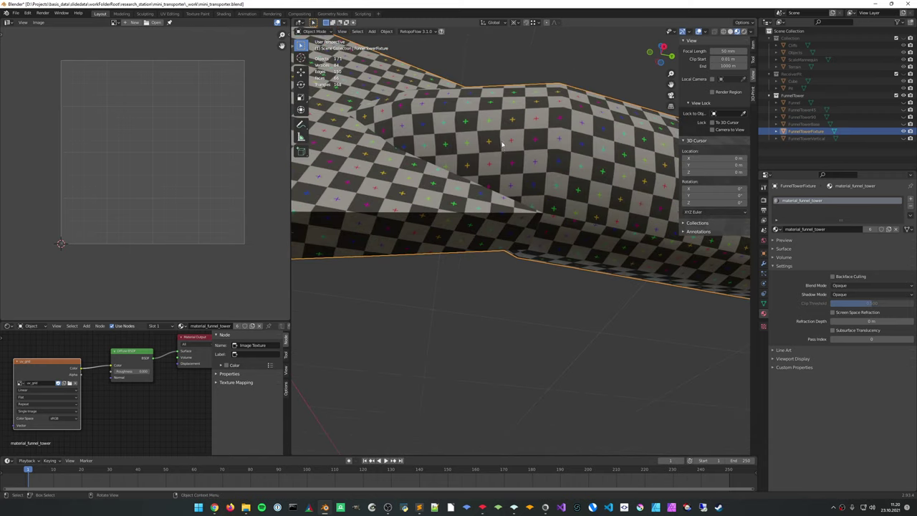
{"action": "key", "text": "Tab"}
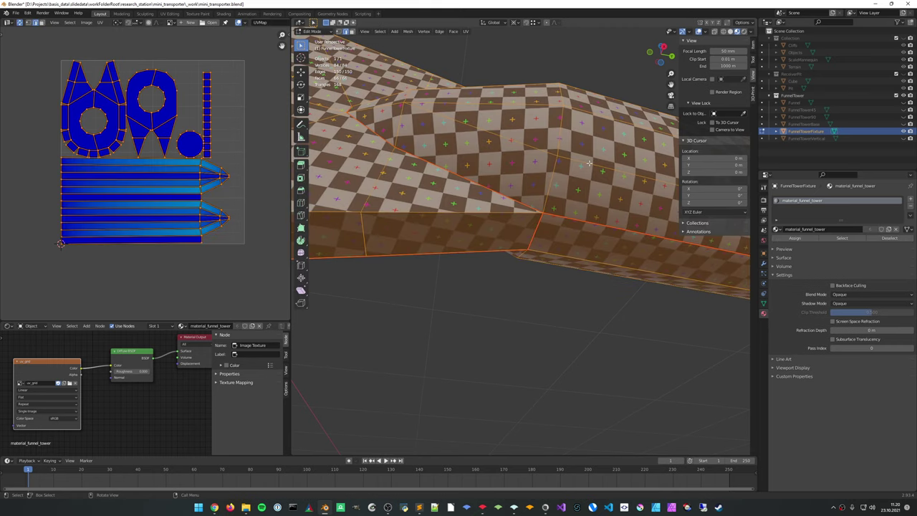
{"action": "middle_click_drag", "start_coordinate": [563, 148], "coordinate": [553, 265]}
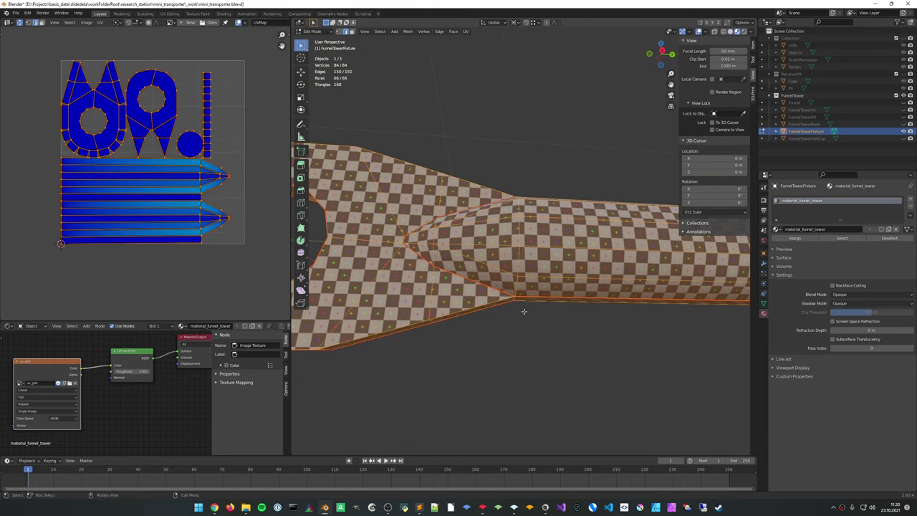
{"action": "left_click", "coordinate": [515, 289]}
{"action": "left_click", "coordinate": [516, 266], "text": "ctrl"}
{"action": "middle_click_drag", "start_coordinate": [517, 263], "coordinate": [513, 286]}
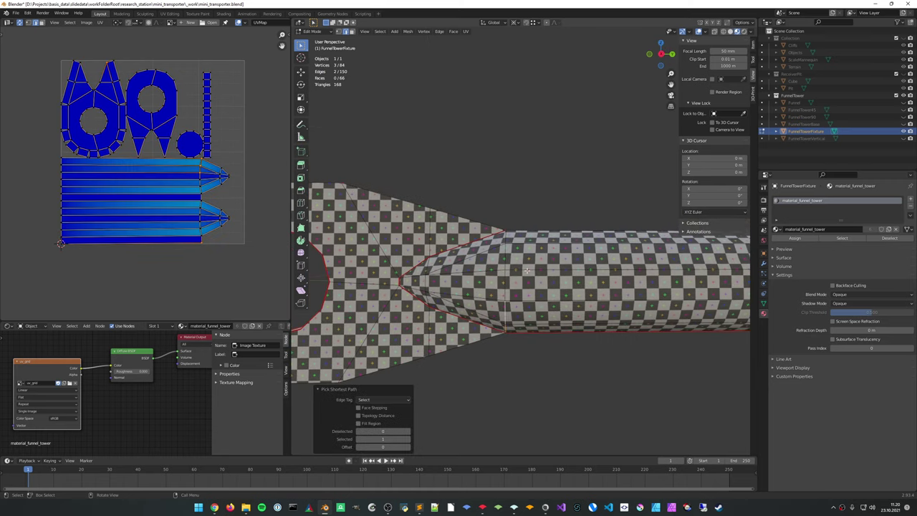
{"action": "left_click", "coordinate": [504, 238], "text": "ctrl"}
{"action": "left_click", "coordinate": [504, 237], "text": "ctrl"}
{"action": "right_click", "coordinate": [506, 239]}
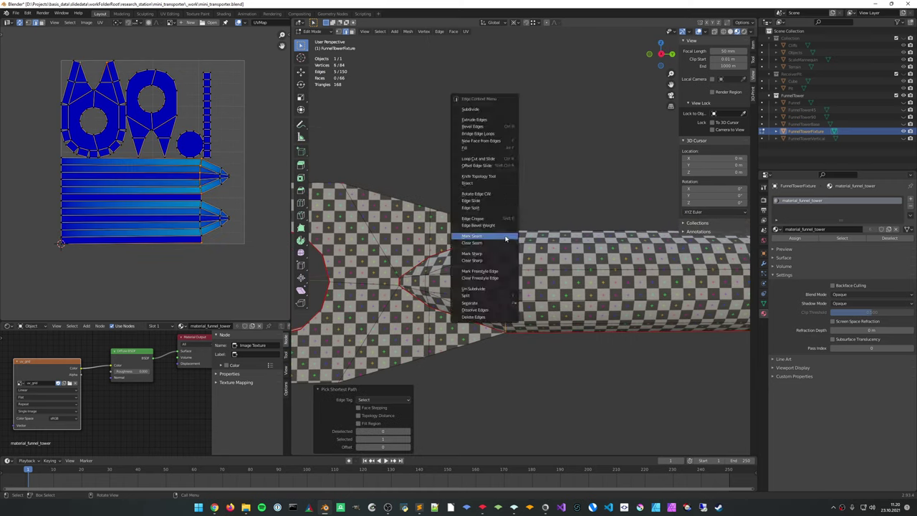
{"action": "left_click", "coordinate": [506, 239]}
Mark seams on the matching short edges across the opposite side of the rod where it meets the tapered tip
{"action": "middle_click_drag", "start_coordinate": [506, 239], "coordinate": [556, 233]}
{"action": "left_click", "coordinate": [504, 276], "text": "shift"}
{"action": "right_click", "coordinate": [504, 277]}
{"action": "left_click", "coordinate": [506, 277]}
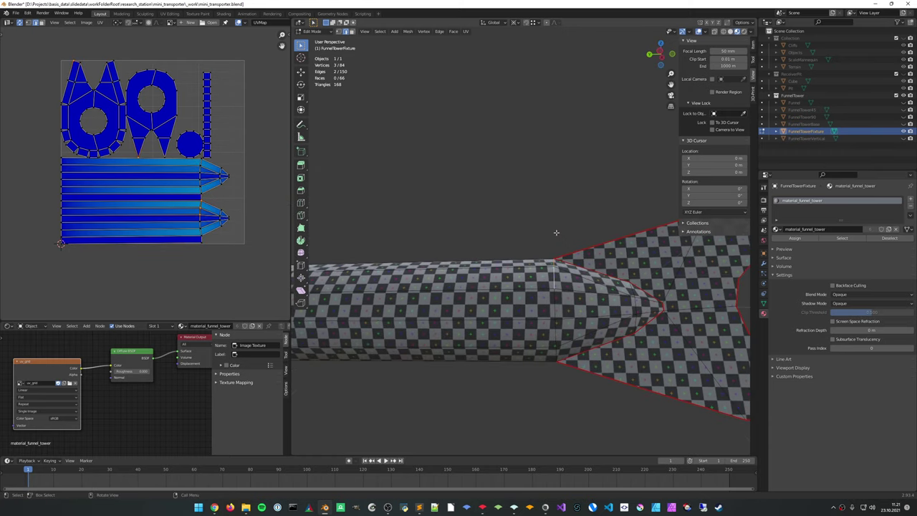
{"action": "left_click", "coordinate": [554, 353], "text": "shift"}
{"action": "right_click", "coordinate": [555, 353]}
{"action": "left_click", "coordinate": [555, 354]}
UV-unwrap the whole FunnelTowerFixture mesh again and check its checker texture in Object Mode
{"action": "scroll", "coordinate": [556, 344], "scroll_direction": "down", "scroll_amount": 3}
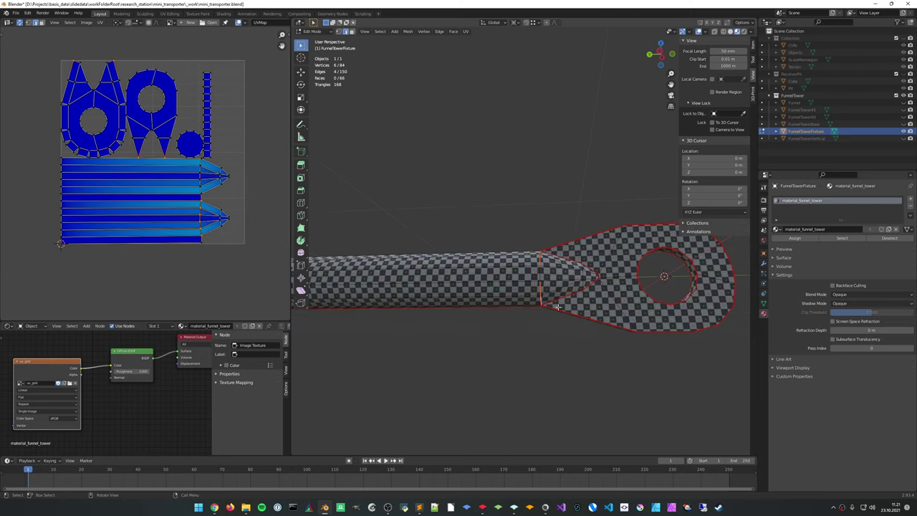
{"action": "key", "text": "a"}
{"action": "key", "text": "u"}
{"action": "left_click", "coordinate": [558, 300]}
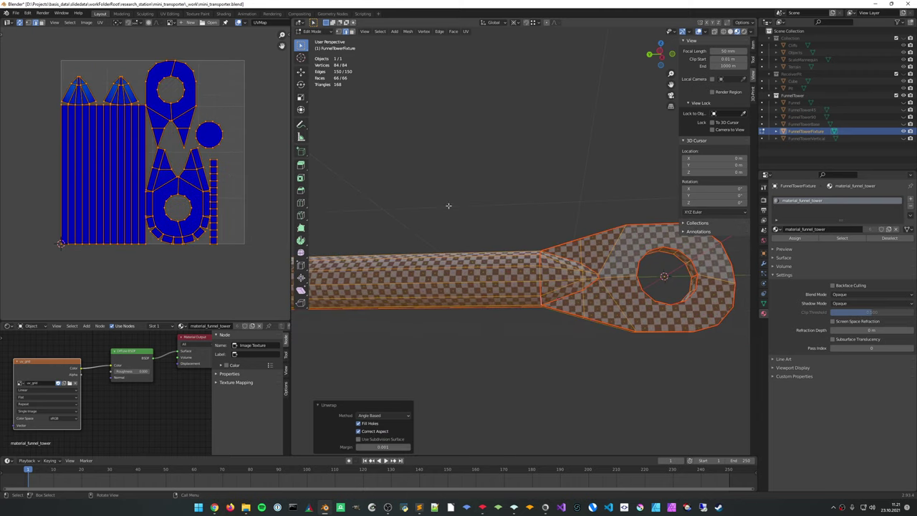
{"action": "middle_click_drag", "start_coordinate": [449, 206], "coordinate": [524, 186]}
{"action": "key", "text": "Tab"}
{"action": "scroll", "coordinate": [505, 145], "scroll_direction": "down", "scroll_amount": 8}
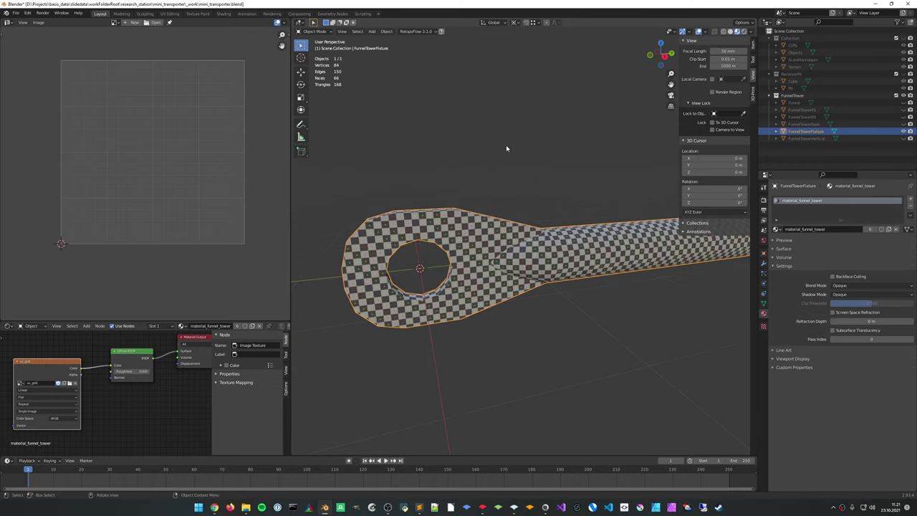
{"action": "middle_click_drag", "start_coordinate": [494, 140], "coordinate": [525, 158]}
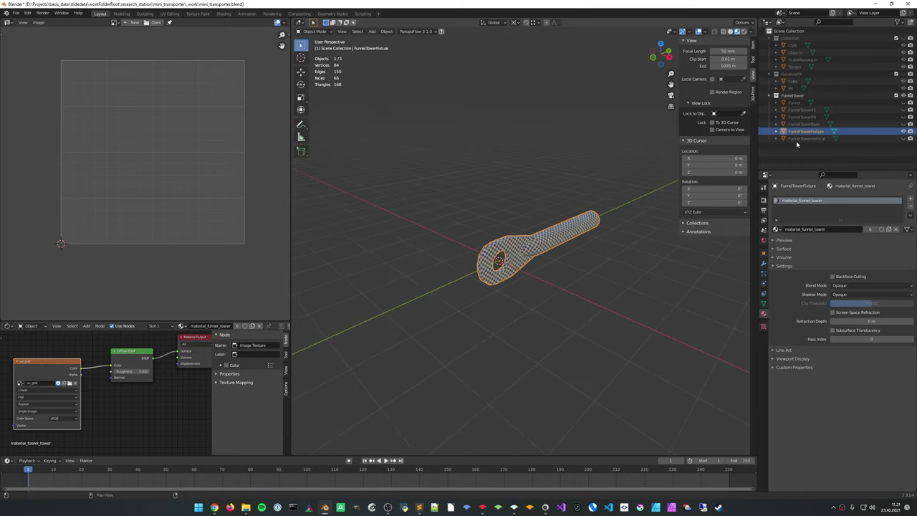
Unhide FunnelTowerVertical, FunnelTowerBase, FunnelTower90, FunnelTower45 and Funnel in the viewport
{"action": "left_click", "coordinate": [904, 139]}
{"action": "left_click", "coordinate": [903, 124]}
{"action": "left_click", "coordinate": [903, 117]}
{"action": "left_click", "coordinate": [904, 110]}
{"action": "left_click", "coordinate": [903, 103]}
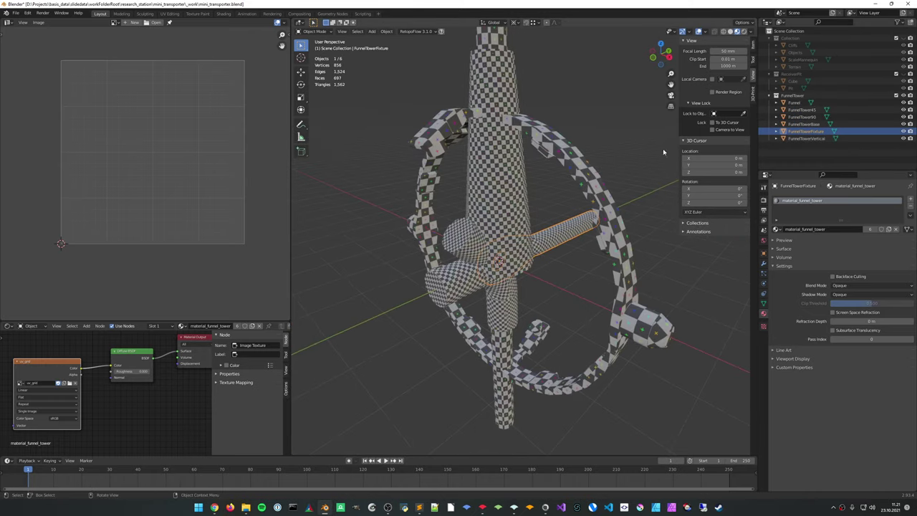
{"action": "middle_click_drag", "start_coordinate": [663, 149], "coordinate": [599, 164]}
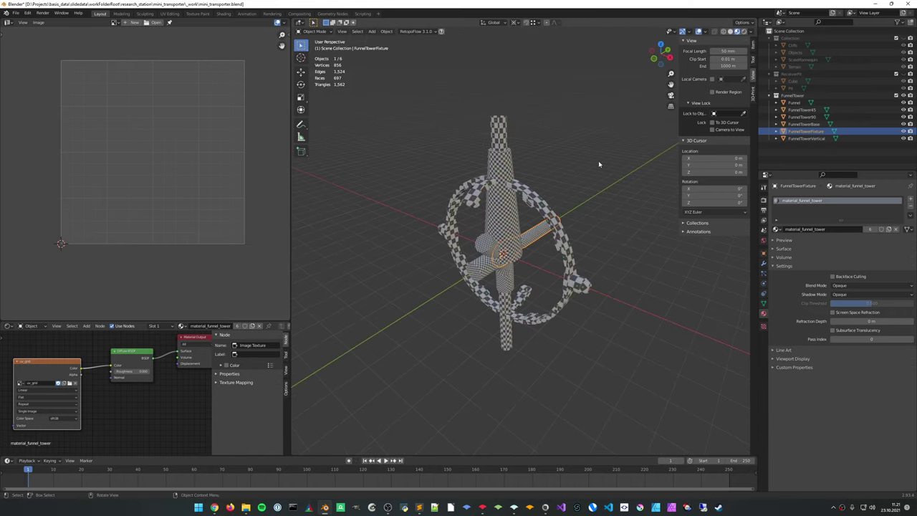
Select all six objects from Funnel to FunnelTowerVertical, UV-unwrap their whole meshes together and look over the shared layout
{"action": "left_click", "coordinate": [794, 103]}
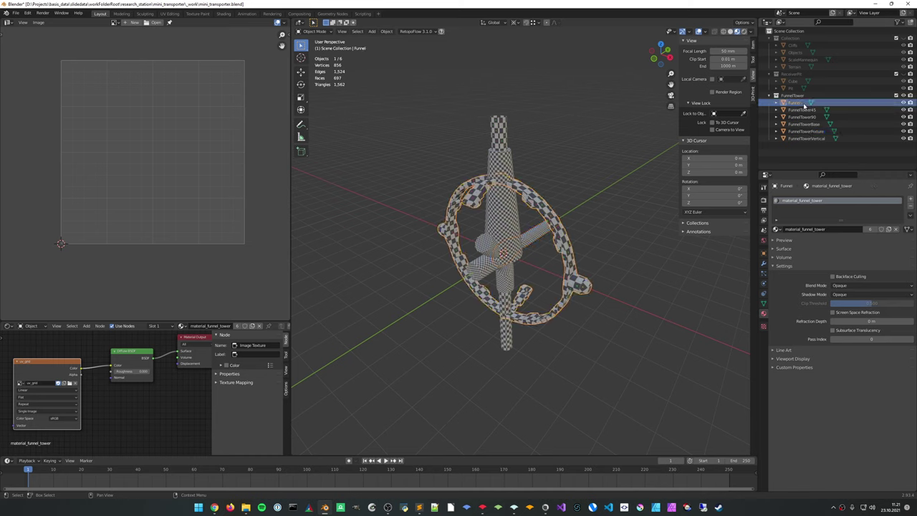
{"action": "left_click", "coordinate": [808, 139], "text": "shift"}
{"action": "key", "text": "Tab"}
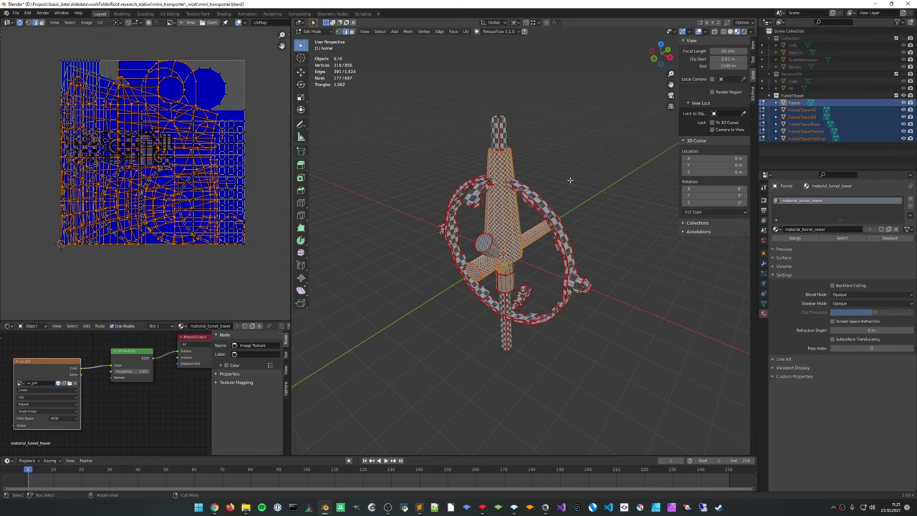
{"action": "key", "text": "a"}
{"action": "key", "text": "u"}
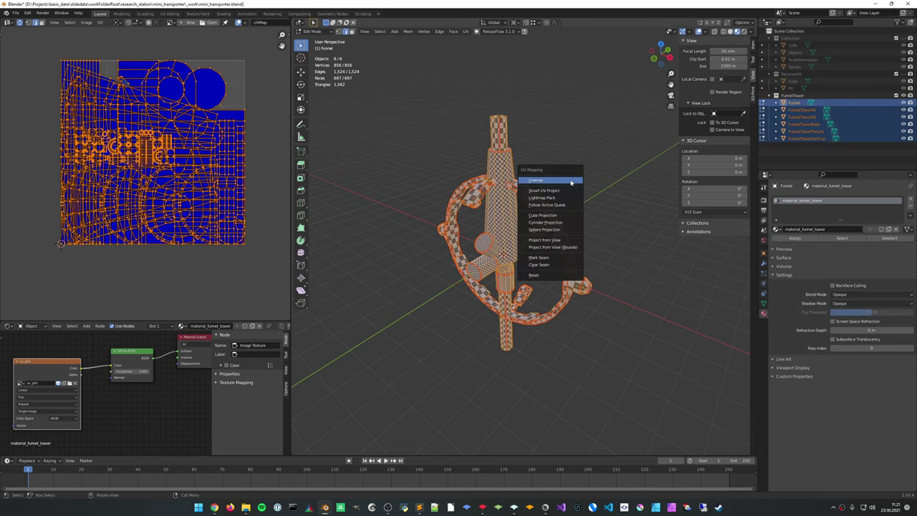
{"action": "left_click", "coordinate": [545, 180]}
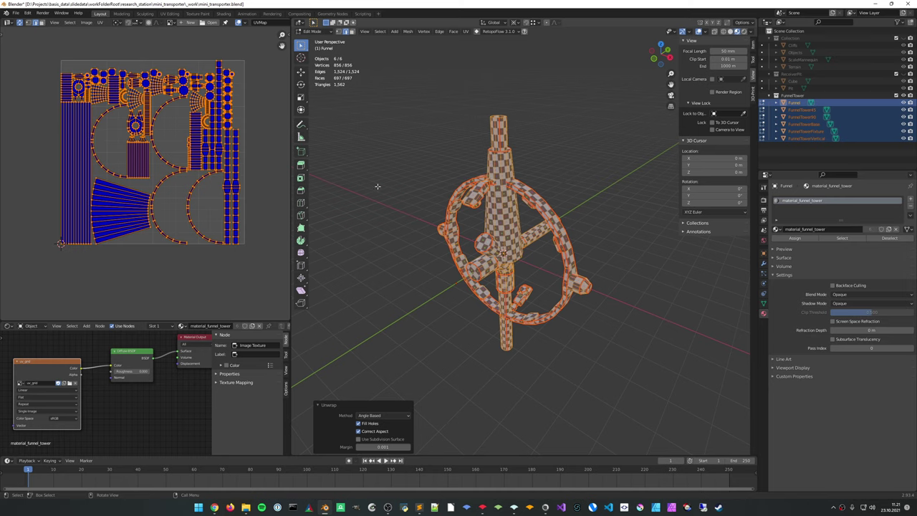
{"action": "scroll", "coordinate": [162, 207], "scroll_direction": "up", "scroll_amount": 5}
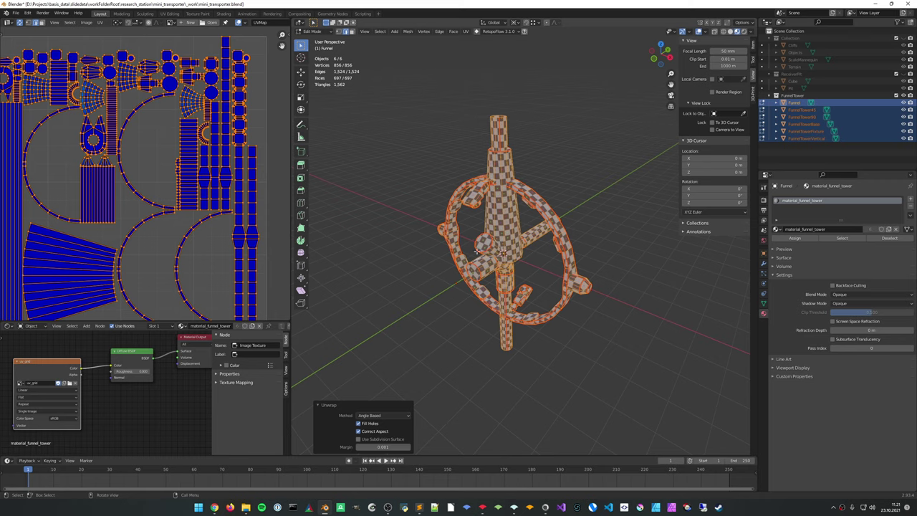
{"action": "middle_click_drag", "start_coordinate": [449, 278], "coordinate": [523, 272]}
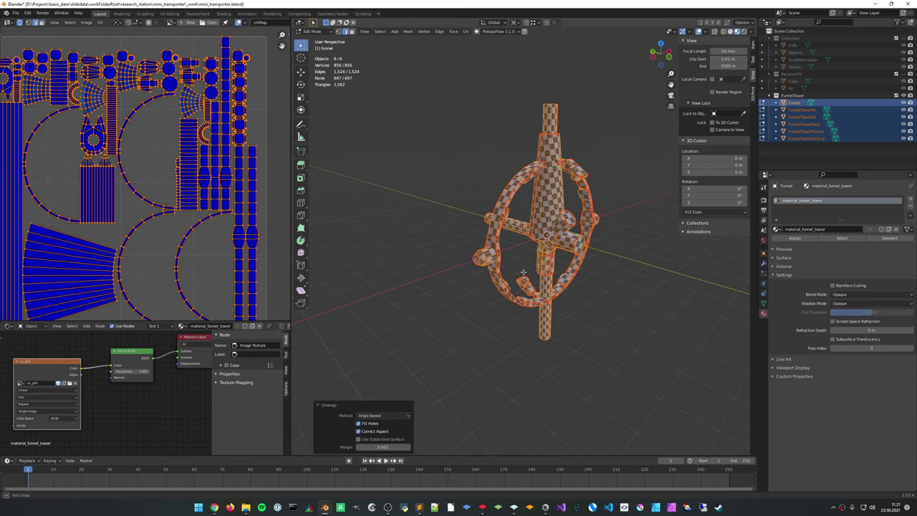
{"action": "middle_click_drag", "start_coordinate": [130, 268], "coordinate": [152, 240]}
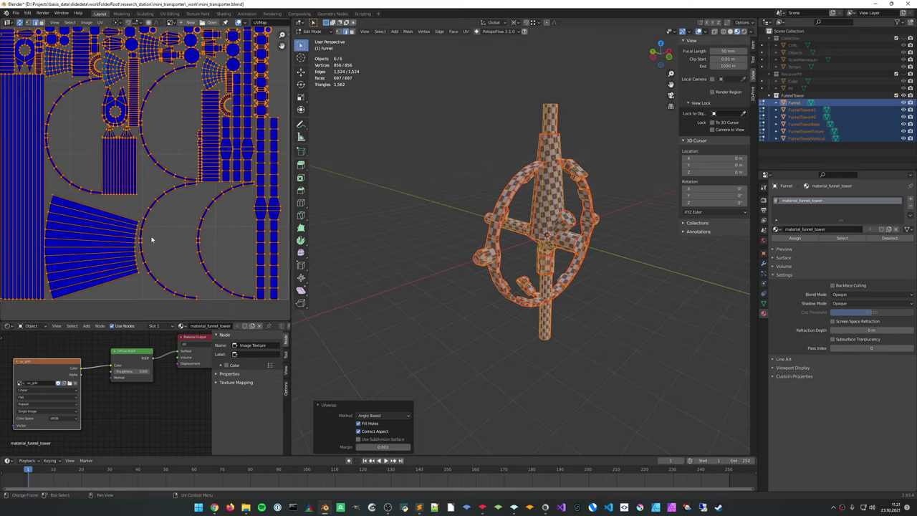
{"action": "scroll", "coordinate": [174, 135], "scroll_direction": "down", "scroll_amount": 3}
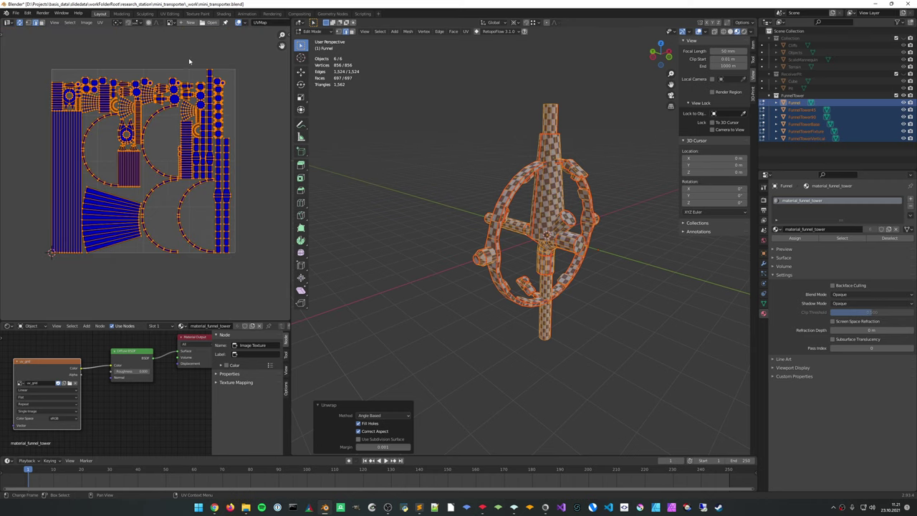
Pack the UV islands of all tower pieces with a margin of 0.053 and check the texture in Object Mode
{"action": "left_click", "coordinate": [101, 23]}
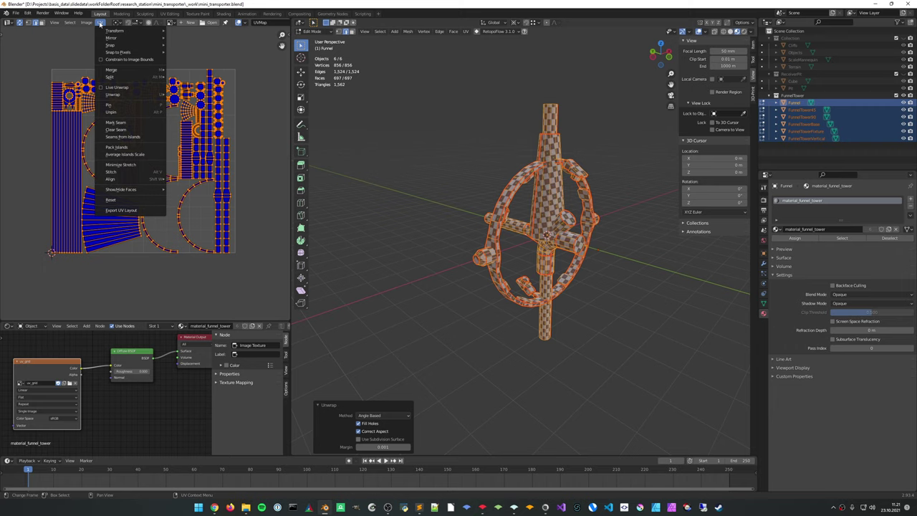
{"action": "left_click", "coordinate": [129, 147]}
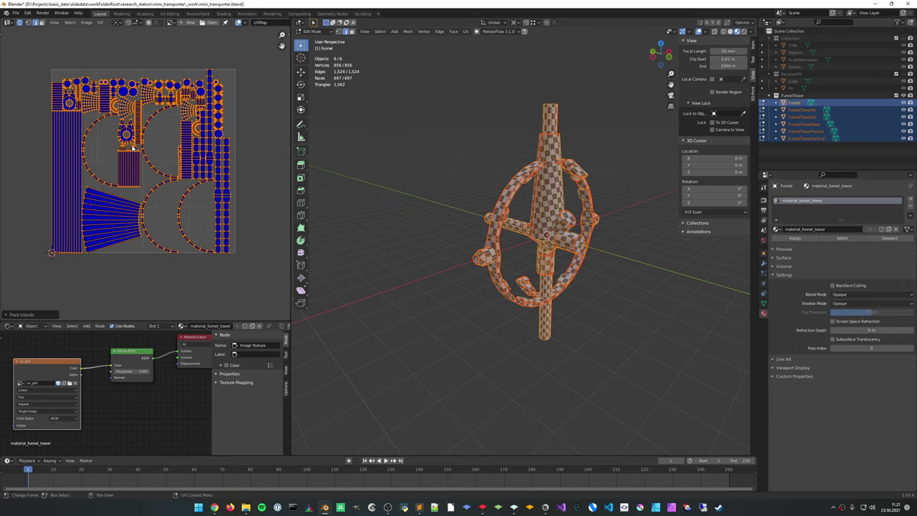
{"action": "left_click", "coordinate": [8, 315]}
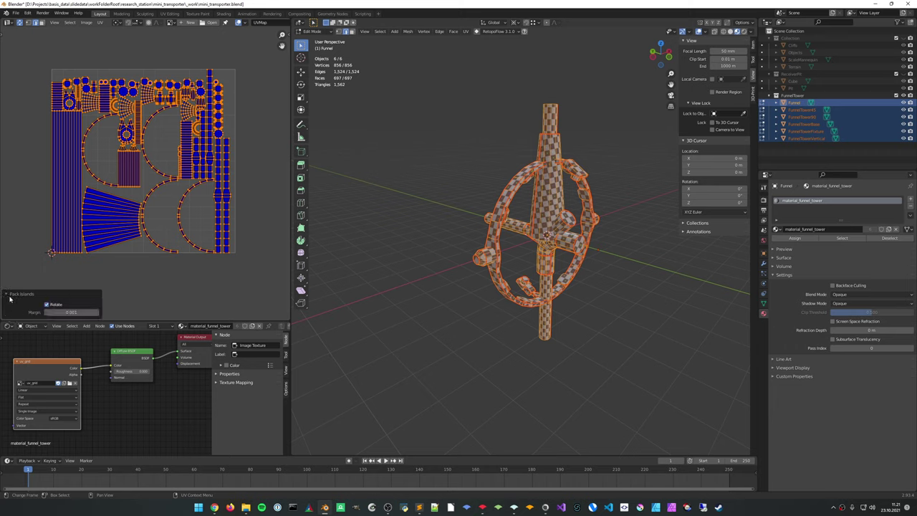
{"action": "mouse_move", "coordinate": [73, 313]}
{"action": "left_mouse_down"}
{"action": "mouse_move", "coordinate": [94, 312]}
{"action": "mouse_move", "coordinate": [78, 313]}
{"action": "left_mouse_up"}
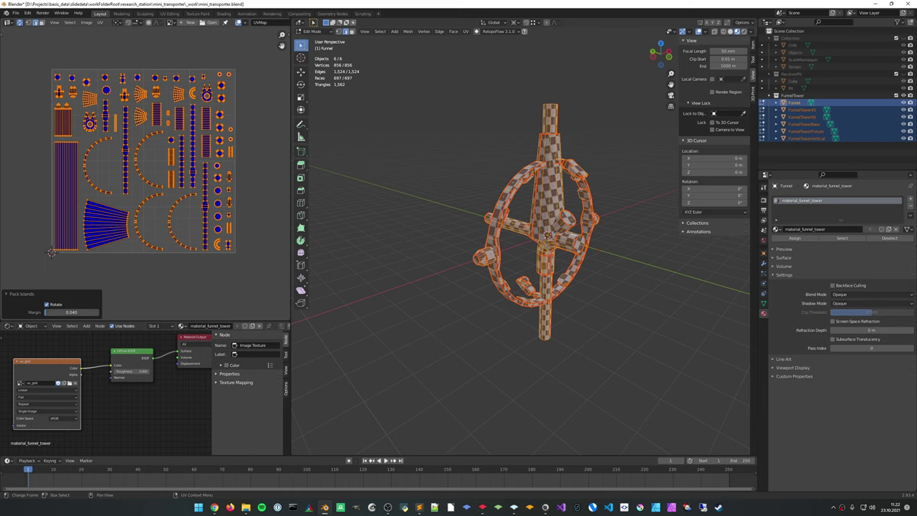
{"action": "left_click_drag", "start_coordinate": [78, 312], "coordinate": [82, 312]}
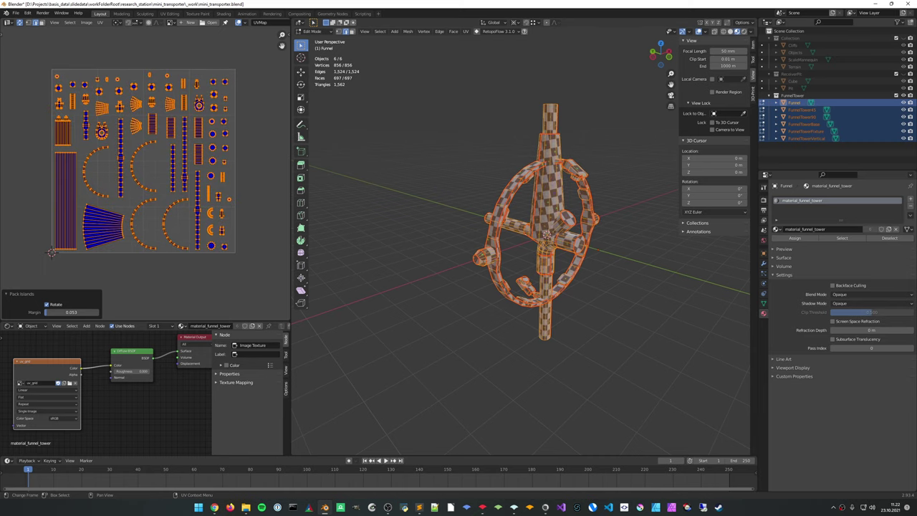
{"action": "scroll", "coordinate": [495, 259], "scroll_direction": "up", "scroll_amount": 3}
{"action": "key", "text": "Tab"}
{"action": "scroll", "coordinate": [495, 258], "scroll_direction": "up", "scroll_amount": 2}
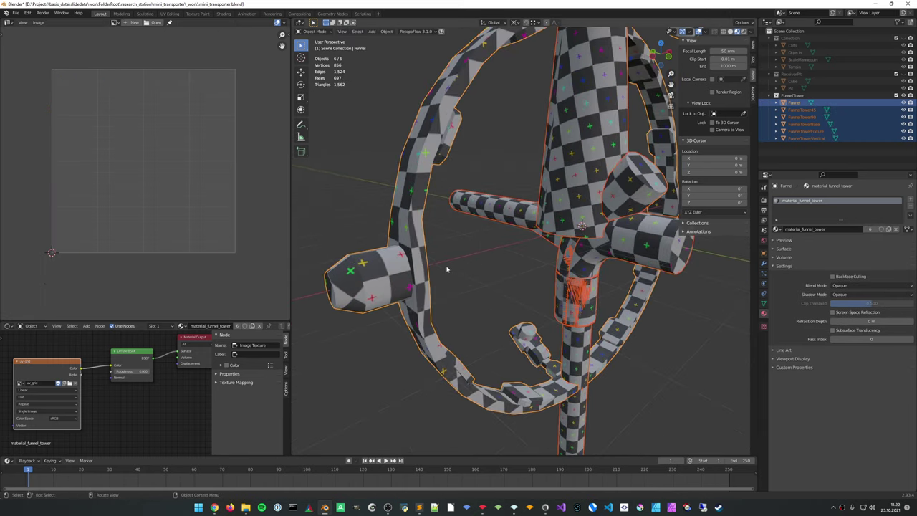
Edit the Funnel object alone and mark seams on short edges across its ring so the long curved strips split into shorter pieces
{"action": "left_click", "coordinate": [424, 277]}
{"action": "key", "text": "Tab"}
{"action": "left_click", "coordinate": [422, 271]}
{"action": "middle_click_drag", "start_coordinate": [436, 273], "coordinate": [624, 201]}
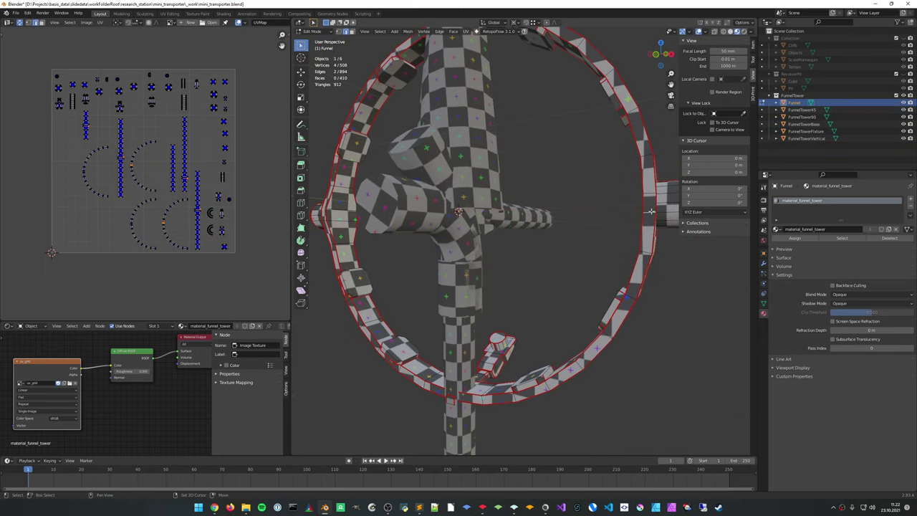
{"action": "right_click", "coordinate": [651, 211]}
{"action": "left_click", "coordinate": [593, 214]}
{"action": "right_click", "coordinate": [619, 212]}
{"action": "left_click", "coordinate": [620, 213]}
{"action": "middle_click_drag", "start_coordinate": [618, 221], "coordinate": [667, 244]}
{"action": "right_click", "coordinate": [673, 248]}
{"action": "left_click", "coordinate": [673, 248]}
{"action": "scroll", "coordinate": [559, 240], "scroll_direction": "down", "scroll_amount": 3}
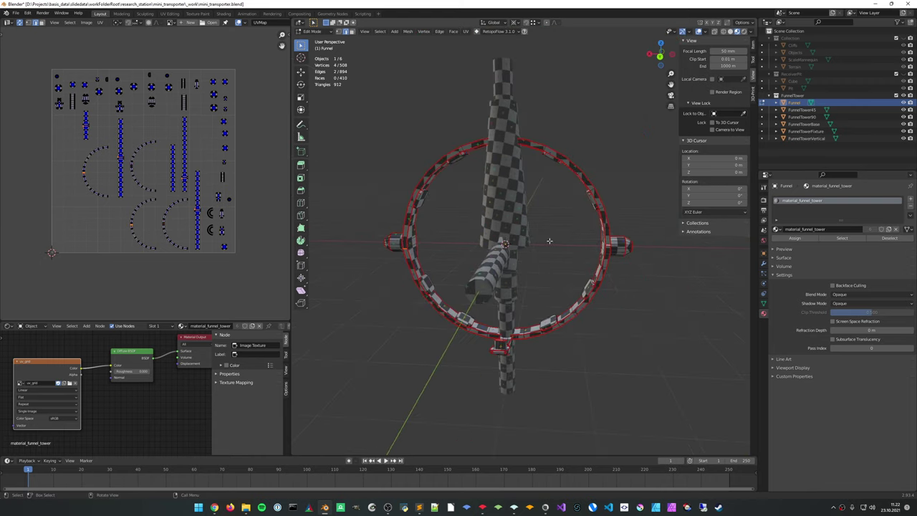
Select all six funnel tower objects again and UV-unwrap their complete meshes together with Unwrap
{"action": "middle_click_drag", "start_coordinate": [549, 240], "coordinate": [574, 240]}
{"action": "key", "text": "a"}
{"action": "key", "text": "Tab"}
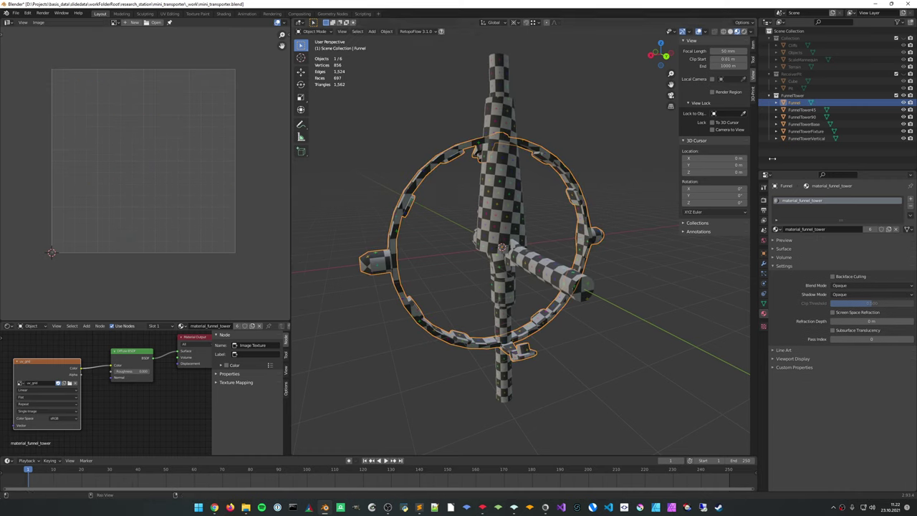
{"action": "left_click", "coordinate": [806, 139], "text": "shift"}
{"action": "key", "text": "Tab"}
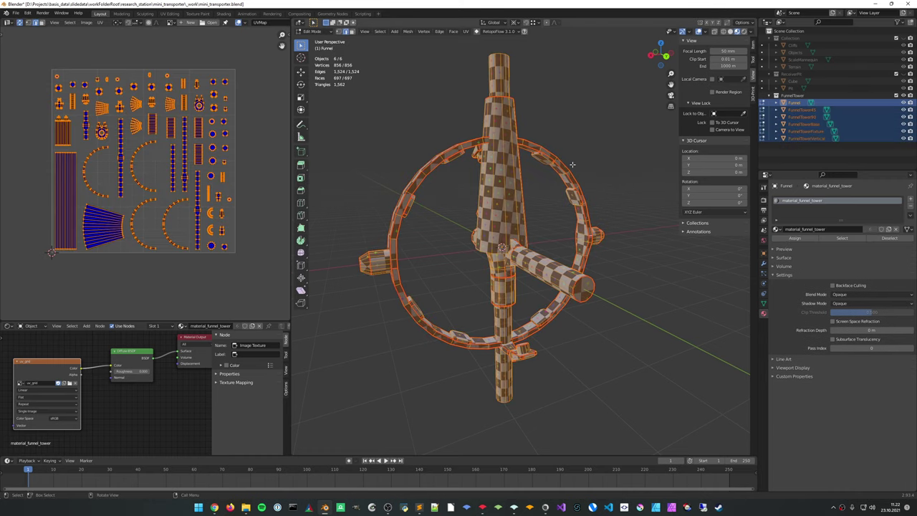
{"action": "key", "text": "u"}
{"action": "left_click", "coordinate": [571, 164]}
{"action": "key", "text": "Tab"}
{"action": "key", "text": "Tab"}
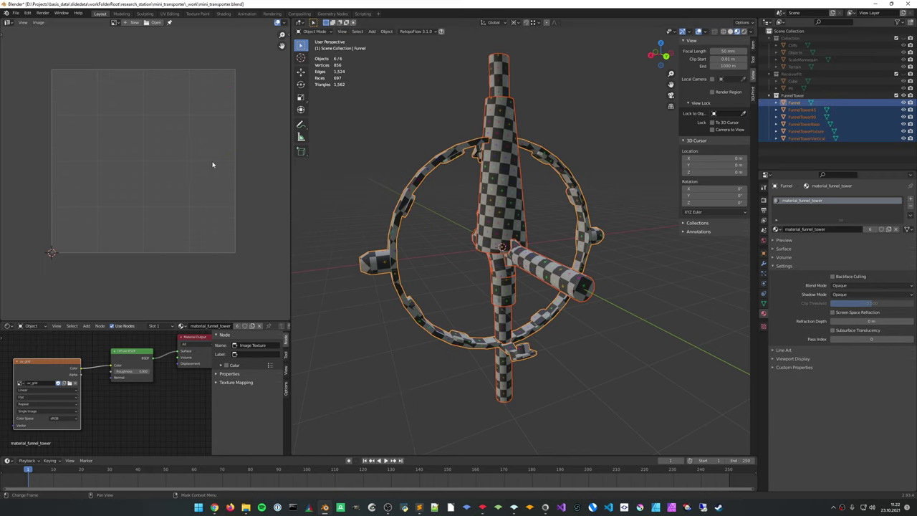
Examine the checker texture and UV layout on the ring and tower pieces in Object Mode and Edit Mode
{"action": "mouse_move", "coordinate": [103, 267]}
{"action": "middle_mouse_down"}
{"action": "mouse_move", "coordinate": [90, 281]}
{"action": "mouse_move", "coordinate": [100, 272]}
{"action": "middle_mouse_up"}
{"action": "right_click", "coordinate": [432, 294]}
{"action": "mouse_move", "coordinate": [454, 288]}
{"action": "middle_mouse_down"}
{"action": "mouse_move", "coordinate": [485, 306]}
{"action": "mouse_move", "coordinate": [463, 301]}
{"action": "middle_mouse_up"}
{"action": "key", "text": "Tab"}
{"action": "scroll", "coordinate": [462, 301], "scroll_direction": "up", "scroll_amount": 4}
{"action": "middle_click_drag", "start_coordinate": [391, 295], "coordinate": [439, 262], "text": "shift"}
{"action": "key", "text": "Tab"}
{"action": "scroll", "coordinate": [511, 255], "scroll_direction": "up", "scroll_amount": 3}
{"action": "key", "text": "Tab"}
{"action": "scroll", "coordinate": [475, 262], "scroll_direction": "down", "scroll_amount": 3}
{"action": "scroll", "coordinate": [485, 262], "scroll_direction": "up", "scroll_amount": 4}
{"action": "scroll", "coordinate": [427, 266], "scroll_direction": "down", "scroll_amount": 7}
{"action": "scroll", "coordinate": [488, 263], "scroll_direction": "down", "scroll_amount": 2}
Pack the UV islands of all six objects in Edit Mode with a margin of 0.02
{"action": "key", "text": "Tab"}
{"action": "middle_click_drag", "start_coordinate": [495, 237], "coordinate": [446, 245]}
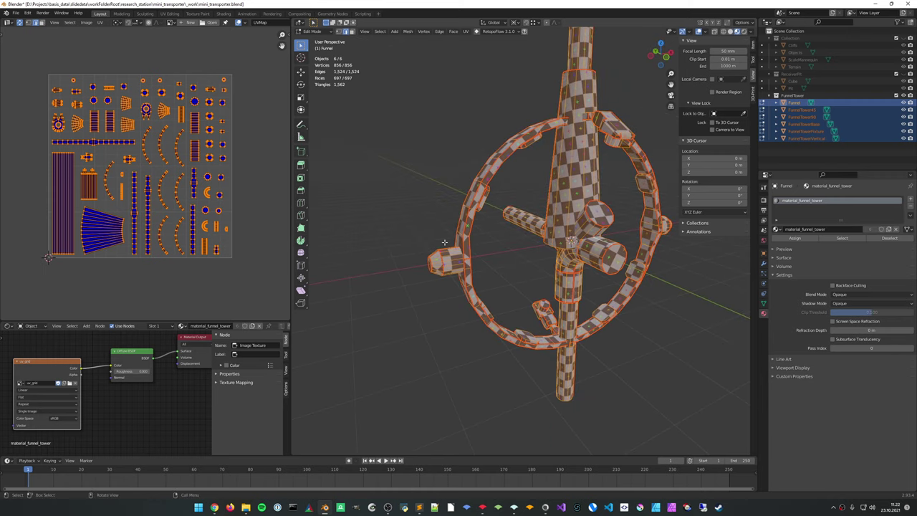
{"action": "left_click", "coordinate": [100, 22]}
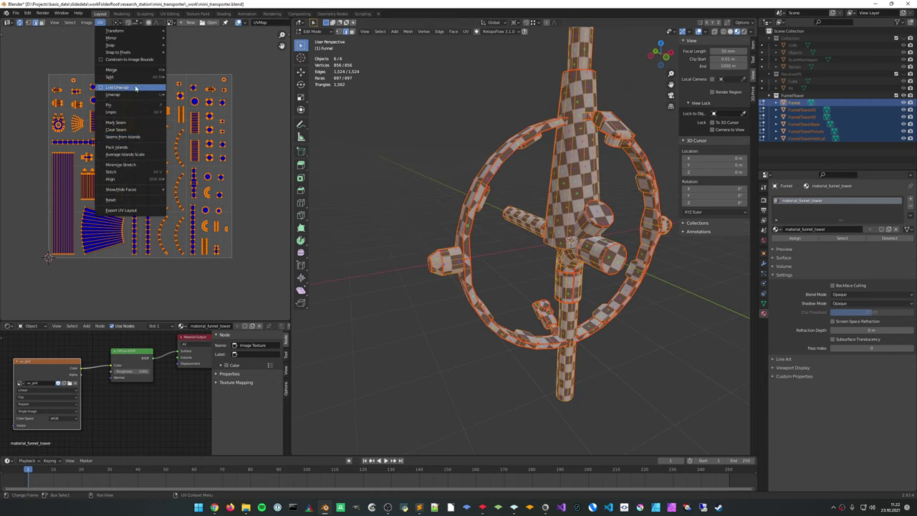
{"action": "left_click", "coordinate": [149, 148]}
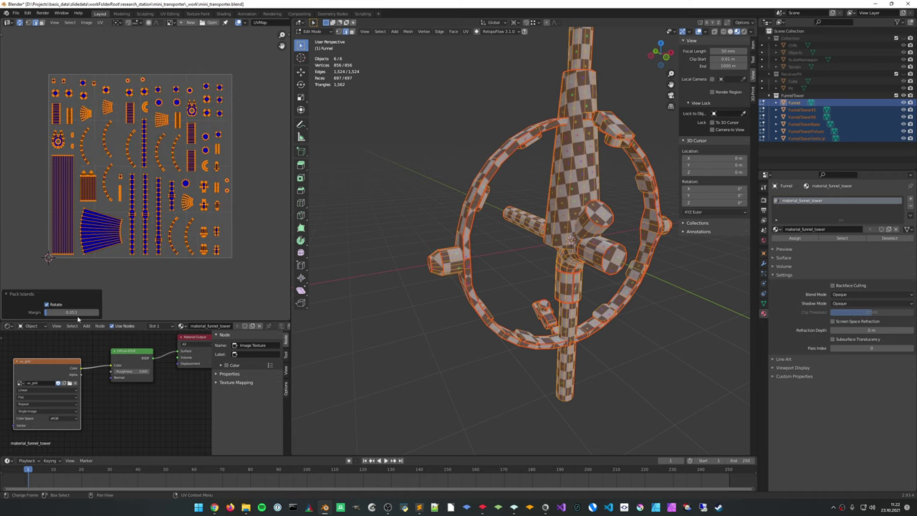
{"action": "left_click", "coordinate": [66, 313]}
{"action": "type", "text": "0.02"}
{"action": "key", "text": "Return"}
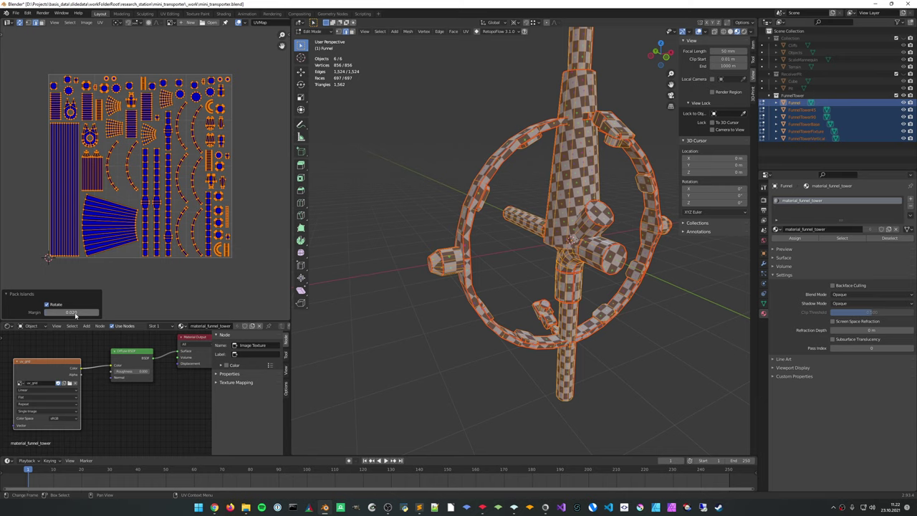
Return to Object Mode, select only FunnelTowerBase and save mini_transporter.blend
{"action": "key", "text": "Tab"}
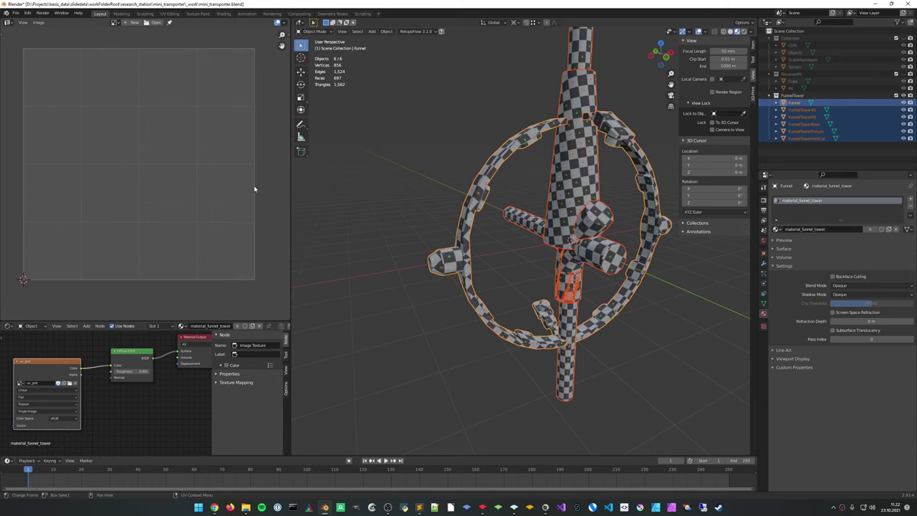
{"action": "left_click", "coordinate": [412, 241]}
{"action": "middle_click_drag", "start_coordinate": [413, 242], "coordinate": [459, 258]}
{"action": "left_click", "coordinate": [531, 209]}
{"action": "scroll", "coordinate": [498, 203], "scroll_direction": "down", "scroll_amount": 3}
{"action": "middle_click_drag", "start_coordinate": [497, 204], "coordinate": [492, 214]}
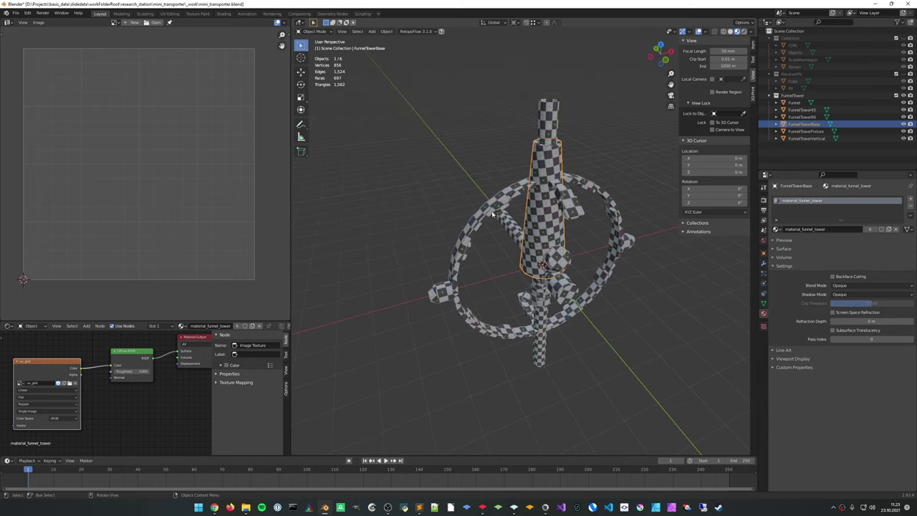
{"action": "key", "text": "ctrl+s"}
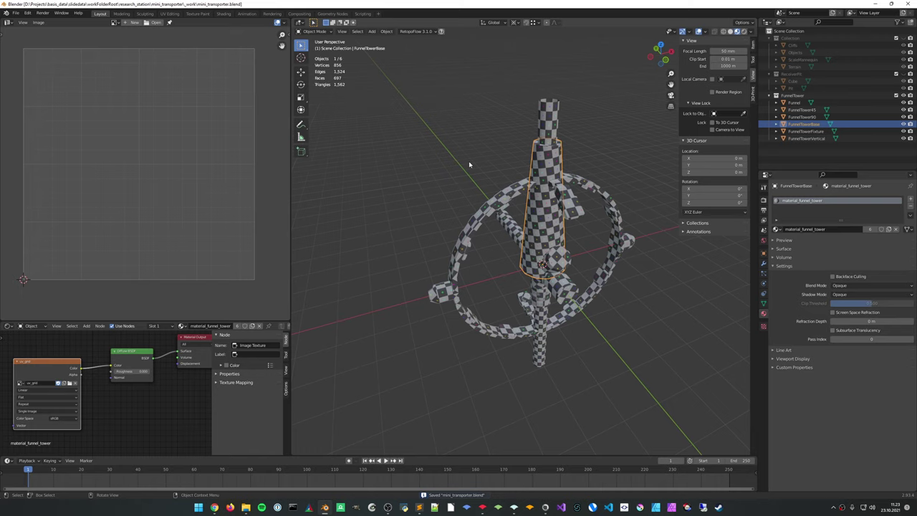
{"action": "middle_click_drag", "start_coordinate": [469, 165], "coordinate": [437, 202]}
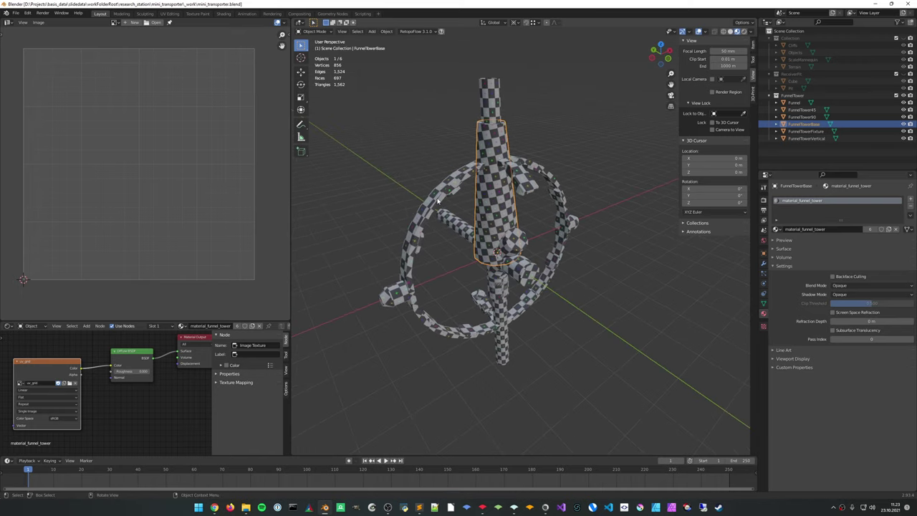
Export the selected Funnel object over tower_funnel.fbx using a saved operator preset, and hide the object
{"action": "left_click", "coordinate": [796, 102]}
{"action": "key", "text": "q"}
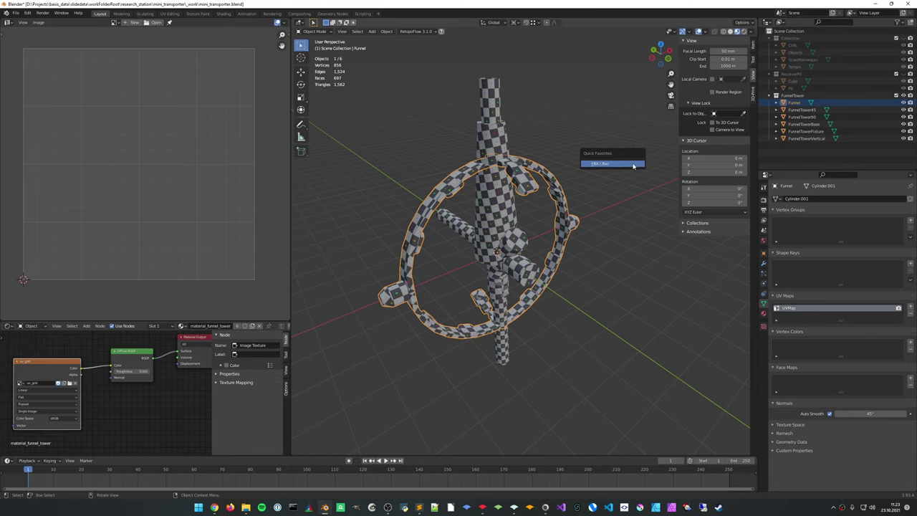
{"action": "left_click", "coordinate": [633, 164]}
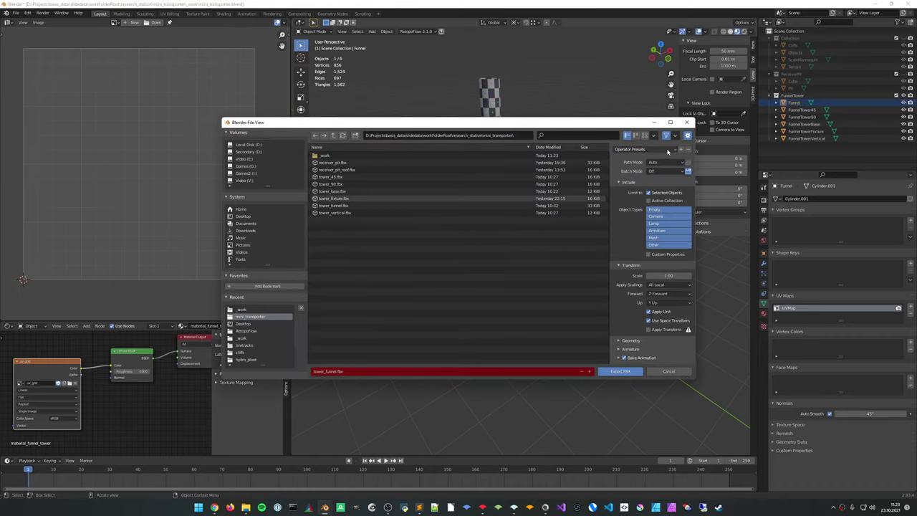
{"action": "left_click", "coordinate": [645, 149]}
{"action": "left_click", "coordinate": [651, 169]}
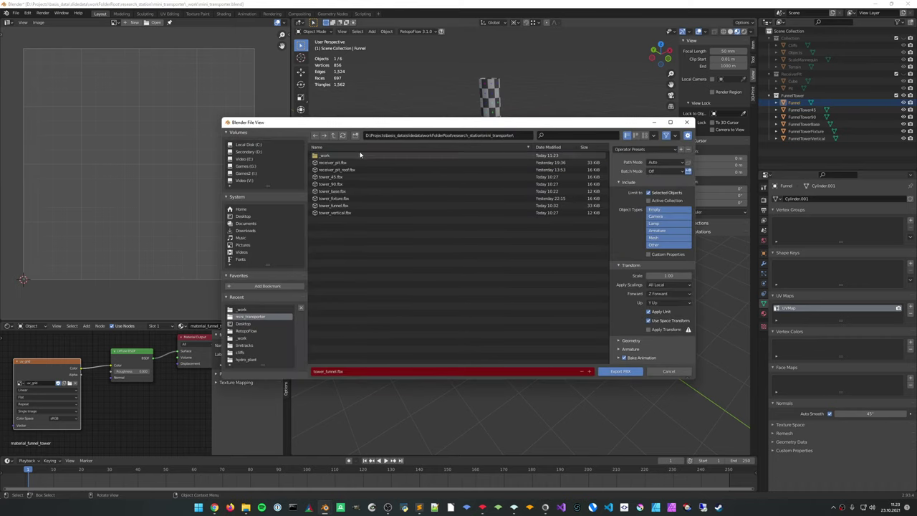
{"action": "double_click", "coordinate": [345, 208]}
{"action": "left_click", "coordinate": [906, 103]}
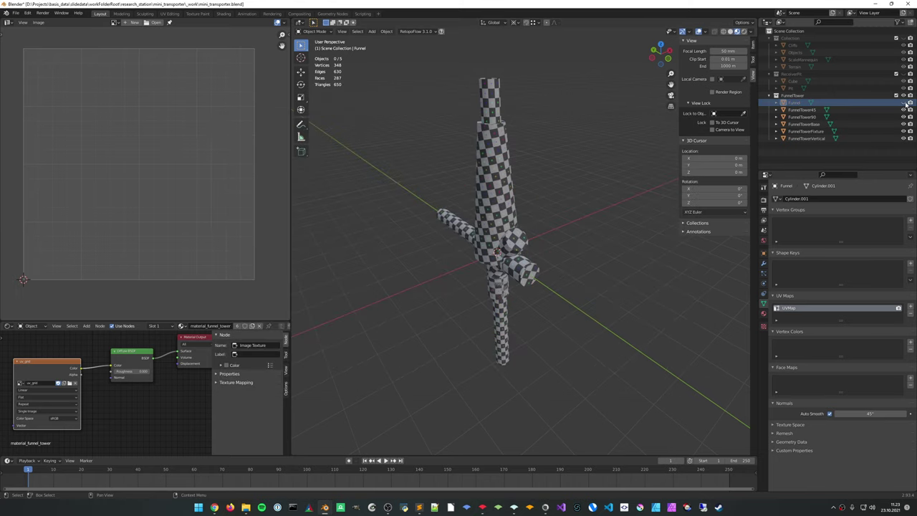
Export FunnelTower45 as FBX over tower_45.fbx and hide the object
{"action": "left_click", "coordinate": [870, 109]}
{"action": "key", "text": "q"}
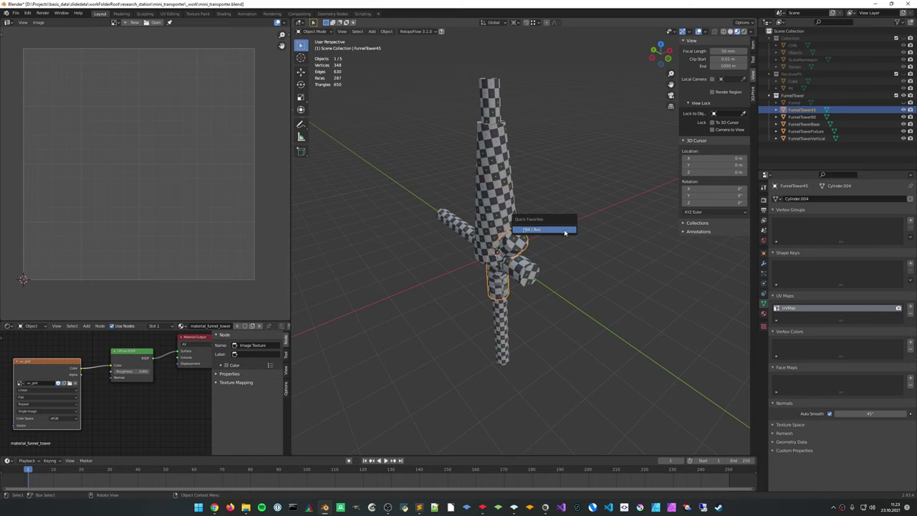
{"action": "left_click", "coordinate": [564, 232]}
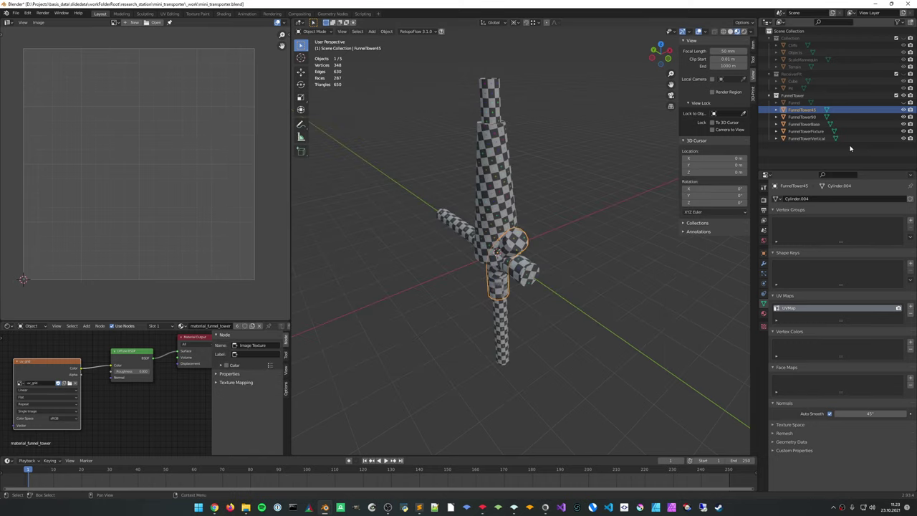
{"action": "key", "text": "Delete"}
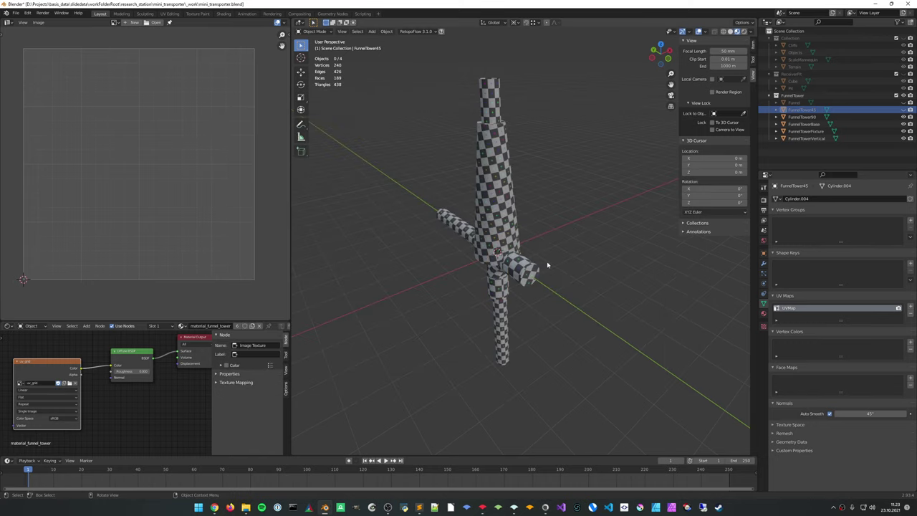
Export FunnelTower90 as FBX over tower_90.fbx and hide the object
{"action": "left_click", "coordinate": [804, 118]}
{"action": "key", "text": "q"}
{"action": "left_click", "coordinate": [557, 197]}
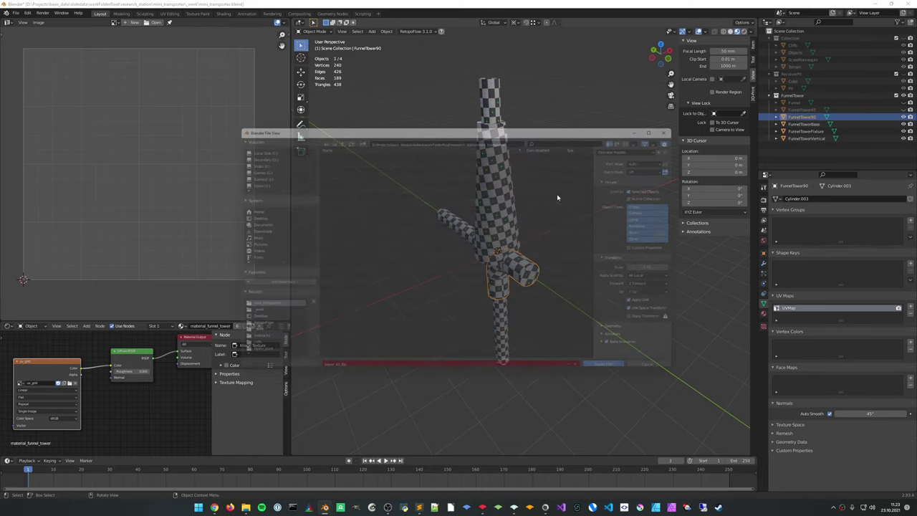
{"action": "double_click", "coordinate": [374, 188]}
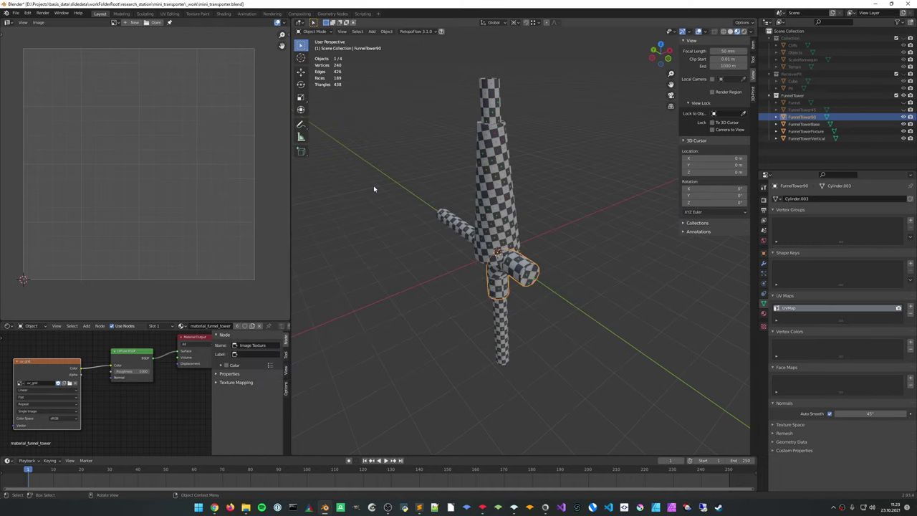
{"action": "key", "text": "Delete"}
Export FunnelTowerVertical as FBX over tower_vertical.fbx and hide the object
{"action": "left_click", "coordinate": [493, 293]}
{"action": "key", "text": "q"}
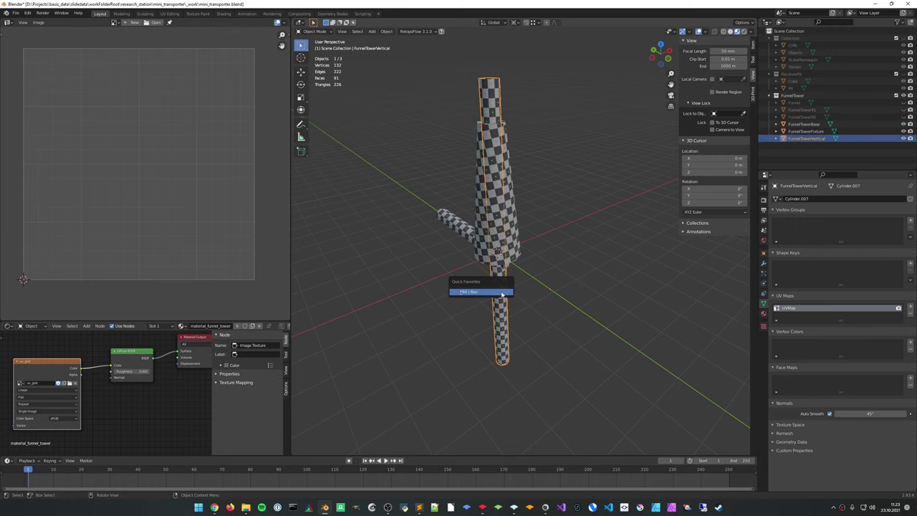
{"action": "left_click", "coordinate": [446, 291]}
{"action": "double_click", "coordinate": [360, 212]}
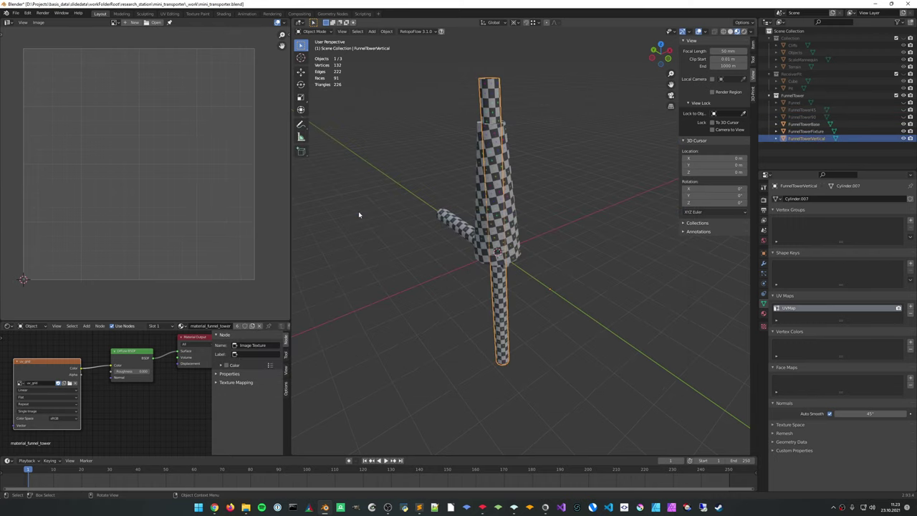
{"action": "key", "text": "Delete"}
Export FunnelTowerBase as FBX over tower_base.fbx and hide the object
{"action": "left_click", "coordinate": [502, 202]}
{"action": "key", "text": "q"}
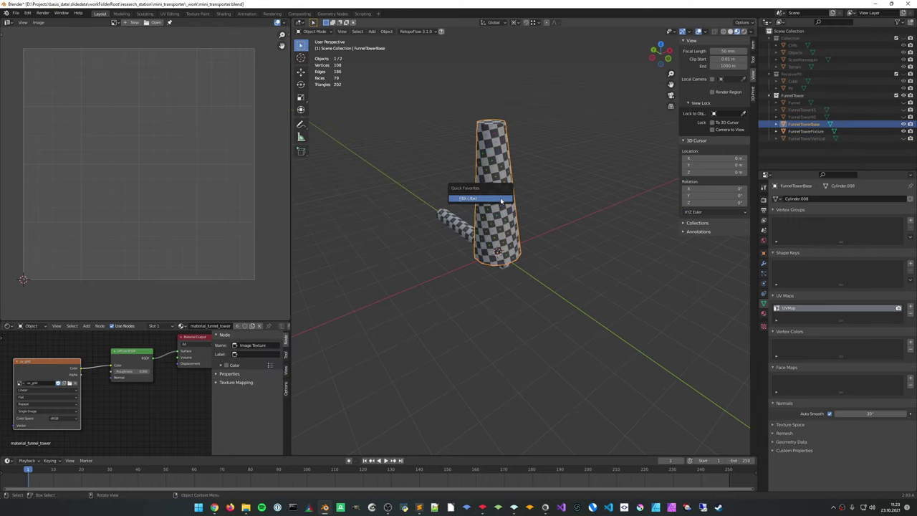
{"action": "left_click", "coordinate": [458, 196]}
{"action": "double_click", "coordinate": [375, 190]}
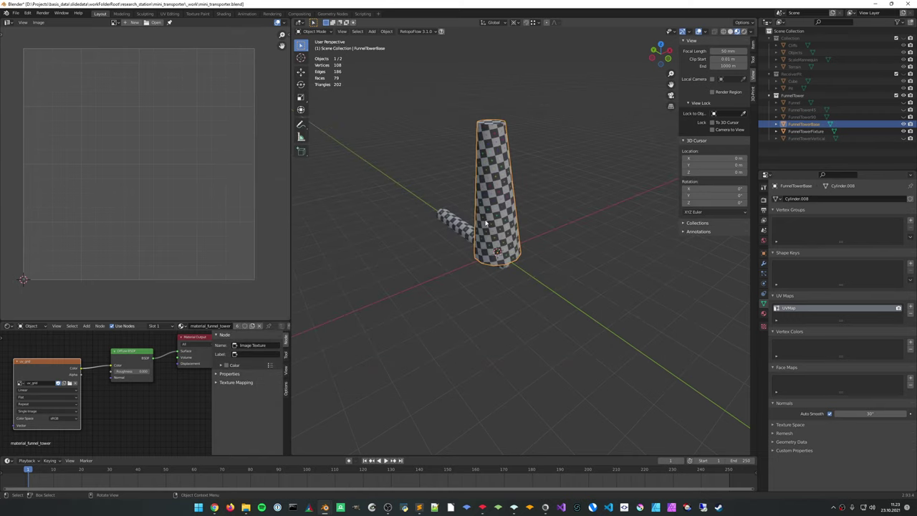
{"action": "key", "text": "Delete"}
Export FunnelTowerFixture as FBX over tower_fixture.fbx
{"action": "left_click", "coordinate": [475, 230]}
{"action": "key", "text": "q"}
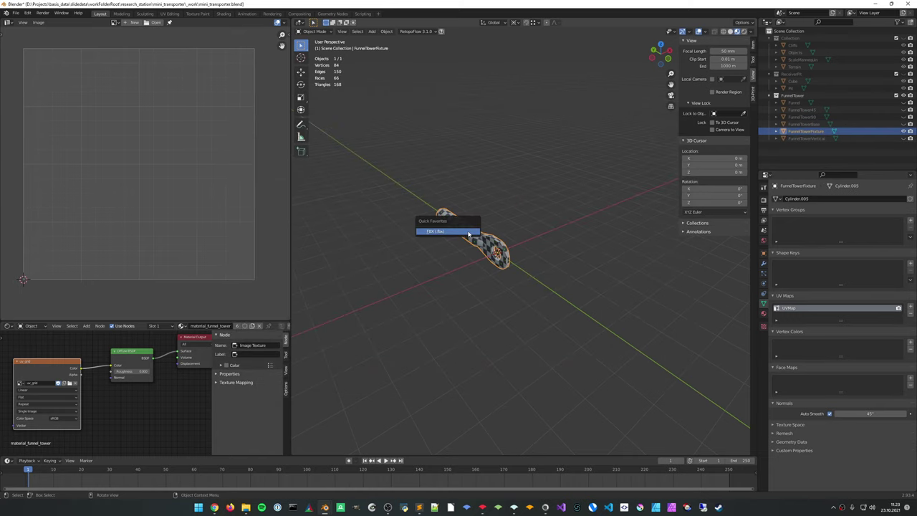
{"action": "left_click", "coordinate": [466, 230]}
{"action": "double_click", "coordinate": [375, 198]}
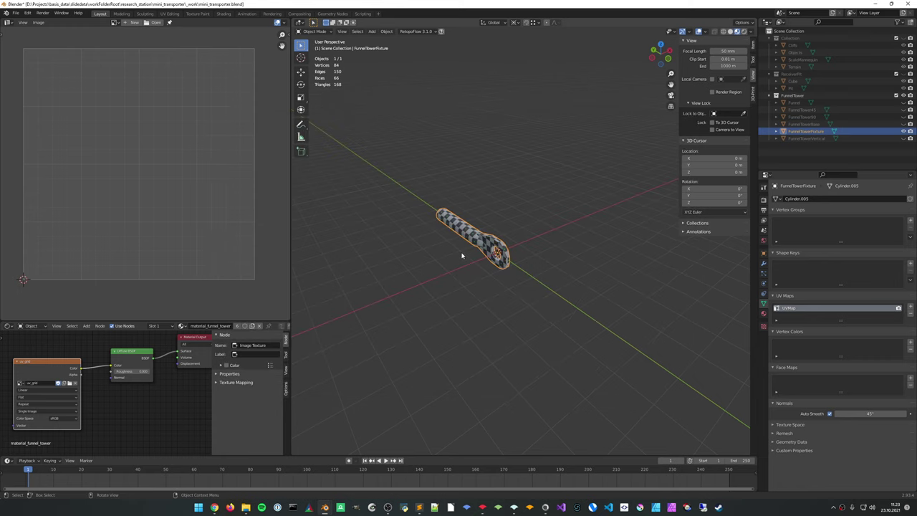
Switch to Basis Editor, save the demo1 level and inspect the funnel tower from several sides with nothing selected
{"action": "key", "text": "alt+Tab"}
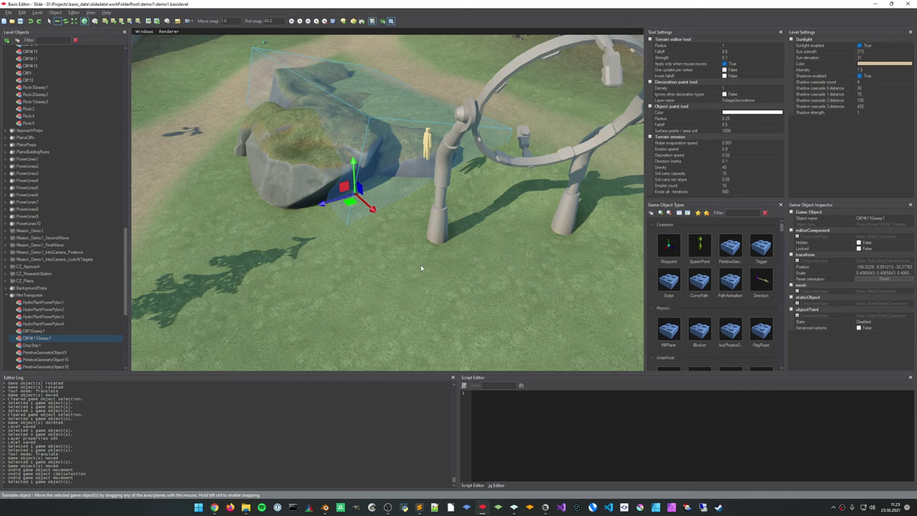
{"action": "mouse_move", "coordinate": [467, 238]}
{"action": "right_mouse_down"}
{"action": "mouse_move", "coordinate": [457, 237]}
{"action": "mouse_move", "coordinate": [461, 229]}
{"action": "right_mouse_up"}
{"action": "key", "text": "ctrl+s"}
{"action": "right_click_drag", "start_coordinate": [451, 281], "coordinate": [398, 266]}
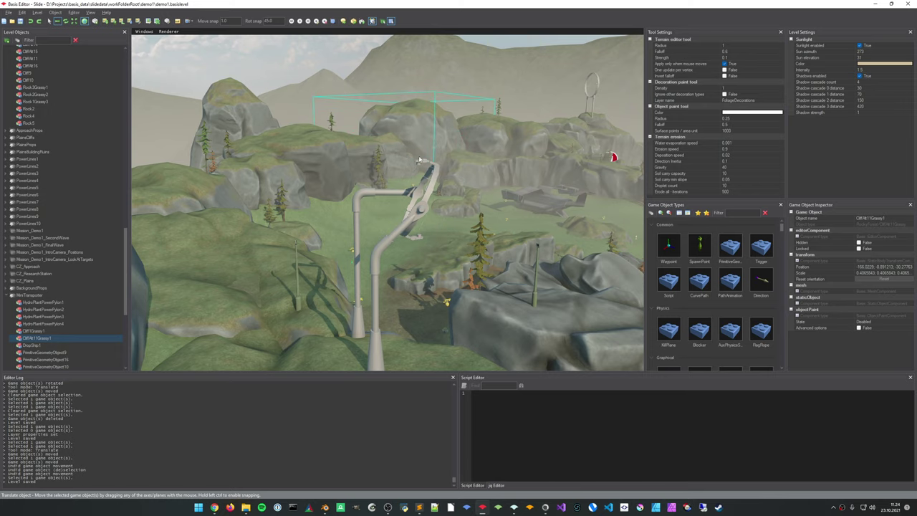
{"action": "right_click_drag", "start_coordinate": [557, 265], "coordinate": [558, 264]}
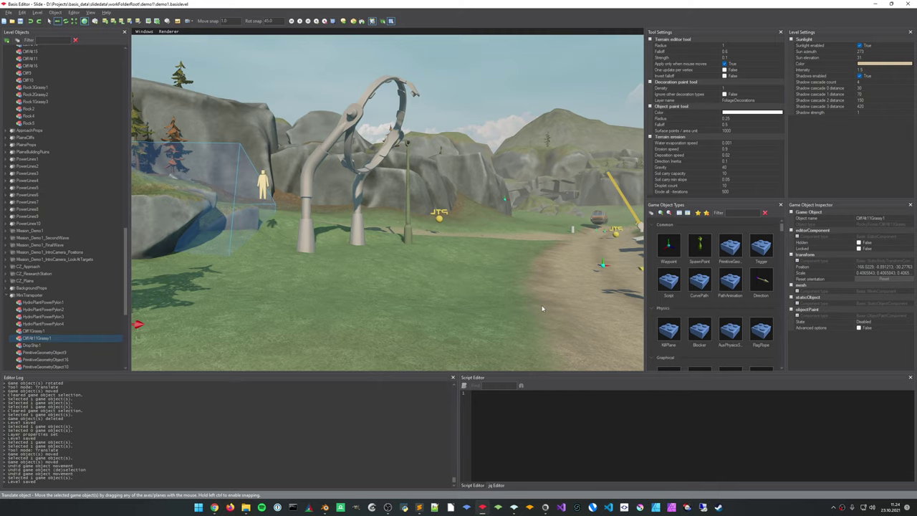
{"action": "left_click", "coordinate": [542, 309]}
{"action": "right_click_drag", "start_coordinate": [542, 309], "coordinate": [542, 309]}
{"action": "right_click_drag", "start_coordinate": [557, 265], "coordinate": [557, 265]}
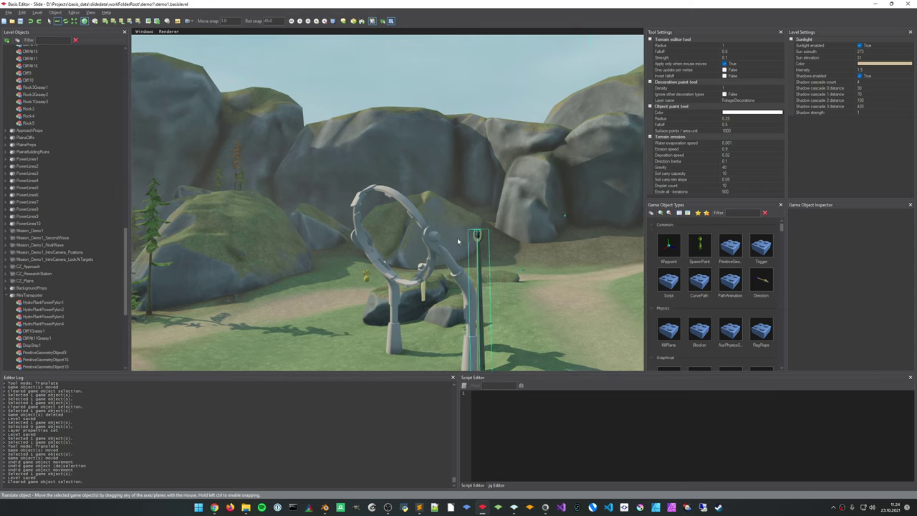
Try rotating the MiniTransporterFunnel1 ring with world space off, and undo the rotation
{"action": "left_click", "coordinate": [418, 222]}
{"action": "right_click_drag", "start_coordinate": [474, 241], "coordinate": [473, 240]}
{"action": "key", "text": "r"}
{"action": "key", "text": "e"}
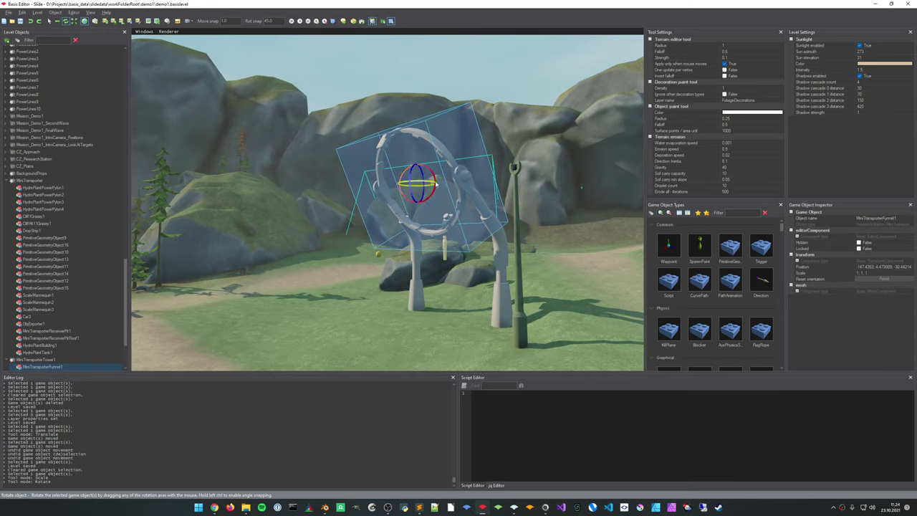
{"action": "key", "text": "t"}
{"action": "left_click_drag", "start_coordinate": [428, 185], "coordinate": [371, 198]}
{"action": "left_click", "coordinate": [351, 256]}
{"action": "right_click_drag", "start_coordinate": [351, 256], "coordinate": [375, 234]}
{"action": "key", "text": "ctrl+z"}
{"action": "key", "text": "ctrl+z"}
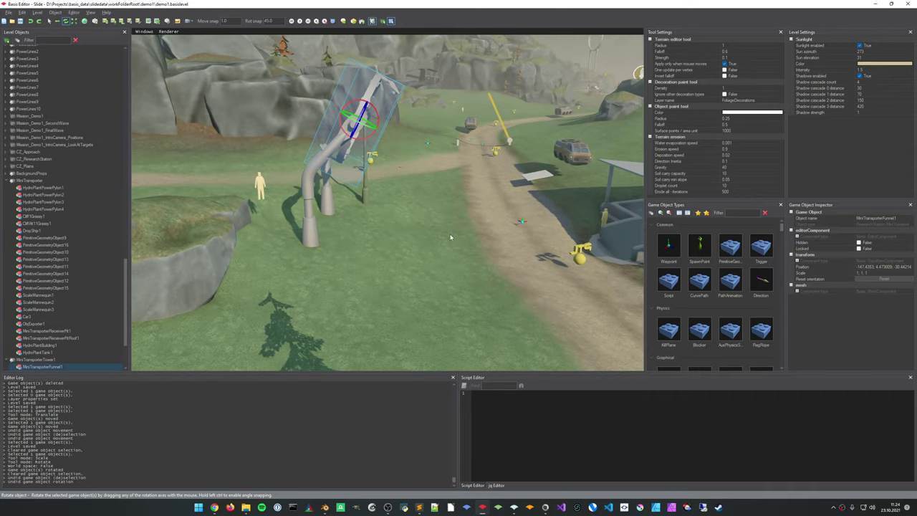
{"action": "left_click", "coordinate": [451, 237]}
{"action": "mouse_move", "coordinate": [450, 236]}
{"action": "right_mouse_down"}
{"action": "mouse_move", "coordinate": [446, 258]}
{"action": "mouse_move", "coordinate": [465, 241]}
{"action": "right_mouse_up"}
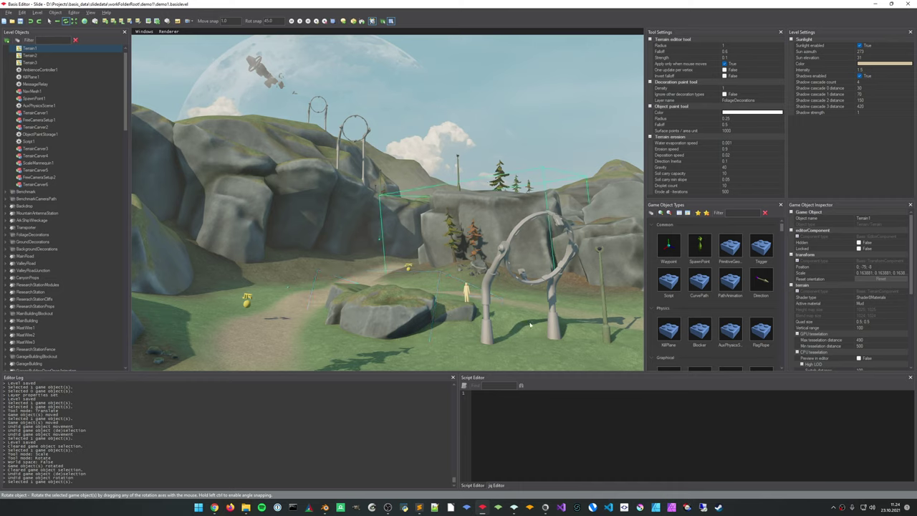
Switch to Blender, unhide all the hidden FunnelTower collection objects and save mini_transporter.blend
{"action": "key", "text": "alt+Tab"}
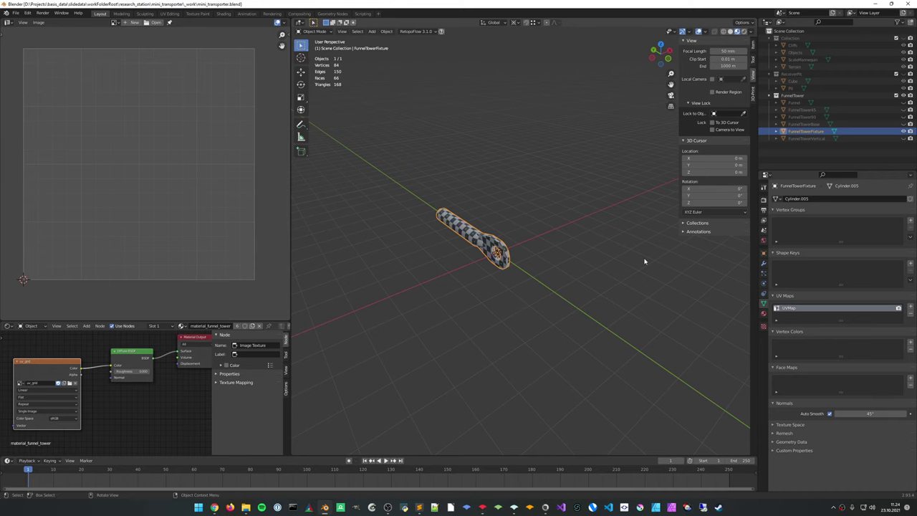
{"action": "left_click_drag", "start_coordinate": [904, 103], "coordinate": [903, 139]}
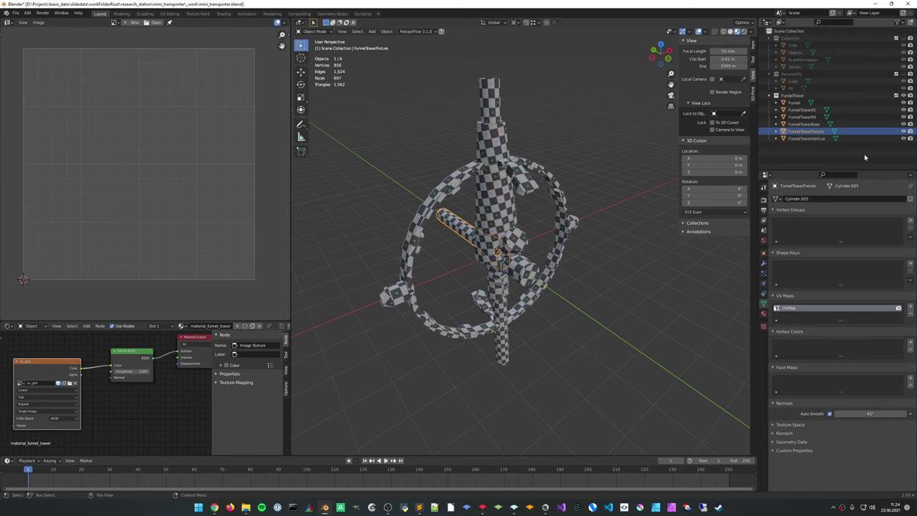
{"action": "mouse_move", "coordinate": [646, 233]}
{"action": "middle_mouse_down"}
{"action": "mouse_move", "coordinate": [626, 229]}
{"action": "mouse_move", "coordinate": [635, 229]}
{"action": "middle_mouse_up"}
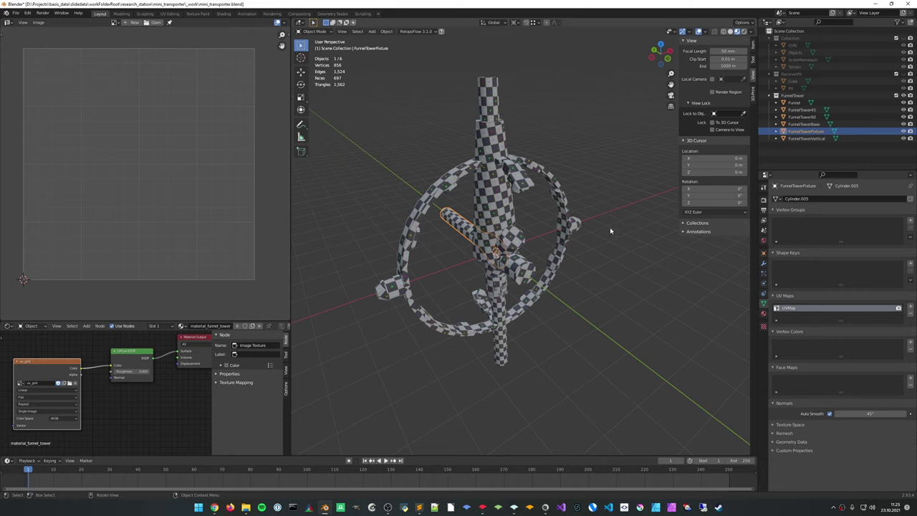
{"action": "key", "text": "ctrl+s"}
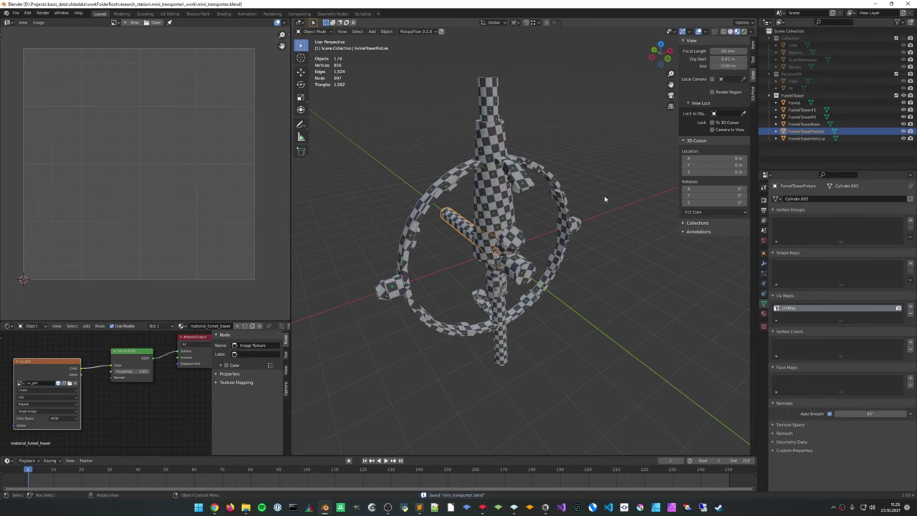
{"action": "mouse_move", "coordinate": [604, 195]}
{"action": "middle_mouse_down"}
{"action": "mouse_move", "coordinate": [628, 195]}
{"action": "mouse_move", "coordinate": [615, 194]}
{"action": "middle_mouse_up"}
Switch to Basis Editor and examine the funnel tower's ring, arms and bases from closer and higher viewpoints
{"action": "key", "text": "alt+Tab"}
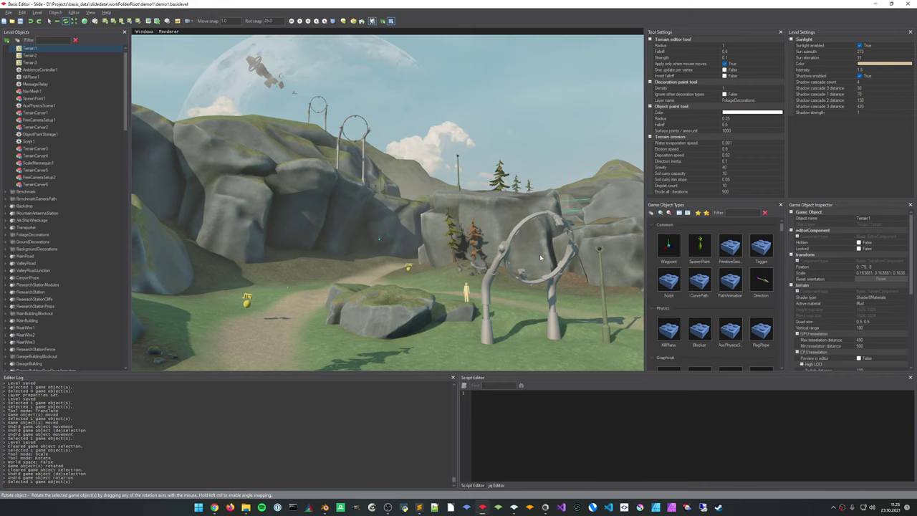
{"action": "right_click_drag", "start_coordinate": [615, 194], "coordinate": [632, 209]}
{"action": "mouse_move", "coordinate": [459, 286]}
{"action": "right_mouse_down"}
{"action": "mouse_move", "coordinate": [464, 296]}
{"action": "mouse_move", "coordinate": [459, 286]}
{"action": "right_mouse_up"}
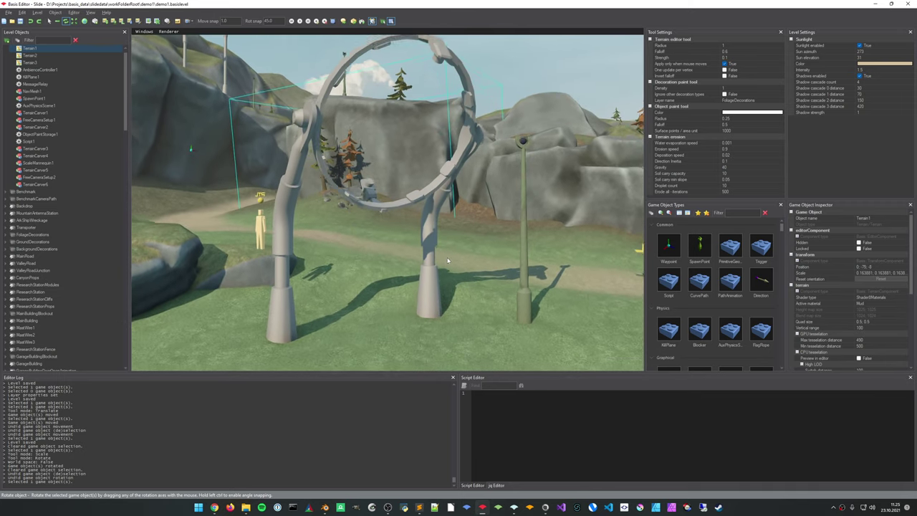
{"action": "left_click", "coordinate": [441, 247]}
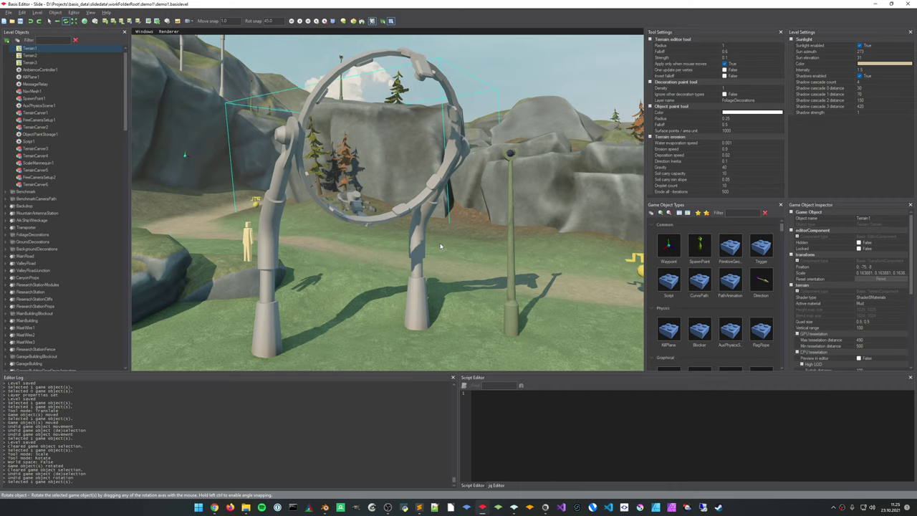
{"action": "mouse_move", "coordinate": [441, 247]}
{"action": "right_mouse_down"}
{"action": "mouse_move", "coordinate": [423, 255]}
{"action": "mouse_move", "coordinate": [442, 249]}
{"action": "right_mouse_up"}
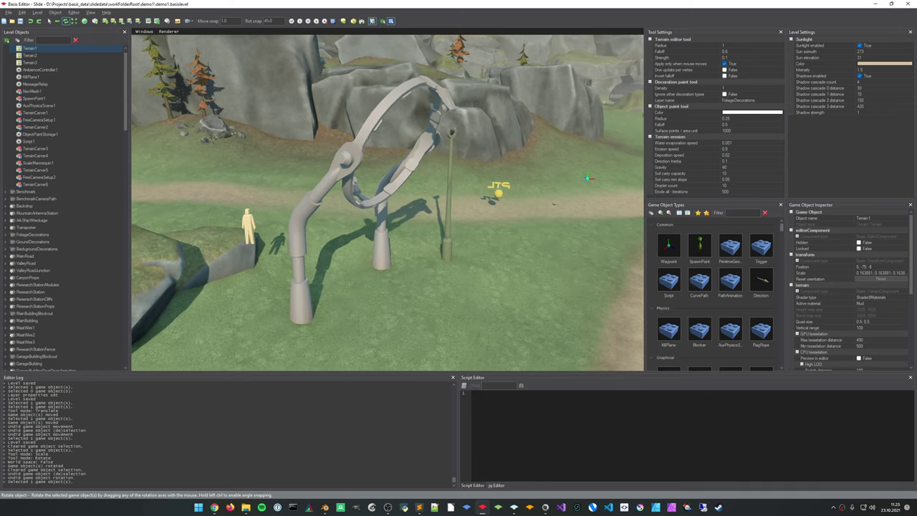
{"action": "left_click", "coordinate": [444, 249]}
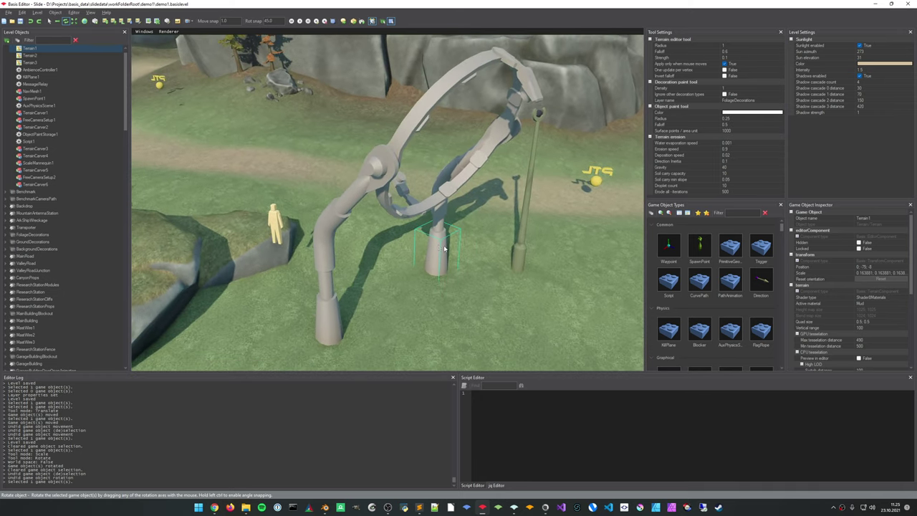
Examine the funnel tower beside the power pylon from several viewpoints, ending close to the pylon's head
{"action": "right_click_drag", "start_coordinate": [444, 249], "coordinate": [463, 238]}
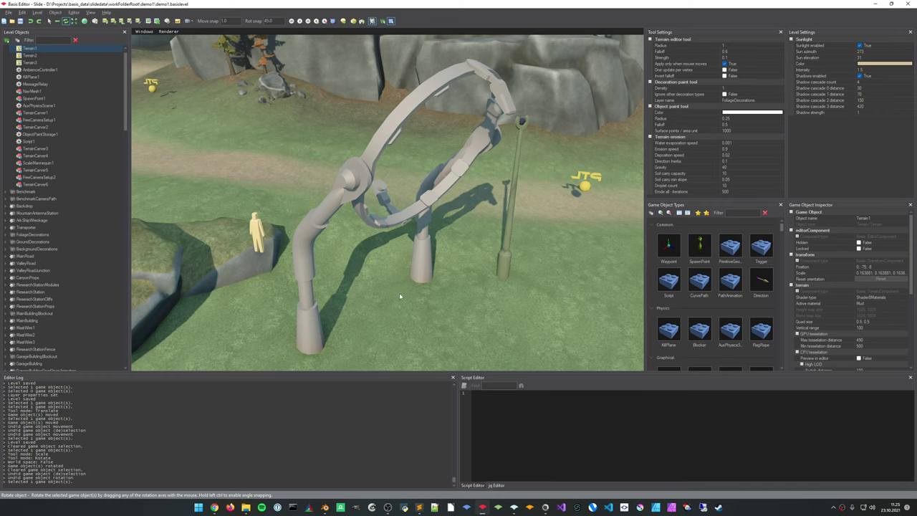
{"action": "middle_click_drag", "start_coordinate": [400, 295], "coordinate": [412, 208]}
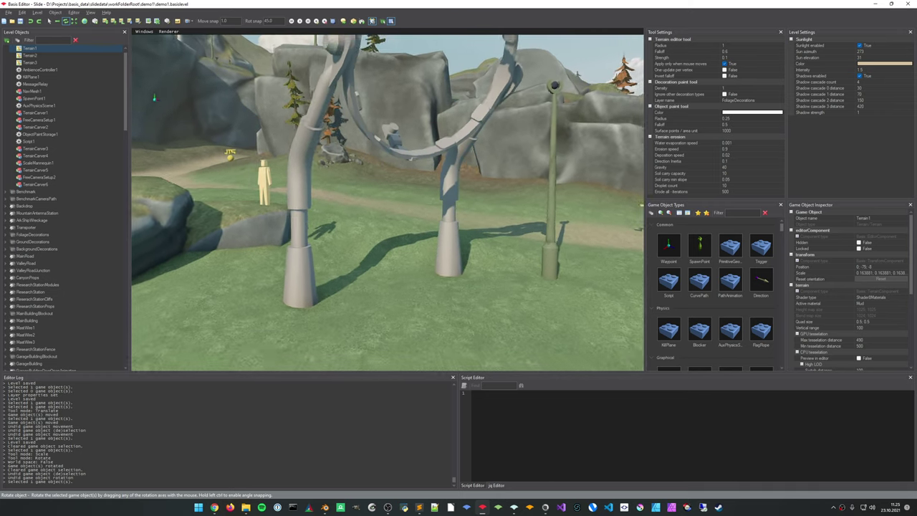
{"action": "right_click_drag", "start_coordinate": [399, 292], "coordinate": [399, 293]}
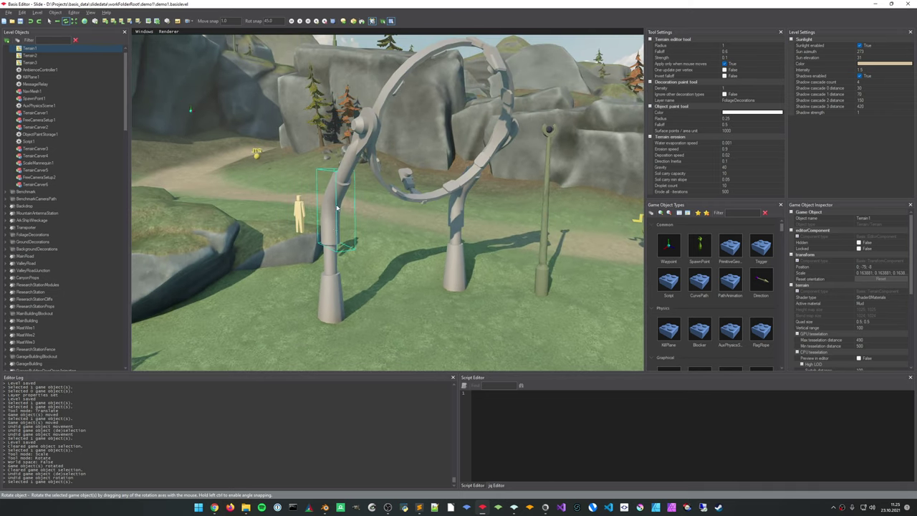
{"action": "right_click_drag", "start_coordinate": [463, 298], "coordinate": [464, 298]}
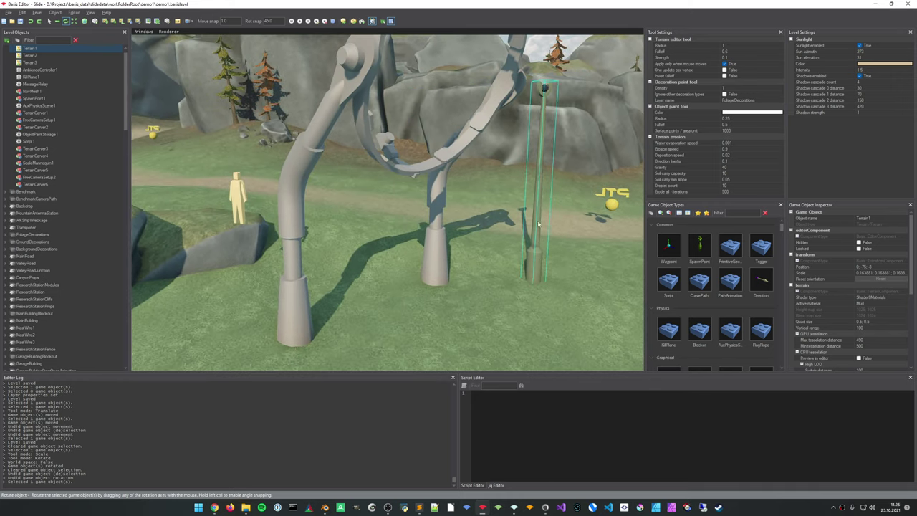
{"action": "right_click_drag", "start_coordinate": [539, 271], "coordinate": [539, 271]}
{"action": "right_click_drag", "start_coordinate": [521, 69], "coordinate": [549, 288]}
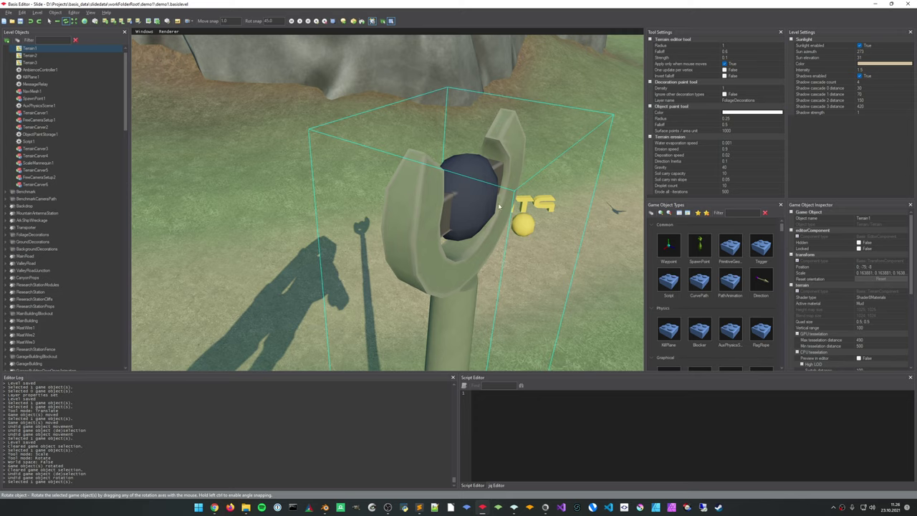
Examine the Calanth vehicle body and the hydro plant building's roof and fan unit up close as texture references
{"action": "right_click_drag", "start_coordinate": [413, 187], "coordinate": [472, 306]}
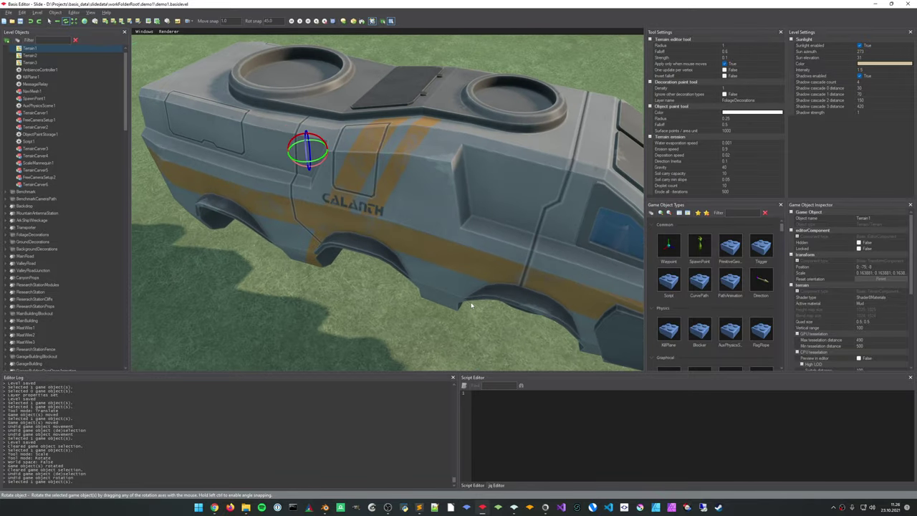
{"action": "right_click_drag", "start_coordinate": [394, 201], "coordinate": [404, 254]}
{"action": "right_click_drag", "start_coordinate": [460, 279], "coordinate": [451, 205]}
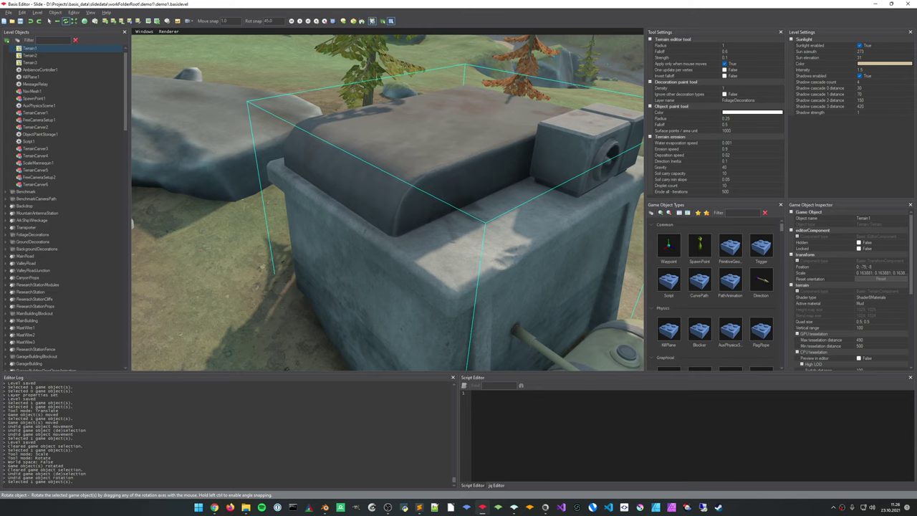
{"action": "right_click_drag", "start_coordinate": [387, 235], "coordinate": [387, 235]}
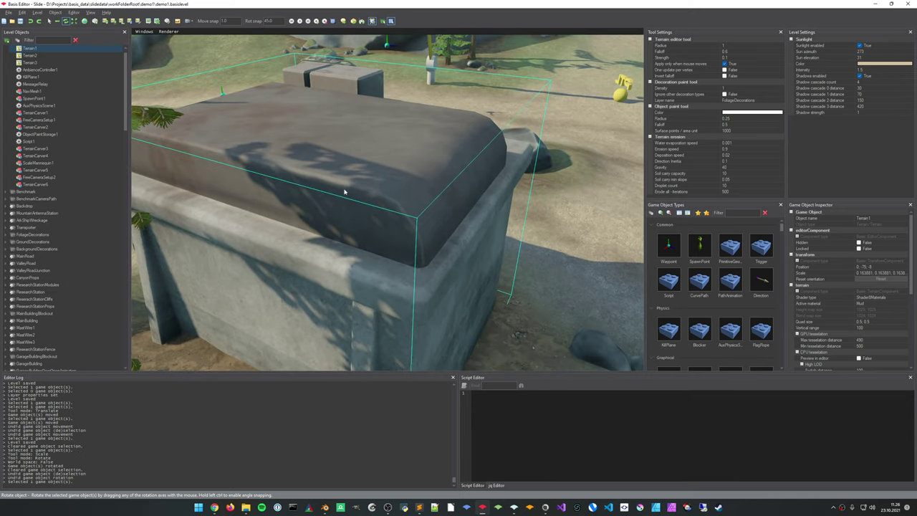
{"action": "right_click_drag", "start_coordinate": [344, 191], "coordinate": [498, 181]}
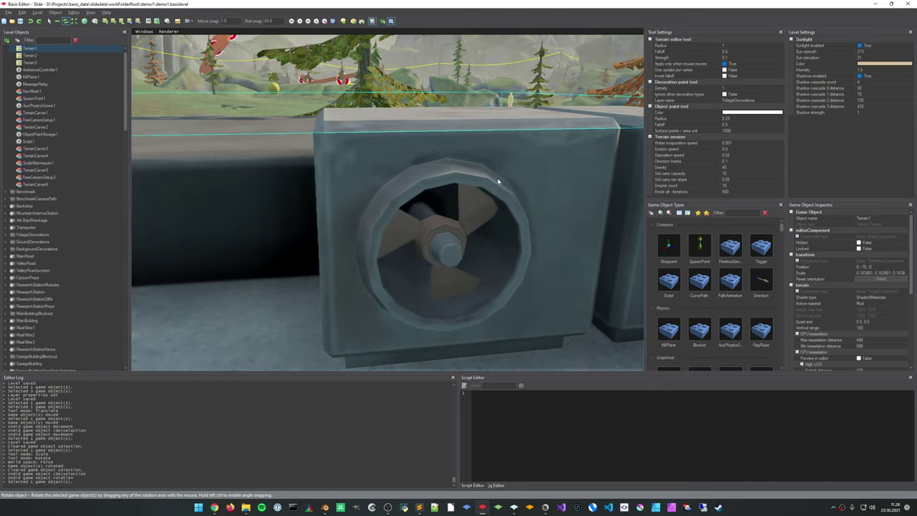
{"action": "right_click_drag", "start_coordinate": [384, 195], "coordinate": [396, 223]}
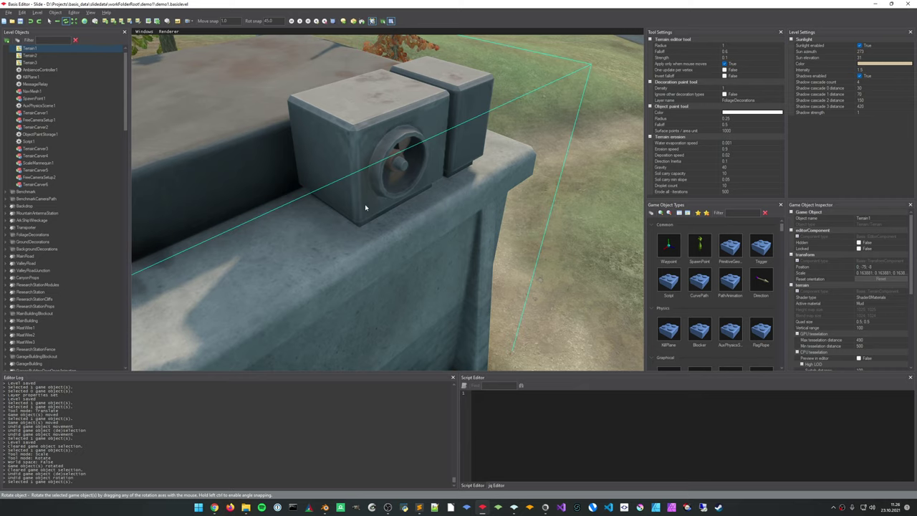
{"action": "right_click_drag", "start_coordinate": [366, 207], "coordinate": [351, 167]}
{"action": "mouse_move", "coordinate": [387, 203]}
{"action": "right_mouse_down"}
{"action": "mouse_move", "coordinate": [351, 251]}
{"action": "mouse_move", "coordinate": [380, 247]}
{"action": "mouse_move", "coordinate": [437, 286]}
{"action": "mouse_move", "coordinate": [394, 265]}
{"action": "mouse_move", "coordinate": [382, 191]}
{"action": "right_mouse_up"}
Inspect the hydro plant building's door side and its green tank, and return to view the funnel tower beside the power pylon
{"action": "middle_click_drag", "start_coordinate": [426, 185], "coordinate": [502, 247]}
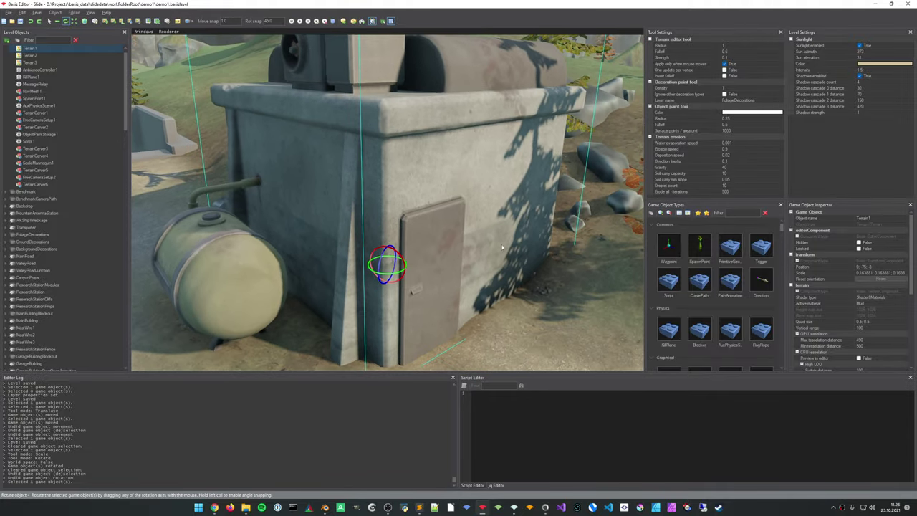
{"action": "right_click_drag", "start_coordinate": [411, 253], "coordinate": [414, 266]}
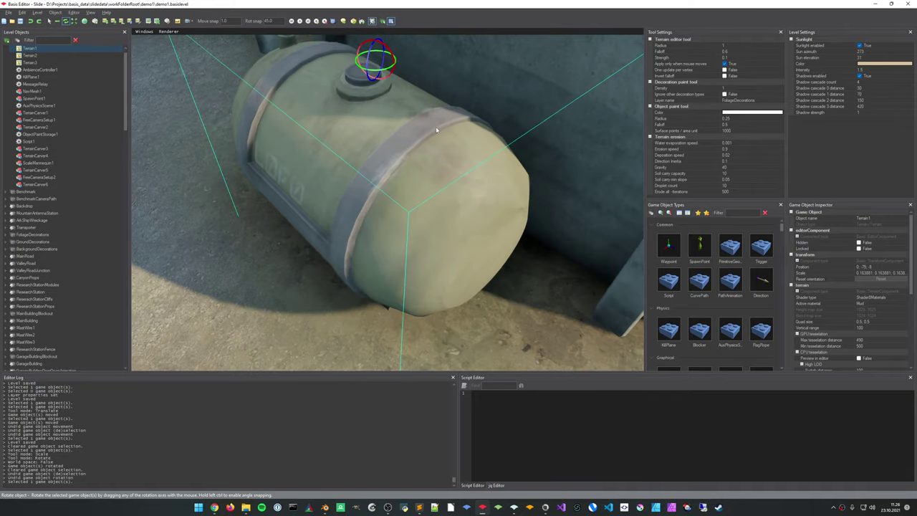
{"action": "right_click_drag", "start_coordinate": [367, 222], "coordinate": [367, 221]}
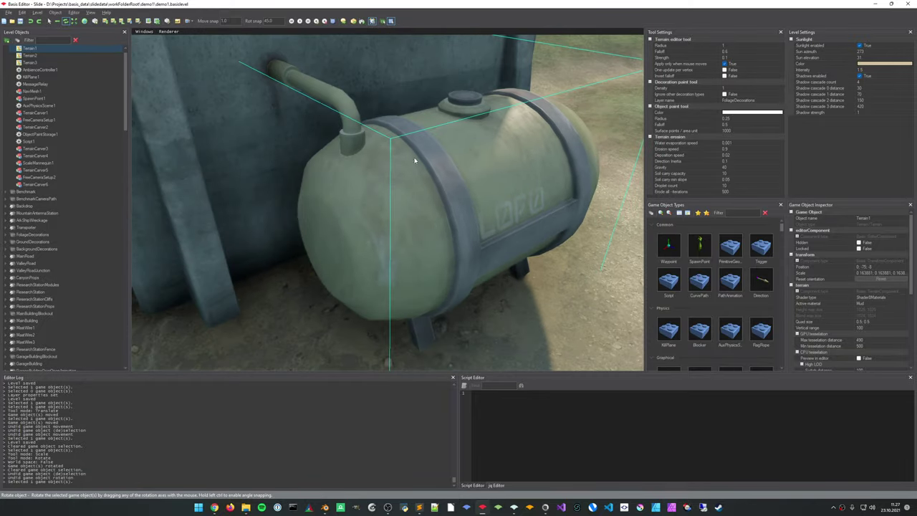
{"action": "right_click_drag", "start_coordinate": [423, 179], "coordinate": [424, 179]}
{"action": "right_click_drag", "start_coordinate": [425, 315], "coordinate": [425, 315]}
{"action": "right_click_drag", "start_coordinate": [551, 292], "coordinate": [551, 292]}
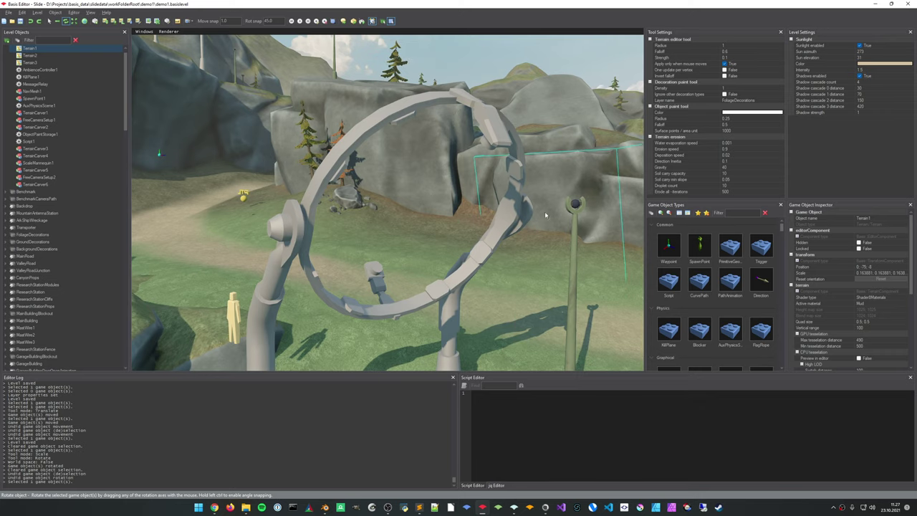
{"action": "right_click_drag", "start_coordinate": [566, 275], "coordinate": [566, 276]}
{"action": "right_click_drag", "start_coordinate": [634, 282], "coordinate": [634, 281]}
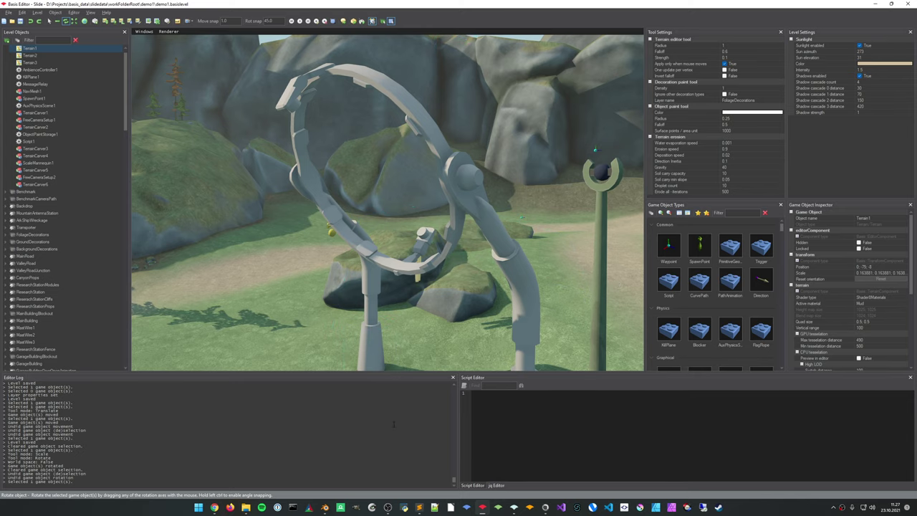
Switch to Basis Asset Browser, filter the assets by "resear" and open research_station.blueprint
{"action": "left_click", "coordinate": [246, 507]}
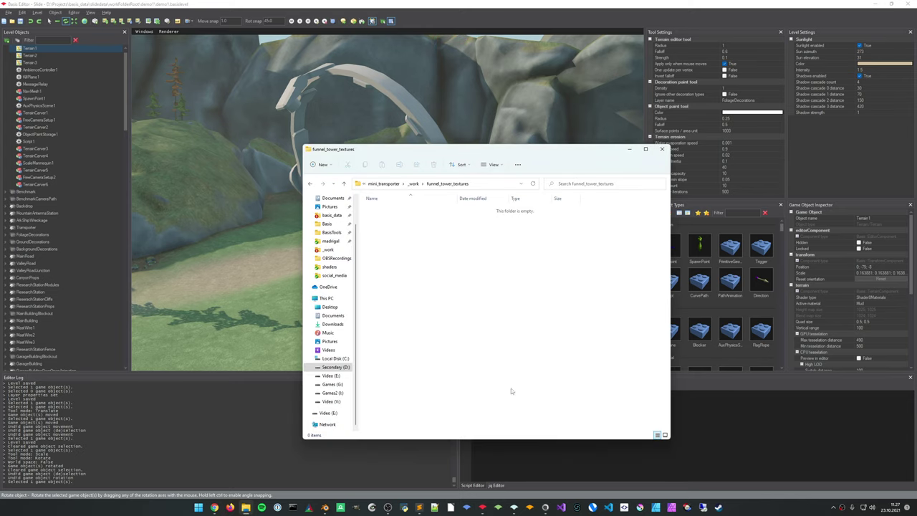
{"action": "left_click", "coordinate": [546, 508]}
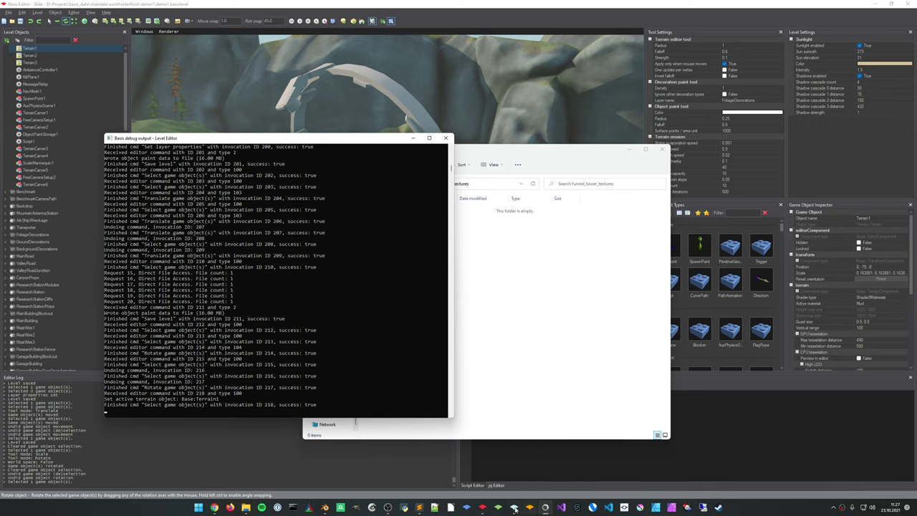
{"action": "left_click", "coordinate": [514, 507]}
{"action": "left_click", "coordinate": [34, 26]}
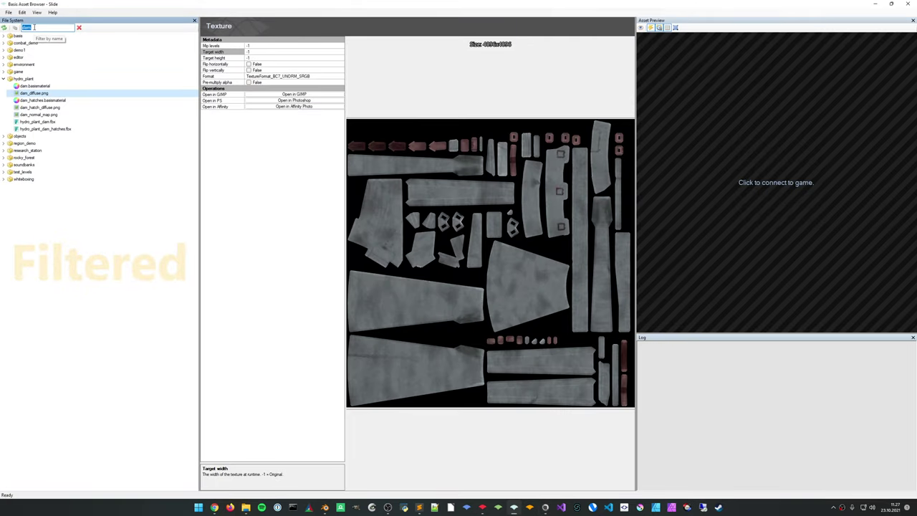
{"action": "type", "text": "resear"}
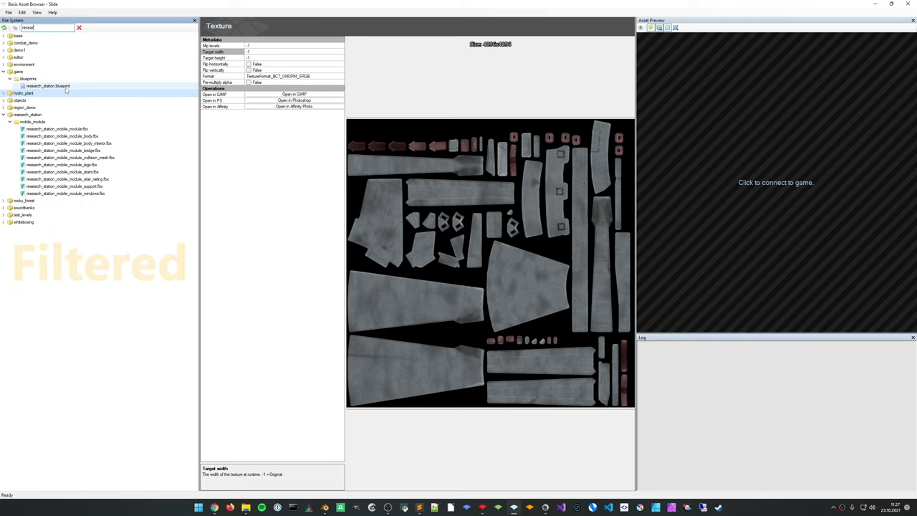
{"action": "left_click", "coordinate": [47, 85]}
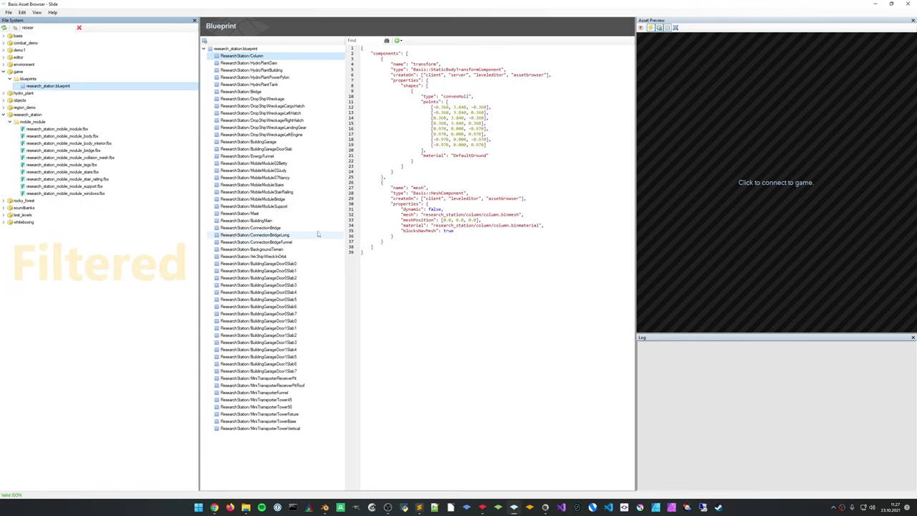
Connect the asset preview to the game and examine the ResearchStation/HydroPlantPowerPylon blueprint and its model
{"action": "left_click", "coordinate": [678, 269]}
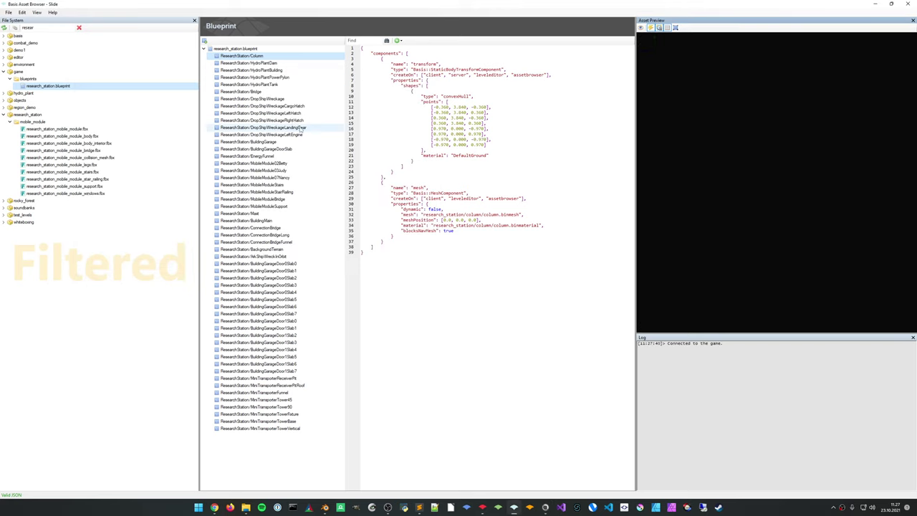
{"action": "left_click", "coordinate": [284, 77]}
{"action": "left_click", "coordinate": [282, 71]}
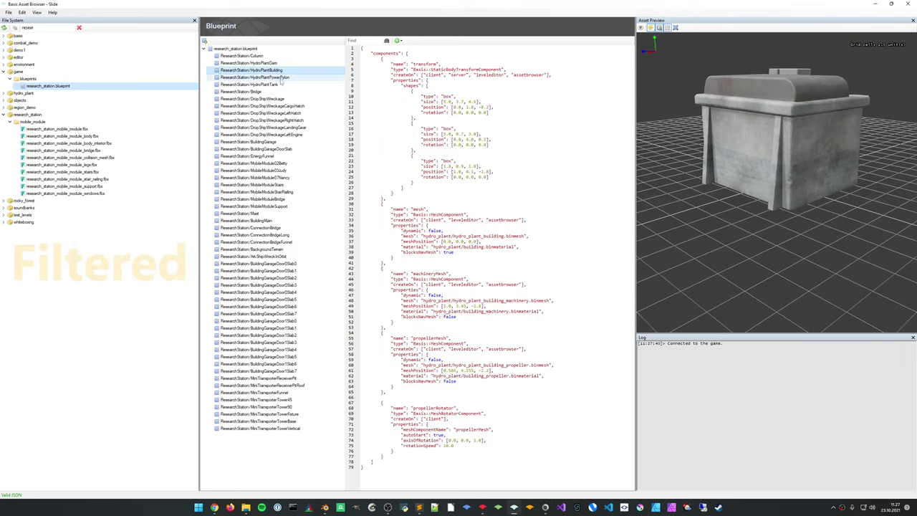
{"action": "left_click", "coordinate": [281, 78]}
{"action": "mouse_move", "coordinate": [753, 137]}
{"action": "middle_mouse_down"}
{"action": "mouse_move", "coordinate": [781, 204]}
{"action": "mouse_move", "coordinate": [798, 173]}
{"action": "mouse_move", "coordinate": [766, 182]}
{"action": "mouse_move", "coordinate": [752, 172]}
{"action": "mouse_move", "coordinate": [745, 136]}
{"action": "mouse_move", "coordinate": [763, 140]}
{"action": "middle_mouse_up"}
{"action": "scroll", "coordinate": [768, 180], "scroll_direction": "up", "scroll_amount": 6}
{"action": "scroll", "coordinate": [769, 182], "scroll_direction": "down", "scroll_amount": 3}
{"action": "left_click_drag", "start_coordinate": [760, 145], "coordinate": [760, 136]}
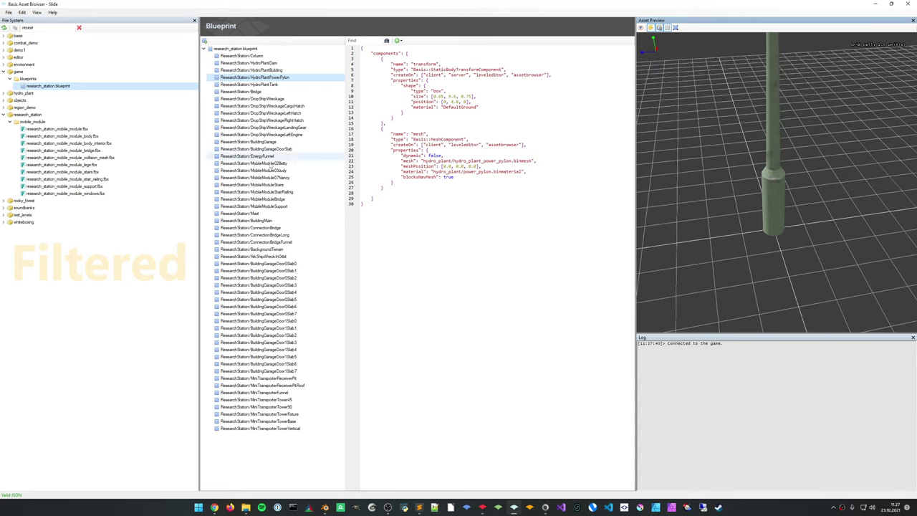
{"action": "scroll", "coordinate": [746, 154], "scroll_direction": "down", "scroll_amount": 3}
{"action": "middle_click_drag", "start_coordinate": [781, 152], "coordinate": [795, 226]}
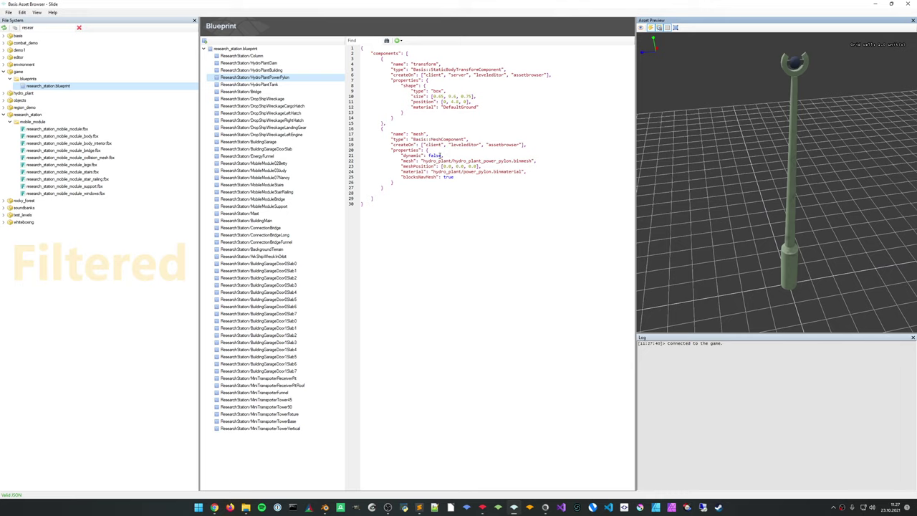
Switch to File Explorer, go to workFolderRoot\hydro_plant\_work and open hydro_plant.blend in Blender
{"action": "left_click", "coordinate": [246, 507]}
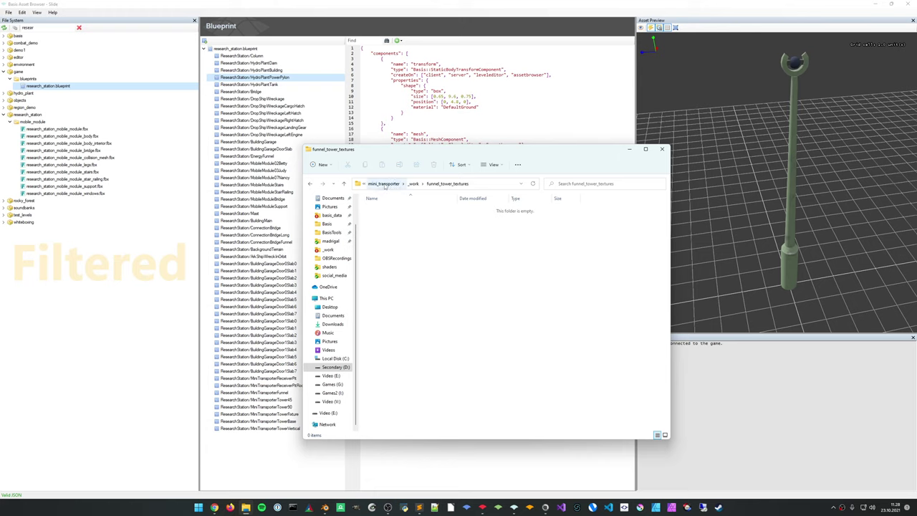
{"action": "left_click", "coordinate": [385, 185]}
{"action": "left_click", "coordinate": [422, 186]}
{"action": "left_click", "coordinate": [437, 186]}
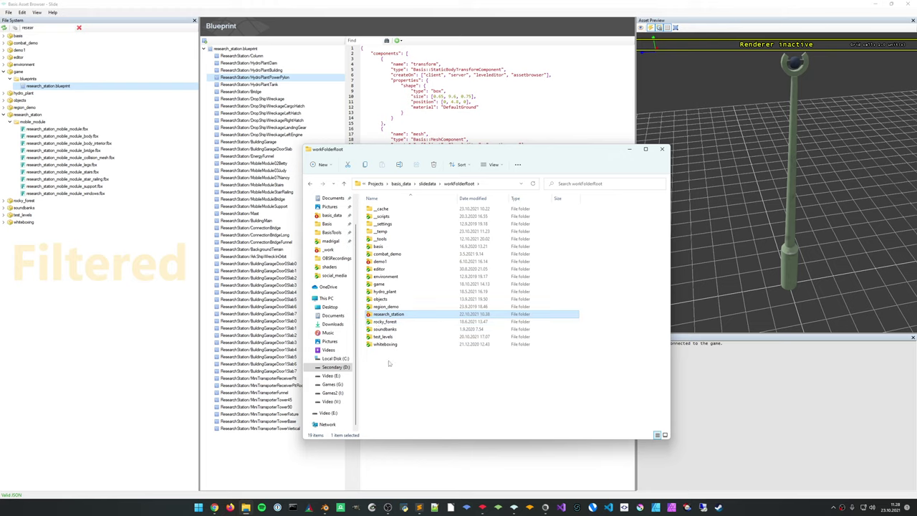
{"action": "double_click", "coordinate": [386, 292]}
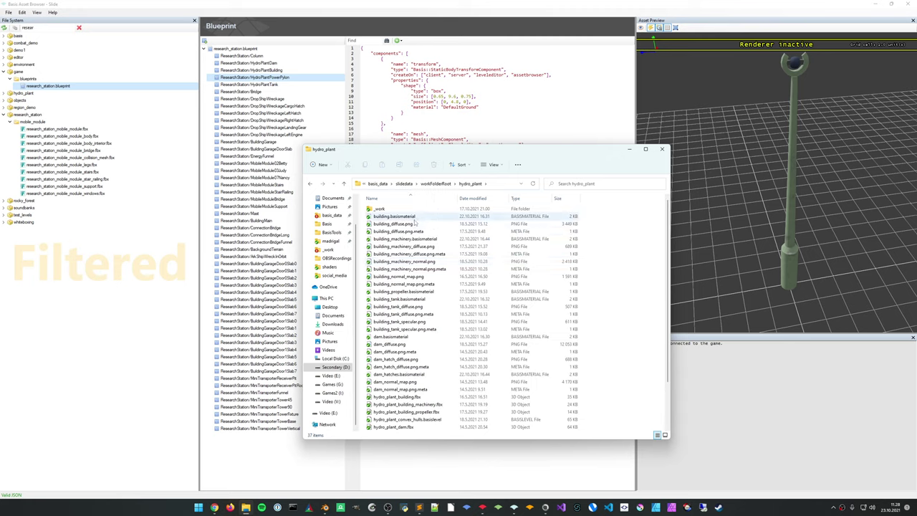
{"action": "double_click", "coordinate": [386, 210]}
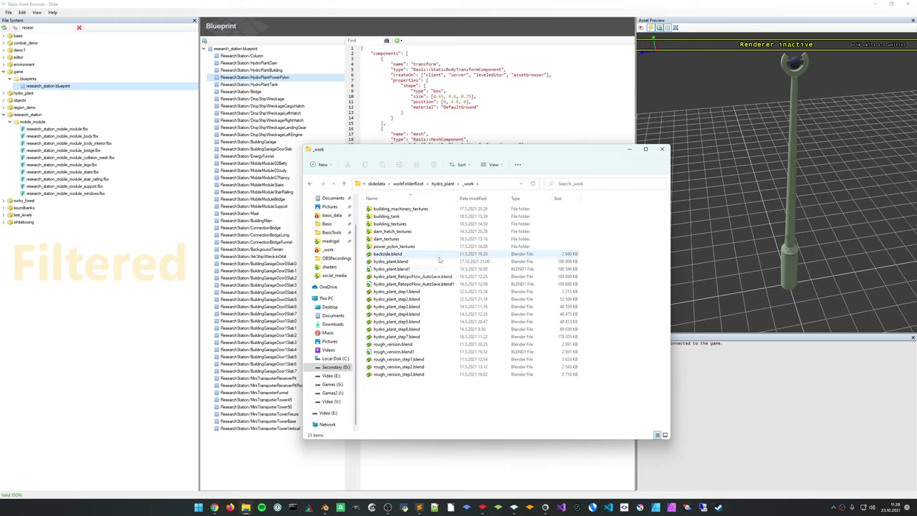
{"action": "double_click", "coordinate": [394, 263]}
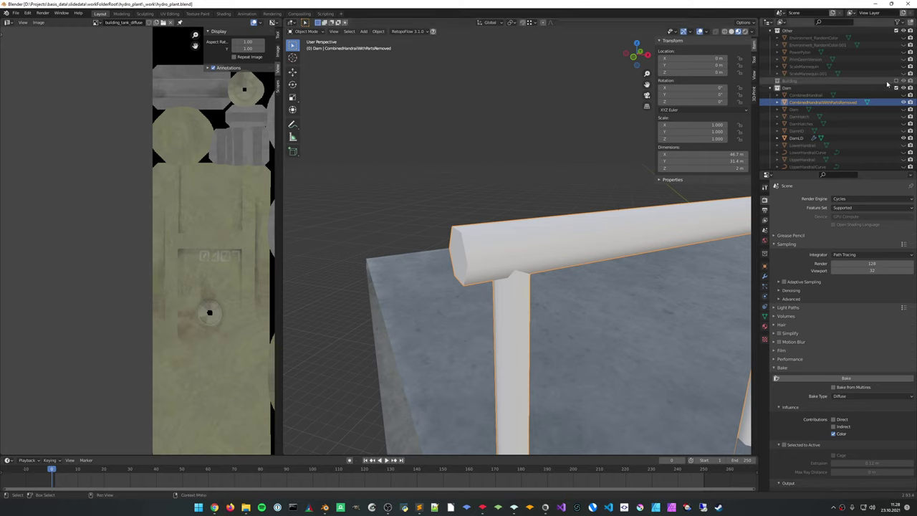
Exclude the Dam collection, unhide the PowerPylon object, and select and frame it for inspection
{"action": "scroll", "coordinate": [875, 121], "scroll_direction": "down", "scroll_amount": 1}
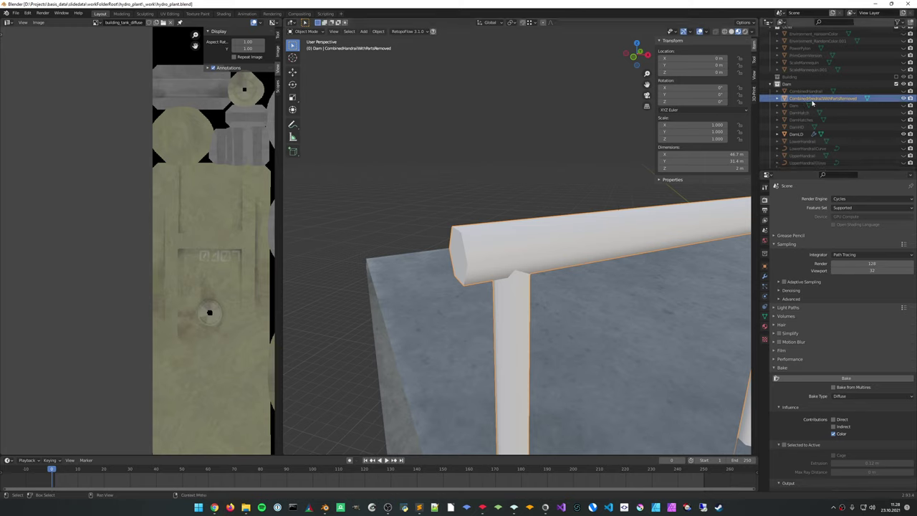
{"action": "scroll", "coordinate": [855, 100], "scroll_direction": "up", "scroll_amount": 1}
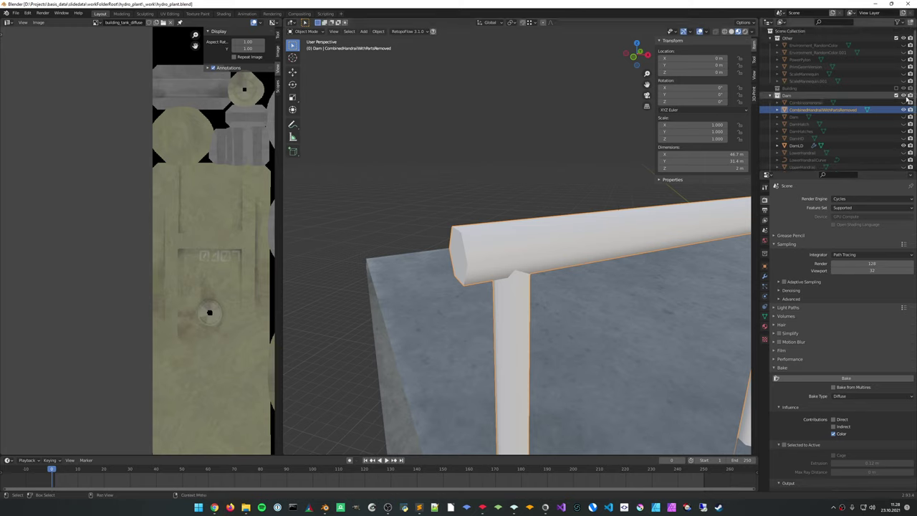
{"action": "left_click", "coordinate": [895, 95]}
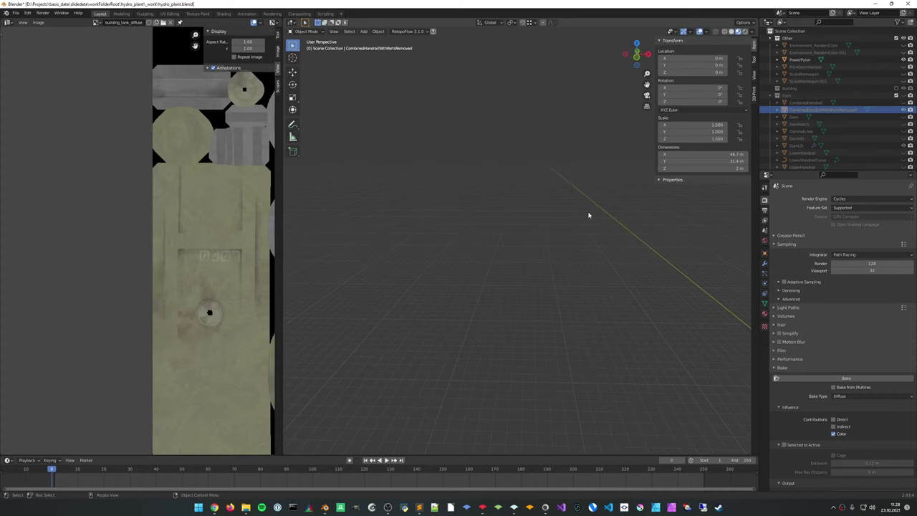
{"action": "middle_click_drag", "start_coordinate": [585, 215], "coordinate": [510, 294]}
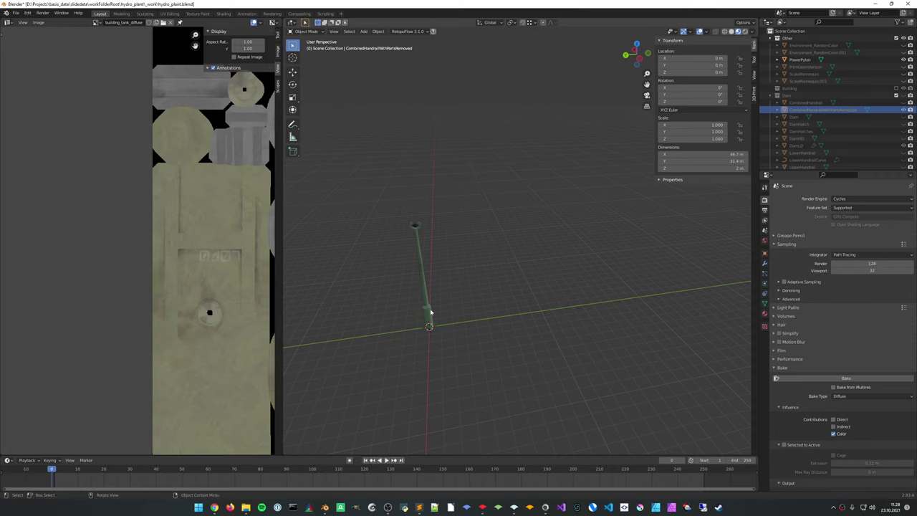
{"action": "left_click", "coordinate": [430, 313]}
{"action": "key", "text": "KP_Decimal"}
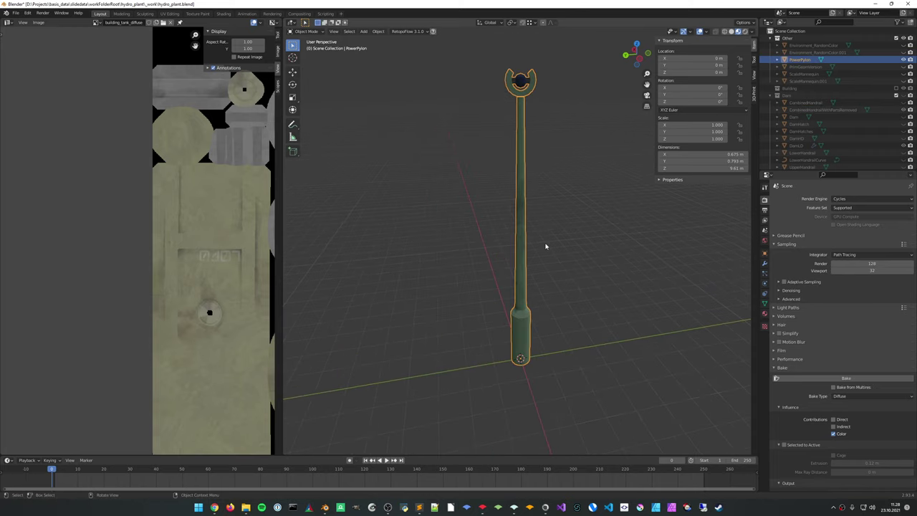
{"action": "scroll", "coordinate": [546, 246], "scroll_direction": "down", "scroll_amount": 1}
{"action": "middle_click_drag", "start_coordinate": [553, 223], "coordinate": [663, 226]}
{"action": "scroll", "coordinate": [595, 236], "scroll_direction": "up", "scroll_amount": 1}
{"action": "middle_click_drag", "start_coordinate": [595, 235], "coordinate": [622, 244]}
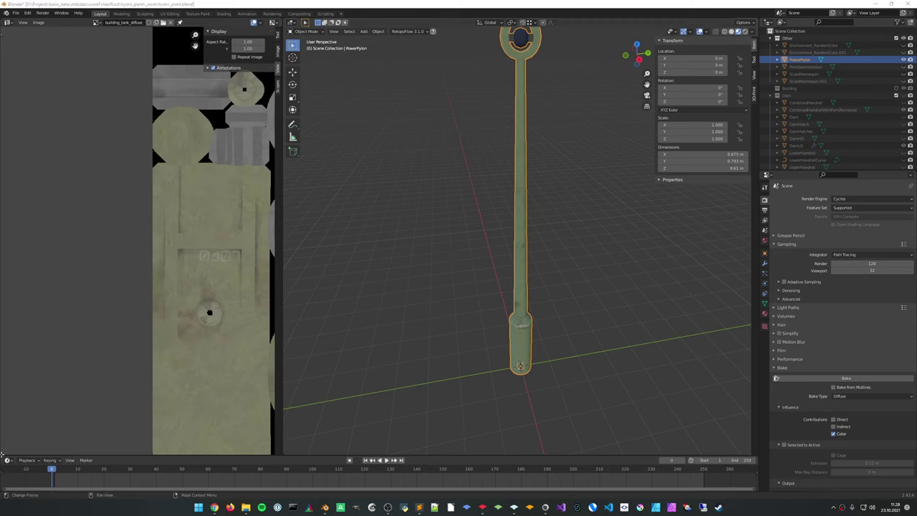
Split the image editor area in two and set the lower area to the Shader Editor
{"action": "left_click_drag", "start_coordinate": [2, 454], "coordinate": [24, 156]}
{"action": "left_click", "coordinate": [8, 159]}
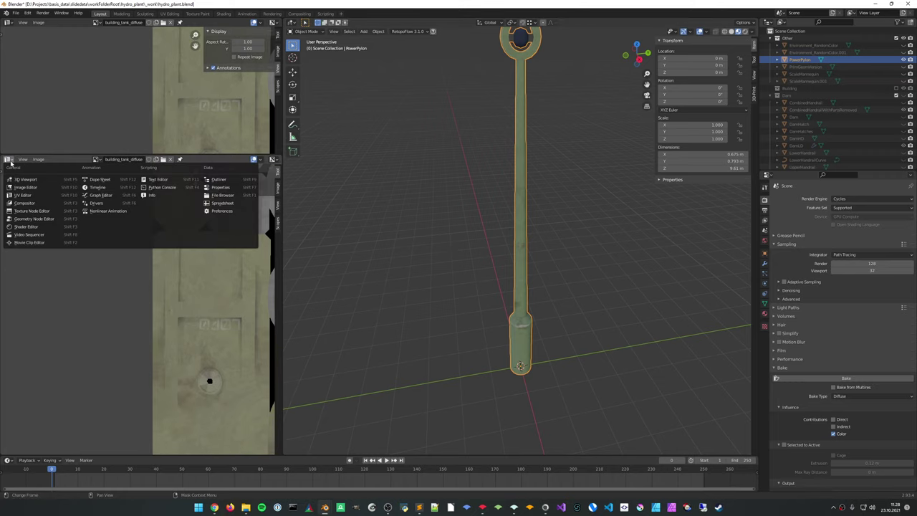
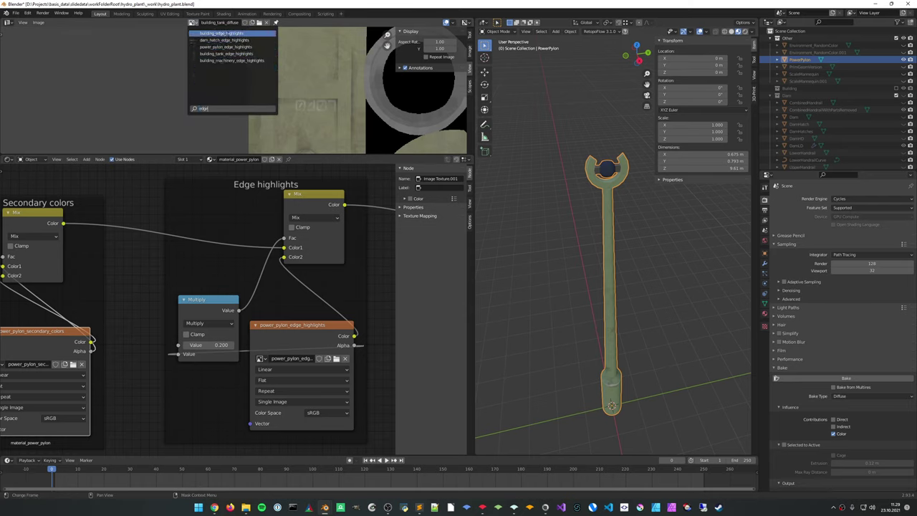
Show the power_pylon_edge_highlights image in the image editor and examine its painted edge lines
{"action": "left_click", "coordinate": [229, 47]}
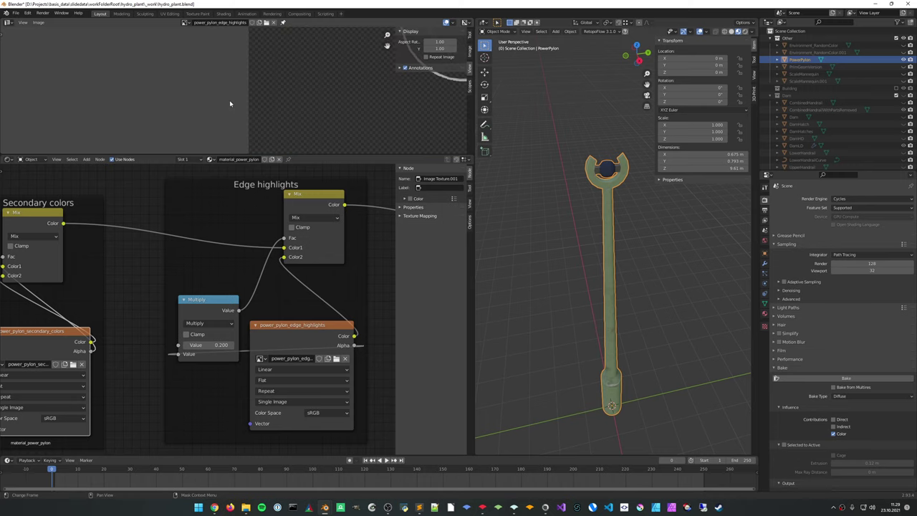
{"action": "scroll", "coordinate": [332, 95], "scroll_direction": "up", "scroll_amount": 5}
{"action": "scroll", "coordinate": [330, 98], "scroll_direction": "down", "scroll_amount": 1}
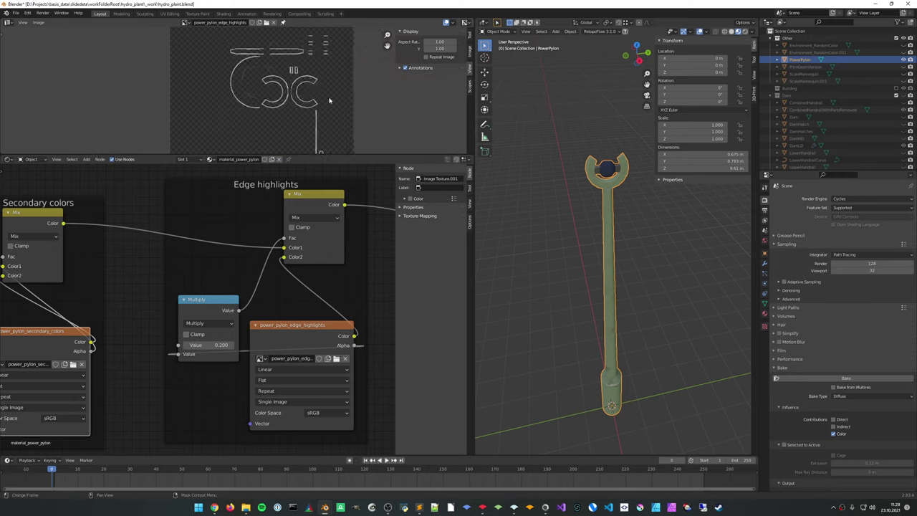
{"action": "middle_click_drag", "start_coordinate": [239, 64], "coordinate": [212, 30]}
{"action": "middle_click_drag", "start_coordinate": [267, 99], "coordinate": [256, 47]}
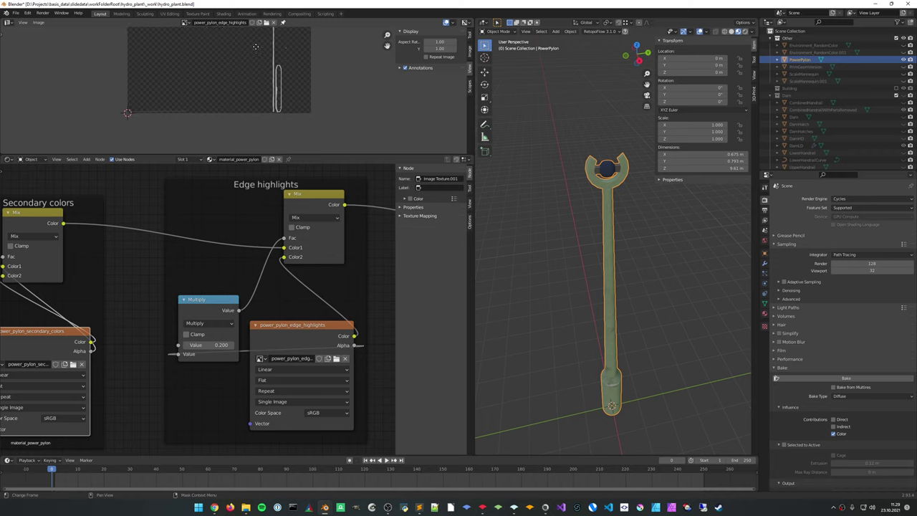
{"action": "middle_click_drag", "start_coordinate": [259, 92], "coordinate": [262, 144]}
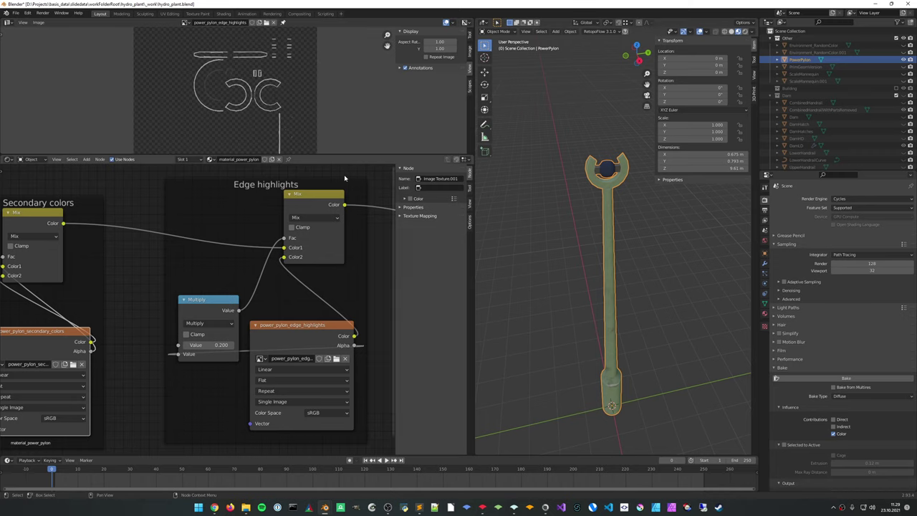
Mute and unmute the Mix node in the Edge highlights frame to compare its effect on the pylon head
{"action": "middle_click_drag", "start_coordinate": [581, 208], "coordinate": [565, 205]}
{"action": "scroll", "coordinate": [566, 205], "scroll_direction": "up", "scroll_amount": 5}
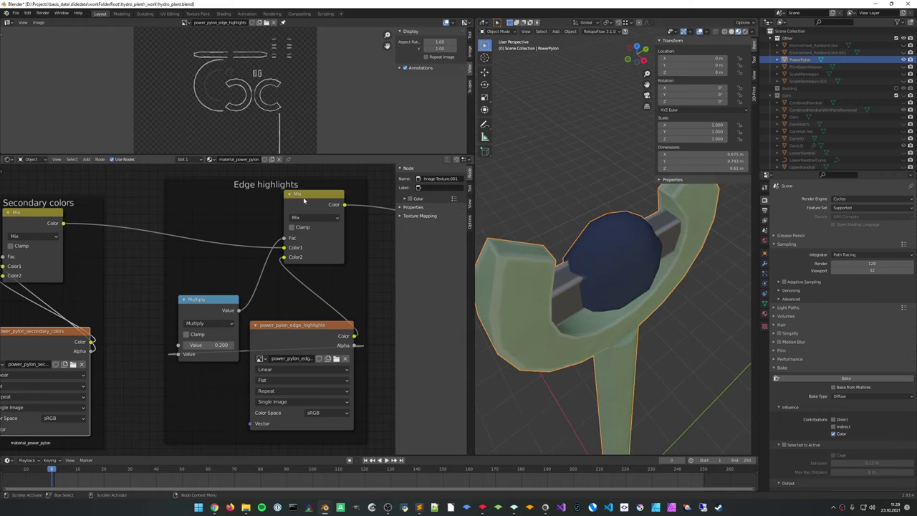
{"action": "key", "text": "m"}
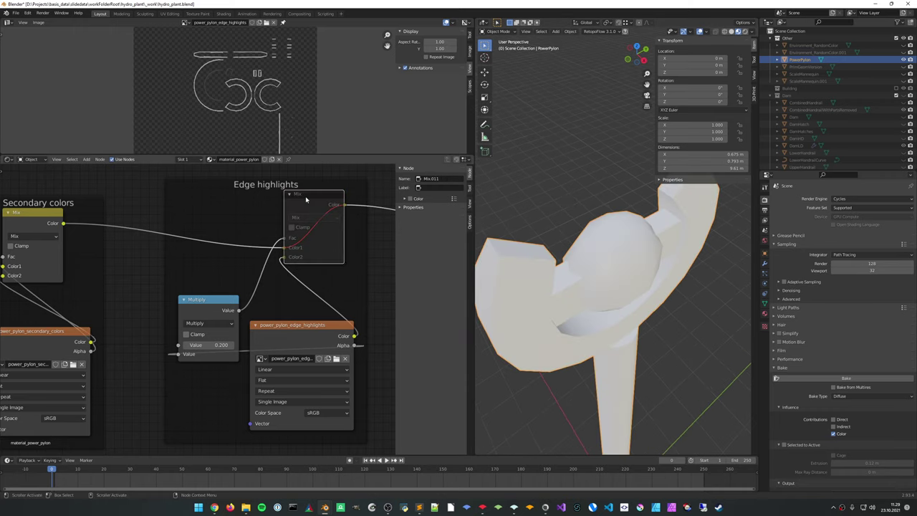
{"action": "key", "text": "m"}
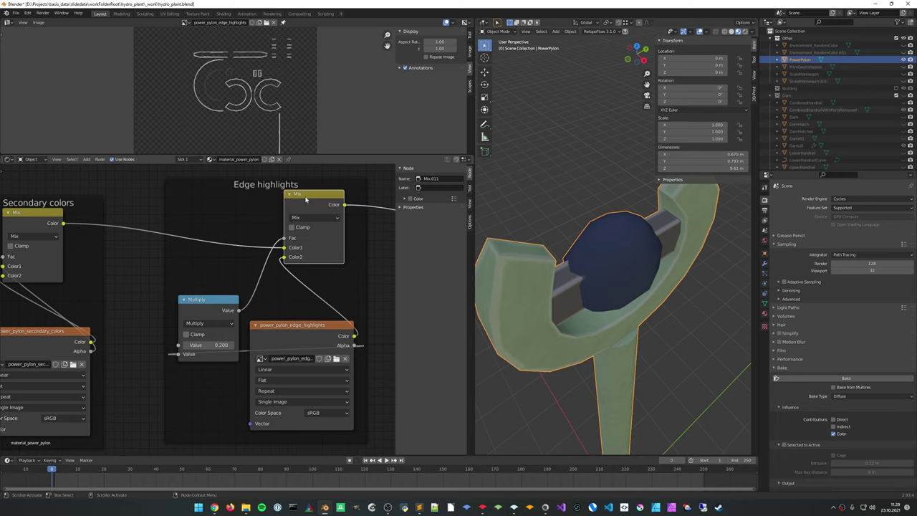
Examine the Wear and tear node group and its marks on the pylon's shaft and base
{"action": "scroll", "coordinate": [368, 220], "scroll_direction": "down", "scroll_amount": 9}
{"action": "middle_click_drag", "start_coordinate": [339, 219], "coordinate": [184, 206]}
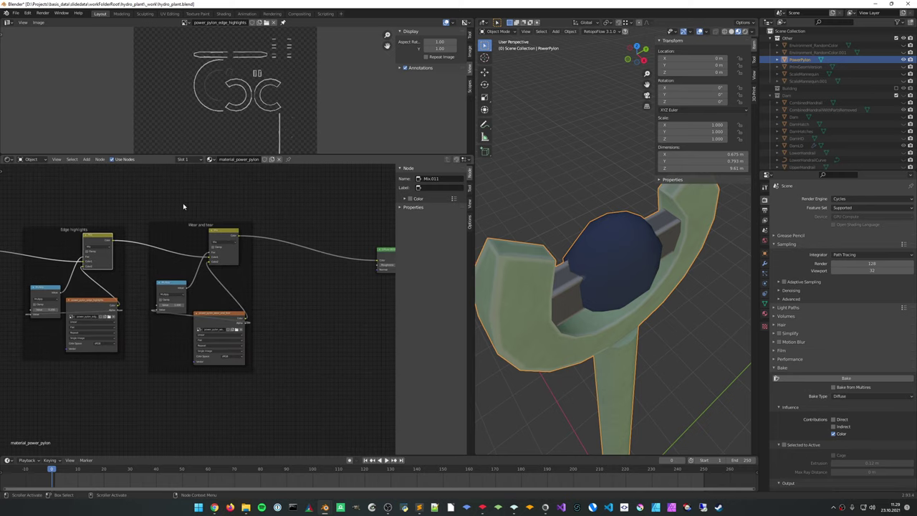
{"action": "middle_click_drag", "start_coordinate": [288, 240], "coordinate": [286, 263]}
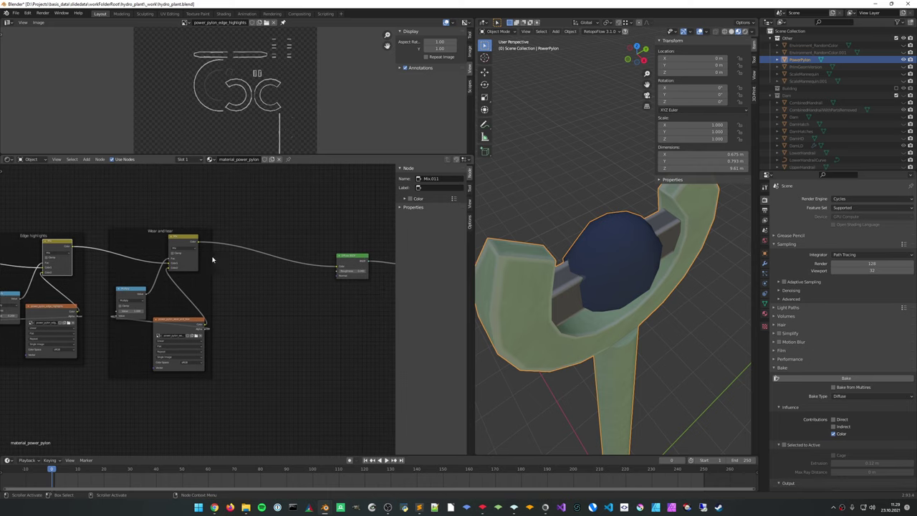
{"action": "middle_click_drag", "start_coordinate": [585, 330], "coordinate": [588, 283]}
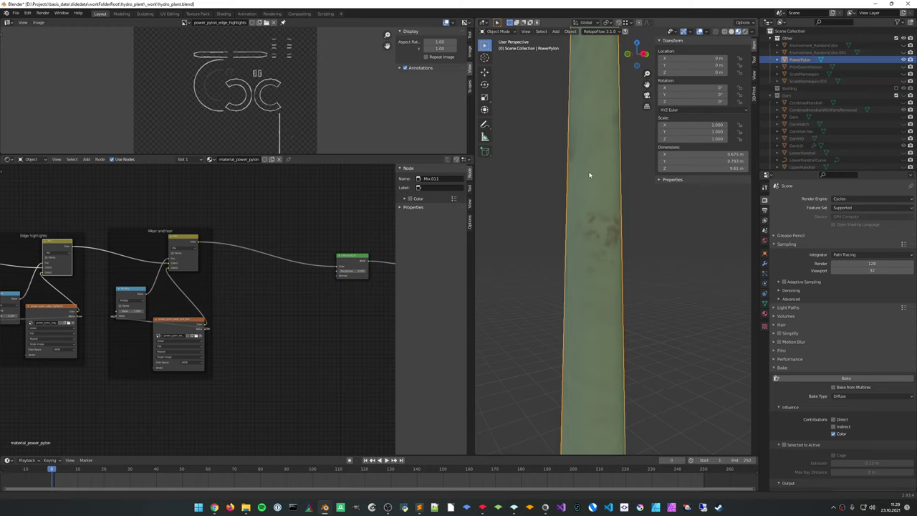
{"action": "scroll", "coordinate": [590, 175], "scroll_direction": "down", "scroll_amount": 5, "text": "shift"}
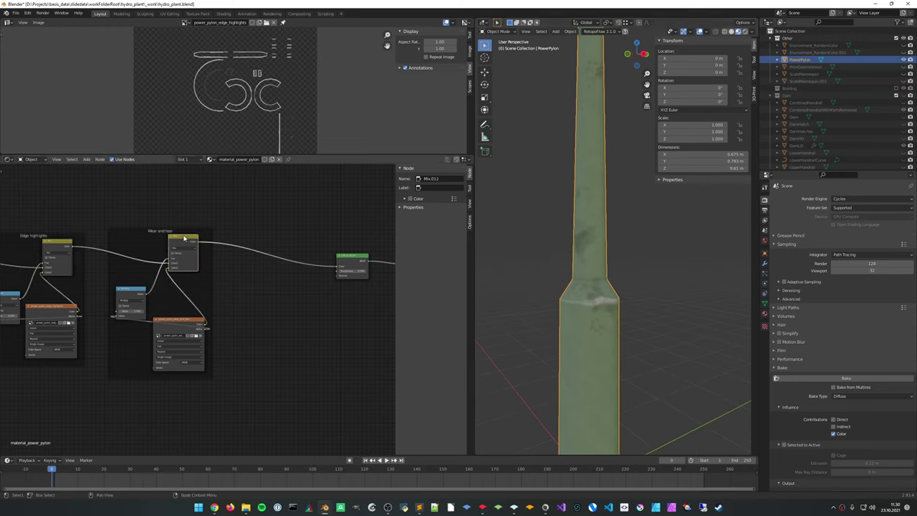
{"action": "middle_click_drag", "start_coordinate": [597, 317], "coordinate": [584, 265], "text": "shift"}
Examine the Diffuse BSDF, Material Output and unconnected power_pylon_diffuse texture nodes, and view the whole pylon
{"action": "middle_click_drag", "start_coordinate": [354, 294], "coordinate": [209, 303]}
{"action": "middle_click_drag", "start_coordinate": [321, 299], "coordinate": [284, 305]}
{"action": "scroll", "coordinate": [610, 286], "scroll_direction": "down", "scroll_amount": 3}
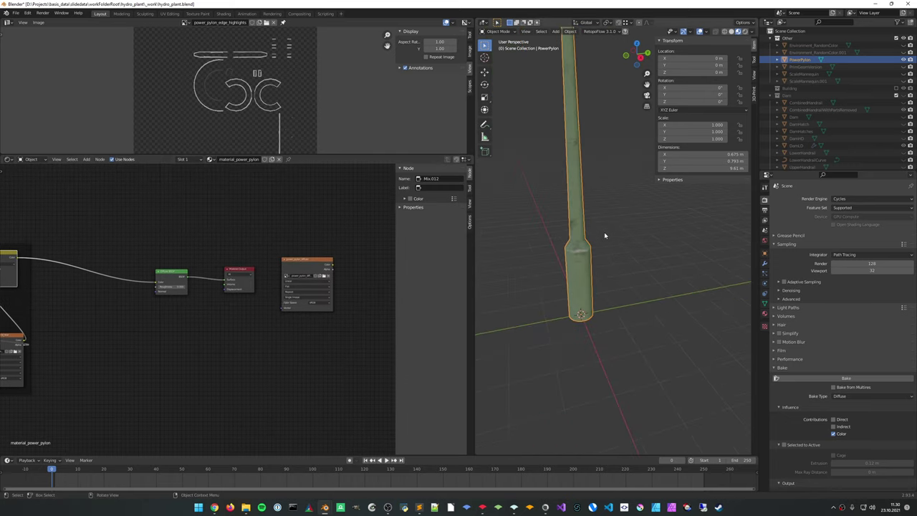
{"action": "middle_click_drag", "start_coordinate": [620, 275], "coordinate": [619, 216]}
{"action": "middle_click_drag", "start_coordinate": [631, 166], "coordinate": [660, 297]}
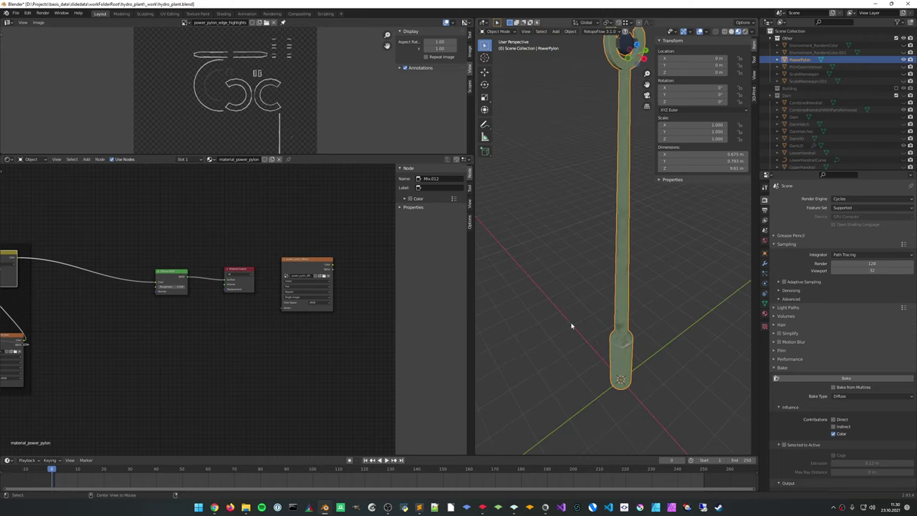
Switch to Basis Editor, duplicate HydroPlantTank1 and move the copy onto the open ground in front of the original
{"action": "key", "text": "alt+Tab"}
{"action": "left_click", "coordinate": [372, 272]}
{"action": "right_click_drag", "start_coordinate": [372, 272], "coordinate": [444, 240]}
{"action": "left_click", "coordinate": [405, 252]}
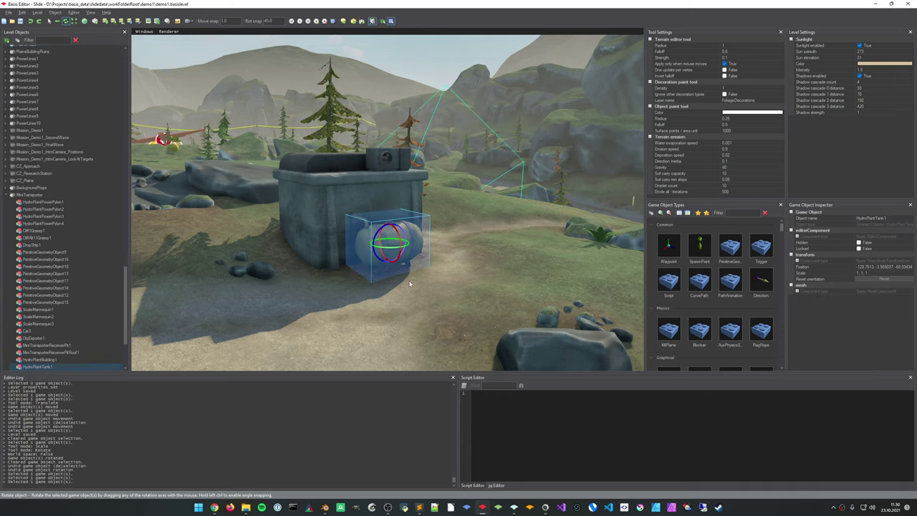
{"action": "left_click_drag", "start_coordinate": [384, 254], "coordinate": [450, 279]}
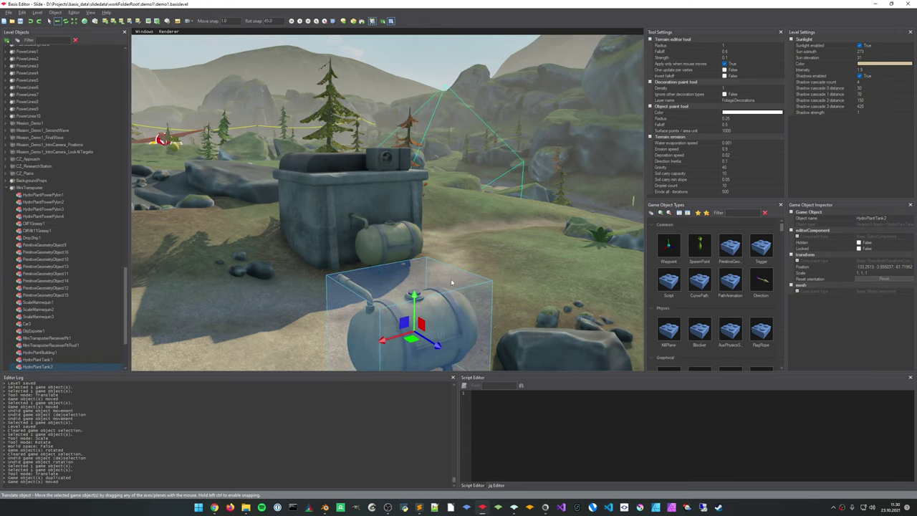
Examine the duplicated tank's texturing up close, with nothing selected and the selection boxes hidden
{"action": "mouse_move", "coordinate": [485, 265]}
{"action": "right_mouse_down"}
{"action": "mouse_move", "coordinate": [487, 298]}
{"action": "mouse_move", "coordinate": [490, 269]}
{"action": "right_mouse_up"}
{"action": "left_click", "coordinate": [489, 265]}
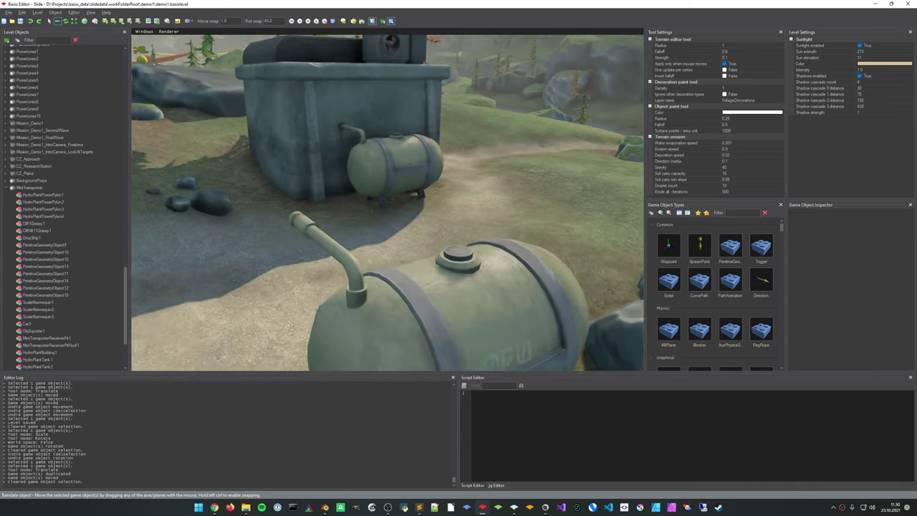
{"action": "key", "text": "w"}
{"action": "middle_click_drag", "start_coordinate": [539, 265], "coordinate": [459, 51]}
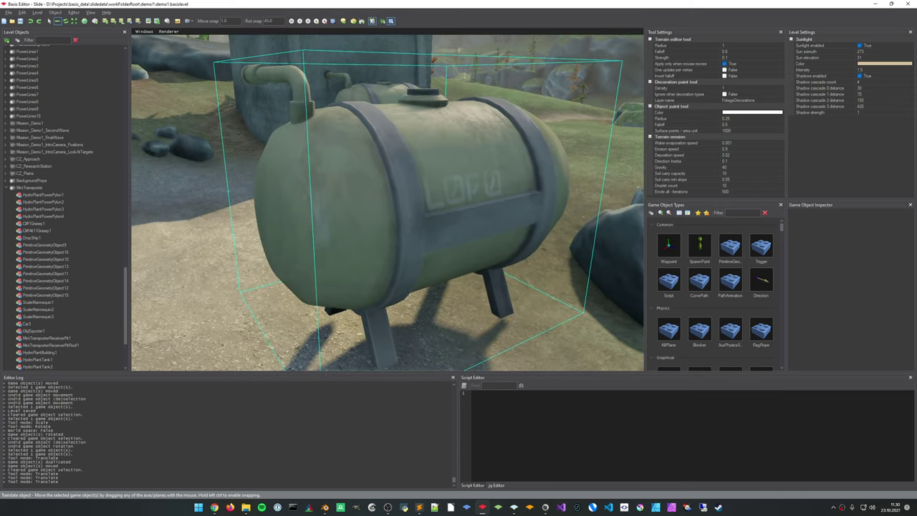
{"action": "right_click_drag", "start_coordinate": [459, 50], "coordinate": [467, 62]}
{"action": "key", "text": "w"}
{"action": "key", "text": "s"}
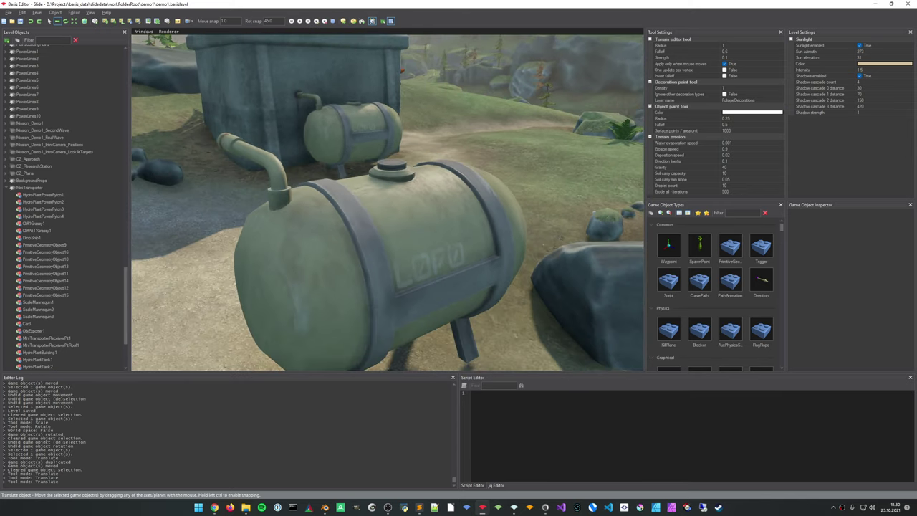
{"action": "middle_click_drag", "start_coordinate": [442, 255], "coordinate": [466, 290]}
{"action": "mouse_move", "coordinate": [413, 254]}
{"action": "right_mouse_down"}
{"action": "mouse_move", "coordinate": [401, 259]}
{"action": "mouse_move", "coordinate": [430, 283]}
{"action": "mouse_move", "coordinate": [413, 254]}
{"action": "right_mouse_up"}
{"action": "middle_click_drag", "start_coordinate": [414, 253], "coordinate": [588, 279]}
{"action": "right_click_drag", "start_coordinate": [387, 203], "coordinate": [394, 108]}
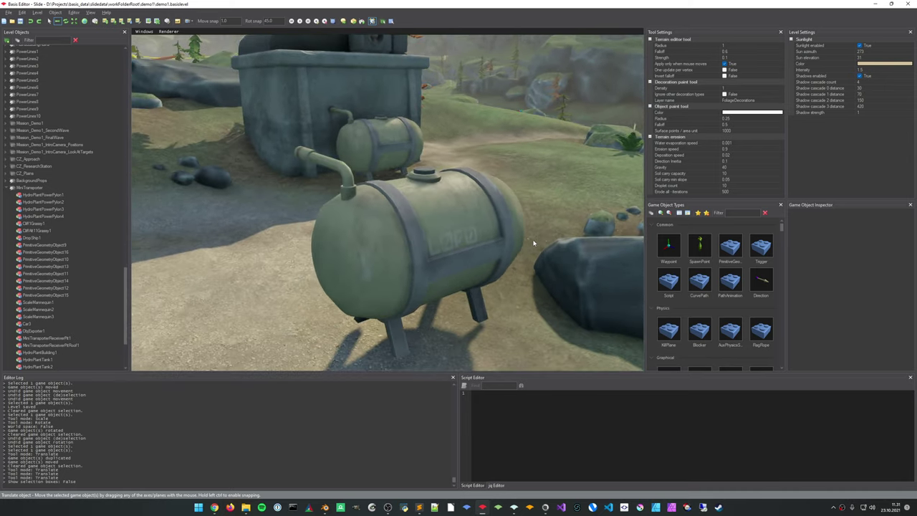
Delete the duplicated hydro plant tank and restore the selection boxes
{"action": "left_click", "coordinate": [450, 248]}
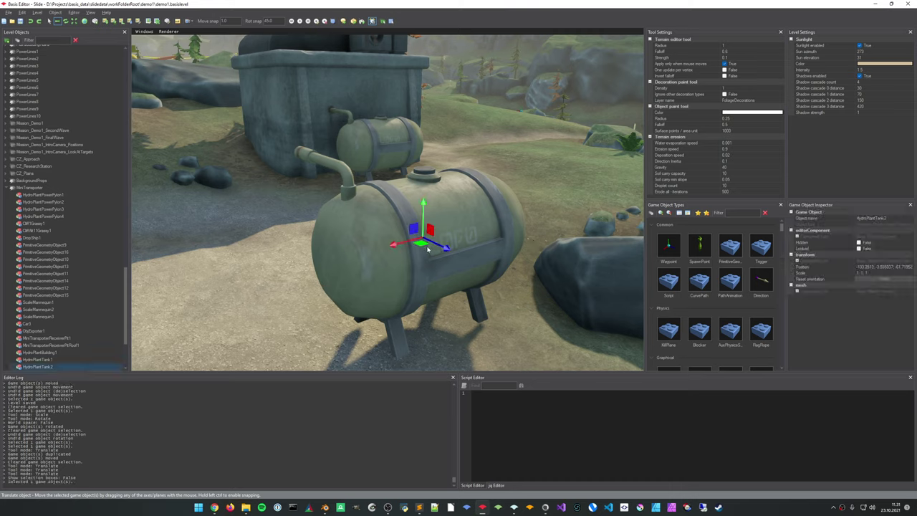
{"action": "key", "text": "Return"}
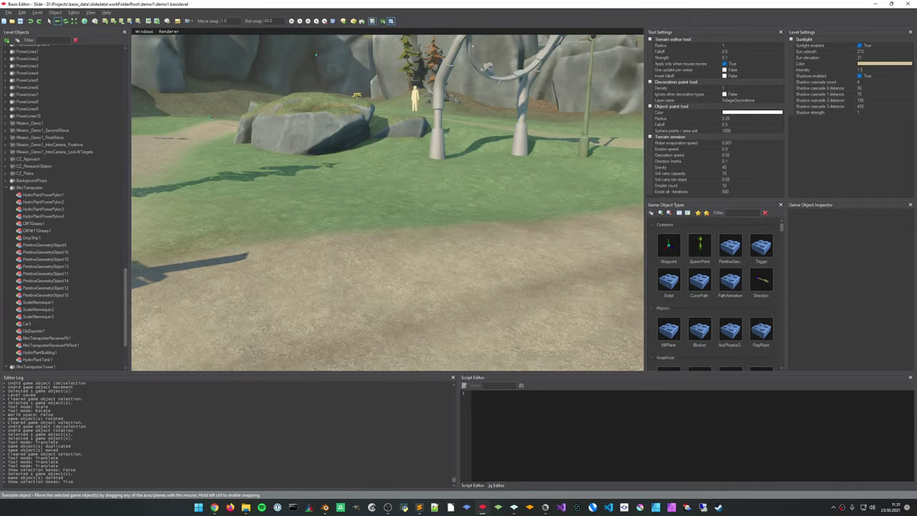
{"action": "key", "text": "s"}
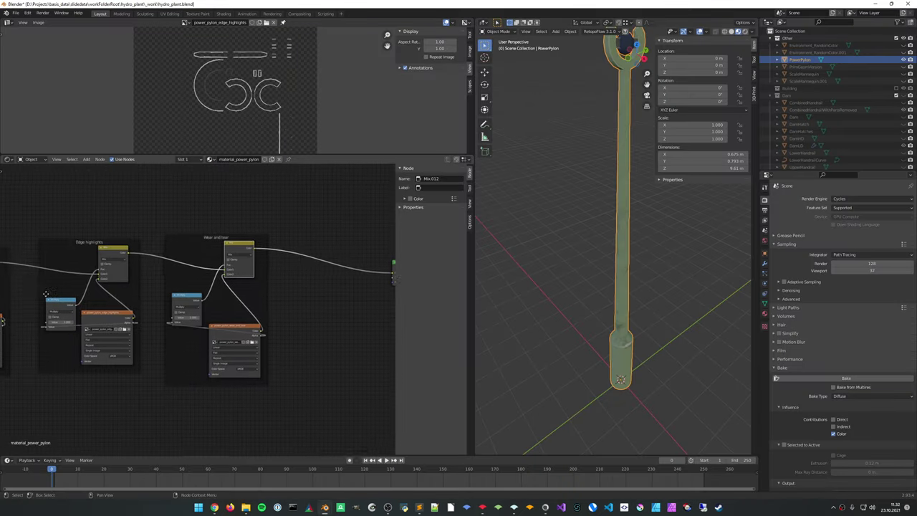
Examine the Base color noise and RGB nodes and the resulting color variation on the pylon's base in Blender
{"action": "middle_click_drag", "start_coordinate": [55, 315], "coordinate": [359, 299]}
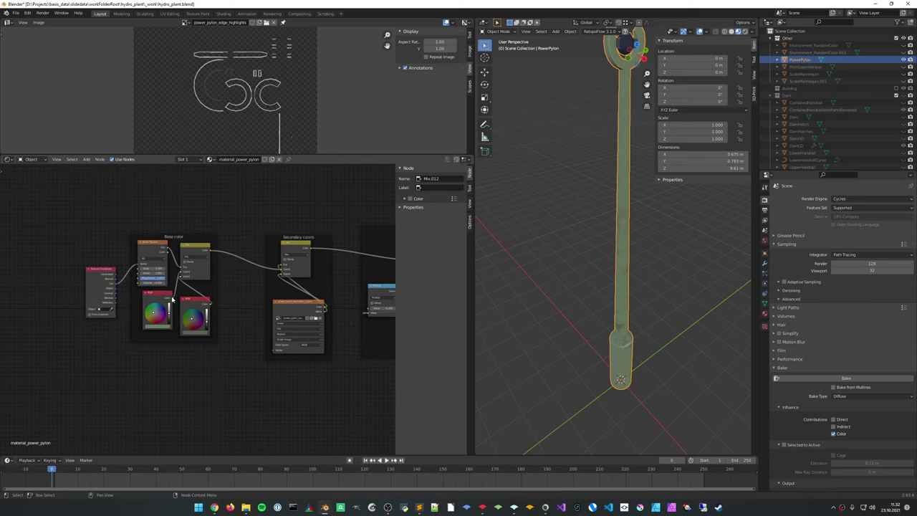
{"action": "scroll", "coordinate": [172, 301], "scroll_direction": "up", "scroll_amount": 4}
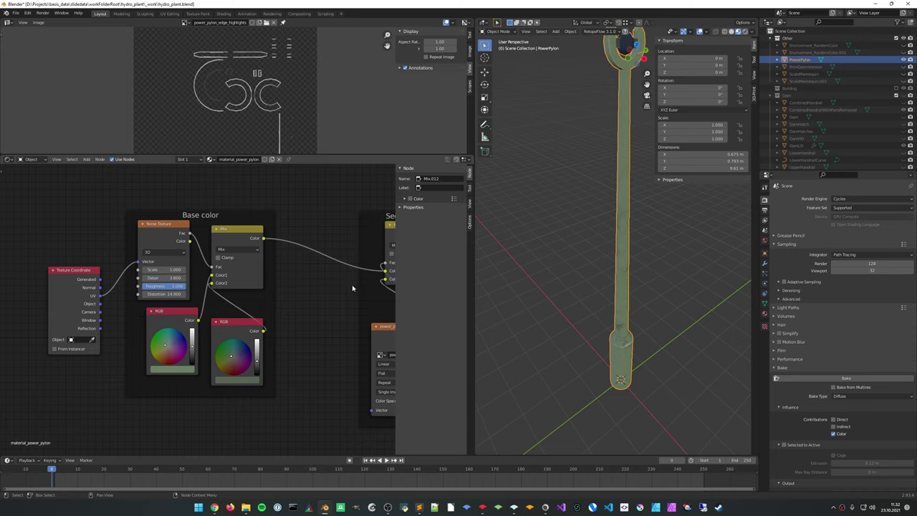
{"action": "middle_click_drag", "start_coordinate": [533, 308], "coordinate": [571, 313]}
{"action": "scroll", "coordinate": [597, 261], "scroll_direction": "up", "scroll_amount": 1}
{"action": "middle_click_drag", "start_coordinate": [589, 350], "coordinate": [600, 239], "text": "shift"}
{"action": "scroll", "coordinate": [594, 291], "scroll_direction": "up", "scroll_amount": 3}
{"action": "scroll", "coordinate": [614, 296], "scroll_direction": "up", "scroll_amount": 3}
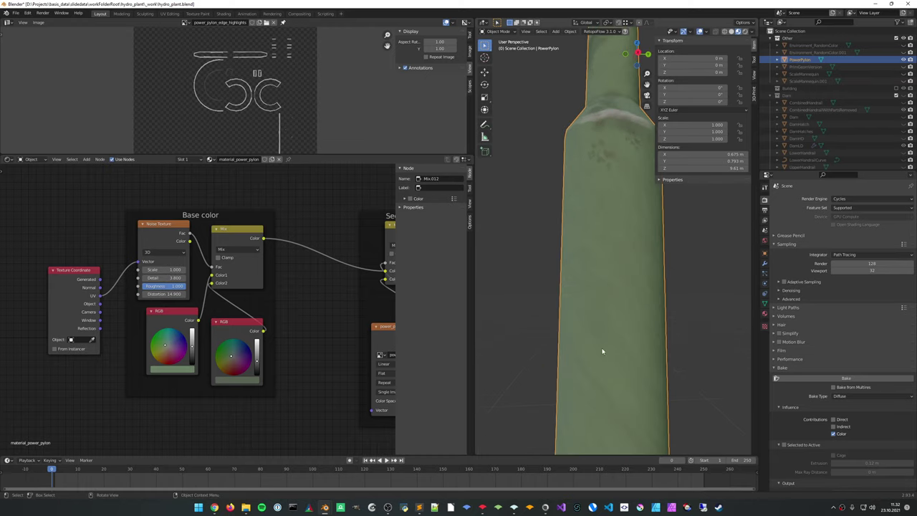
{"action": "middle_click_drag", "start_coordinate": [607, 254], "coordinate": [439, 317]}
{"action": "scroll", "coordinate": [315, 297], "scroll_direction": "down", "scroll_amount": 3}
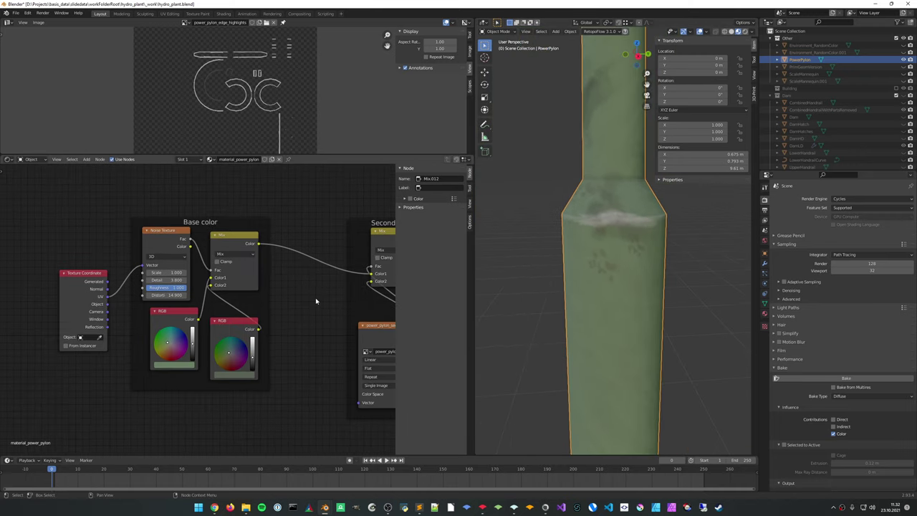
Review the complete material_power_pylon node chain from Base color through Wear and tear to the output
{"action": "middle_click_drag", "start_coordinate": [263, 285], "coordinate": [235, 328]}
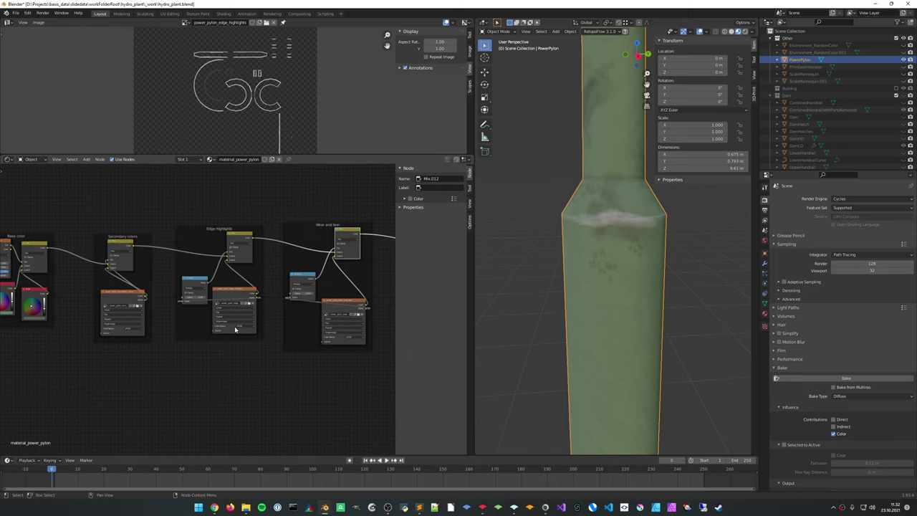
{"action": "scroll", "coordinate": [235, 330], "scroll_direction": "down", "scroll_amount": 1}
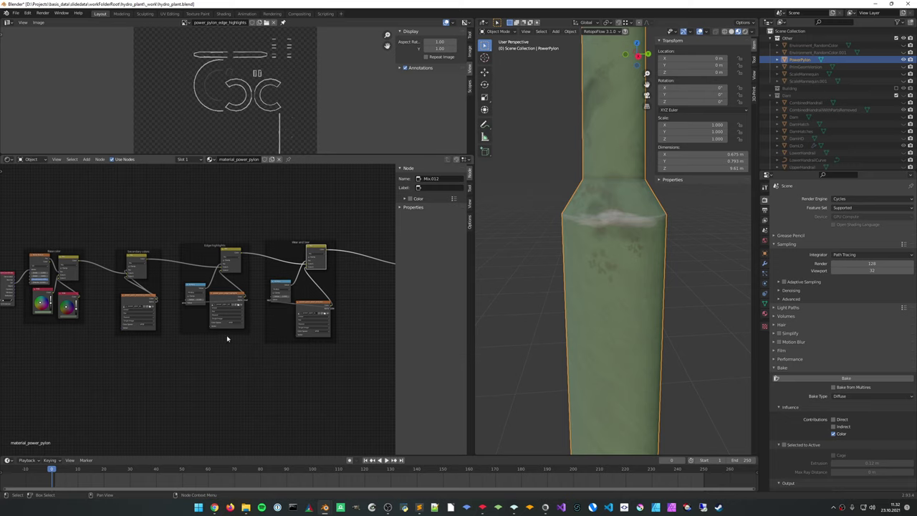
{"action": "scroll", "coordinate": [273, 309], "scroll_direction": "down", "scroll_amount": 2}
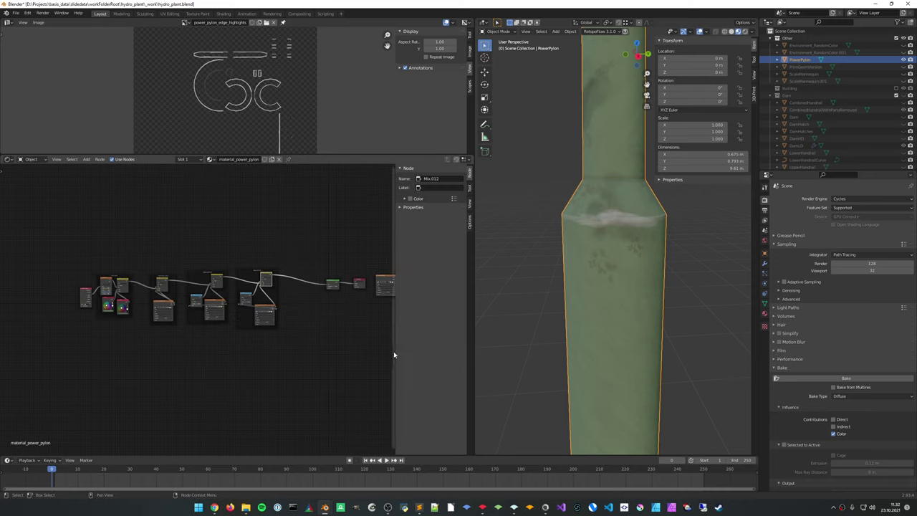
{"action": "scroll", "coordinate": [224, 248], "scroll_direction": "up", "scroll_amount": 2}
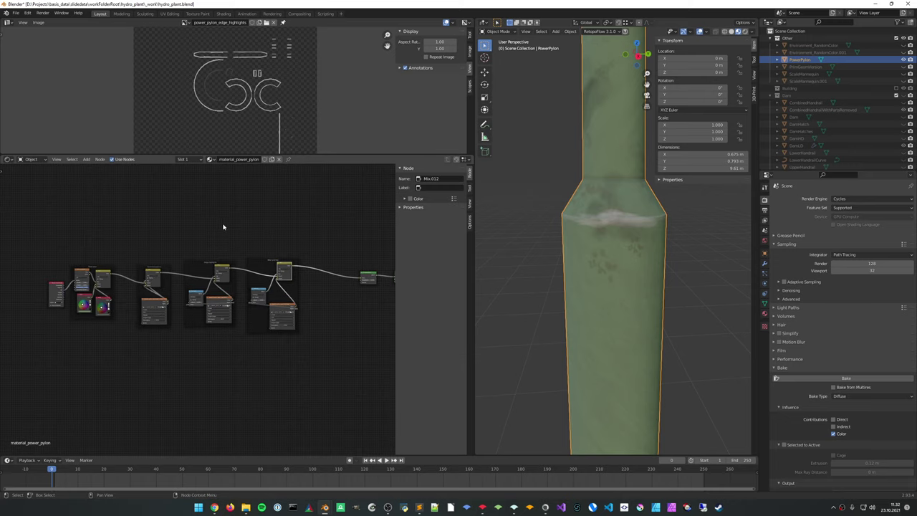
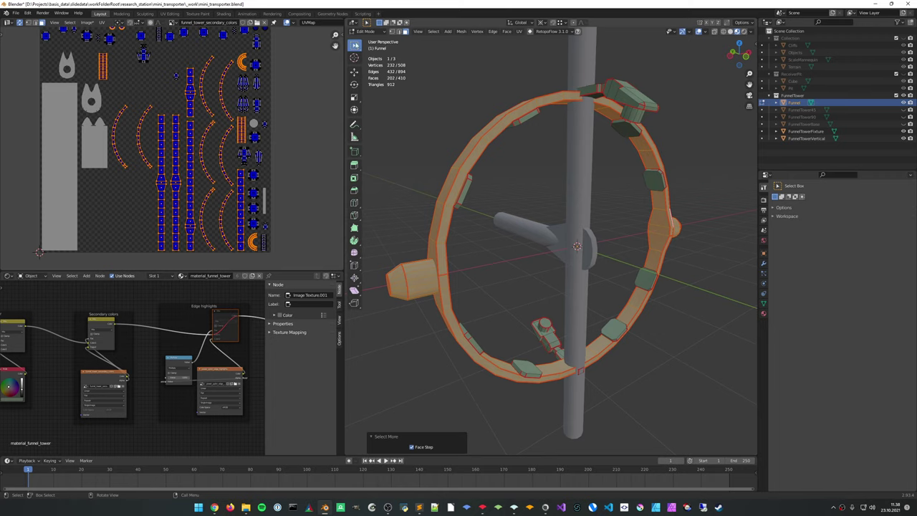
Put the Funnel object into Texture Paint mode and enable the face-selection paint mask
{"action": "left_click", "coordinate": [369, 31]}
{"action": "left_click", "coordinate": [374, 79]}
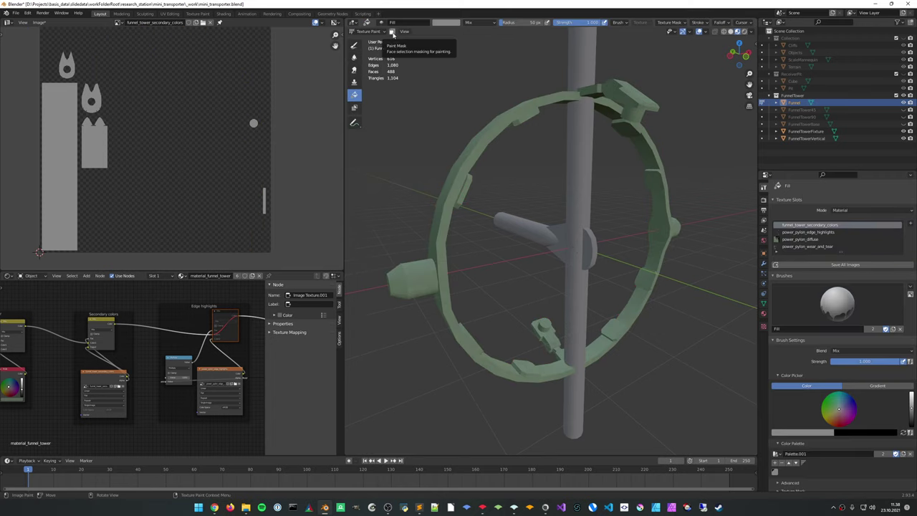
{"action": "left_click", "coordinate": [392, 32]}
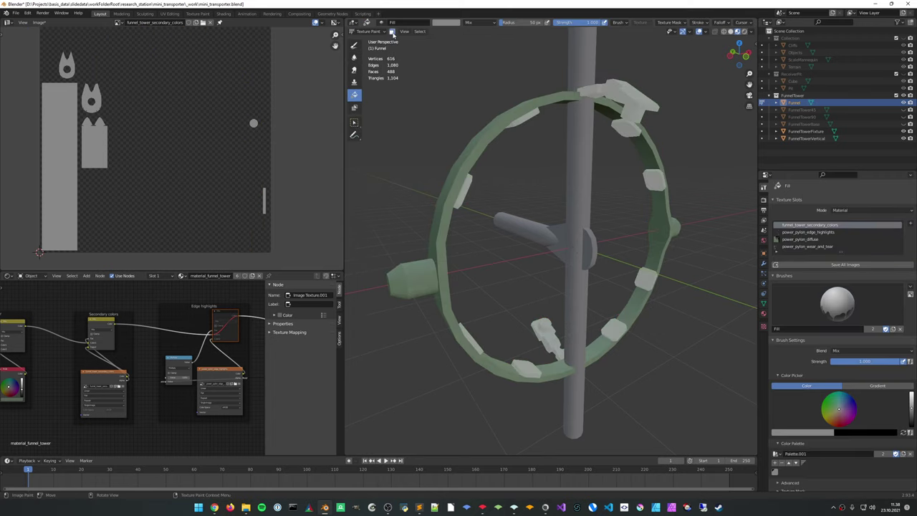
Fill the selected ring faces with grey, return to Object Mode and save the funnel_tower_secondary_colors image
{"action": "left_click", "coordinate": [431, 272]}
{"action": "middle_click_drag", "start_coordinate": [430, 272], "coordinate": [428, 154]}
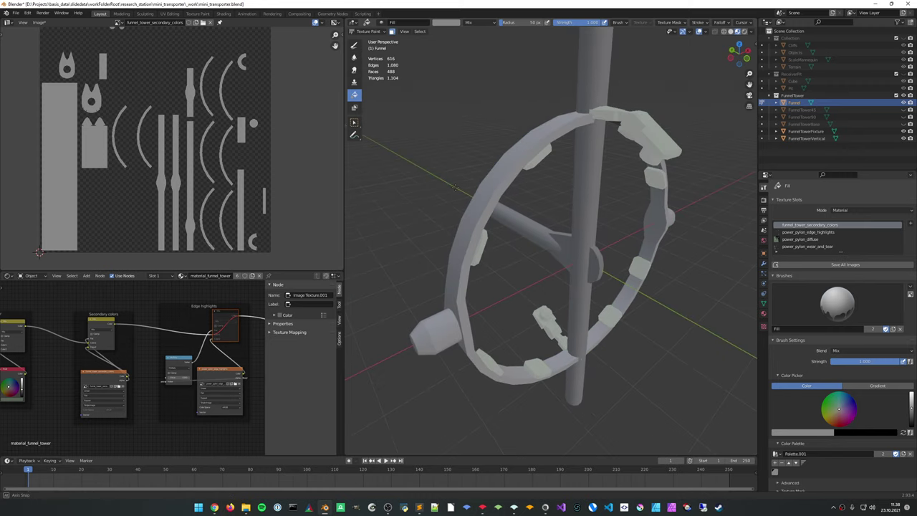
{"action": "left_click", "coordinate": [368, 31]}
{"action": "left_click", "coordinate": [374, 41]}
{"action": "mouse_move", "coordinate": [437, 215]}
{"action": "middle_mouse_down"}
{"action": "mouse_move", "coordinate": [451, 191]}
{"action": "mouse_move", "coordinate": [431, 147]}
{"action": "mouse_move", "coordinate": [393, 182]}
{"action": "mouse_move", "coordinate": [423, 205]}
{"action": "mouse_move", "coordinate": [434, 199]}
{"action": "mouse_move", "coordinate": [418, 143]}
{"action": "mouse_move", "coordinate": [434, 188]}
{"action": "mouse_move", "coordinate": [487, 160]}
{"action": "mouse_move", "coordinate": [501, 205]}
{"action": "middle_mouse_up"}
{"action": "scroll", "coordinate": [424, 204], "scroll_direction": "up", "scroll_amount": 3}
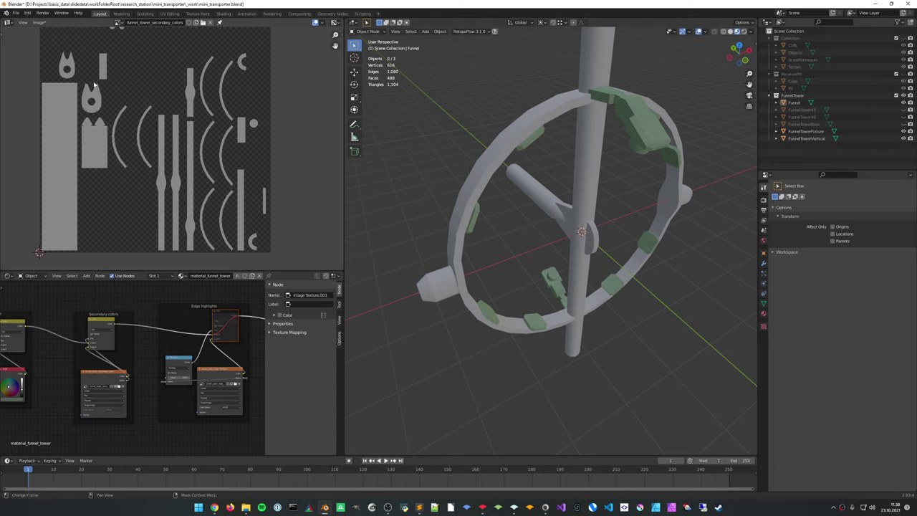
{"action": "key", "text": "alt+s"}
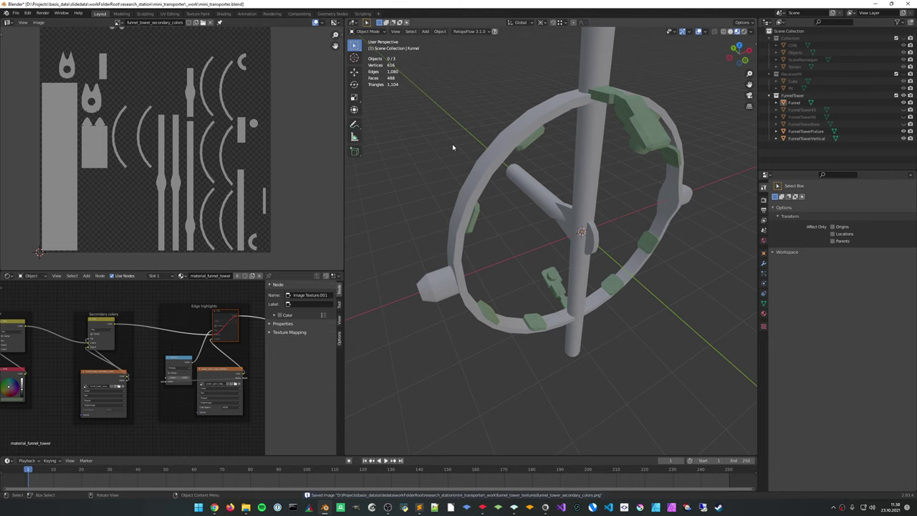
Hide FunnelTowerFixture and FunnelTowerVertical so that only the Funnel ring remains in view
{"action": "middle_click_drag", "start_coordinate": [423, 133], "coordinate": [473, 144]}
{"action": "key", "text": "Tab"}
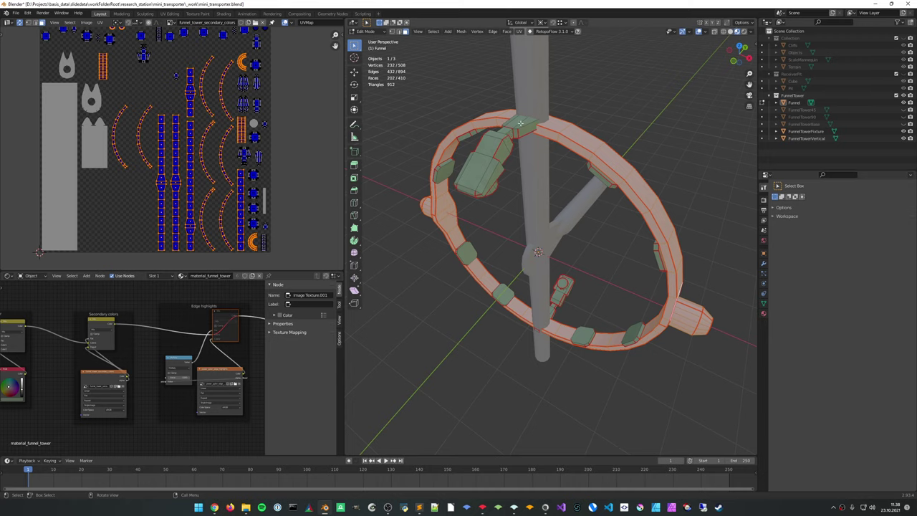
{"action": "middle_click_drag", "start_coordinate": [520, 180], "coordinate": [470, 151]}
{"action": "key", "text": "Tab"}
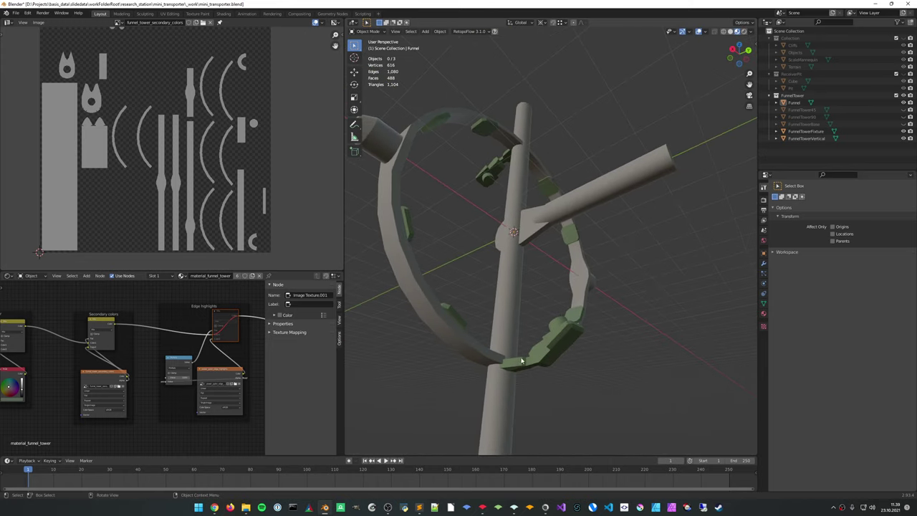
{"action": "middle_click_drag", "start_coordinate": [532, 304], "coordinate": [531, 258]}
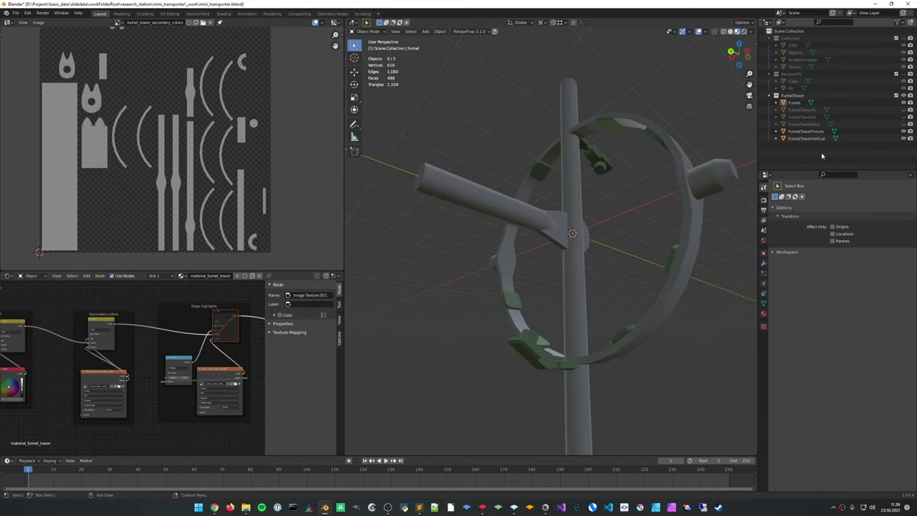
{"action": "left_click_drag", "start_coordinate": [903, 132], "coordinate": [904, 139]}
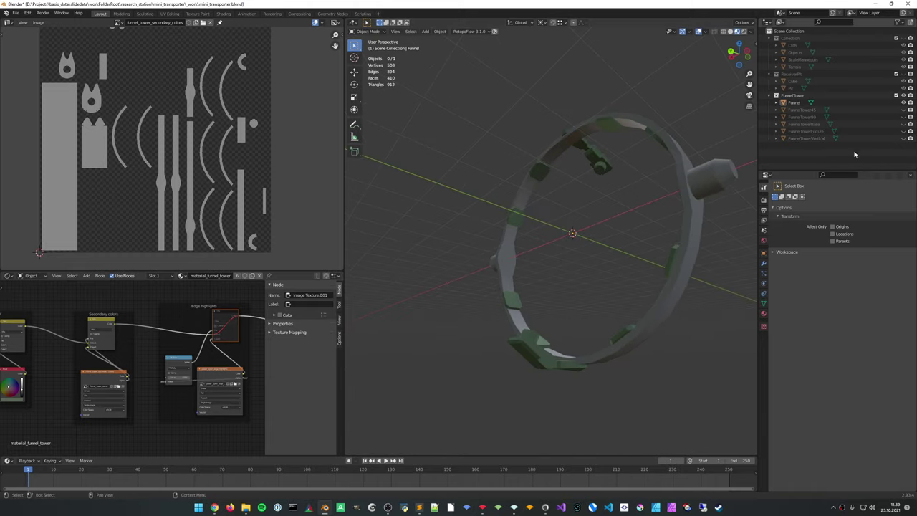
{"action": "middle_click_drag", "start_coordinate": [666, 268], "coordinate": [450, 179]}
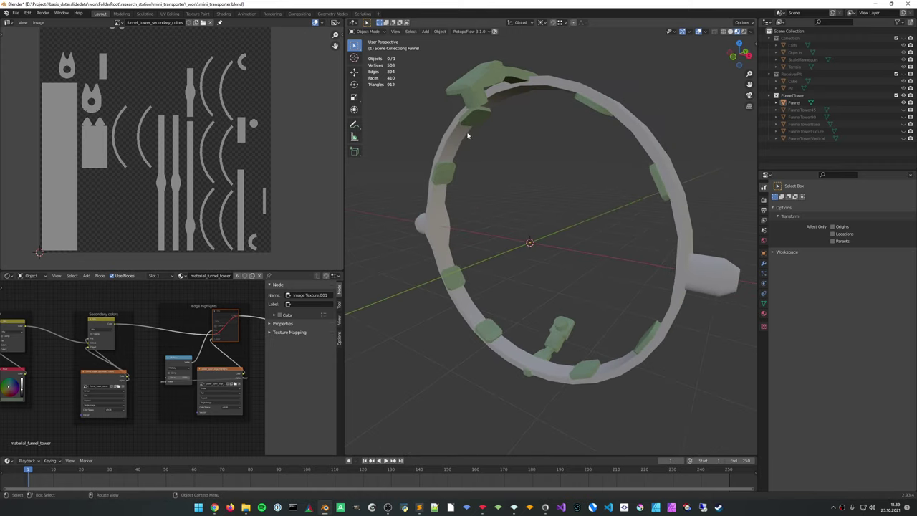
{"action": "middle_click_drag", "start_coordinate": [539, 82], "coordinate": [566, 221]}
Switch the Funnel to Texture Paint mode, set the brush color to near-black and add it to the palette
{"action": "key", "text": "Tab"}
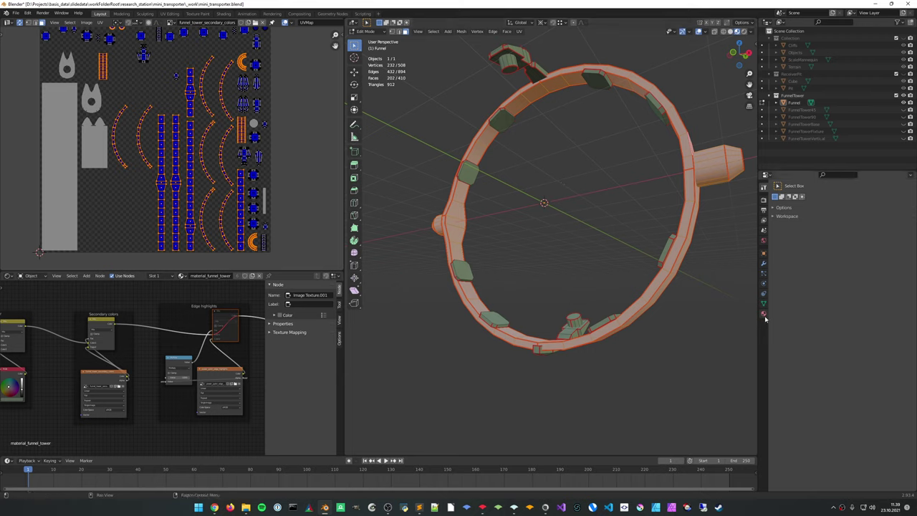
{"action": "left_click", "coordinate": [367, 31]}
{"action": "left_click", "coordinate": [372, 82]}
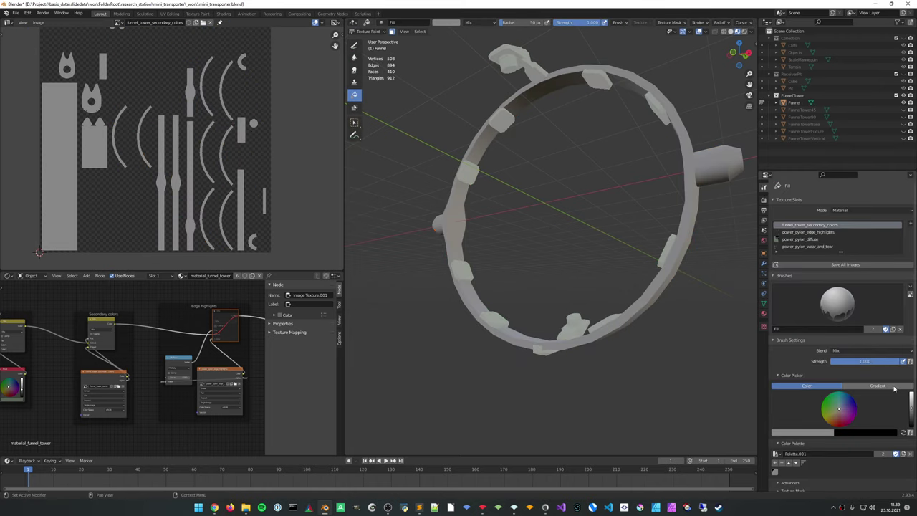
{"action": "left_click", "coordinate": [910, 427]}
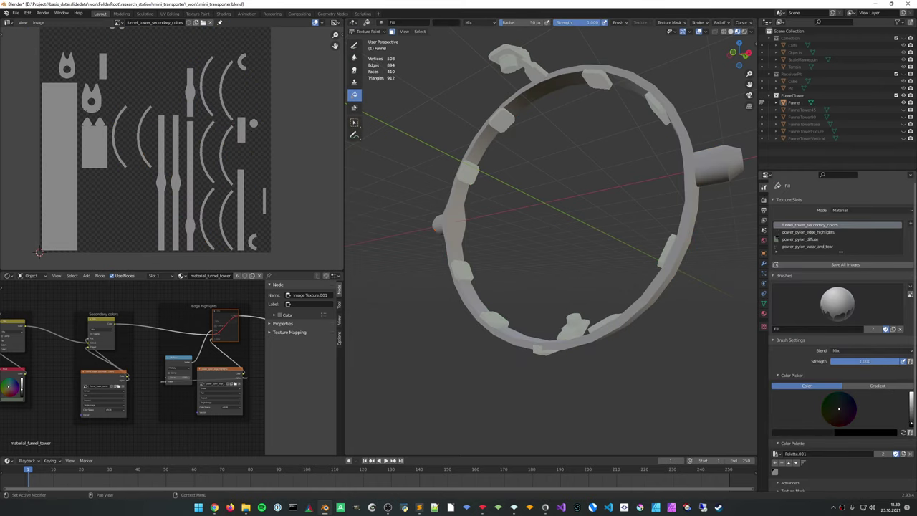
{"action": "left_click", "coordinate": [775, 463]}
In Edit Mode, select one face on each pad inside the ring and on the round ends of both arms
{"action": "mouse_move", "coordinate": [663, 283]}
{"action": "middle_mouse_down"}
{"action": "mouse_move", "coordinate": [635, 337]}
{"action": "mouse_move", "coordinate": [677, 324]}
{"action": "middle_mouse_up"}
{"action": "key", "text": "Tab"}
{"action": "left_click", "coordinate": [595, 318]}
{"action": "middle_click_drag", "start_coordinate": [595, 317], "coordinate": [615, 316]}
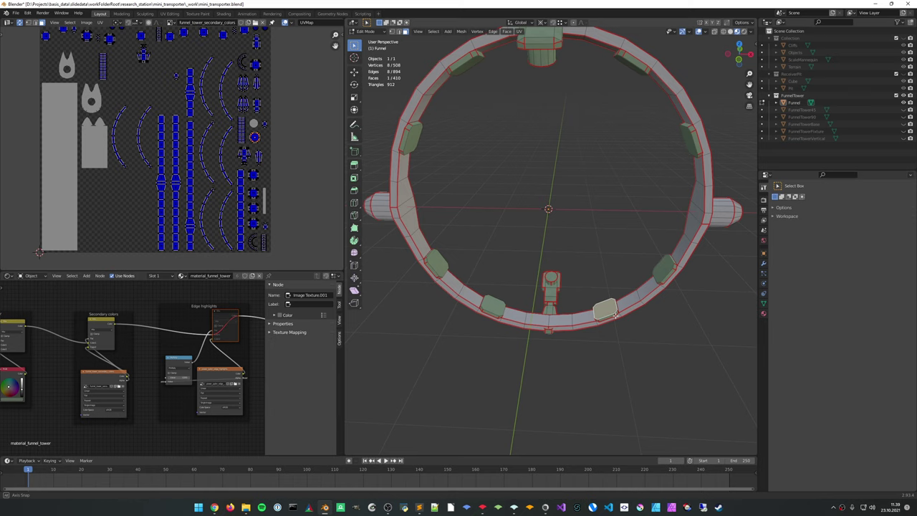
{"action": "left_click", "coordinate": [659, 260], "text": "ctrl"}
{"action": "middle_click_drag", "start_coordinate": [659, 260], "coordinate": [658, 207]}
{"action": "left_click", "coordinate": [637, 186], "text": "ctrl"}
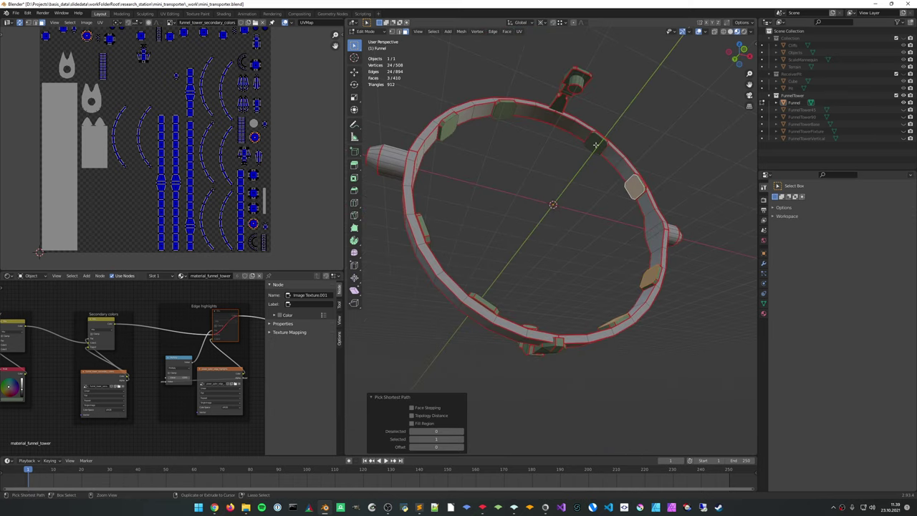
{"action": "left_click", "coordinate": [594, 143], "text": "ctrl"}
{"action": "left_click", "coordinate": [505, 111], "text": "ctrl"}
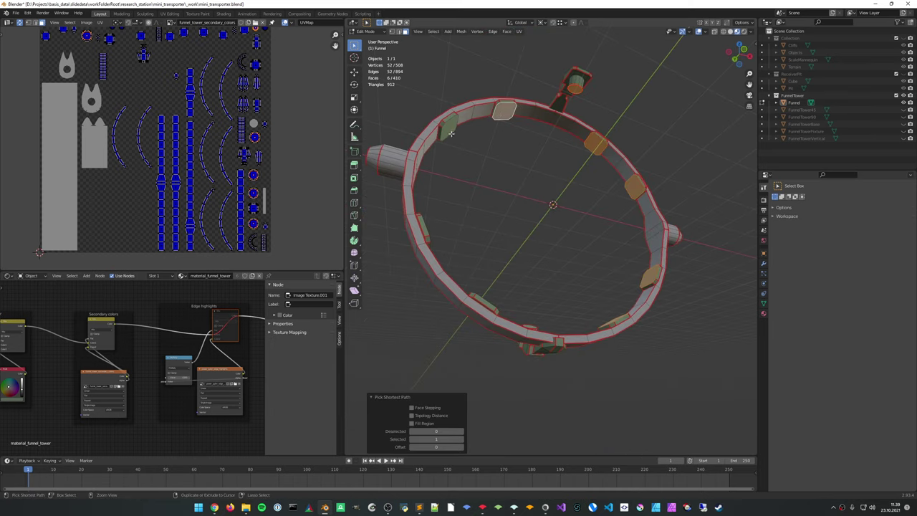
{"action": "left_click", "coordinate": [449, 129], "text": "ctrl"}
{"action": "middle_click_drag", "start_coordinate": [449, 129], "coordinate": [475, 280]}
{"action": "left_click", "coordinate": [457, 256], "text": "ctrl"}
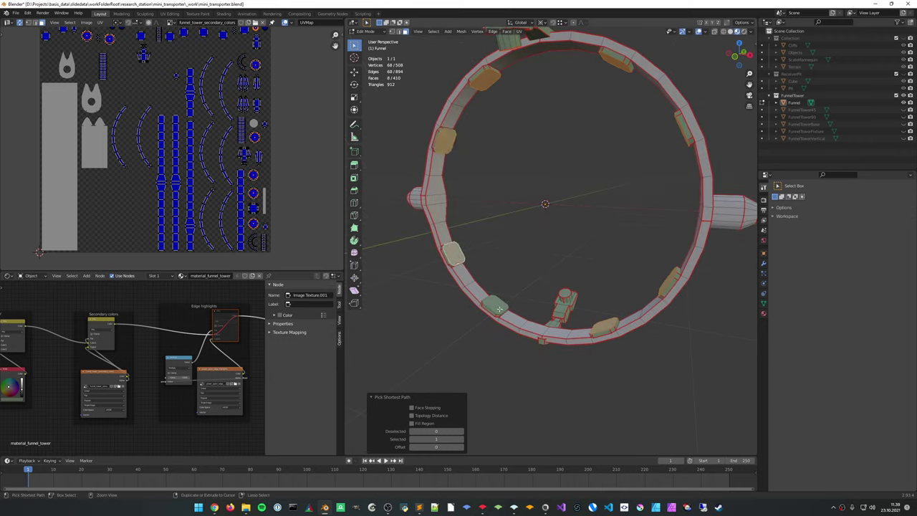
{"action": "left_click", "coordinate": [495, 305], "text": "ctrl"}
{"action": "left_click", "coordinate": [566, 293], "text": "ctrl"}
Grow the face selection until it covers the complete pads and round arm ends
{"action": "key", "text": "ctrl+KP_Add"}
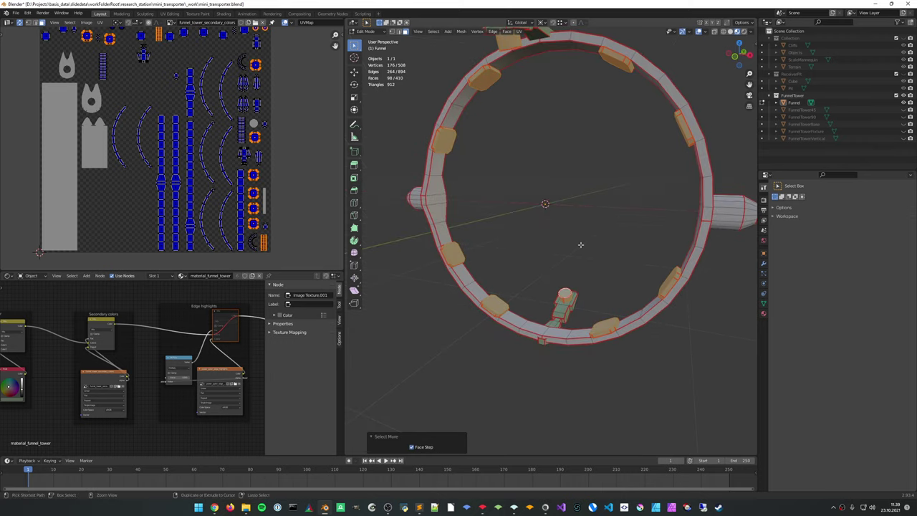
{"action": "key", "text": "ctrl+KP_Add"}
{"action": "mouse_move", "coordinate": [581, 244]}
{"action": "middle_mouse_down"}
{"action": "mouse_move", "coordinate": [613, 250]}
{"action": "mouse_move", "coordinate": [613, 213]}
{"action": "middle_mouse_up"}
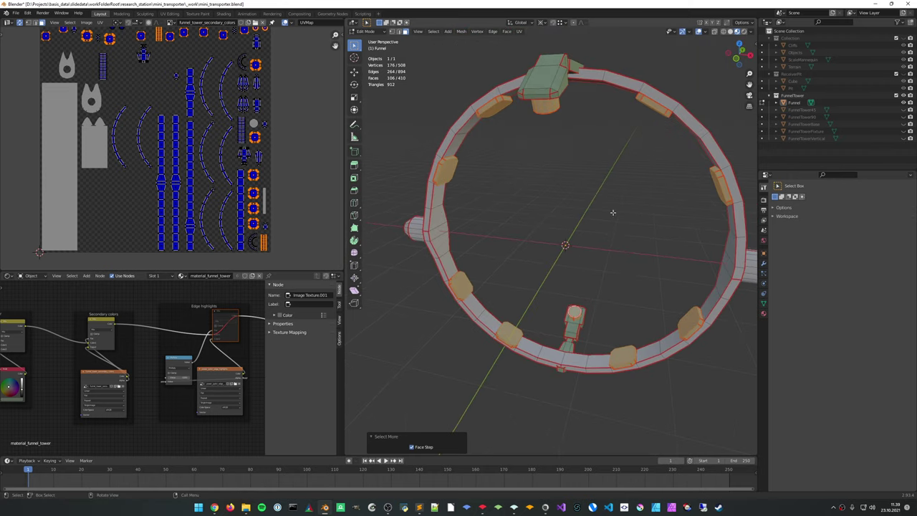
Fill the selected pads and round arm ends with near-black in Texture Paint mode and check the result in Object Mode
{"action": "left_click", "coordinate": [366, 32]}
{"action": "left_click", "coordinate": [371, 79]}
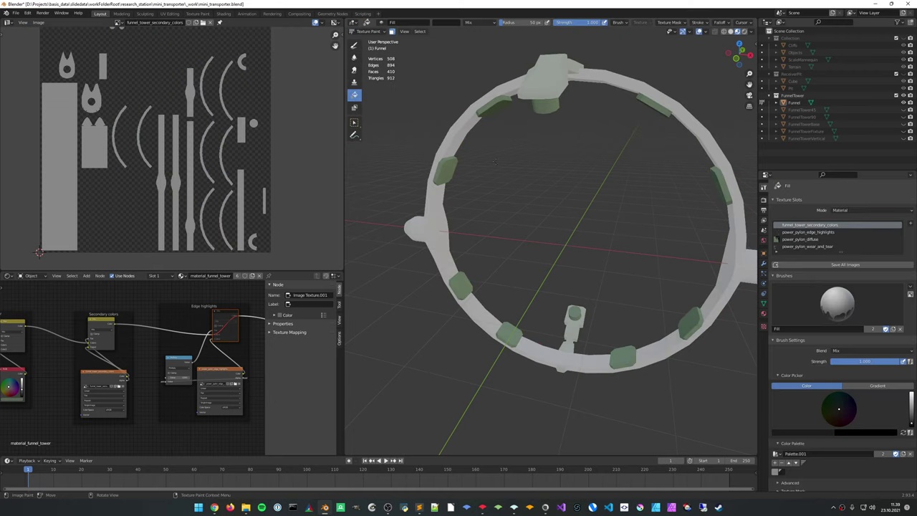
{"action": "left_click", "coordinate": [446, 169]}
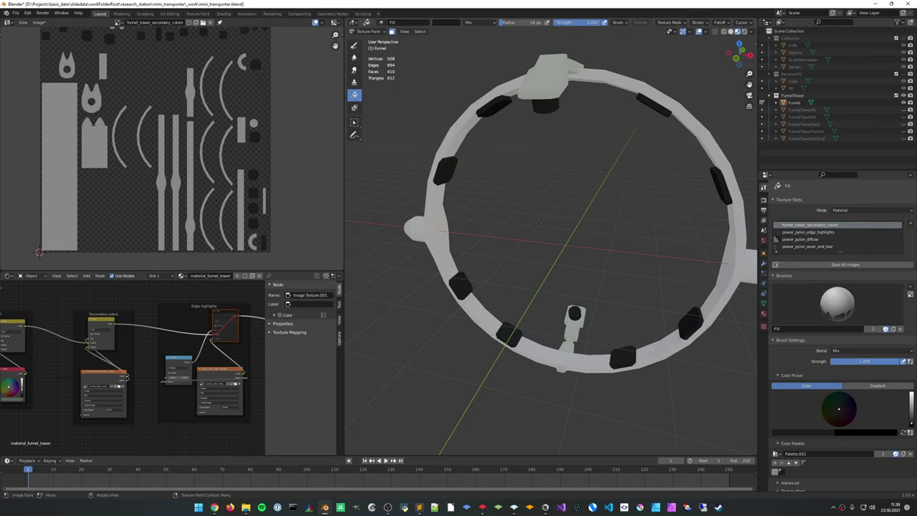
{"action": "middle_click_drag", "start_coordinate": [539, 223], "coordinate": [575, 189]}
{"action": "key", "text": "Tab"}
{"action": "left_click", "coordinate": [366, 33]}
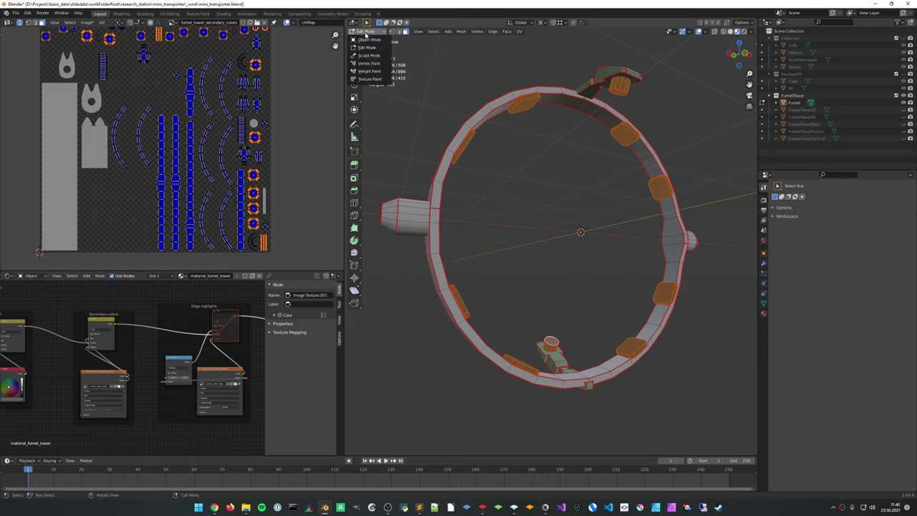
{"action": "left_click", "coordinate": [370, 39]}
{"action": "middle_click_drag", "start_coordinate": [574, 220], "coordinate": [551, 232]}
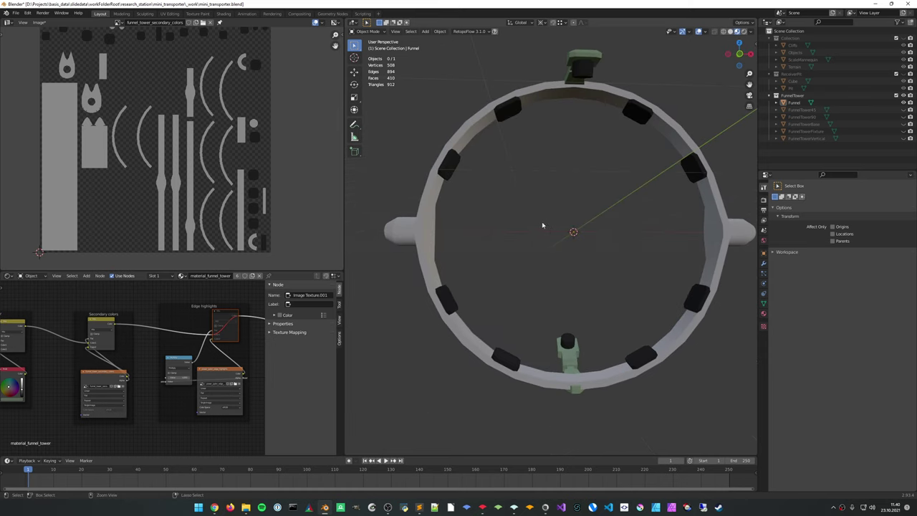
Refill the selected pads and round arm ends with a slightly lighter dark grey, and return to Object Mode
{"action": "key", "text": "Tab"}
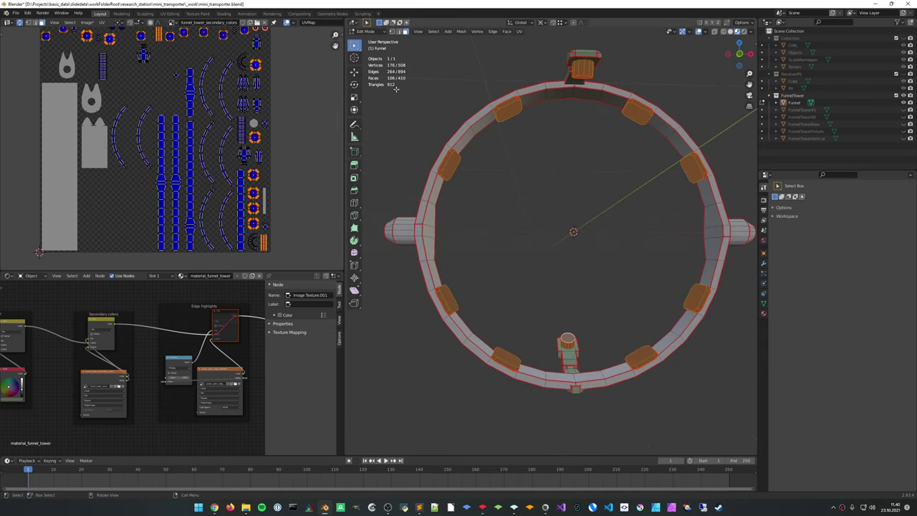
{"action": "left_click", "coordinate": [365, 32]}
{"action": "left_click", "coordinate": [368, 78]}
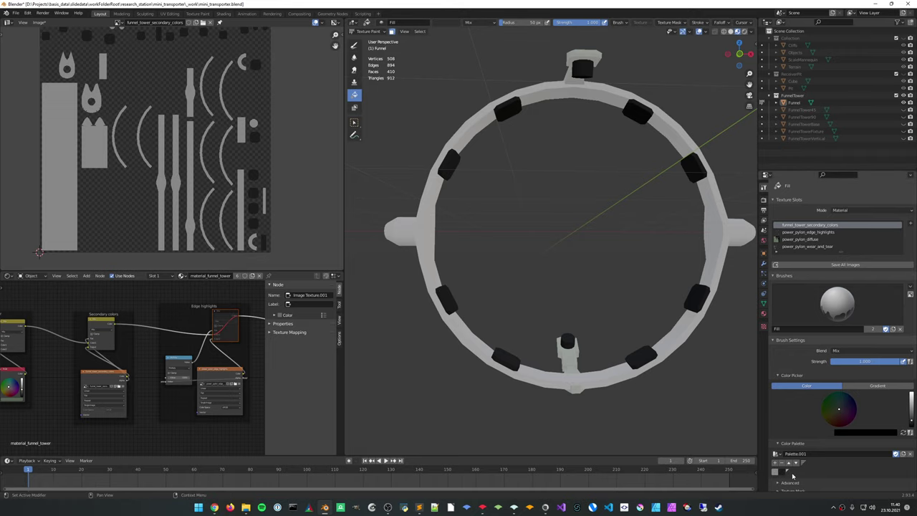
{"action": "middle_click_drag", "start_coordinate": [587, 336], "coordinate": [617, 352]}
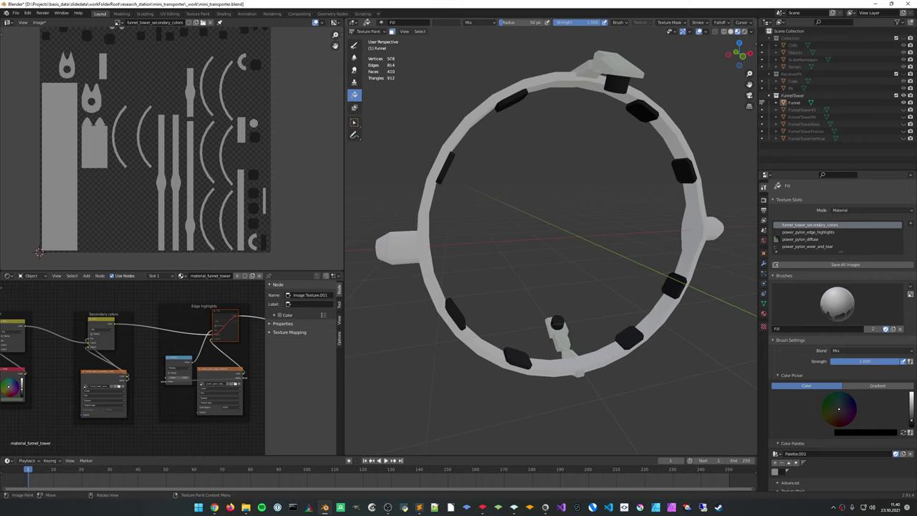
{"action": "left_click", "coordinate": [558, 323]}
{"action": "key", "text": "Tab"}
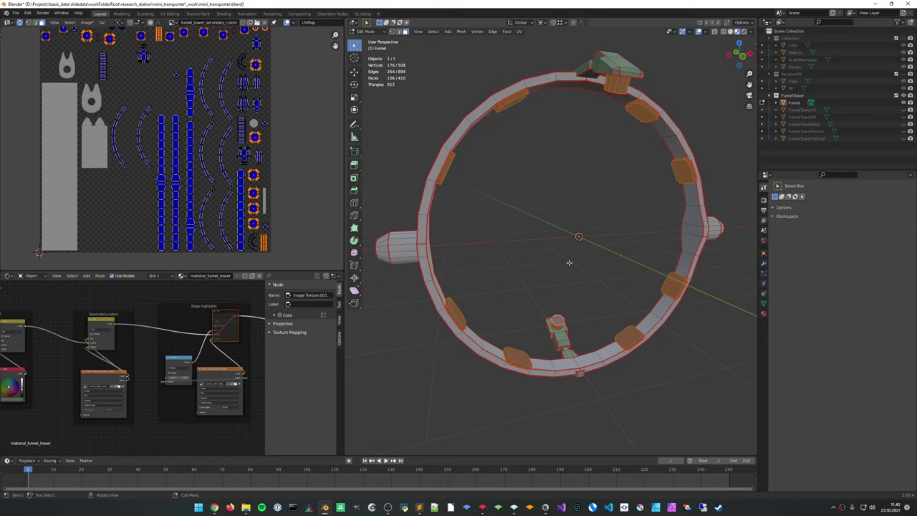
{"action": "key", "text": "Tab"}
{"action": "left_click", "coordinate": [369, 32]}
{"action": "left_click", "coordinate": [367, 39]}
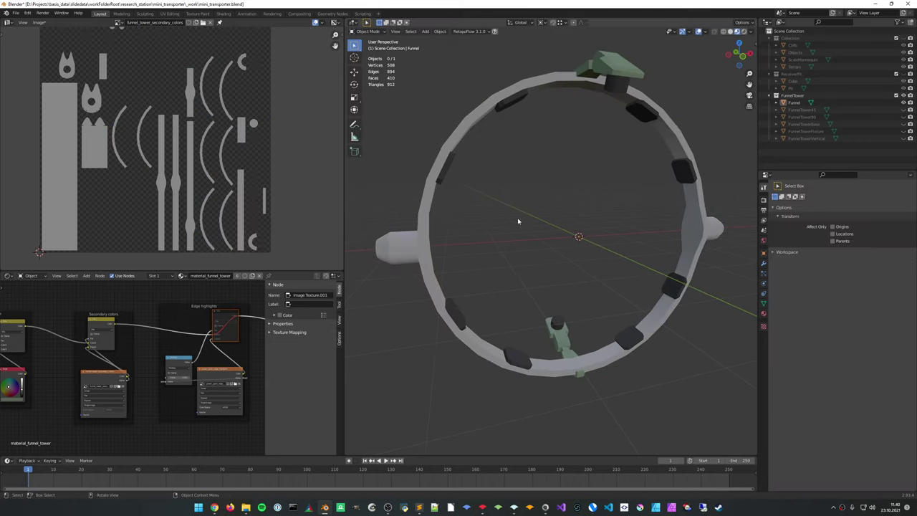
{"action": "middle_click_drag", "start_coordinate": [518, 219], "coordinate": [551, 225]}
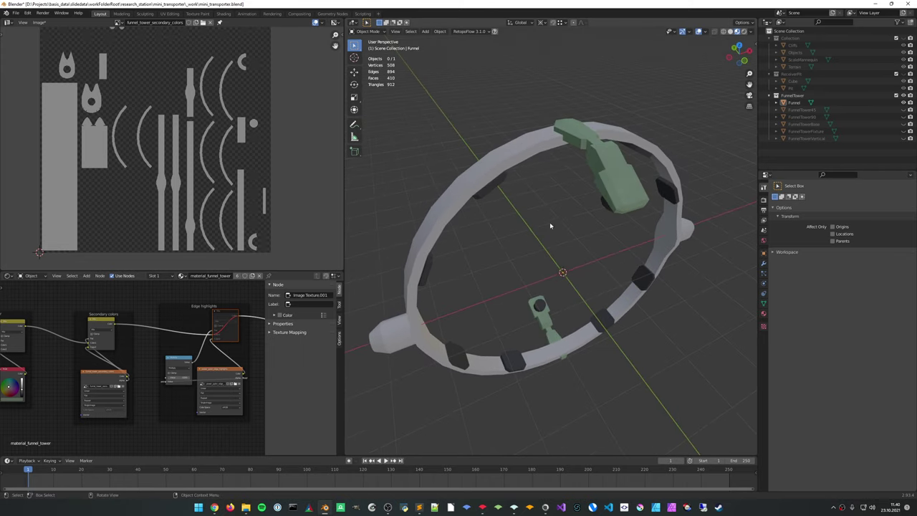
In Edit Mode, select a face on each arm body and grow the selection to cover both arms
{"action": "middle_click_drag", "start_coordinate": [603, 201], "coordinate": [576, 225]}
{"action": "key", "text": "Tab"}
{"action": "left_click", "coordinate": [614, 173]}
{"action": "middle_click_drag", "start_coordinate": [578, 360], "coordinate": [573, 332]}
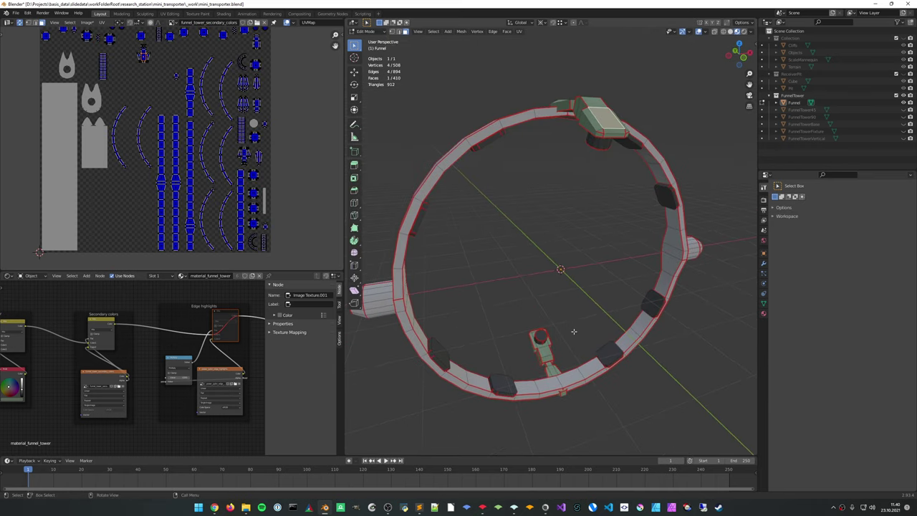
{"action": "left_click", "coordinate": [546, 351], "text": "ctrl"}
{"action": "key", "text": "ctrl+KP_Add"}
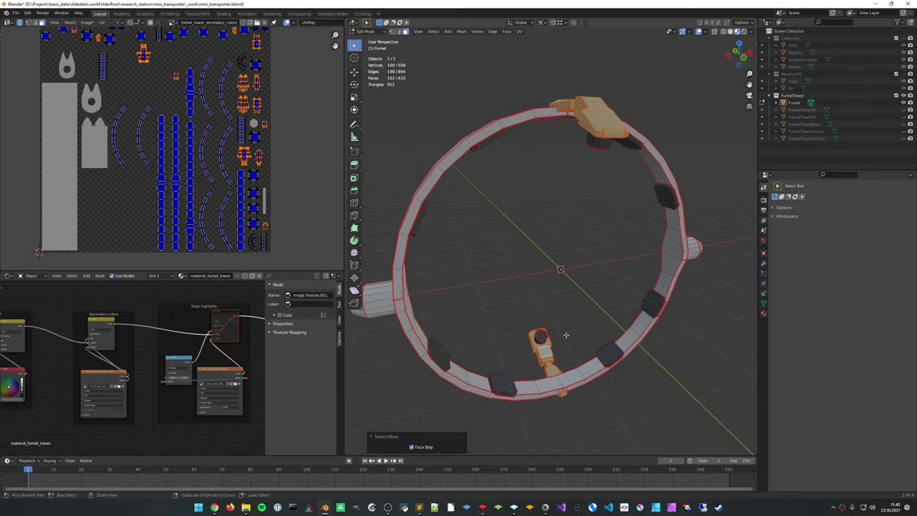
Switch the Funnel from Edit Mode to Texture Paint mode and mix a muted golden-yellow color for the Fill brush
{"action": "left_click", "coordinate": [367, 31]}
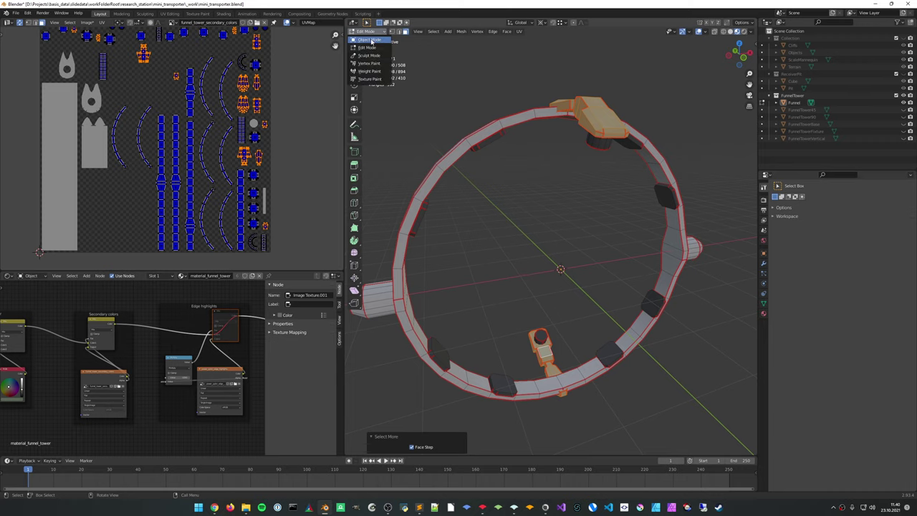
{"action": "left_click", "coordinate": [369, 41]}
{"action": "middle_click_drag", "start_coordinate": [469, 136], "coordinate": [498, 102]}
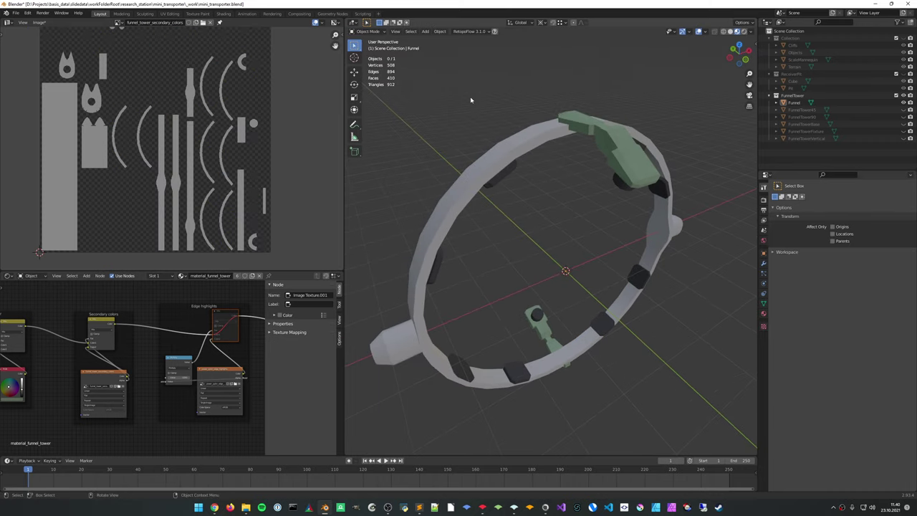
{"action": "left_click", "coordinate": [378, 32]}
{"action": "left_click", "coordinate": [368, 80]}
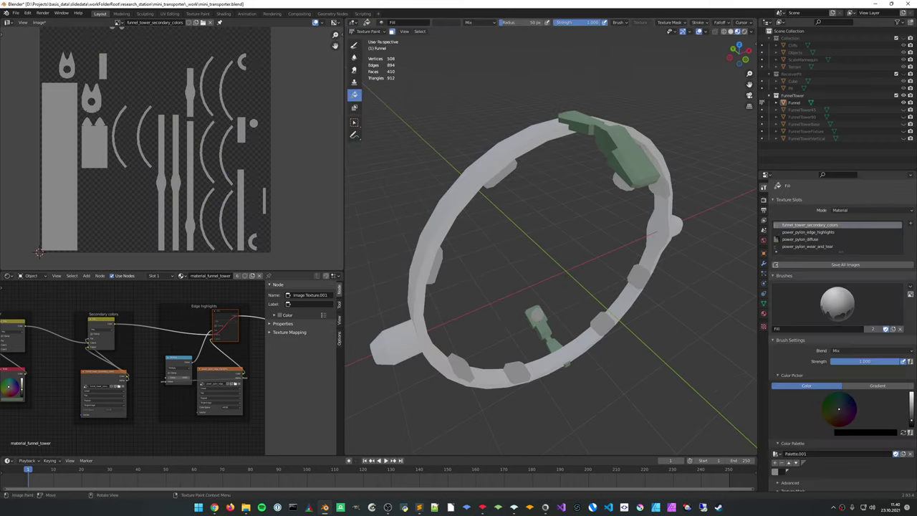
{"action": "middle_click_drag", "start_coordinate": [581, 210], "coordinate": [566, 222]}
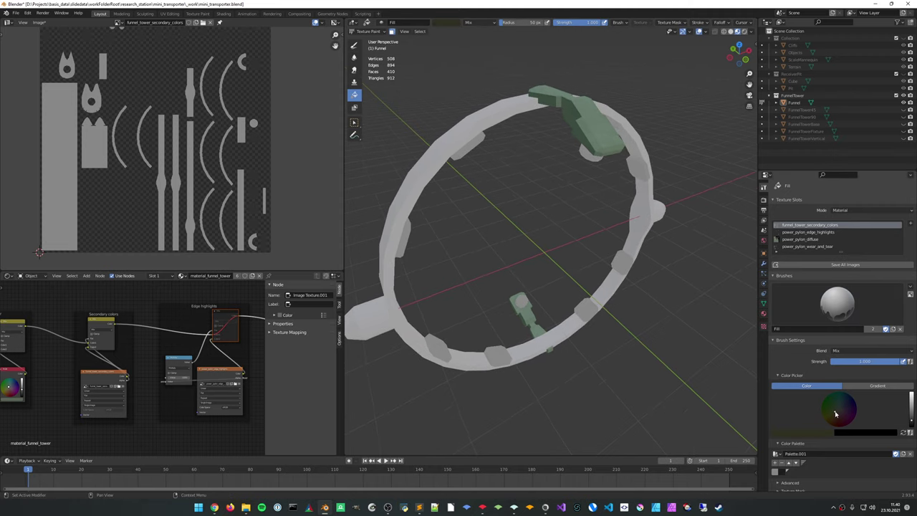
{"action": "left_click", "coordinate": [910, 409]}
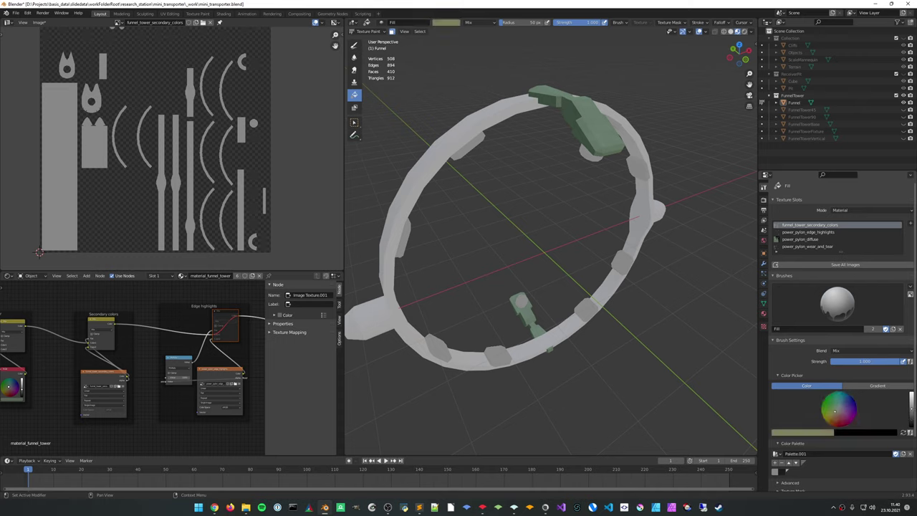
{"action": "left_click_drag", "start_coordinate": [835, 412], "coordinate": [836, 411]}
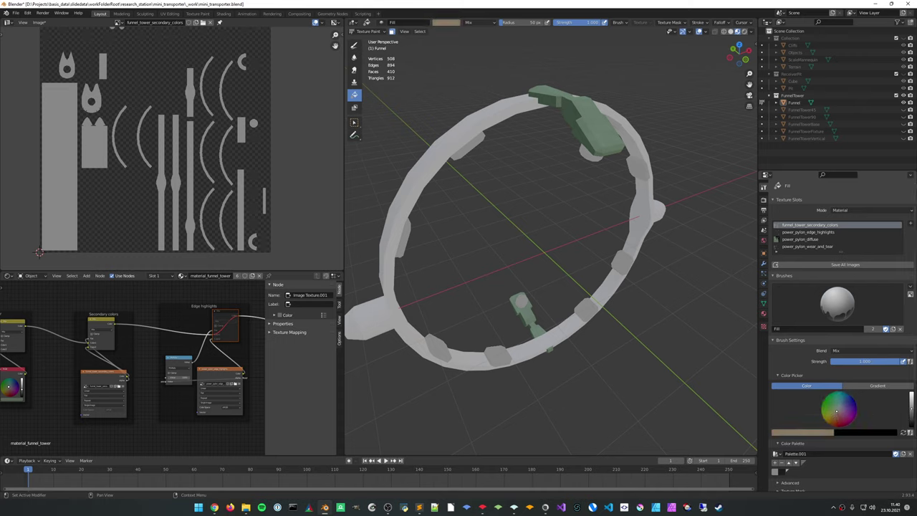
{"action": "left_click_drag", "start_coordinate": [911, 408], "coordinate": [912, 392]}
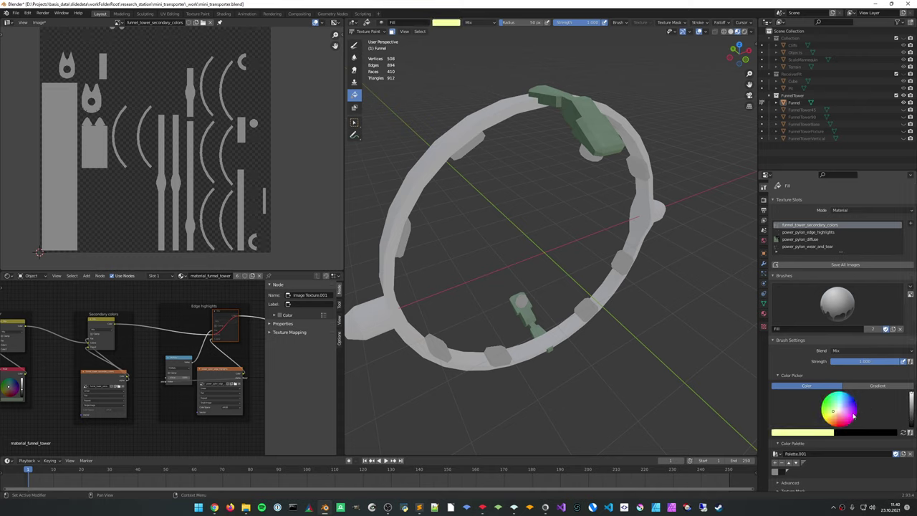
{"action": "left_click_drag", "start_coordinate": [832, 415], "coordinate": [831, 417]}
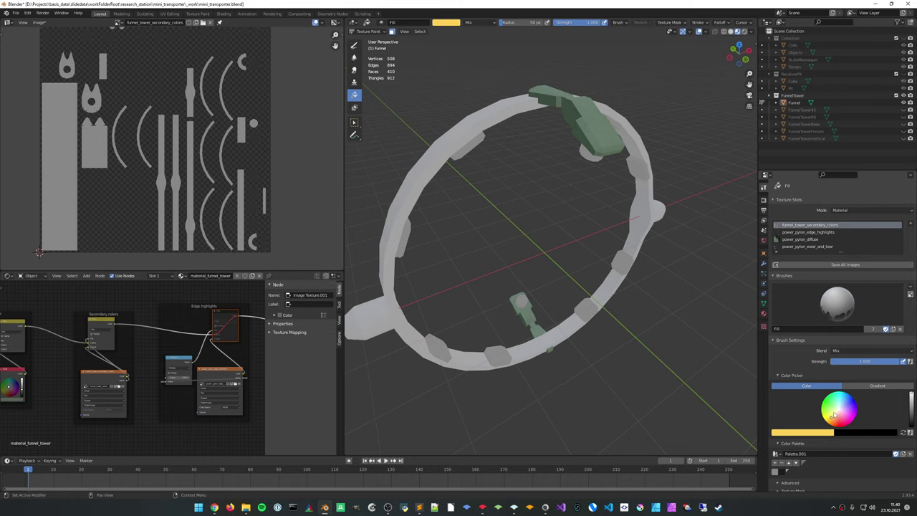
{"action": "left_click_drag", "start_coordinate": [911, 399], "coordinate": [911, 401]}
Fill both selected arms with the golden yellow and return to Object Mode to check the result
{"action": "left_click", "coordinate": [591, 124]}
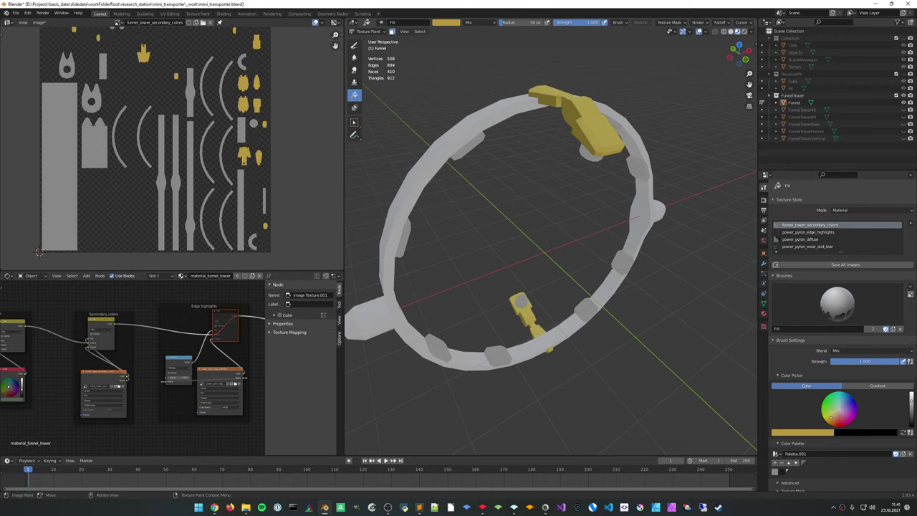
{"action": "key", "text": "Tab"}
{"action": "scroll", "coordinate": [549, 257], "scroll_direction": "down", "scroll_amount": 2}
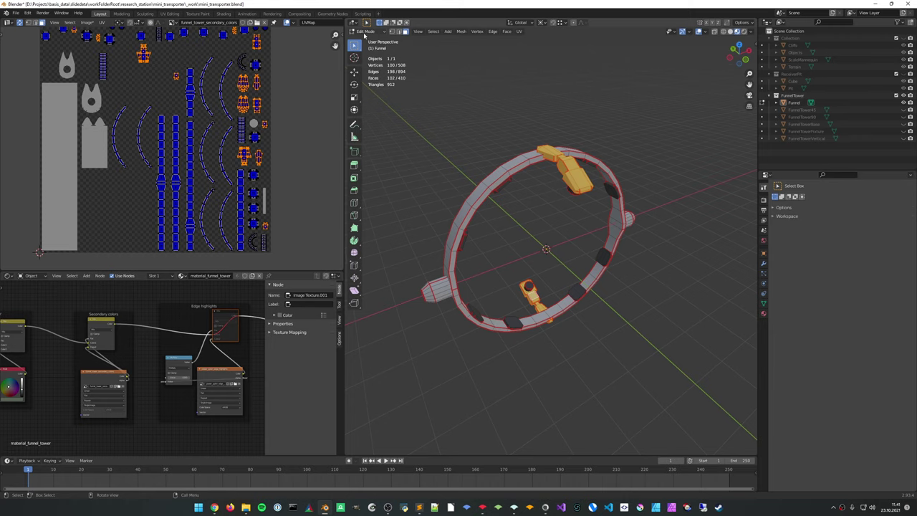
{"action": "left_click", "coordinate": [373, 31]}
{"action": "left_click", "coordinate": [373, 41]}
{"action": "middle_click_drag", "start_coordinate": [433, 165], "coordinate": [434, 96]}
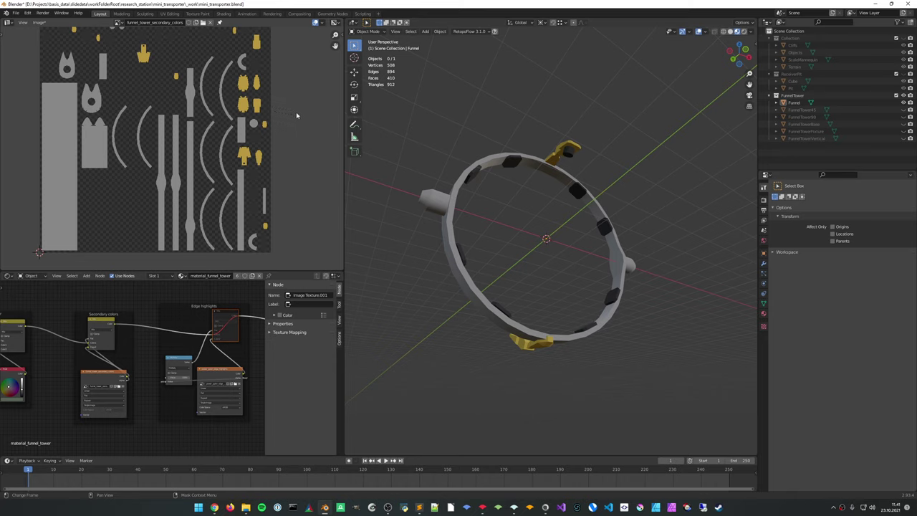
Save the painted funnel_tower_secondary_colors image and check the Funnel from another angle
{"action": "key", "text": "alt+s"}
{"action": "middle_click_drag", "start_coordinate": [380, 124], "coordinate": [488, 148]}
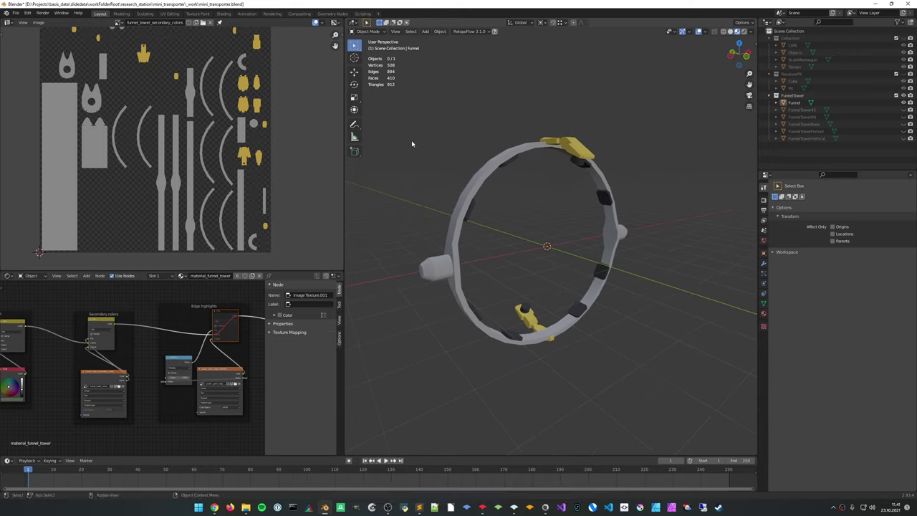
{"action": "middle_click_drag", "start_coordinate": [412, 144], "coordinate": [445, 143]}
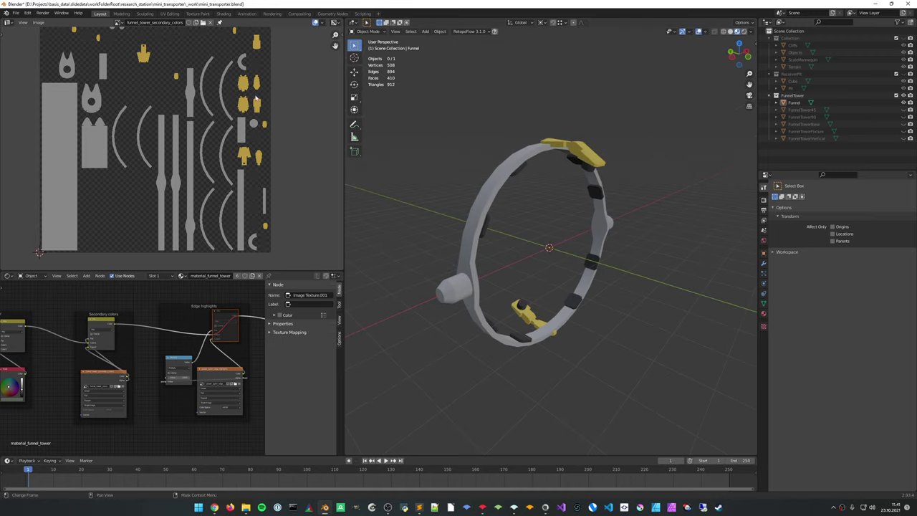
Review the secondary colors texture and the Edge highlights and Wear and tear node frames of material_funnel_tower
{"action": "scroll", "coordinate": [255, 98], "scroll_direction": "down", "scroll_amount": 1}
{"action": "scroll", "coordinate": [244, 97], "scroll_direction": "up", "scroll_amount": 2}
{"action": "scroll", "coordinate": [230, 96], "scroll_direction": "down", "scroll_amount": 2}
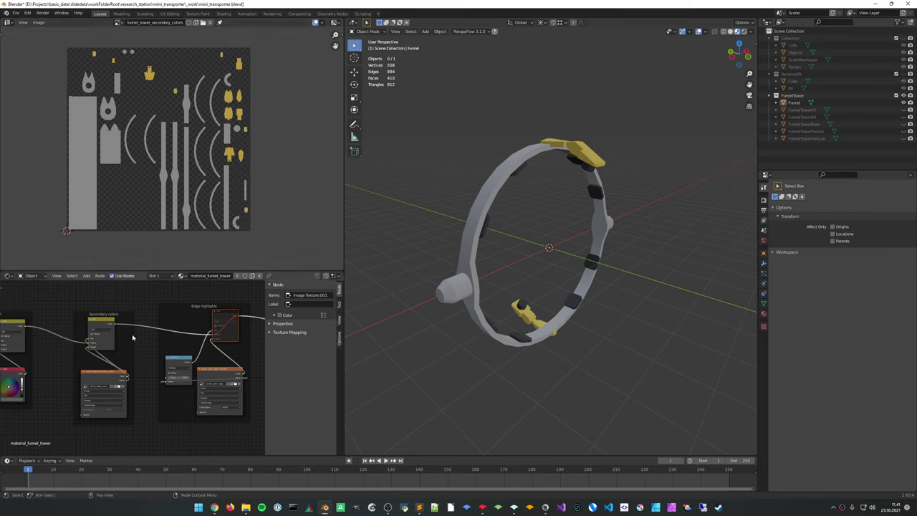
{"action": "scroll", "coordinate": [170, 354], "scroll_direction": "down", "scroll_amount": 1}
{"action": "scroll", "coordinate": [168, 334], "scroll_direction": "down", "scroll_amount": 4}
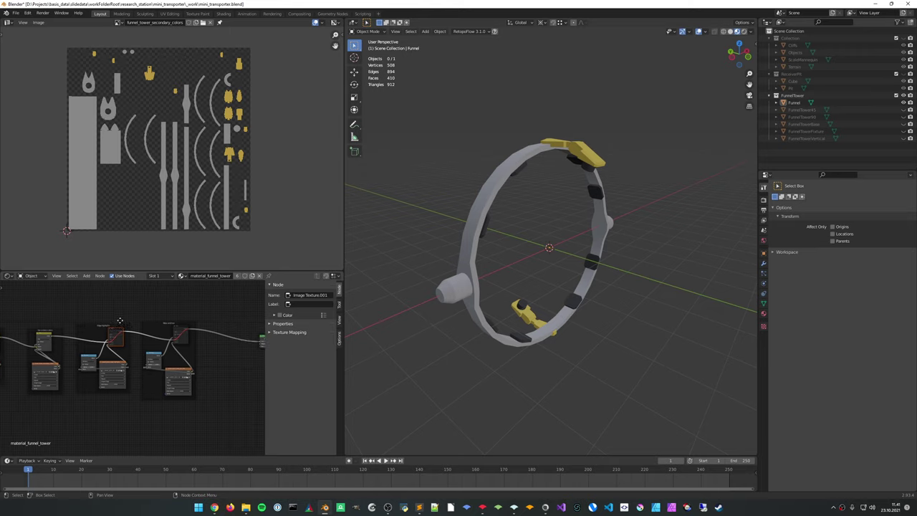
{"action": "scroll", "coordinate": [140, 333], "scroll_direction": "down", "scroll_amount": 3}
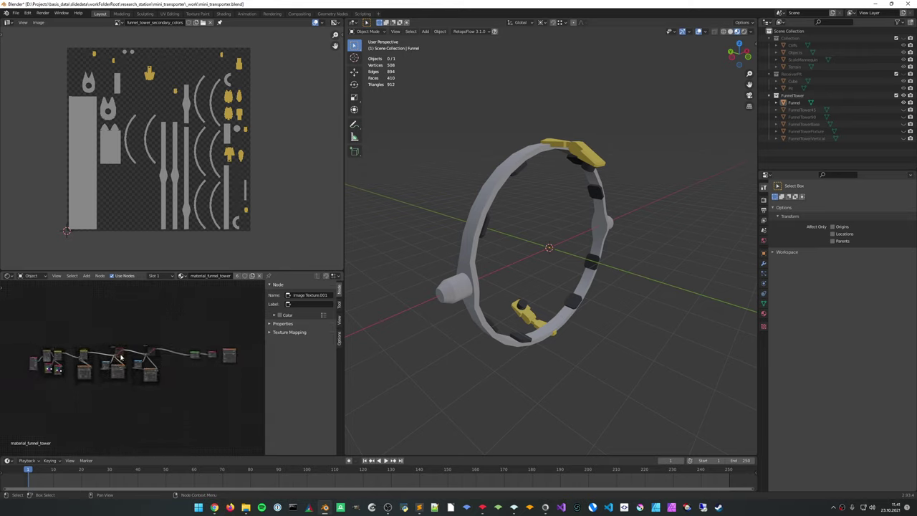
{"action": "scroll", "coordinate": [120, 356], "scroll_direction": "up", "scroll_amount": 6}
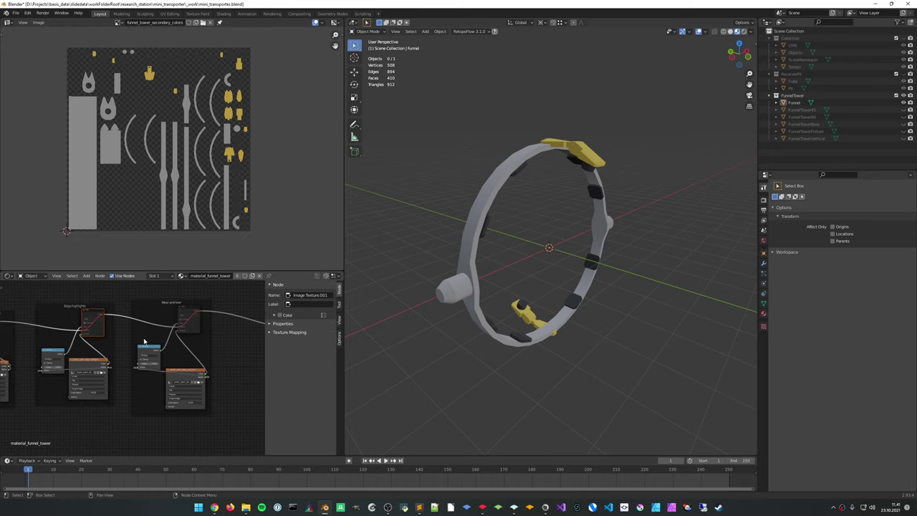
{"action": "mouse_move", "coordinate": [232, 353]}
{"action": "middle_mouse_down"}
{"action": "mouse_move", "coordinate": [247, 355]}
{"action": "mouse_move", "coordinate": [245, 370]}
{"action": "middle_mouse_up"}
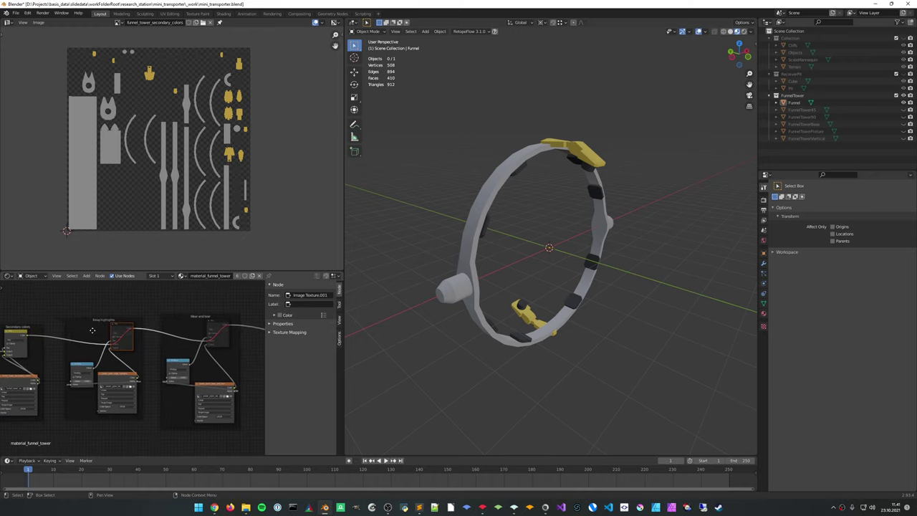